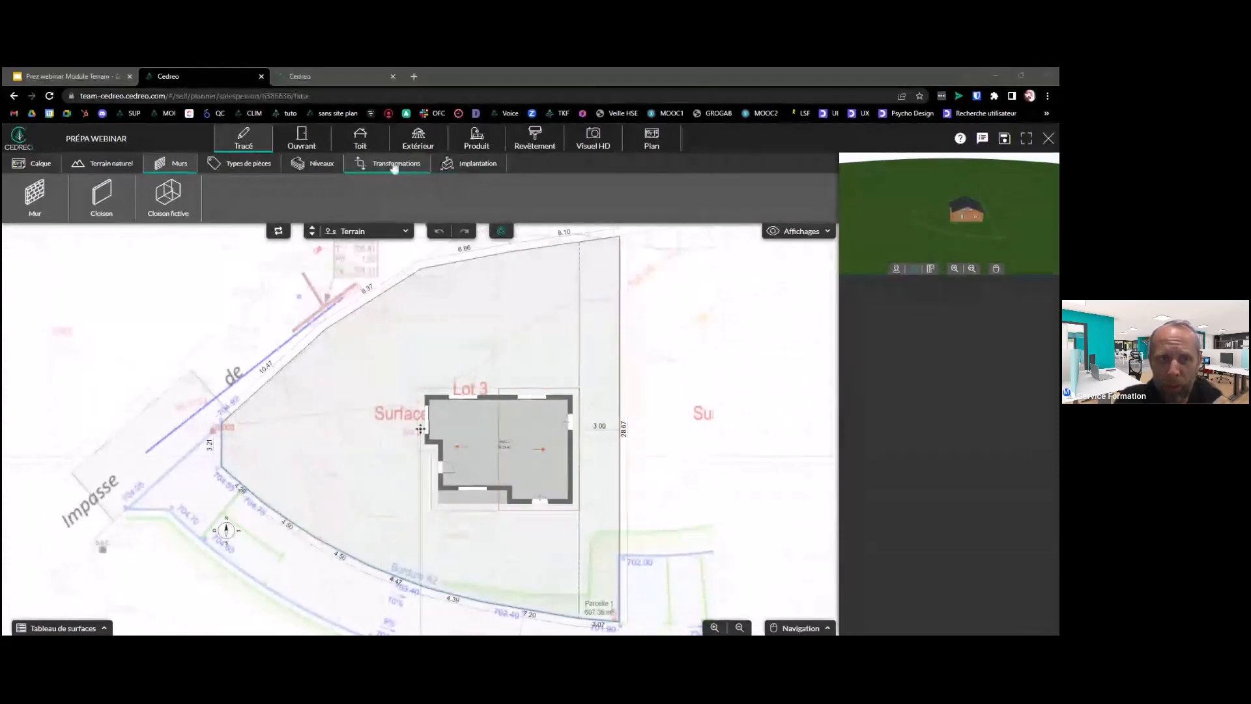
click(394, 165)
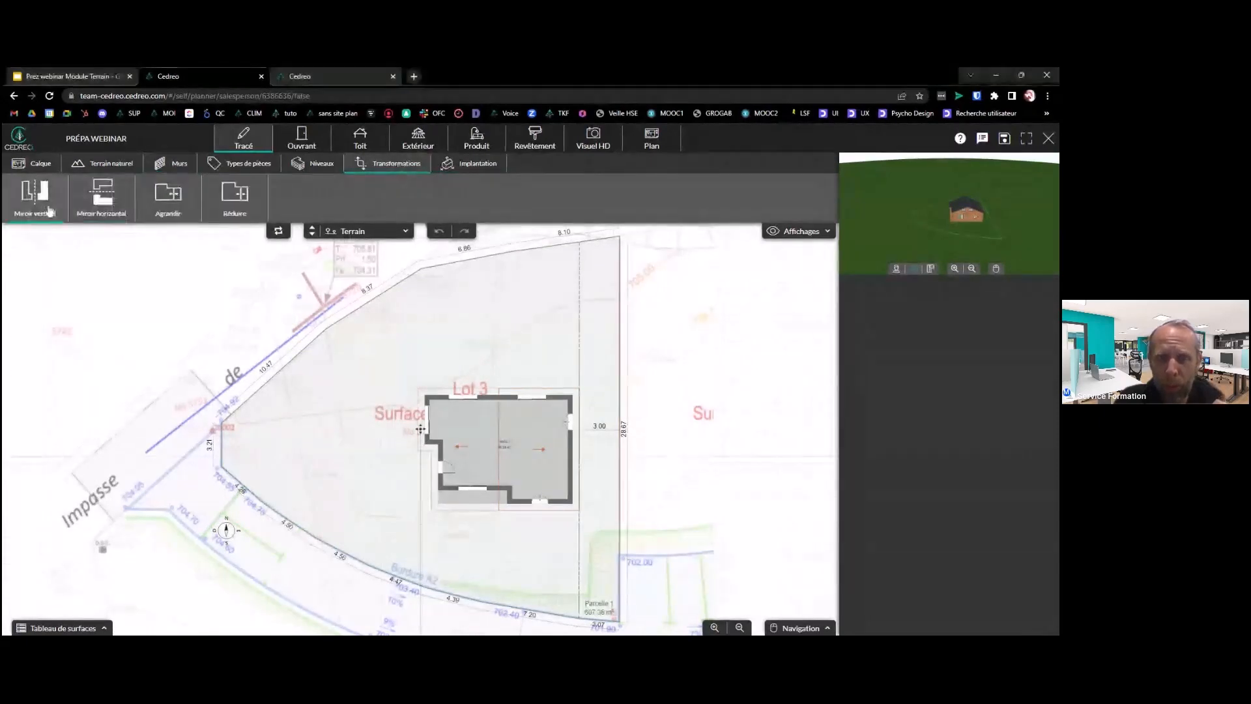
click(477, 166)
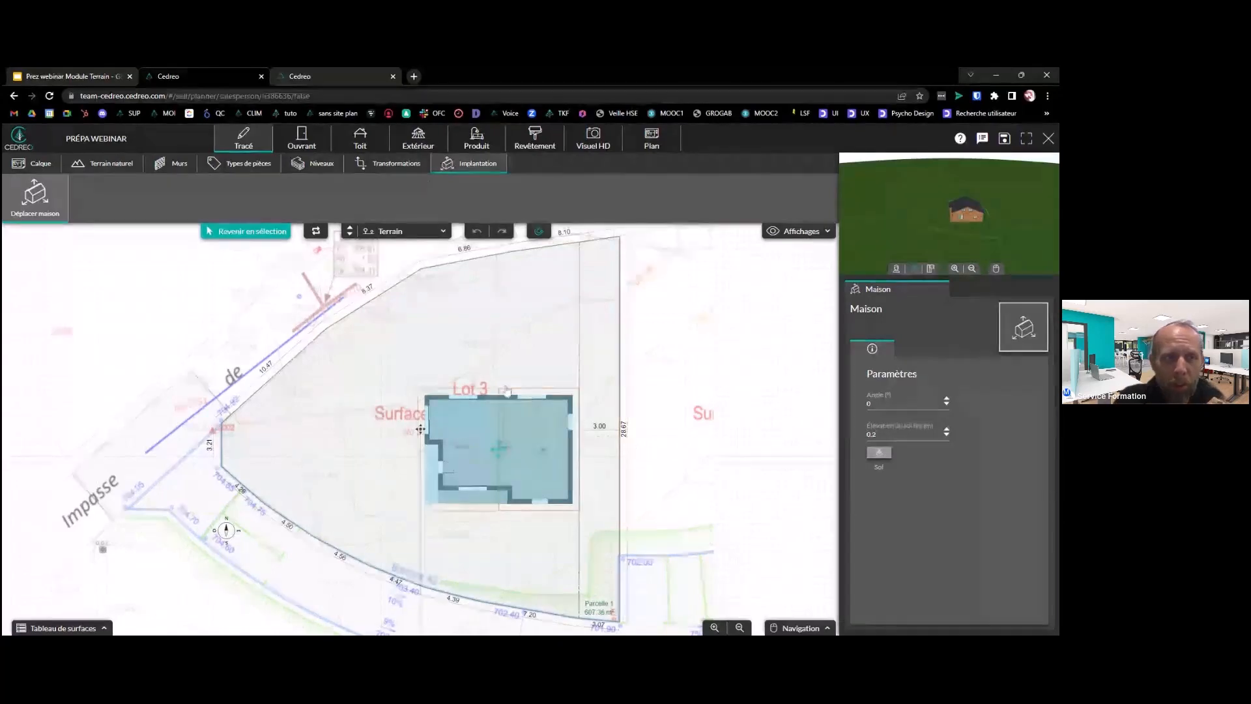
Select Parcelle 1 and its 28.67 m east boundary to view the parcel and setback line settings
click(107, 163)
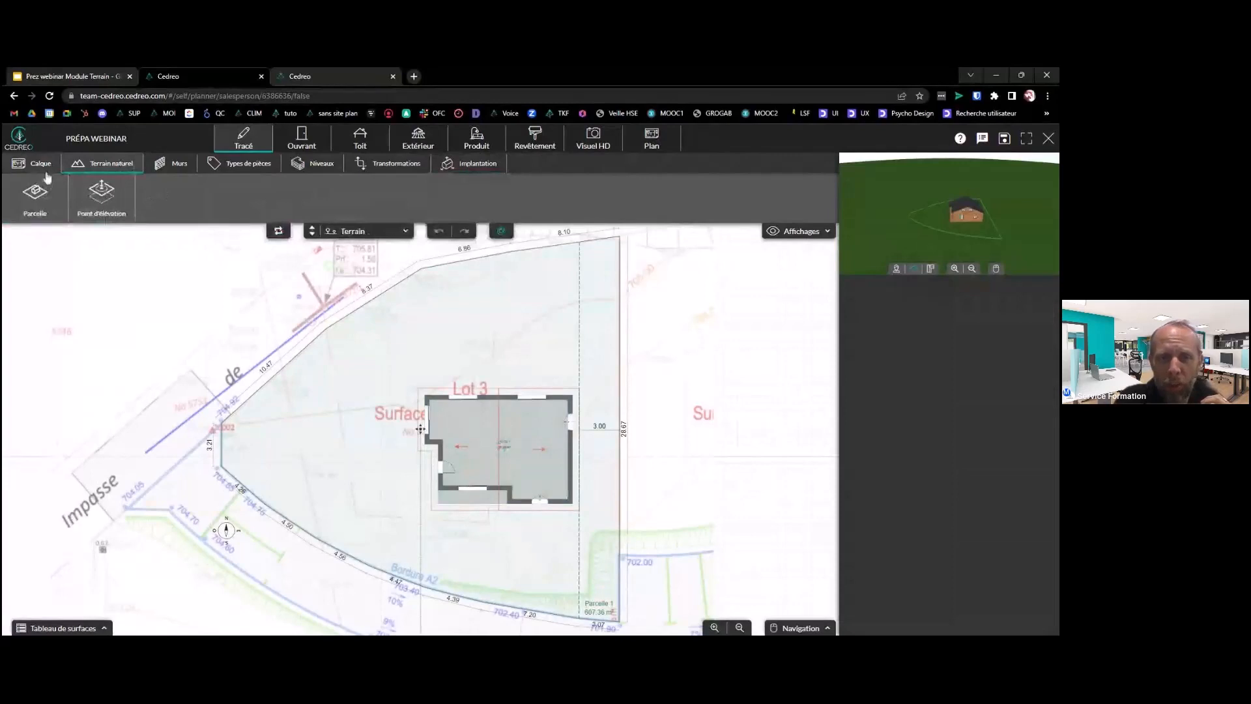
click(36, 193)
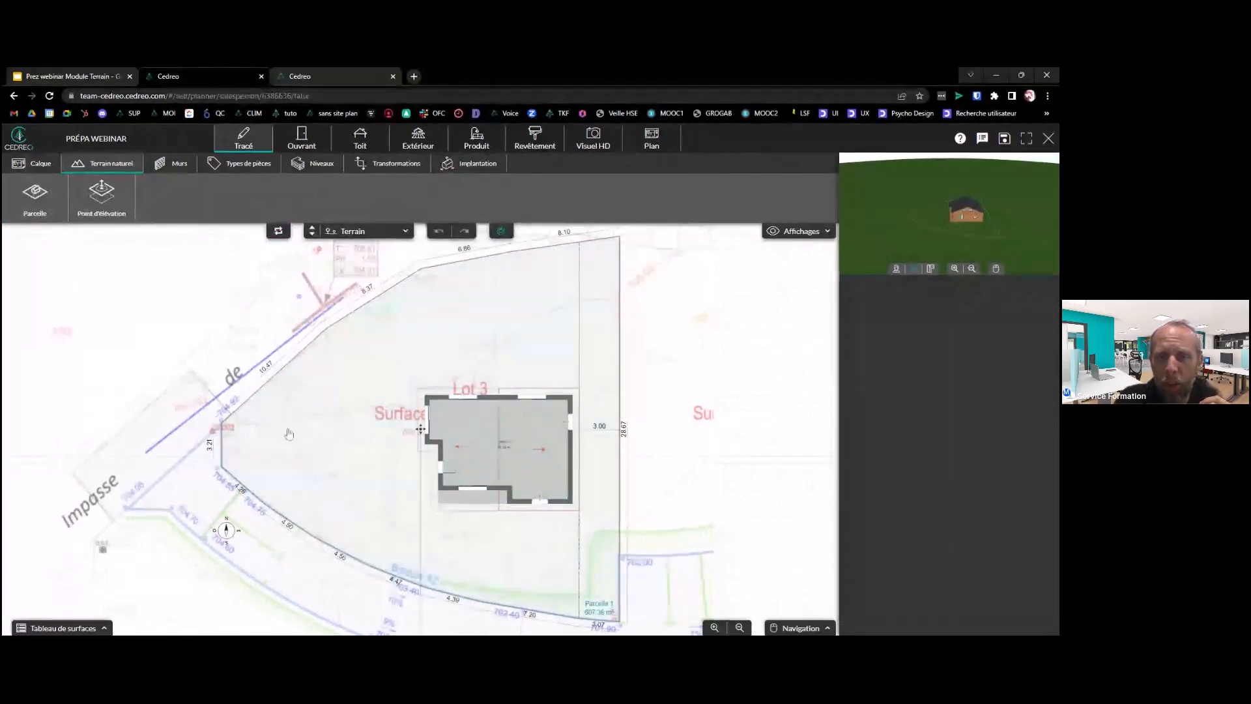
click(354, 402)
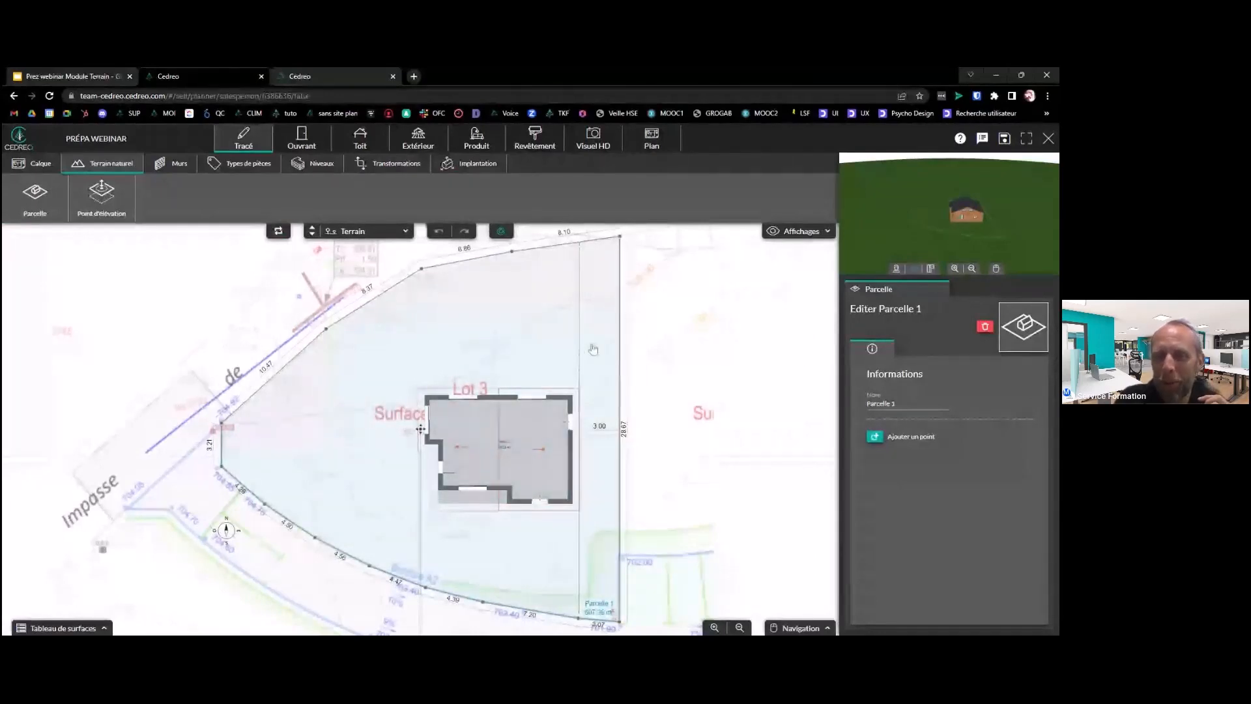
click(620, 342)
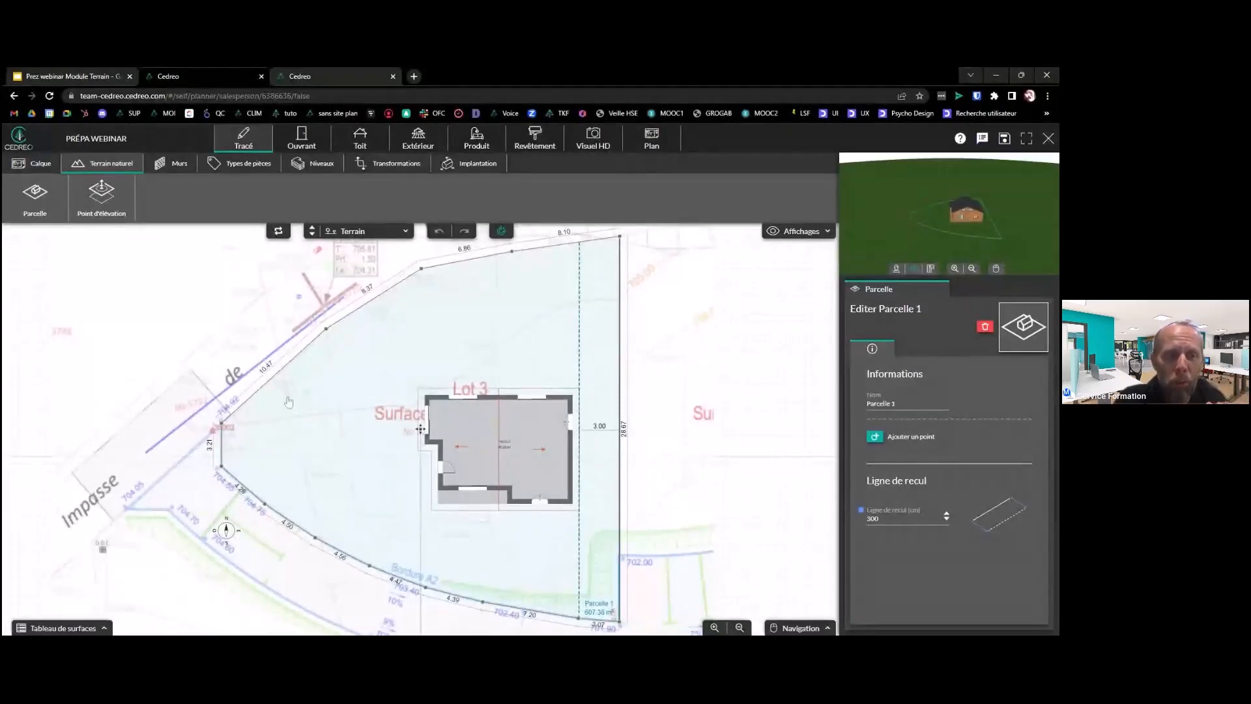
click(108, 196)
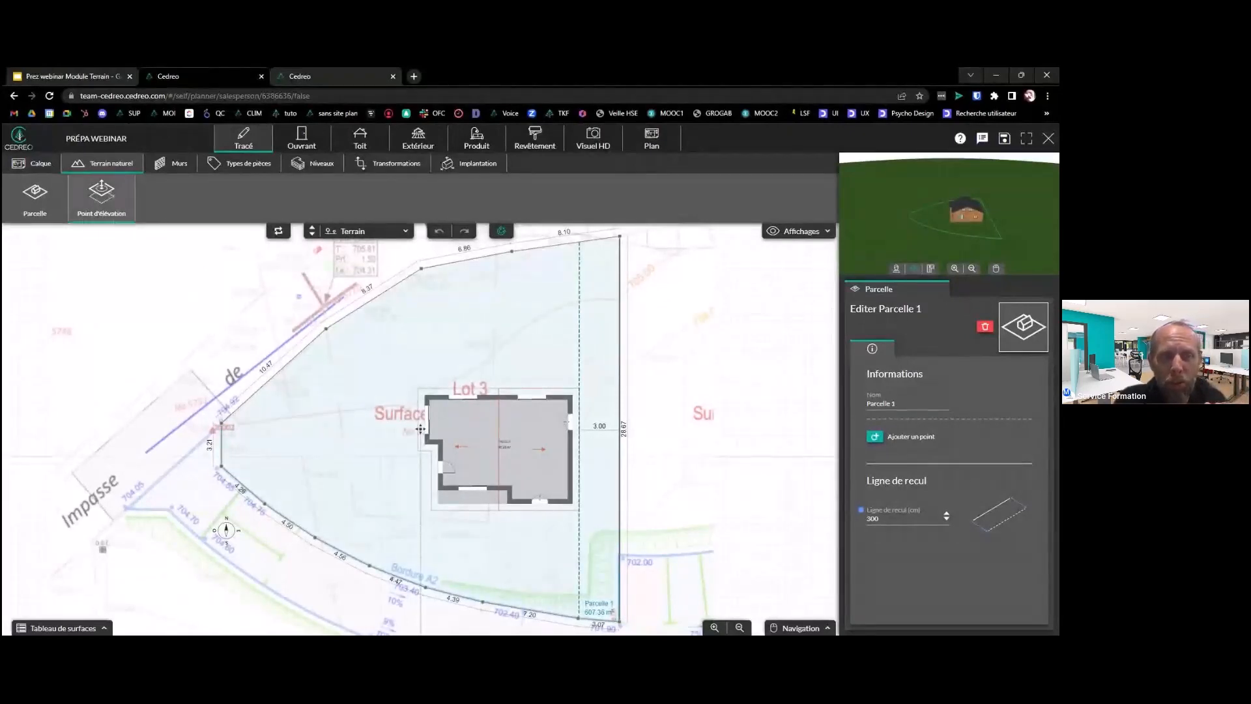
click(107, 205)
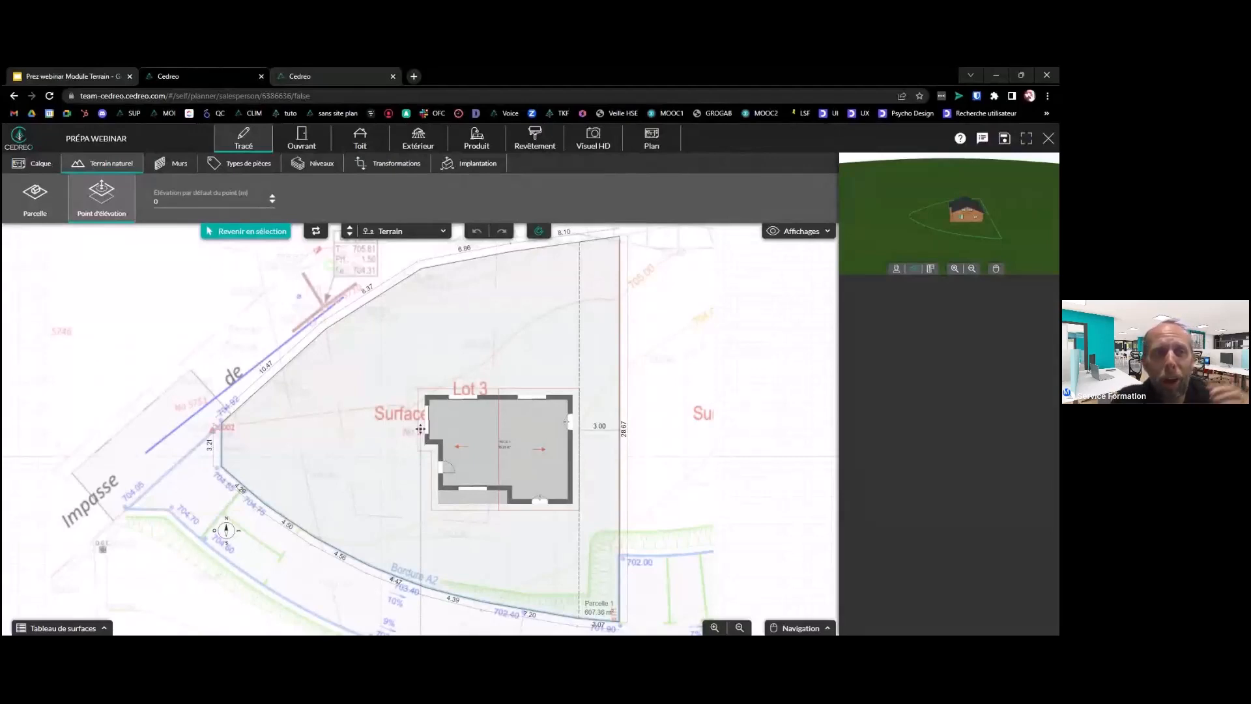
click(172, 163)
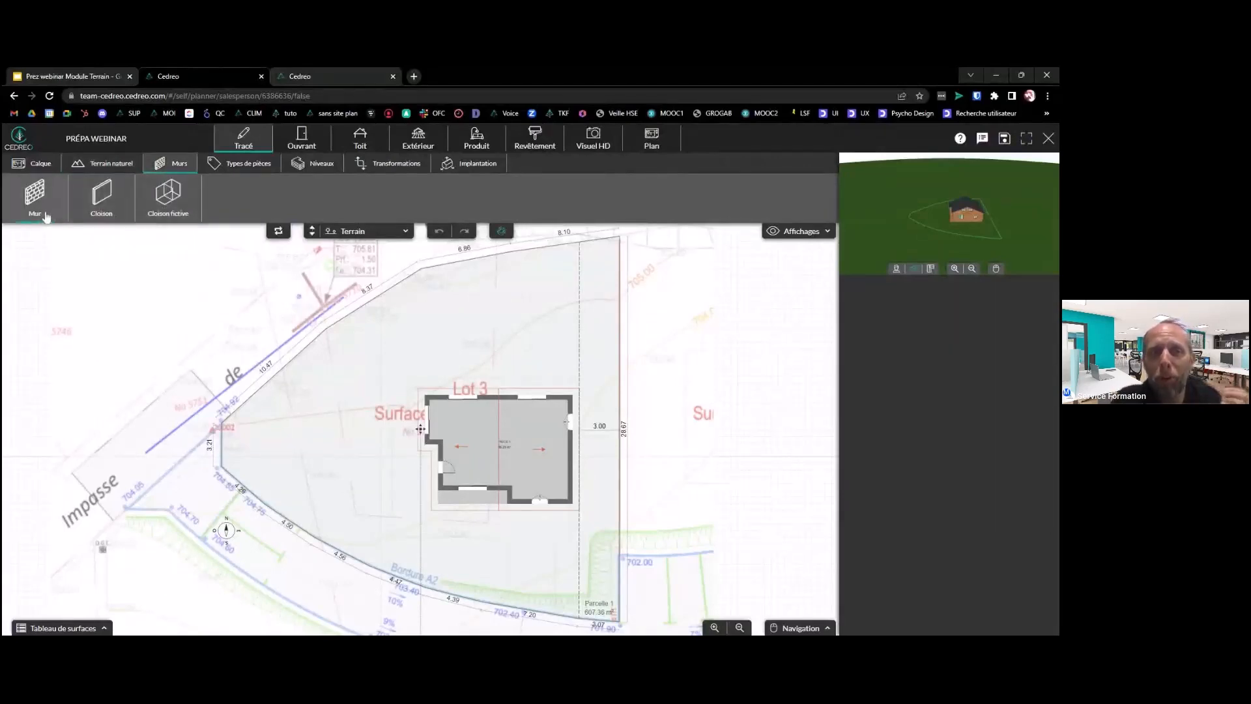
click(36, 198)
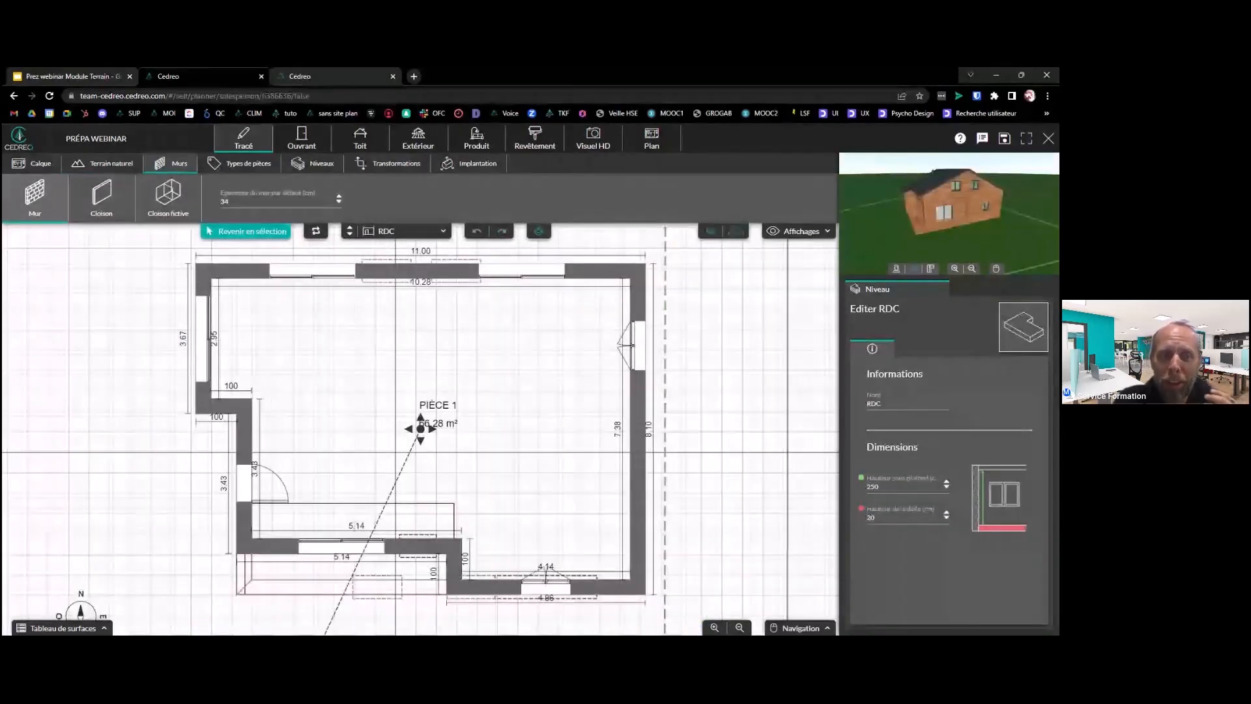
Set the default elevation to 706 m and place elevation points along the northern edge of the parcel
click(109, 164)
click(104, 198)
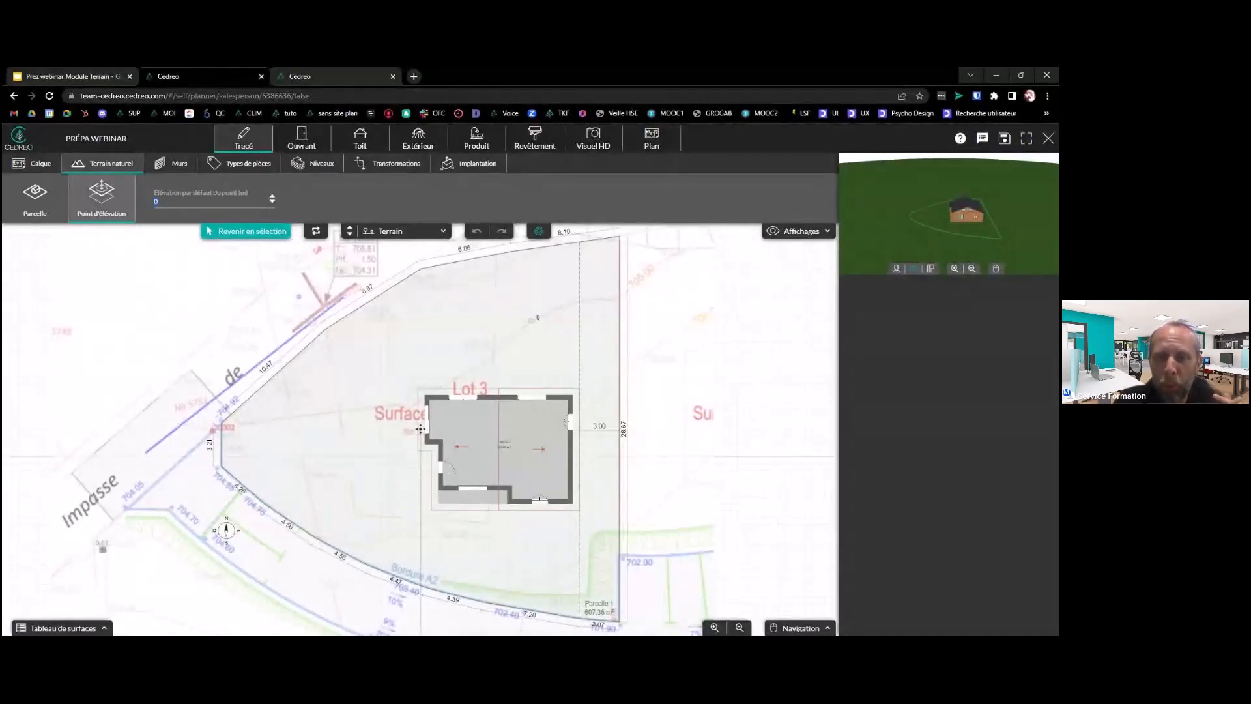
click(552, 320)
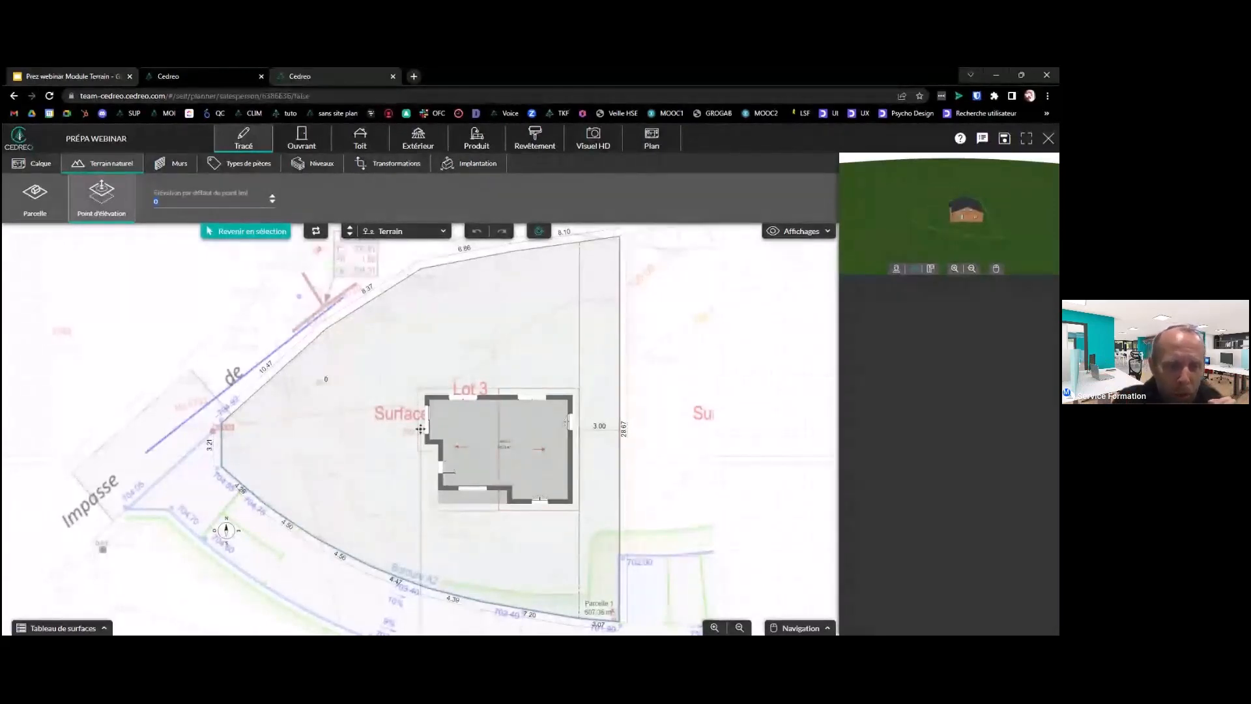
scroll(420, 429, up, 2)
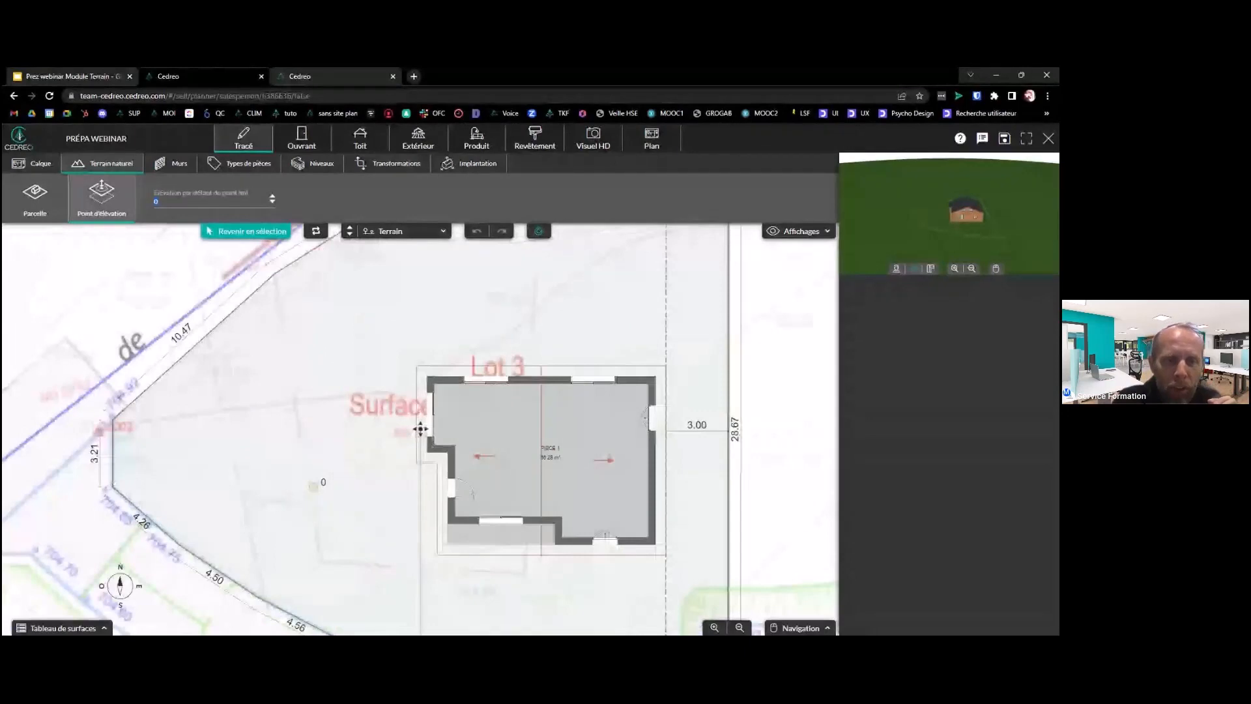
scroll(420, 428, up, 1)
scroll(420, 428, up, 2)
middle_drag(420, 428, 586, 355)
scroll(635, 279, up, 1)
scroll(686, 241, down, 2)
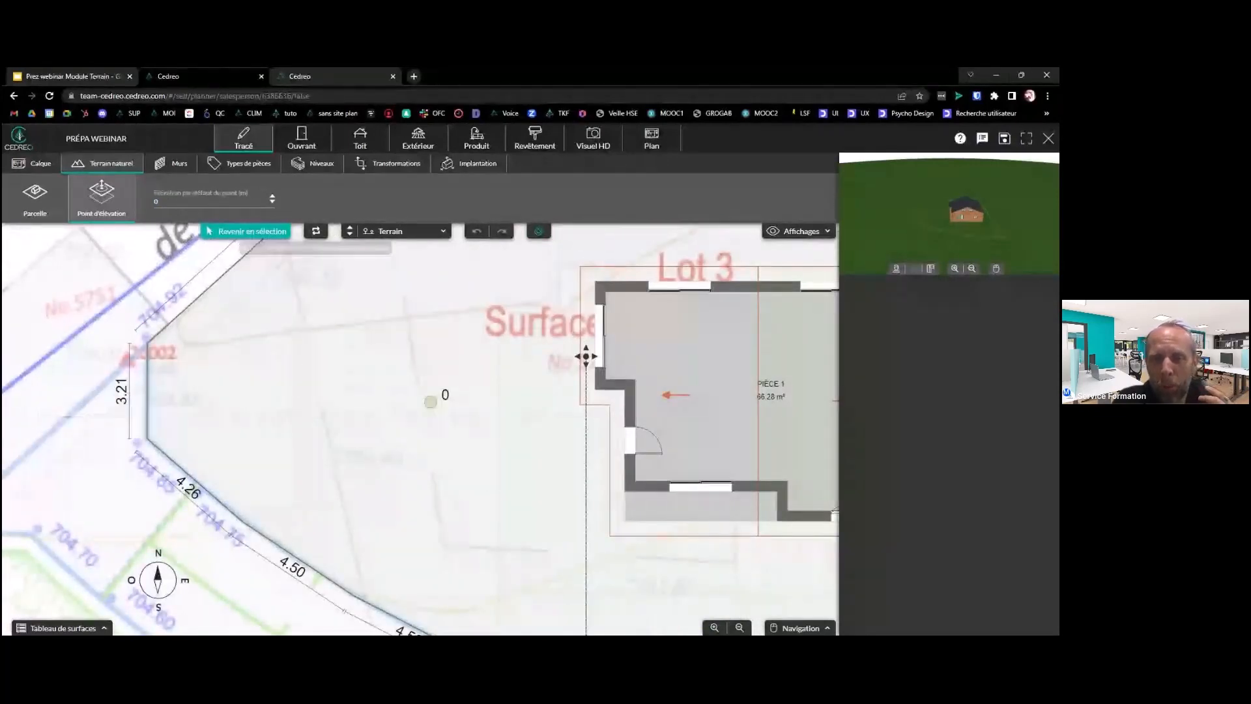
scroll(586, 356, down, 2)
middle_drag(585, 356, 366, 461)
scroll(460, 410, down, 1)
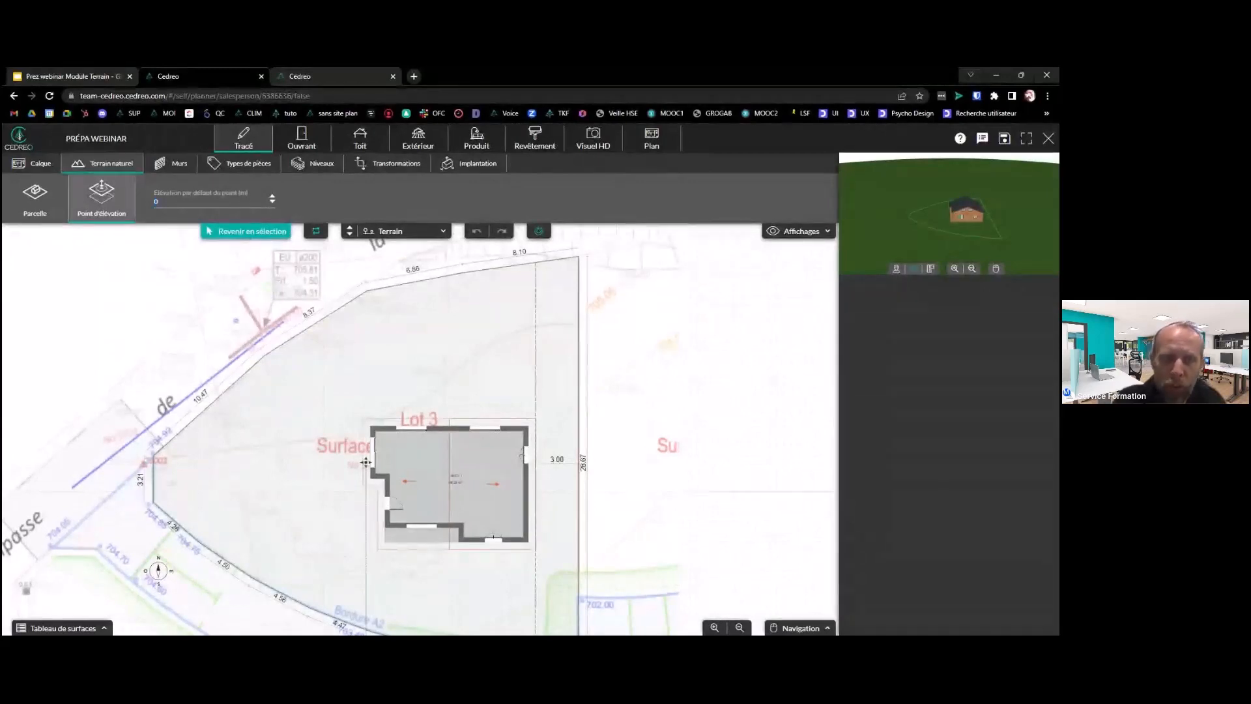
text(706)
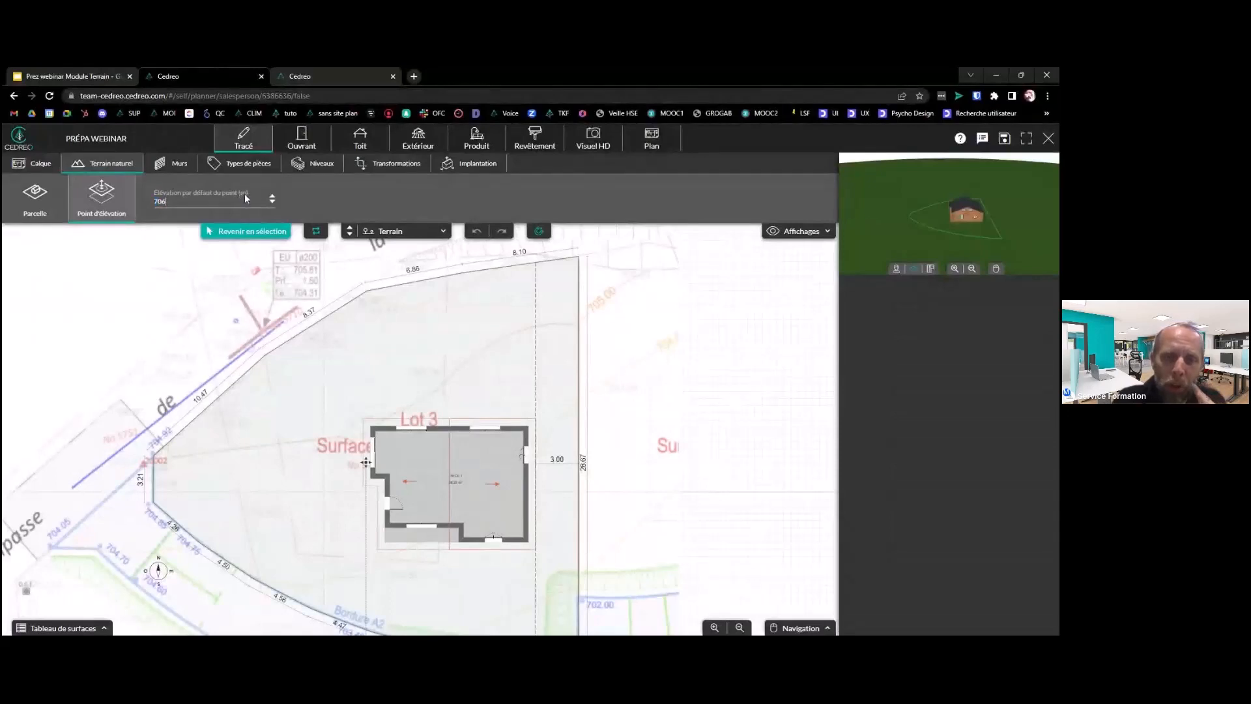
click(570, 272)
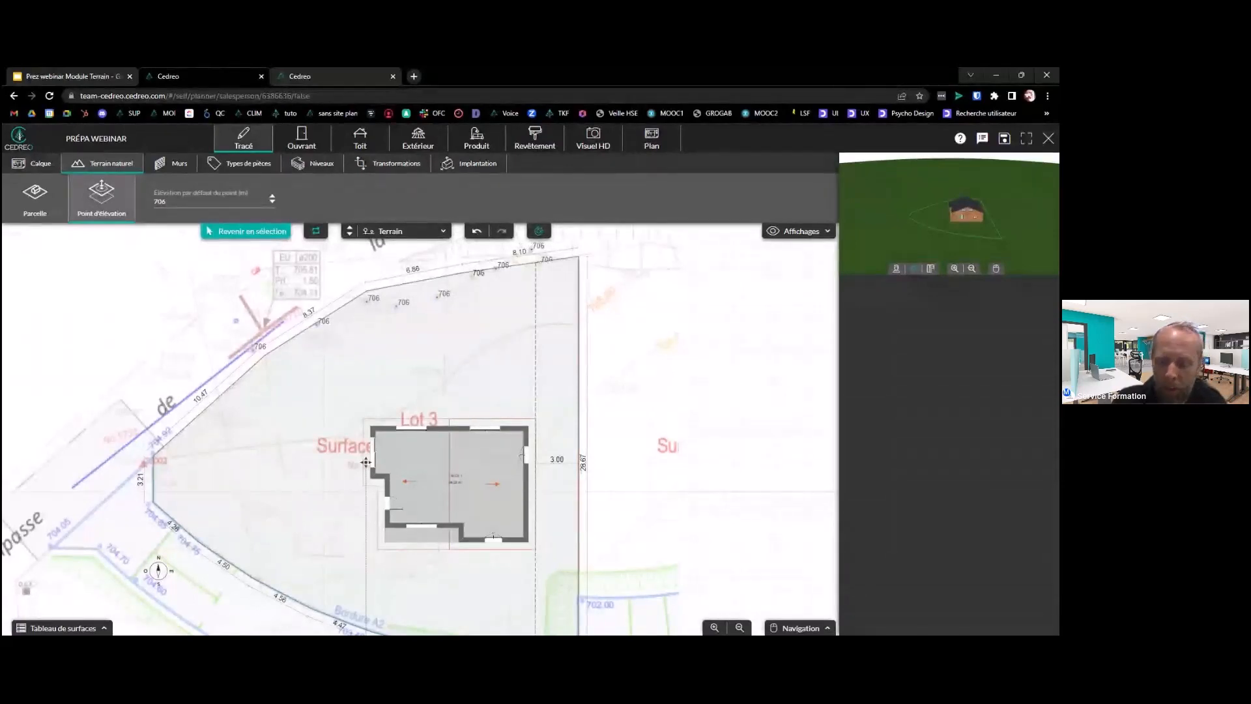
Set the default elevation to 705 m and place points along the 705 contour from east of the parcel to its western boundary
text(705)
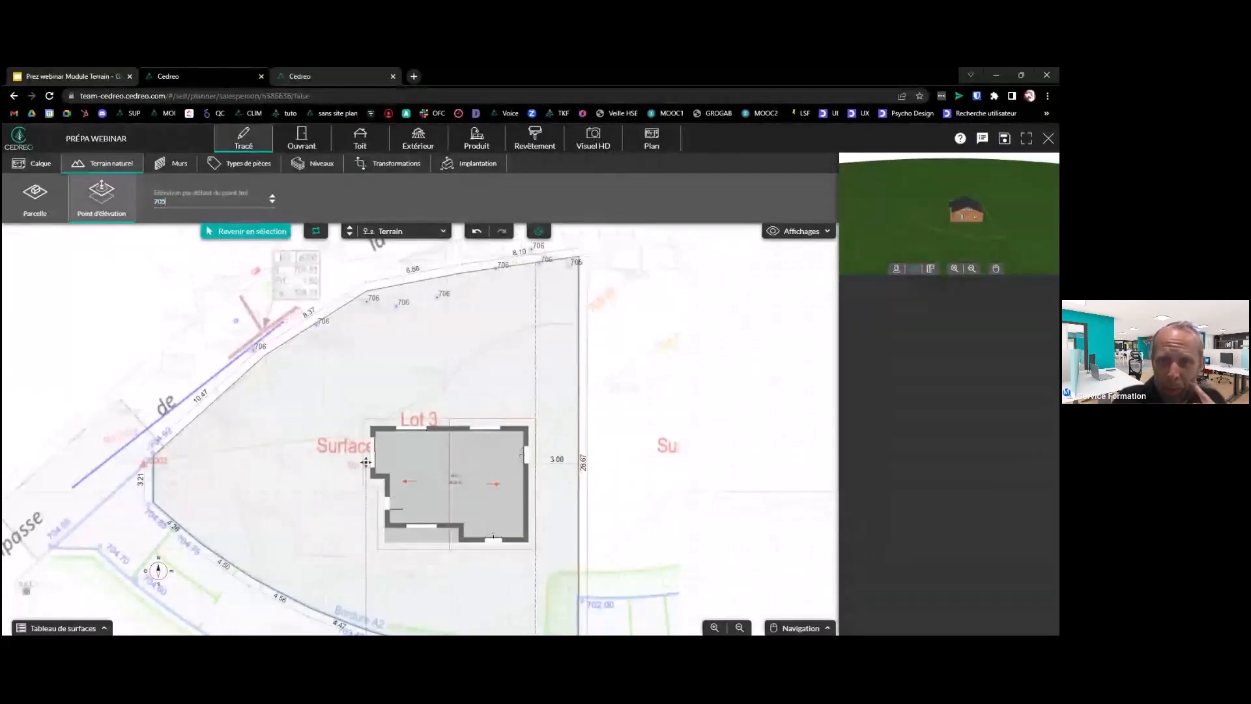
click(641, 274)
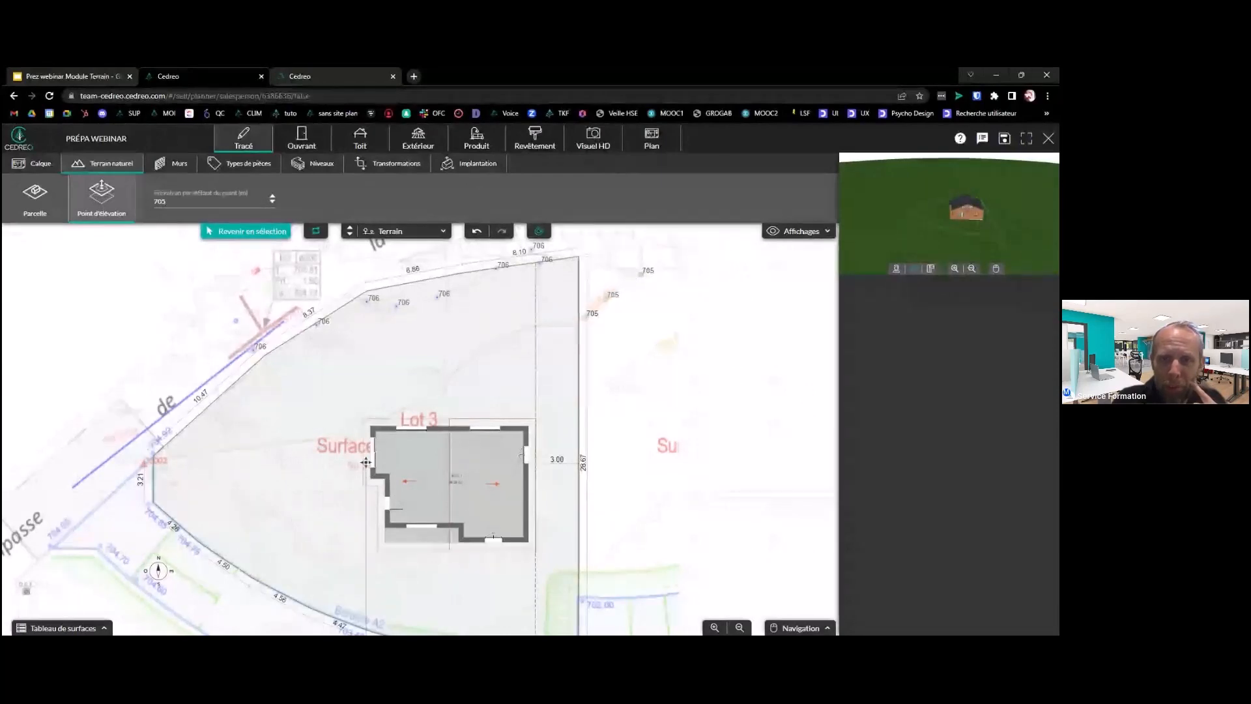
click(572, 321)
click(546, 321)
click(512, 333)
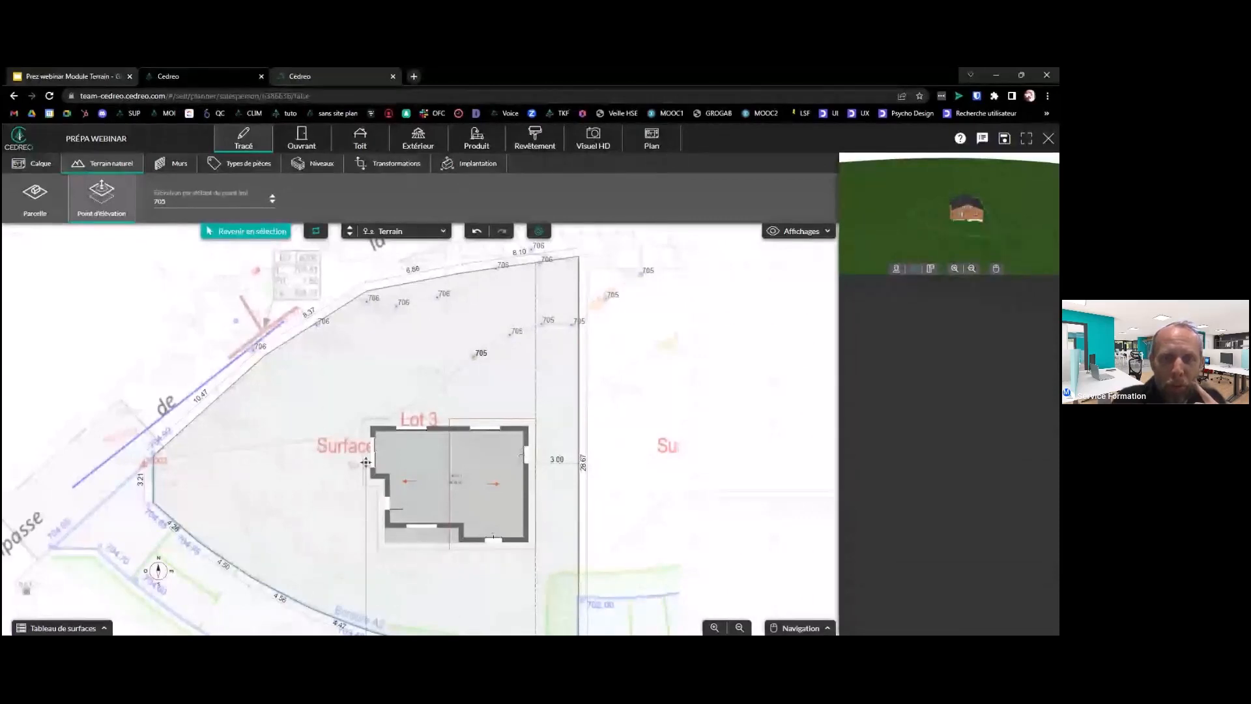
click(474, 356)
click(438, 385)
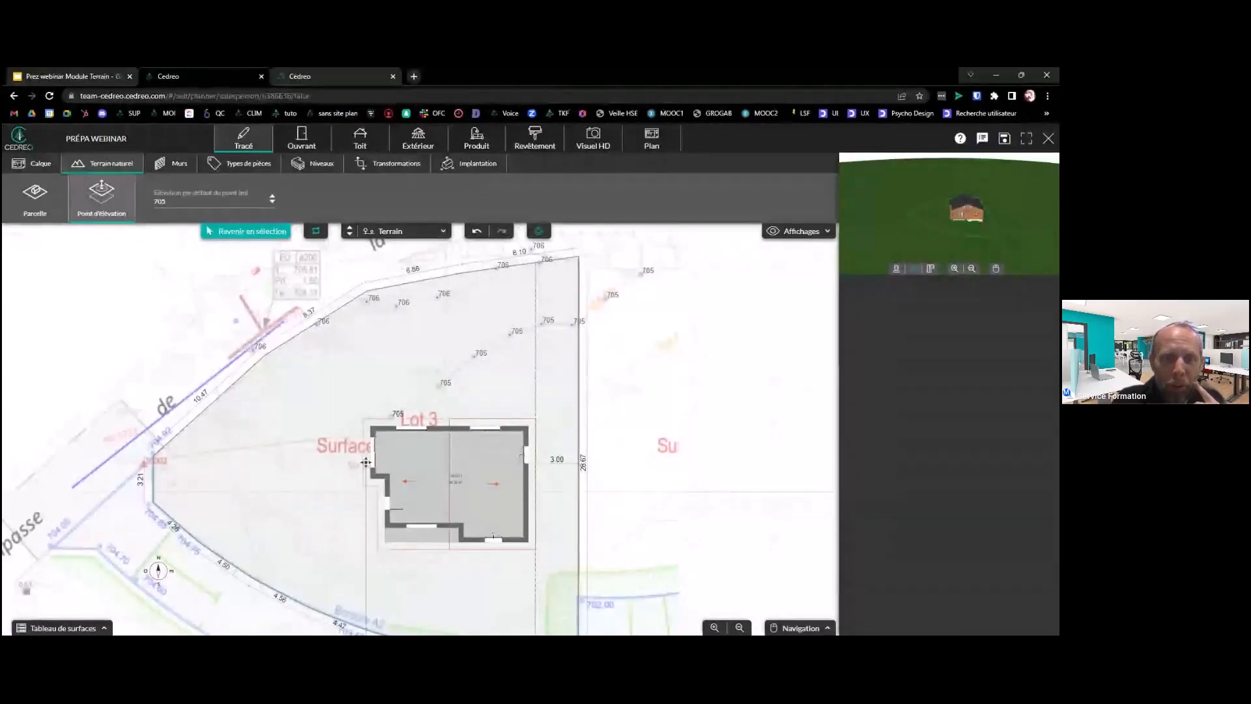
click(355, 440)
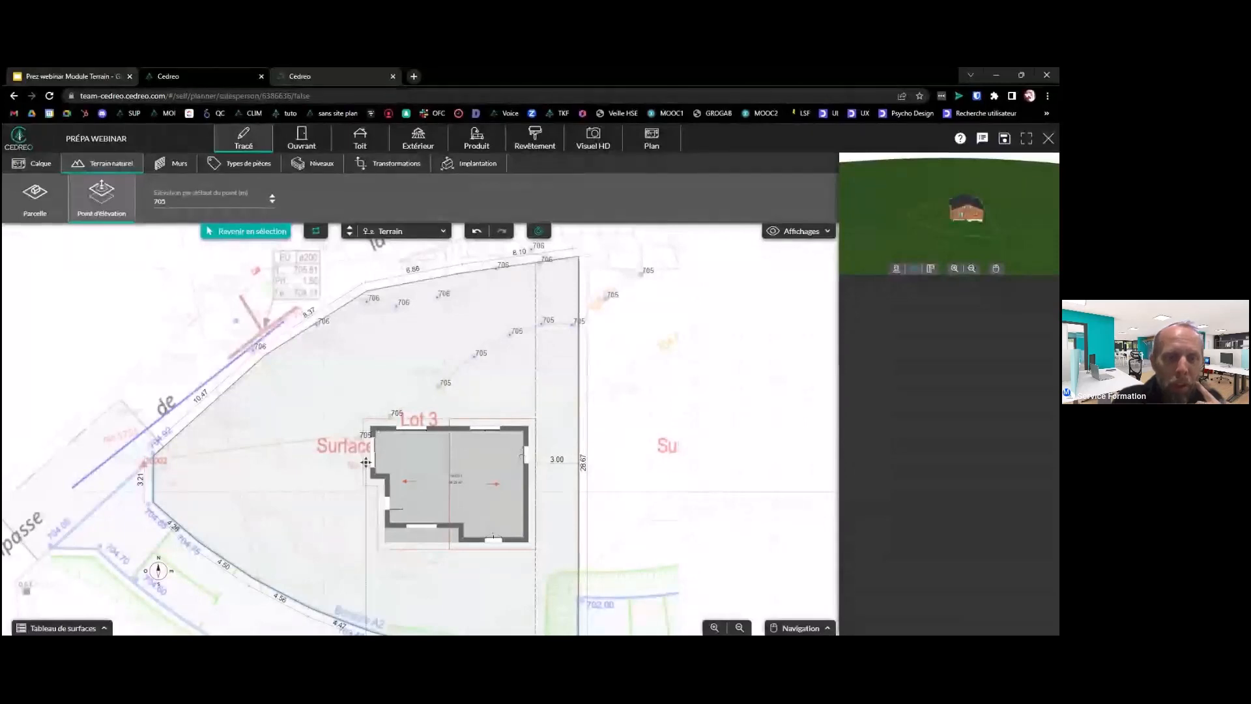
click(335, 436)
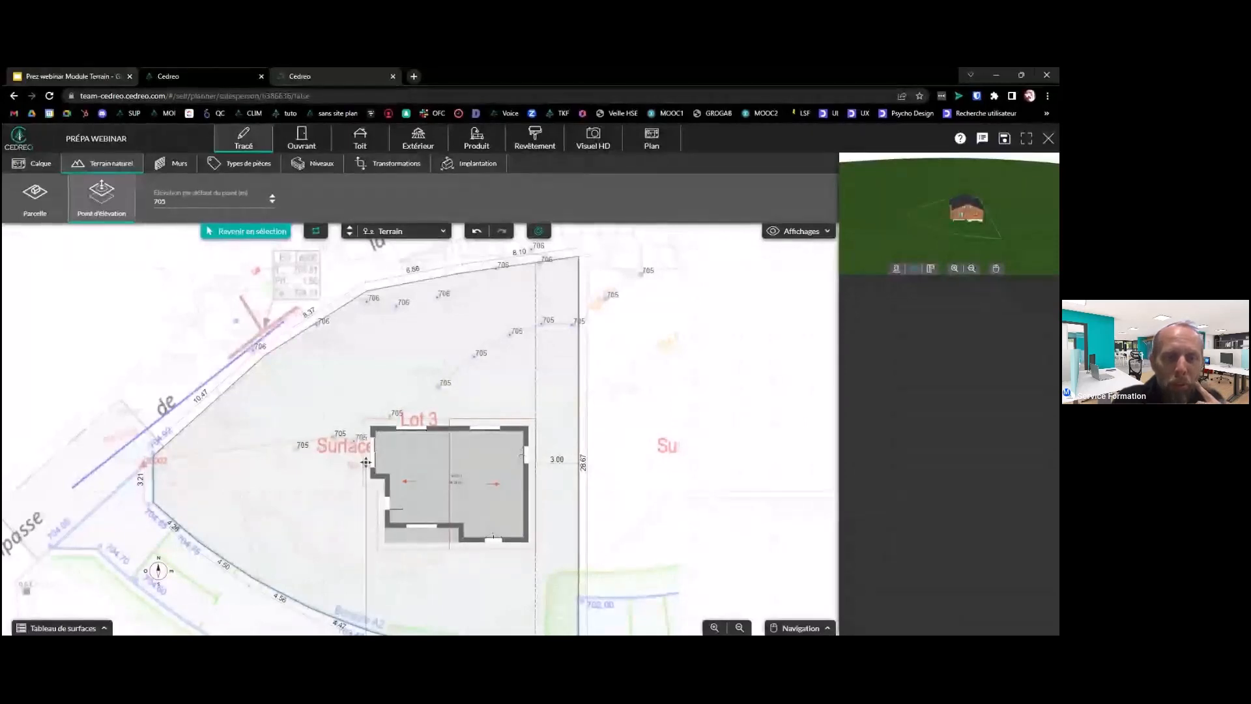
click(280, 444)
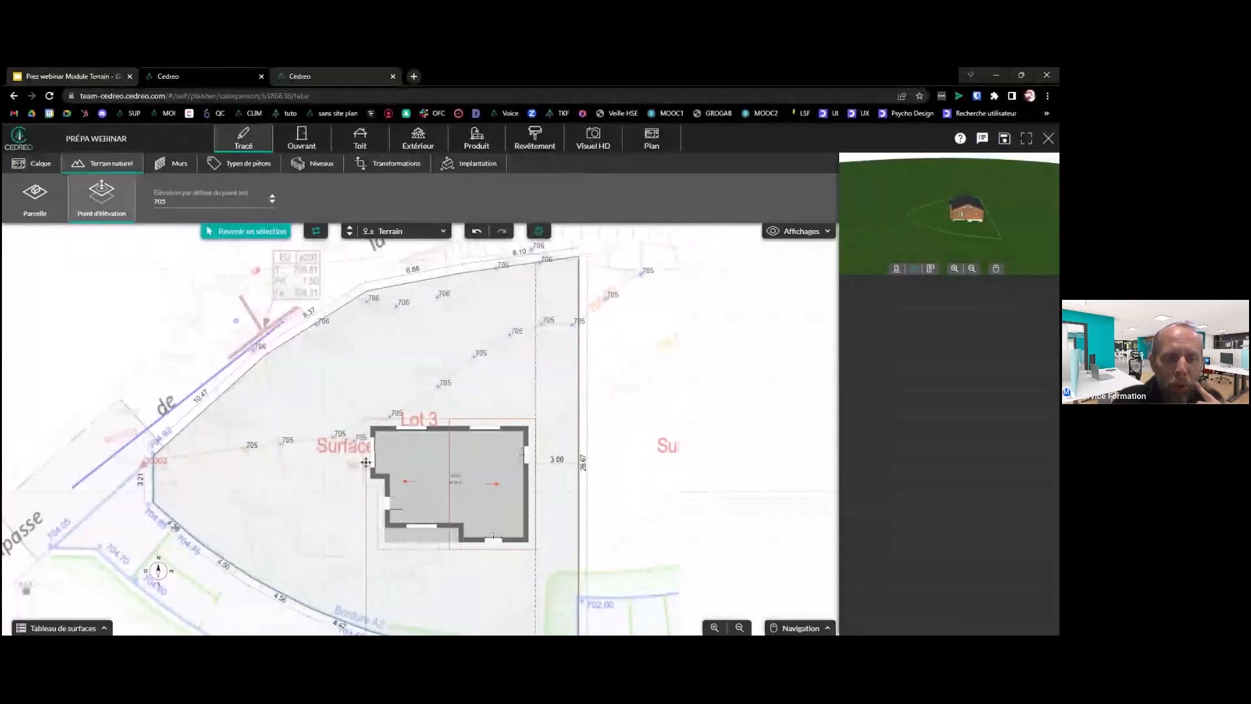
click(247, 447)
click(210, 448)
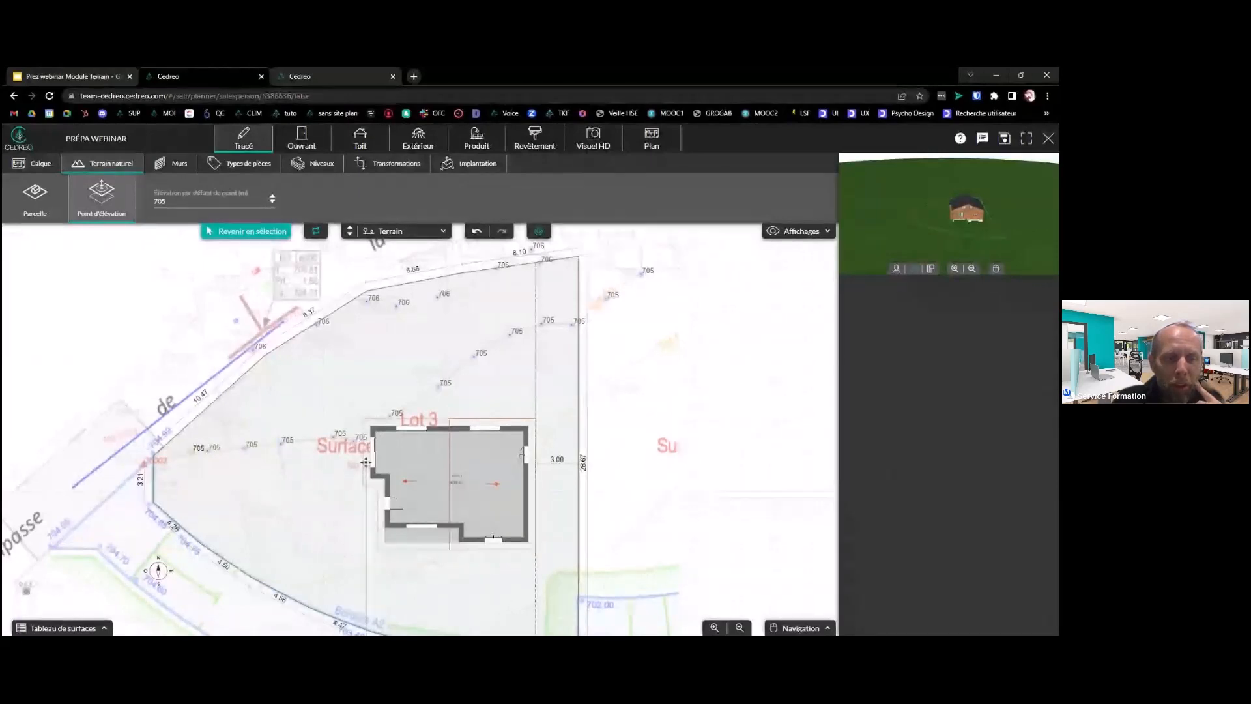
click(176, 454)
click(173, 434)
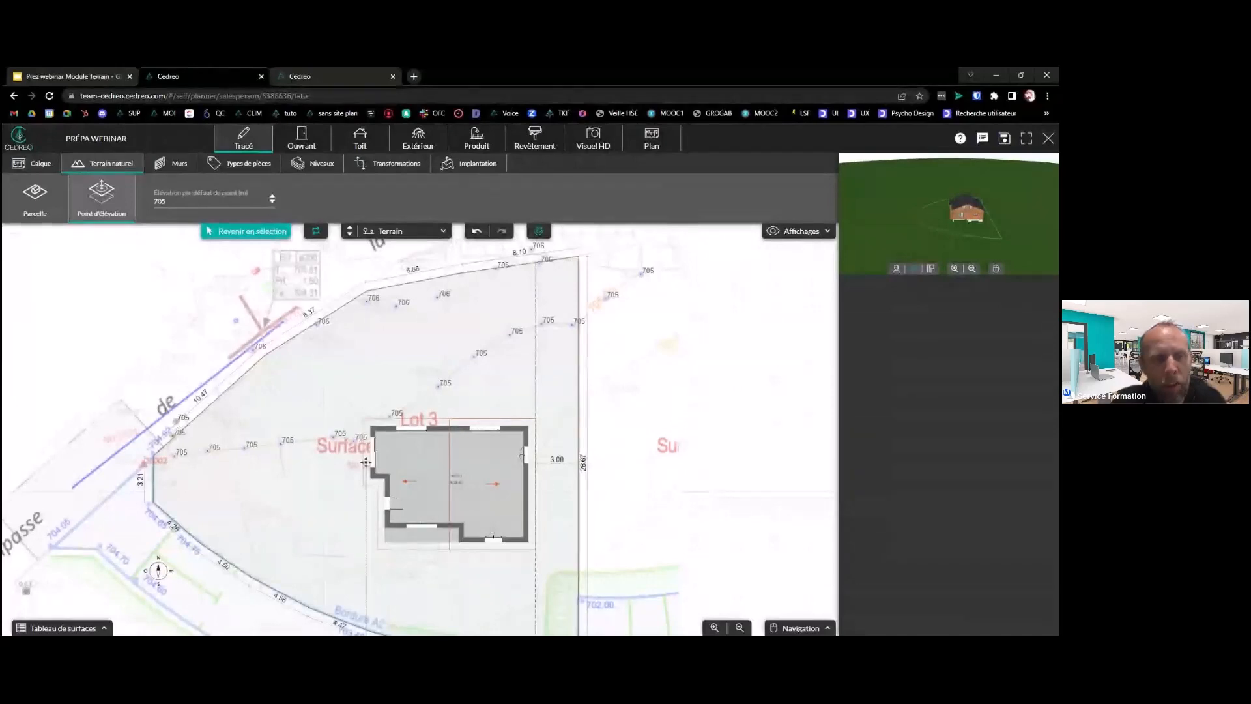
click(134, 221)
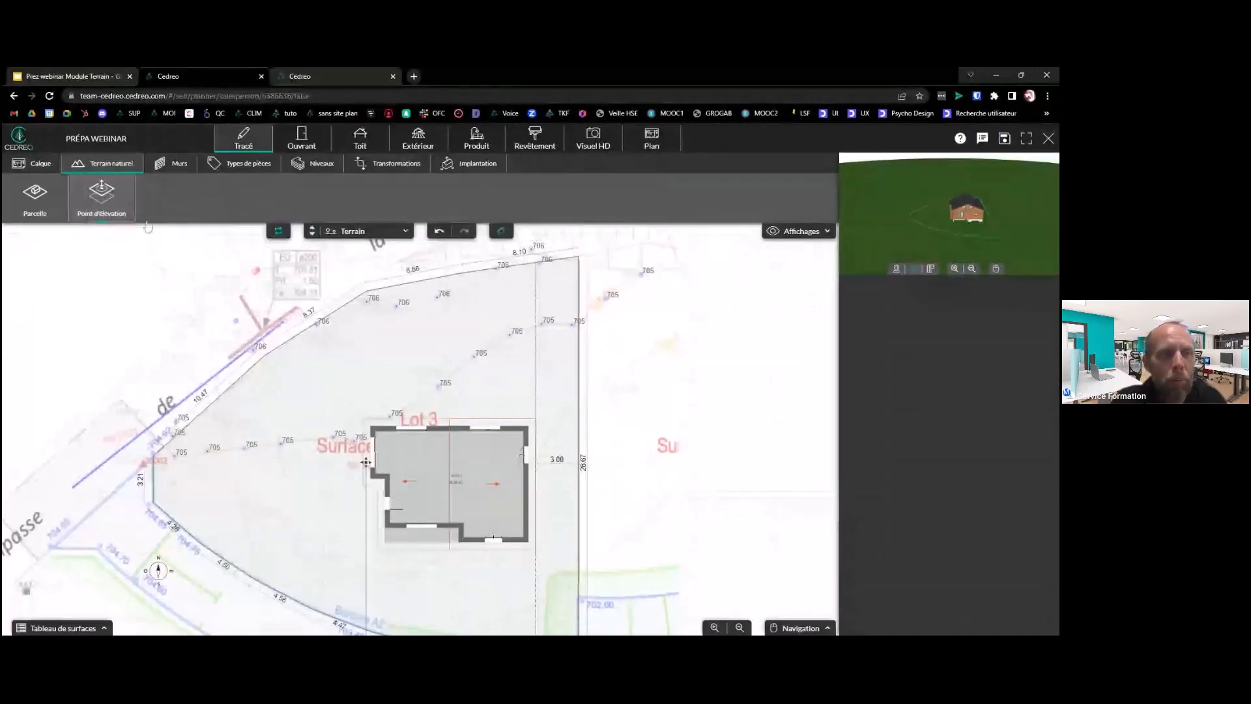
Set the default elevation to 704 m and place points along the 704 contour from east of the parcel across the house footprint
click(102, 196)
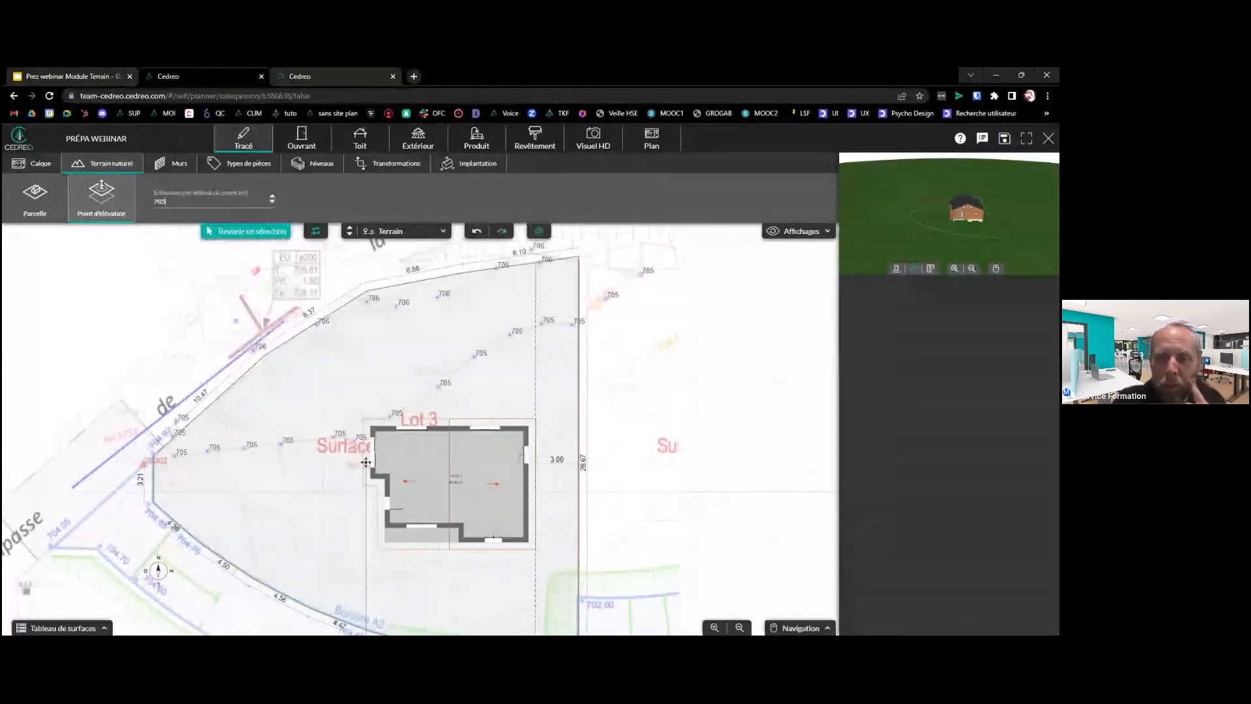
key(Down)
click(656, 352)
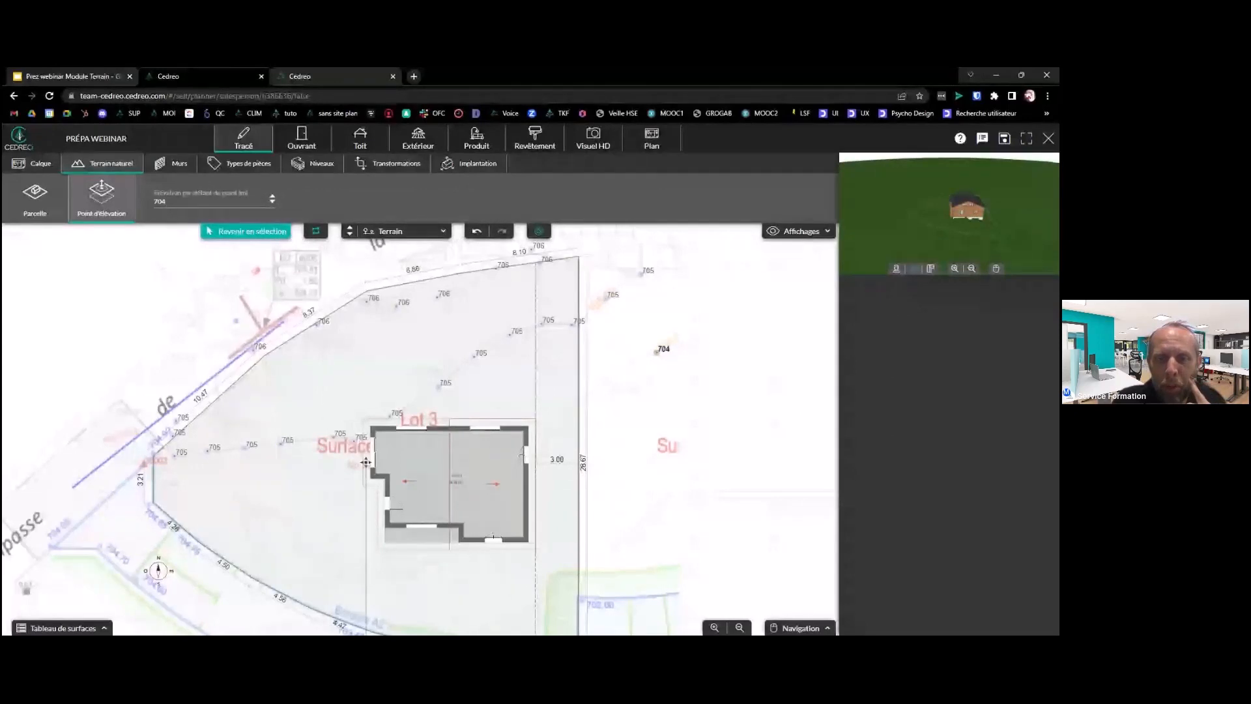
click(600, 387)
click(576, 406)
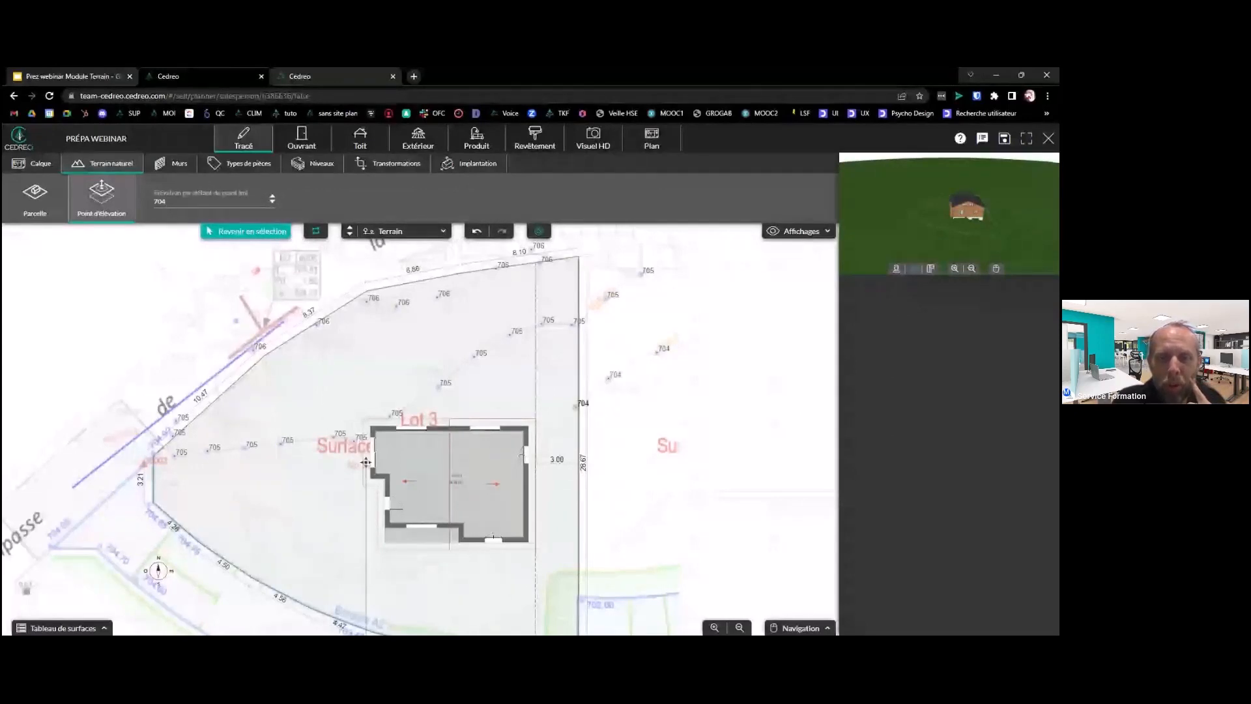
click(545, 446)
click(535, 463)
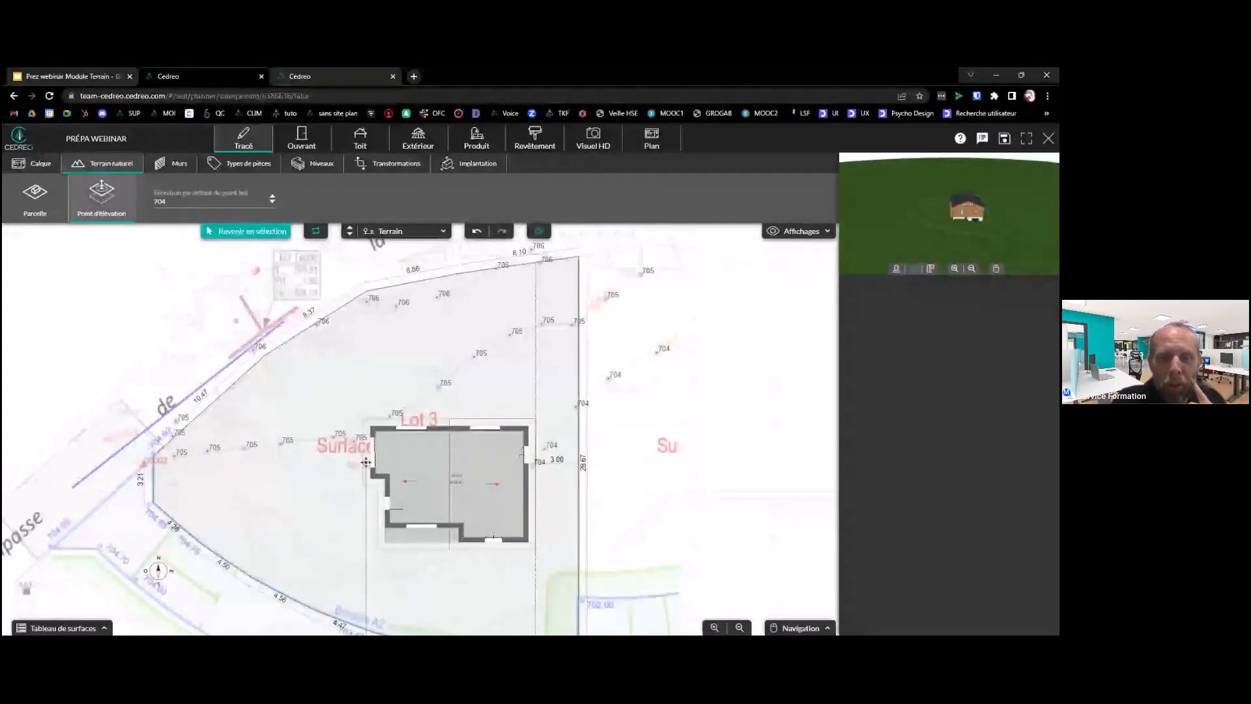
click(503, 493)
click(463, 517)
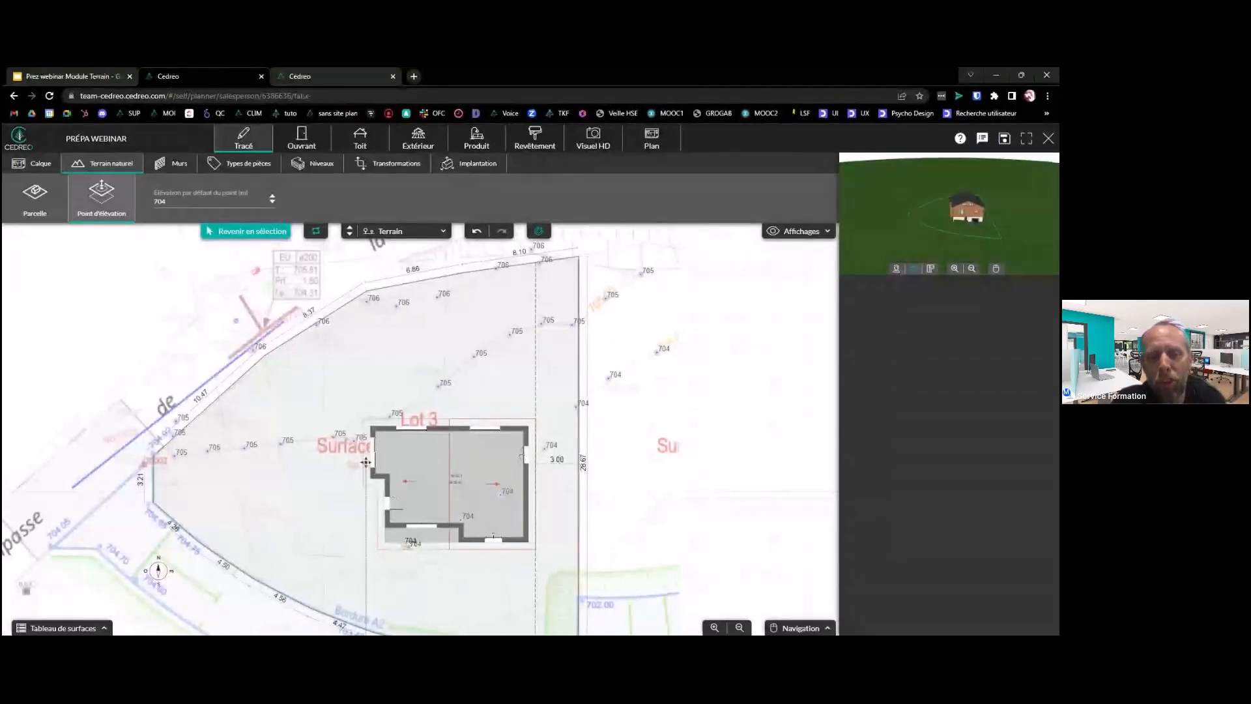
Continue the 704 m elevation points from the house's south side to beyond the parcel's southwestern boundary
click(409, 546)
click(376, 559)
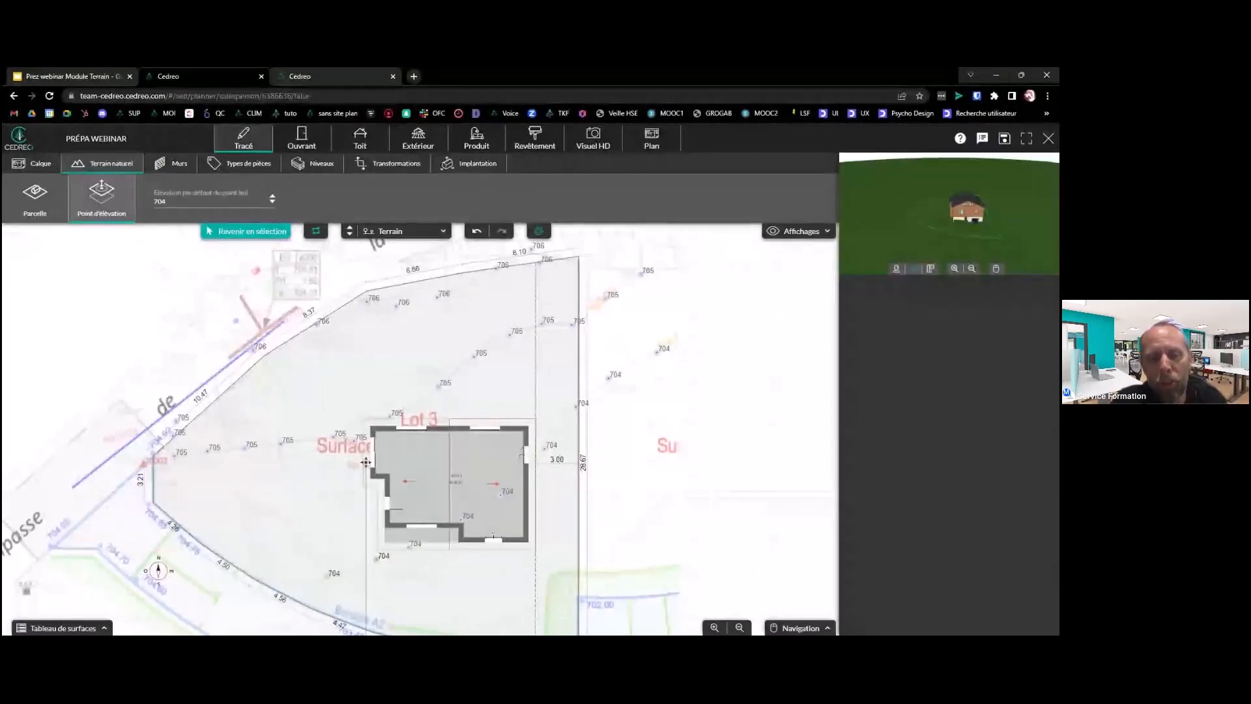
click(328, 579)
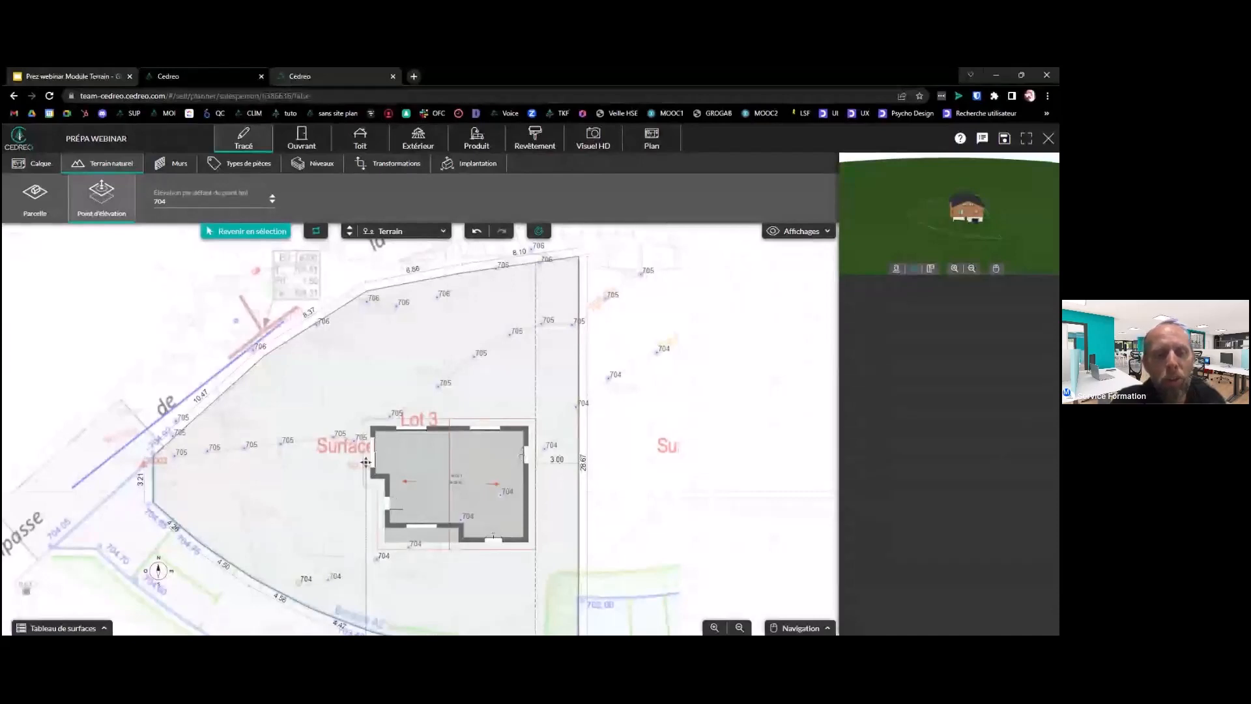
click(298, 582)
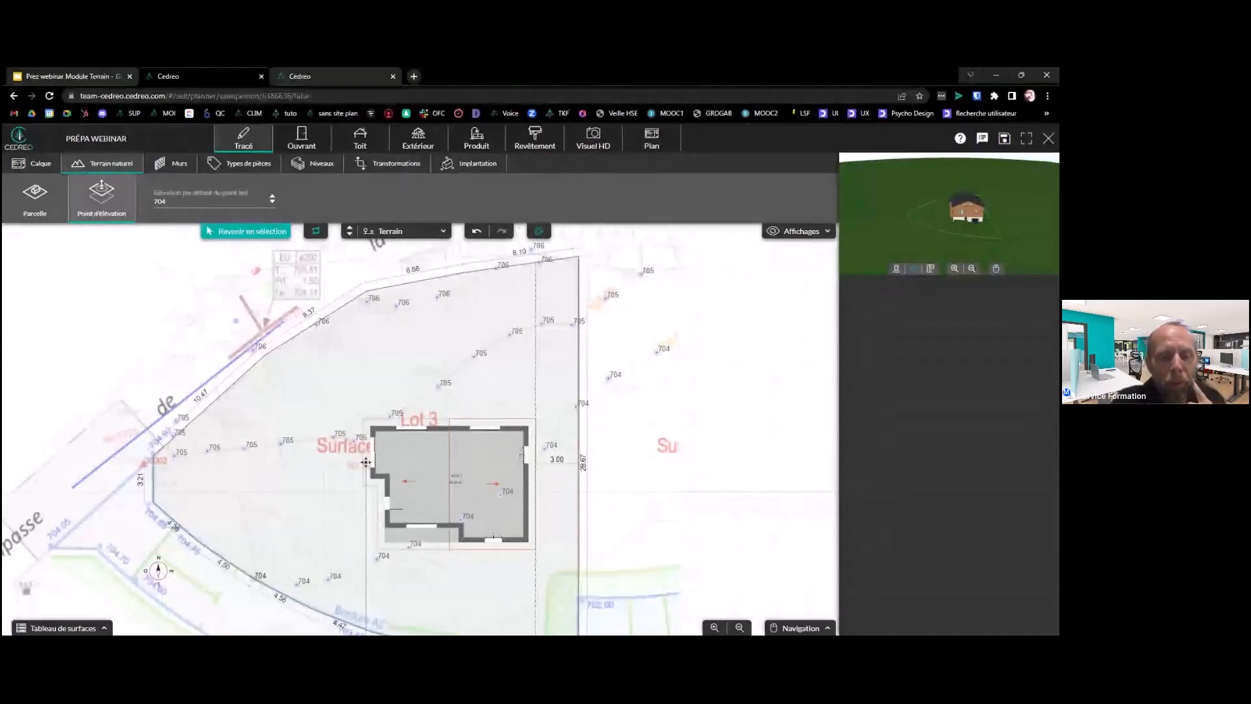
click(255, 576)
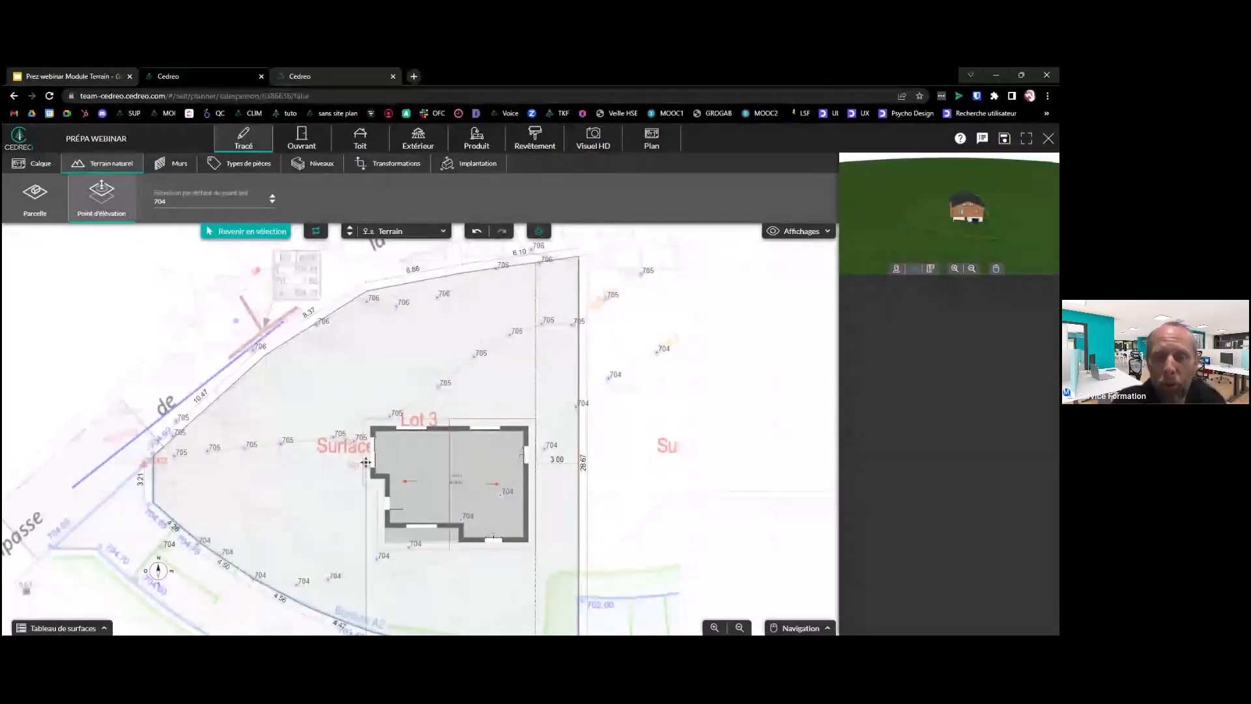
click(153, 551)
click(128, 553)
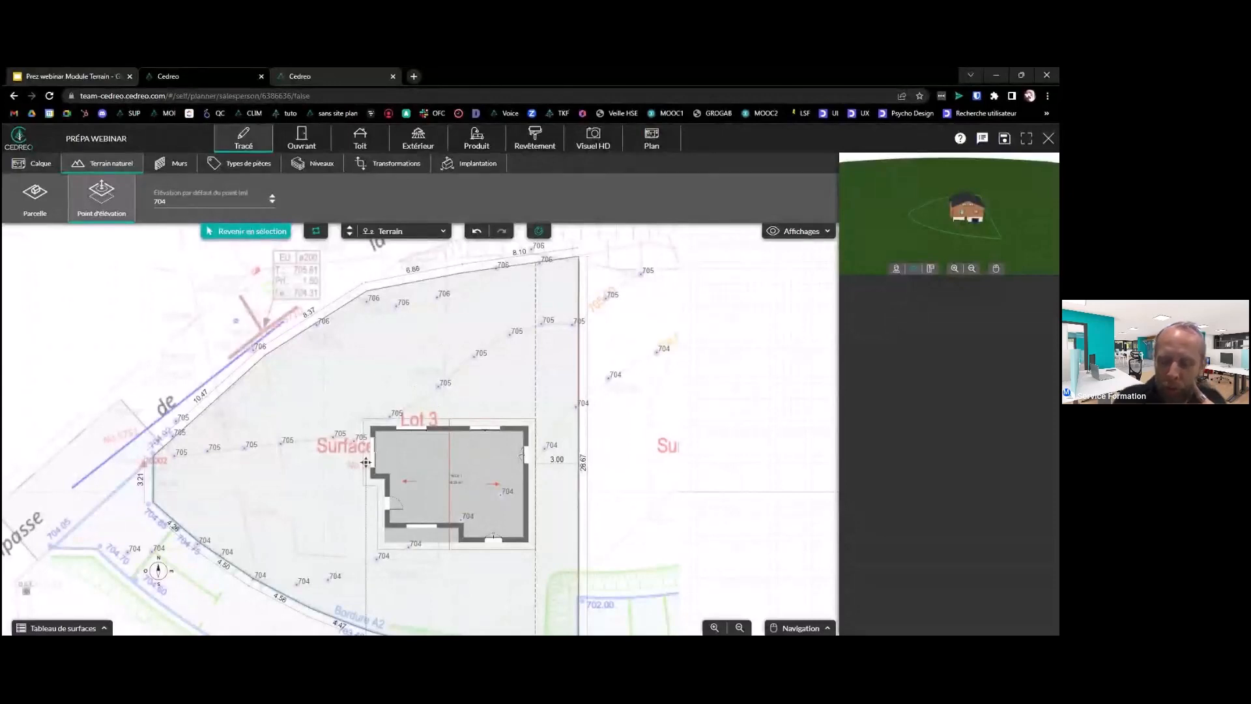
Set the default elevation to 703 m and place points along the 703 contour from east of the parcel into its southeastern part
text(703)
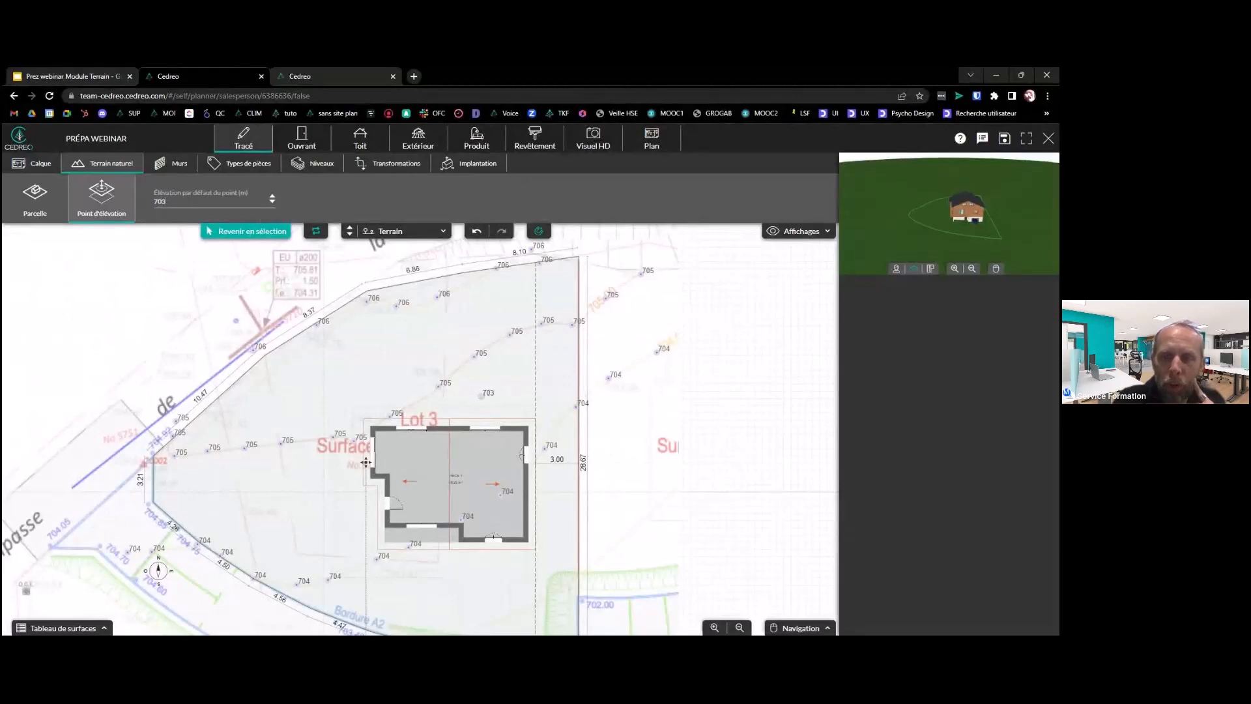
middle_drag(632, 461, 581, 313)
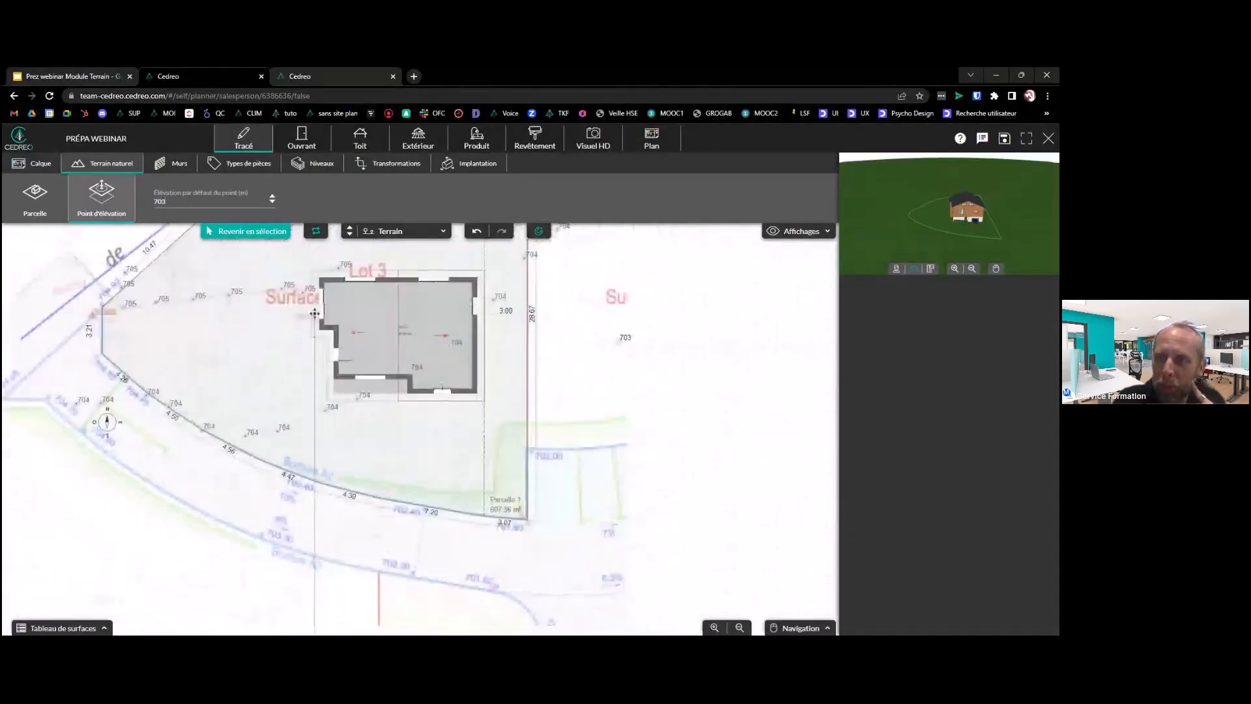
drag(1001, 202, 1012, 179)
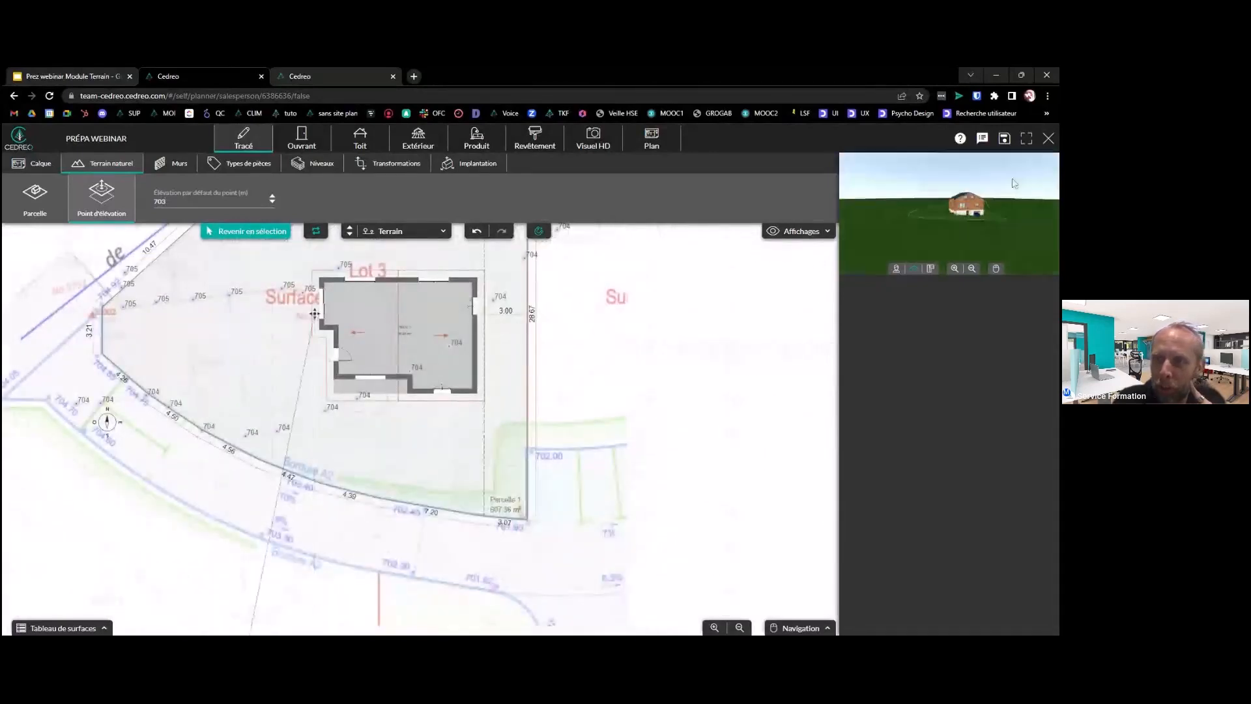
scroll(952, 224, up, 5)
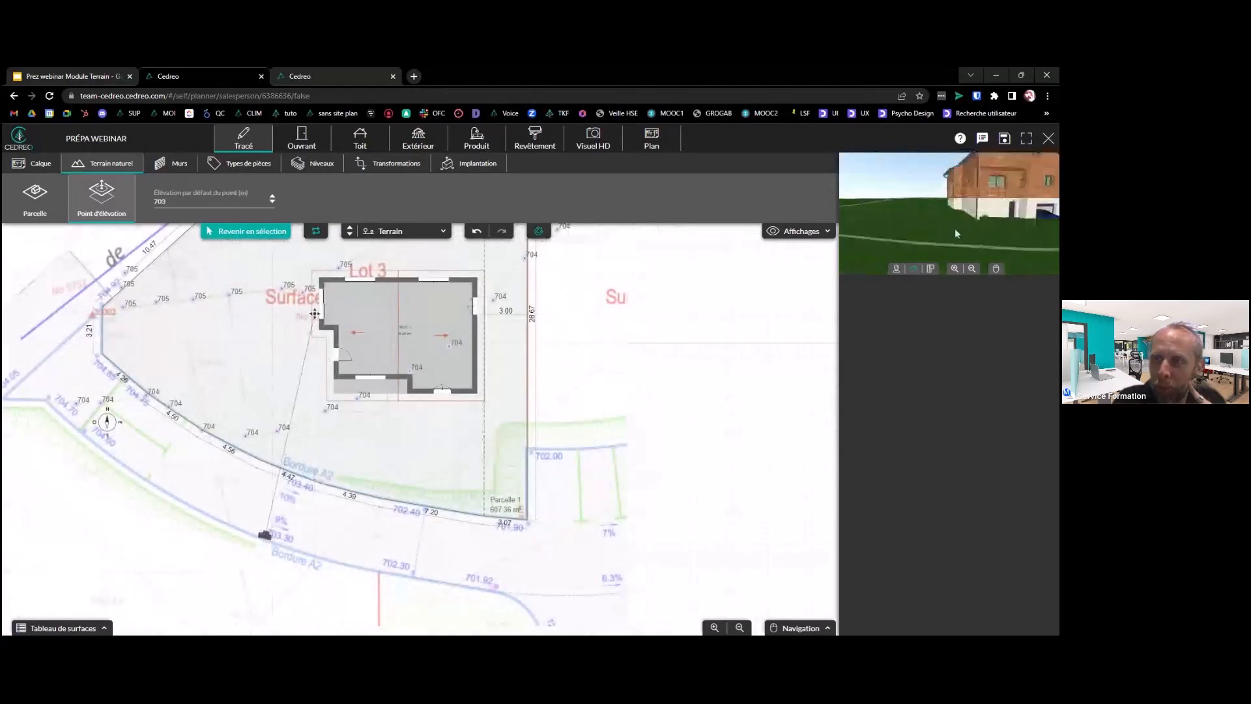
drag(955, 229, 990, 244)
scroll(992, 225, down, 3)
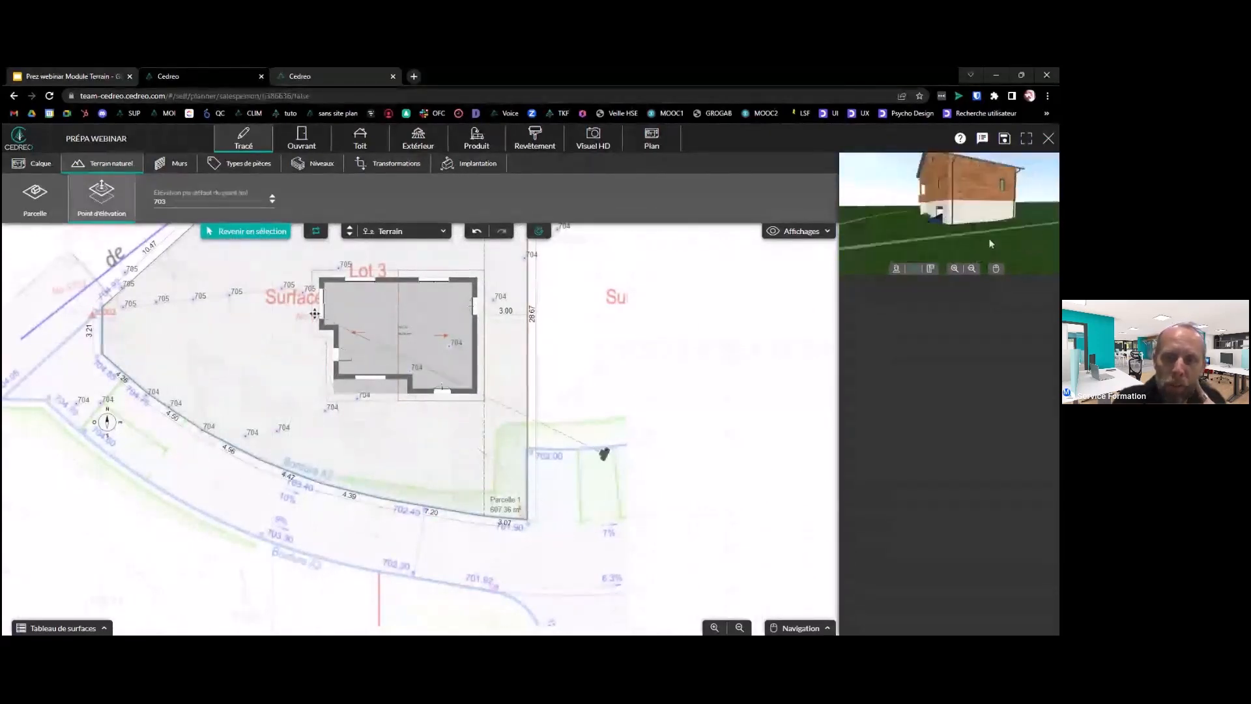
click(600, 356)
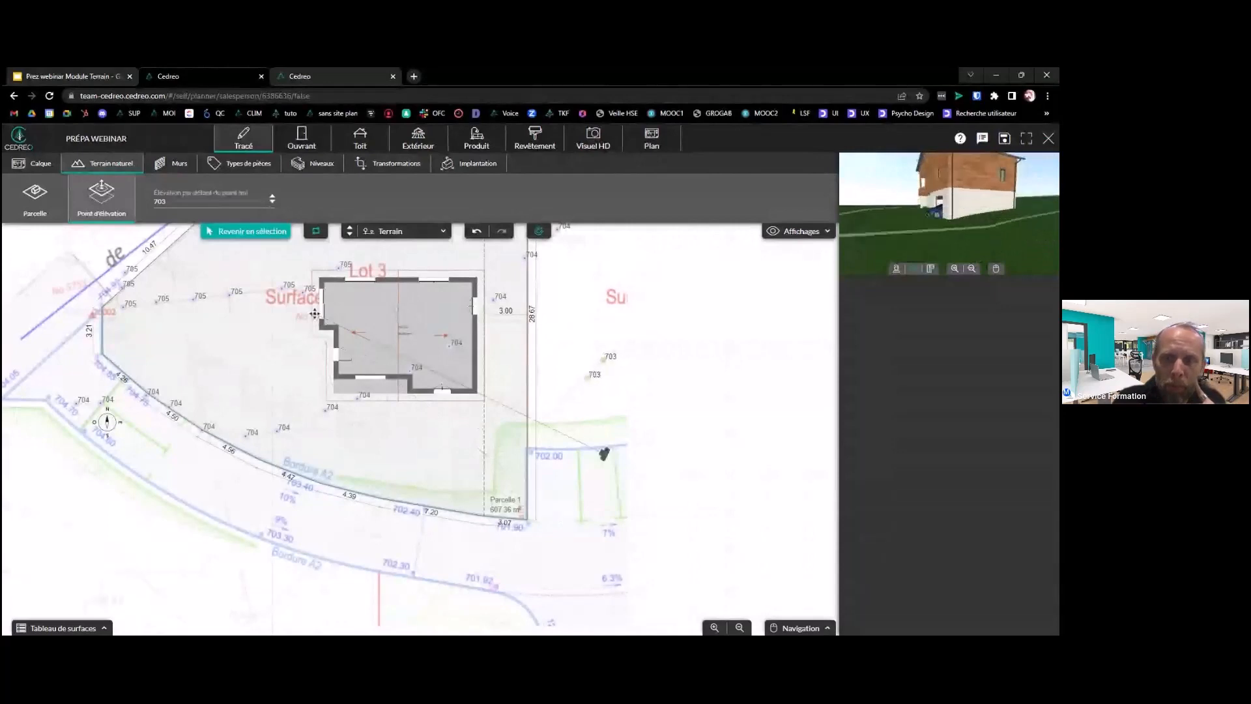
click(572, 388)
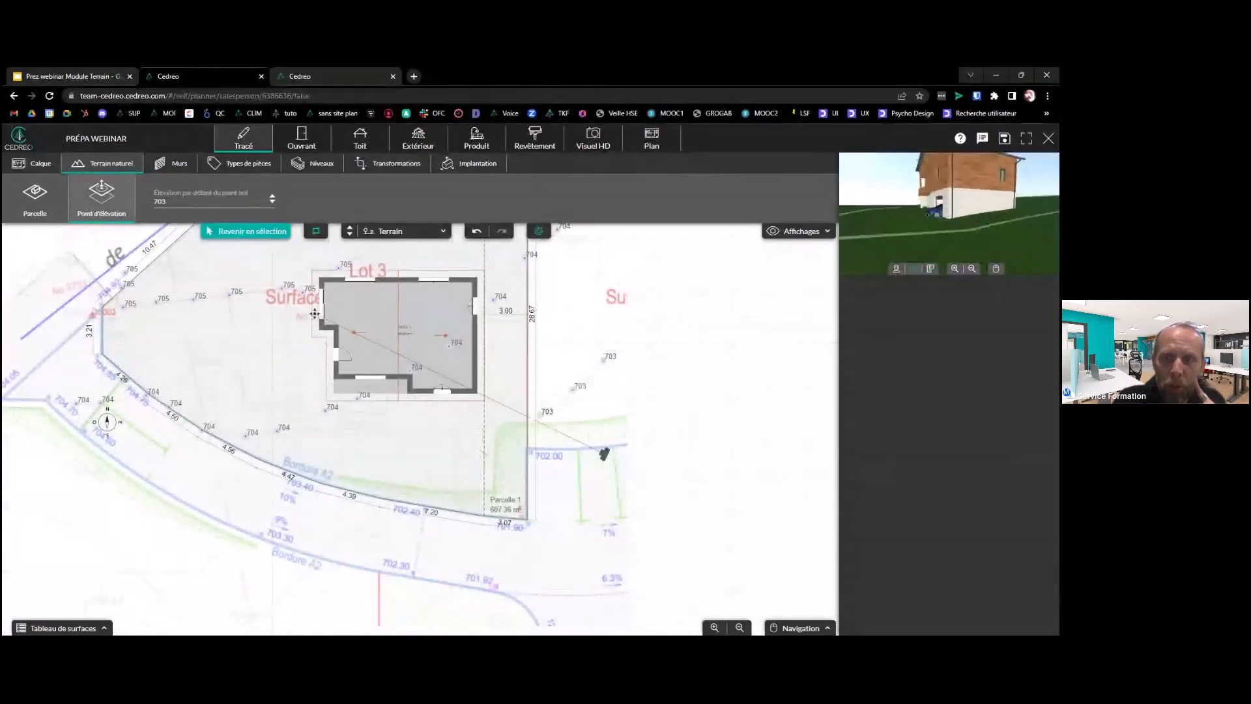
click(540, 414)
click(508, 441)
click(473, 461)
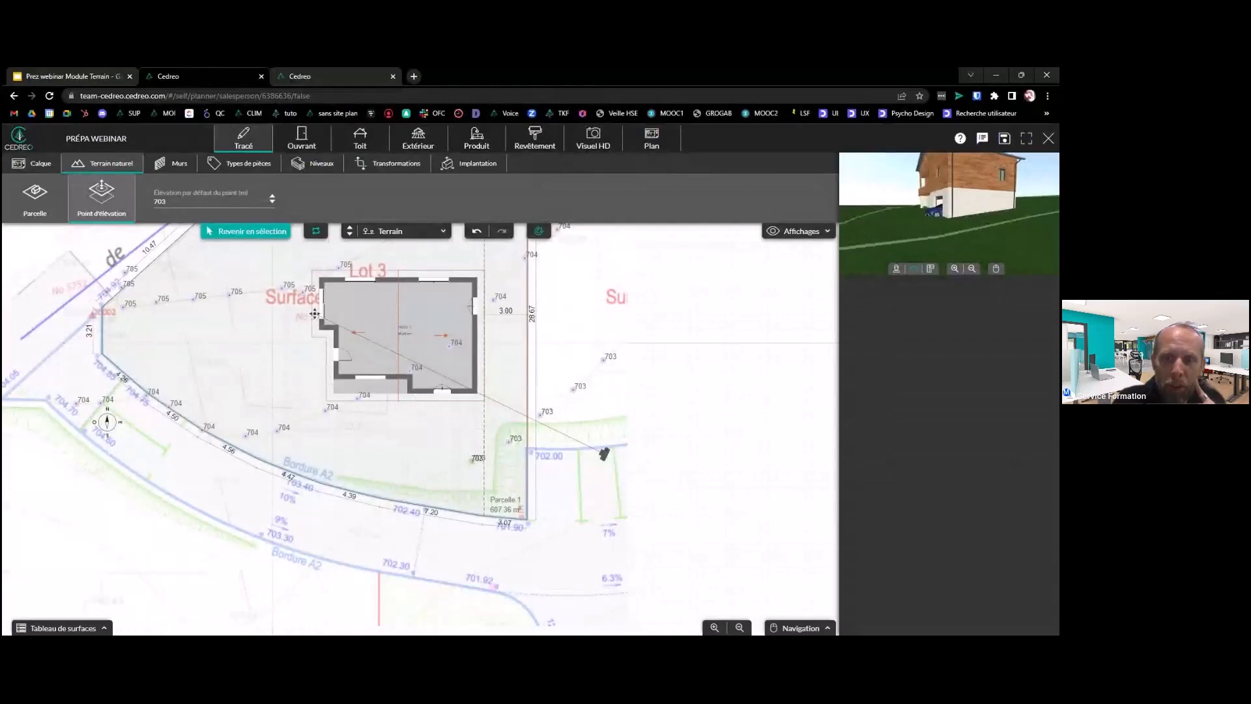
Continue the 703 m elevation points southwest over the parcel's southern boundary and across the road, and end the placement
click(446, 473)
click(413, 485)
click(376, 510)
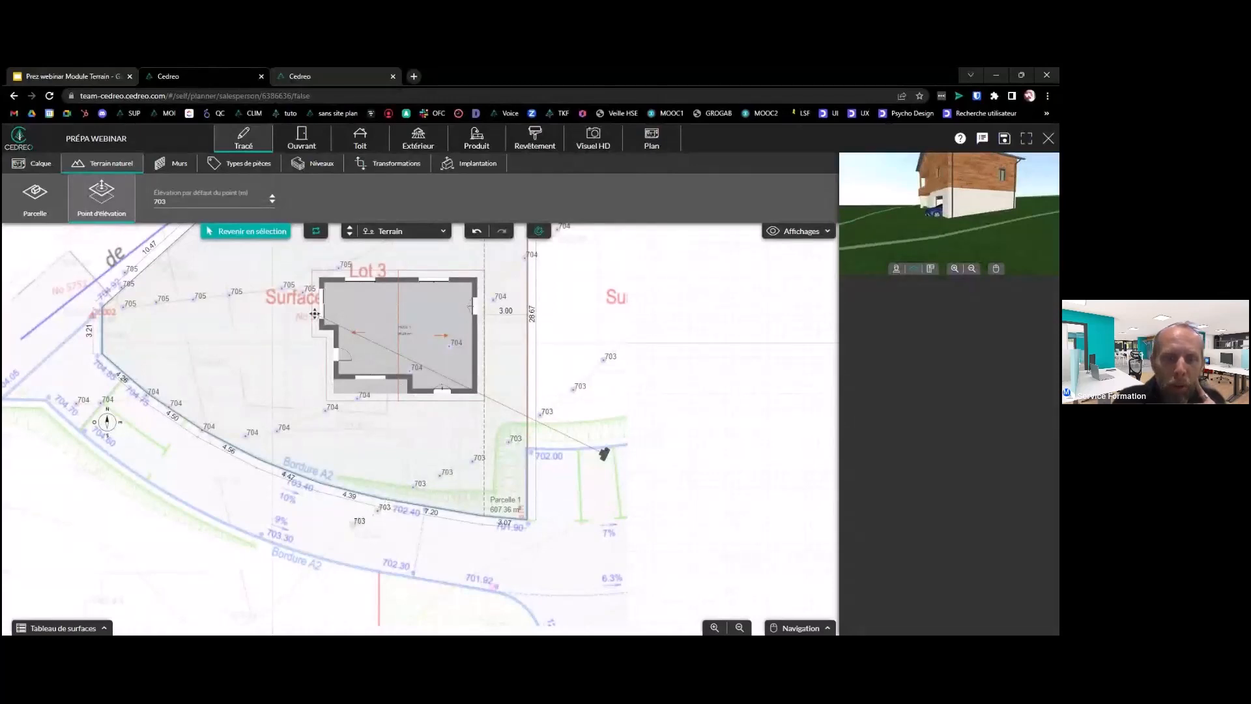
click(352, 530)
click(328, 555)
click(295, 584)
click(275, 603)
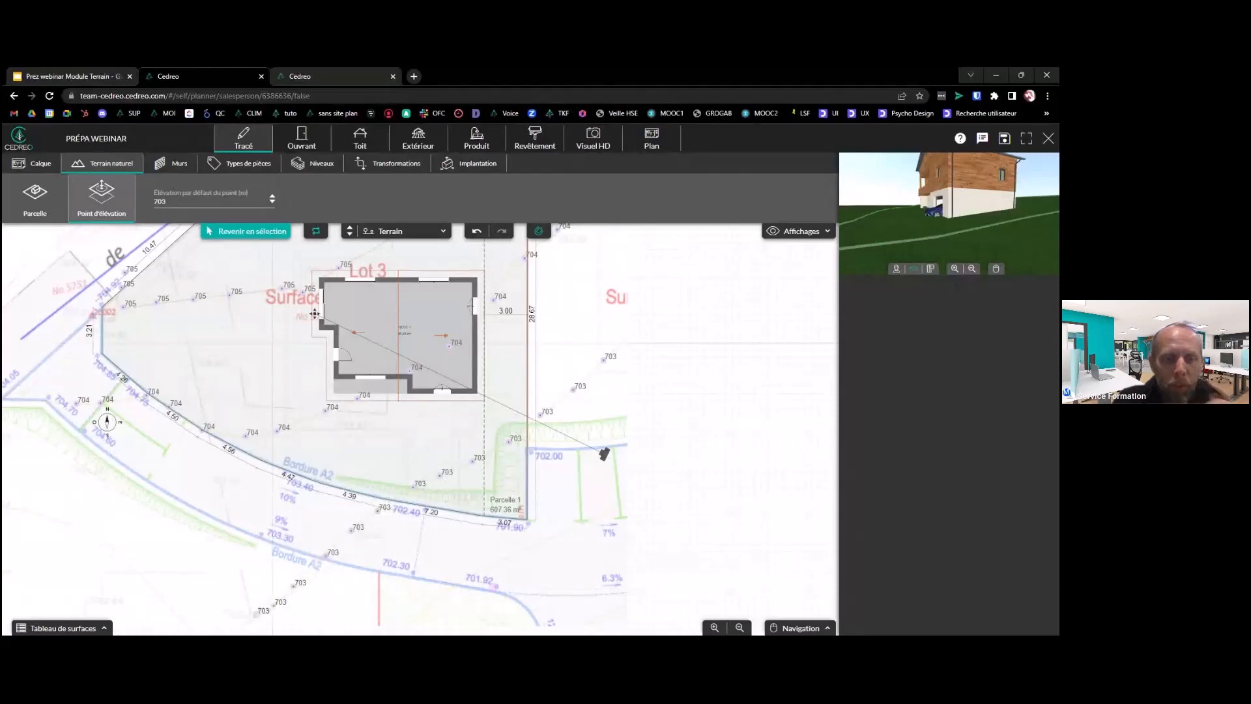
click(273, 231)
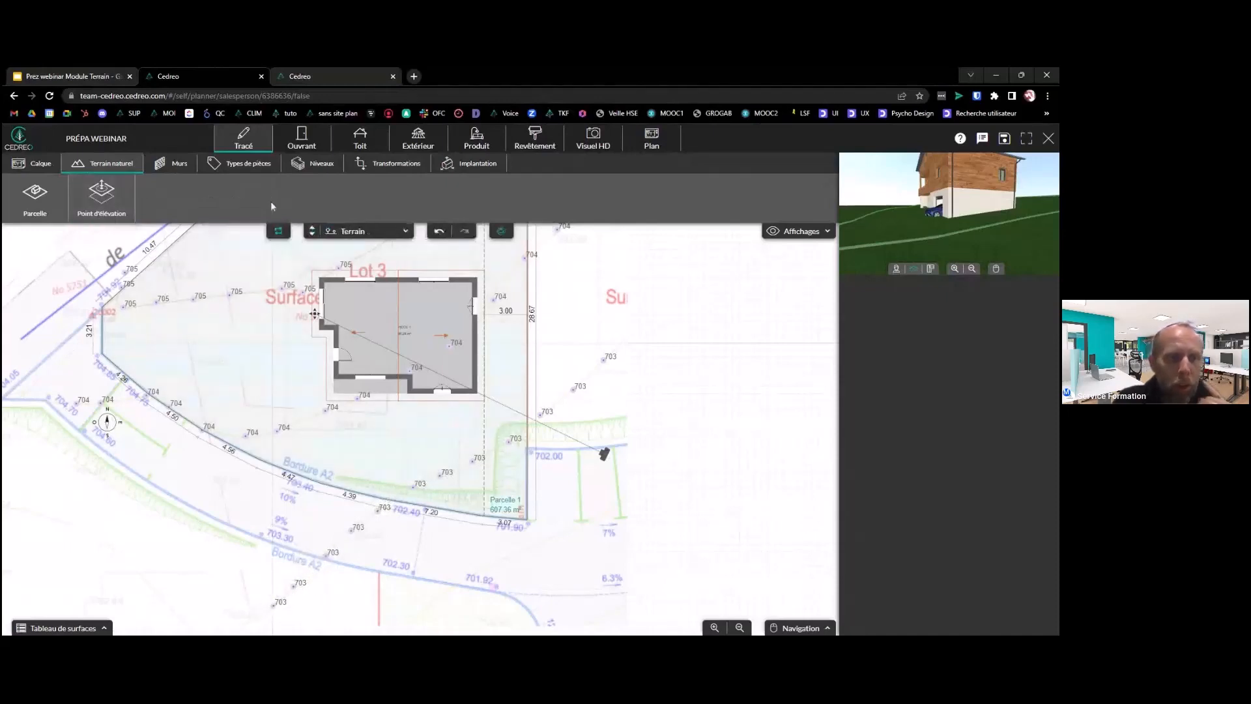
Set the default elevation to 702 m and place points along the 702 contour, from south of the road to east of the parcel
click(101, 193)
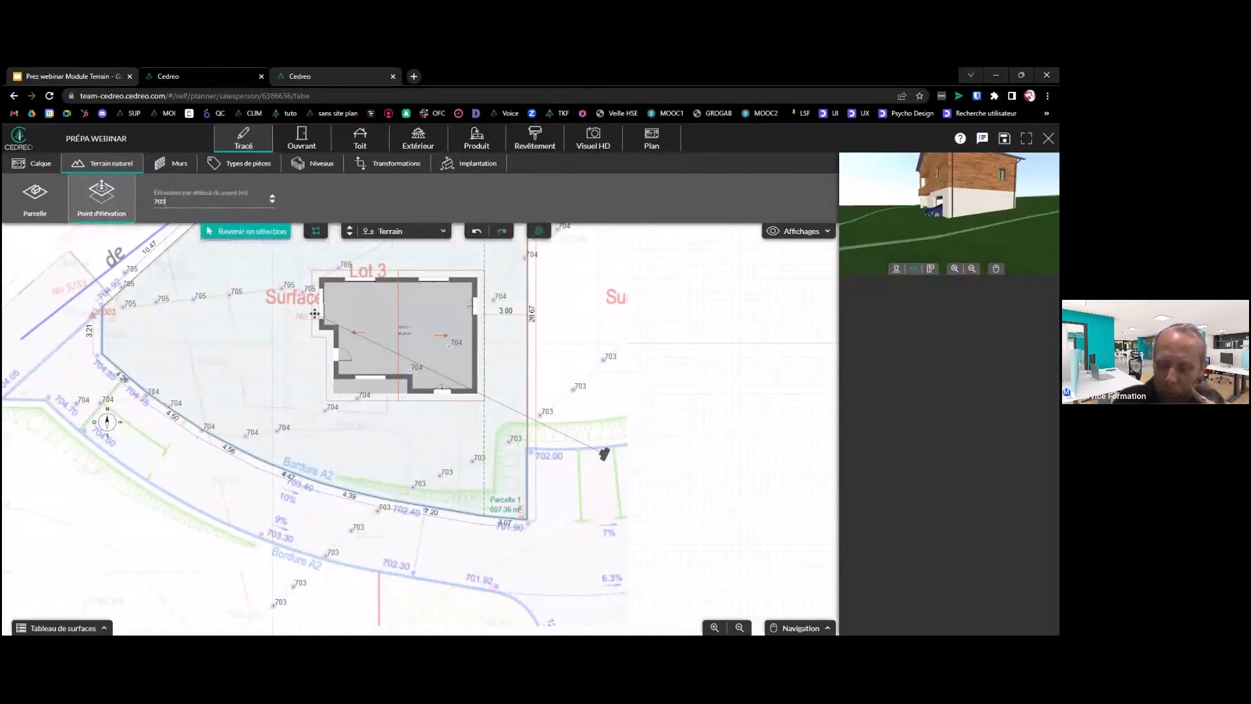
key(BackSpace)
key(BackSpace)
key(BackSpace)
text(702)
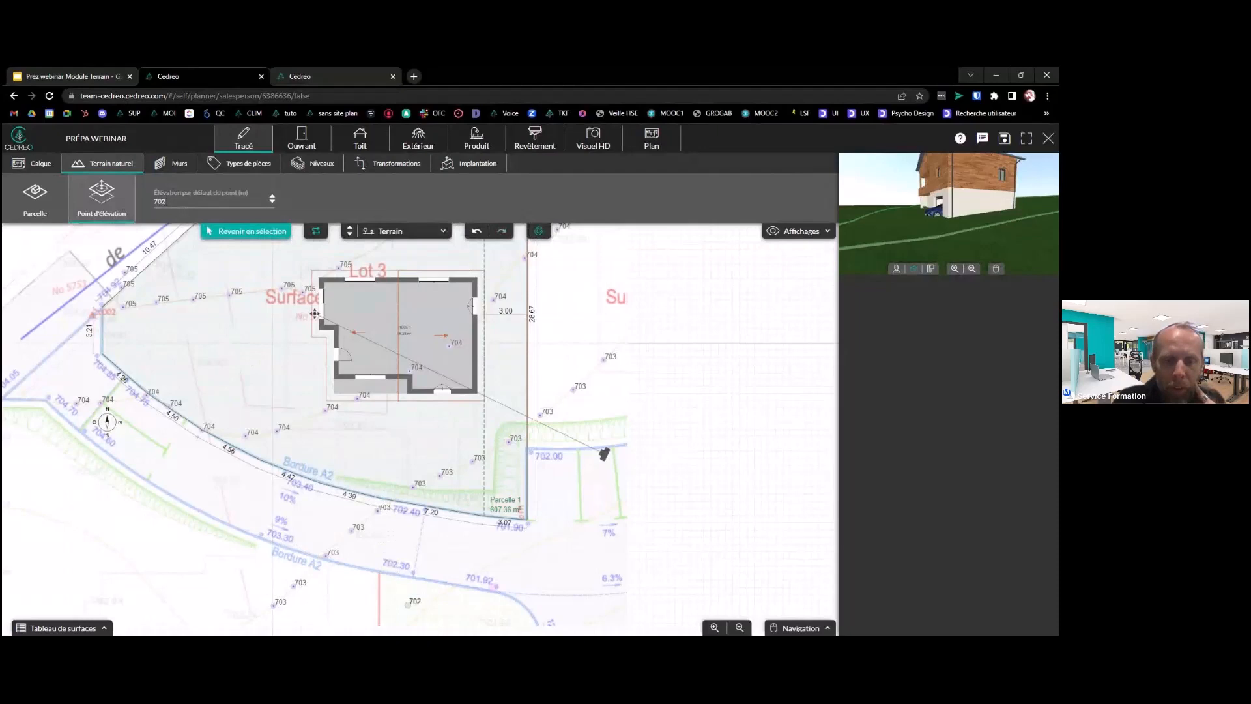
click(415, 622)
click(445, 588)
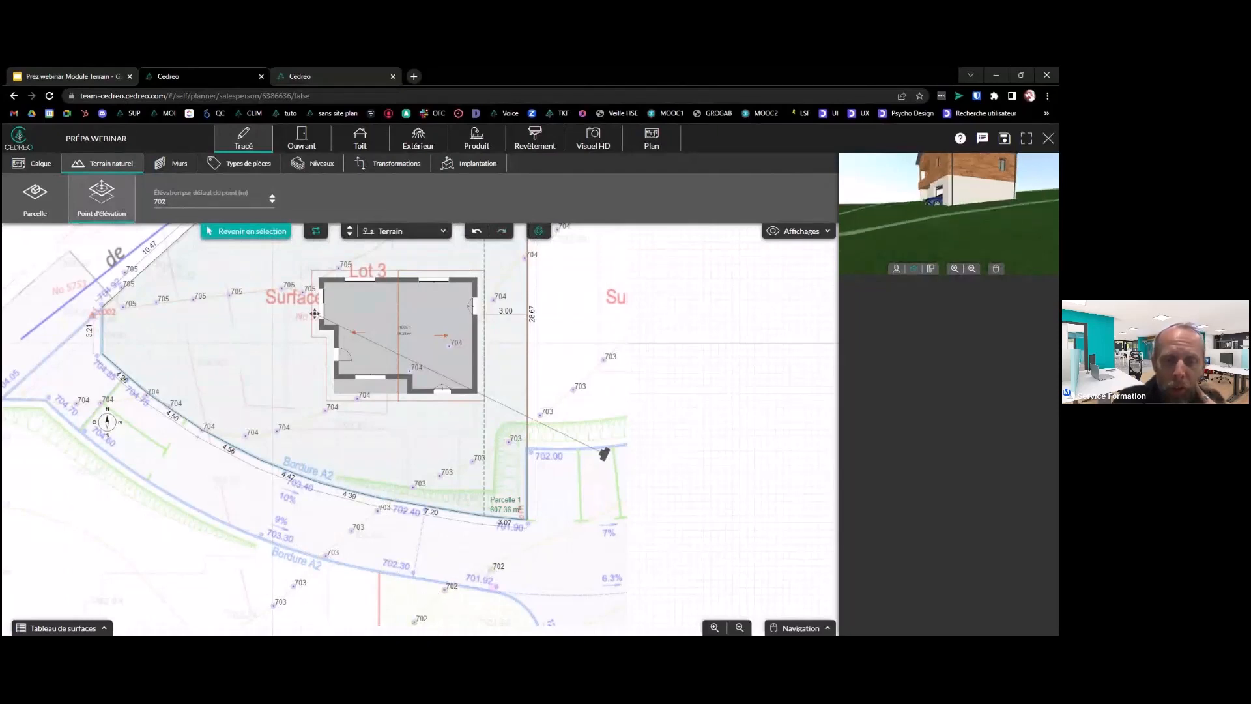
click(492, 562)
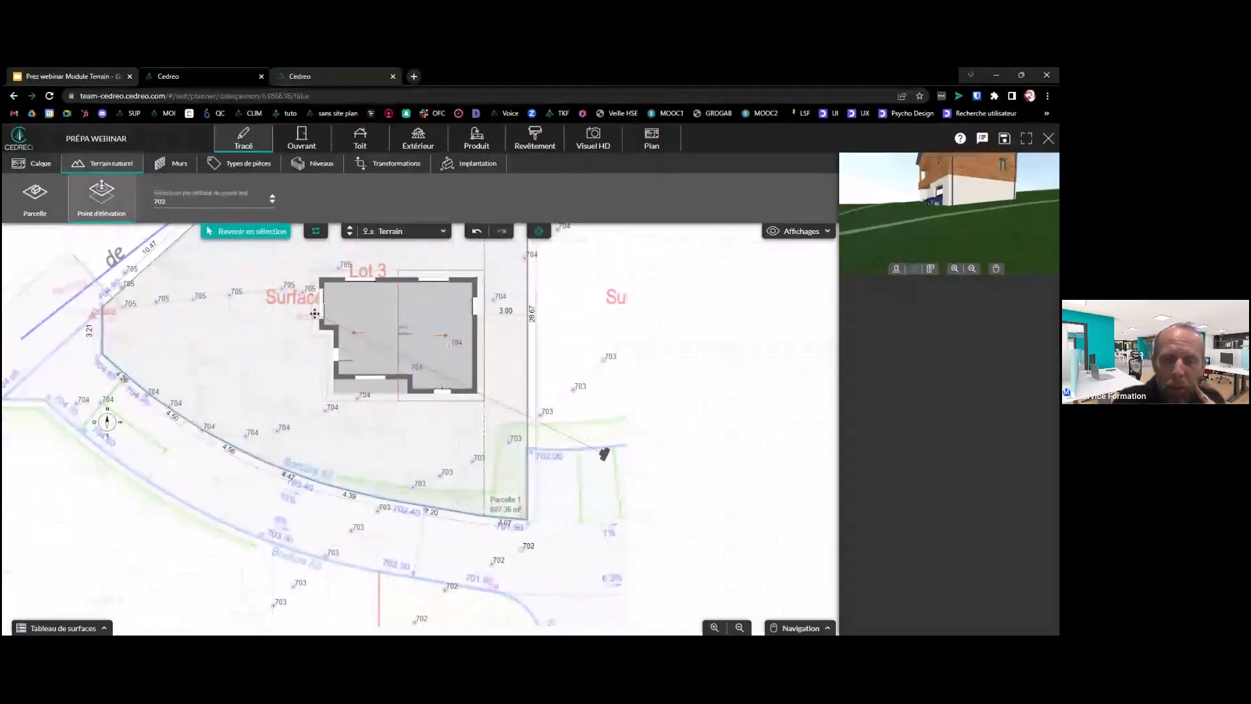
click(530, 544)
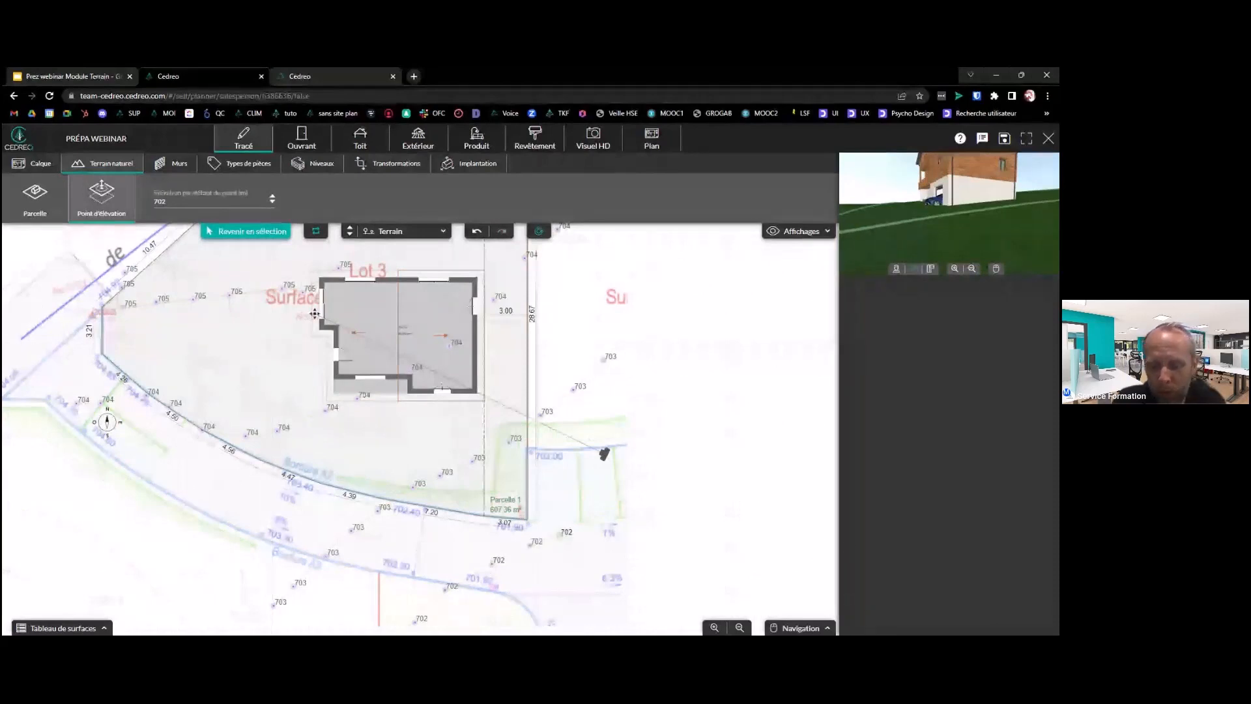
click(576, 525)
click(621, 501)
key(Escape)
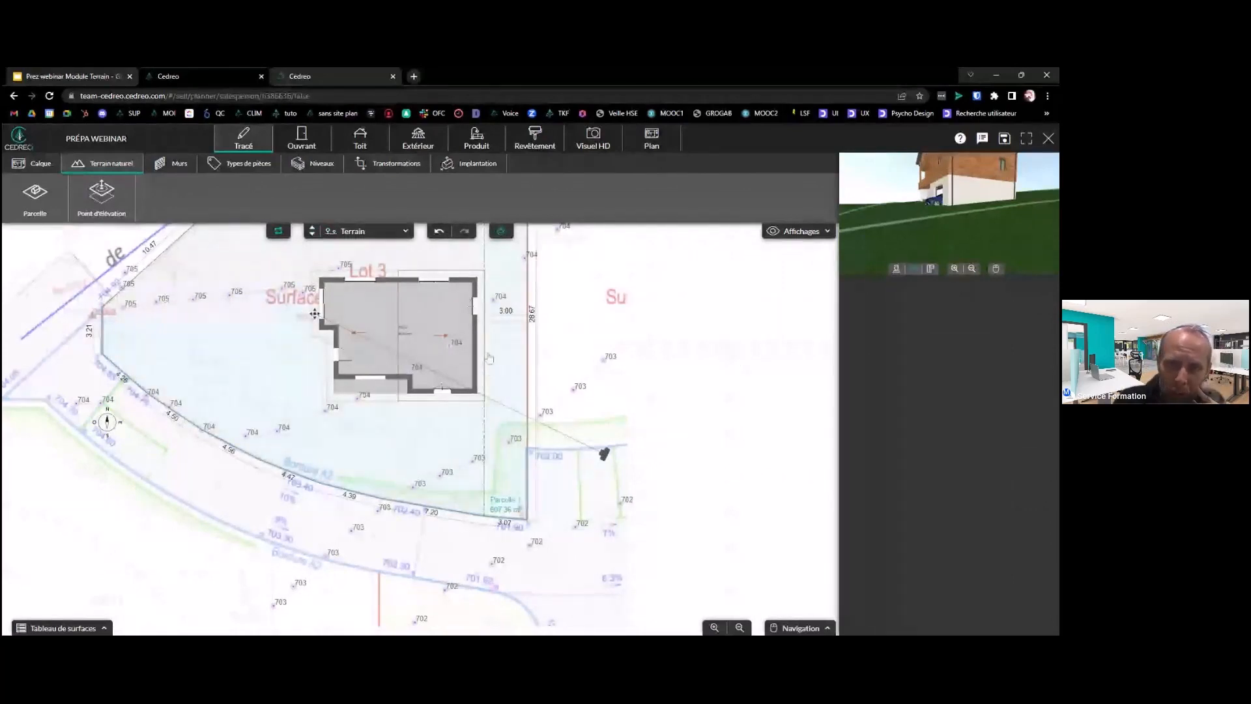
Examine in 3D how the house and its garage sit on the sloping terrain from several sides
scroll(933, 219, down, 2)
drag(933, 219, 948, 228)
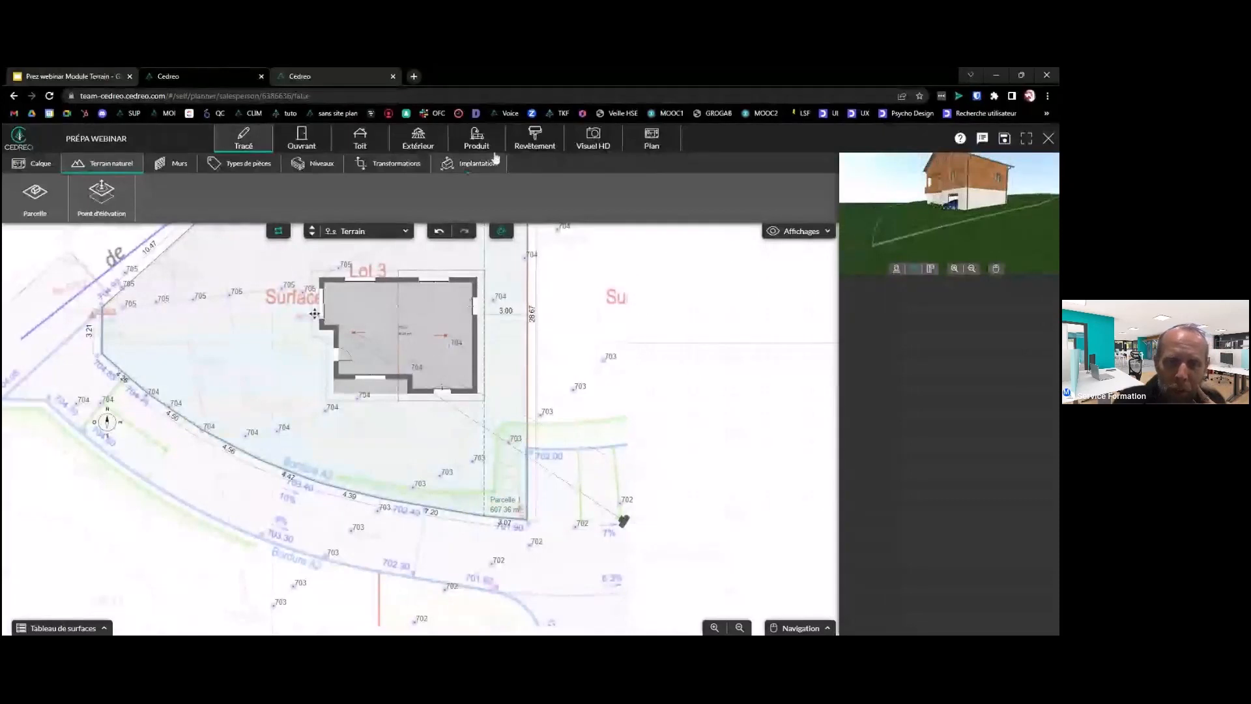
click(476, 139)
drag(496, 419, 610, 417)
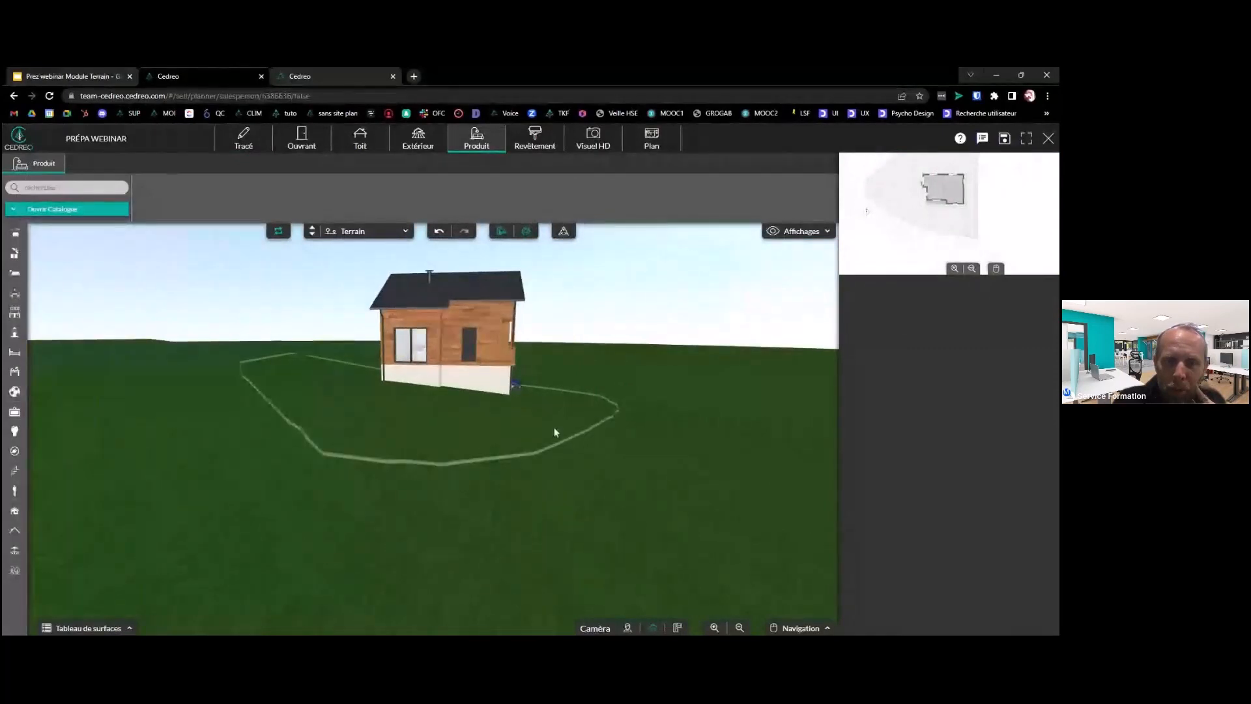
drag(554, 428, 430, 428)
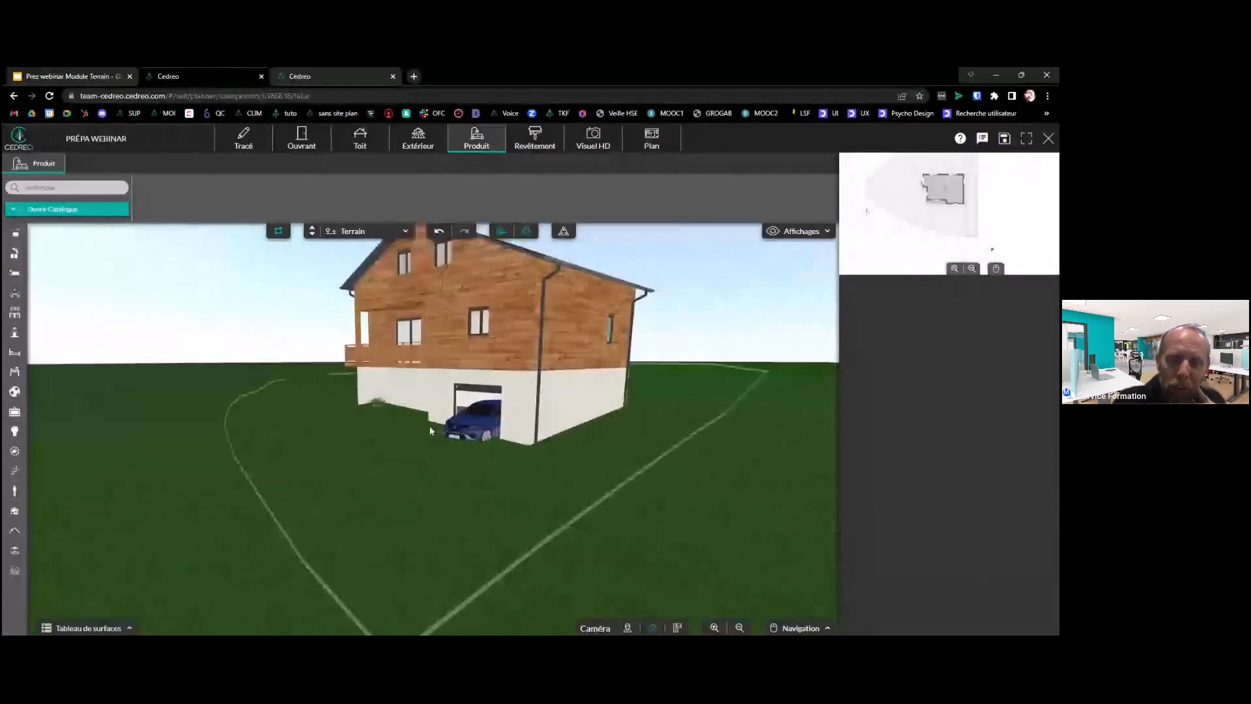
scroll(484, 440, down, 3)
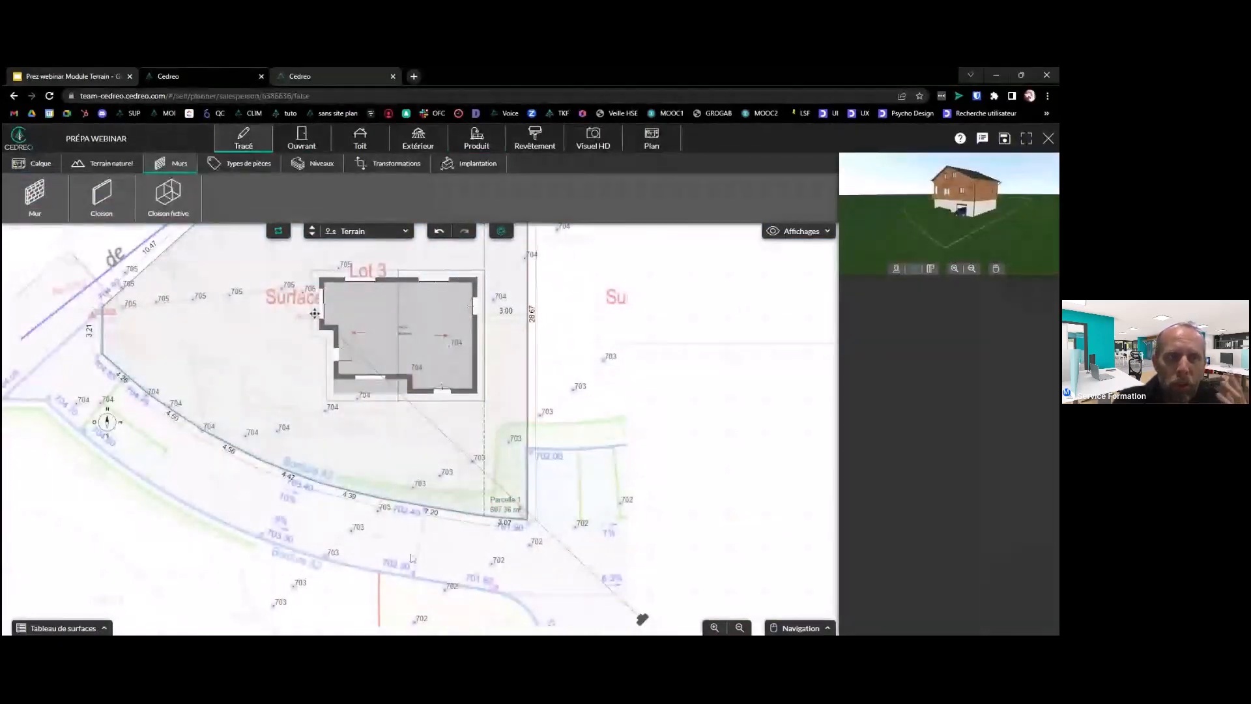
Select the 703 m elevation point southeast of the house to view its elevation setting
click(104, 163)
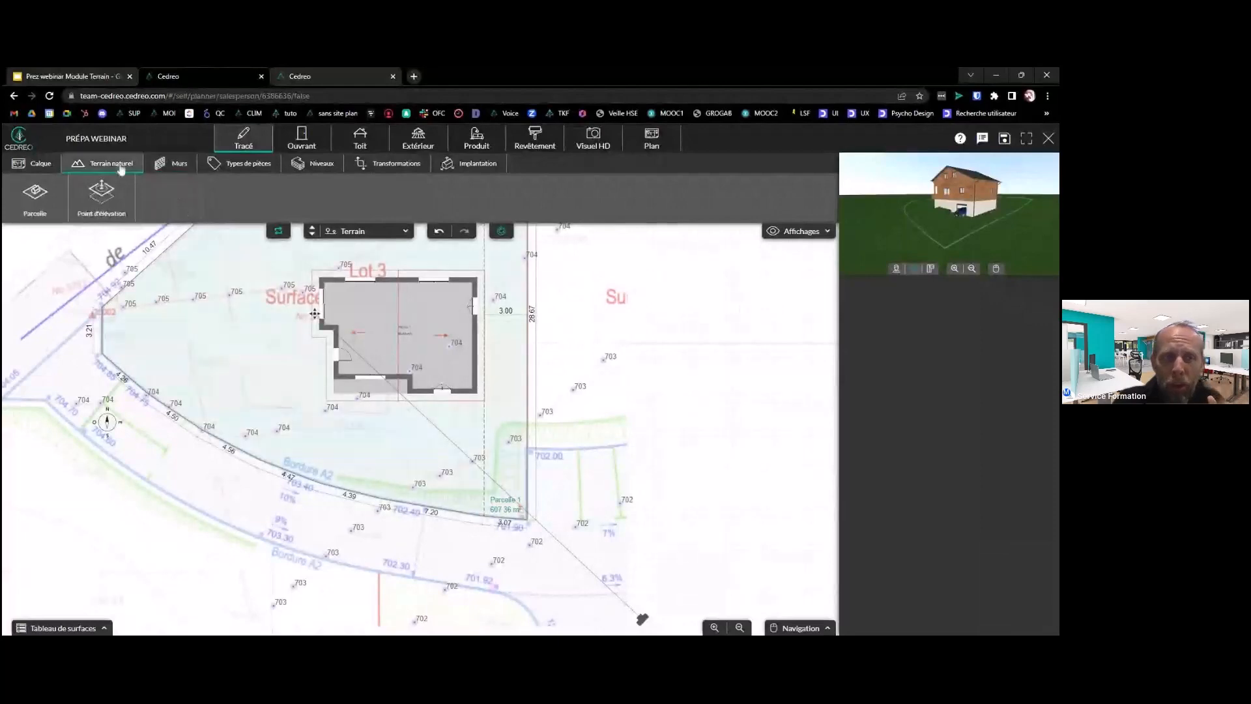
click(102, 206)
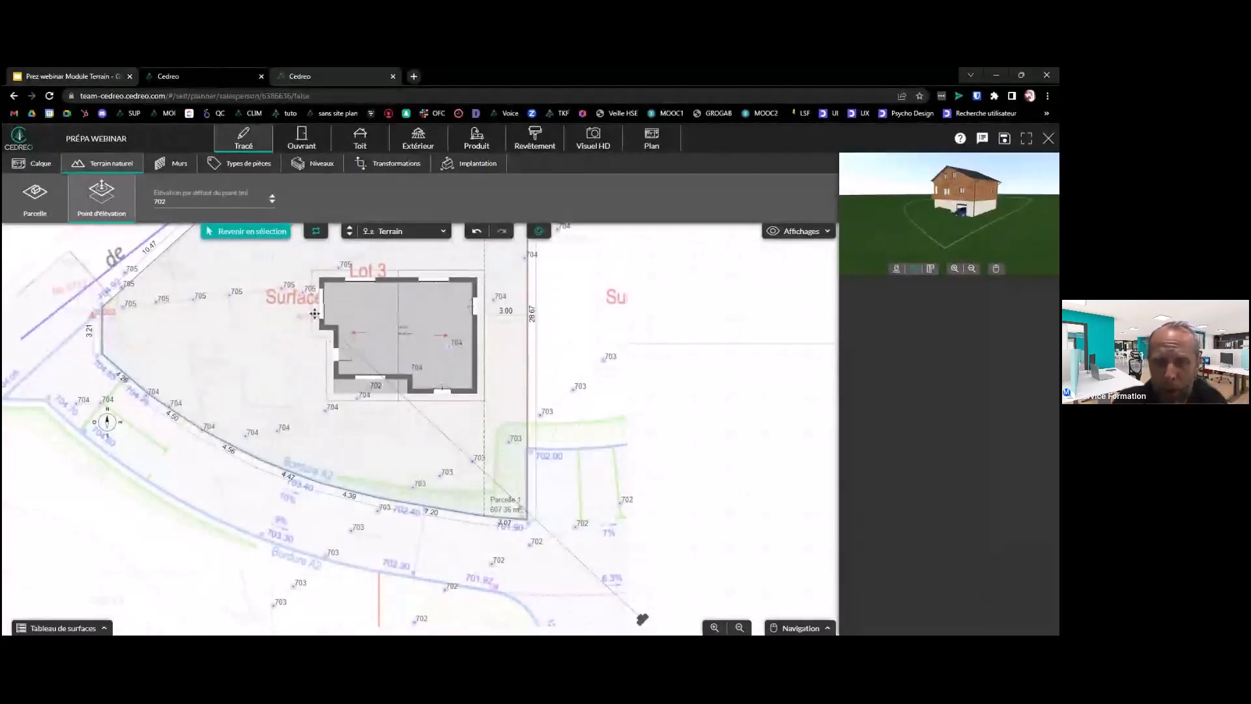
key(Escape)
click(475, 459)
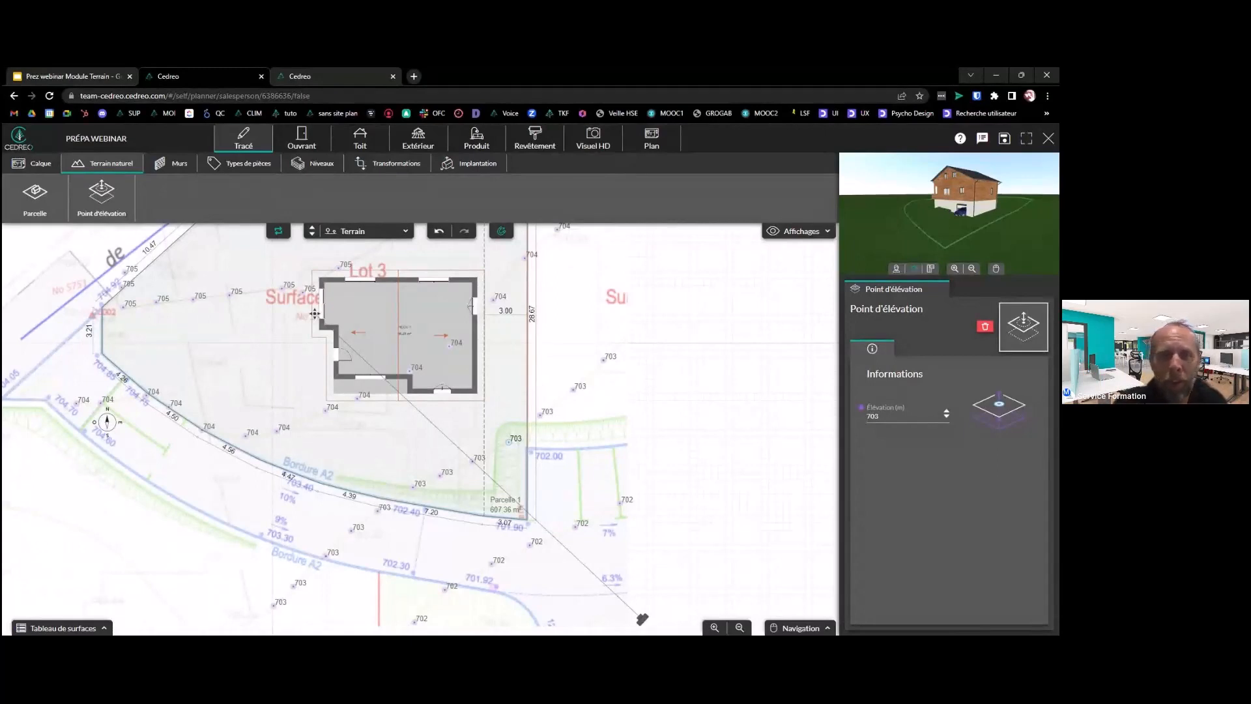
Move the house slightly south on the Lot 3 parcel, with its angle at 0.1°
click(466, 171)
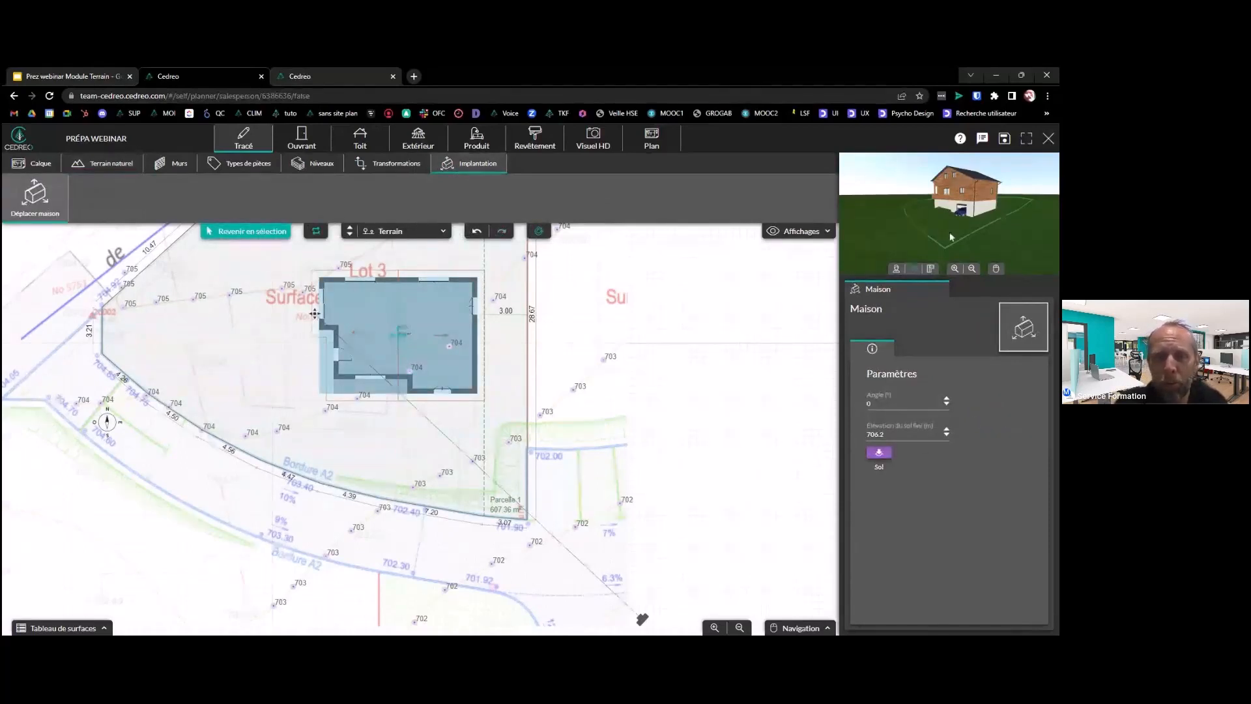
mouse_move(416, 326)
mouse_down()
mouse_move(422, 310)
mouse_move(376, 317)
mouse_move(417, 323)
mouse_move(419, 341)
mouse_move(458, 341)
mouse_move(438, 333)
mouse_up()
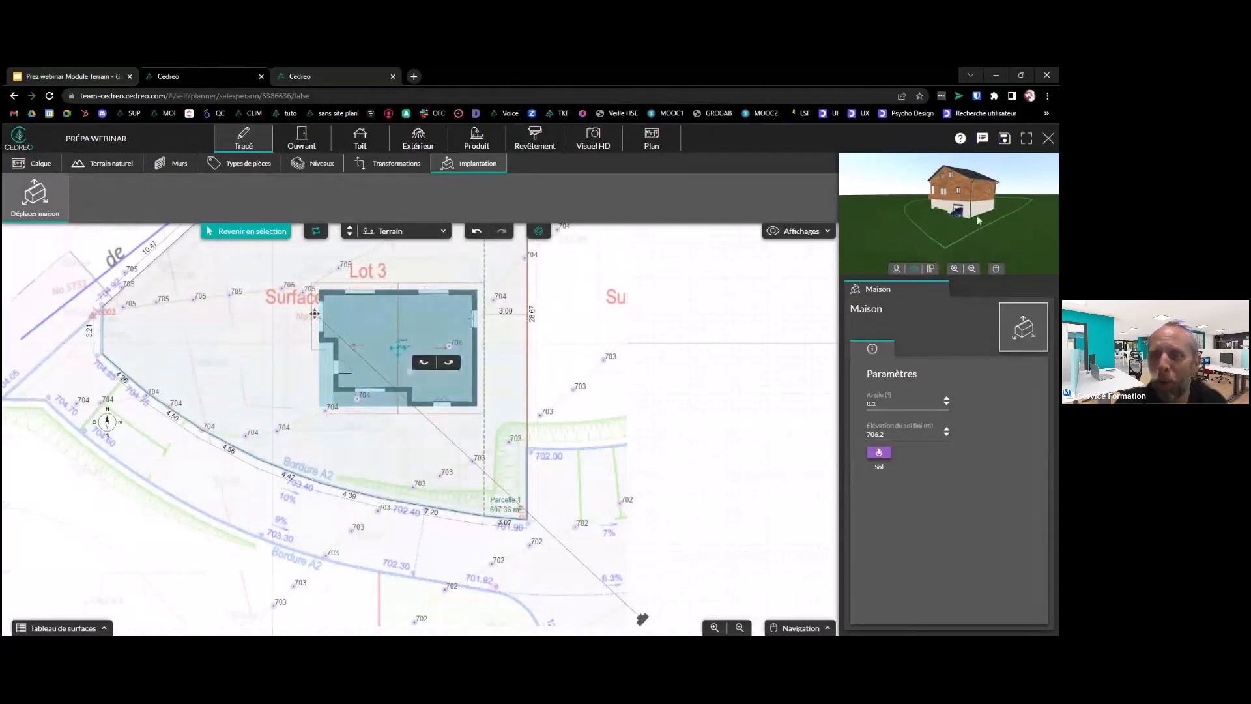
scroll(935, 232, up, 5)
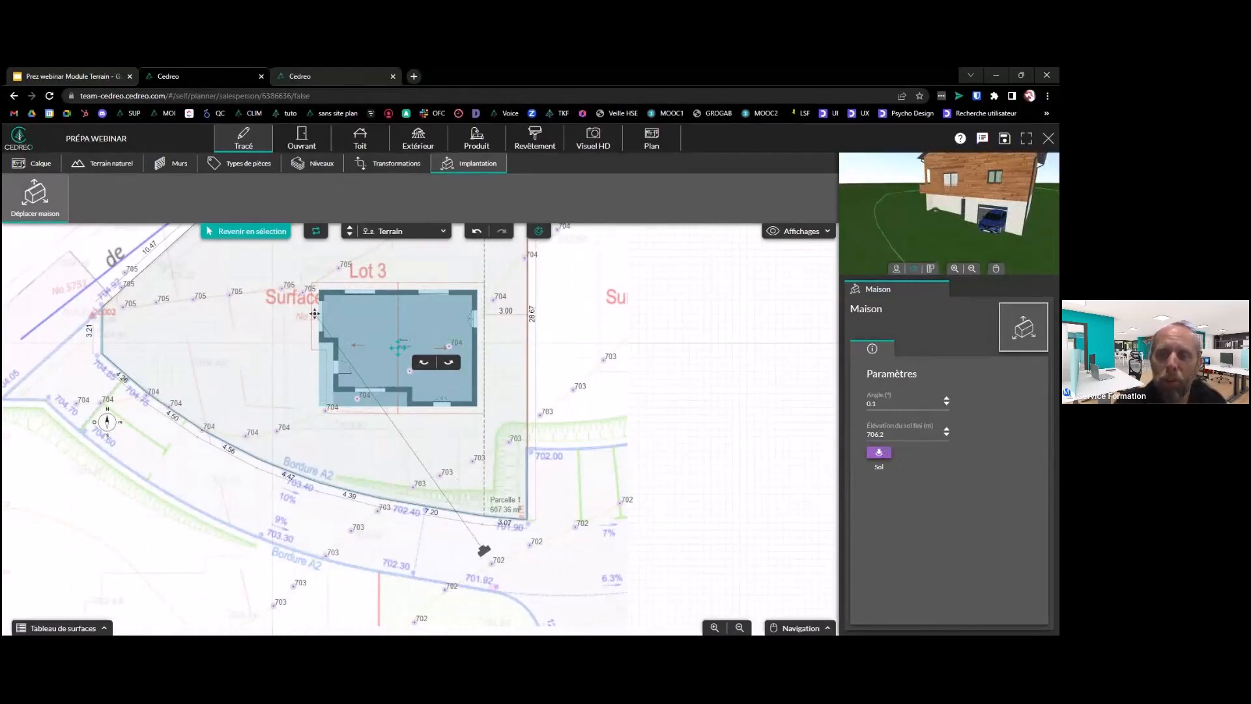
Snap the house to the natural ground, and raise its finished floor elevation to 704.96 m
click(890, 456)
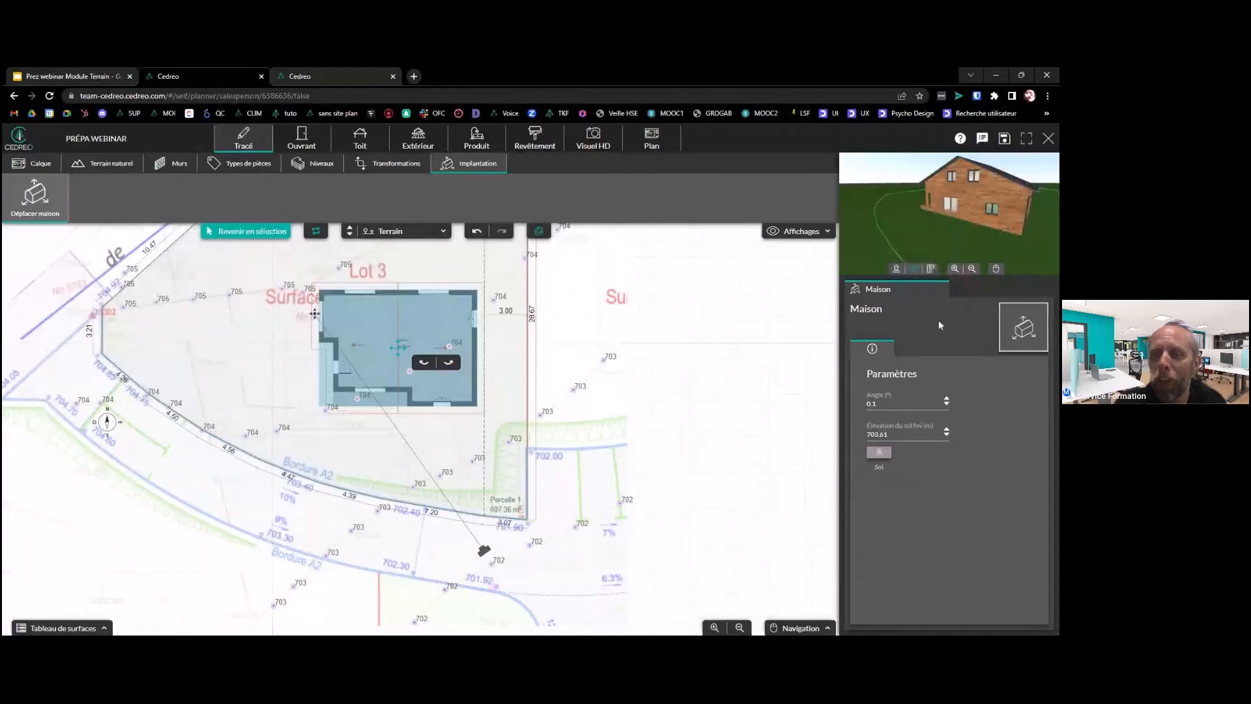
click(946, 429)
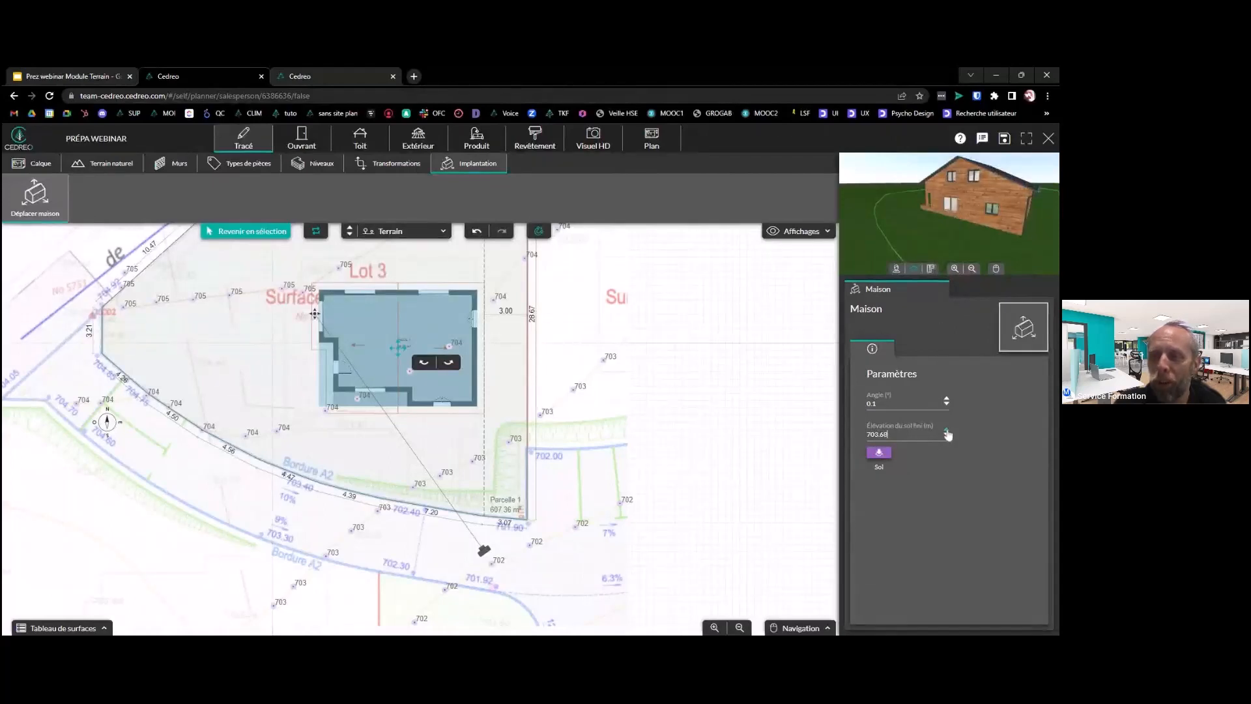
click(946, 430)
click(946, 430)
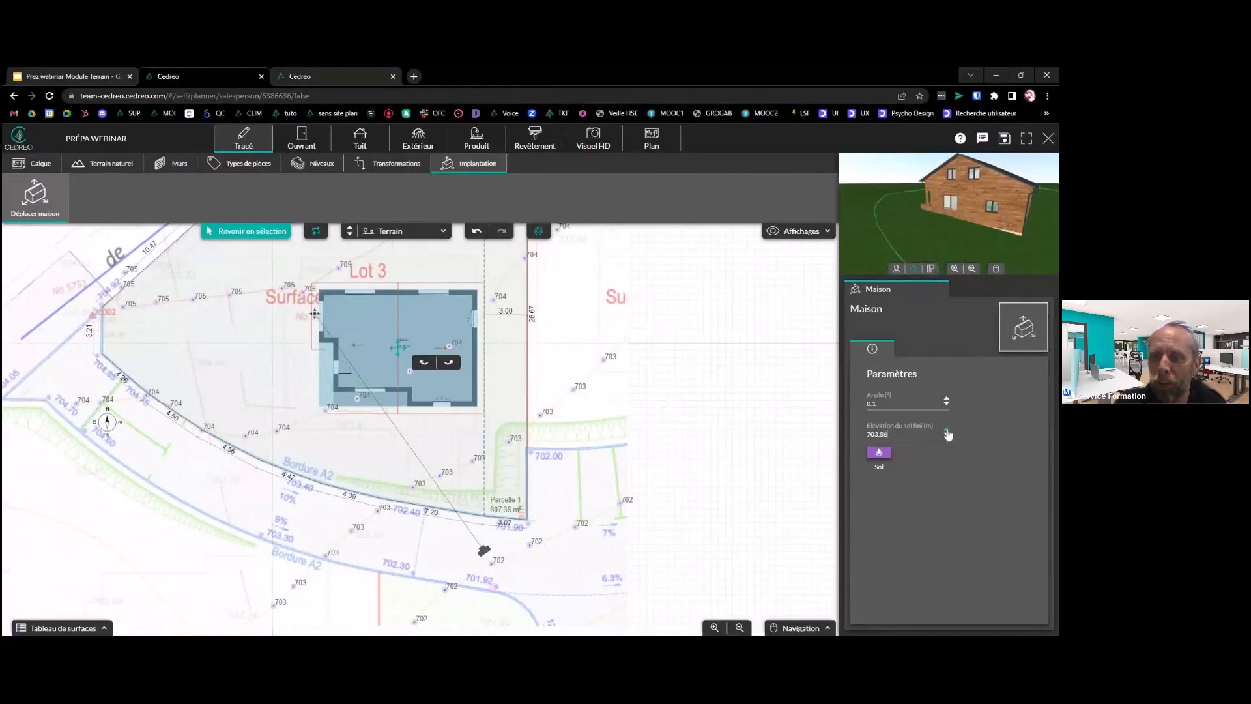
click(946, 431)
click(946, 431)
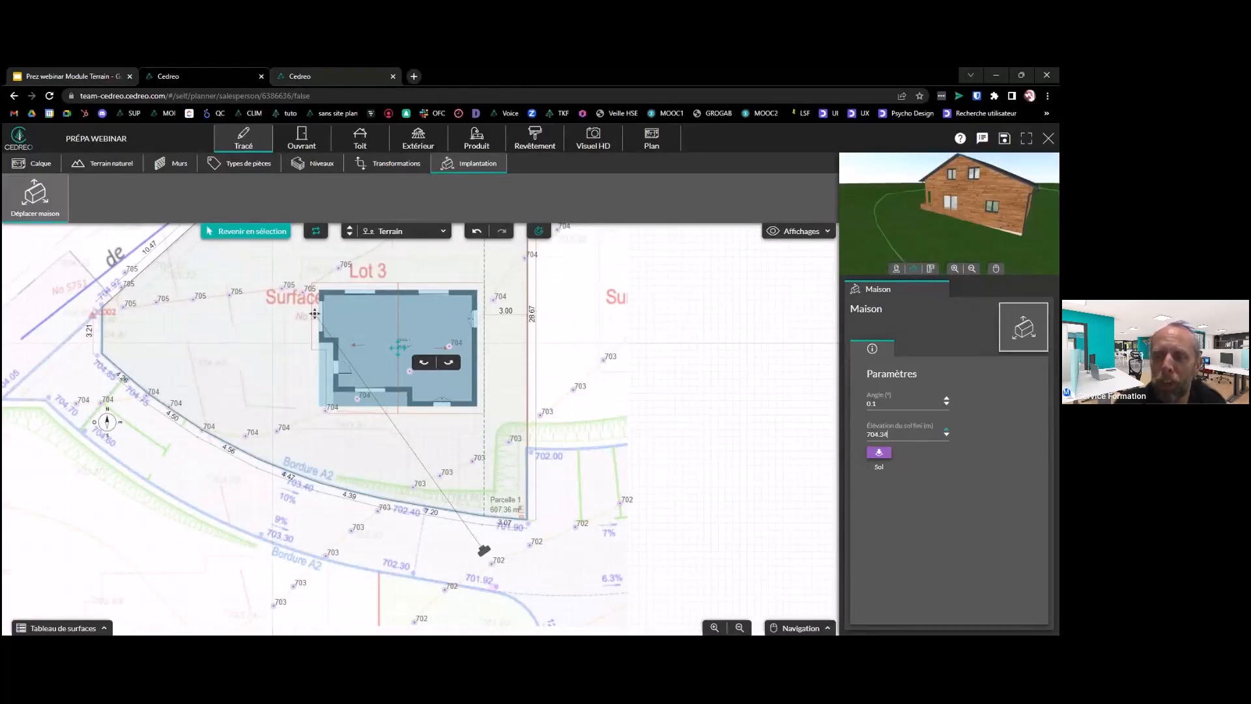
click(946, 432)
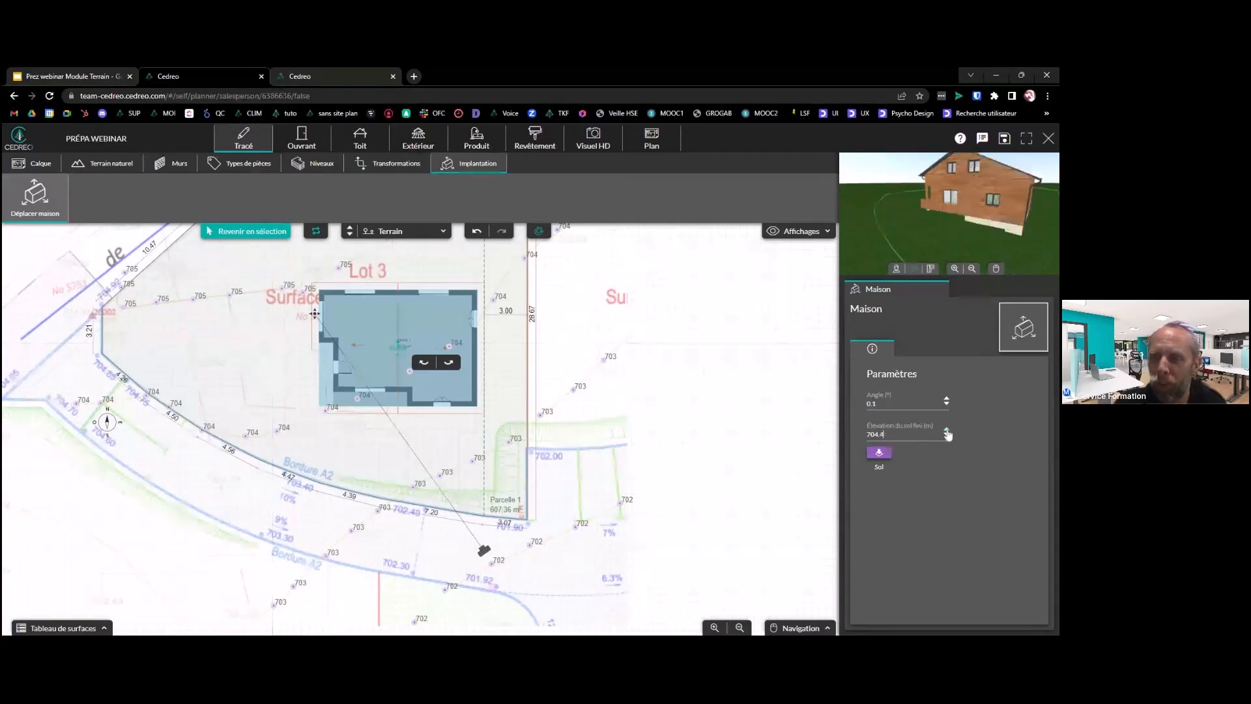
click(946, 431)
key(BackSpace)
key(BackSpace)
text(75)
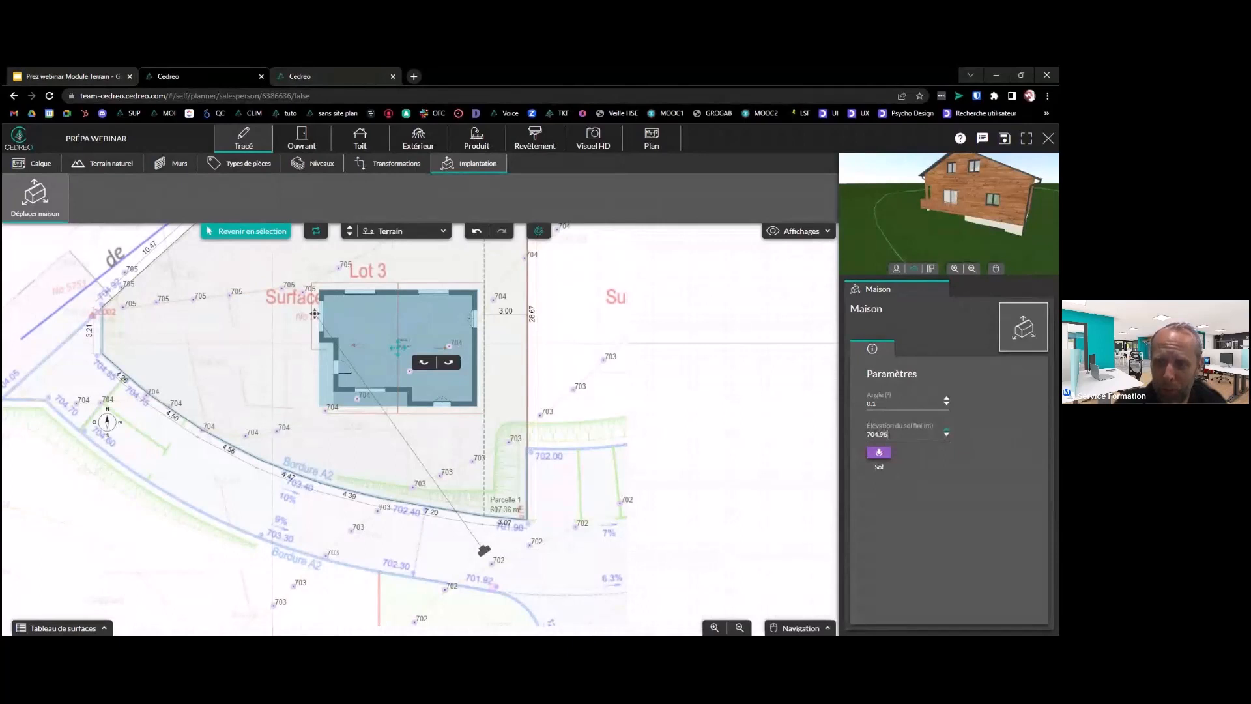
Raise the house's finished floor elevation further to 705.91 m
key(Up)
key(Up)
key(Up)
key(Up)
key(Up)
click(946, 430)
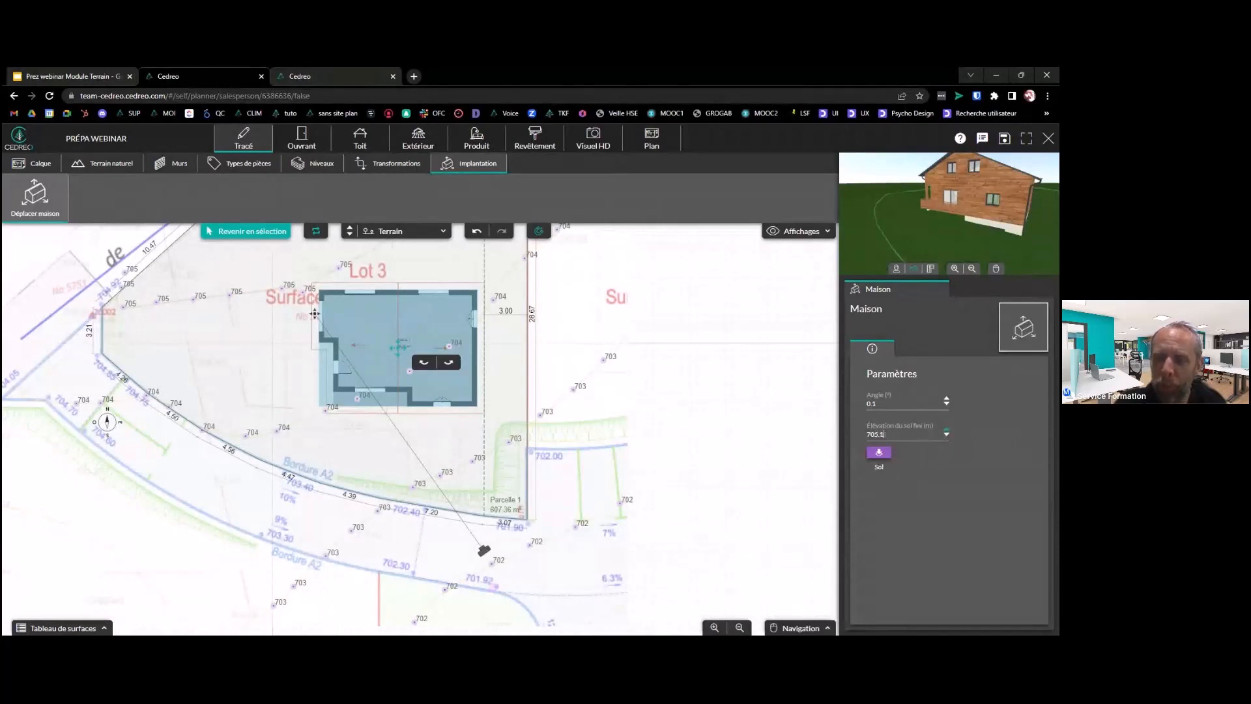
click(947, 430)
click(947, 431)
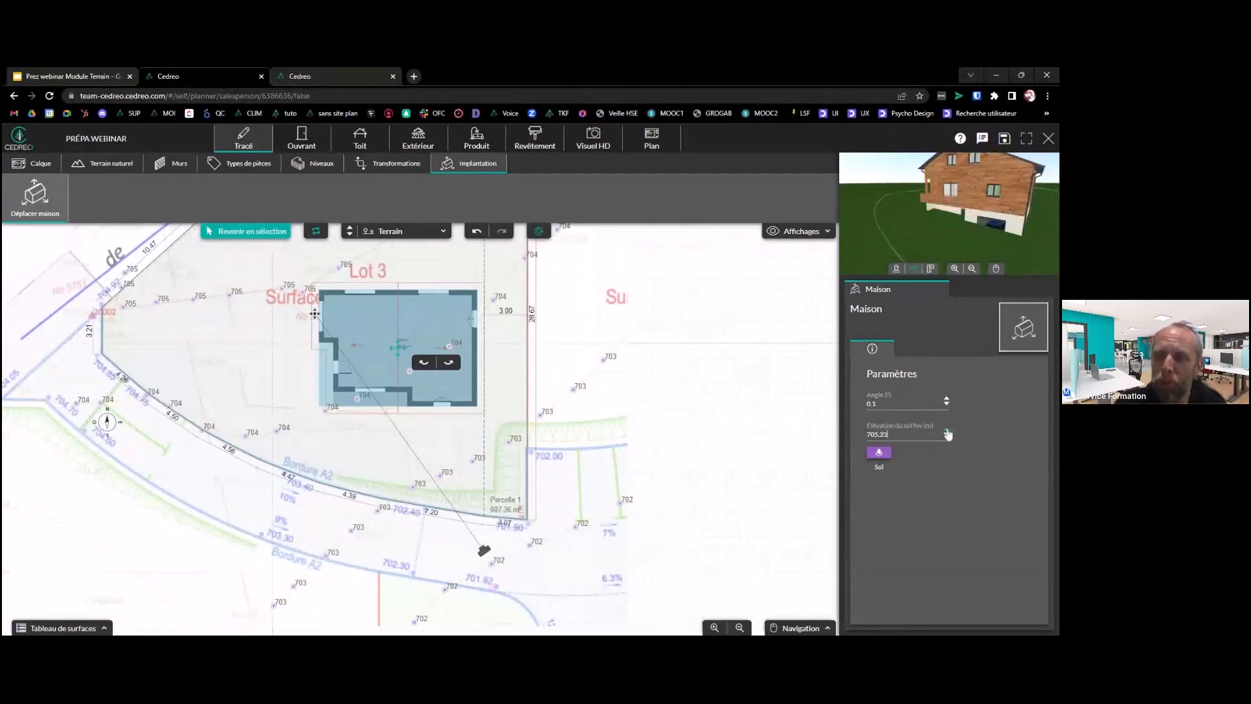
click(946, 432)
click(947, 431)
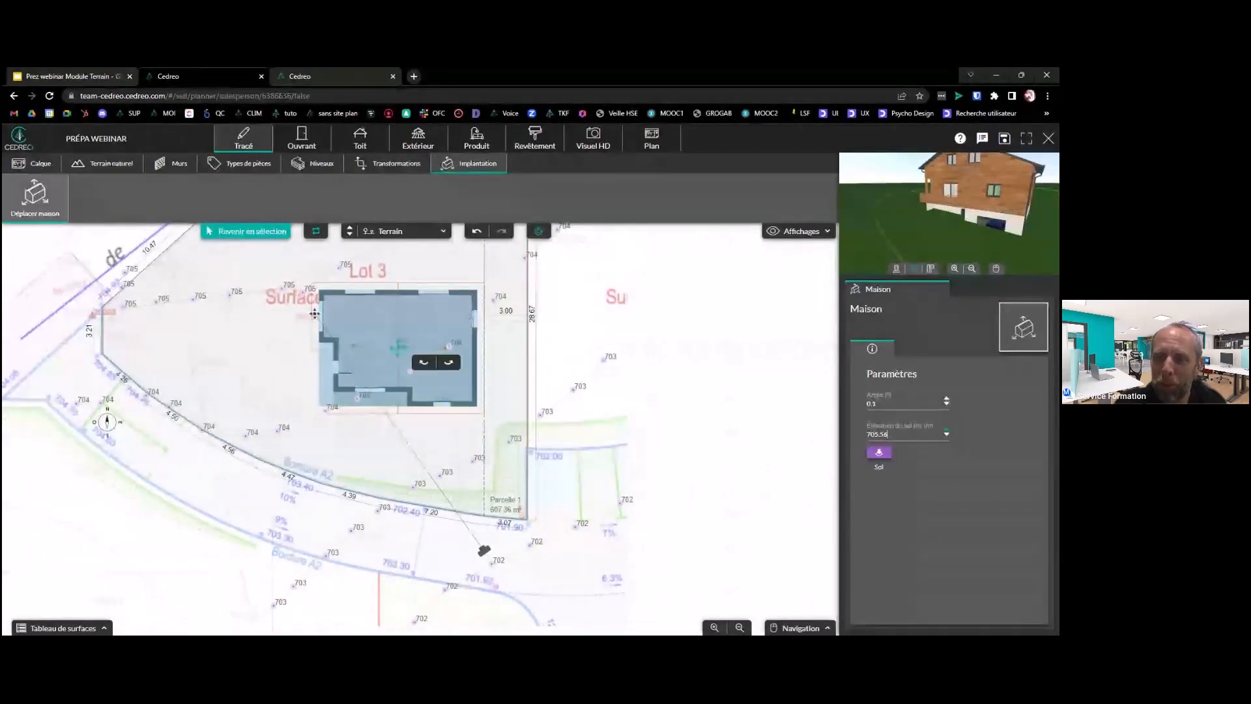
click(947, 432)
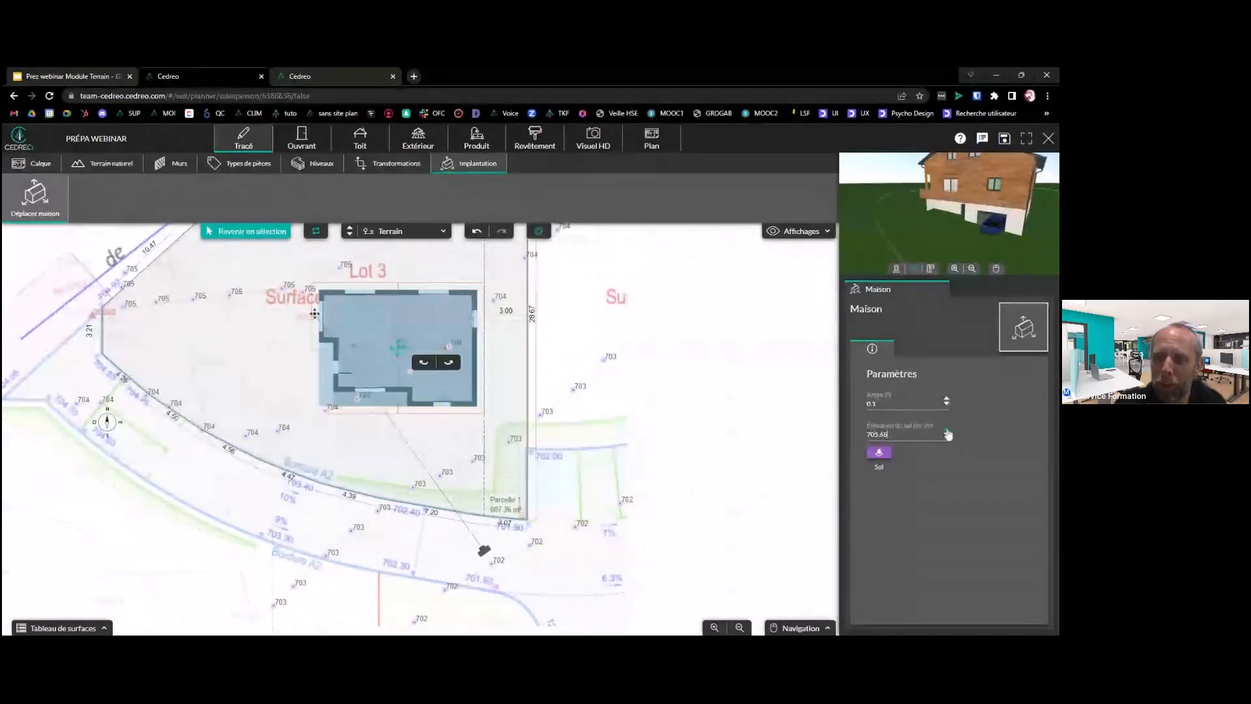
click(946, 432)
click(947, 431)
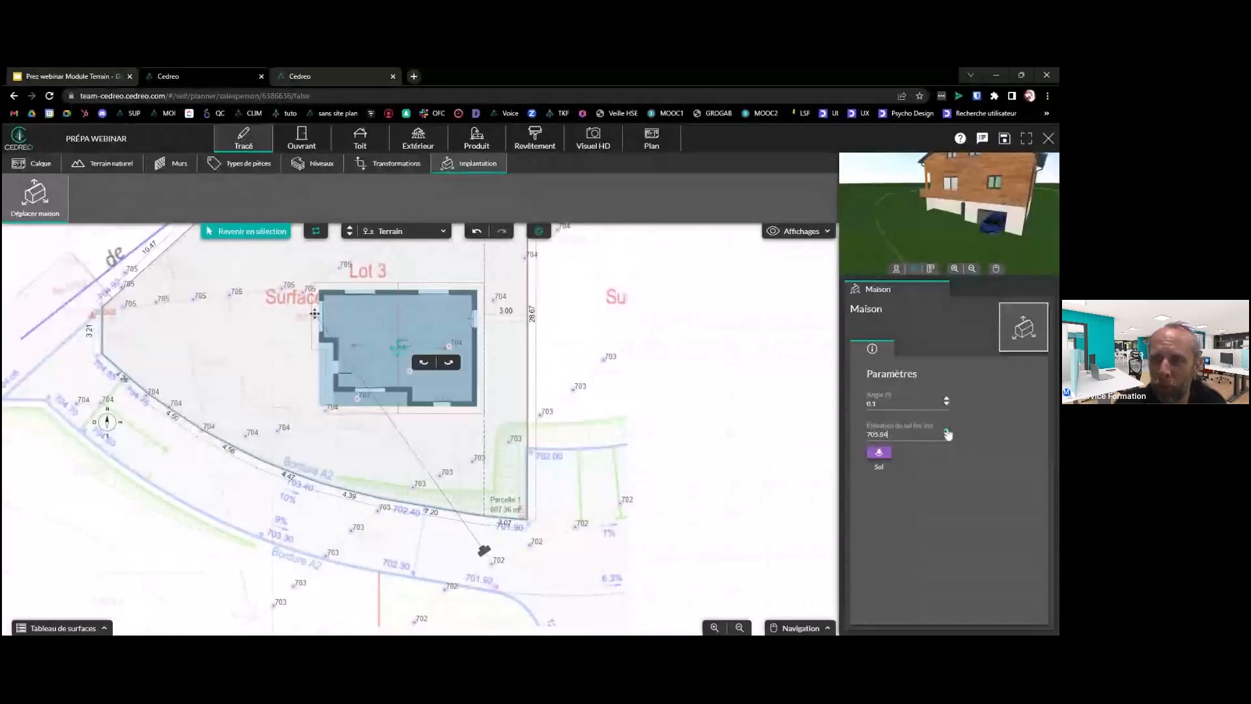
click(947, 432)
Fine-tune the house's finished floor elevation to 706.23 m, checking the garage entrance and car against the ground in 3D
scroll(992, 234, up, 3)
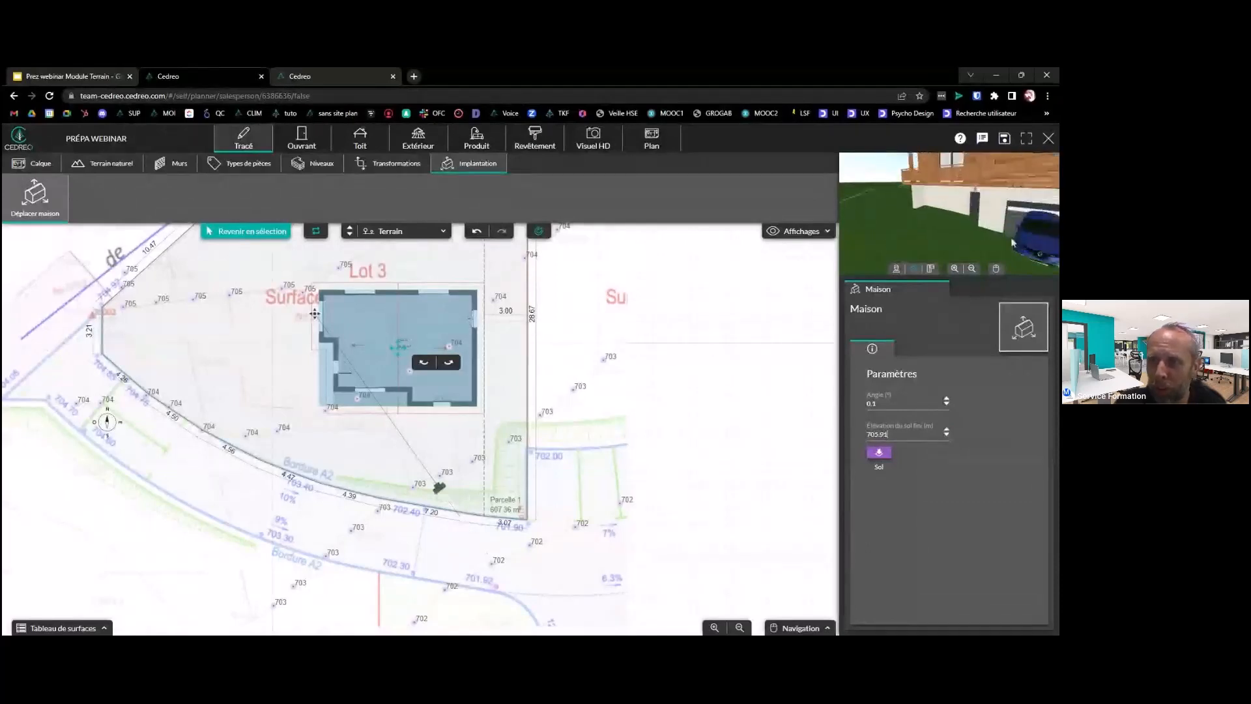
right_drag(1011, 238, 969, 196)
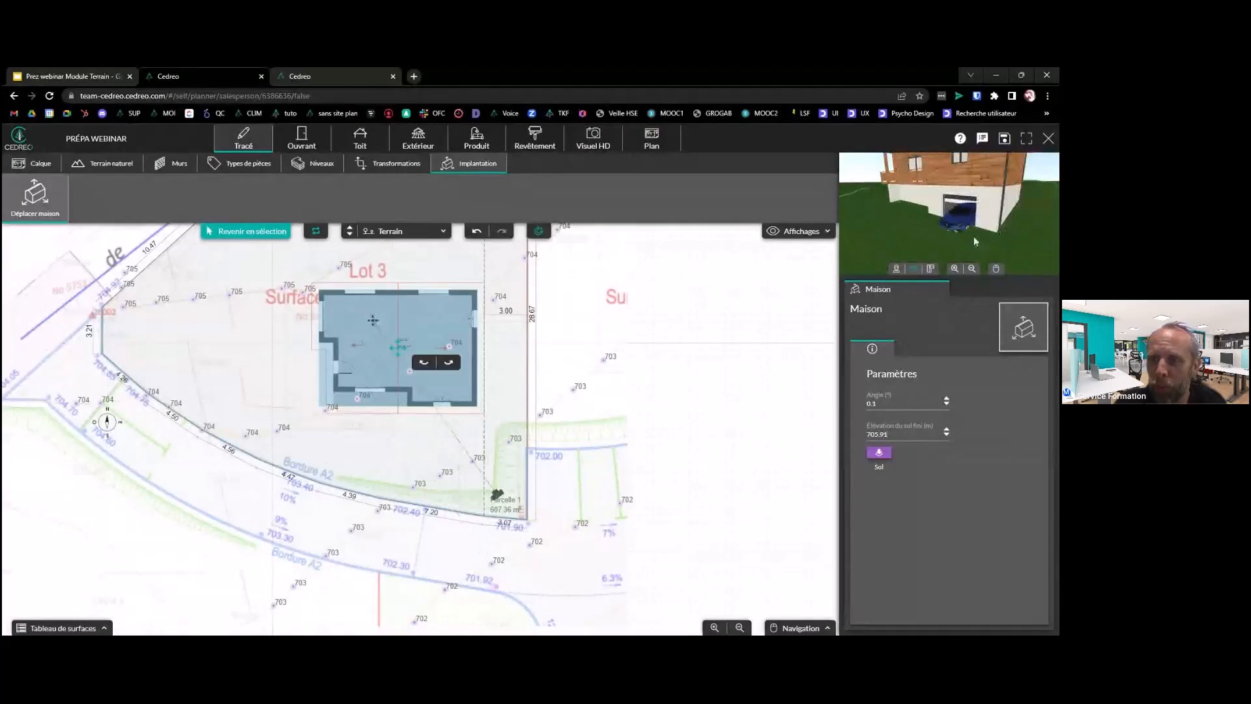
scroll(985, 226, up, 2)
scroll(985, 226, up, 2)
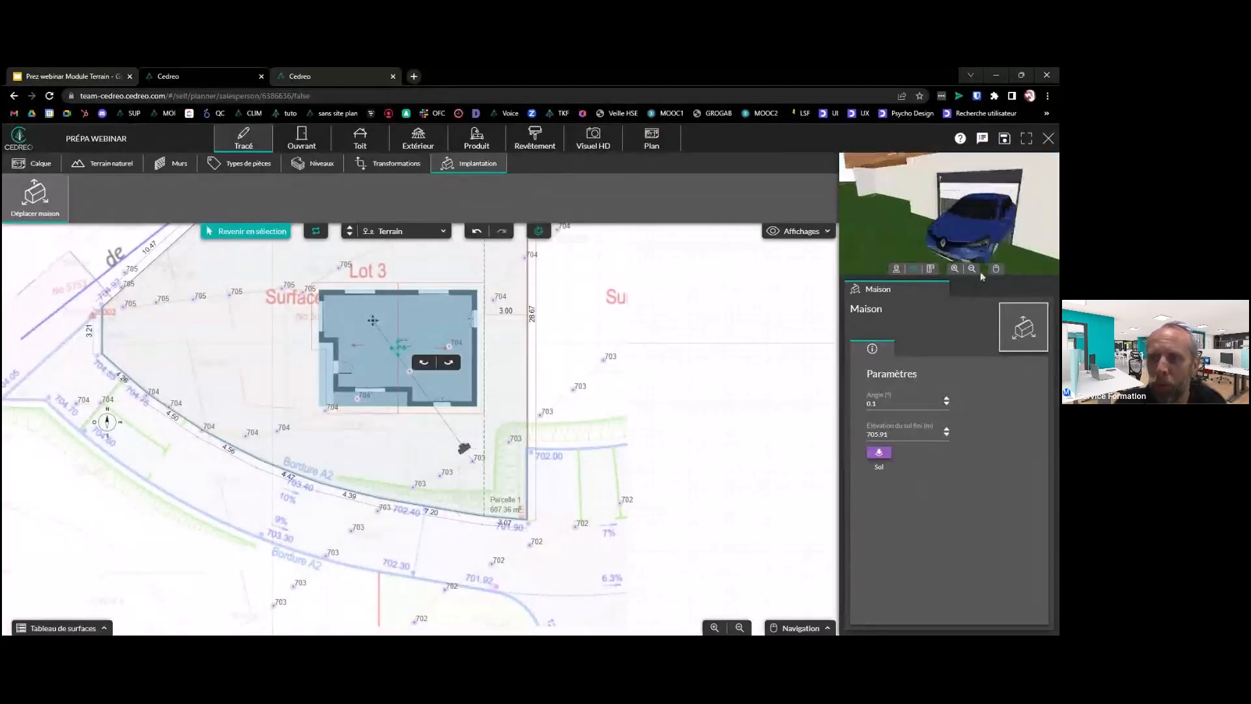
click(947, 431)
click(947, 431)
click(946, 431)
click(947, 431)
click(946, 431)
click(947, 432)
click(946, 431)
click(947, 431)
click(947, 431)
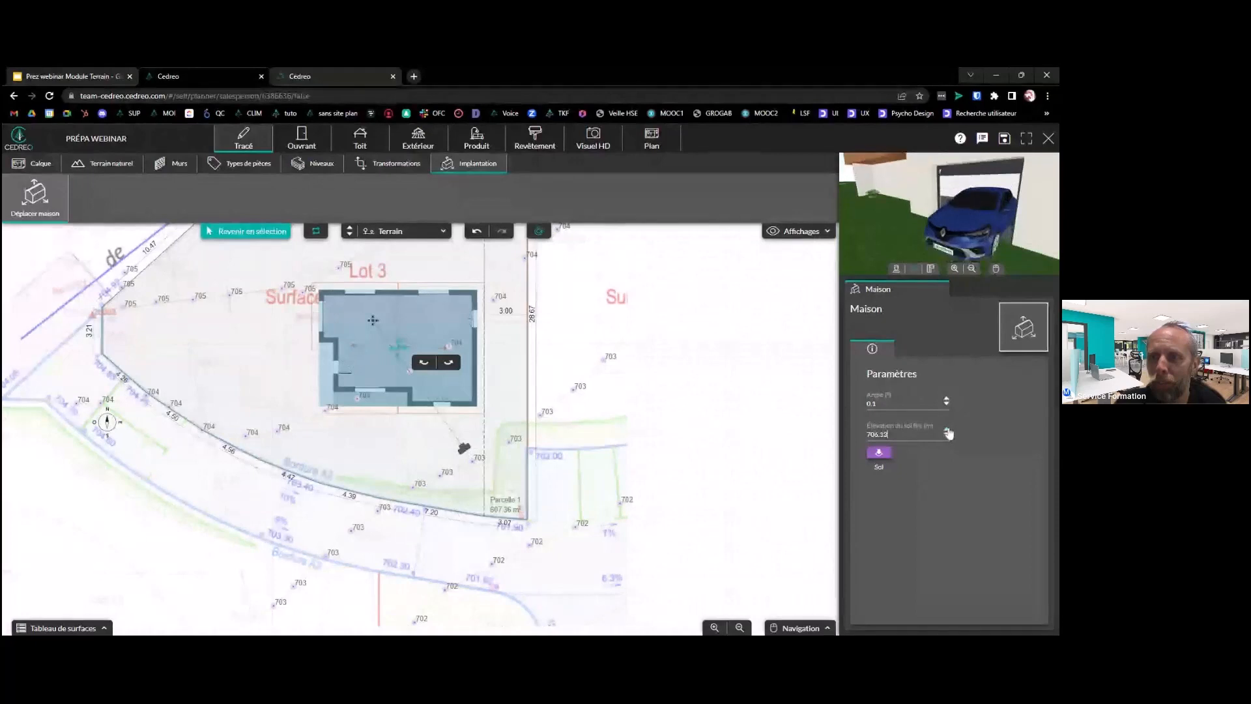
click(947, 431)
click(946, 431)
click(946, 431)
click(946, 431)
click(947, 431)
click(946, 431)
click(946, 431)
click(947, 431)
click(946, 432)
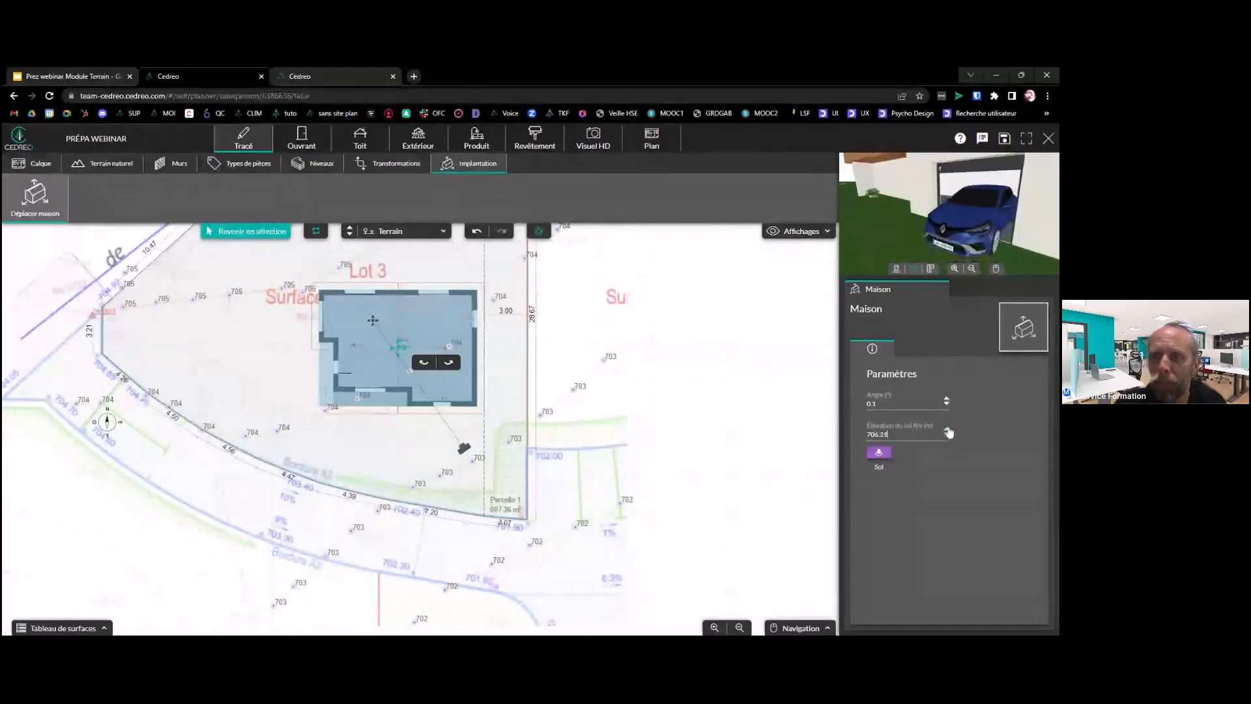
click(947, 431)
click(946, 431)
click(946, 431)
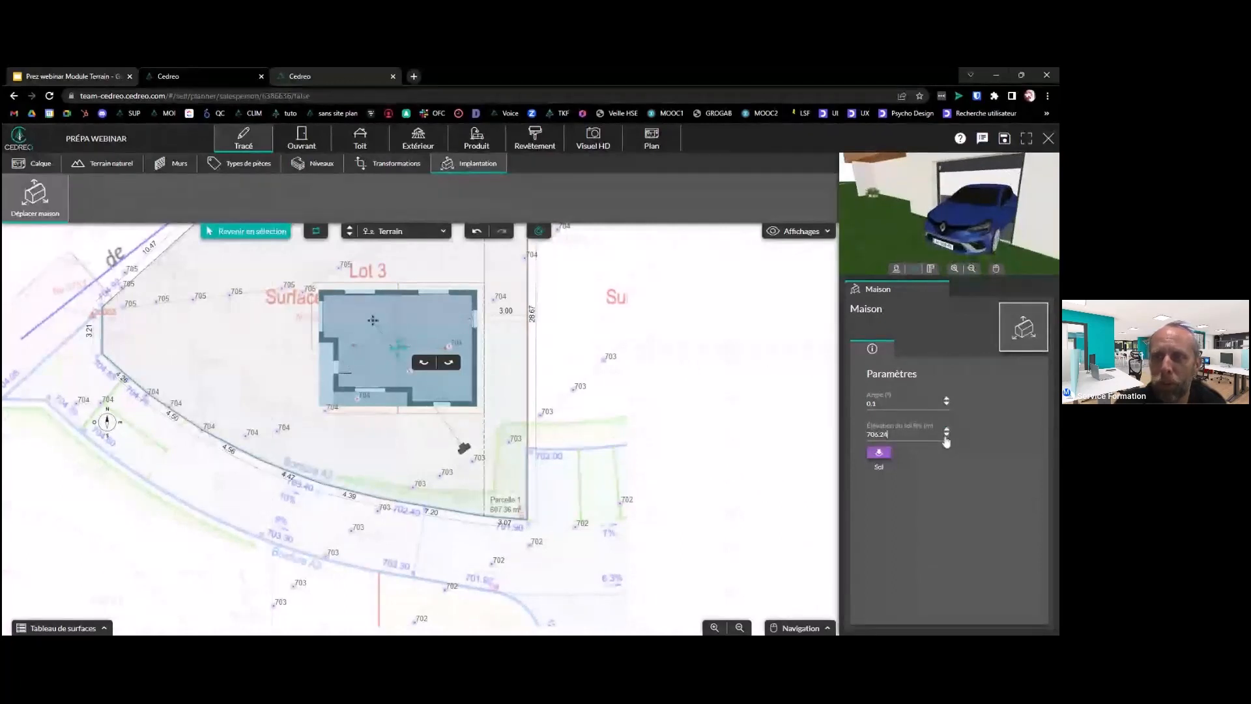
click(945, 435)
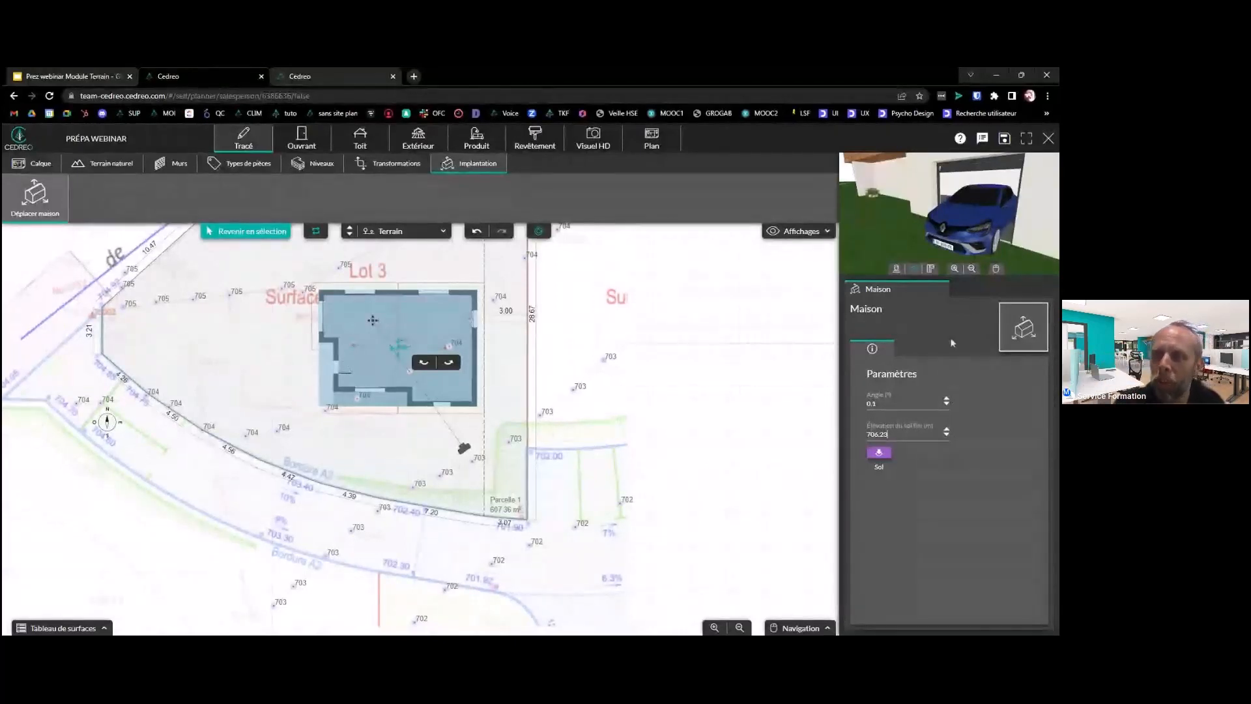
mouse_move(986, 240)
mouse_down()
mouse_move(983, 196)
mouse_move(1030, 212)
mouse_move(981, 209)
mouse_up()
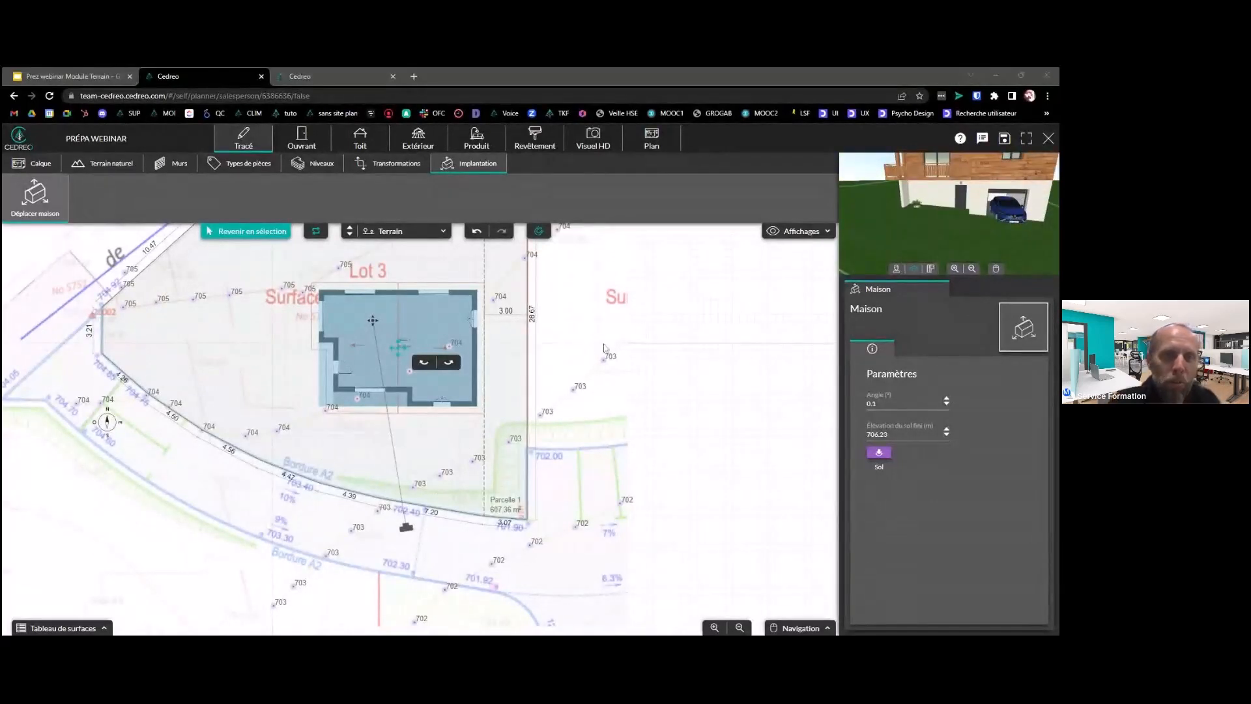
Bring up the exterior terrace tools, view the RDC level and return to the Terrain level
click(422, 143)
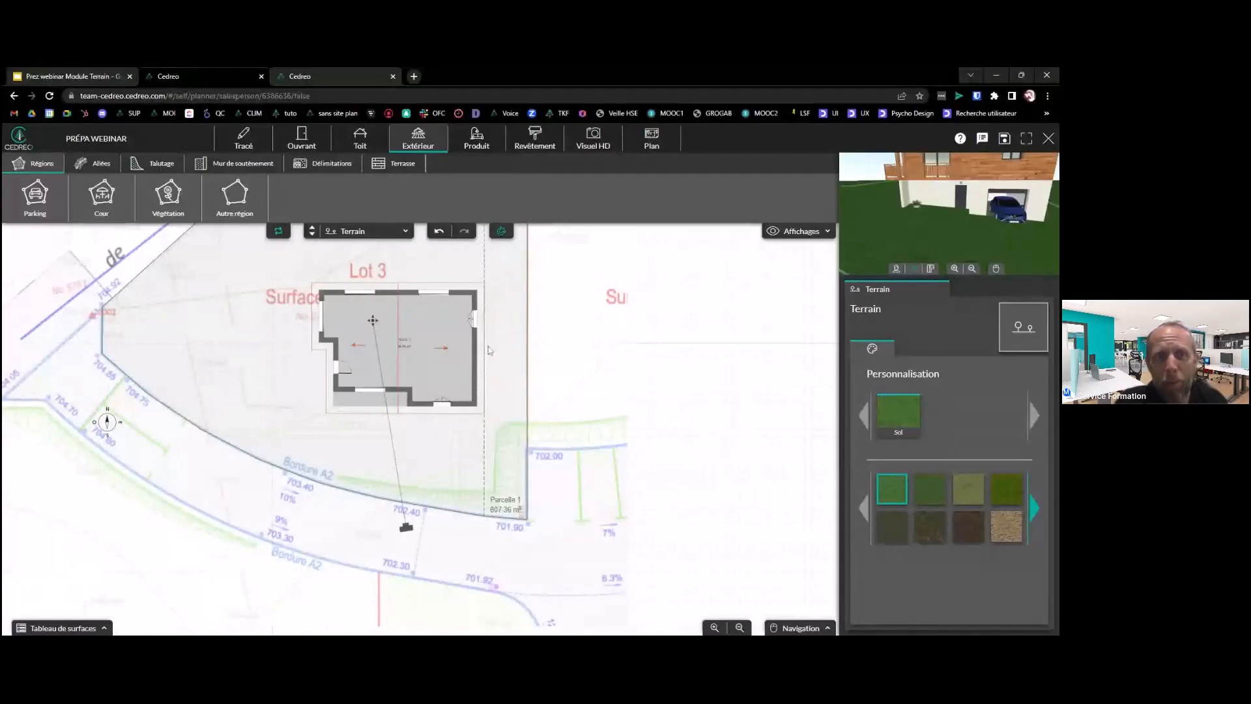
click(332, 165)
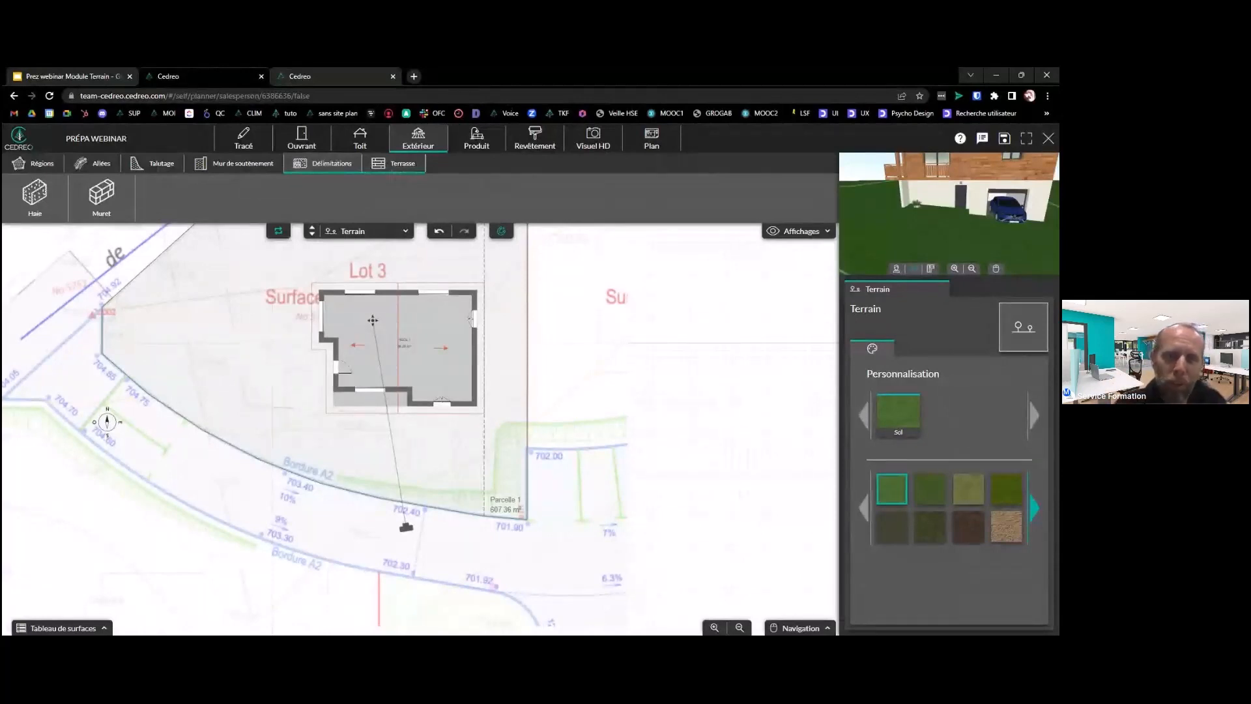
click(402, 165)
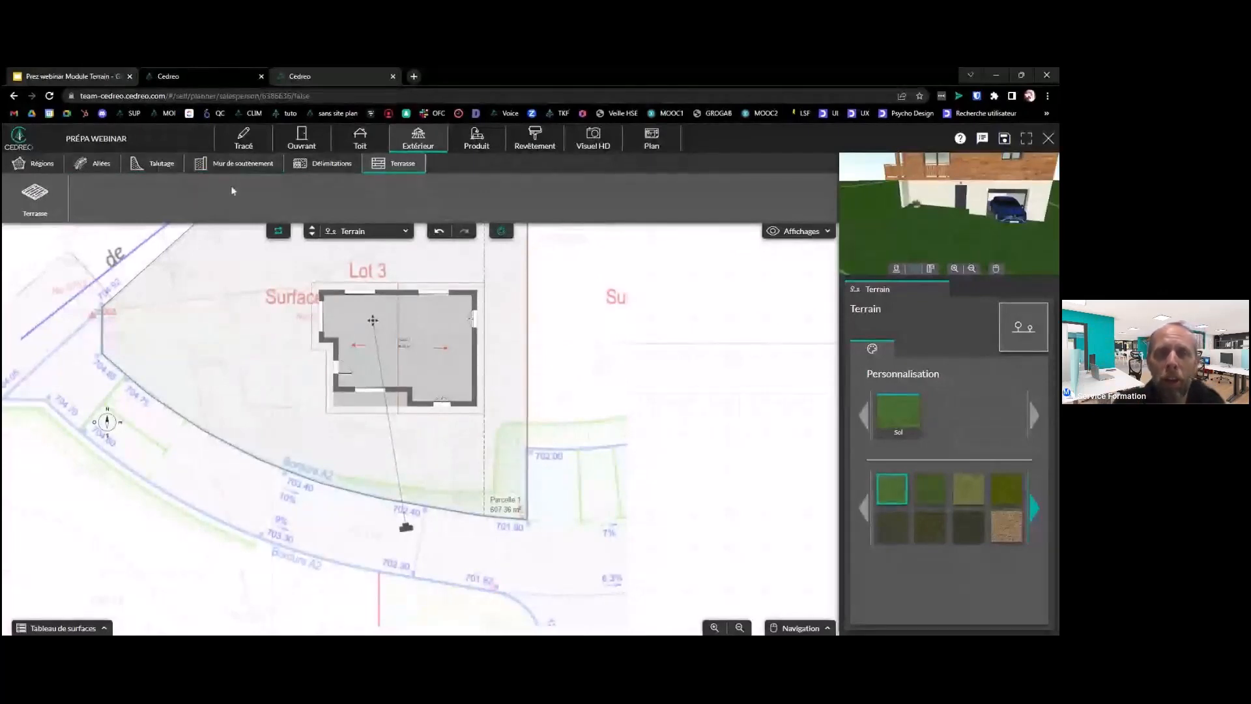
click(313, 227)
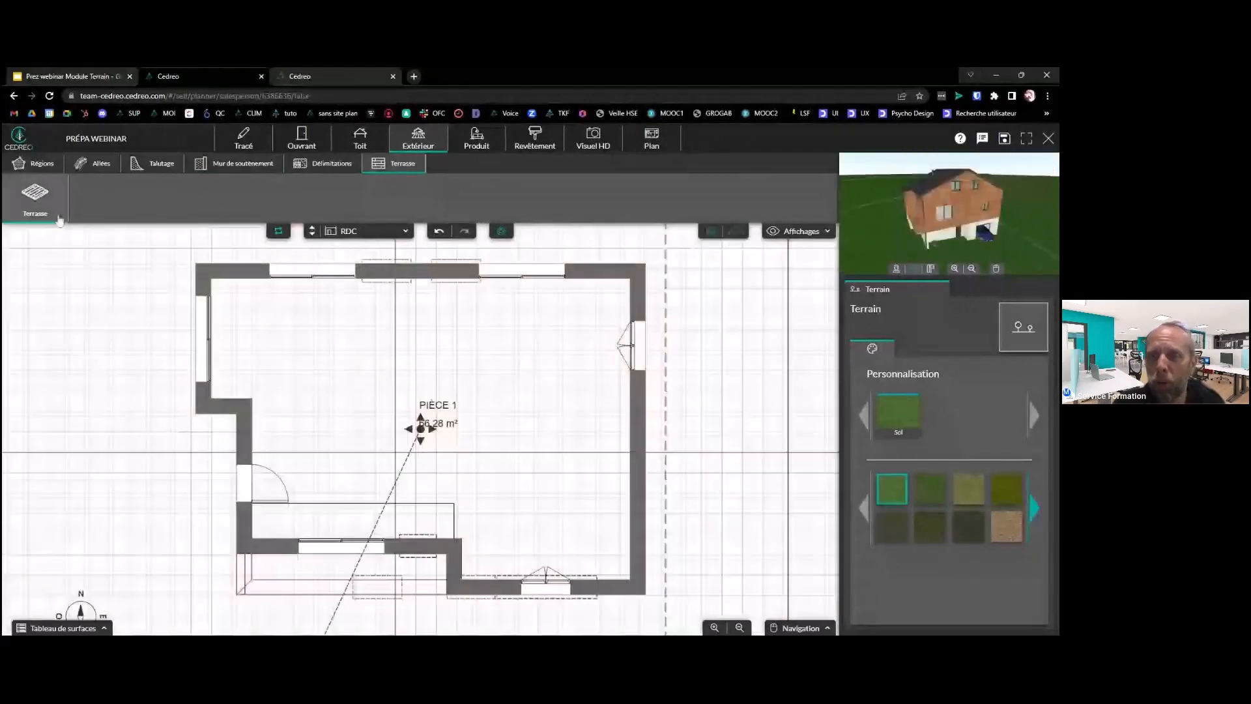
click(313, 234)
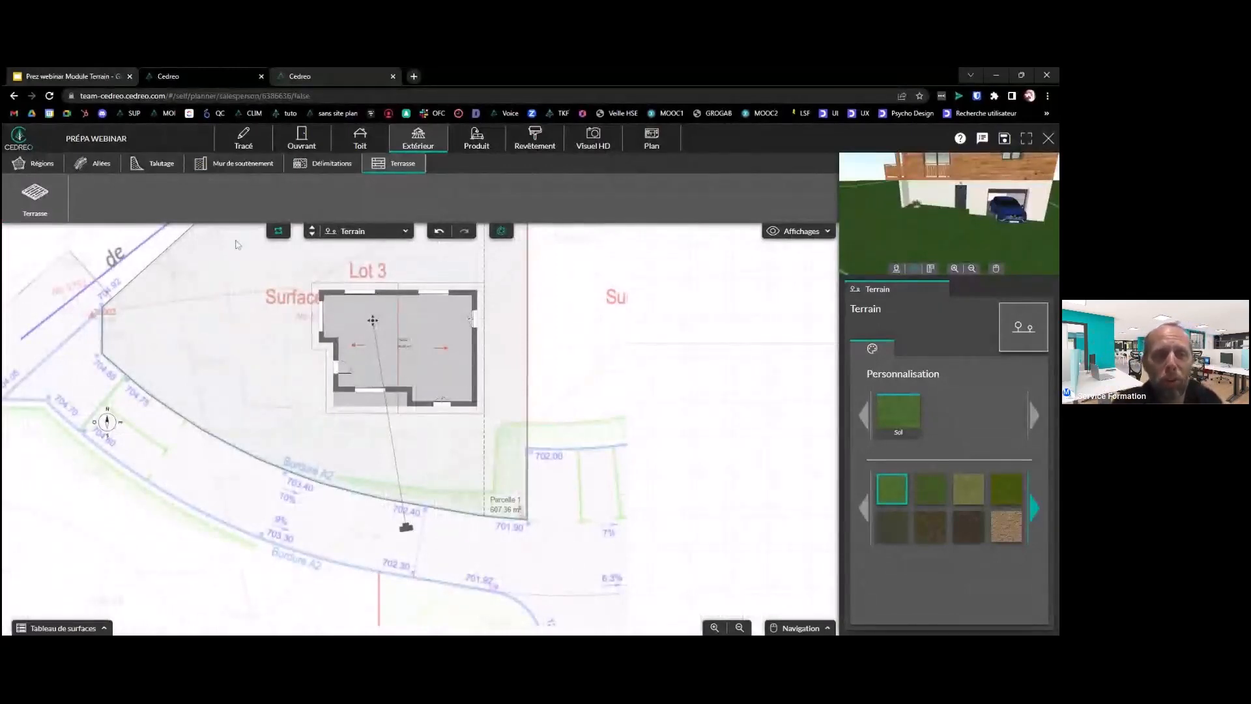
Draw an L-shaped terrace along the full north facade of the house, wrapping around the northwest corner to the setback in the west wall
click(54, 219)
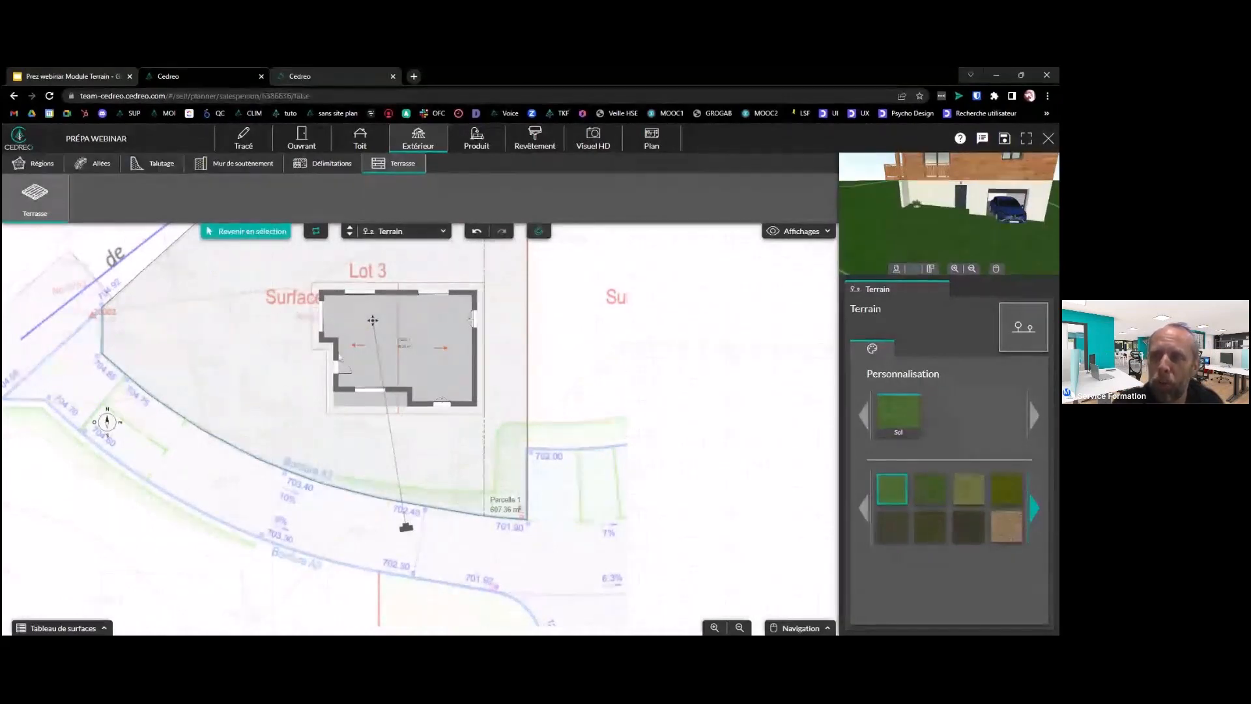
drag(913, 212, 1026, 216)
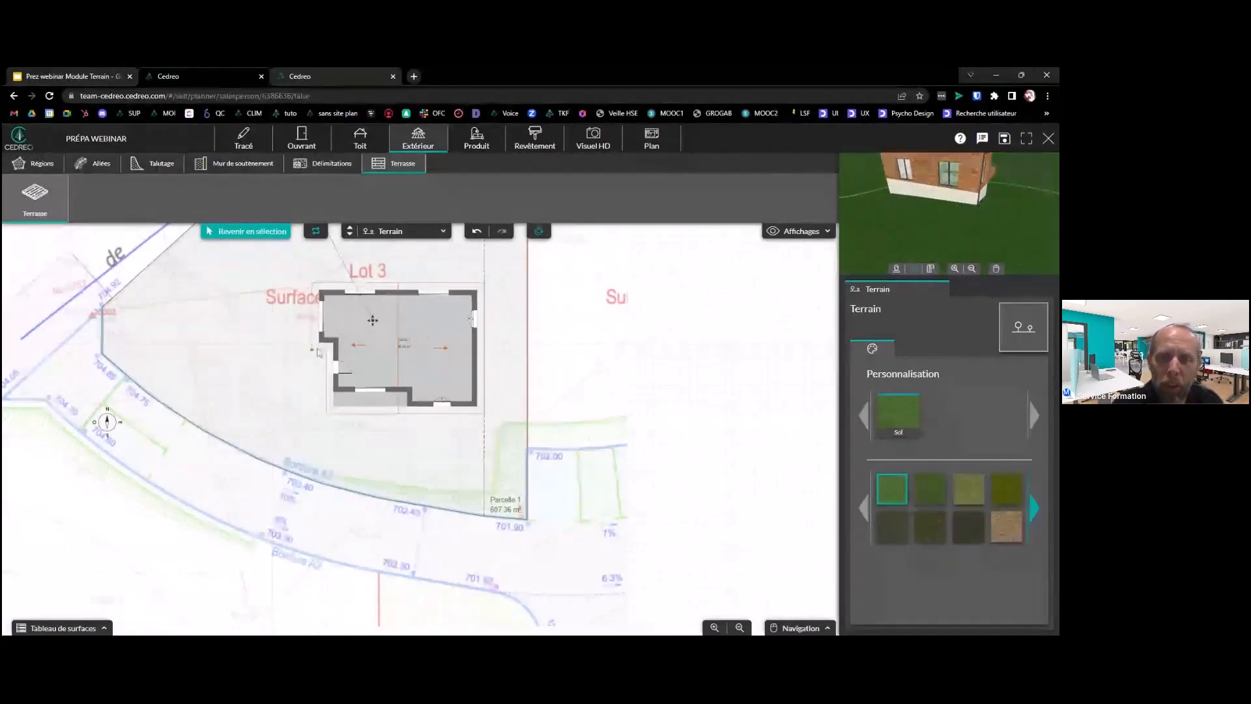
scroll(345, 337, up, 2)
right_drag(345, 336, 510, 409)
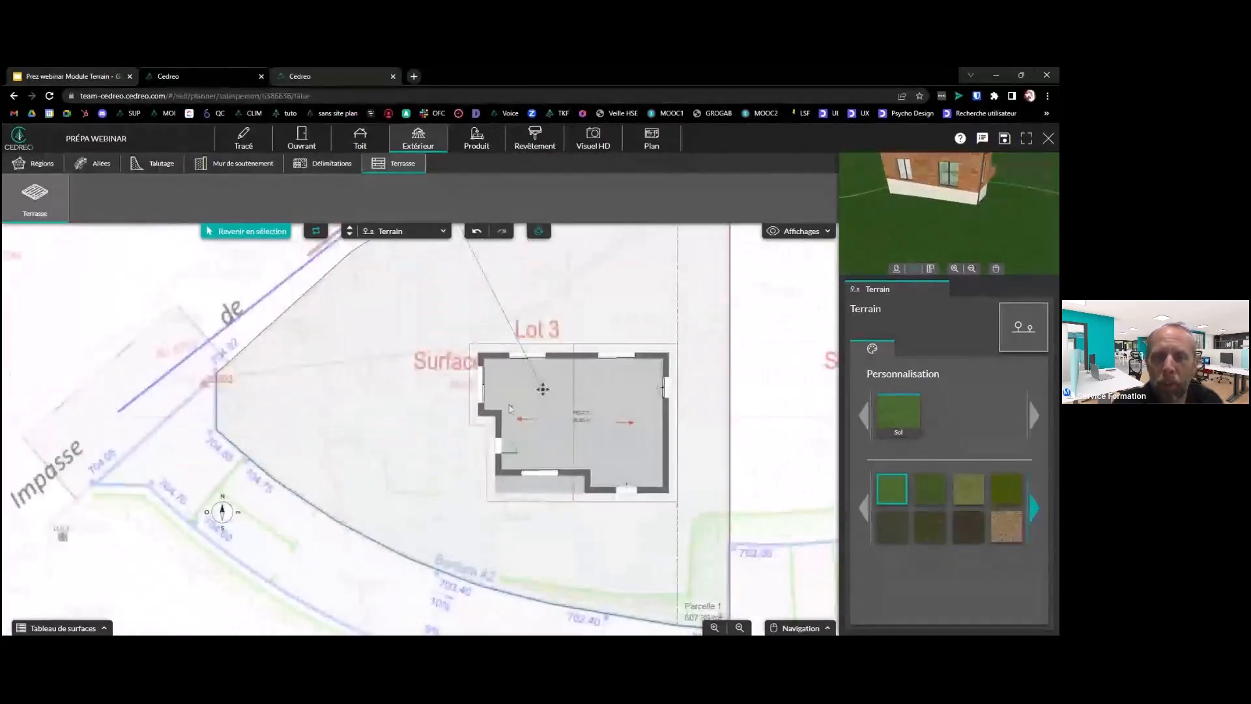
scroll(508, 407, up, 1)
scroll(507, 402, up, 1)
right_drag(507, 402, 522, 428)
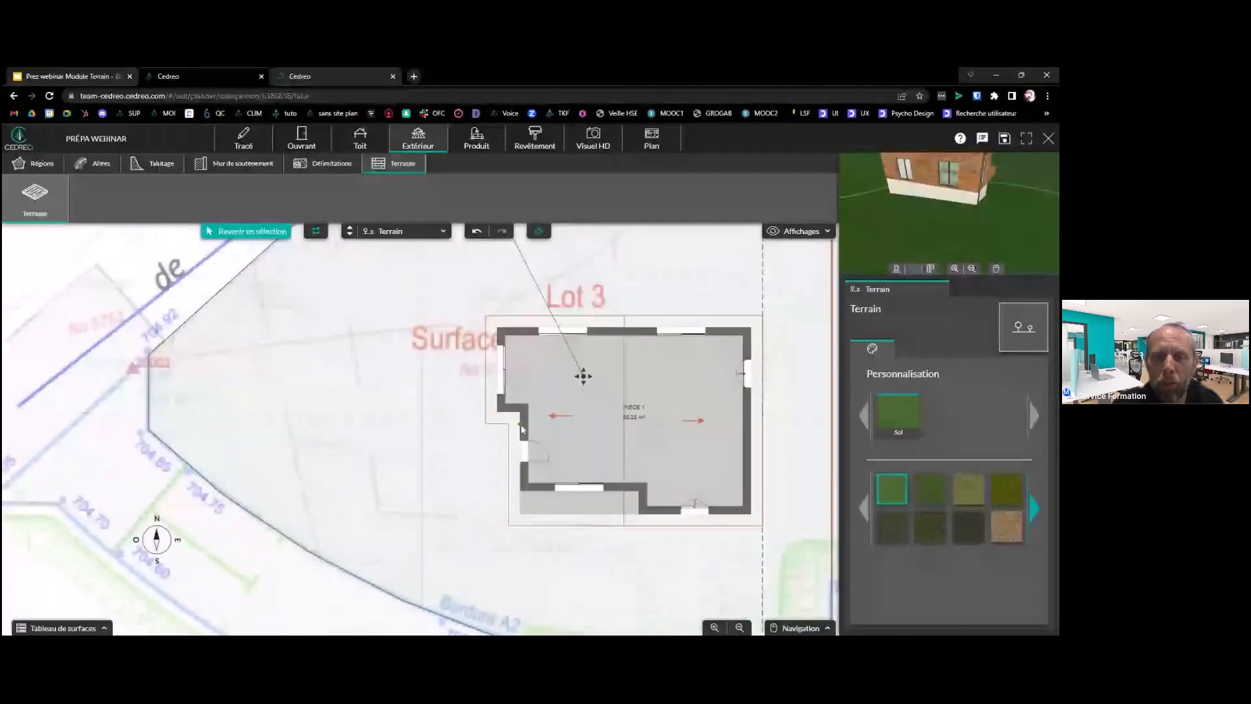
click(521, 429)
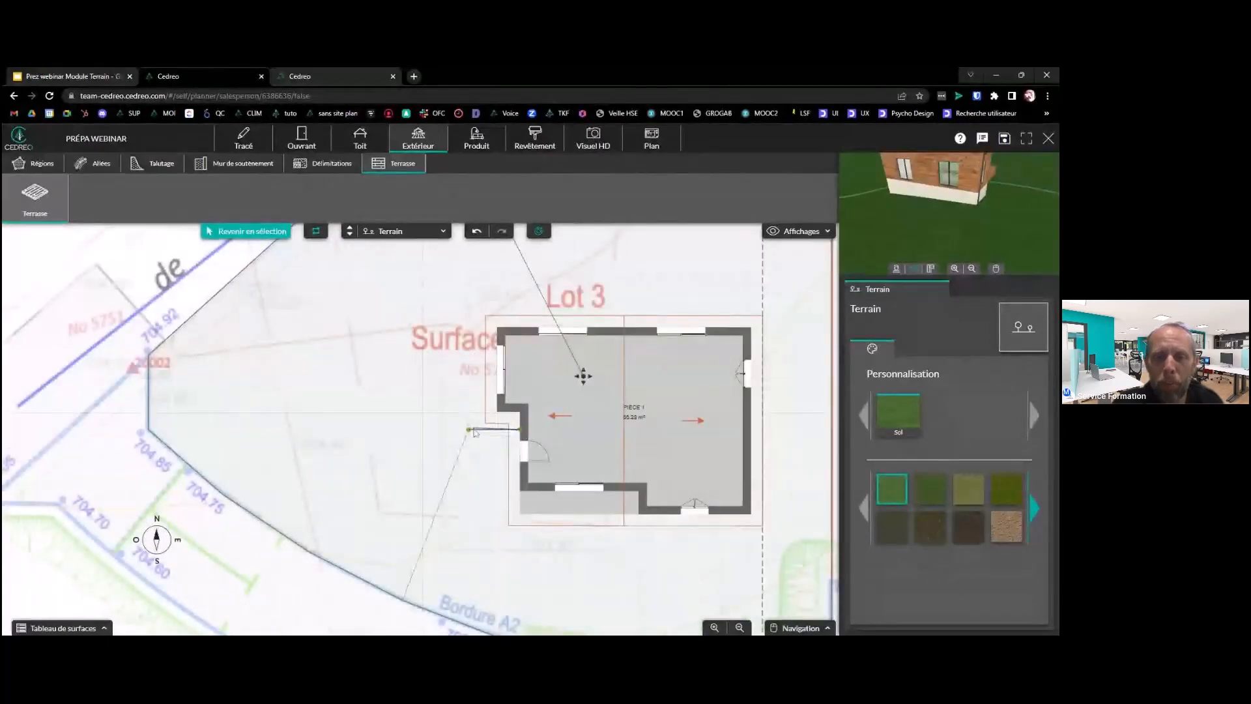
click(468, 429)
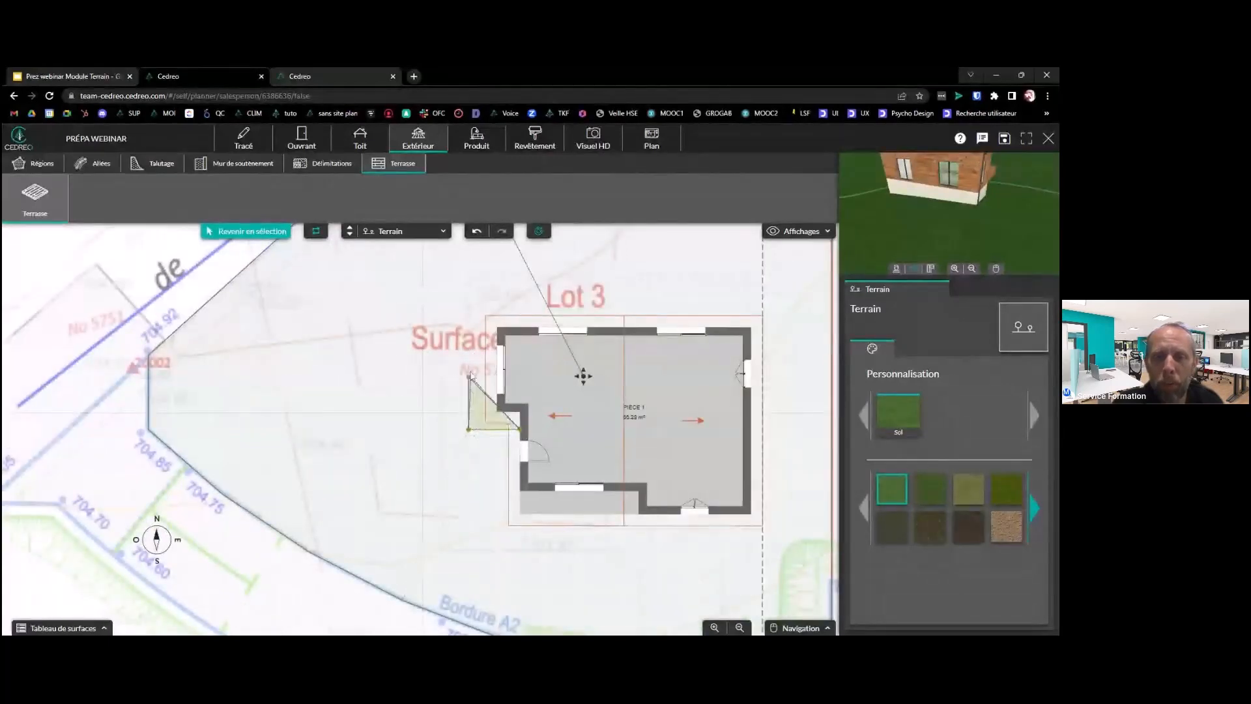
click(468, 250)
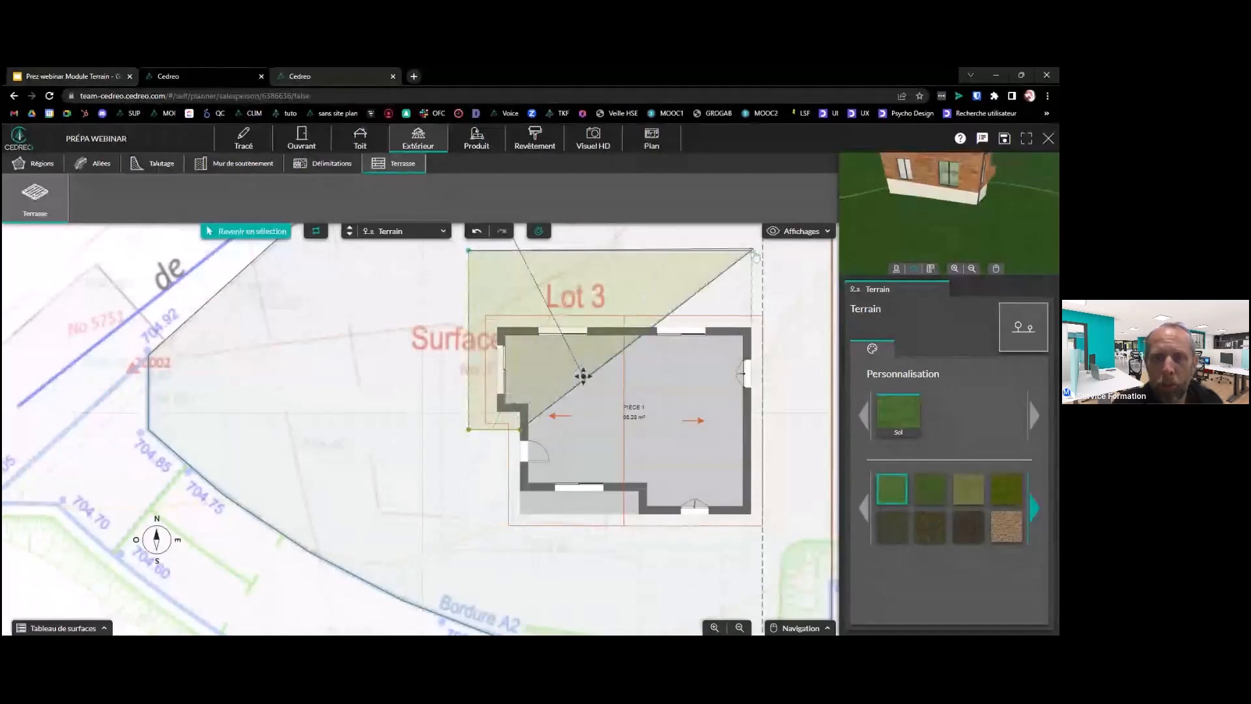
click(752, 251)
click(751, 327)
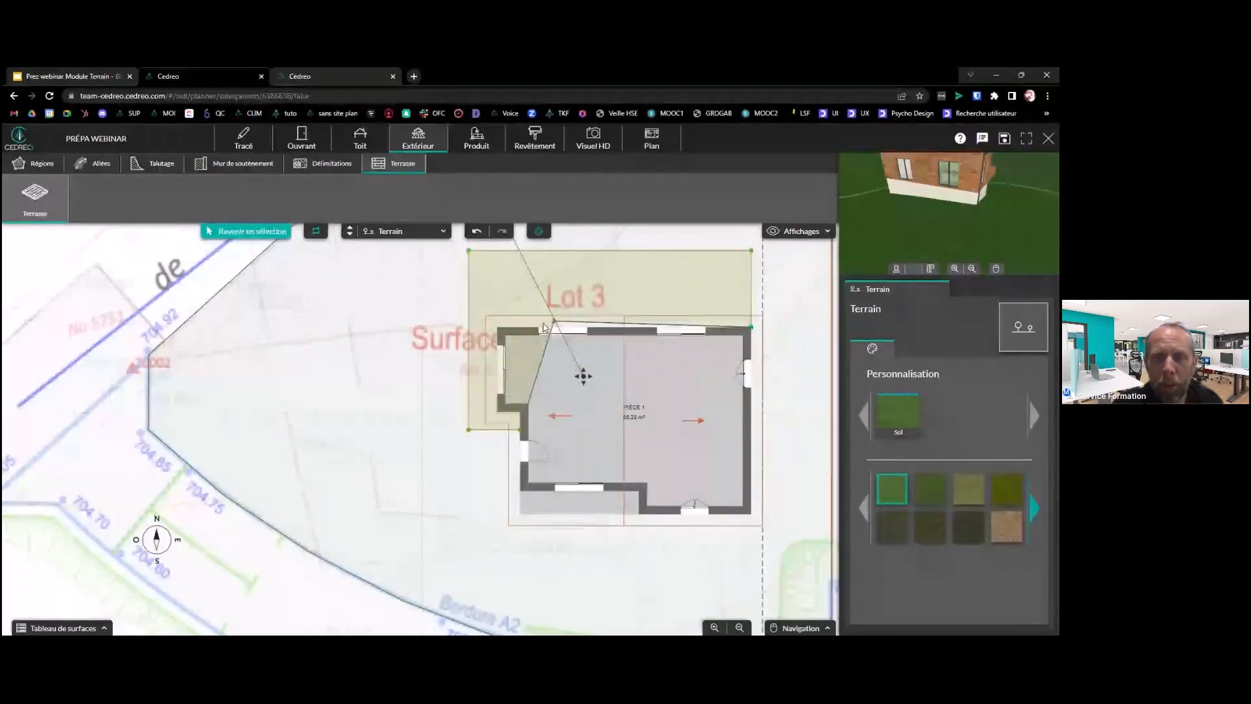
click(499, 328)
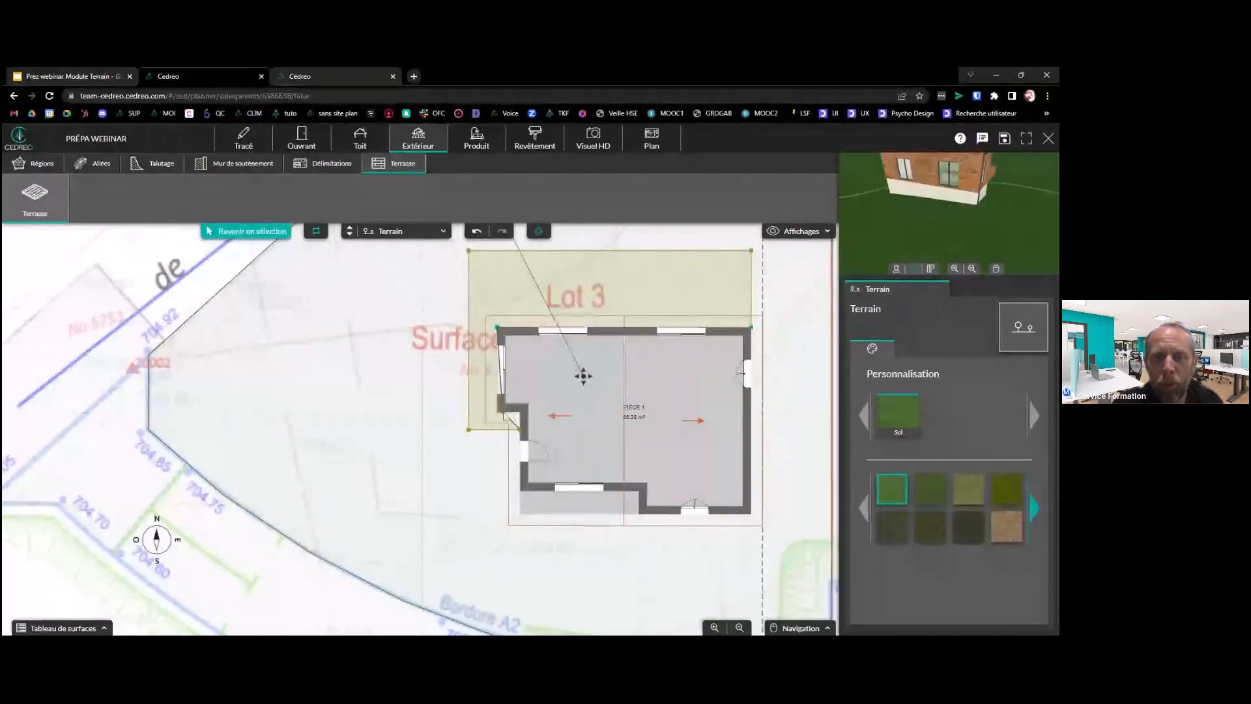
double_click(521, 415)
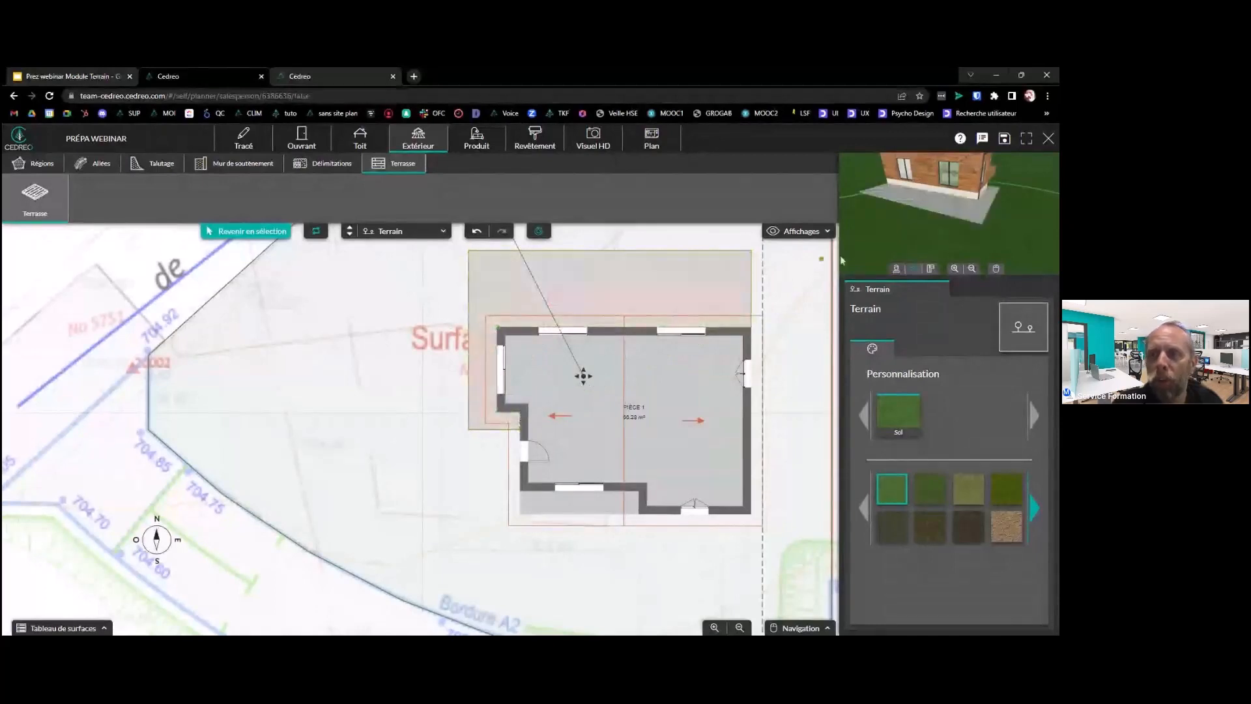
mouse_move(951, 189)
mouse_down()
mouse_move(927, 211)
mouse_move(910, 202)
mouse_move(940, 212)
mouse_move(976, 190)
mouse_move(1016, 191)
mouse_move(971, 201)
mouse_move(1001, 207)
mouse_move(984, 207)
mouse_up()
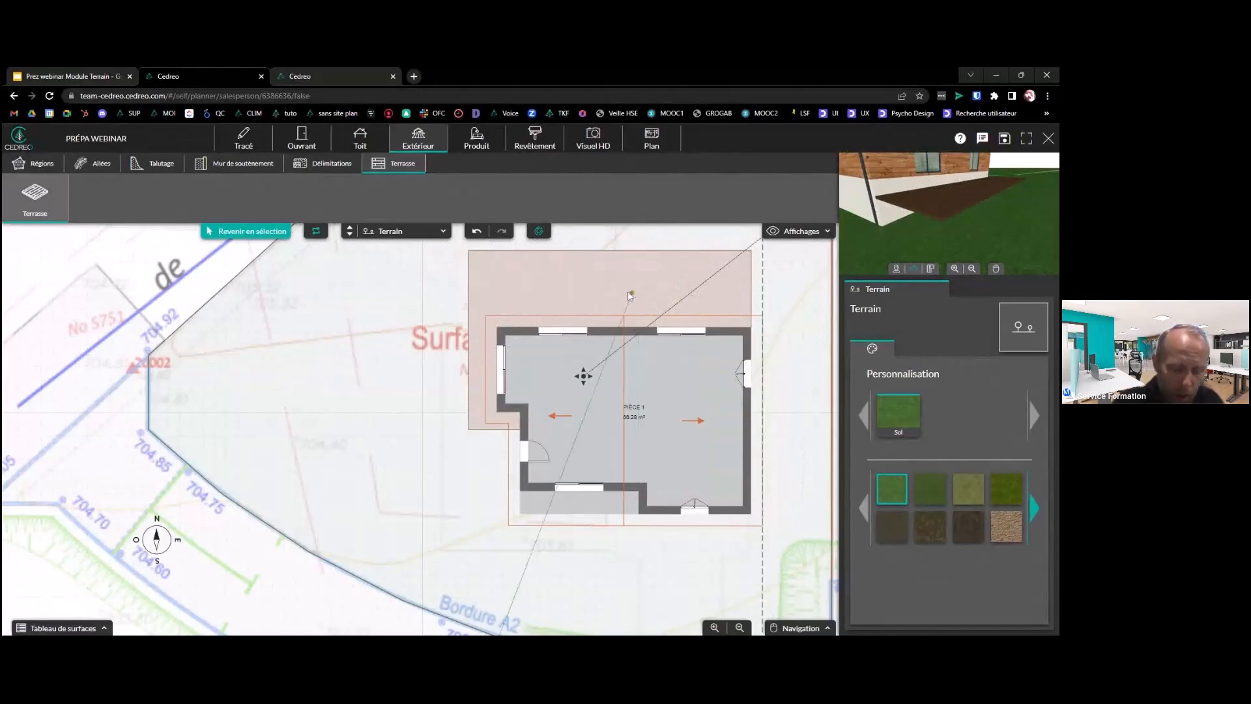
key(Escape)
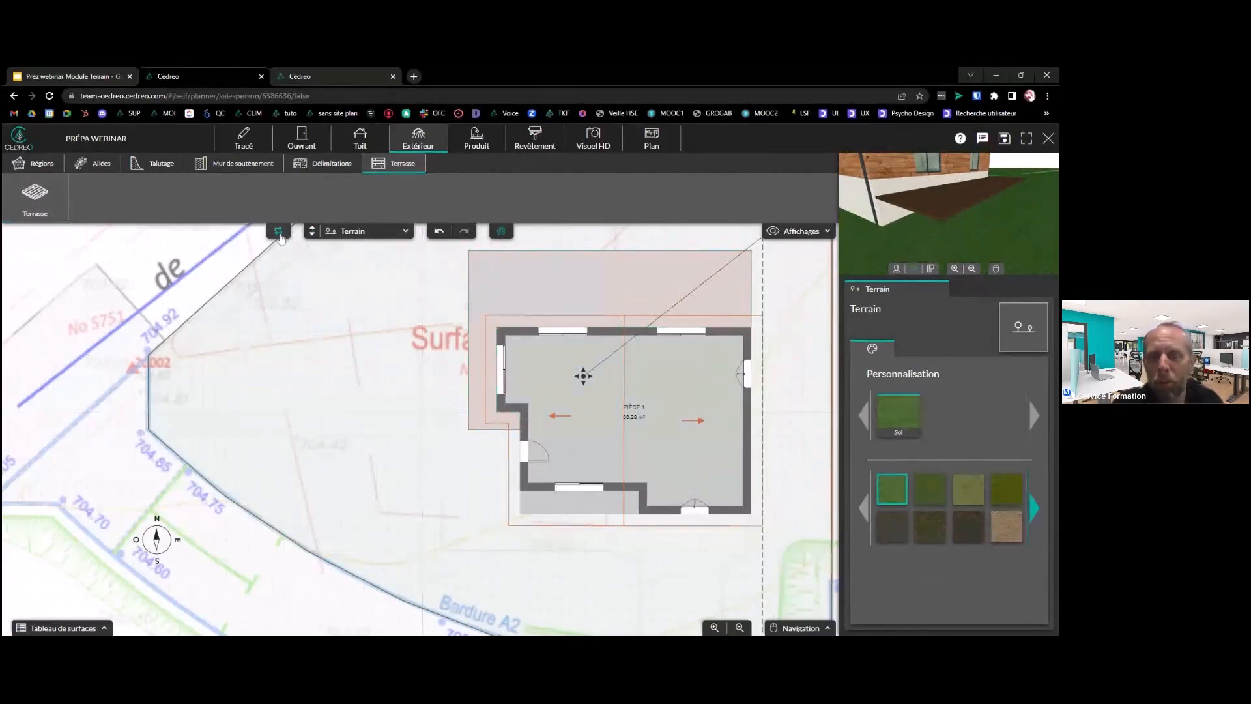
Configure the new terrace with a thickness of 20 cm, an elevation of 52 cm and its skirt (Jupe) enabled
click(605, 297)
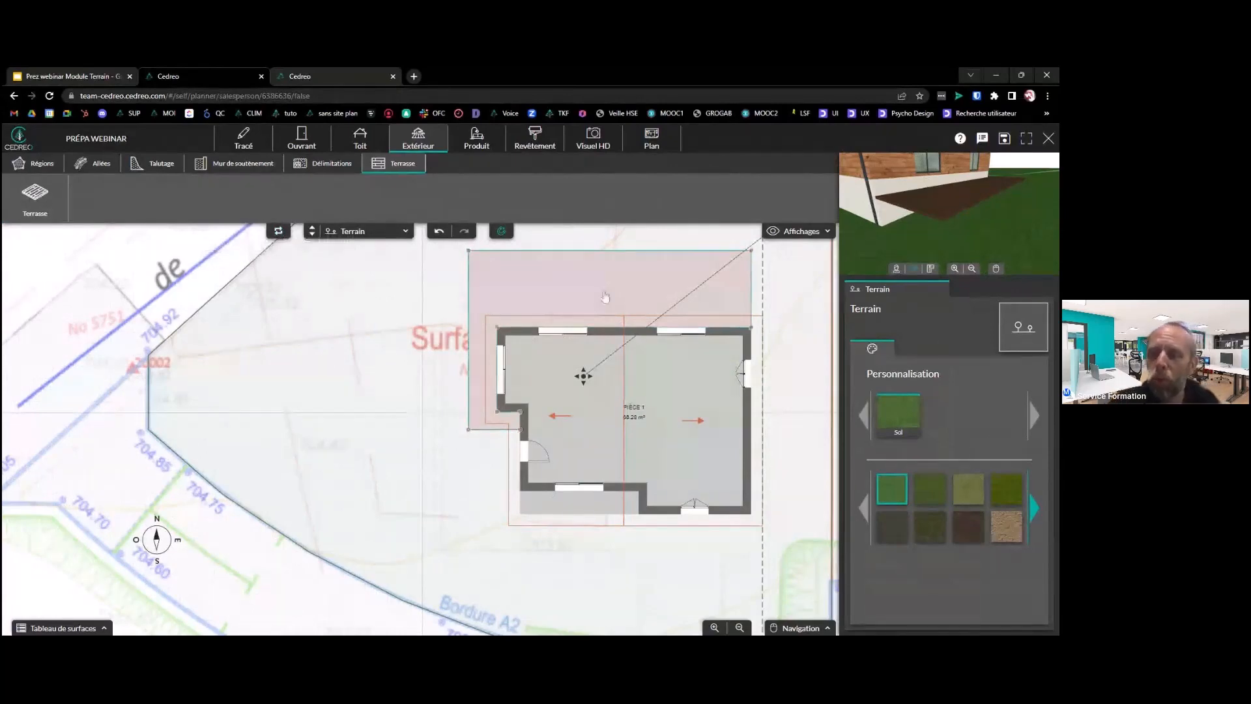
click(605, 297)
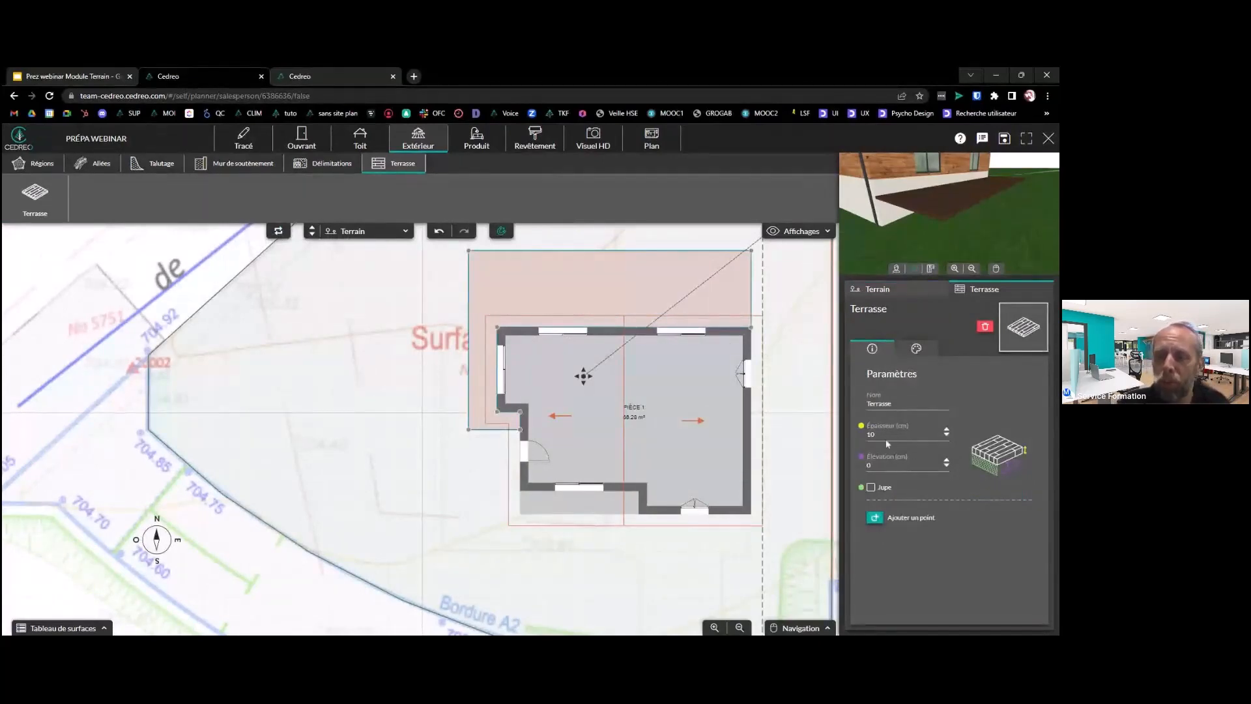
click(947, 431)
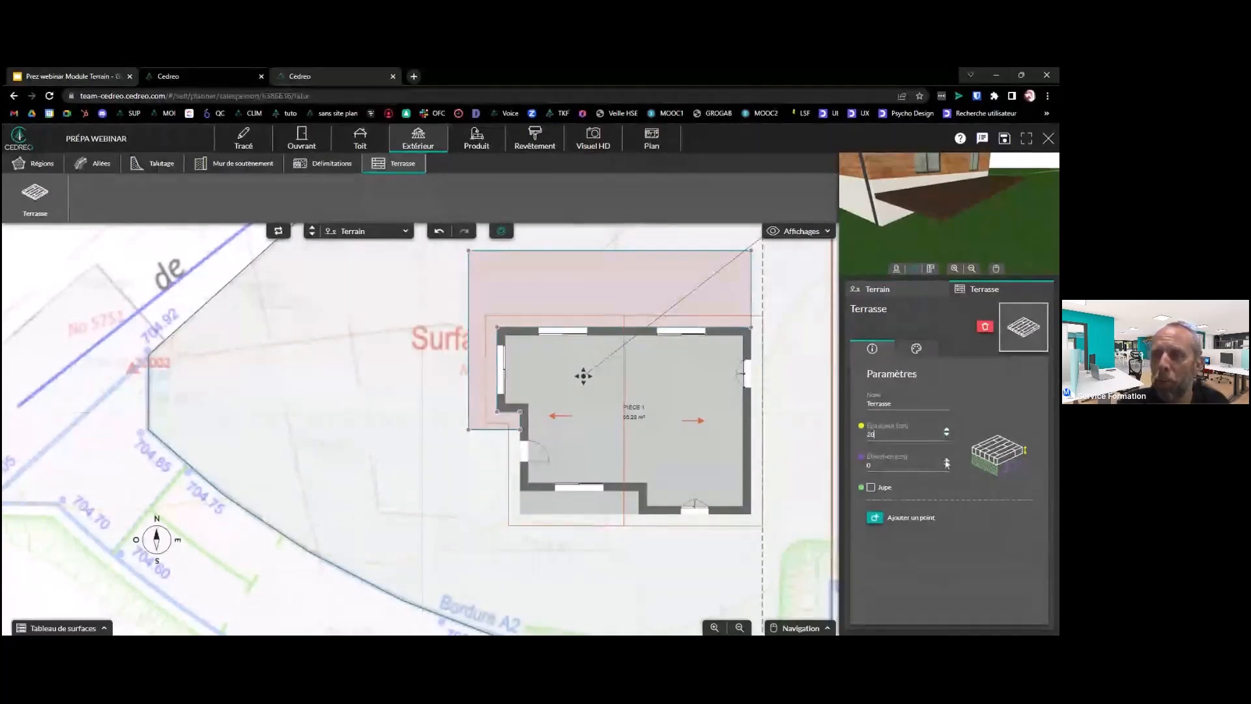
click(946, 461)
text(3)
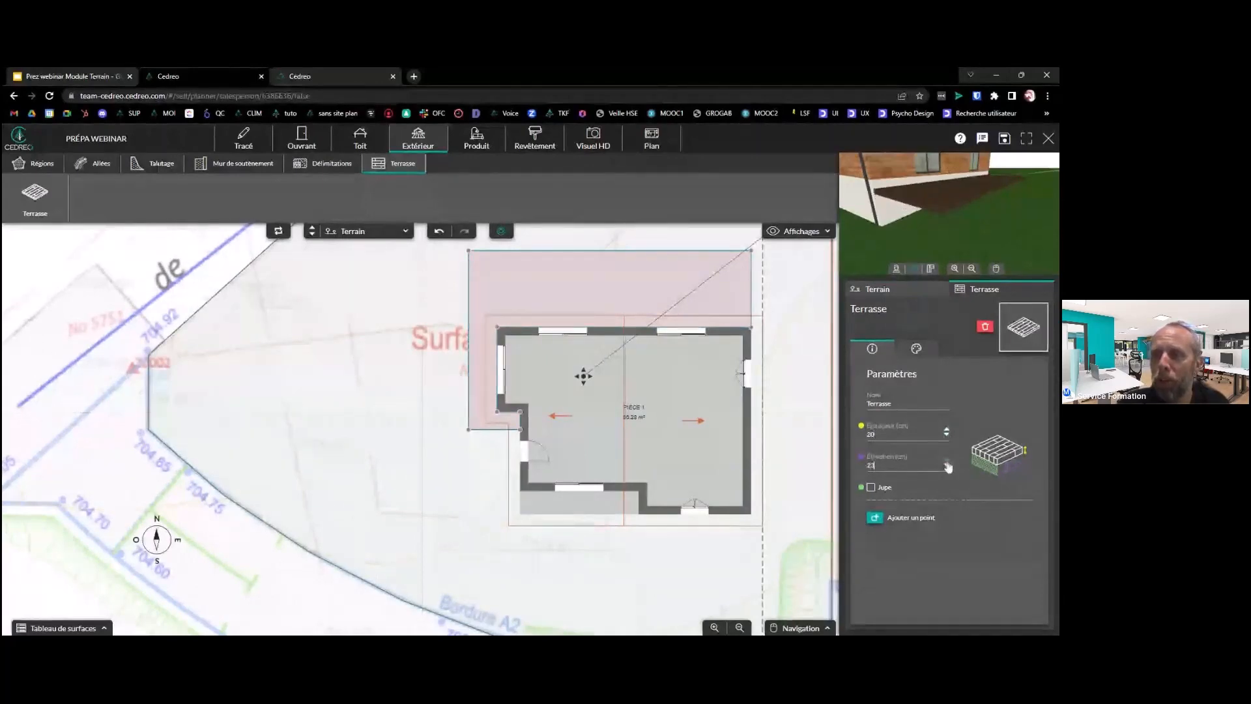
click(946, 463)
click(947, 463)
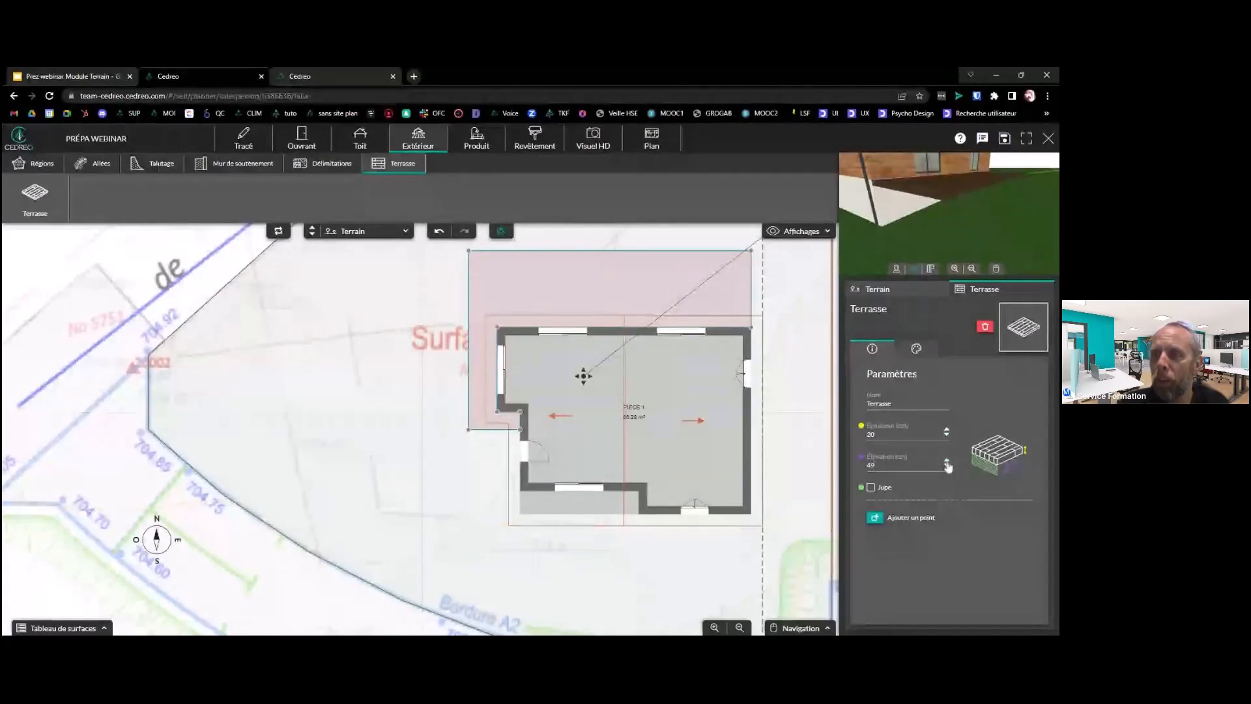
click(947, 462)
click(947, 461)
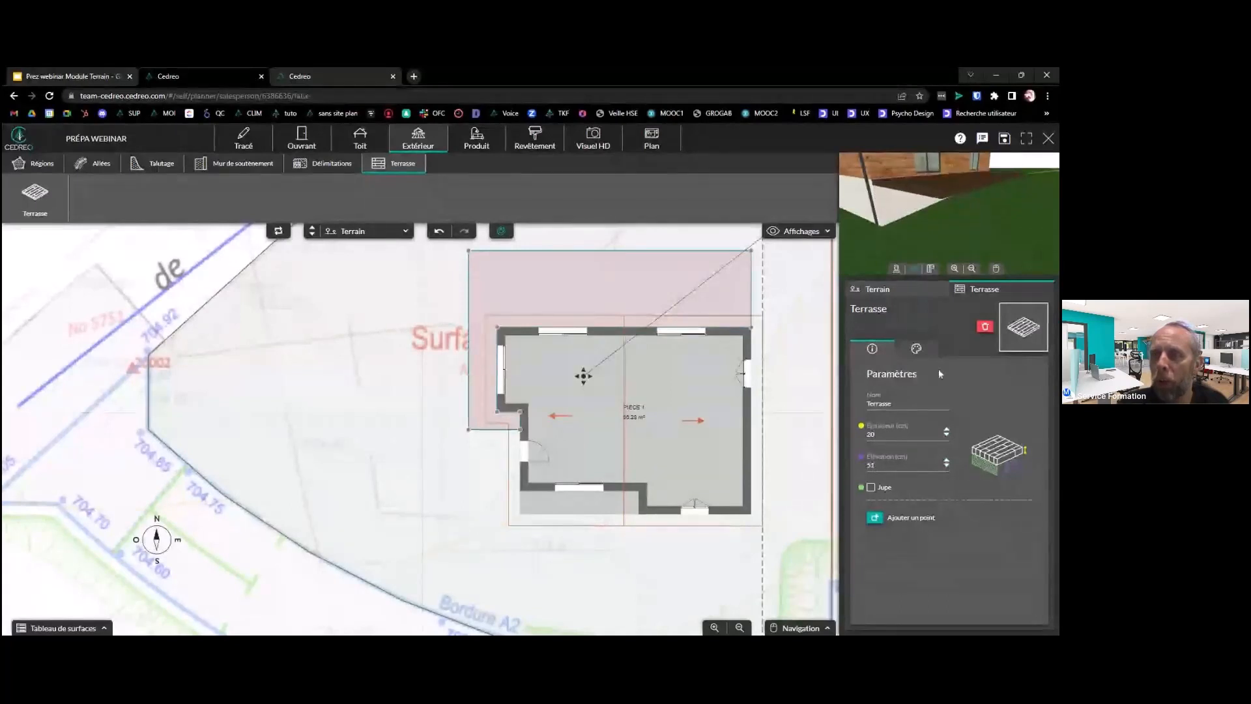
click(948, 461)
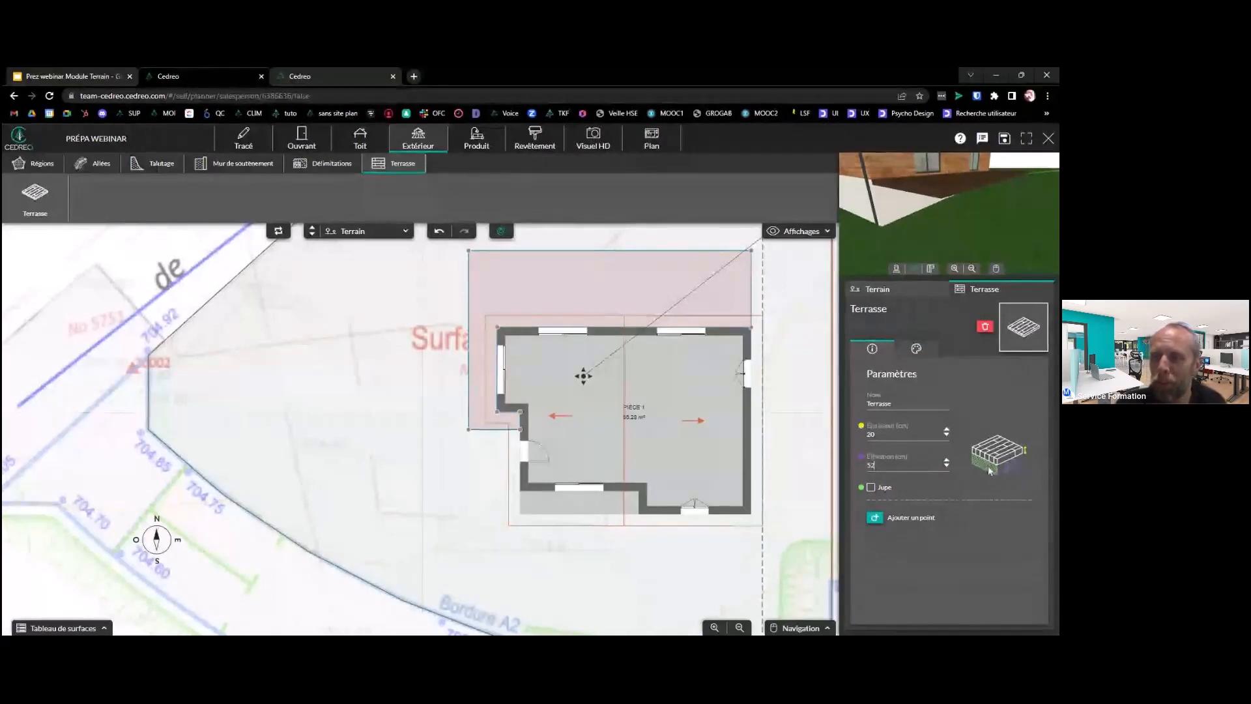
click(872, 490)
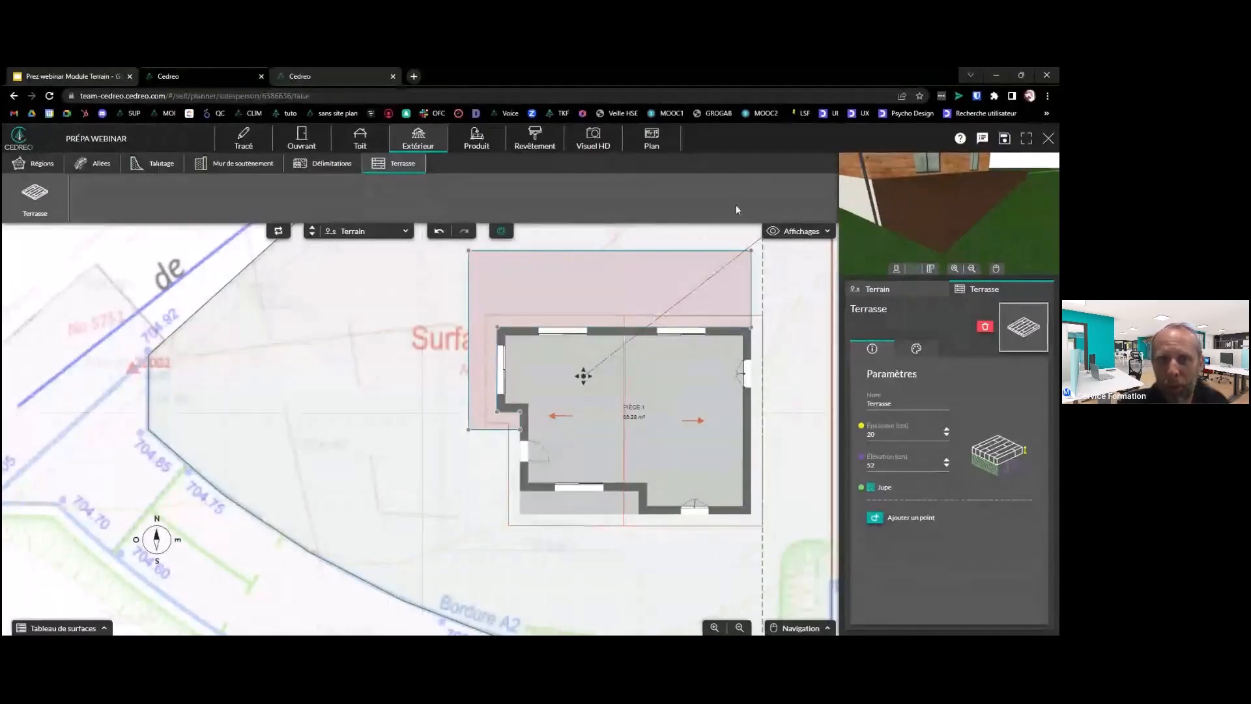
Copy the Crépi de Guérande finish from the house's lower wall onto the terrace's skirt in the 3D view
click(493, 139)
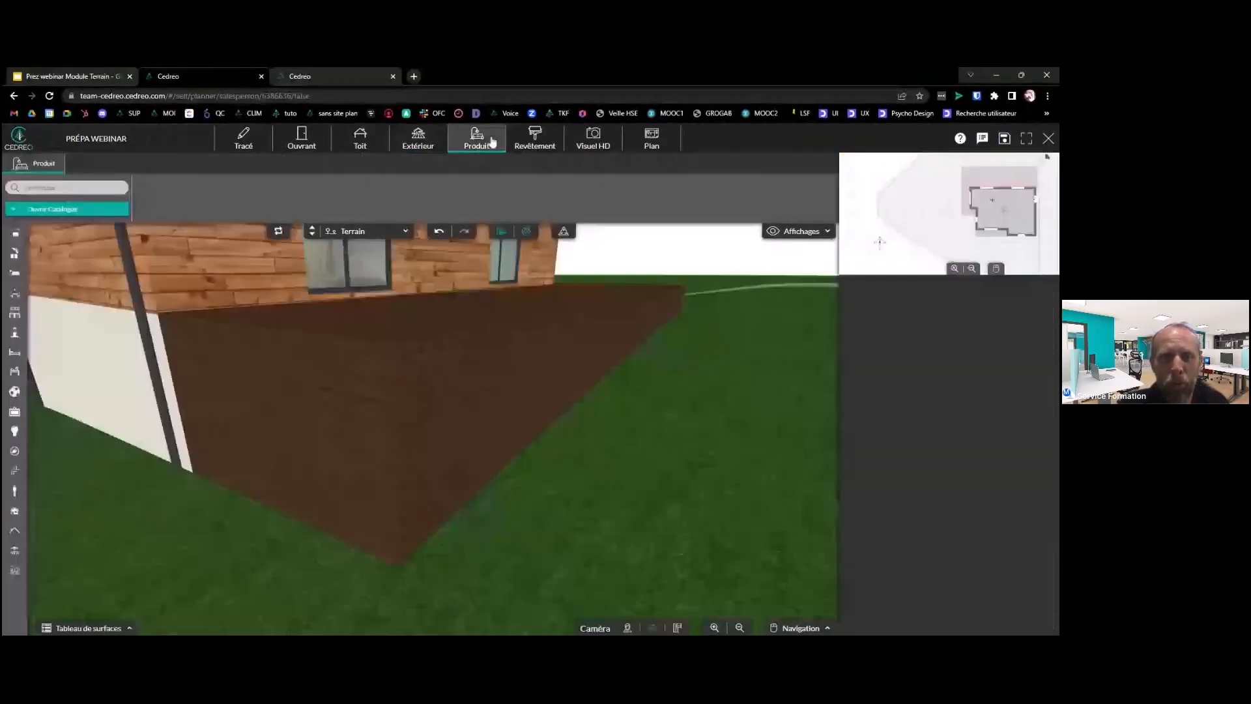
click(529, 144)
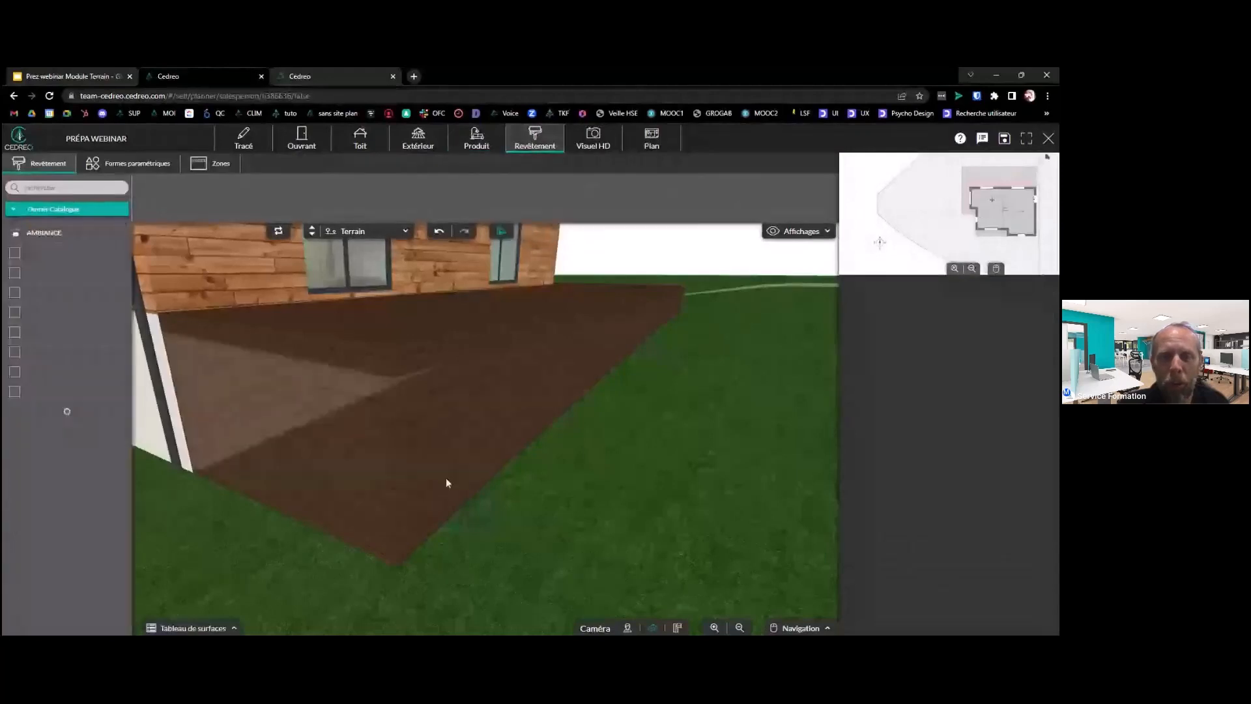
scroll(529, 433, down, 2)
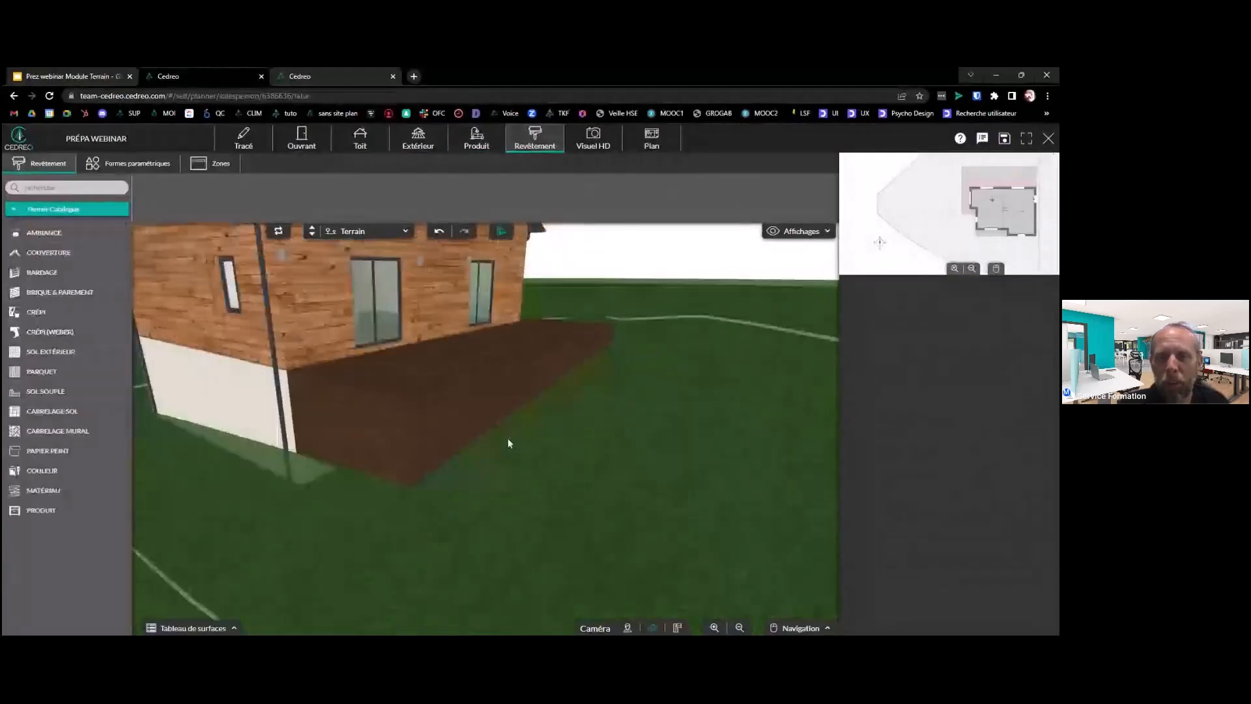
drag(507, 438, 460, 480)
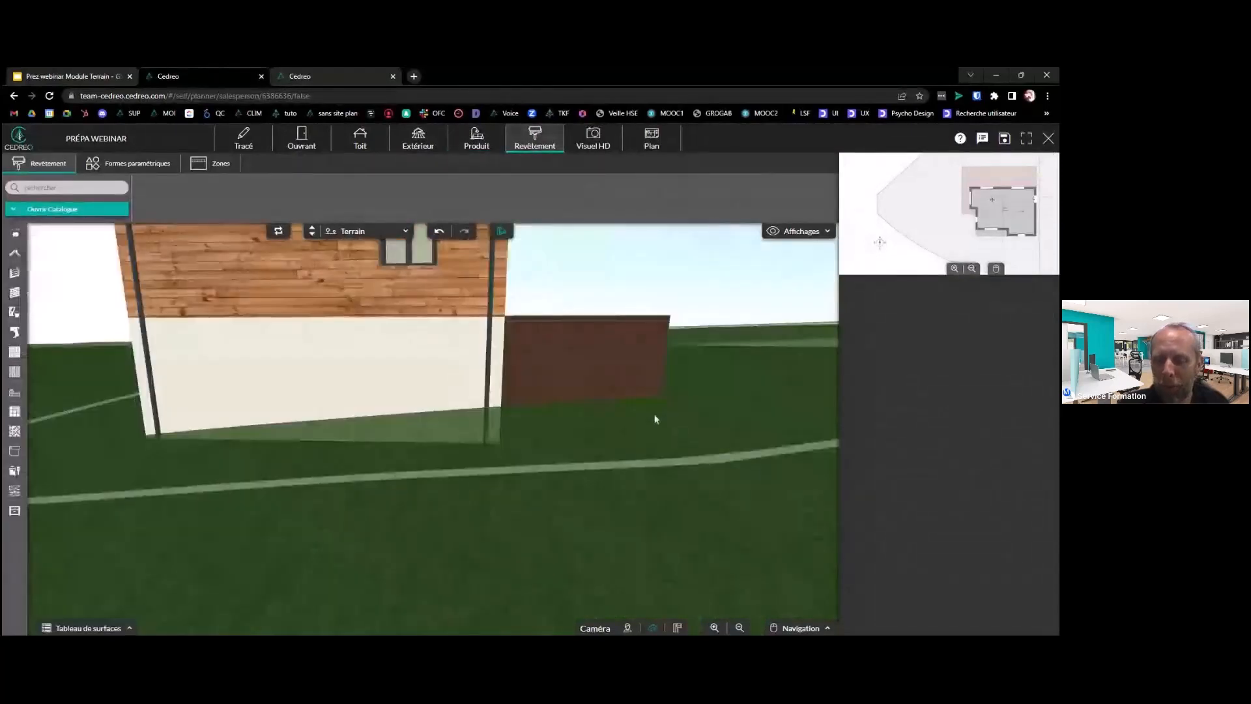
drag(655, 418, 631, 425)
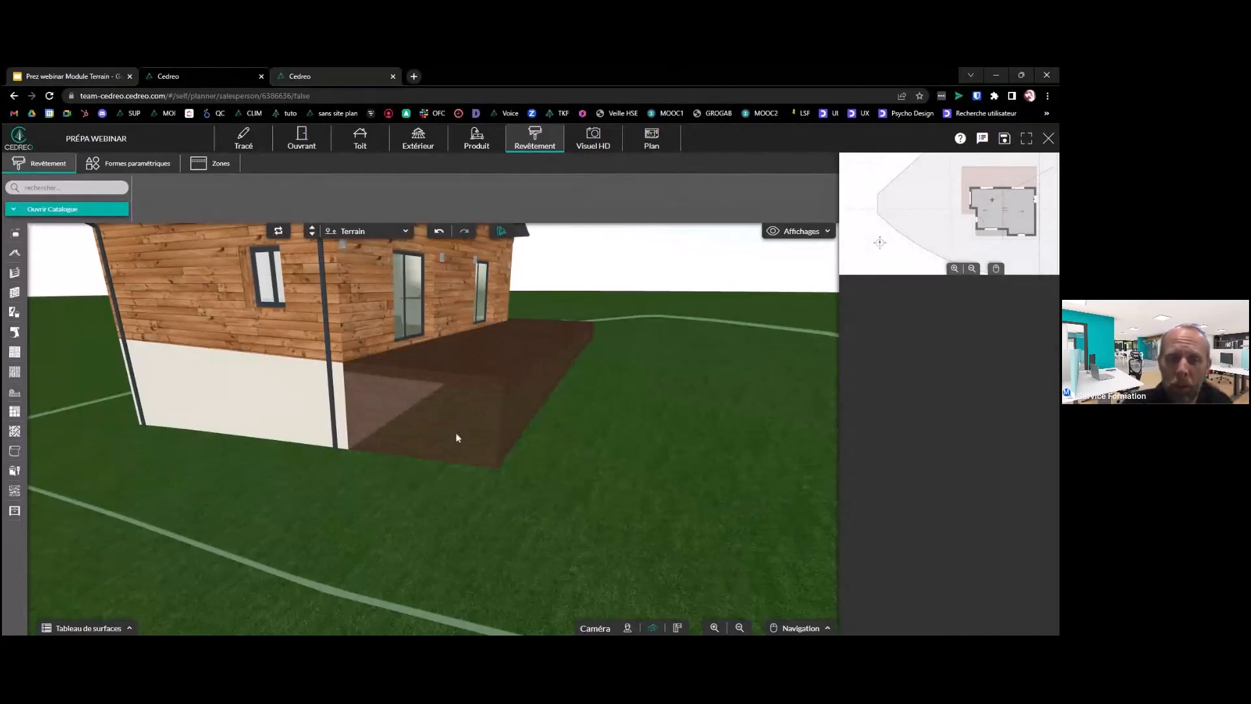
click(306, 414)
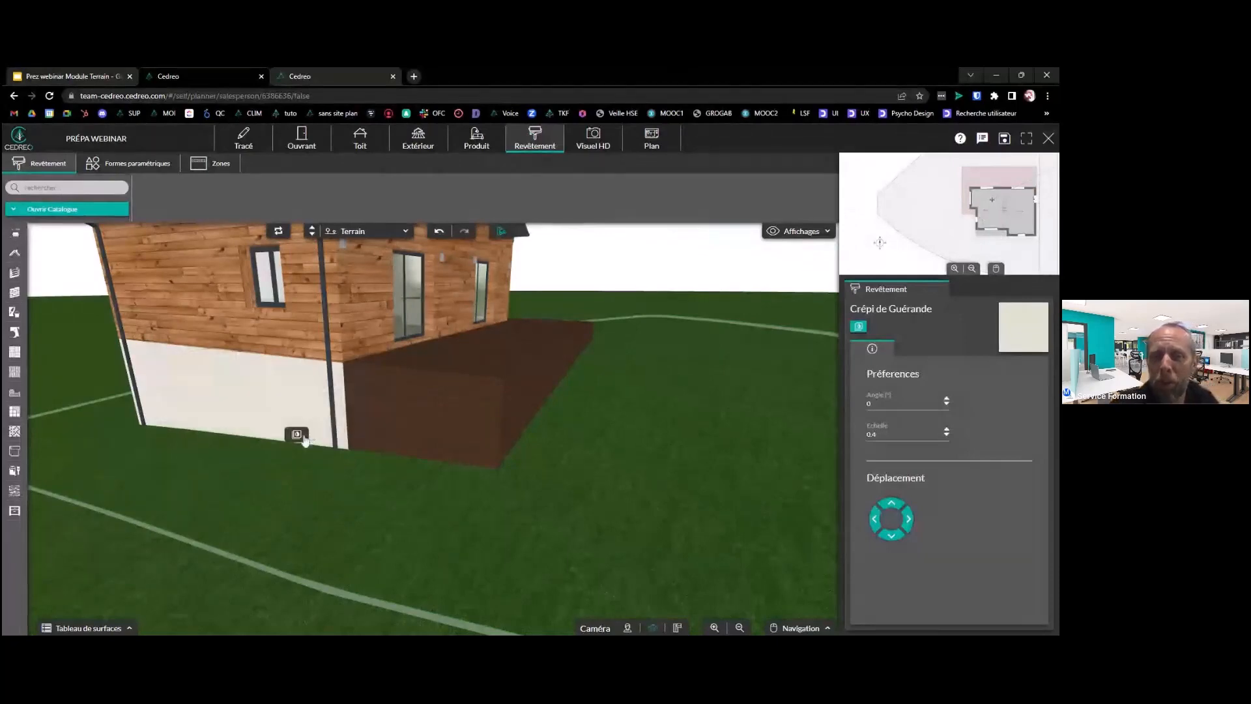
click(423, 450)
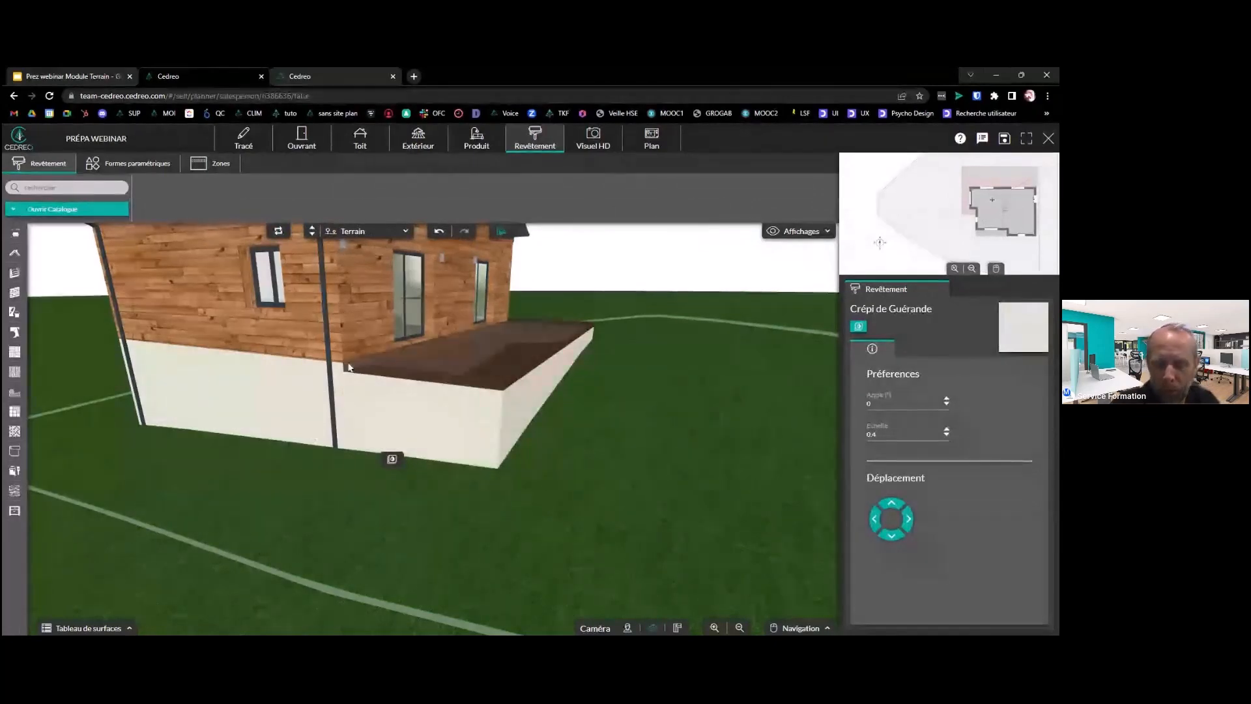
click(392, 459)
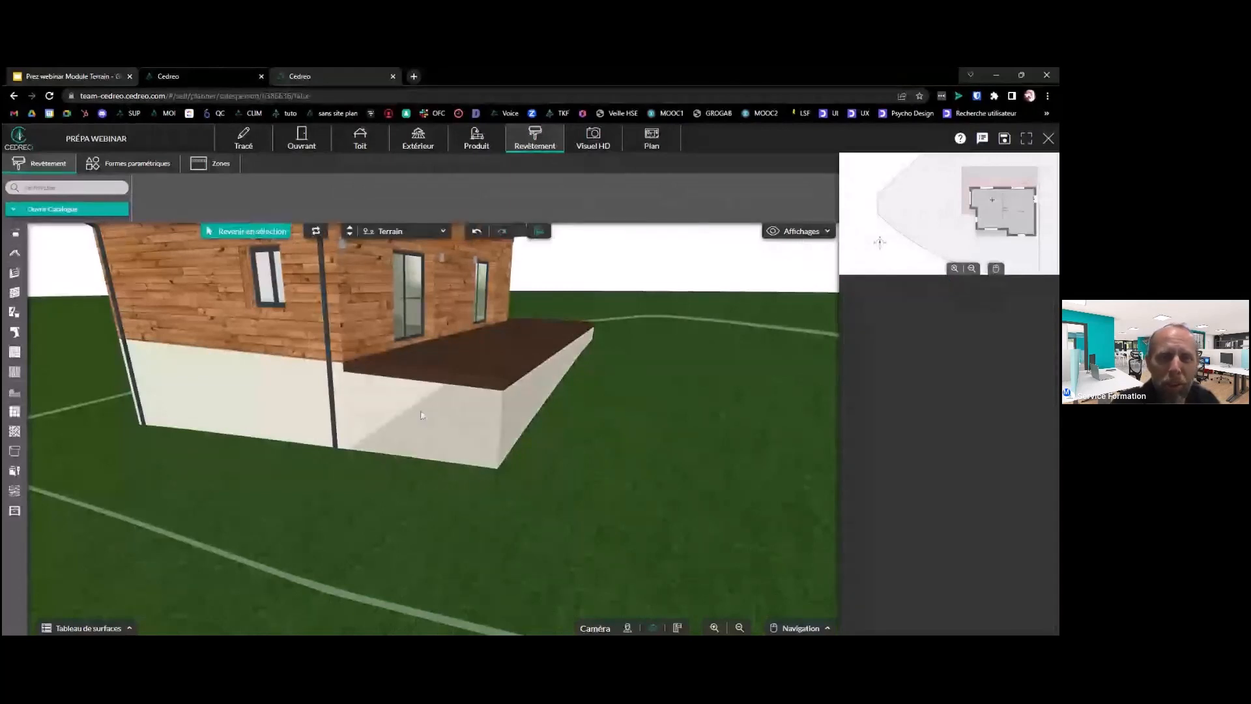
Set the terrace's elevation to 62 cm and its thickness to 10 cm, and check the result around the house in 3D
click(412, 144)
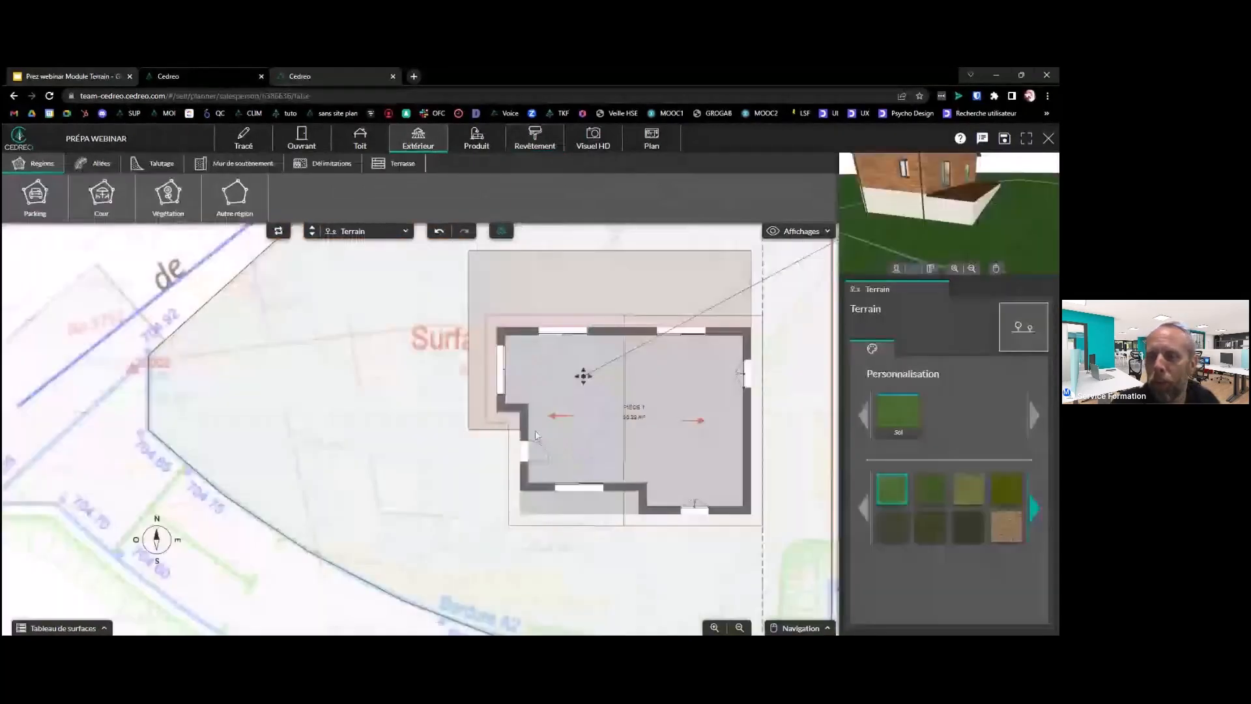
click(524, 381)
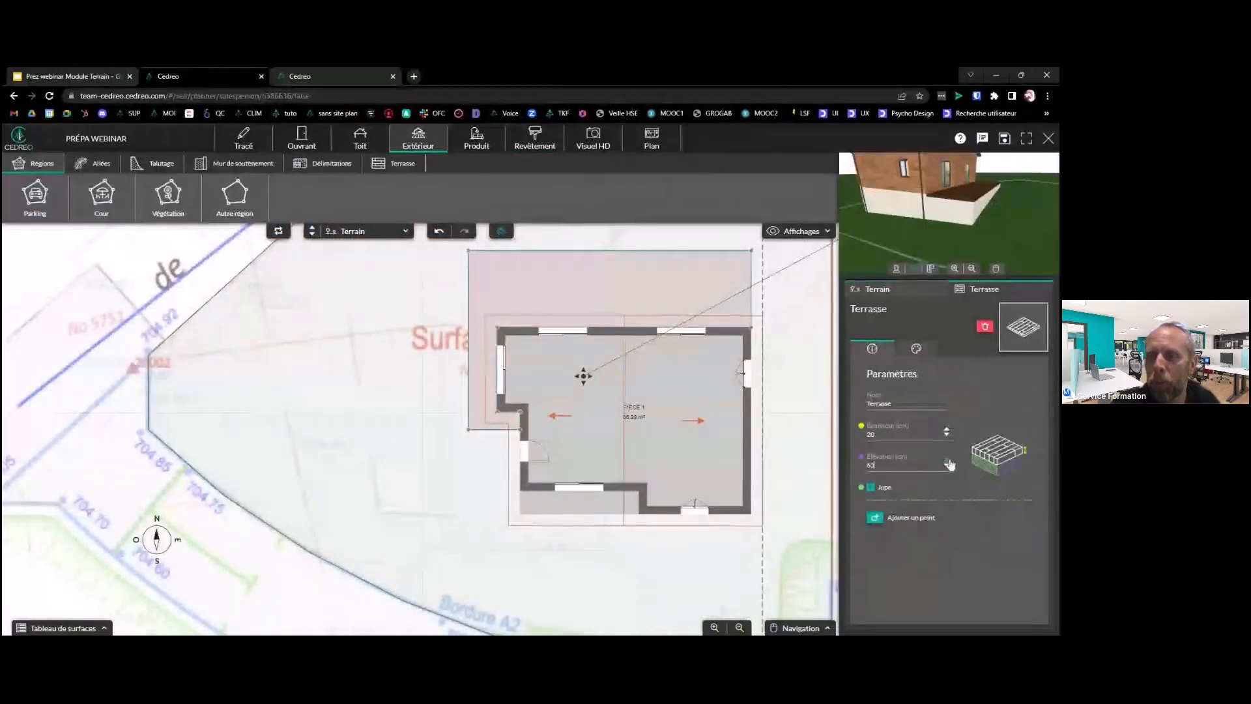
click(947, 460)
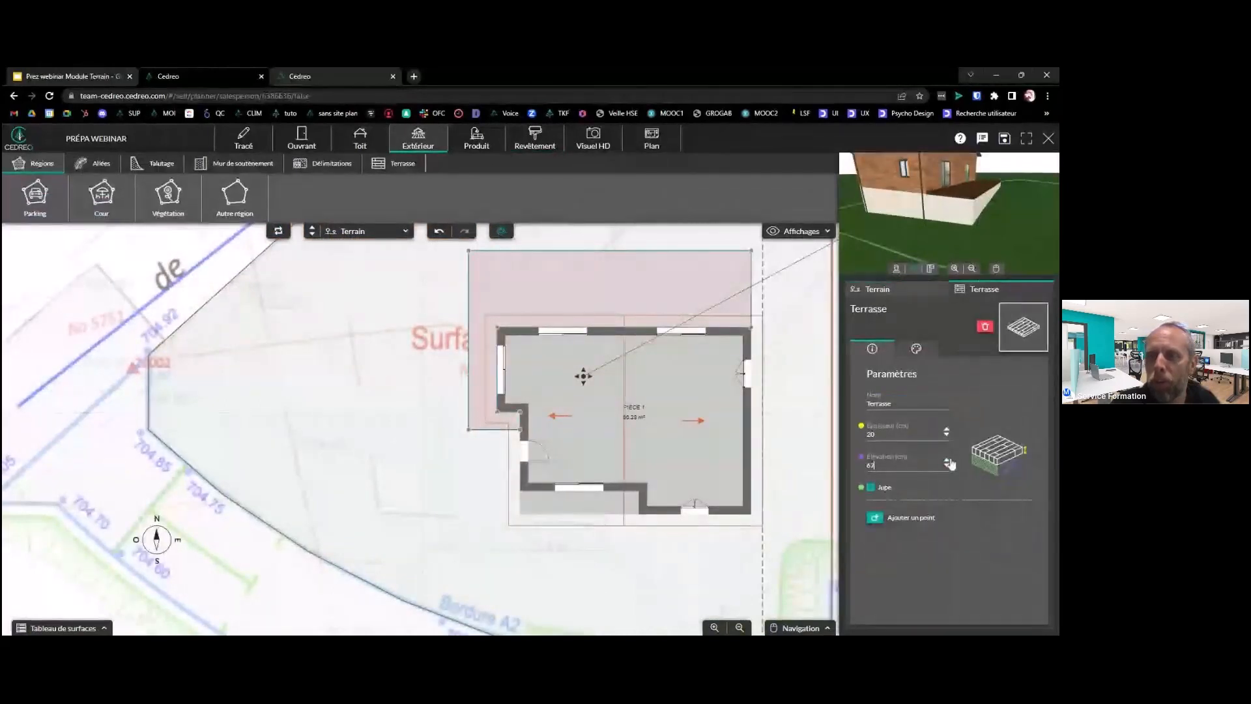
click(946, 435)
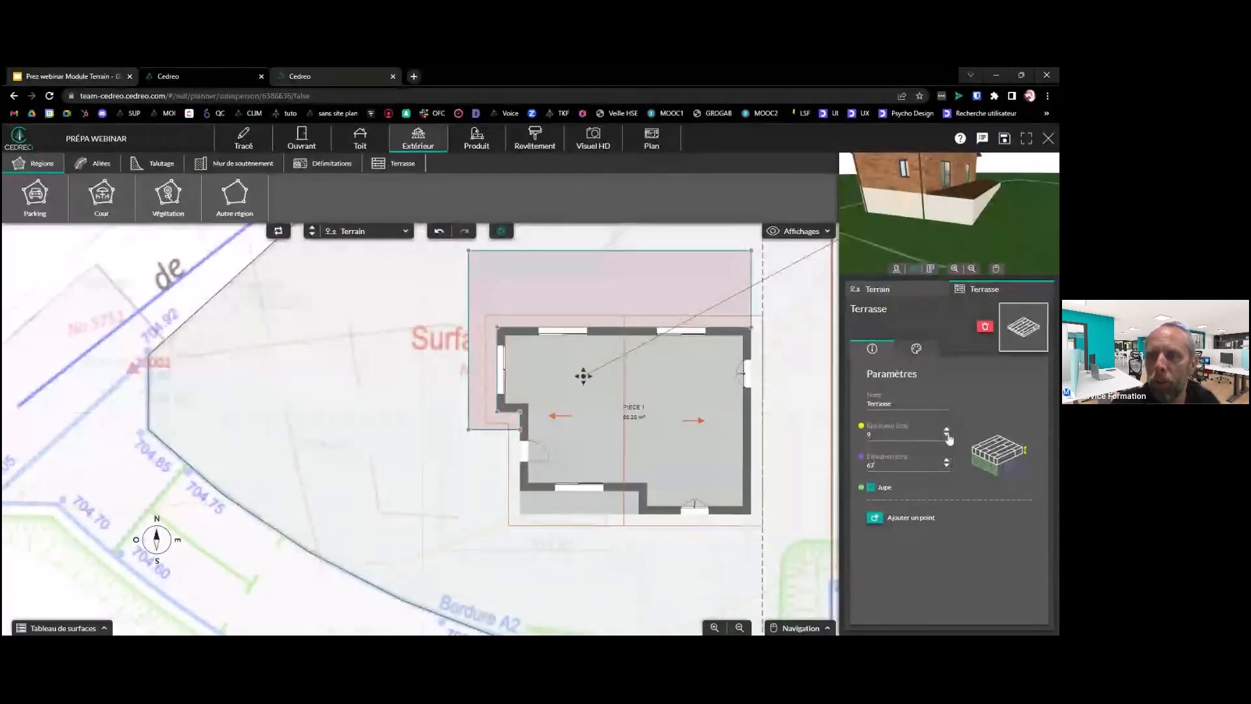
click(947, 435)
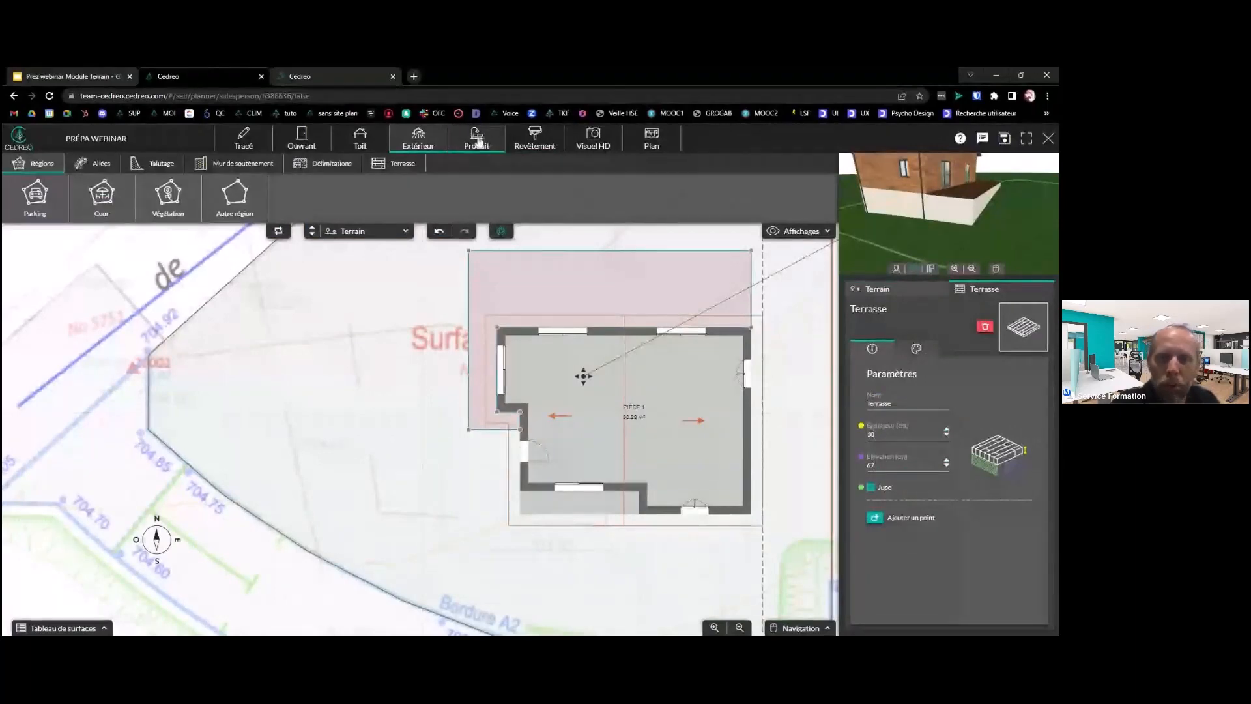
click(535, 138)
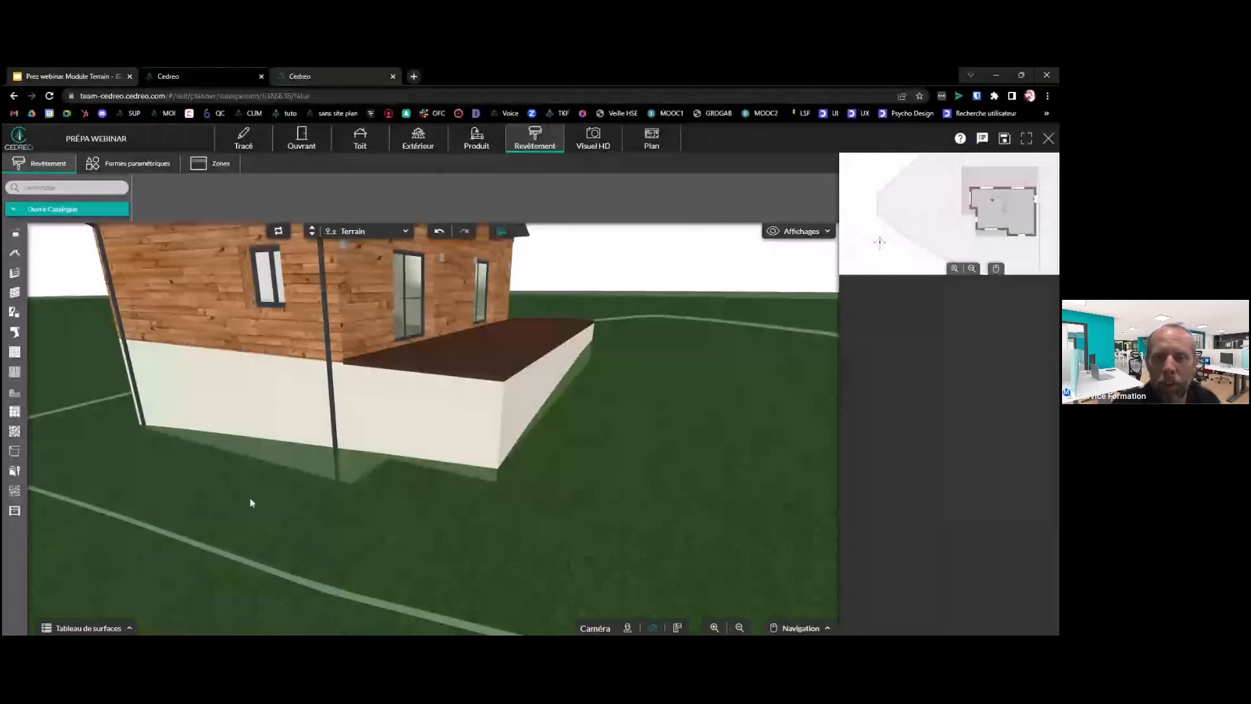
drag(235, 499, 364, 503)
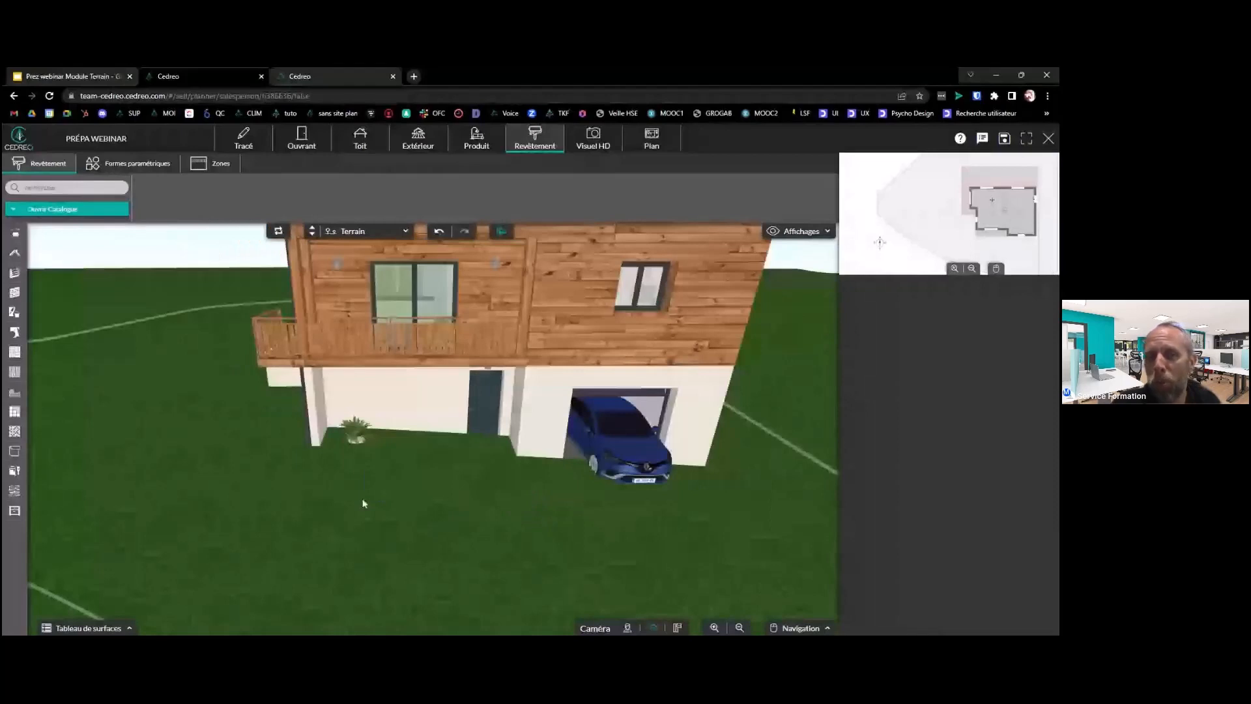
Examine the garage side of the house in 3D and the region and path types available for the exterior
drag(363, 502, 364, 497)
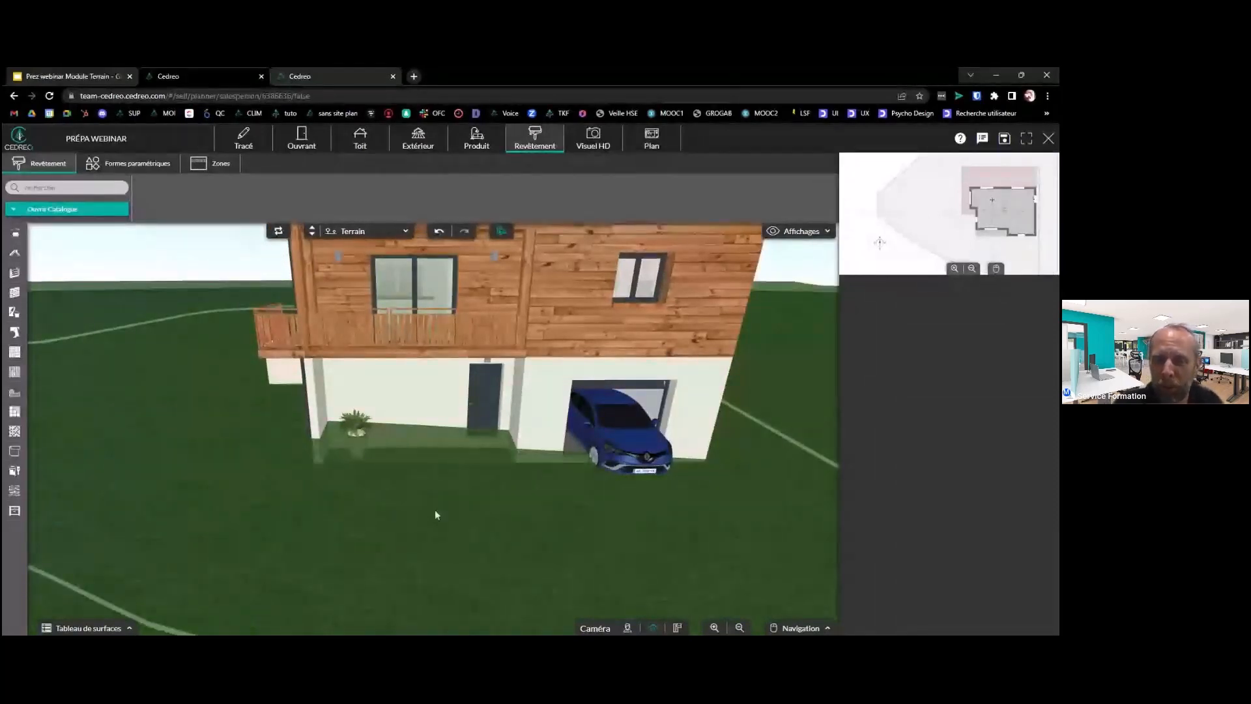
drag(456, 506, 589, 508)
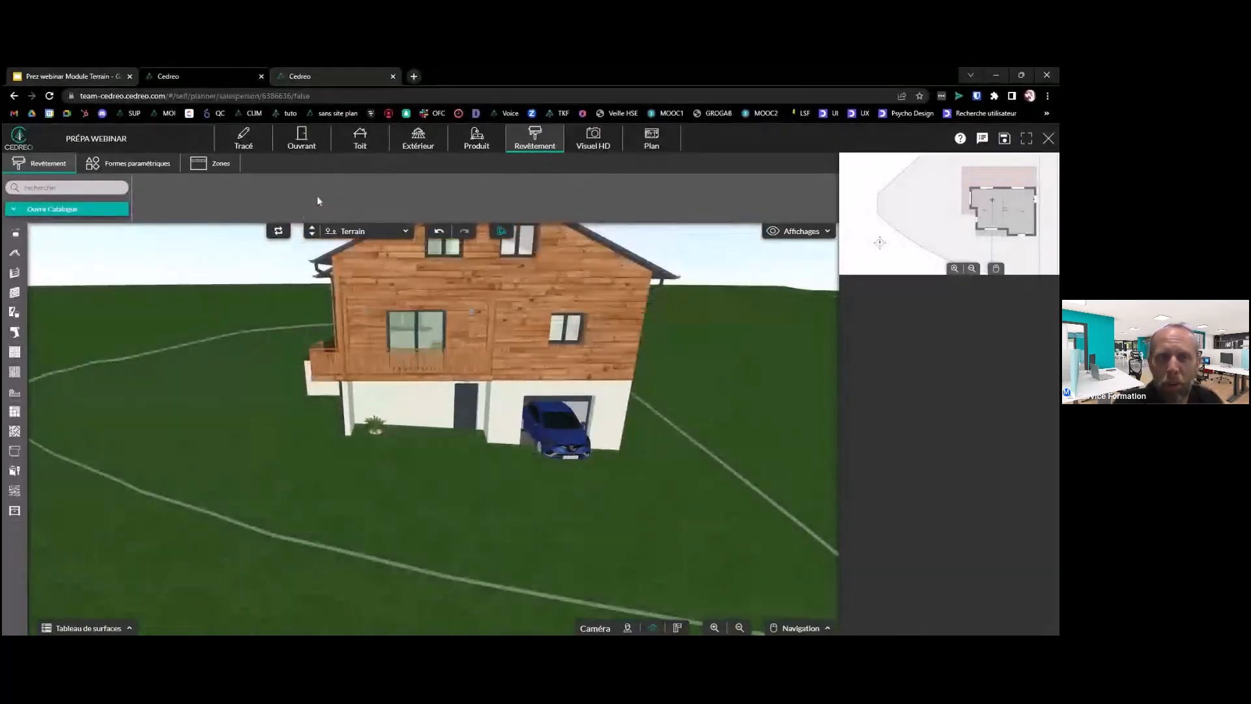
click(404, 151)
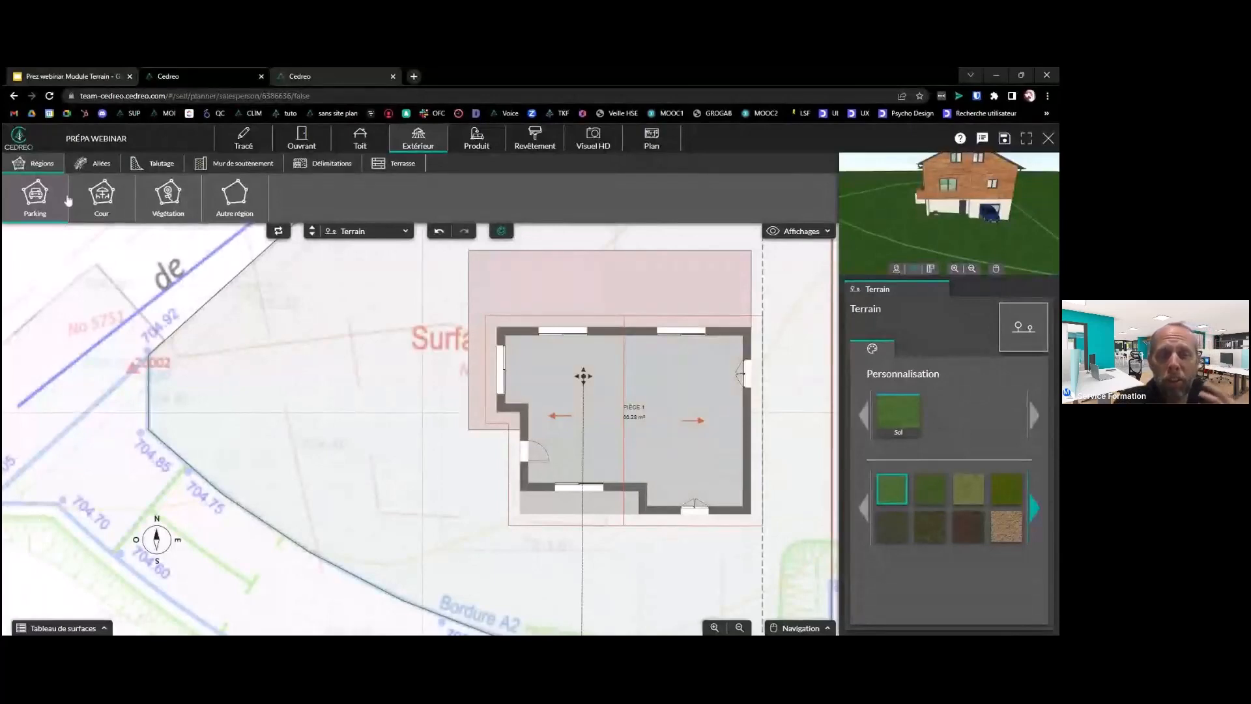
click(98, 166)
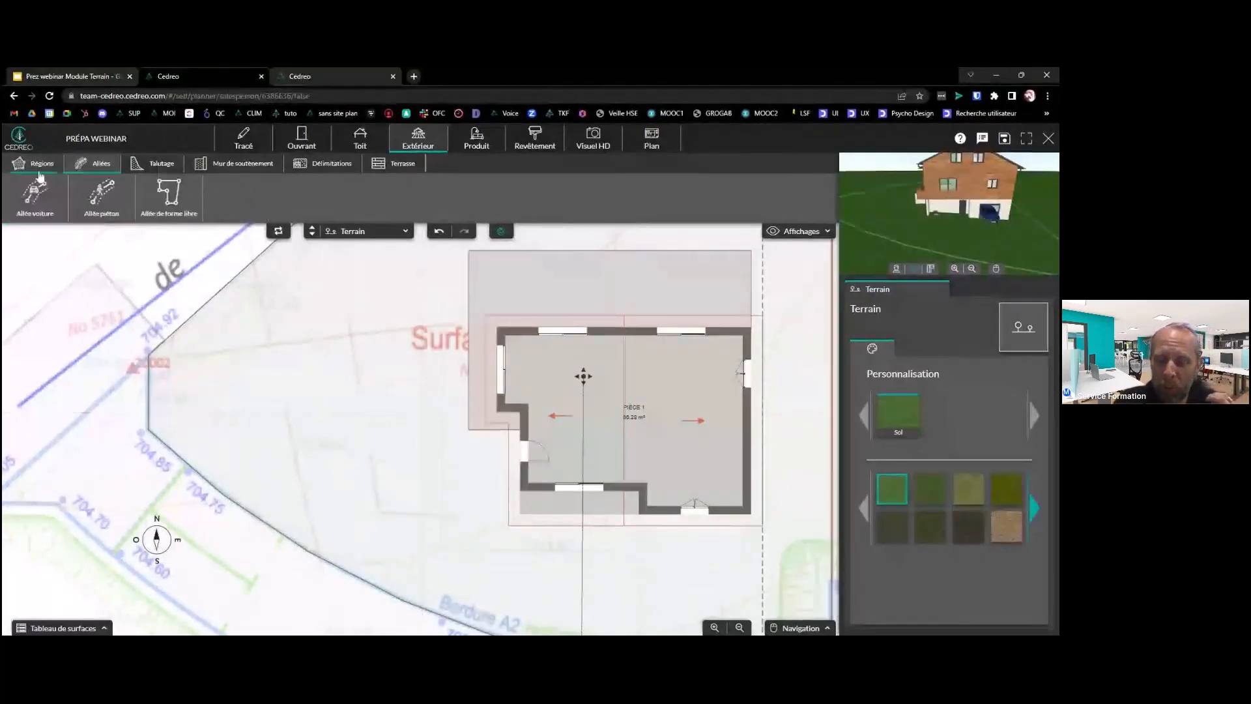
click(37, 171)
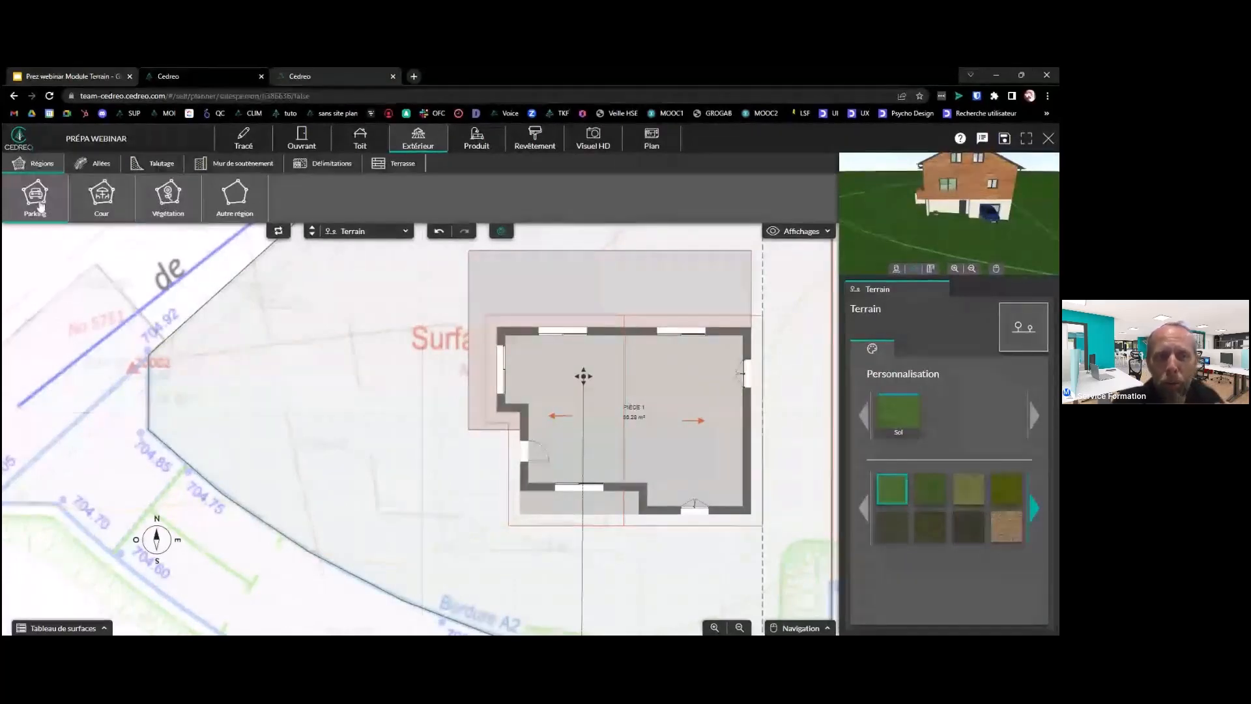
click(169, 212)
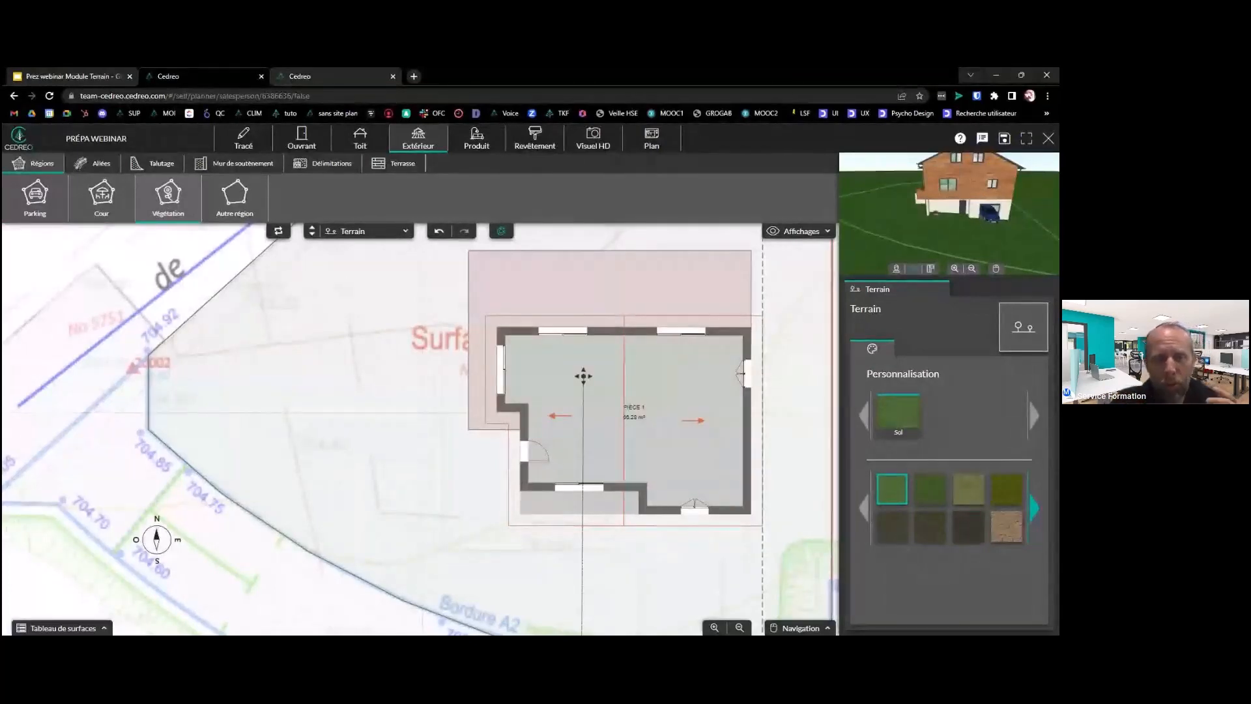
click(87, 204)
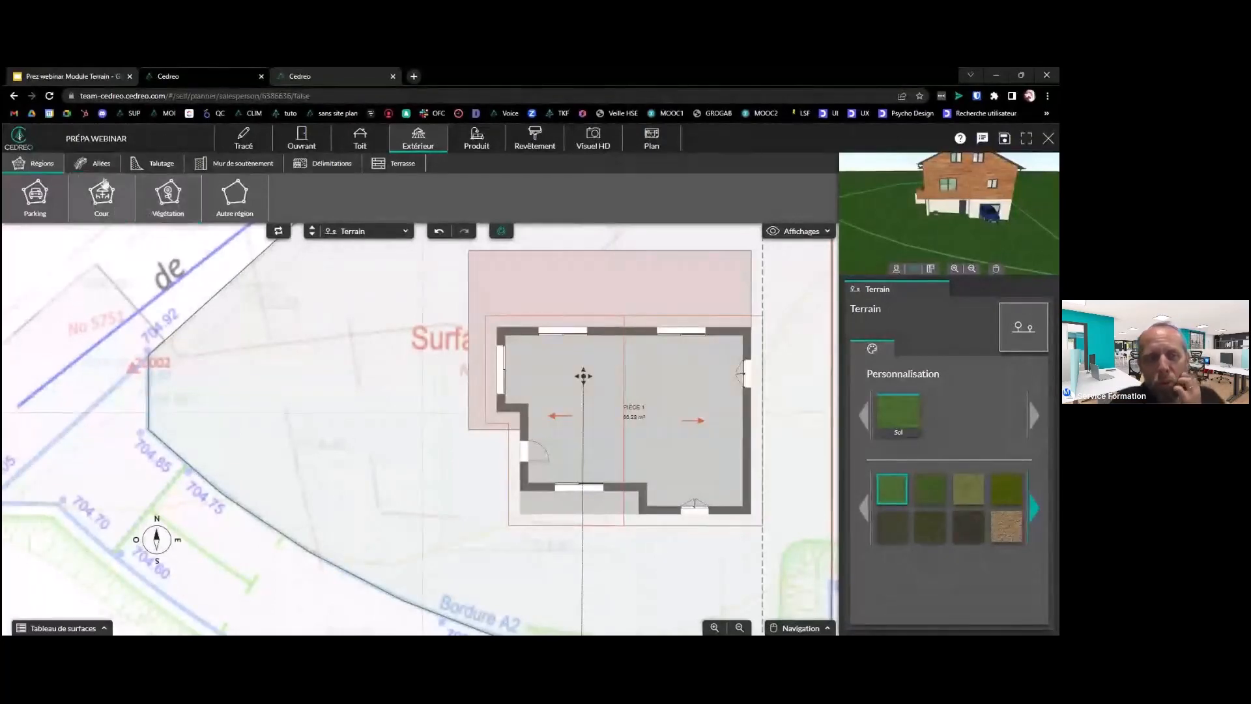
click(58, 207)
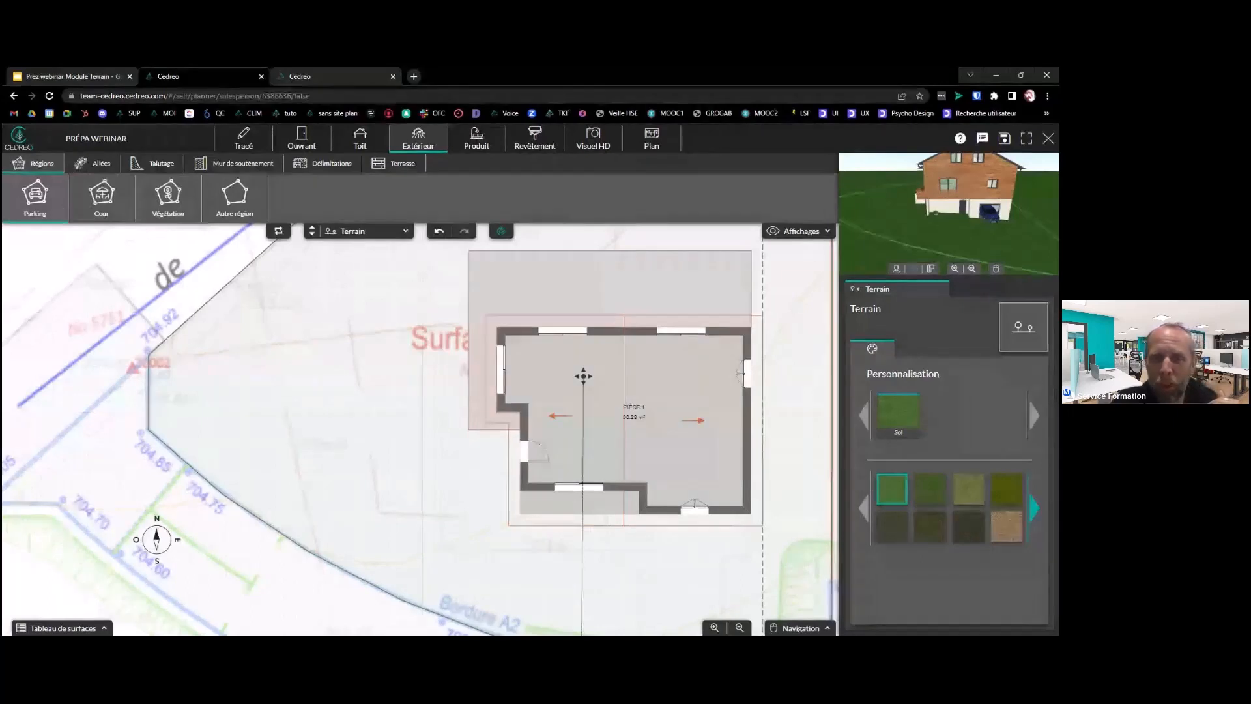
click(58, 210)
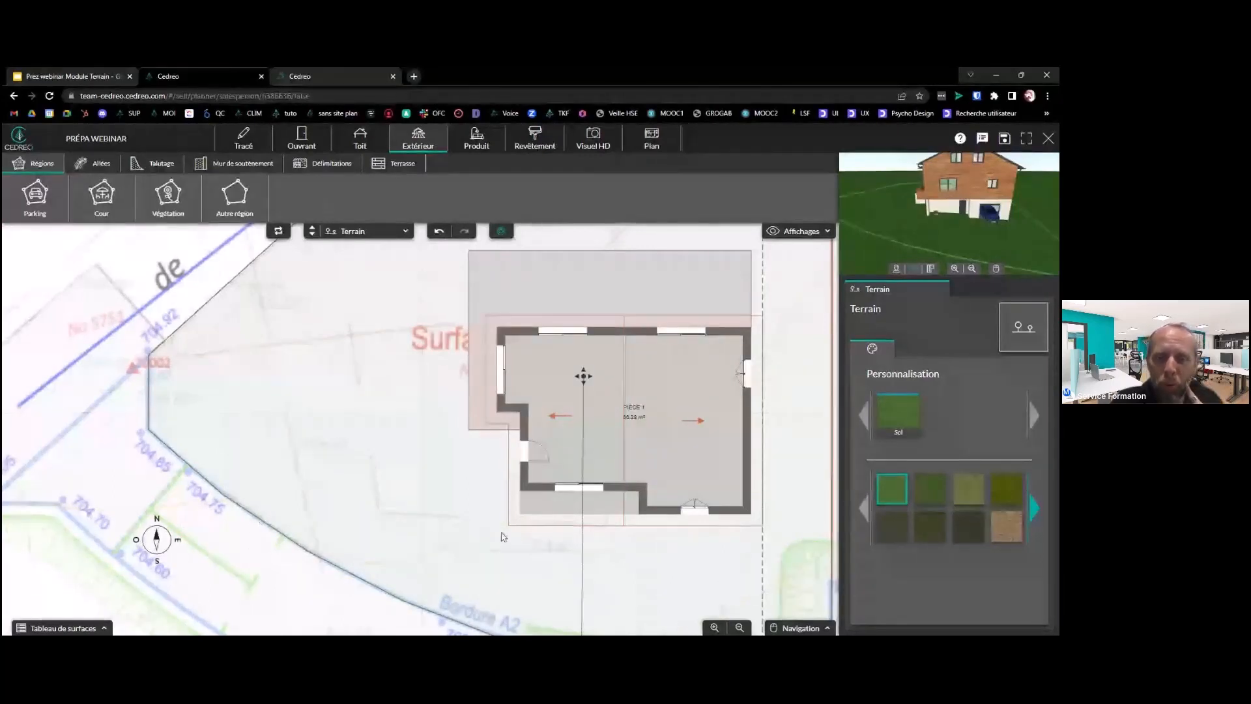
Draw a courtyard (Cour) region from the entrance porch past the garage down to the parcel's south boundary, and straighten its west driveway edge
scroll(506, 521, down, 2)
drag(512, 506, 456, 416)
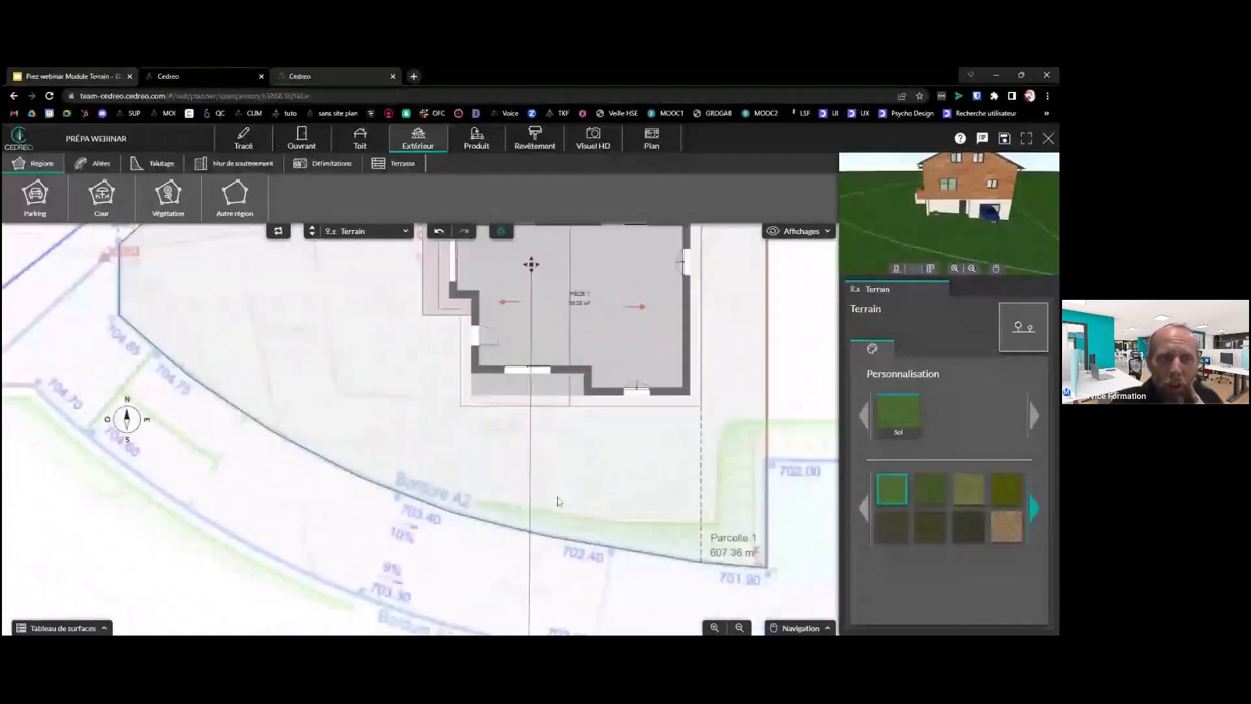
drag(608, 486, 604, 506)
click(110, 200)
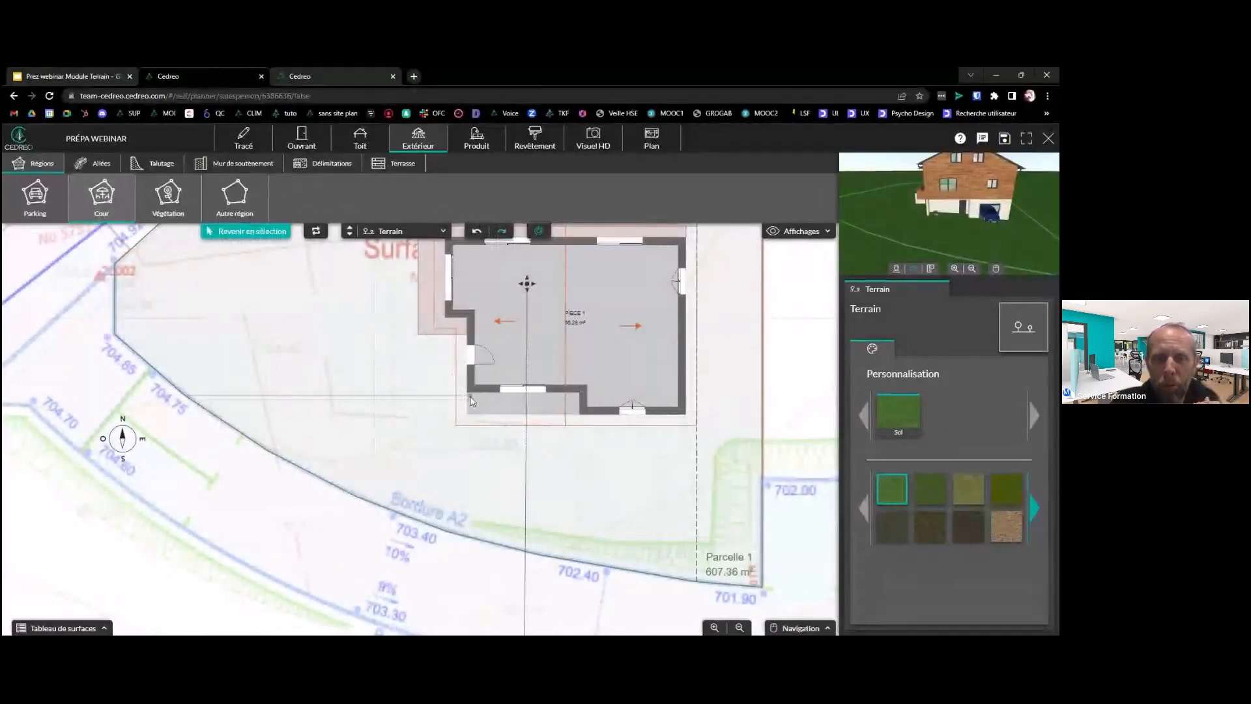
click(470, 395)
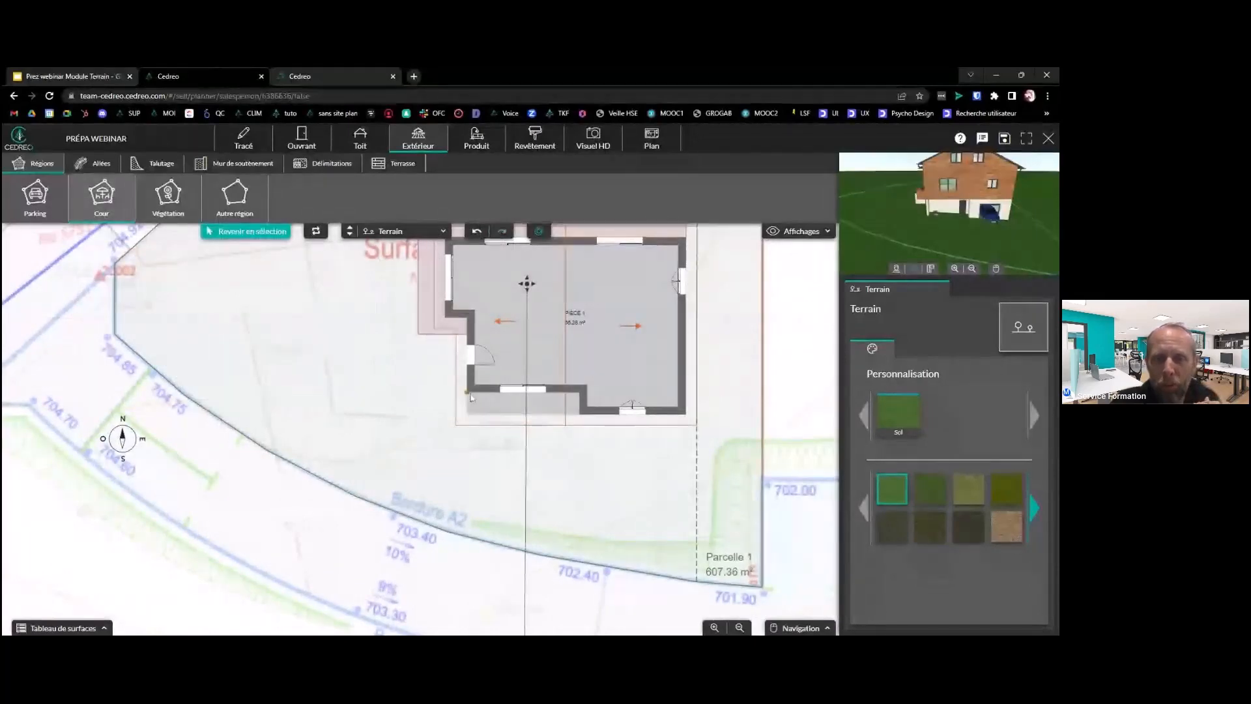
click(467, 442)
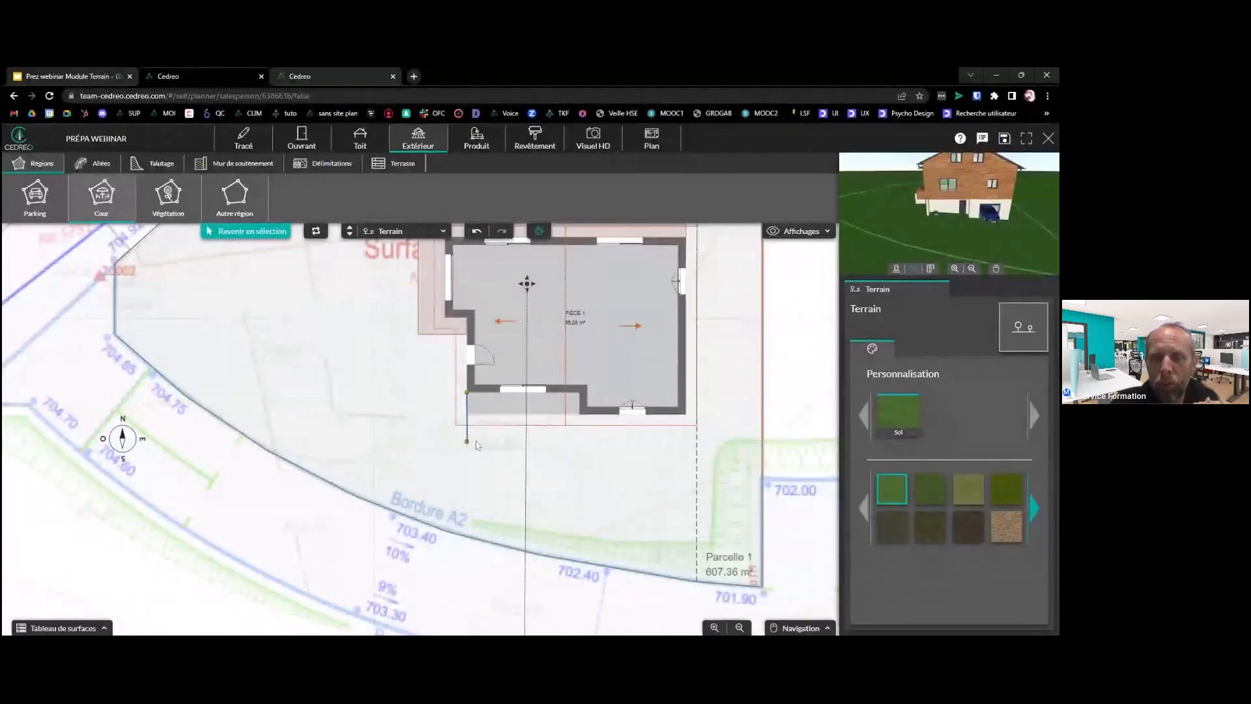
click(574, 442)
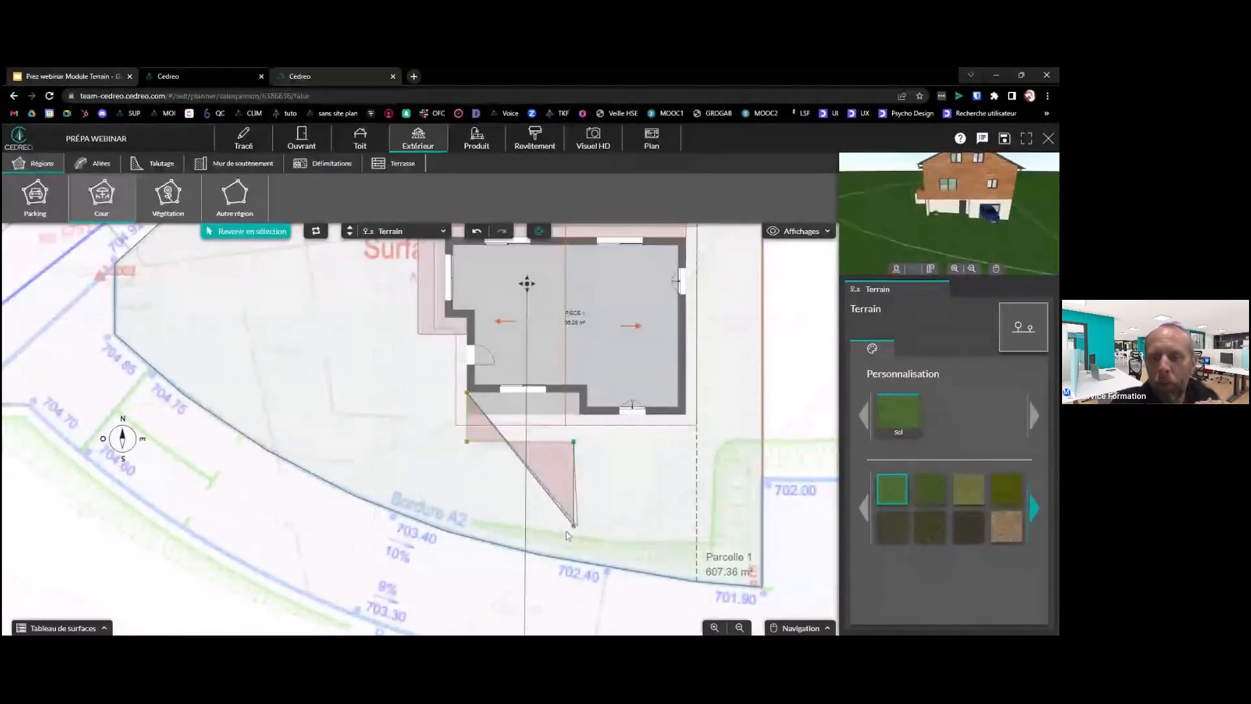
click(579, 560)
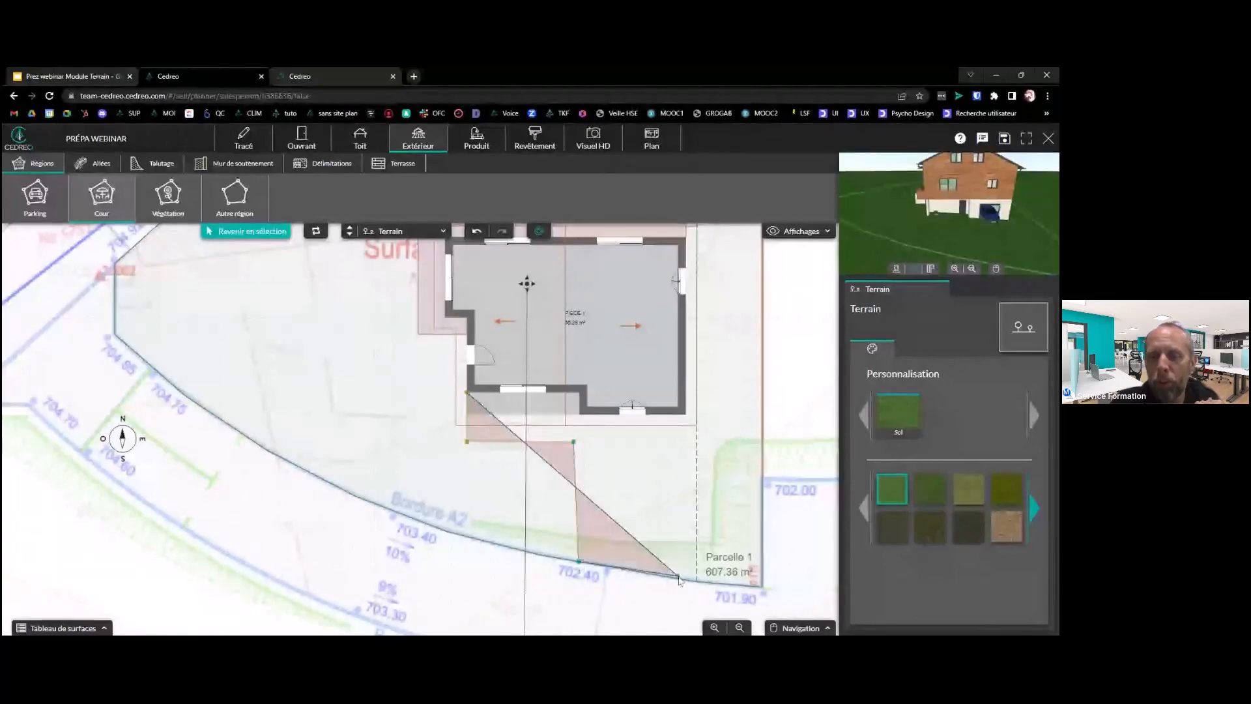
click(686, 579)
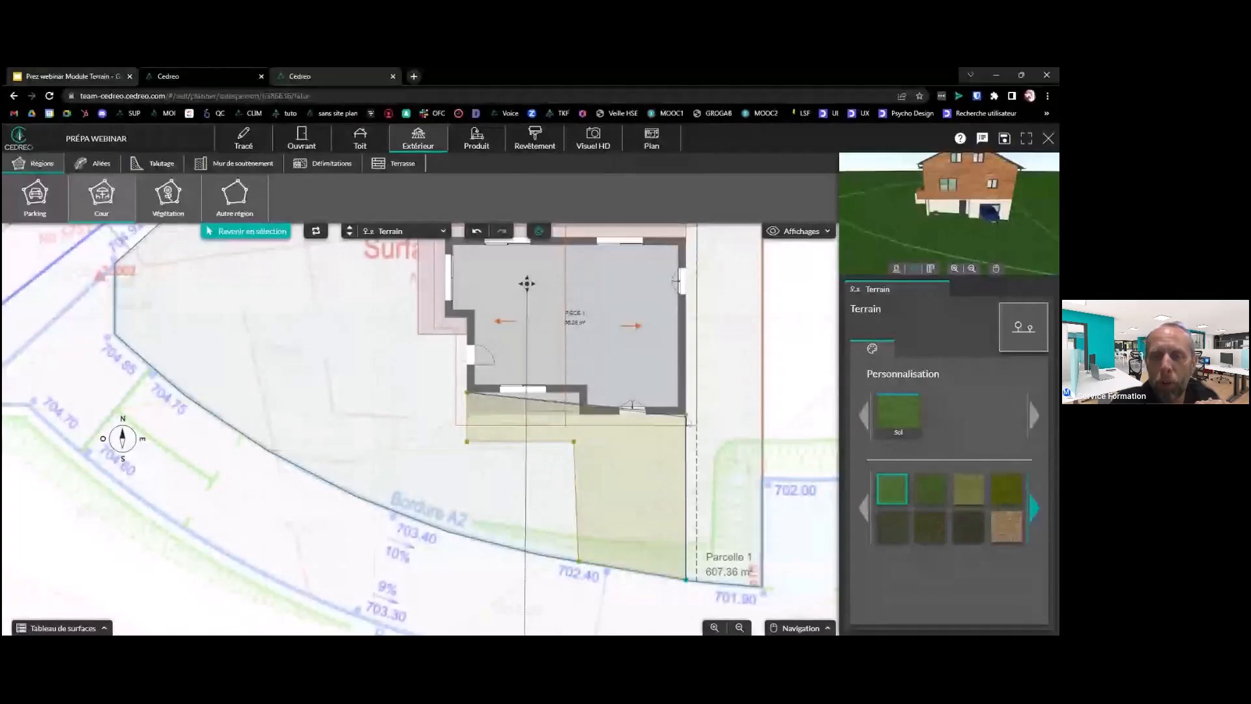
double_click(686, 415)
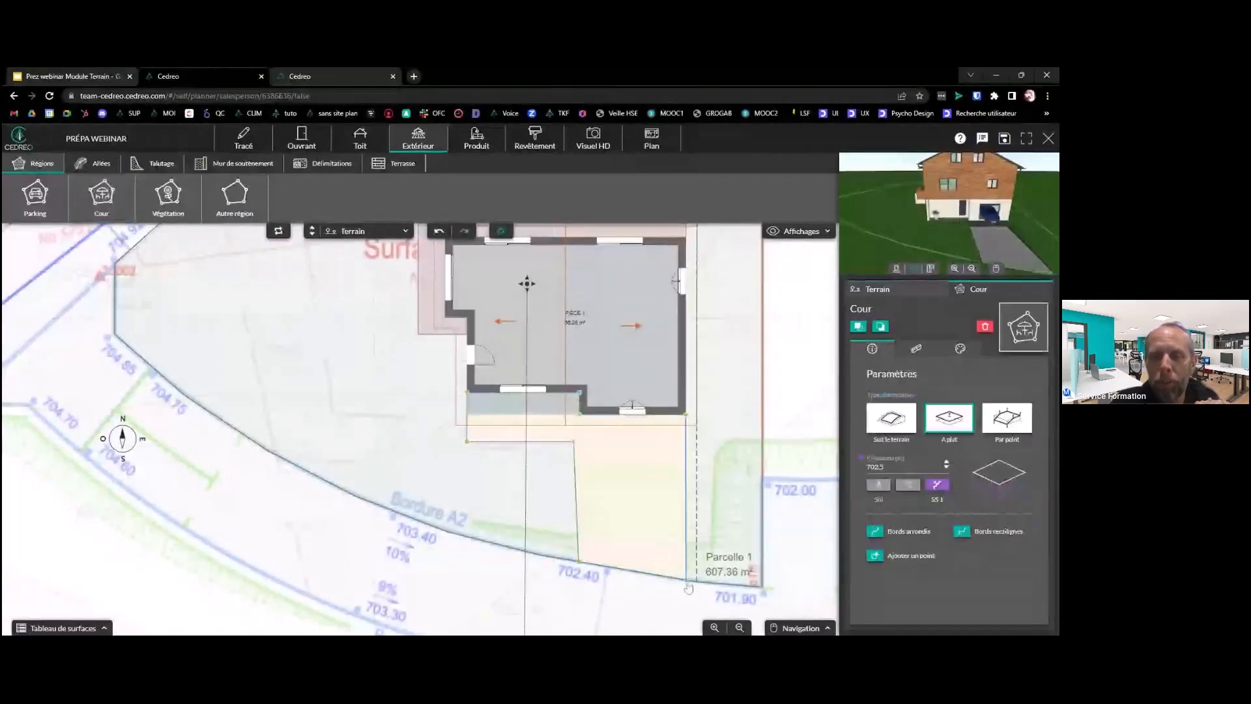
click(578, 561)
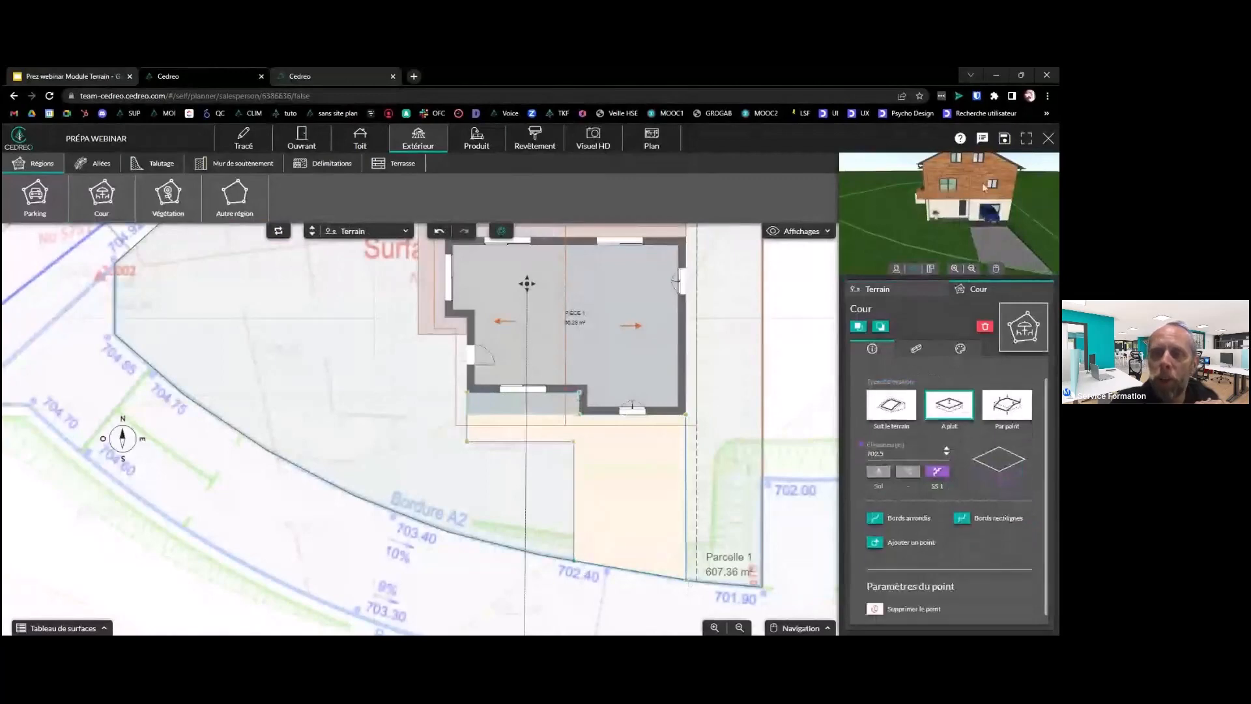
Inspect the courtyard in front of the garage and entrance from several angles in 3D
scroll(949, 214, up, 3)
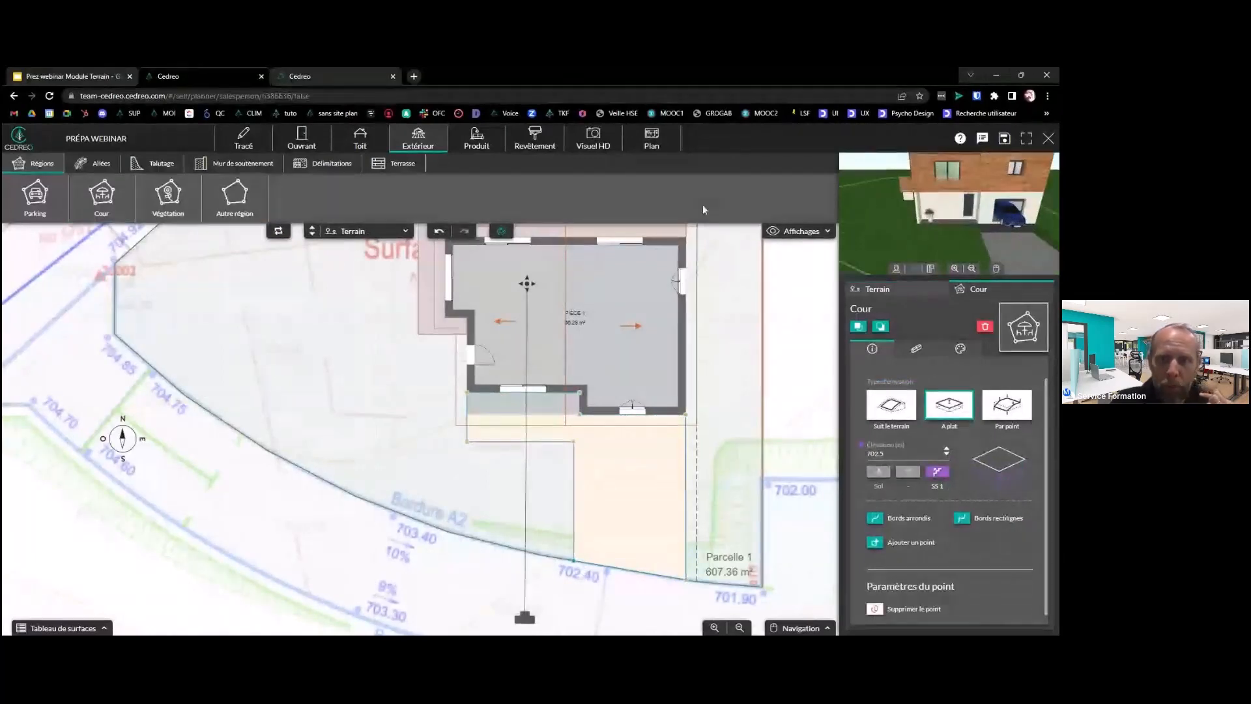
click(482, 146)
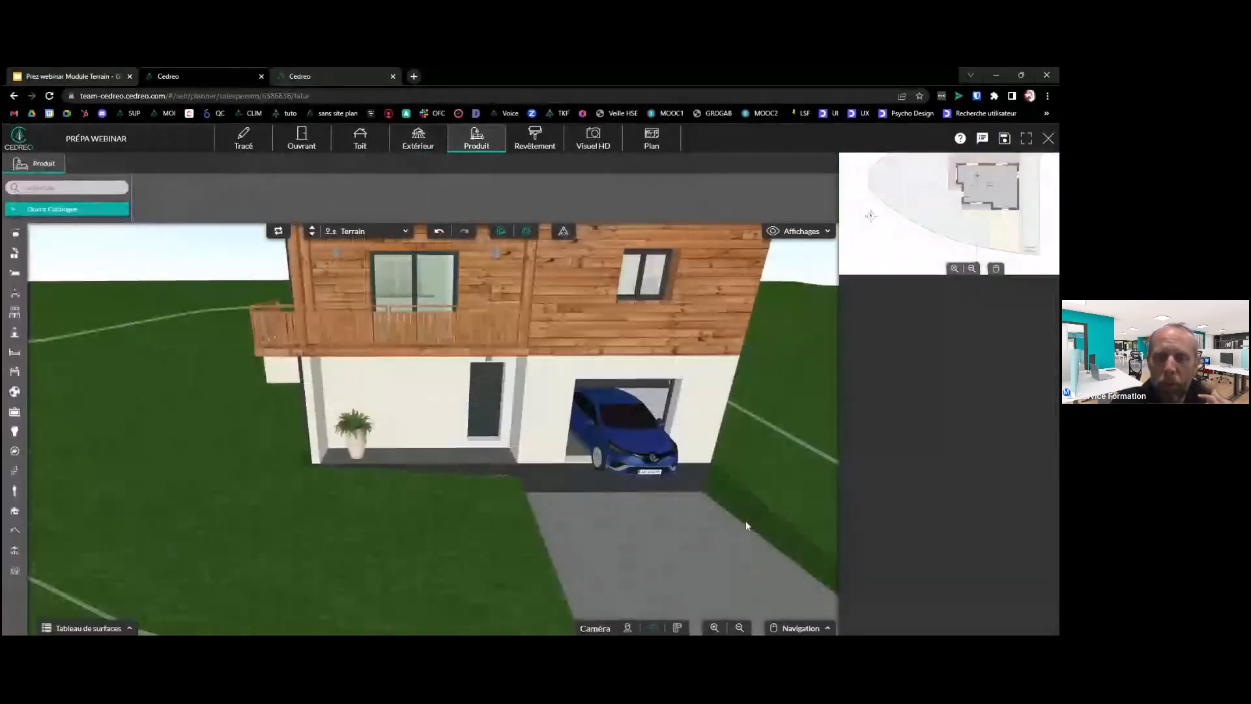
drag(745, 521, 624, 503)
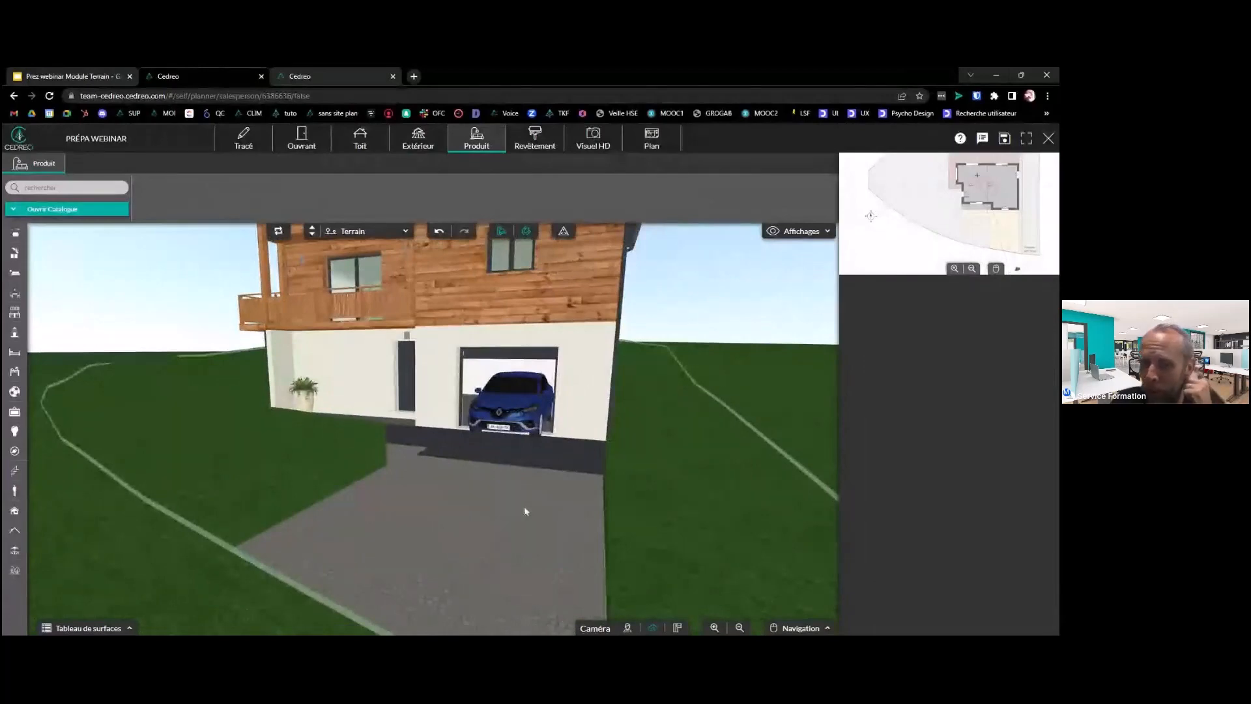
drag(495, 495, 538, 463)
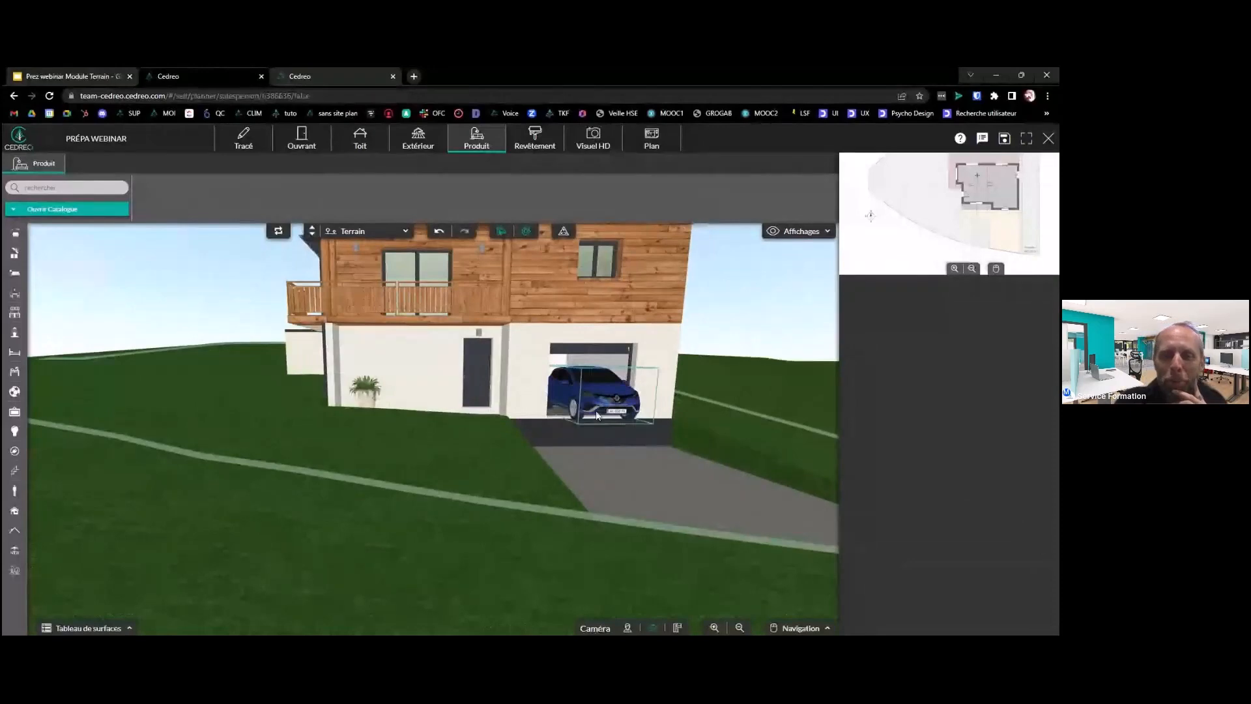
drag(597, 415, 564, 518)
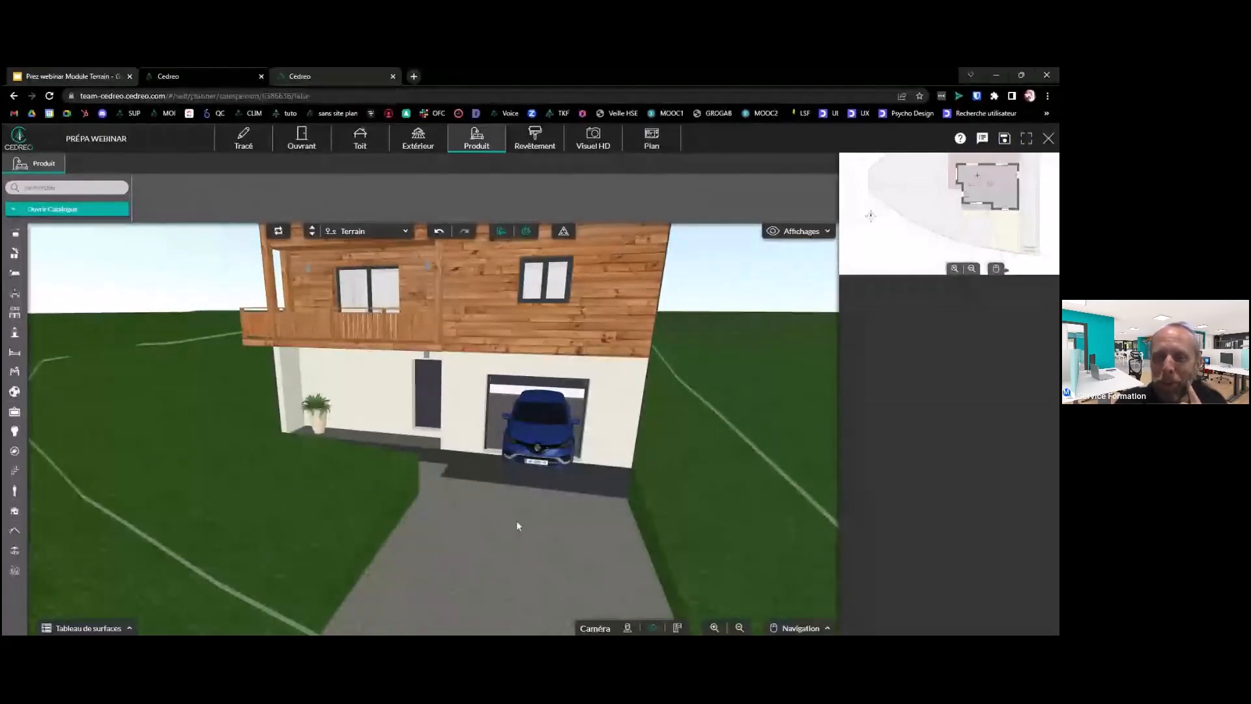
Switch the courtyard to per-point elevation (Par point) and disable automatic elevation for its point at the house's southeast corner
click(418, 138)
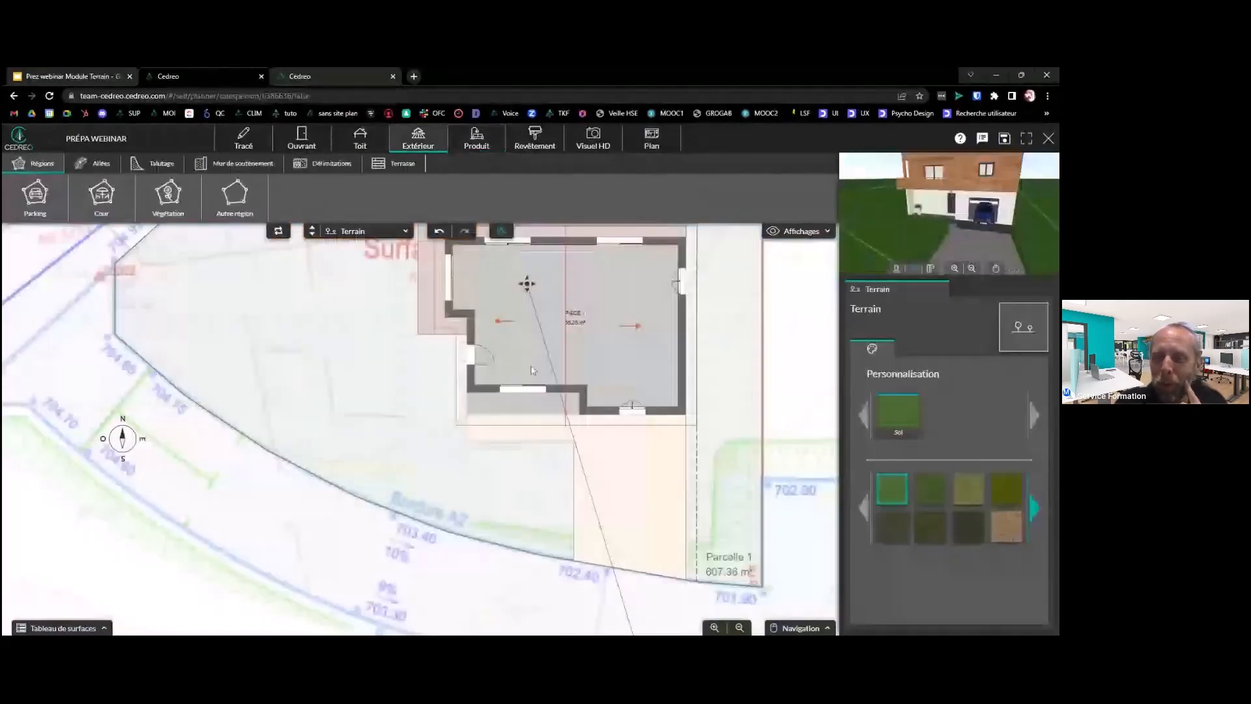
scroll(577, 483, up, 1)
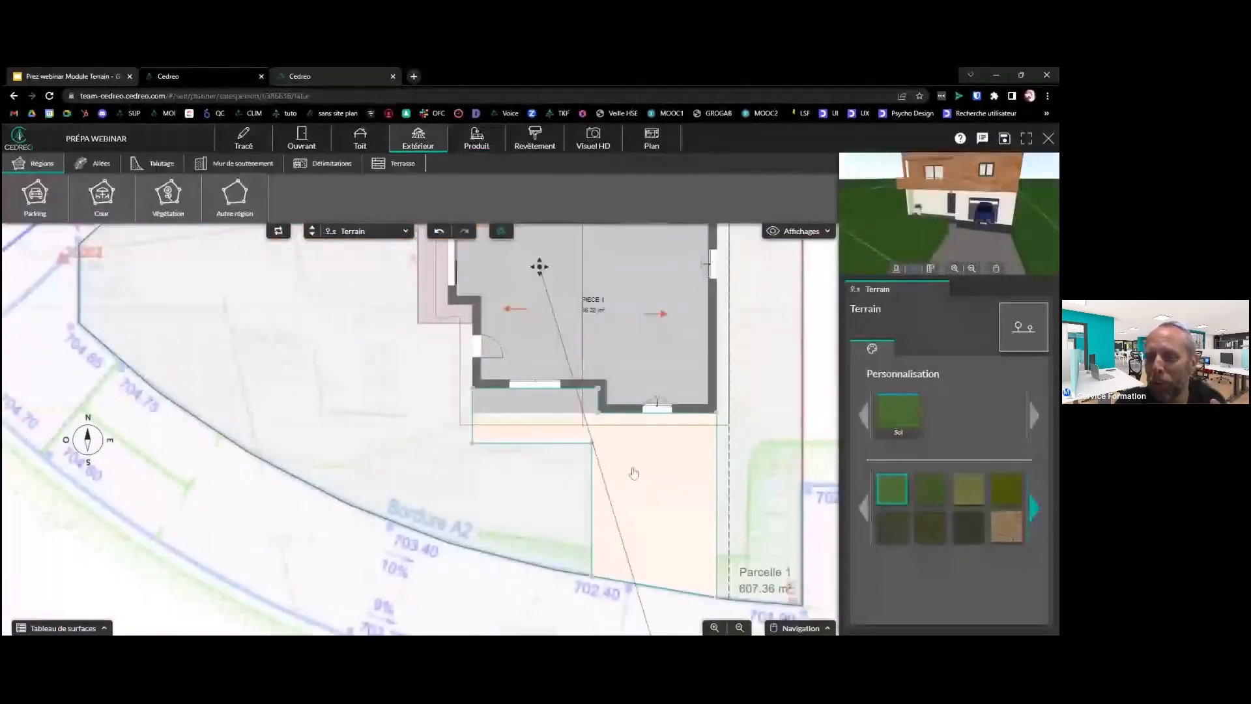
click(634, 473)
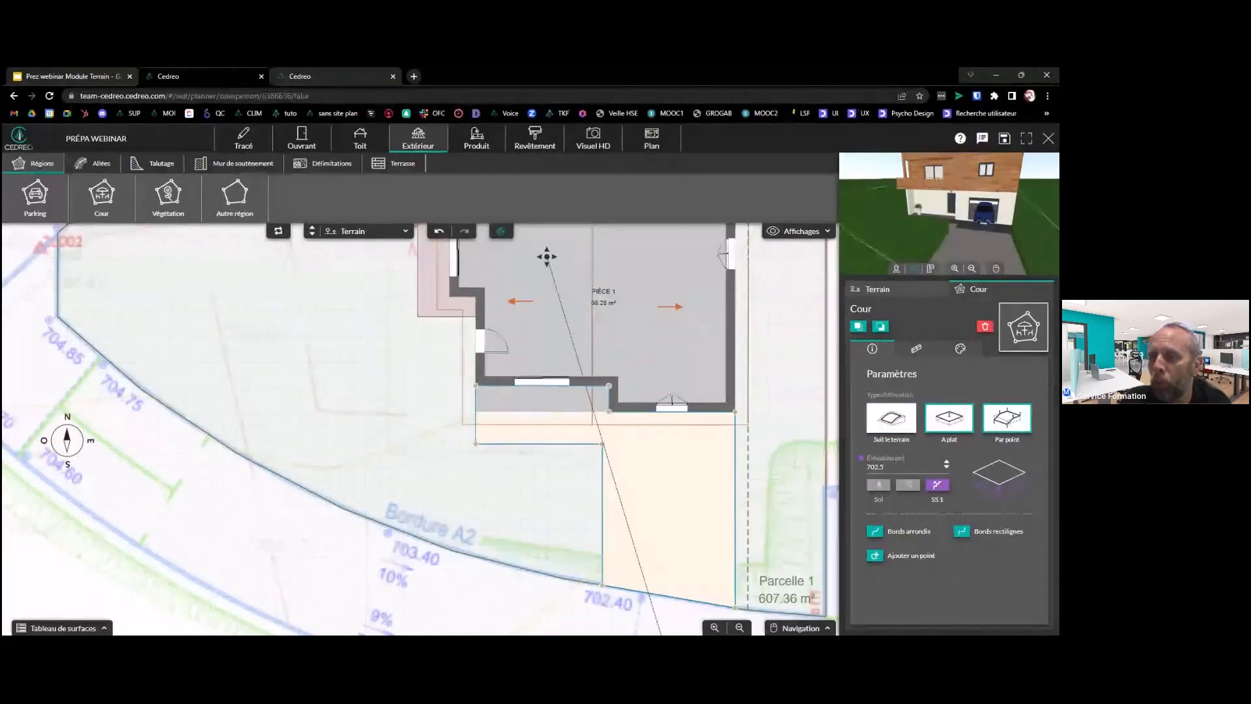
click(1007, 419)
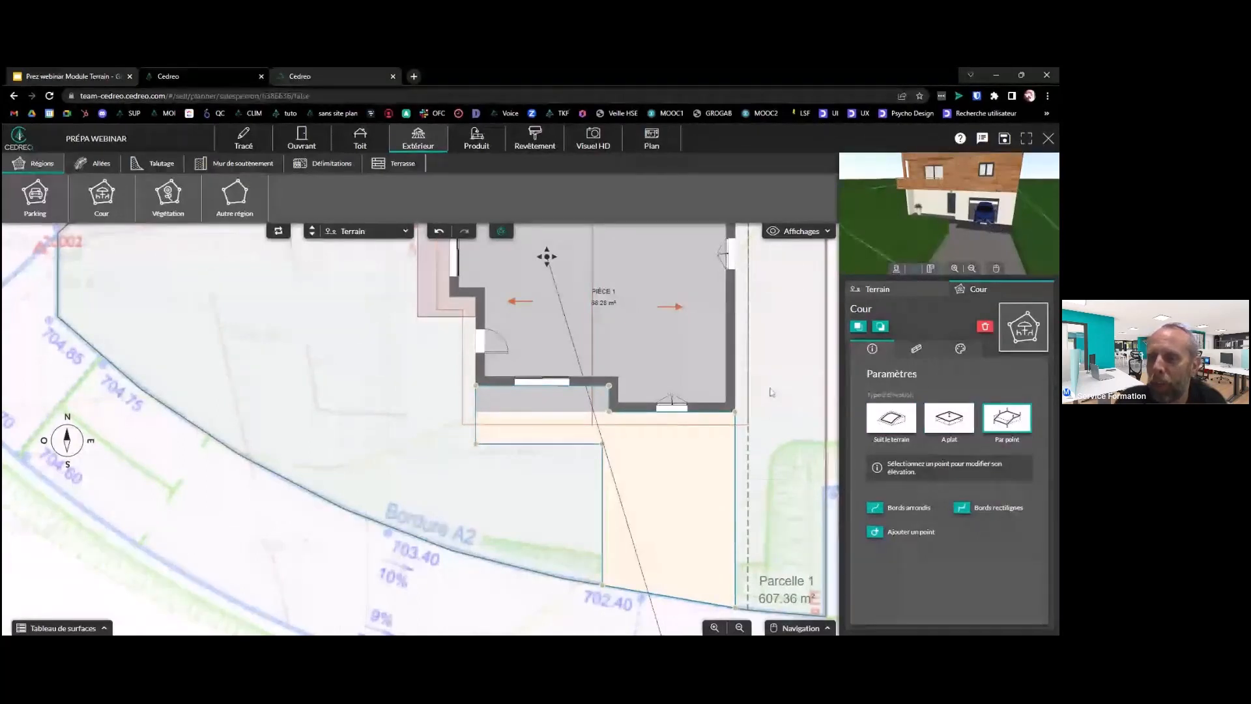
click(735, 412)
scroll(992, 440, down, 1)
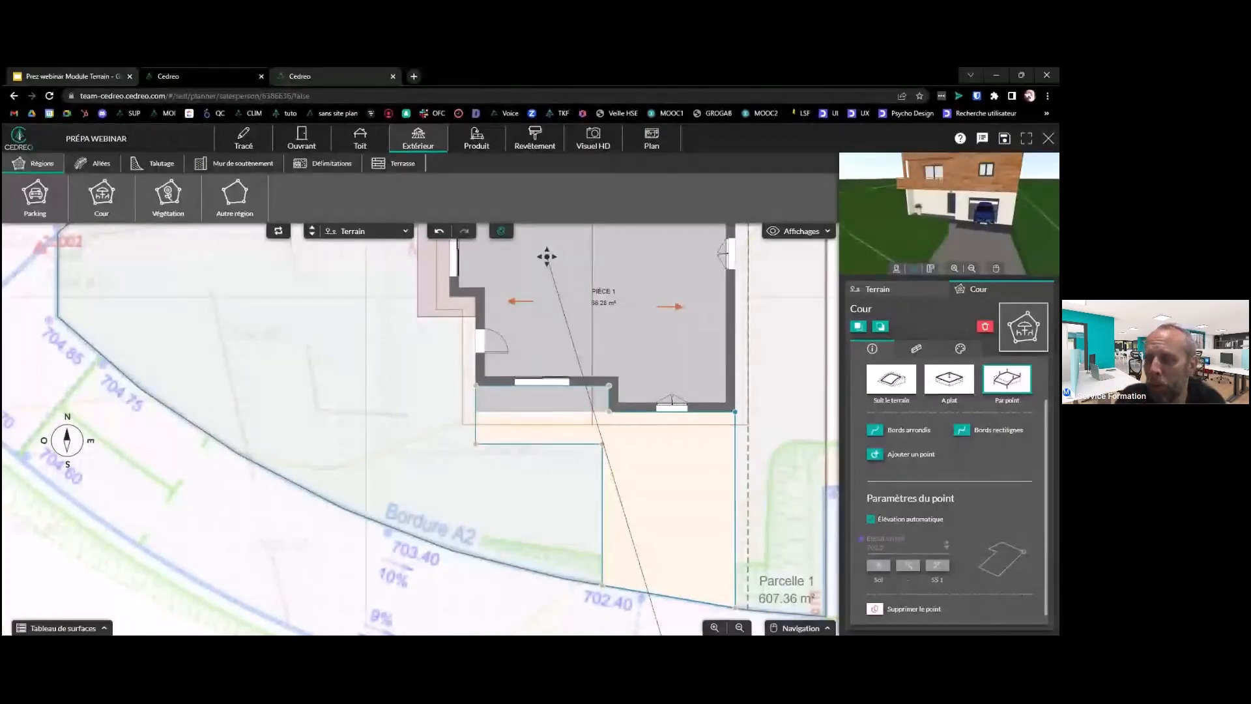
click(872, 519)
click(873, 519)
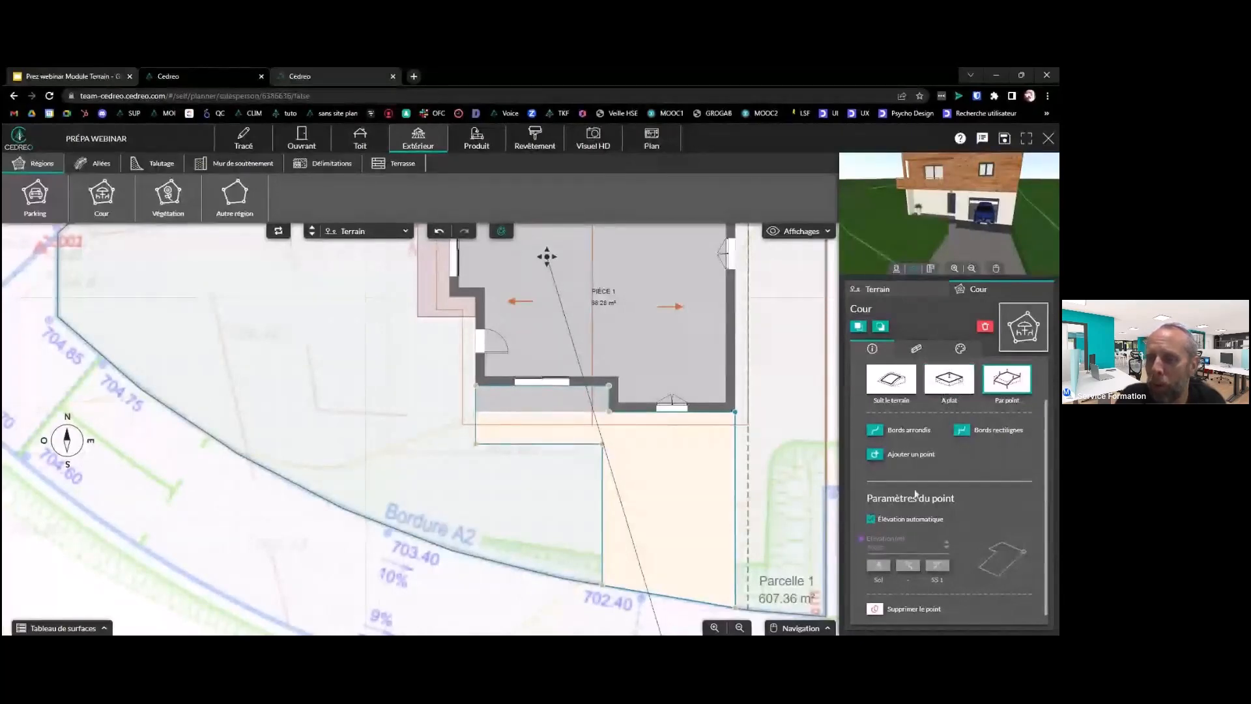
click(872, 520)
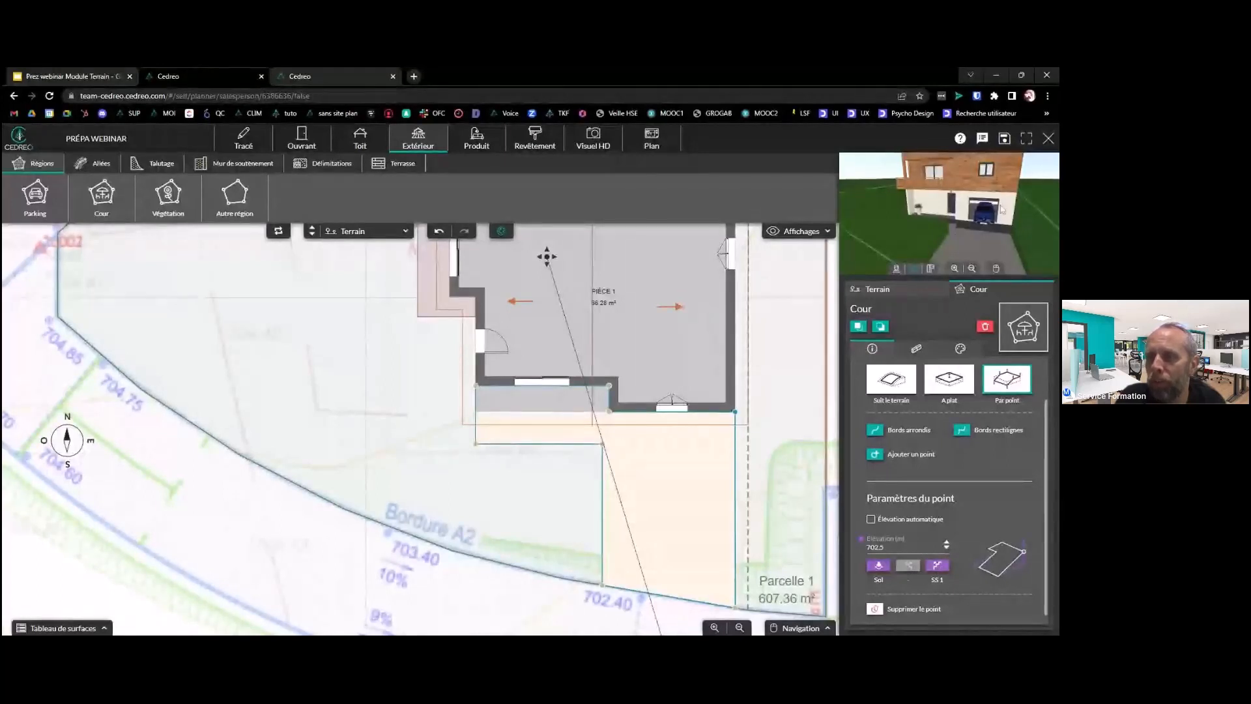
Align the courtyard point at the house's southeast corner with the SS 1 level, and fine-tune its elevation to 703.34 m
click(937, 565)
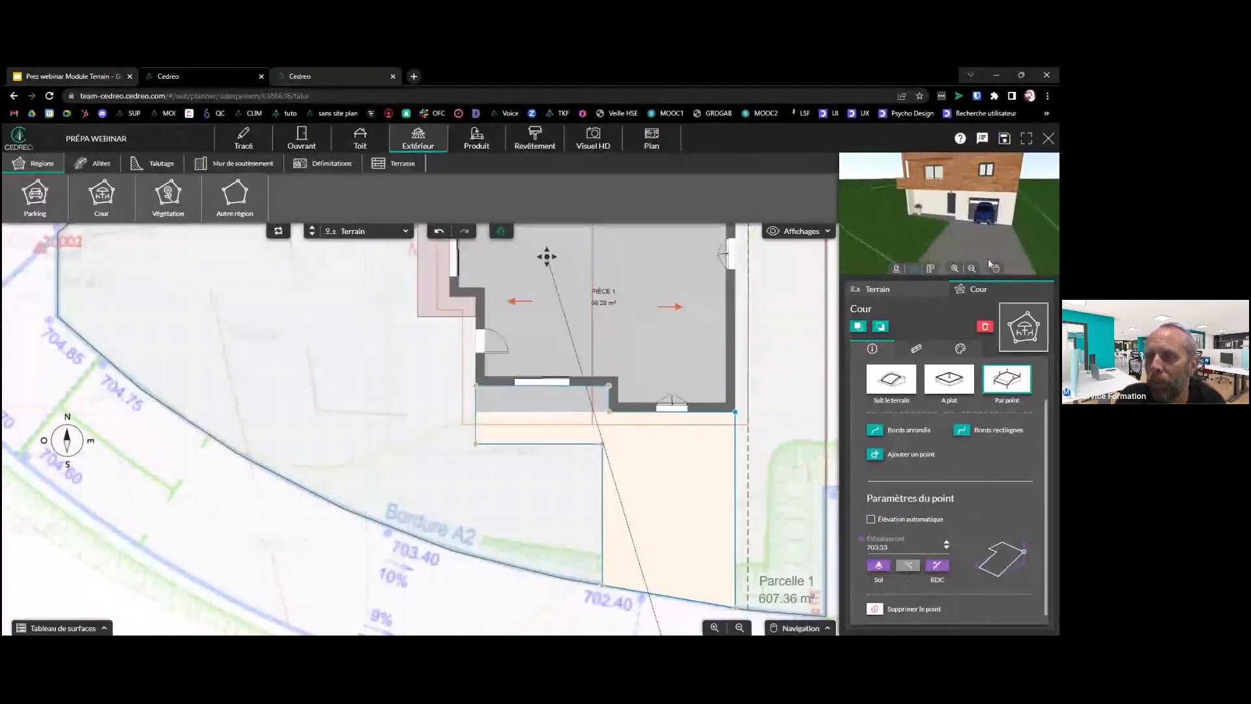
scroll(1004, 245, up, 3)
scroll(1004, 245, up, 5)
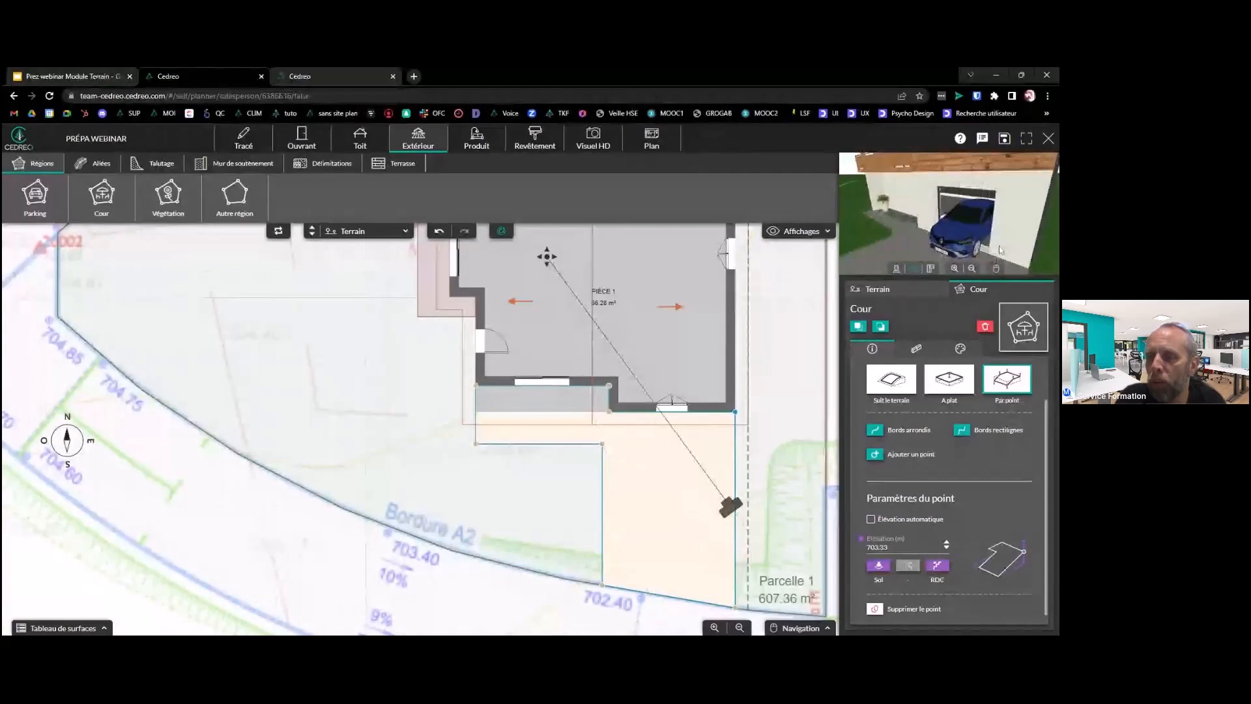
click(947, 544)
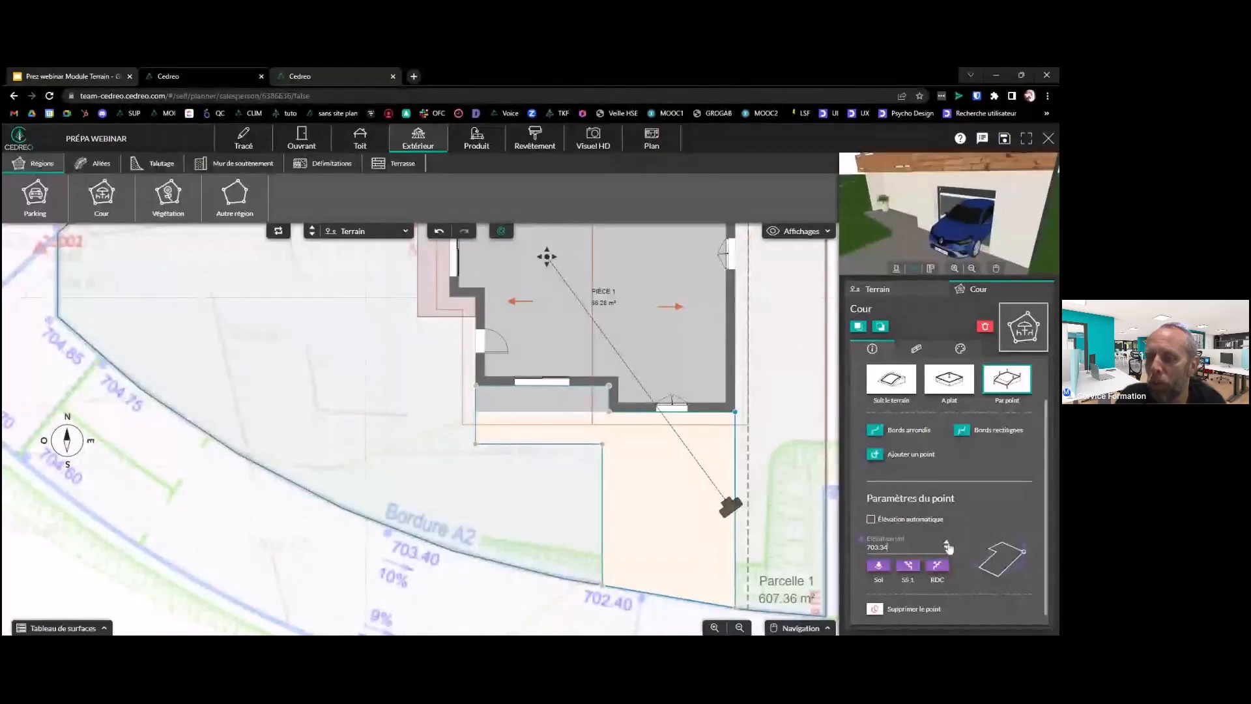
click(948, 548)
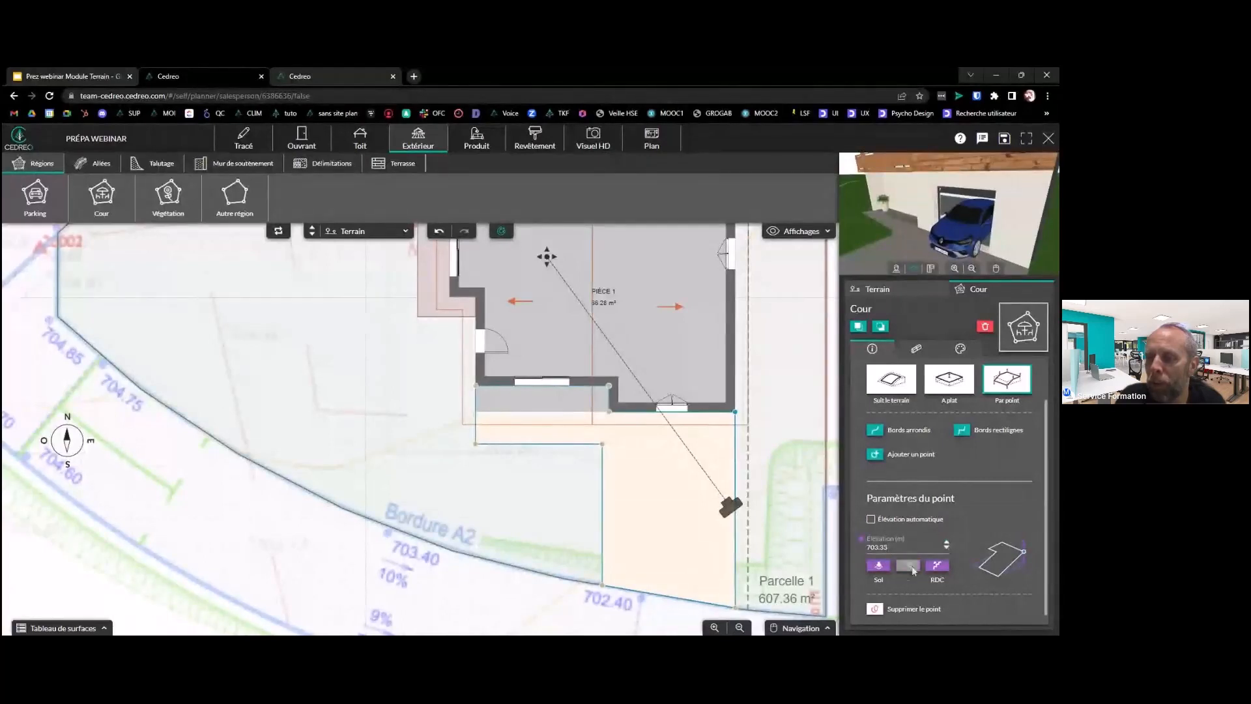
click(948, 549)
click(947, 544)
click(948, 544)
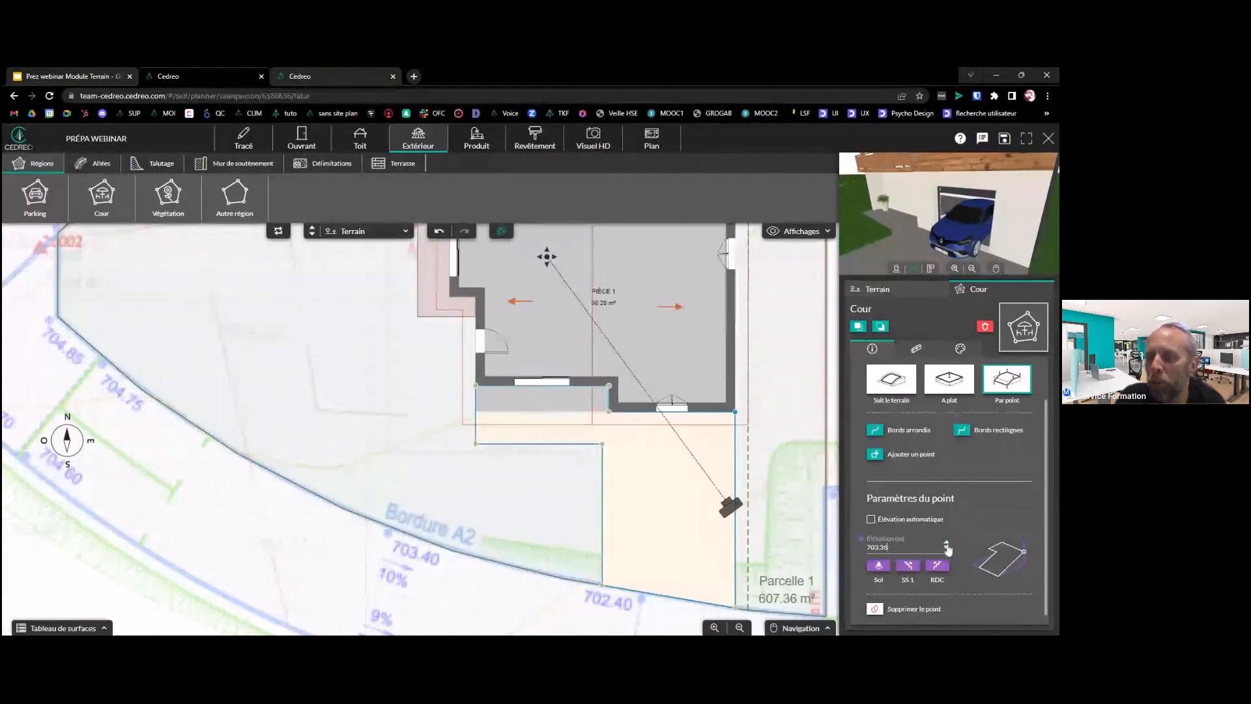
click(947, 550)
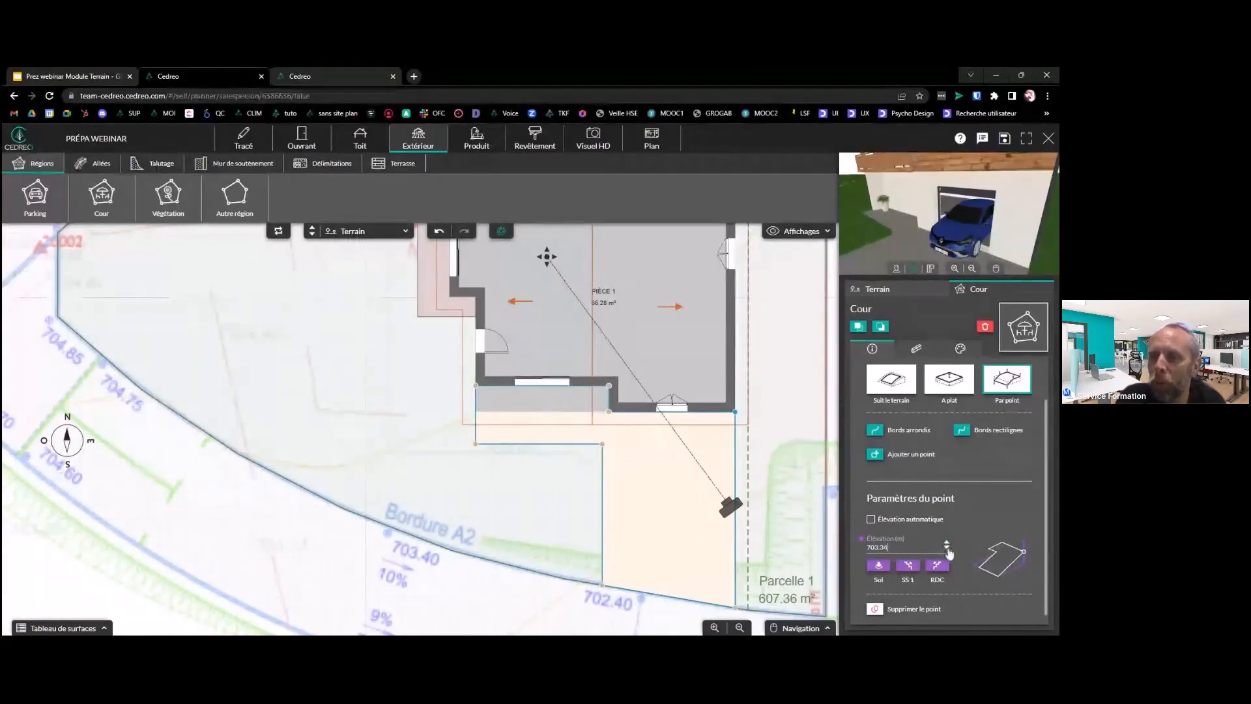
scroll(904, 225, down, 2)
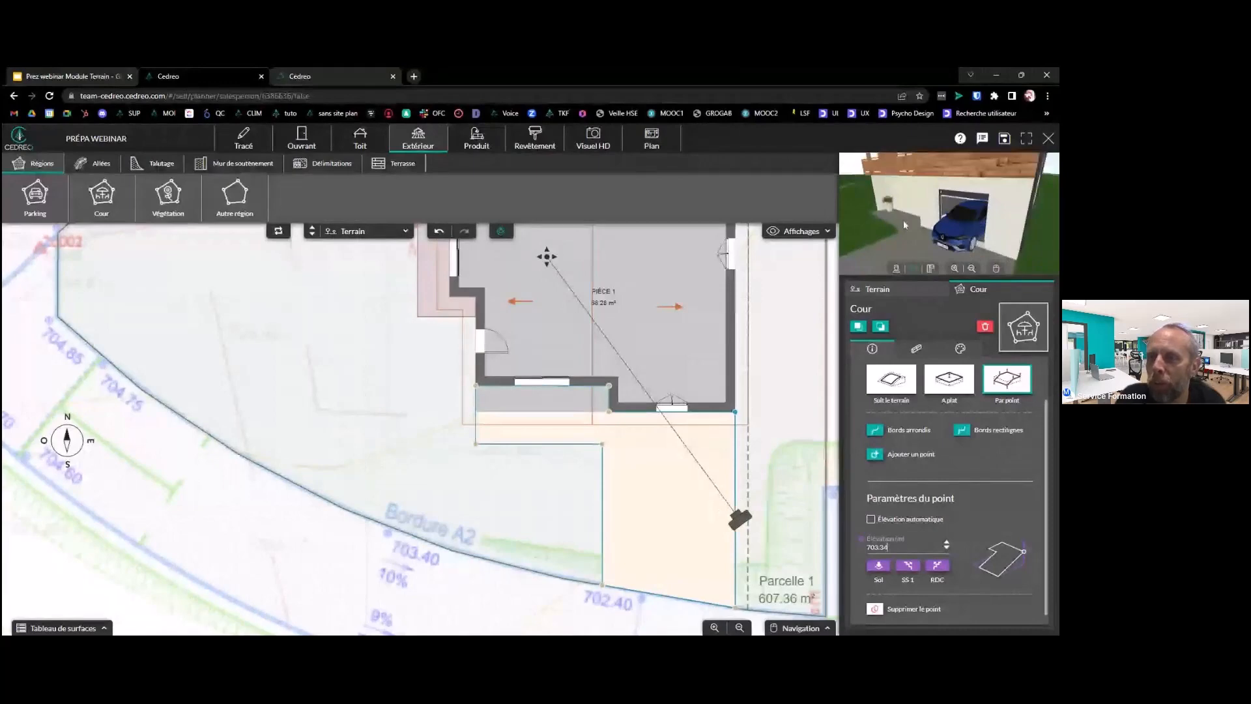
scroll(904, 224, down, 3)
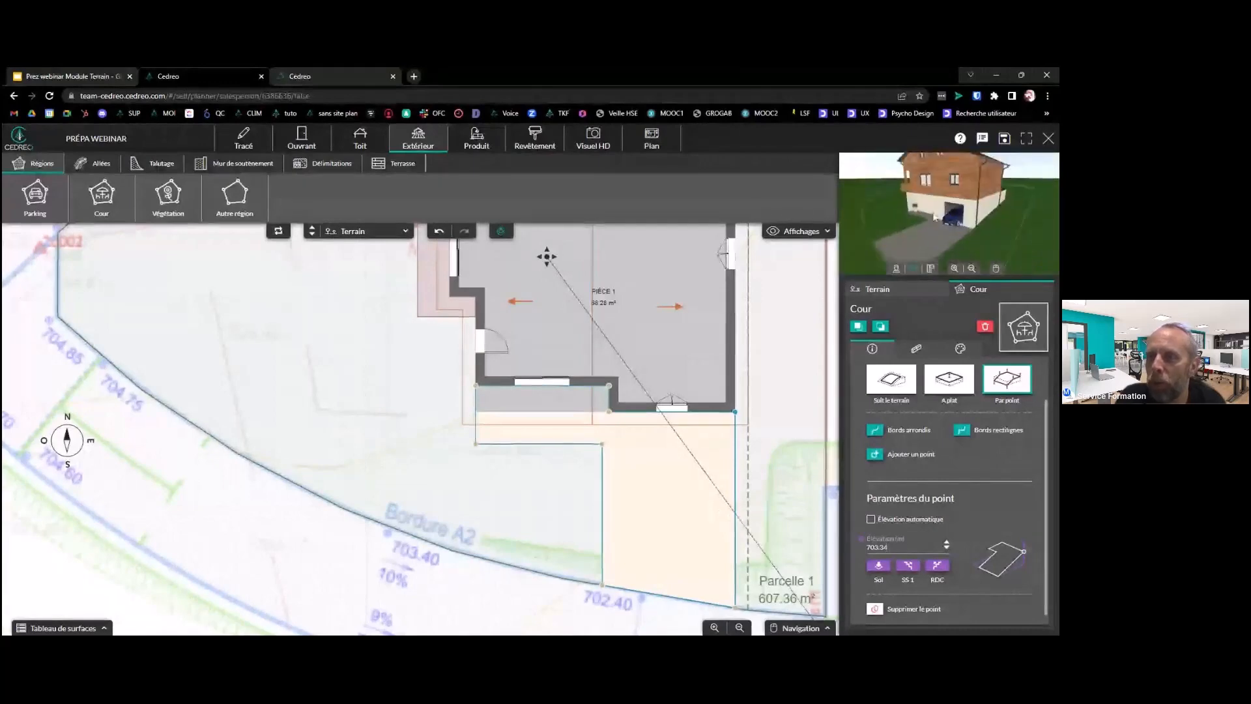
drag(936, 216, 915, 261)
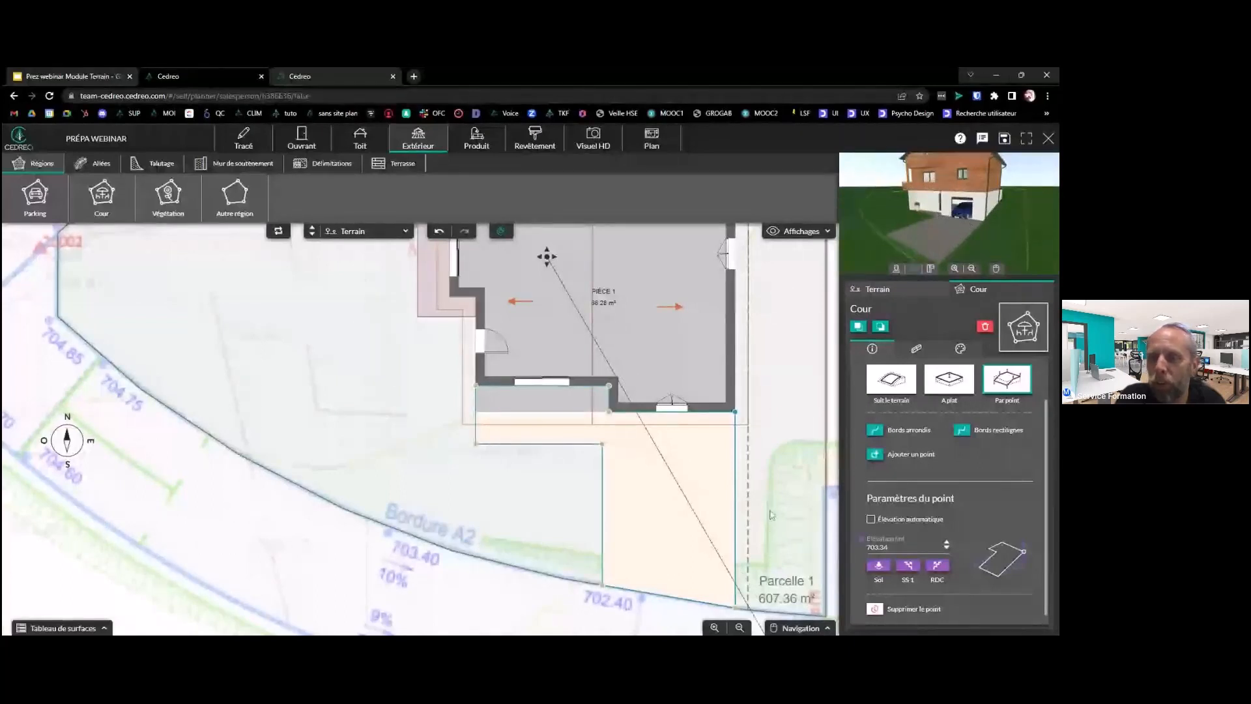
Disable automatic elevation for the courtyard points along the garage's west side and the entrance porch, and align them with the SS 1 level
drag(770, 515, 774, 465)
click(871, 519)
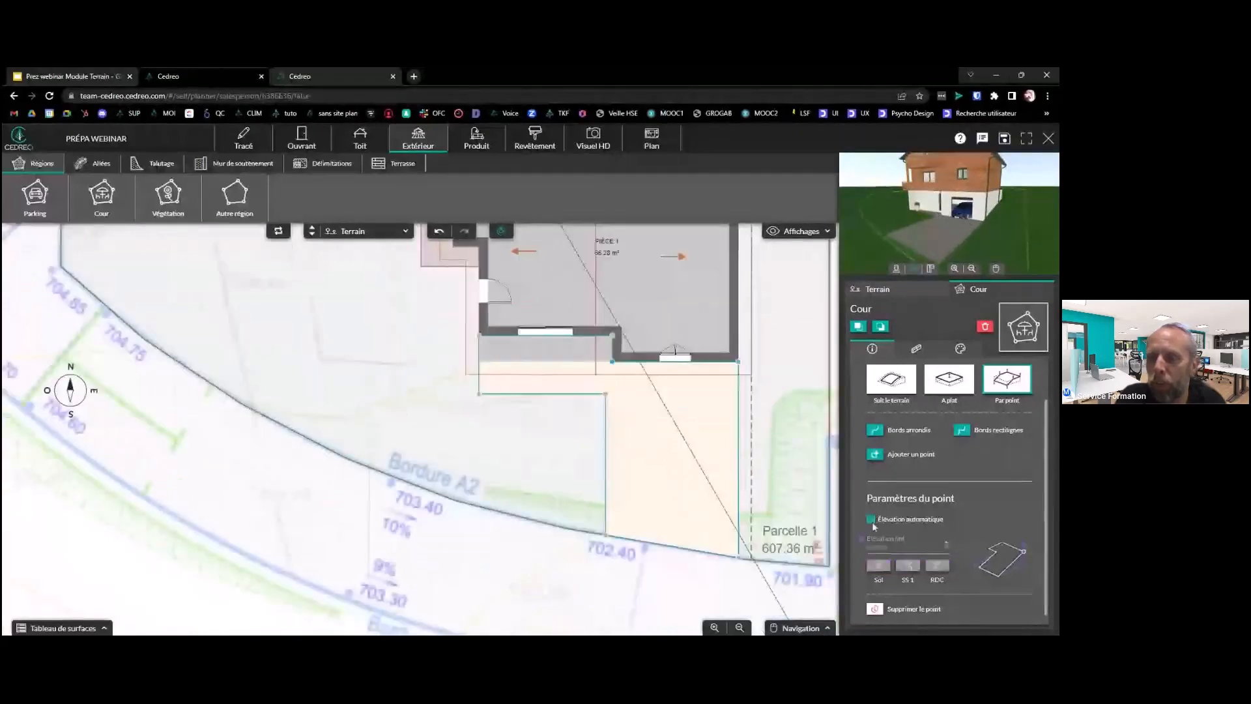
click(871, 521)
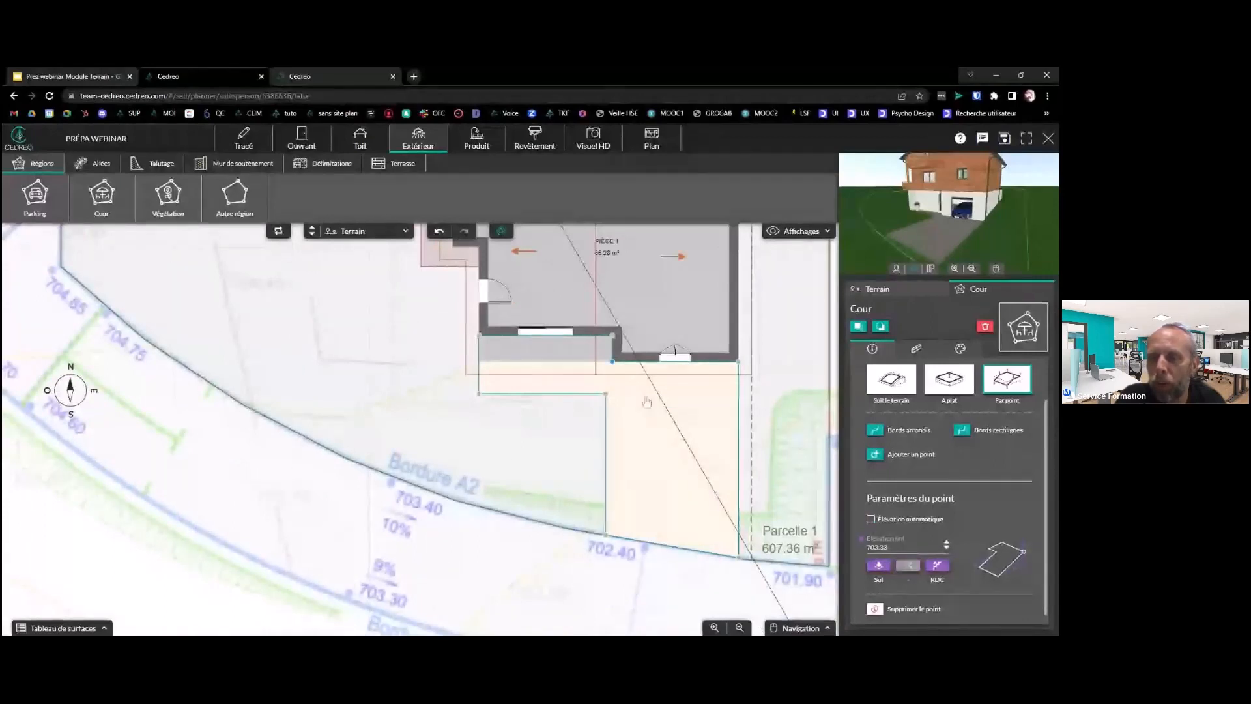
click(871, 519)
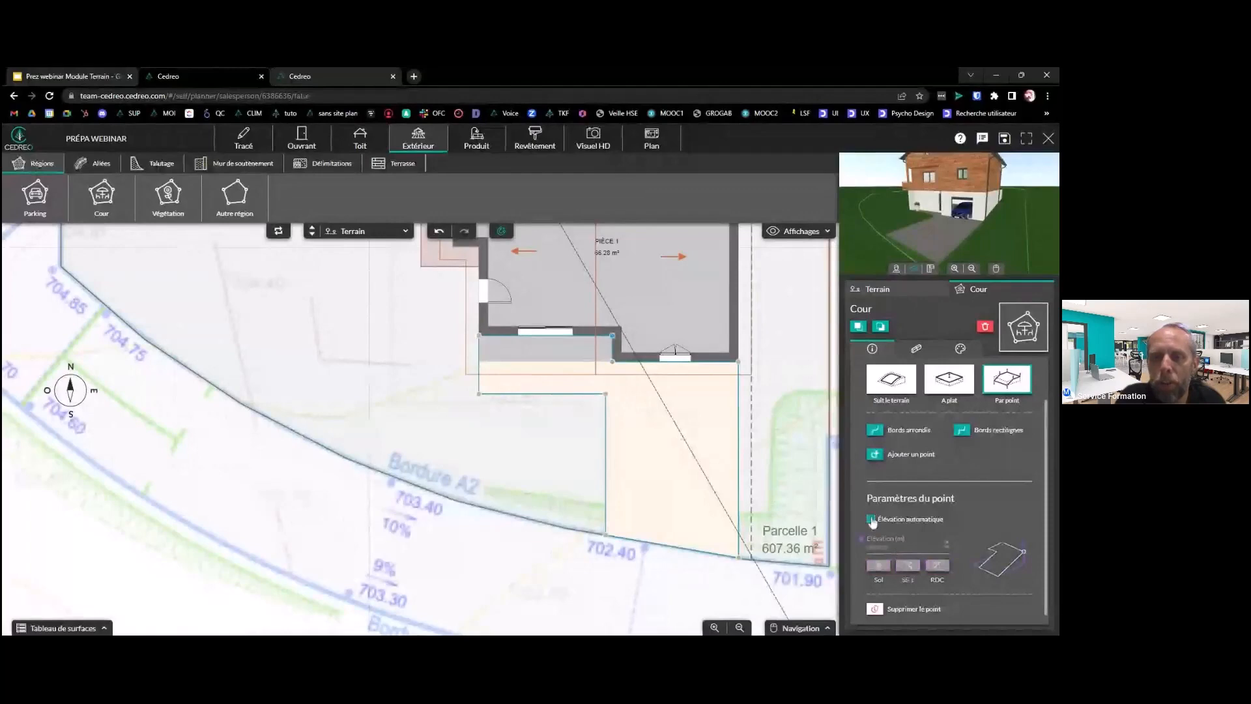
click(901, 561)
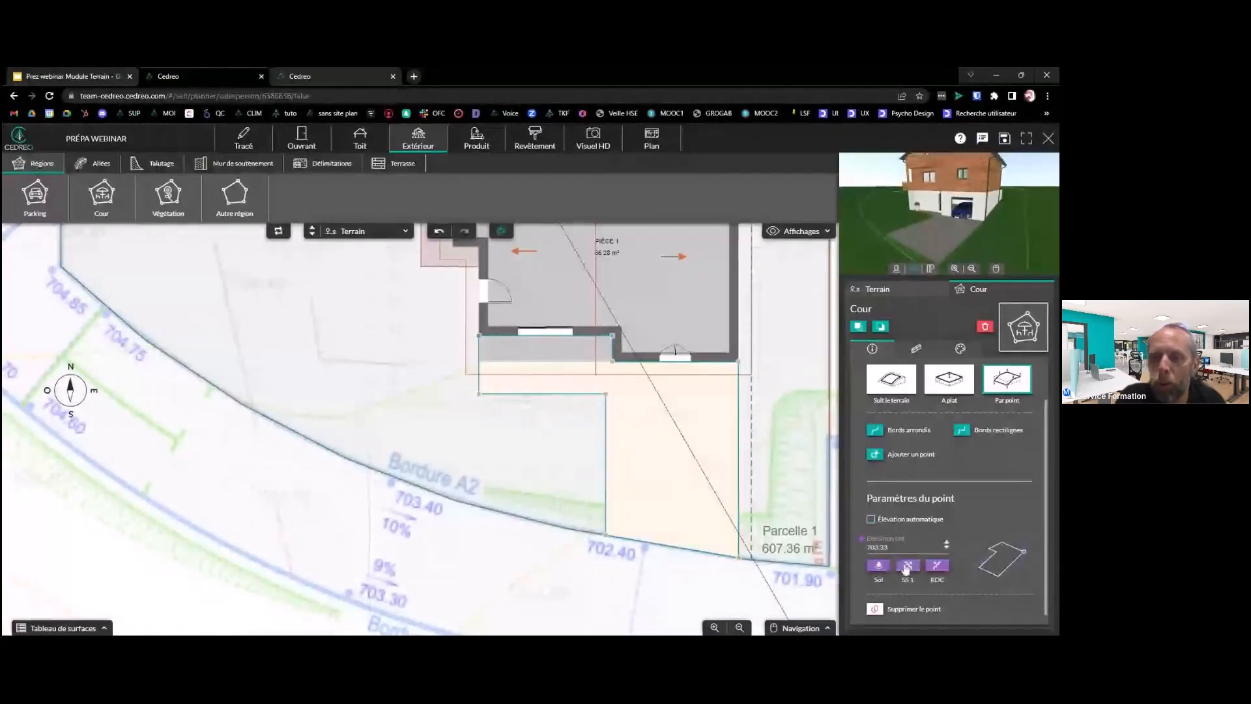
click(906, 566)
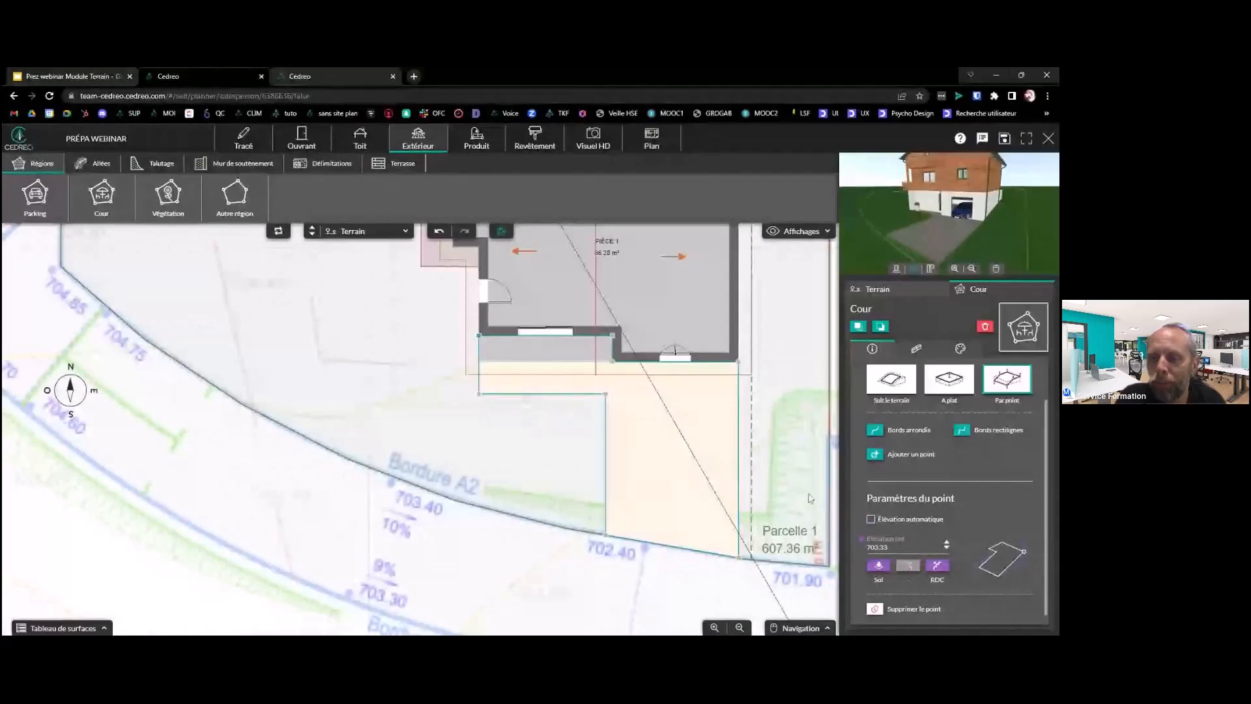
Disable automatic elevation for the courtyard's two street-side points and snap them to ground level (Sol)
click(871, 518)
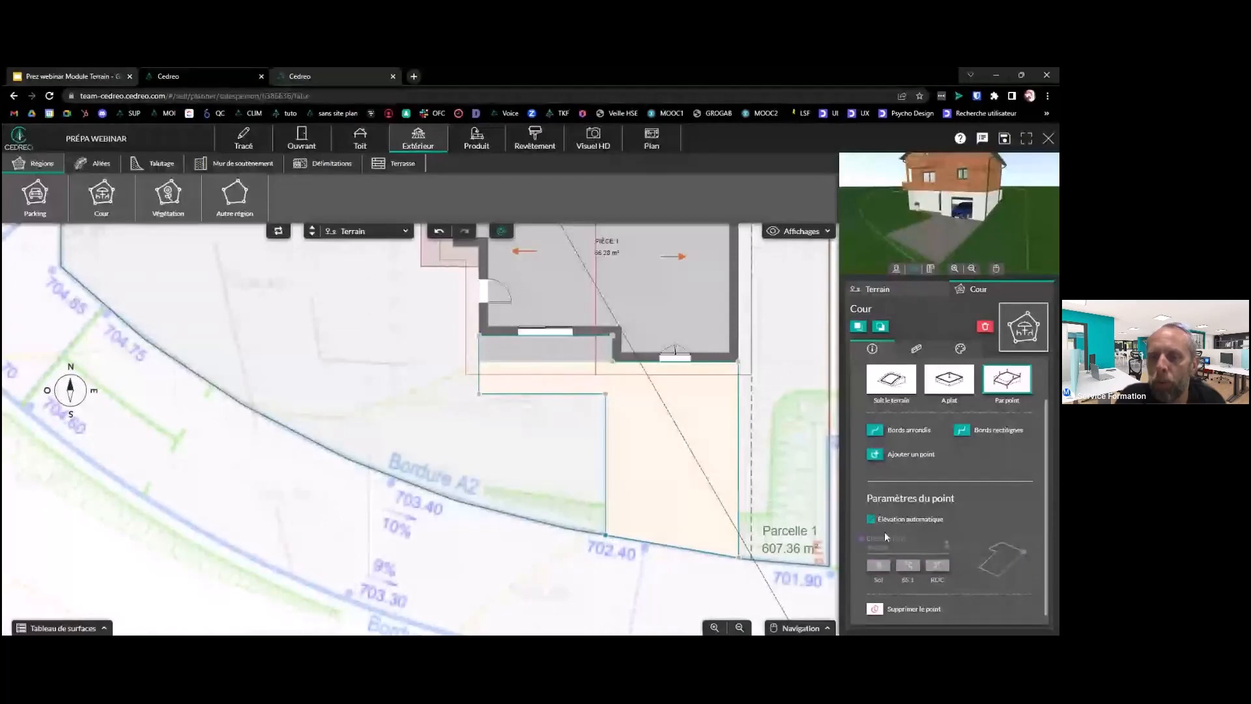
click(871, 519)
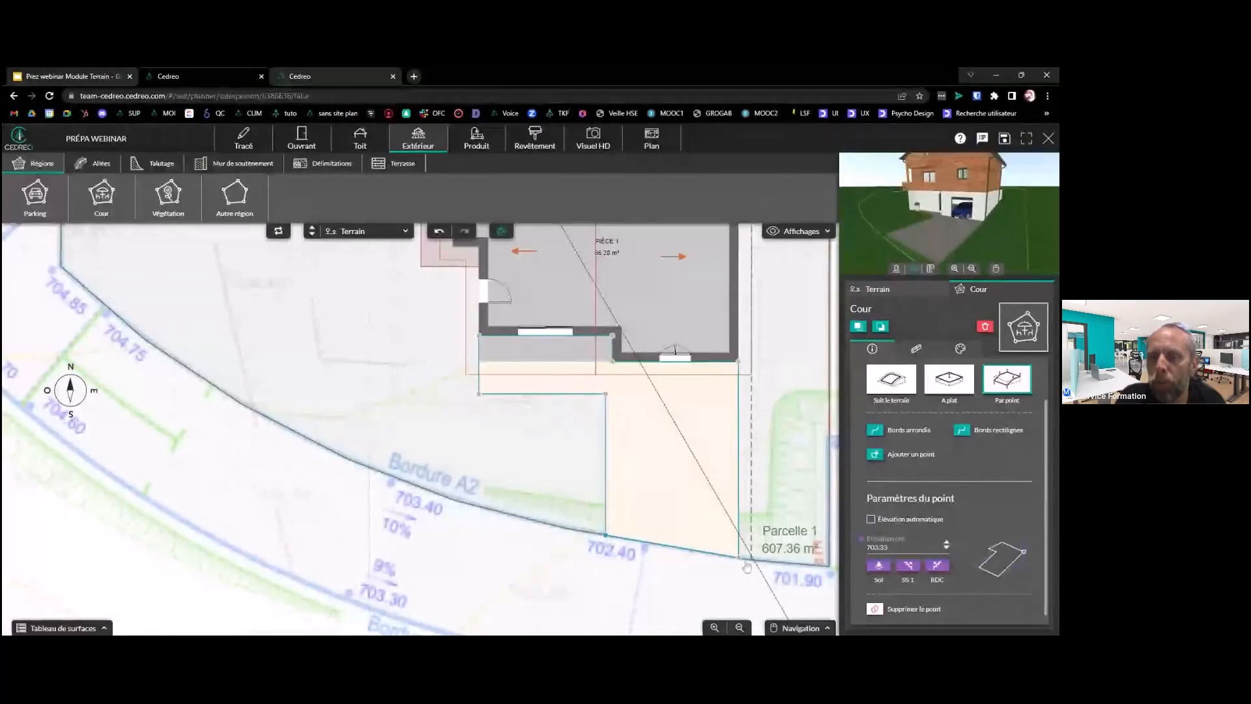
click(877, 565)
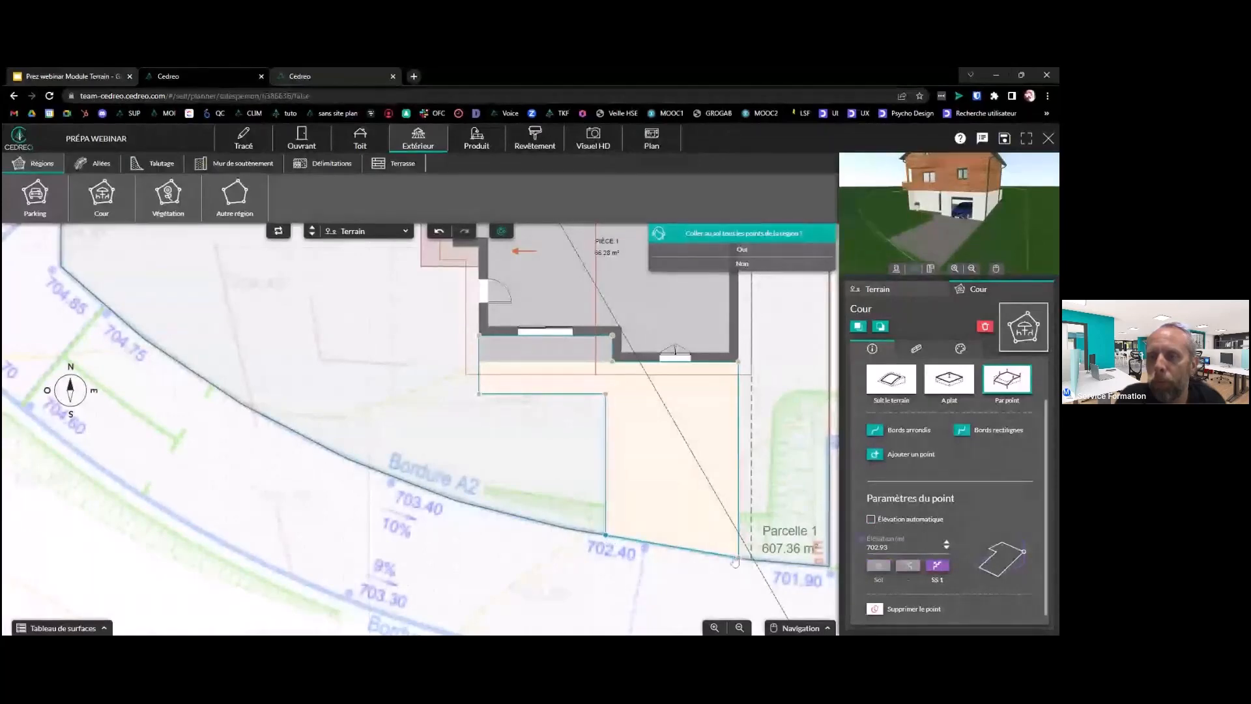
click(736, 558)
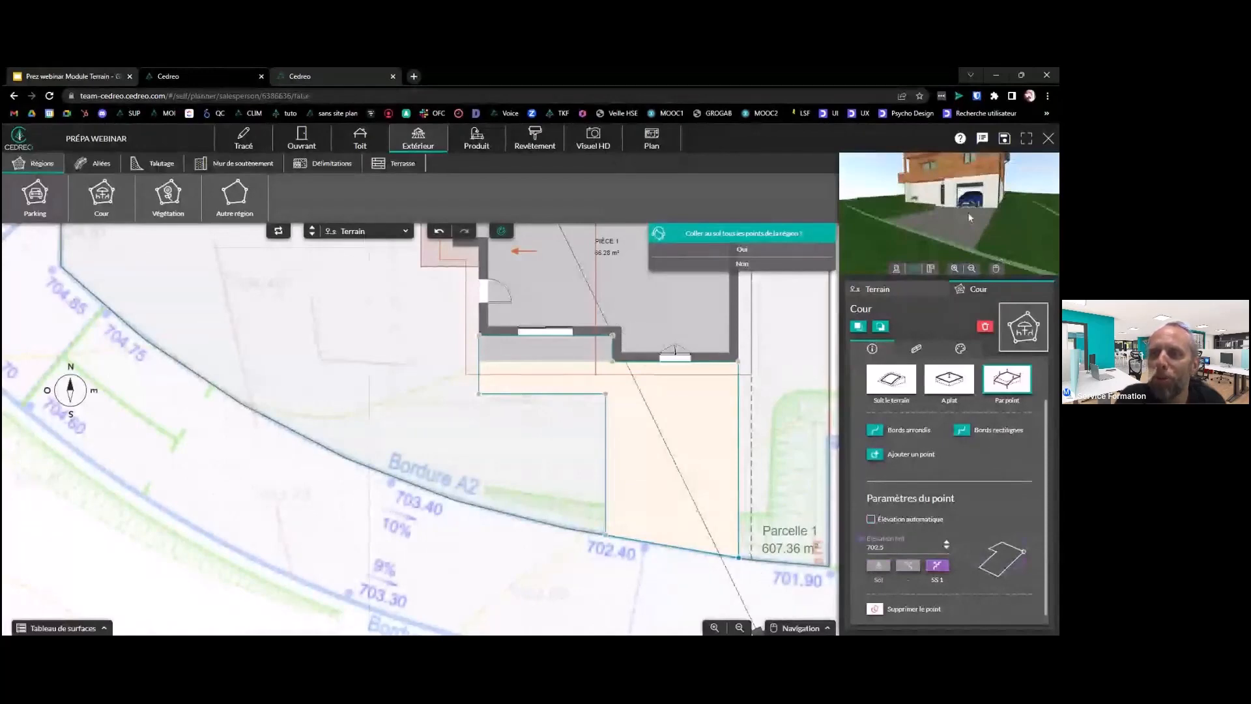
drag(968, 218, 977, 236)
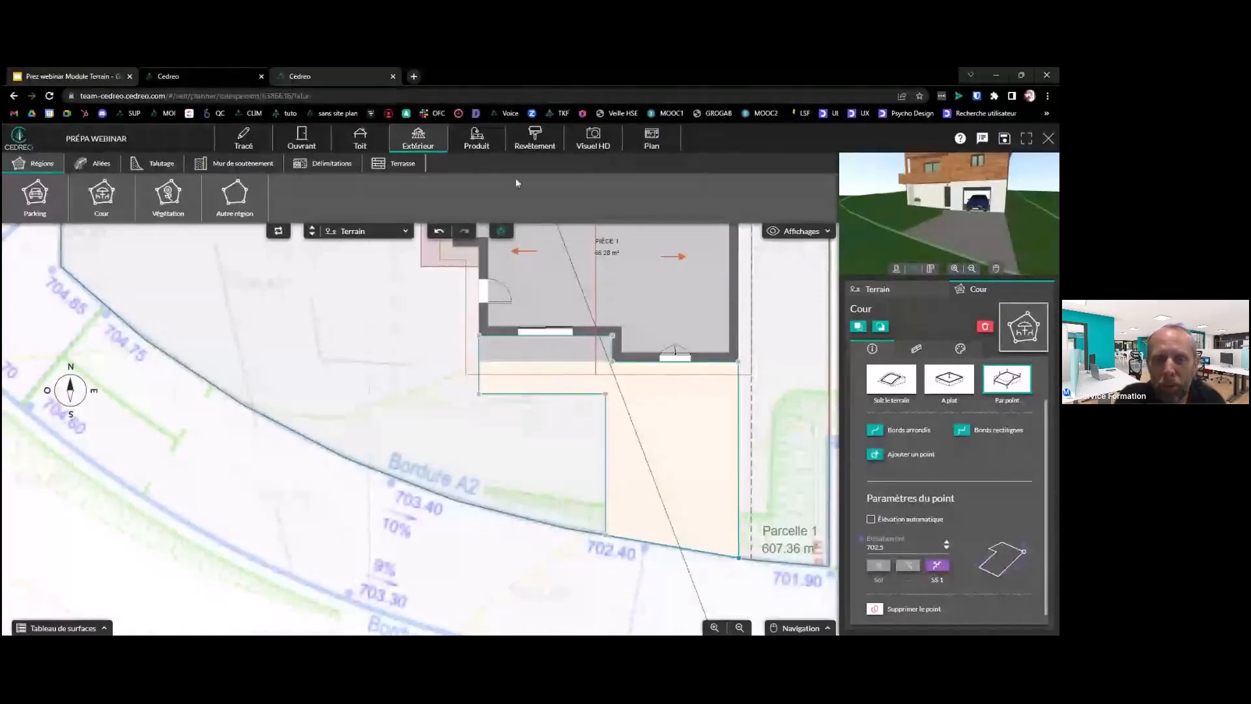
Inspect the driveway's slope between the garage and the parcel boundary from several angles in the large 3D view
click(476, 138)
drag(656, 408, 89, 495)
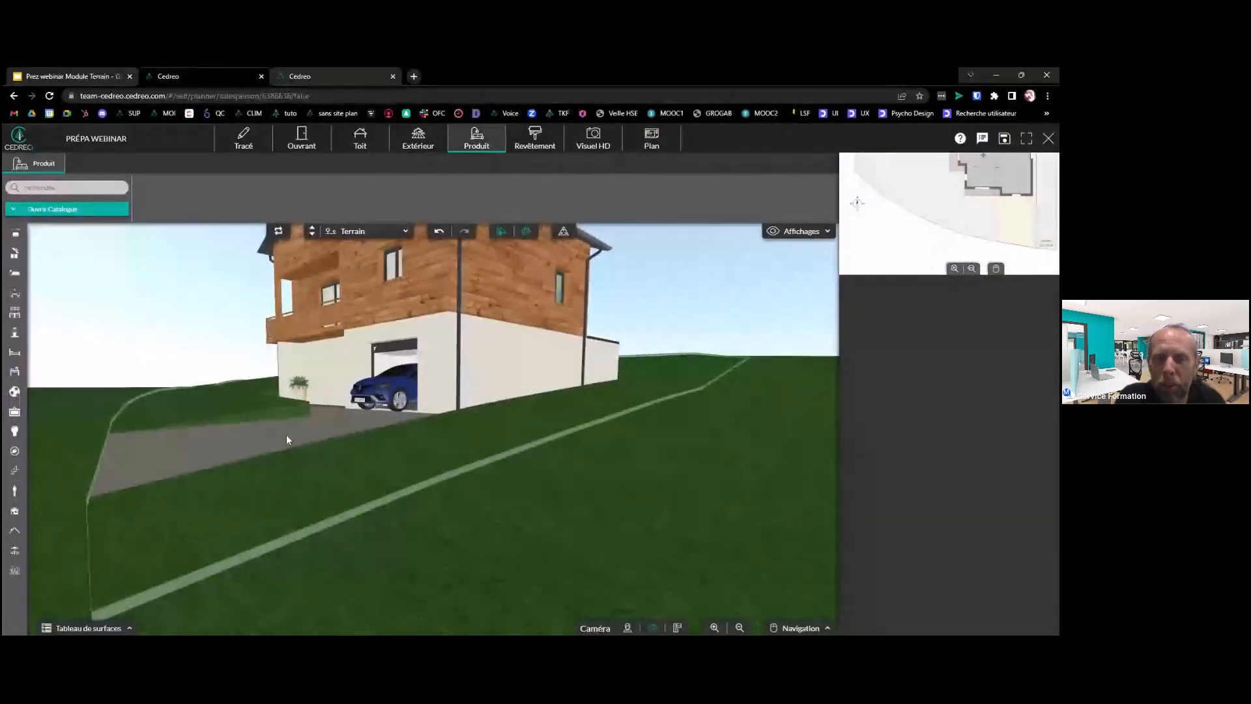
drag(286, 439, 440, 448)
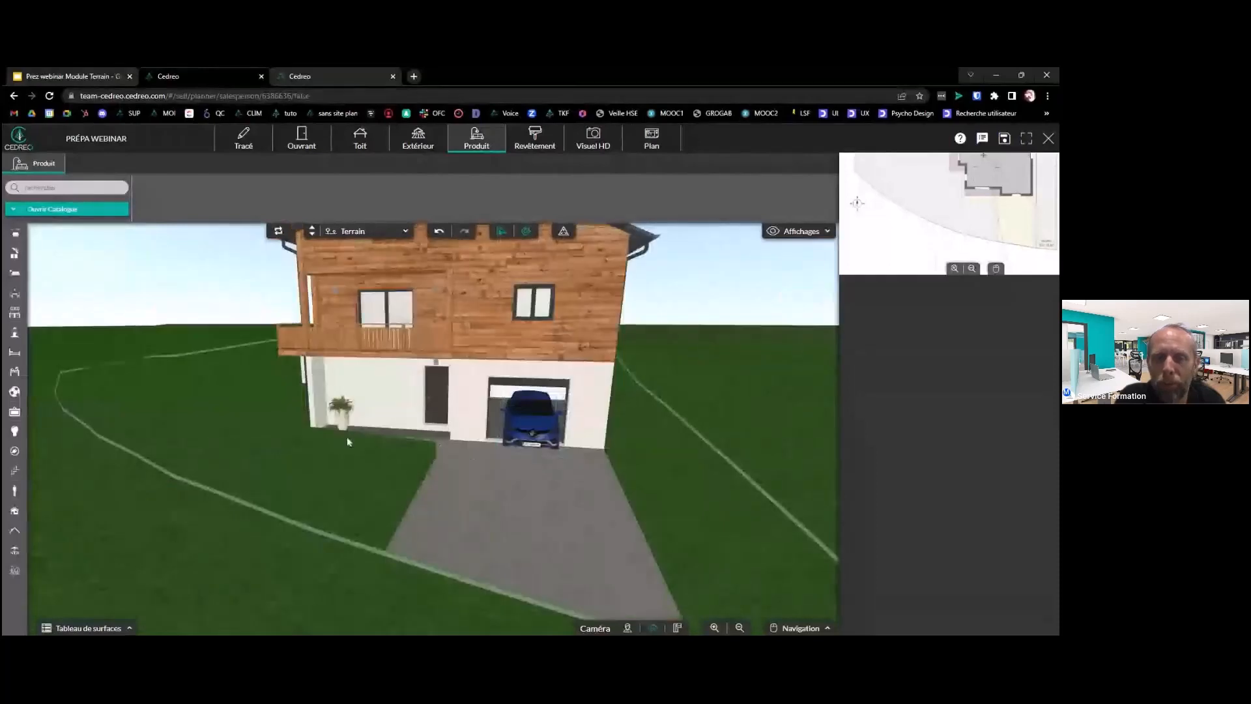
scroll(537, 499, down, 3)
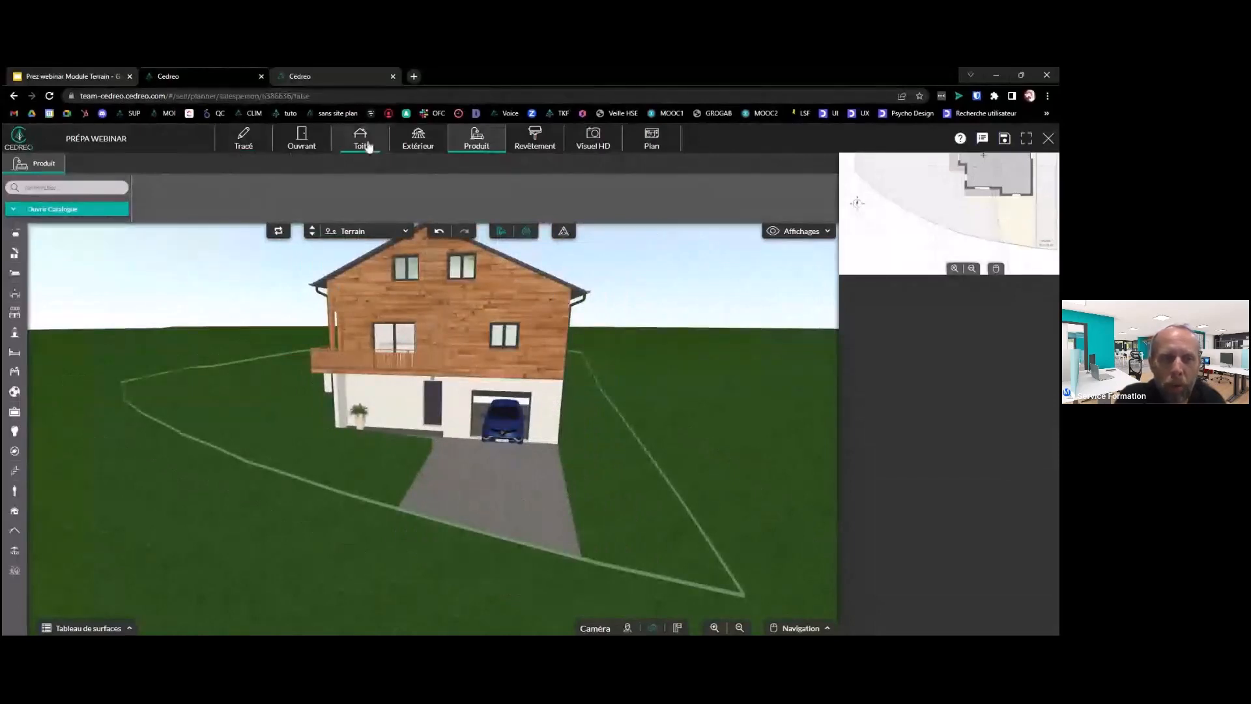
Start a Parking region for the street and place its first points along the parcel's south boundary, from the southeast corner across the driveway
click(418, 138)
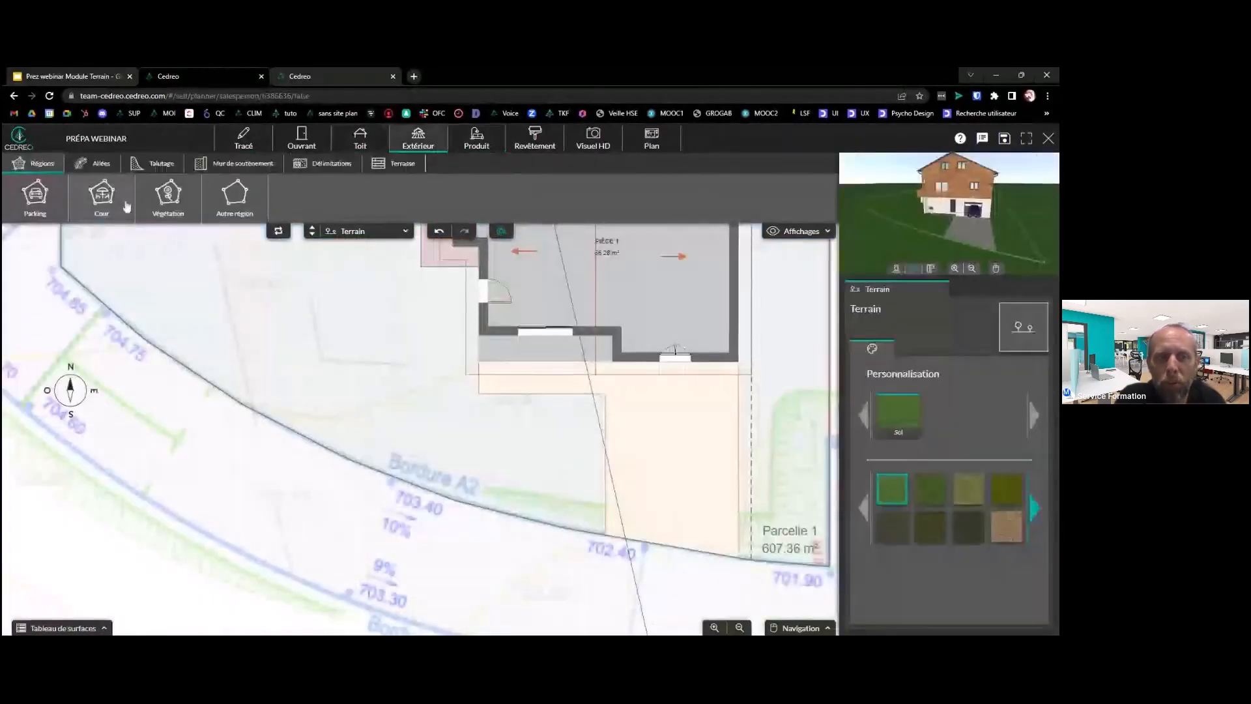
click(40, 200)
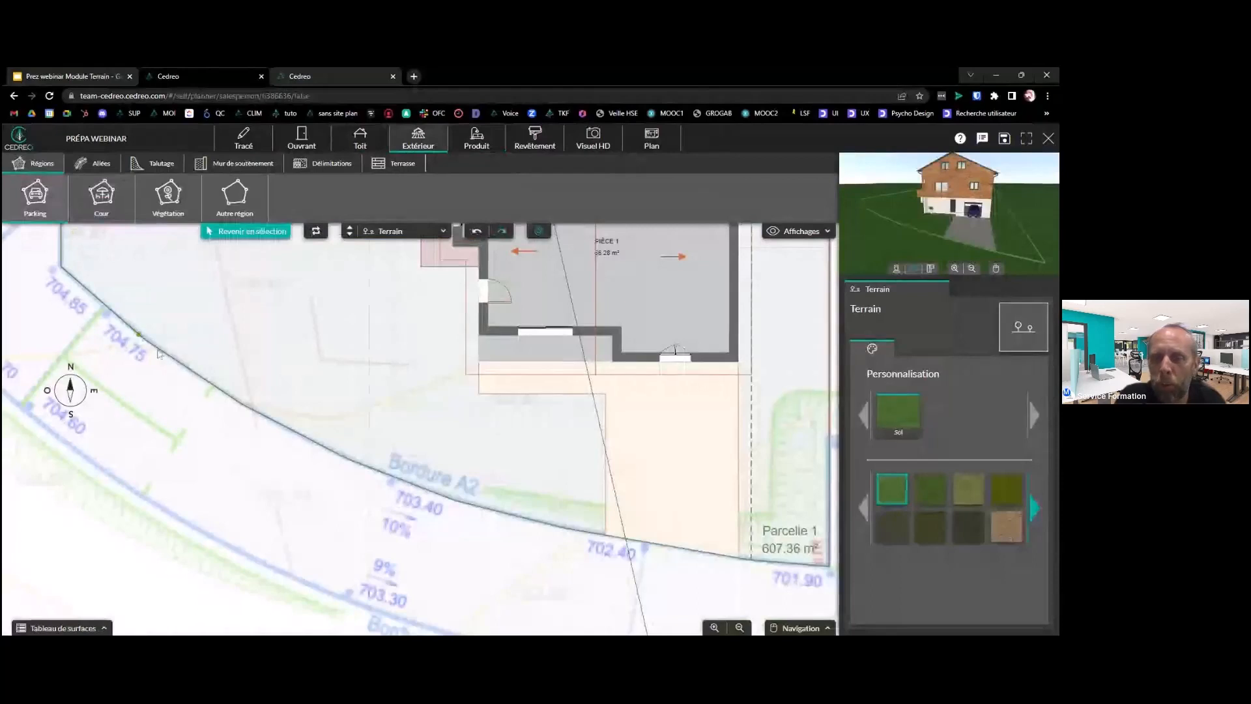
scroll(603, 489, down, 1)
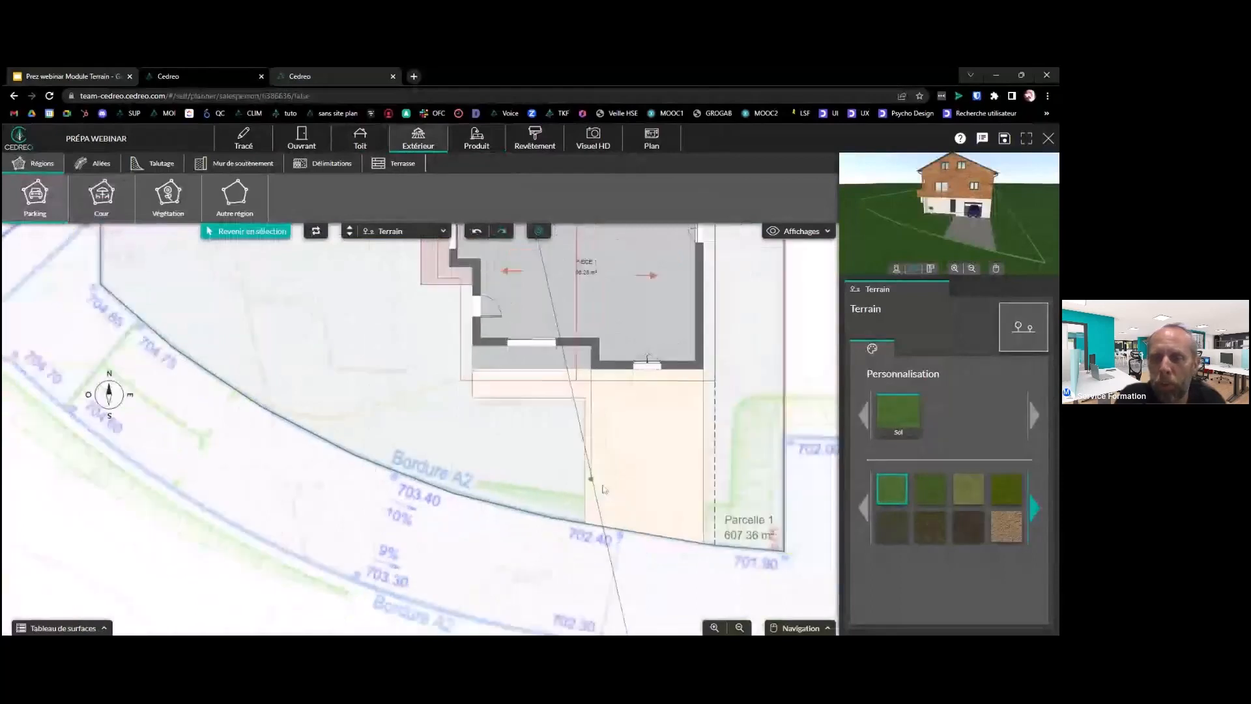
click(715, 545)
click(703, 543)
click(586, 524)
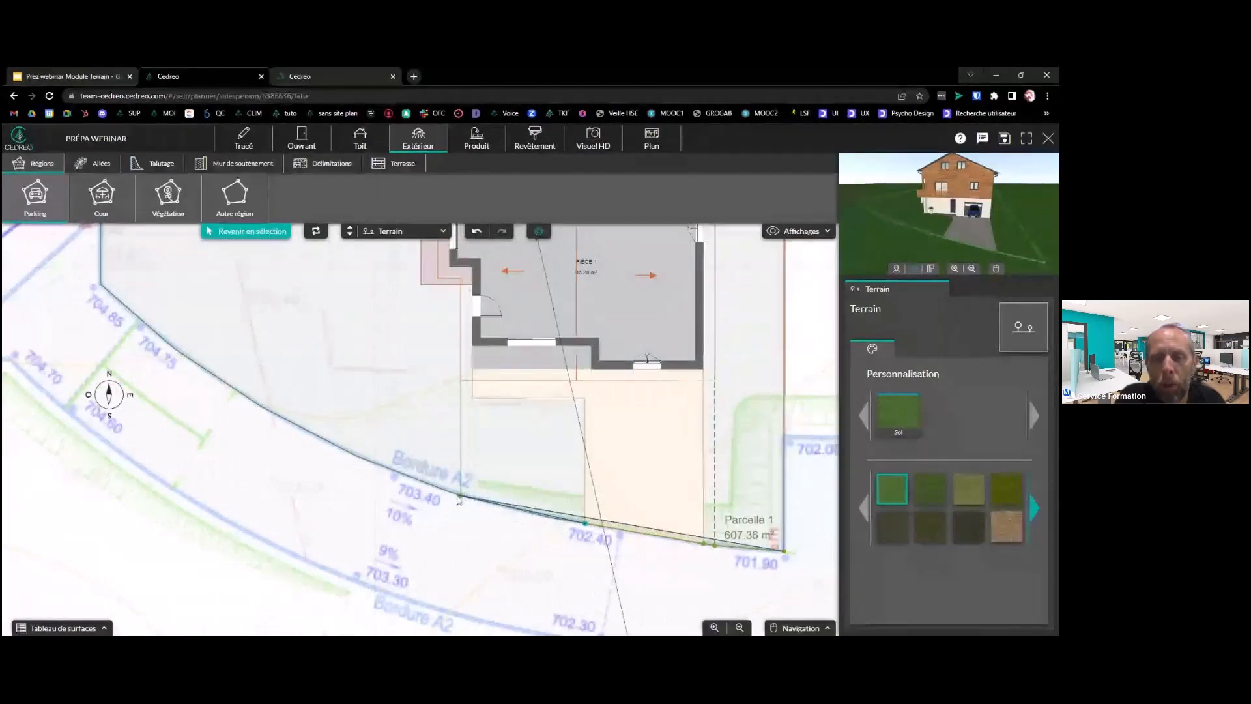
Trace the parking region's north edge westward along the parcel's curved boundary (Bordure A2) to the corner marked 704.85
click(550, 518)
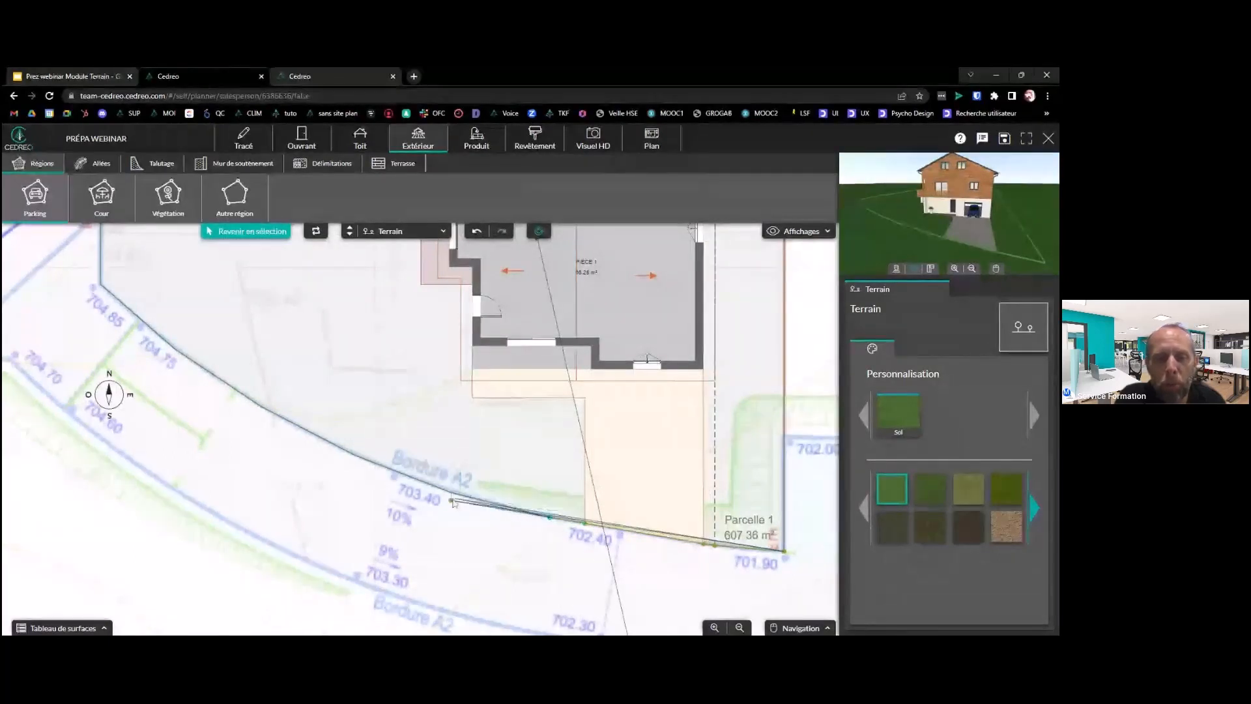
click(450, 493)
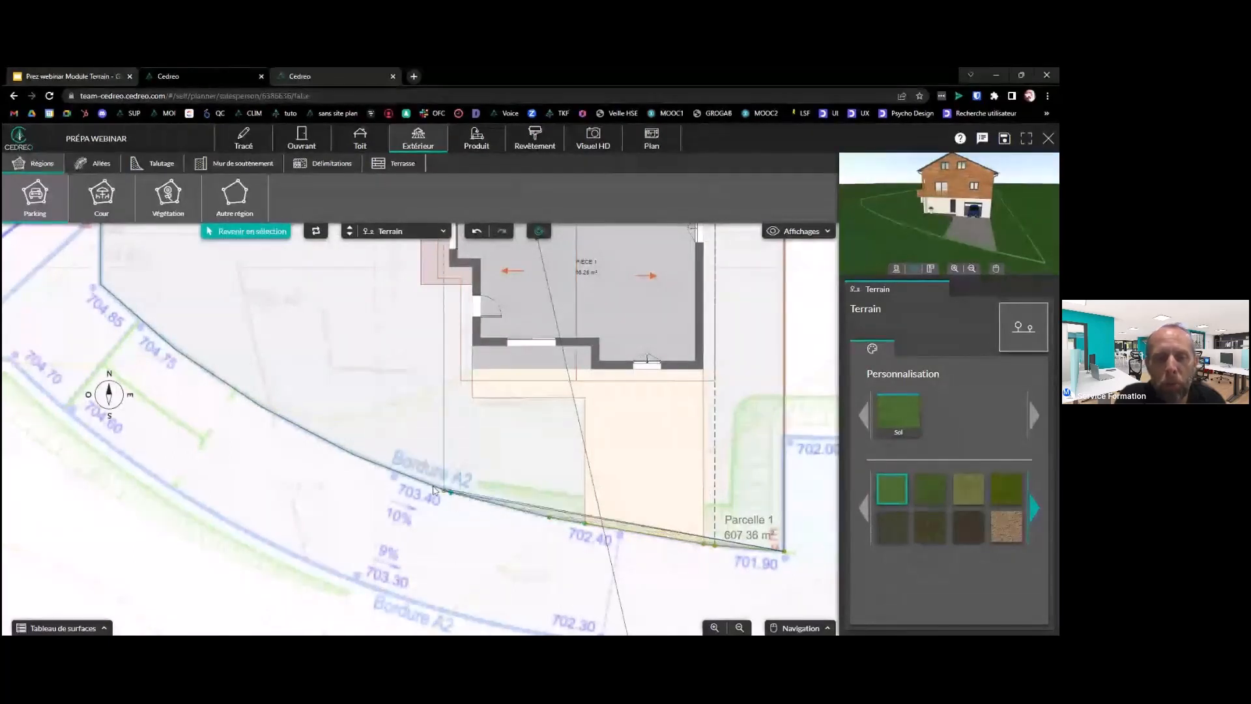
click(355, 455)
click(261, 407)
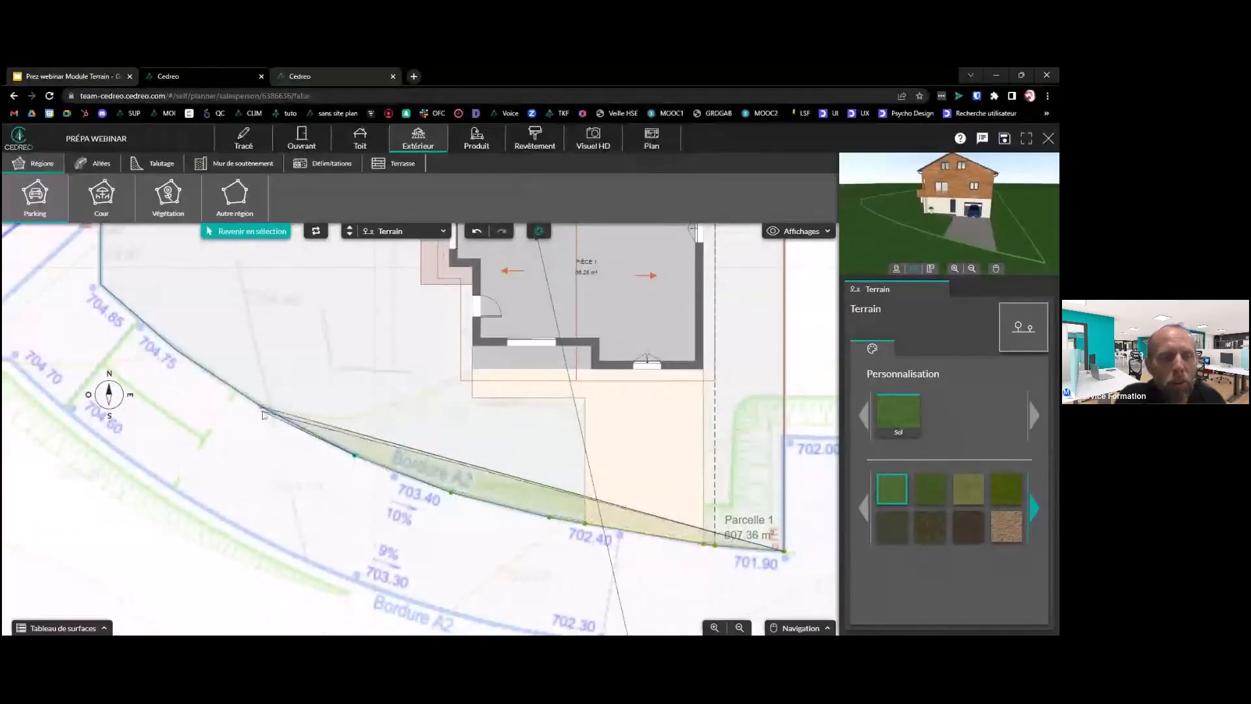
click(175, 350)
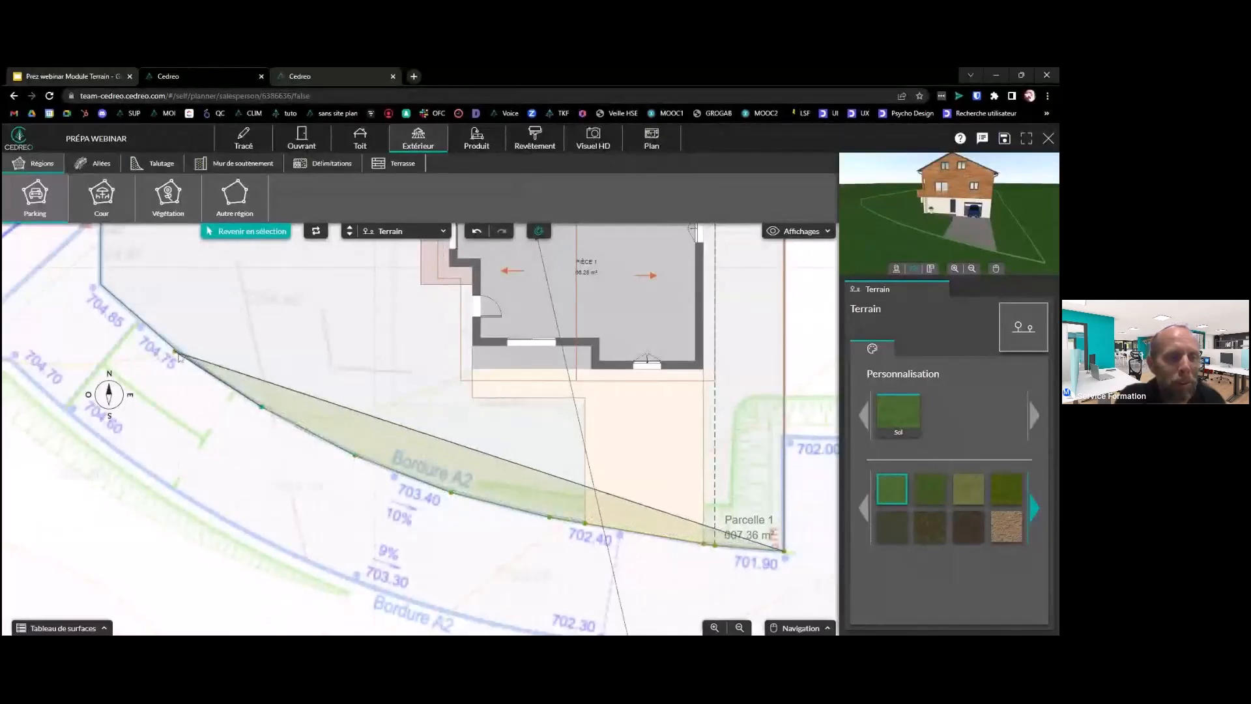
click(99, 285)
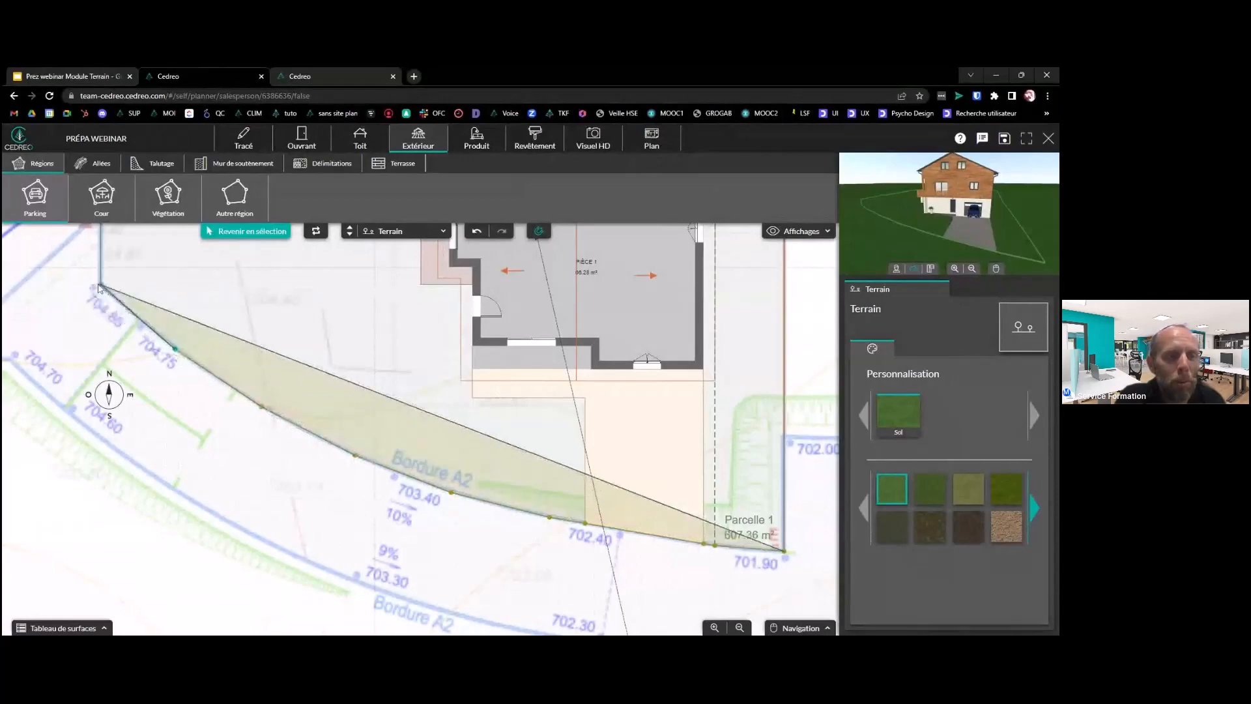
click(105, 295)
Continue the parking region around the street's west end at 704.05 and onto its south edge past the 704.70 and 704.60 marks
right_drag(99, 287, 163, 313)
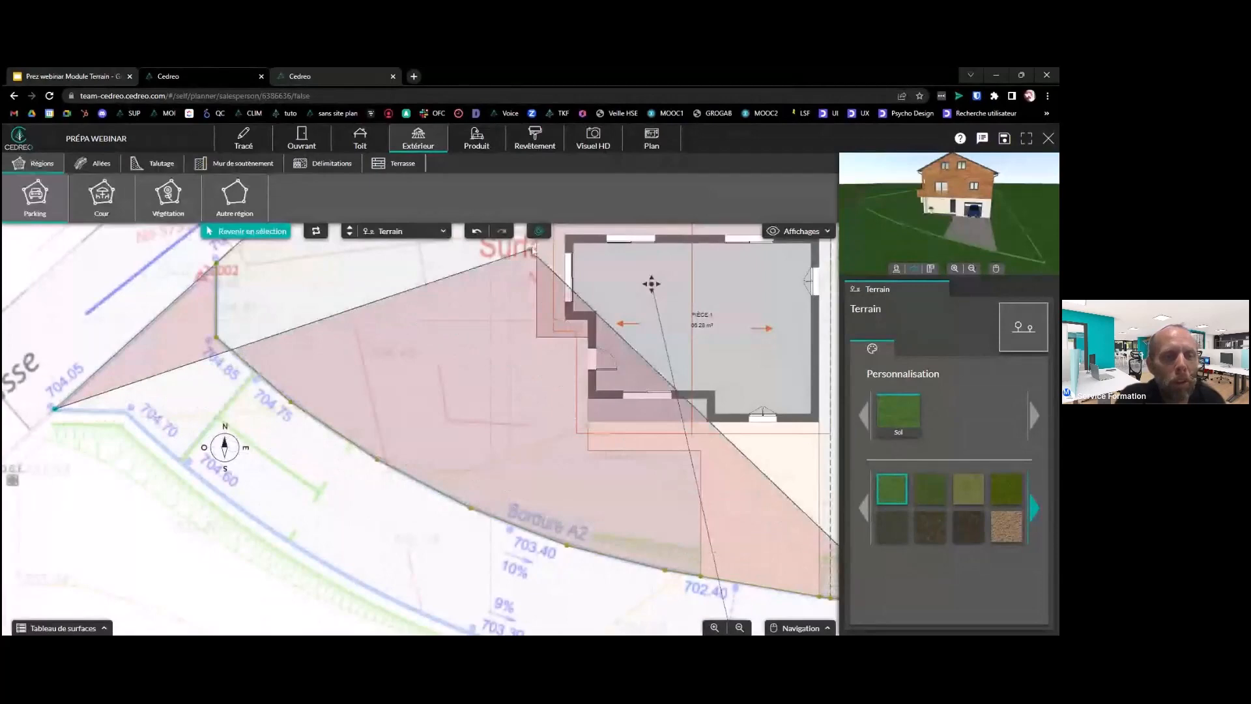
click(124, 414)
click(180, 462)
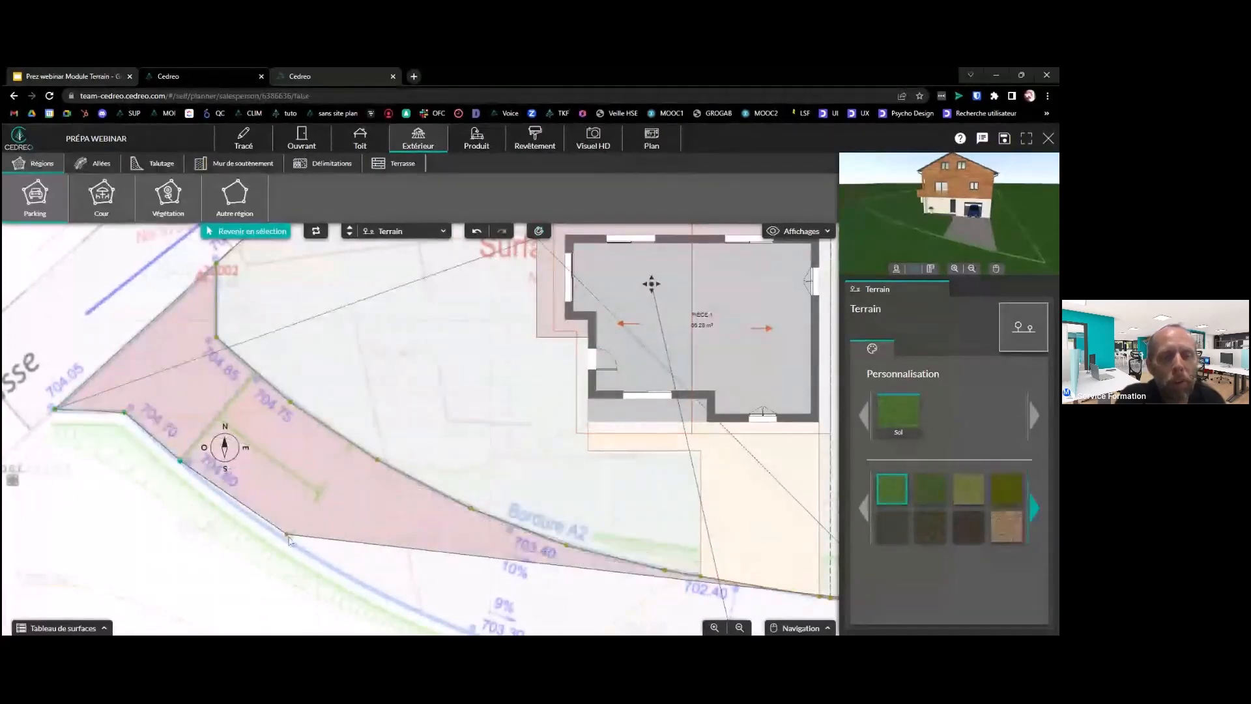
click(287, 542)
Trace the parking region's south edge eastward along Bordure A2 past 703.30 and 702.30, and finish the region just beyond 701.92
right_drag(288, 542, 252, 442)
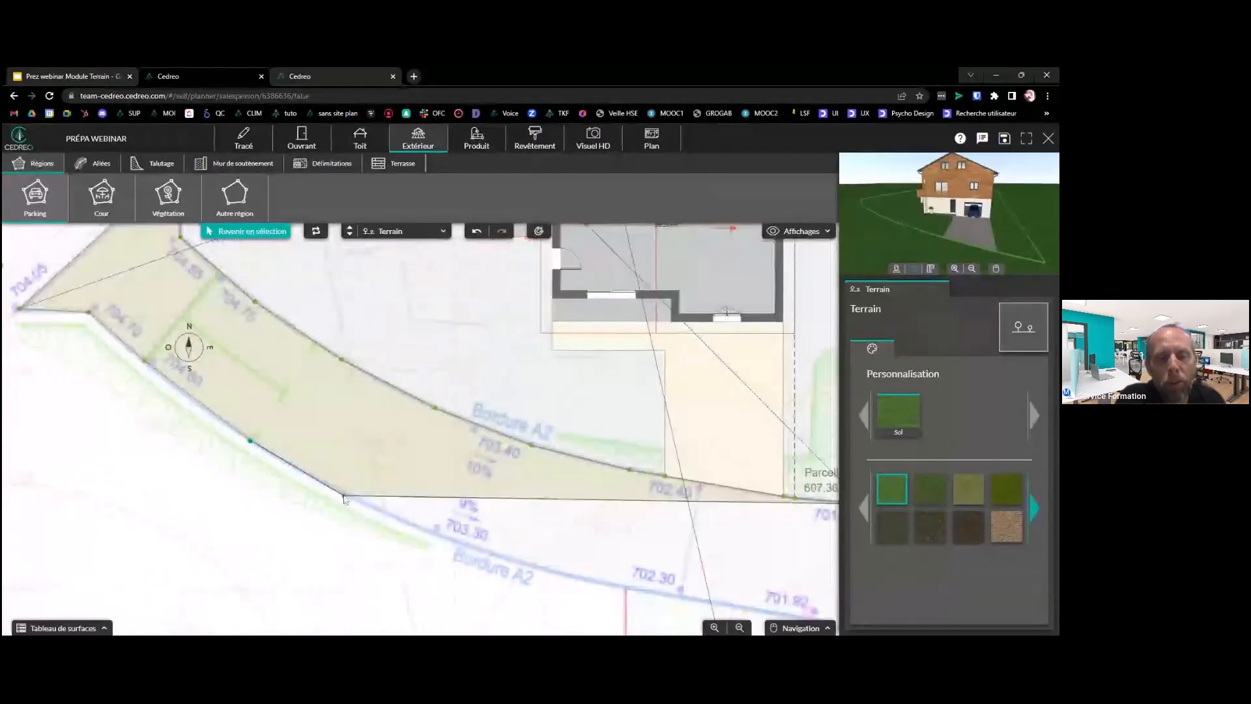
click(339, 489)
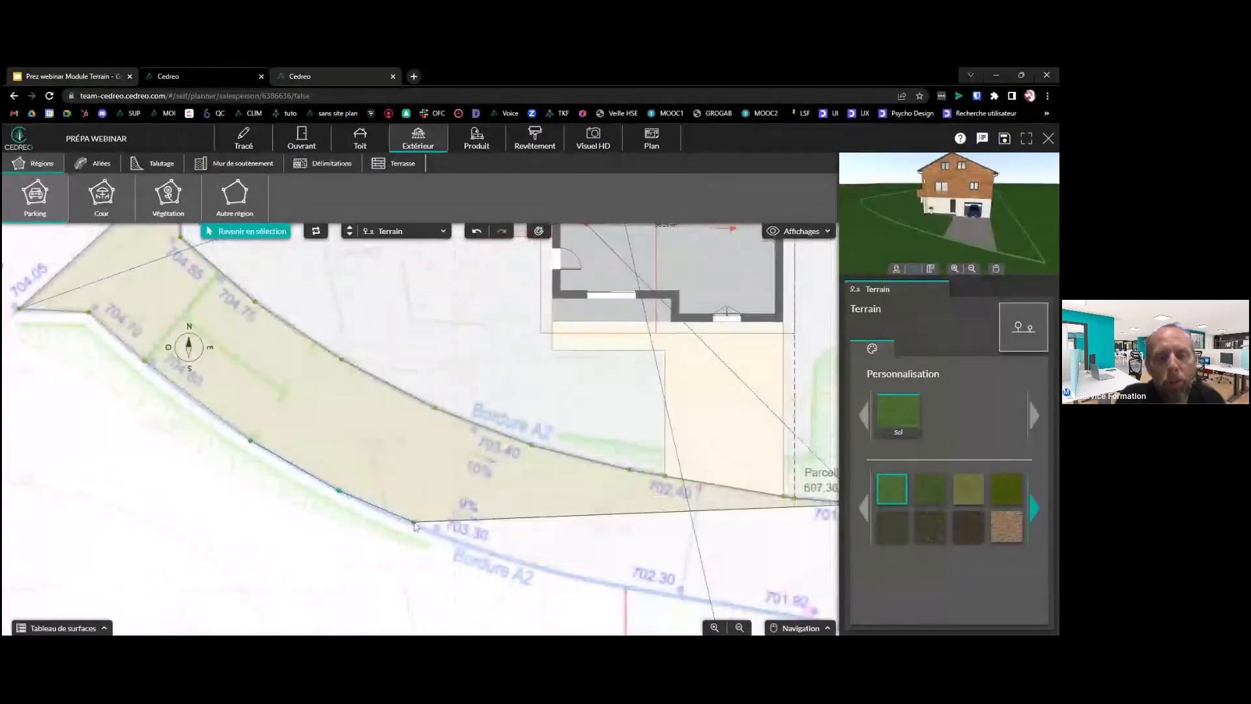
click(415, 525)
click(487, 552)
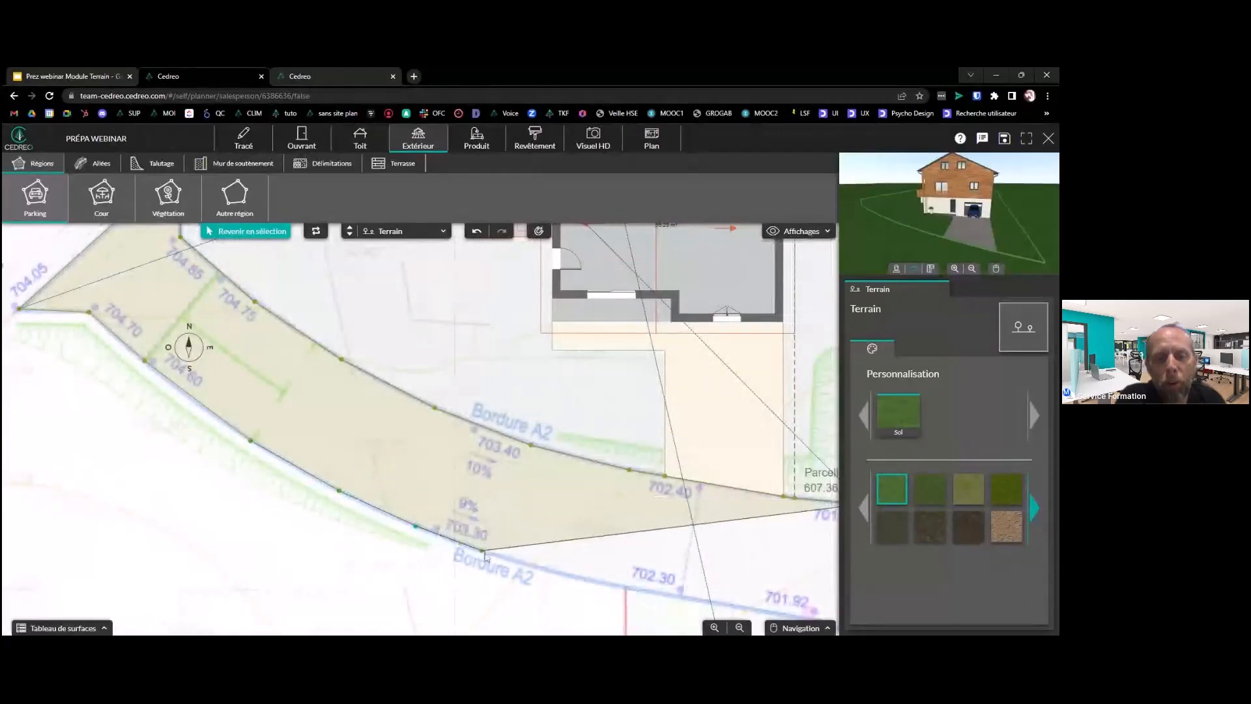
middle_drag(608, 575, 493, 532)
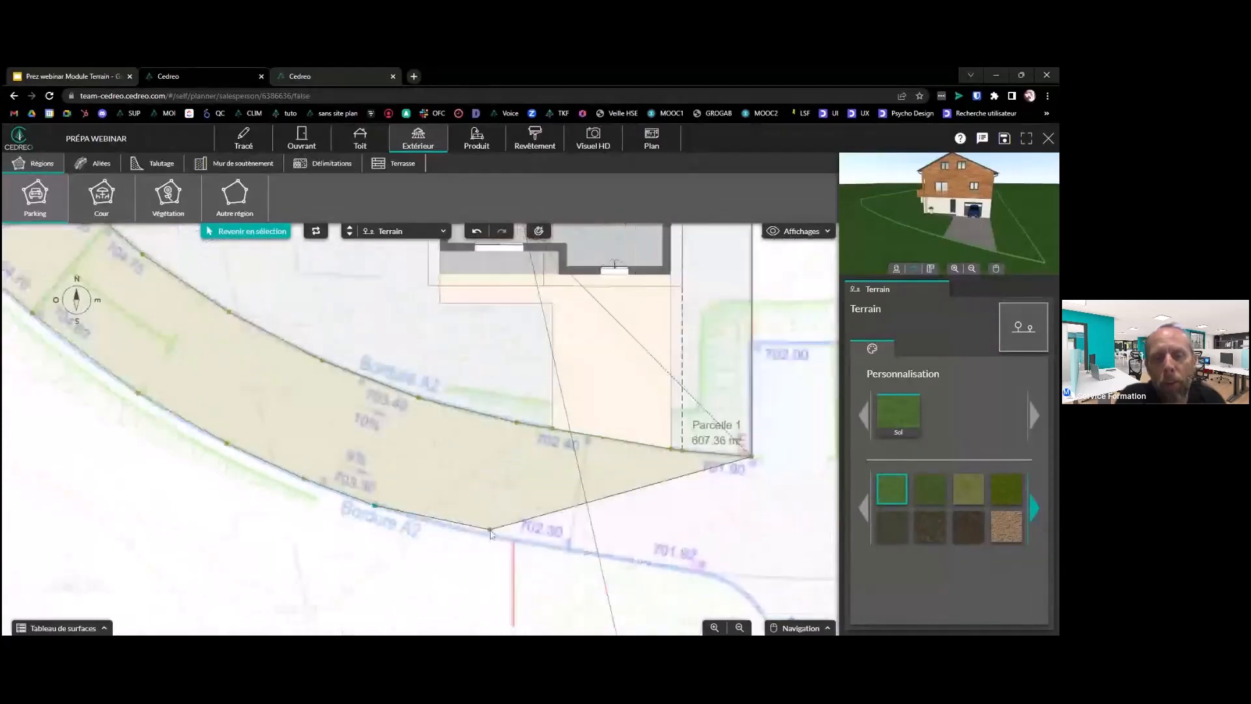
click(441, 525)
click(518, 543)
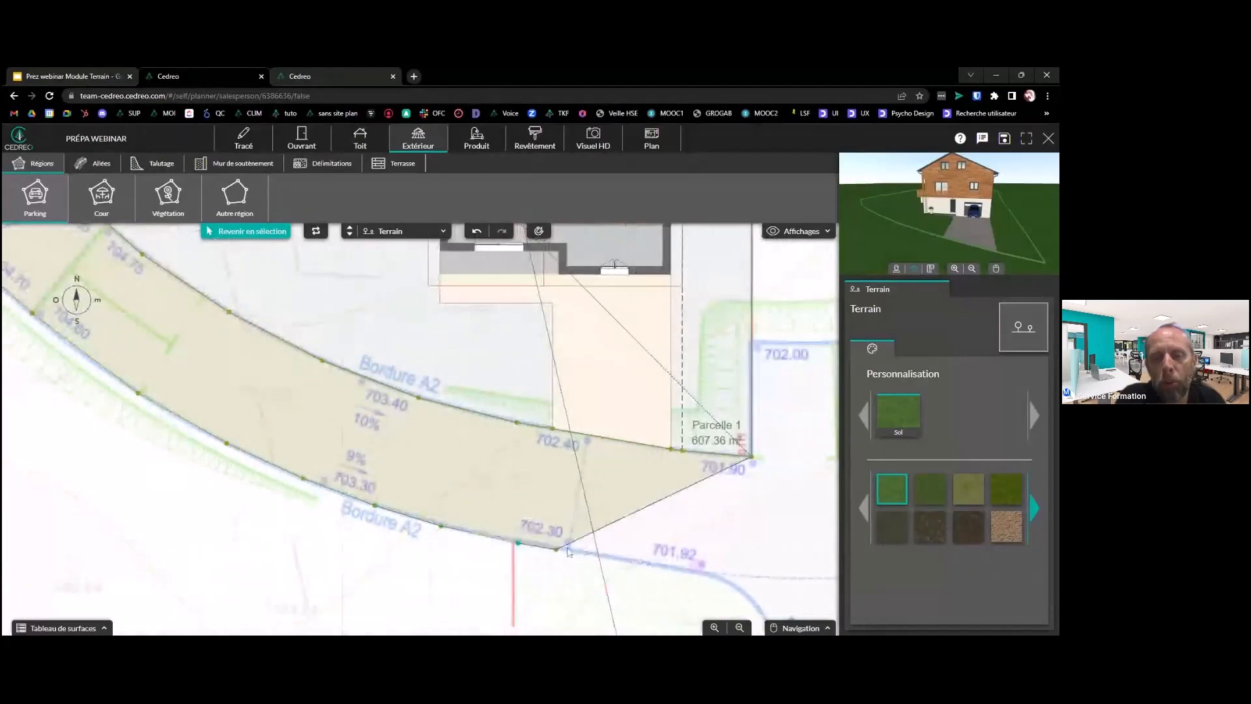
click(584, 553)
click(687, 570)
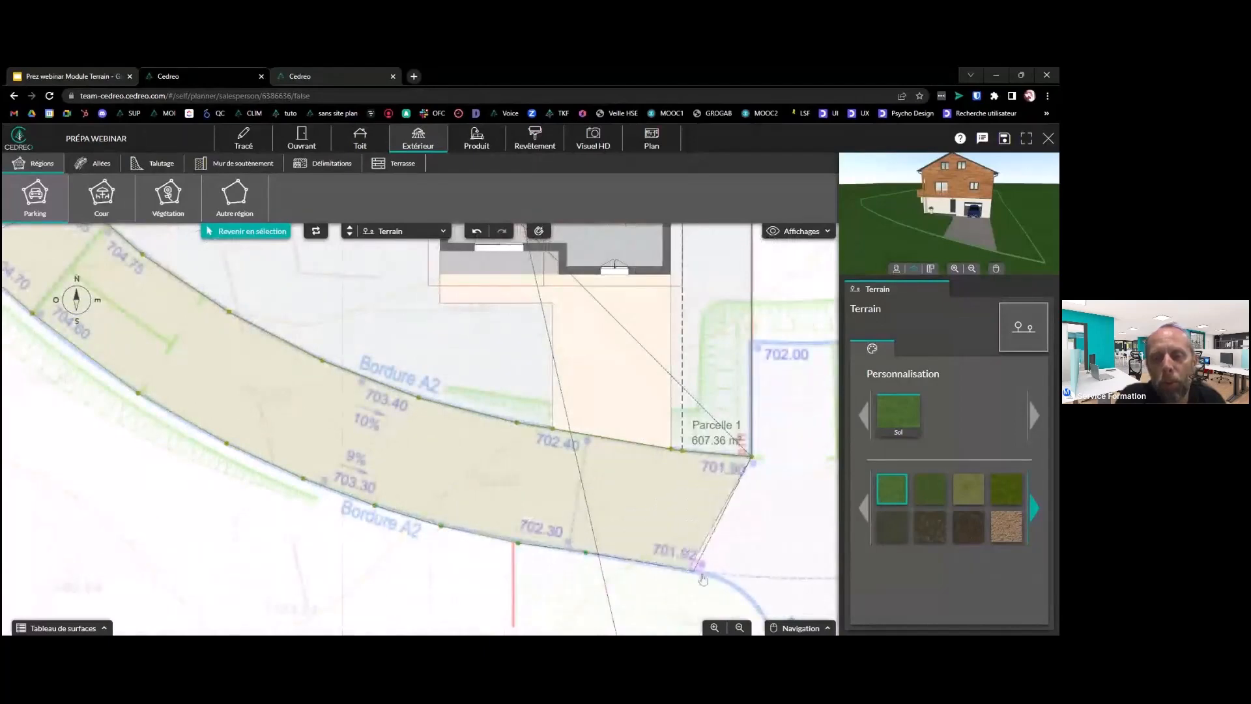
double_click(723, 579)
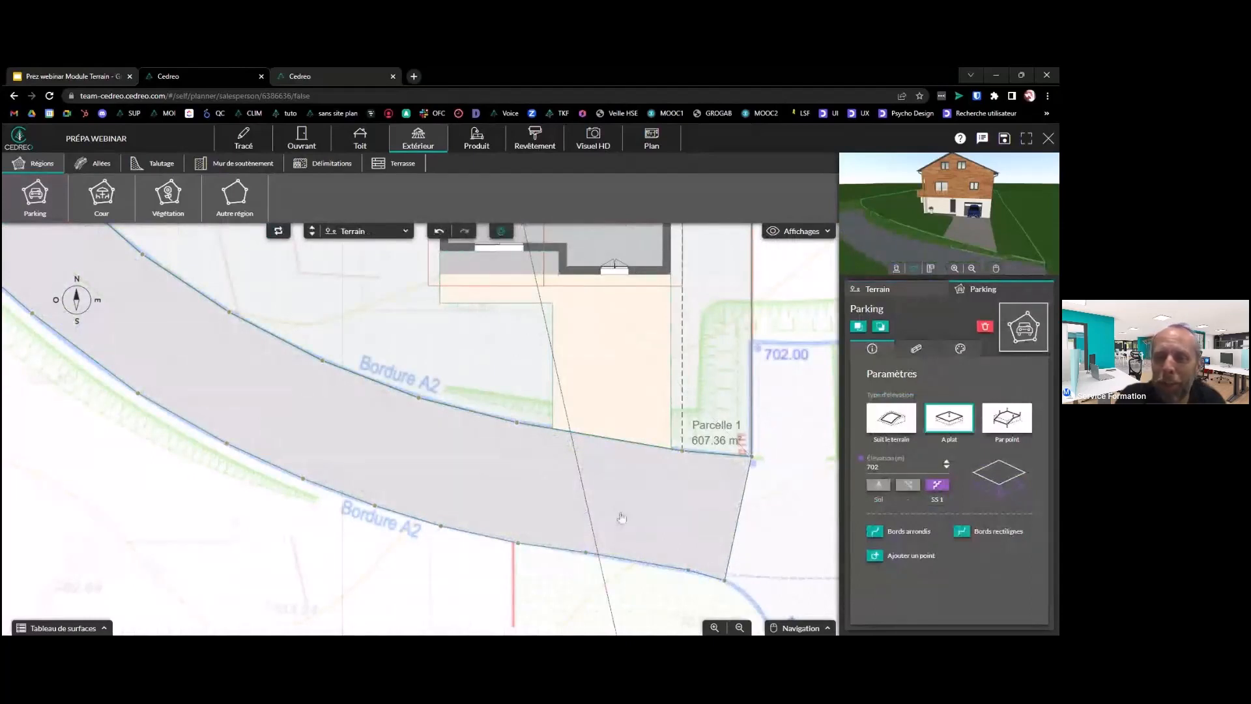
Switch the planner to full screen and inspect the flat street against the parcel and driveway in the large 3D view
scroll(617, 506, down, 2)
scroll(562, 448, down, 1)
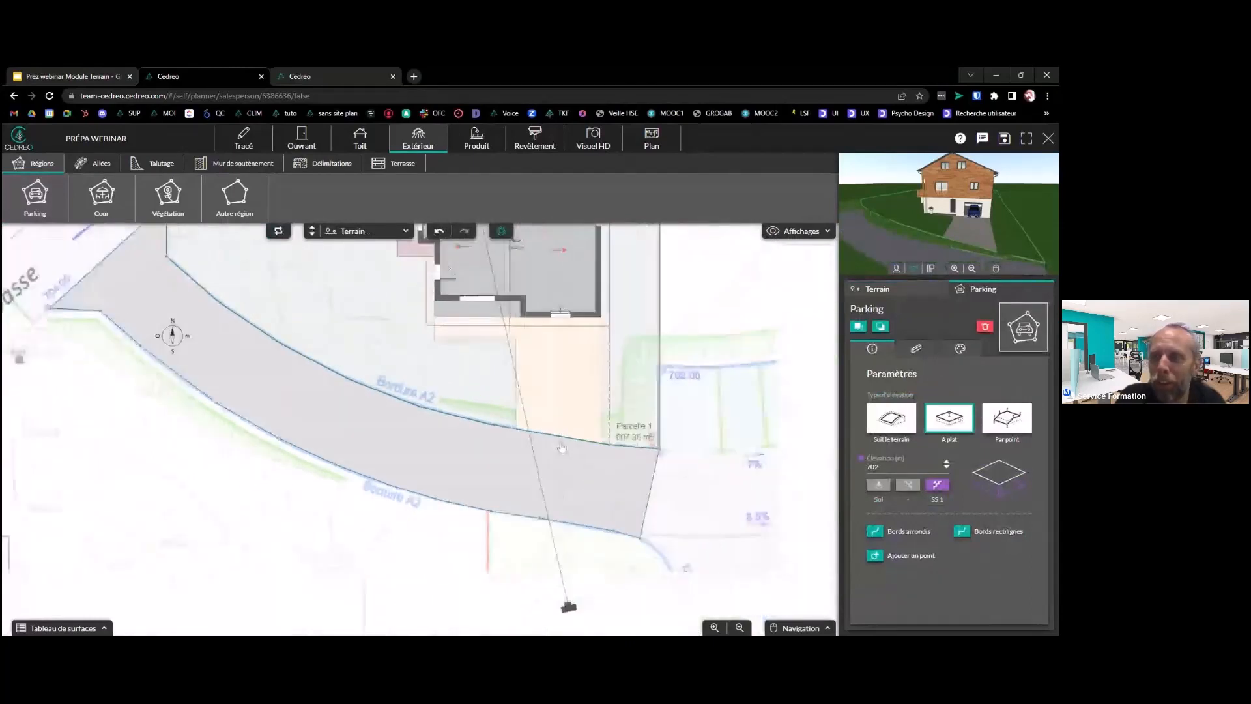
drag(562, 447, 584, 478)
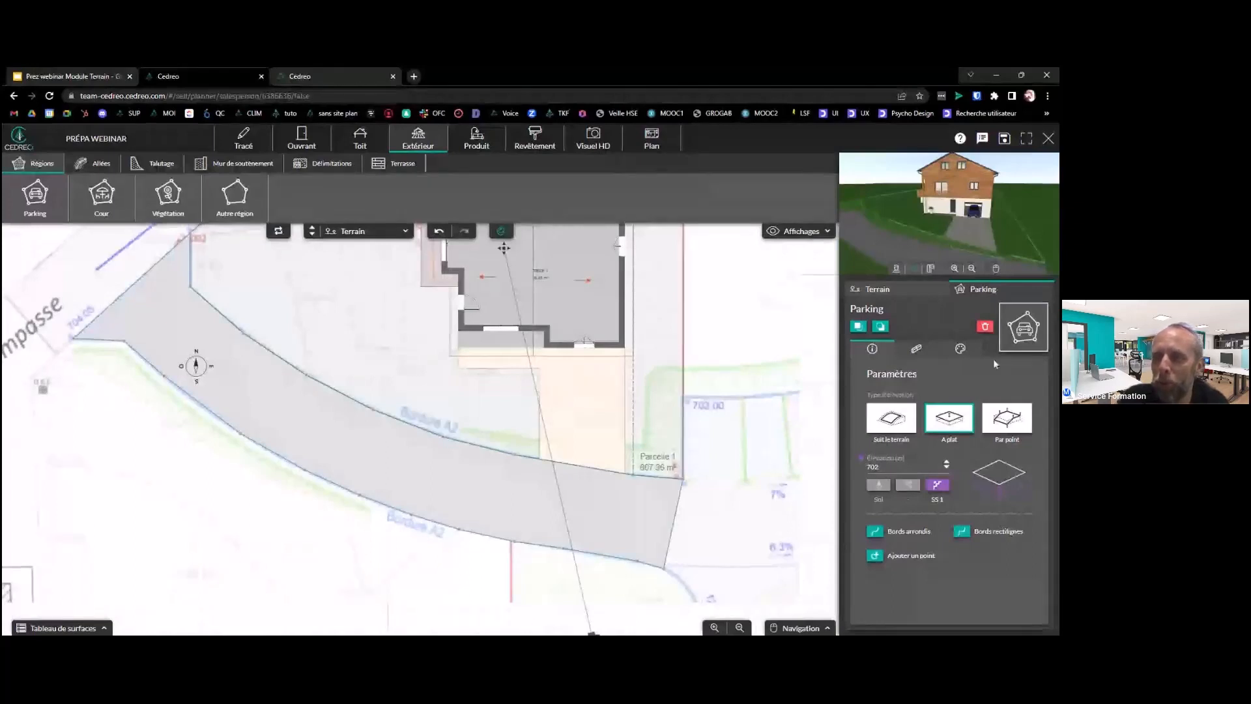
click(1026, 139)
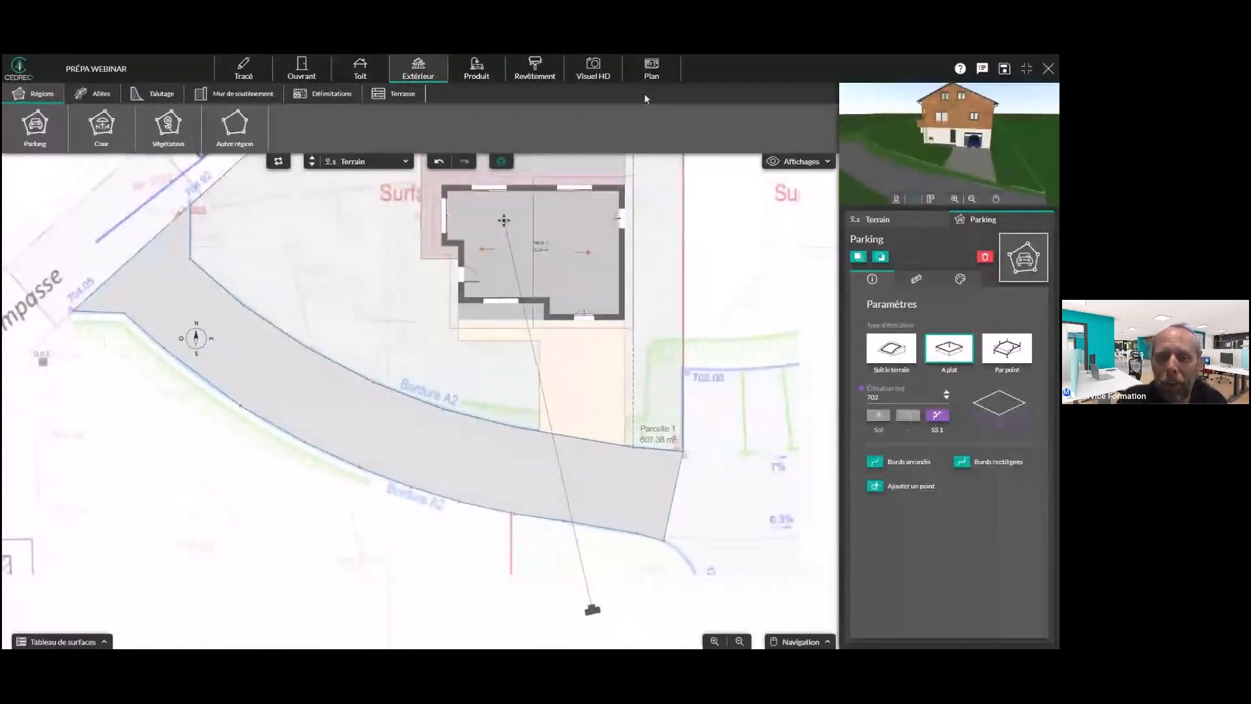
click(476, 68)
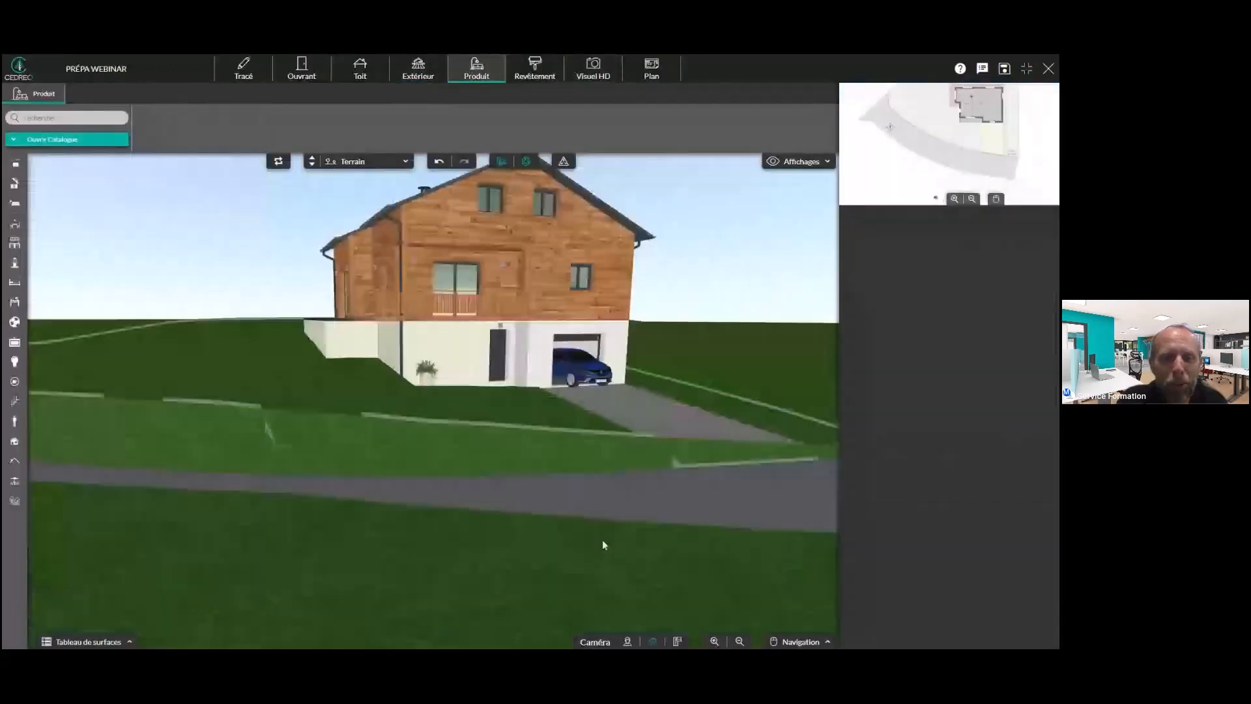
drag(602, 539, 563, 506)
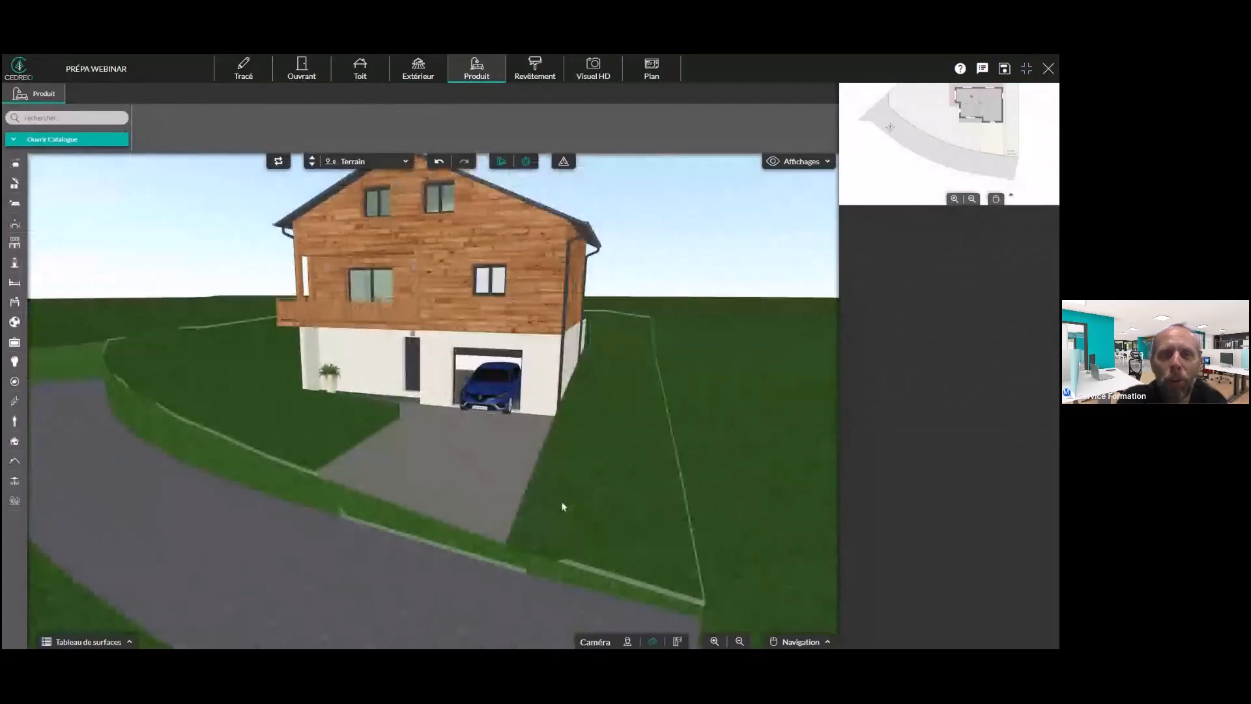
click(447, 81)
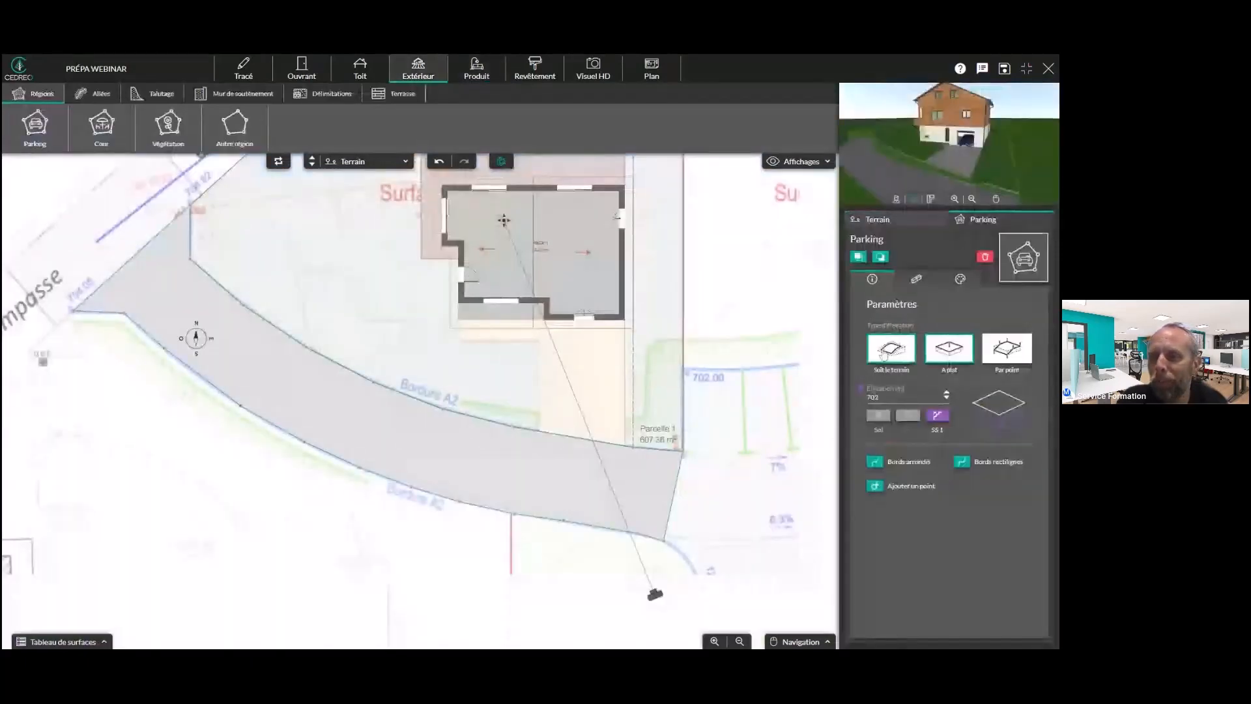
Set the street region's elevation type to Suit le terrain and check how it meets the driveway in the large 3D view
click(884, 352)
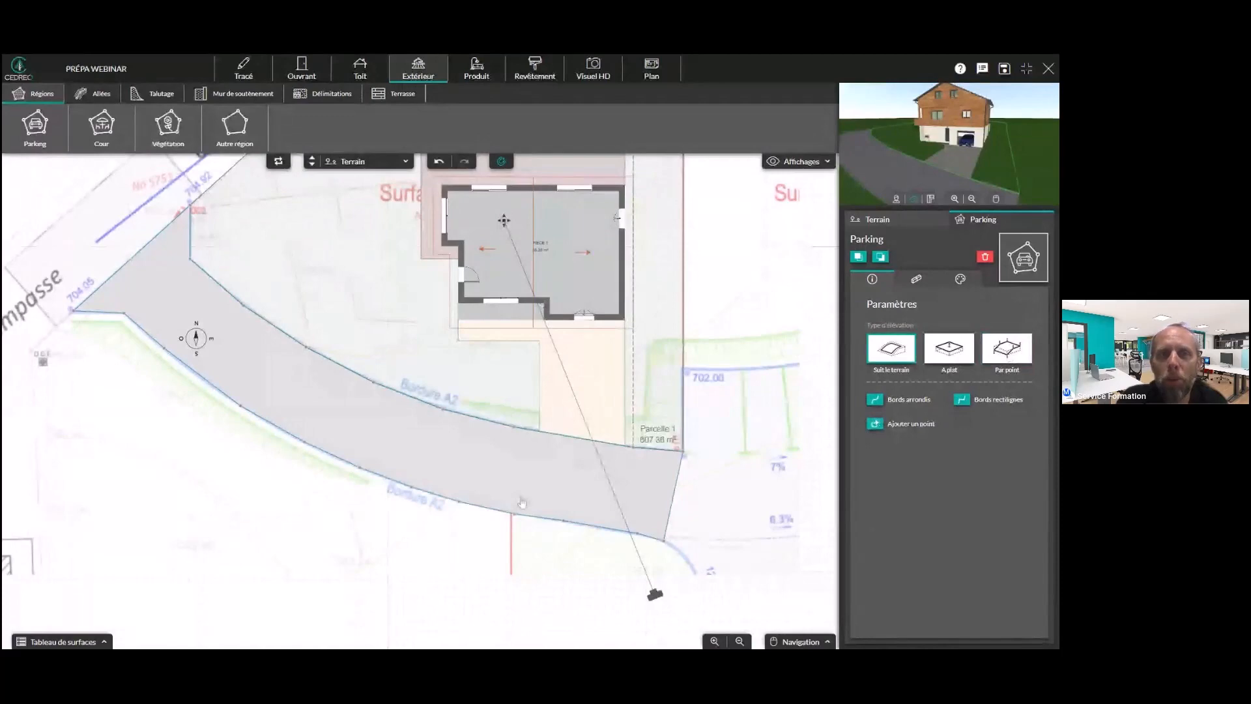
click(418, 93)
click(499, 76)
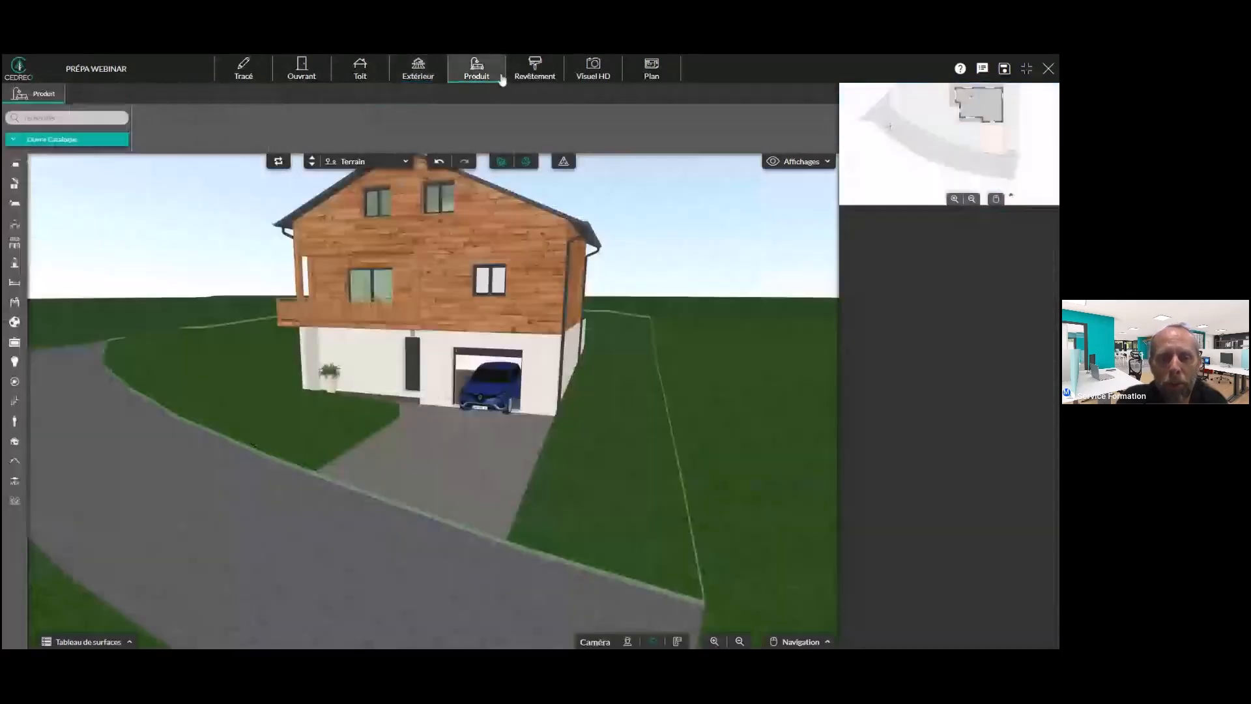
drag(425, 529, 481, 518)
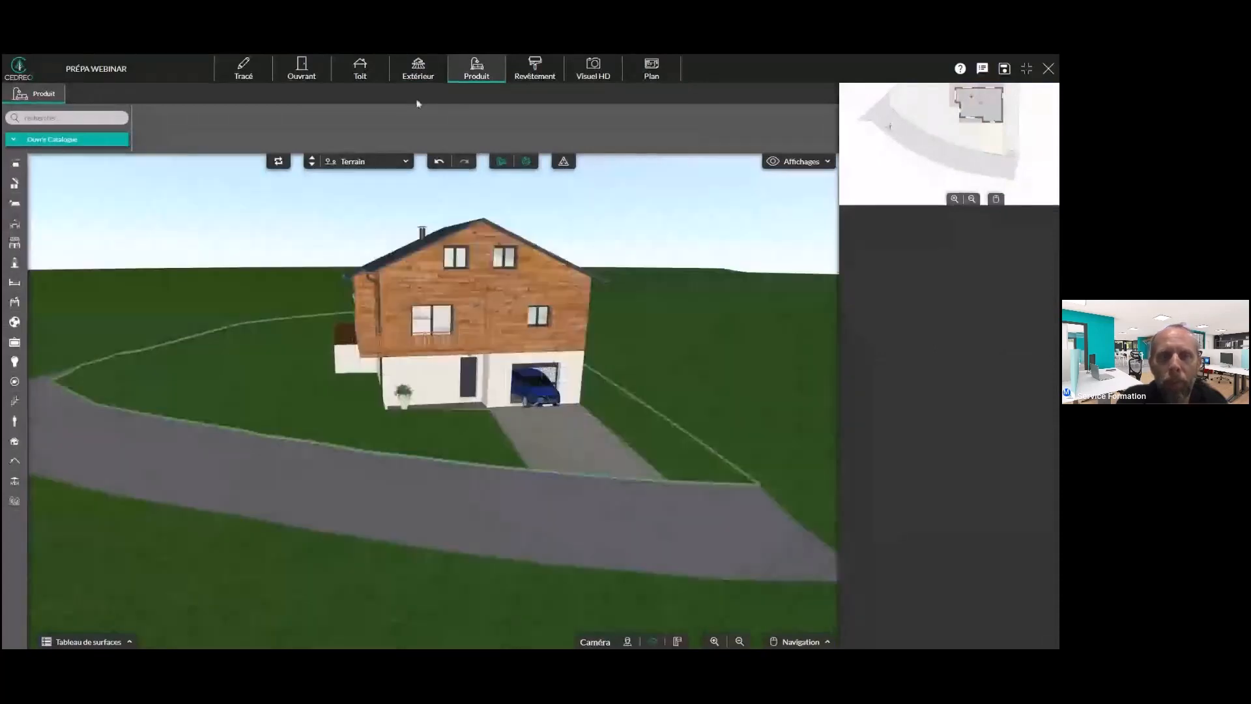
click(429, 78)
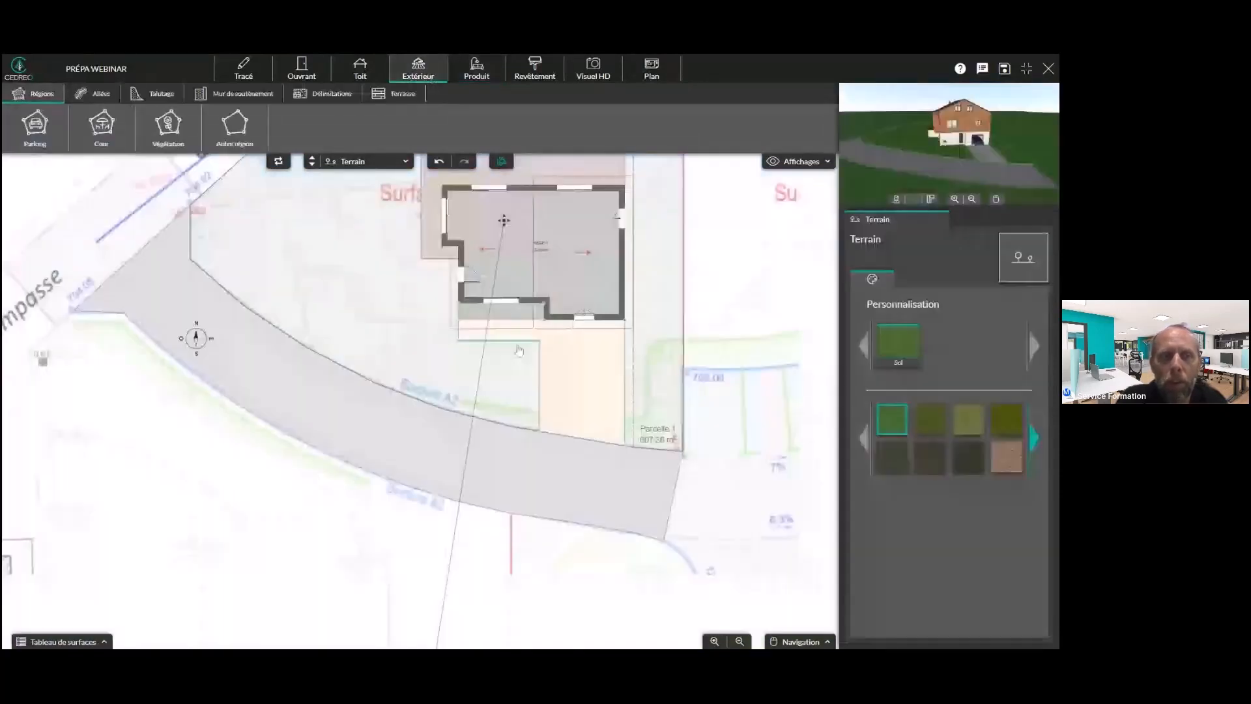
click(157, 135)
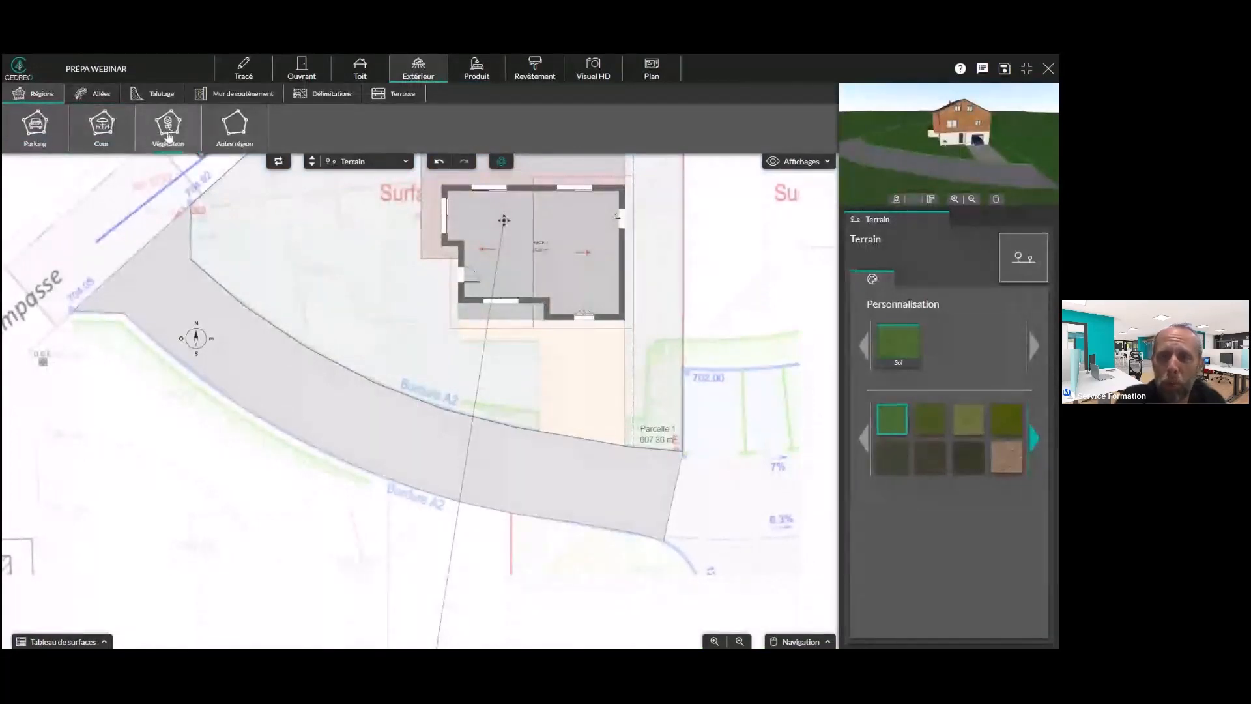
click(169, 137)
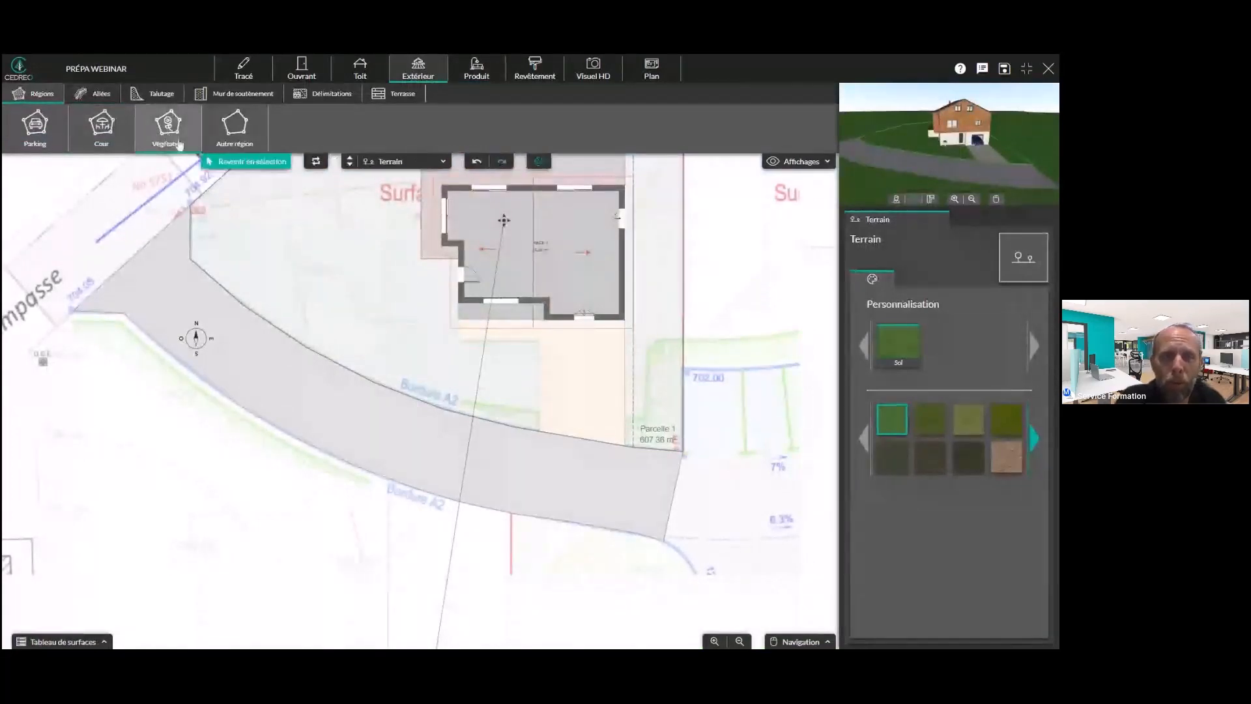
click(236, 249)
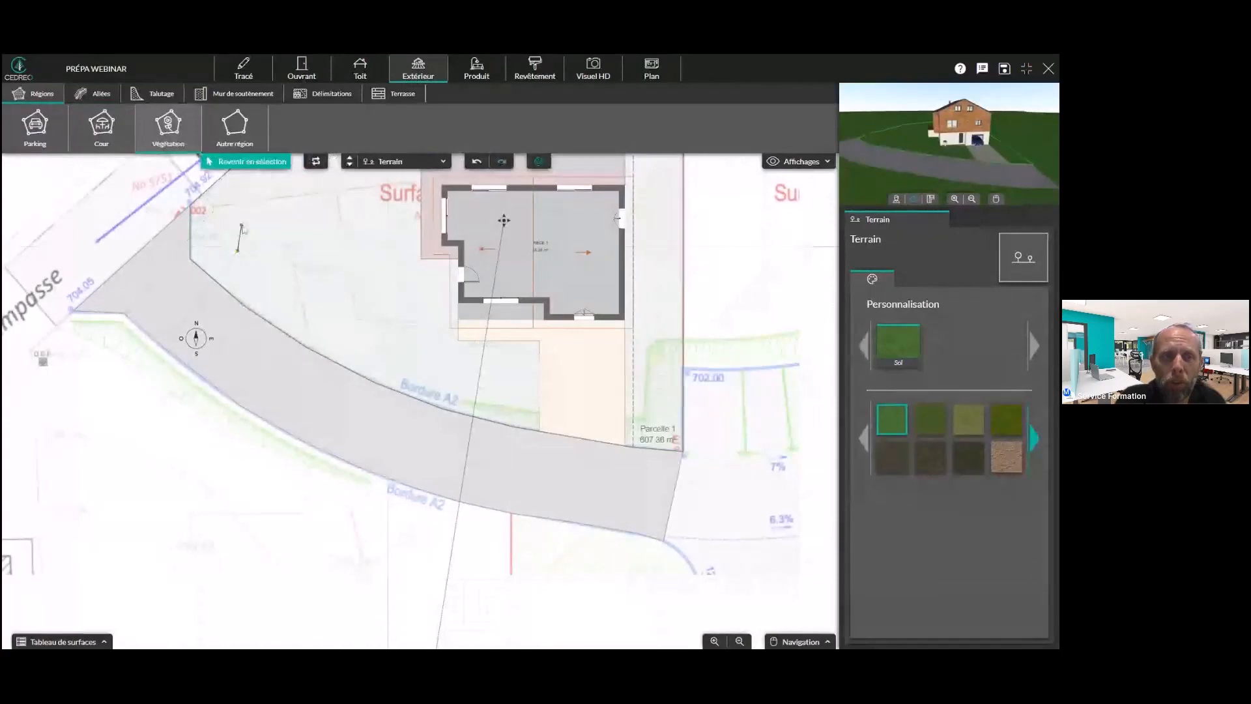
click(240, 224)
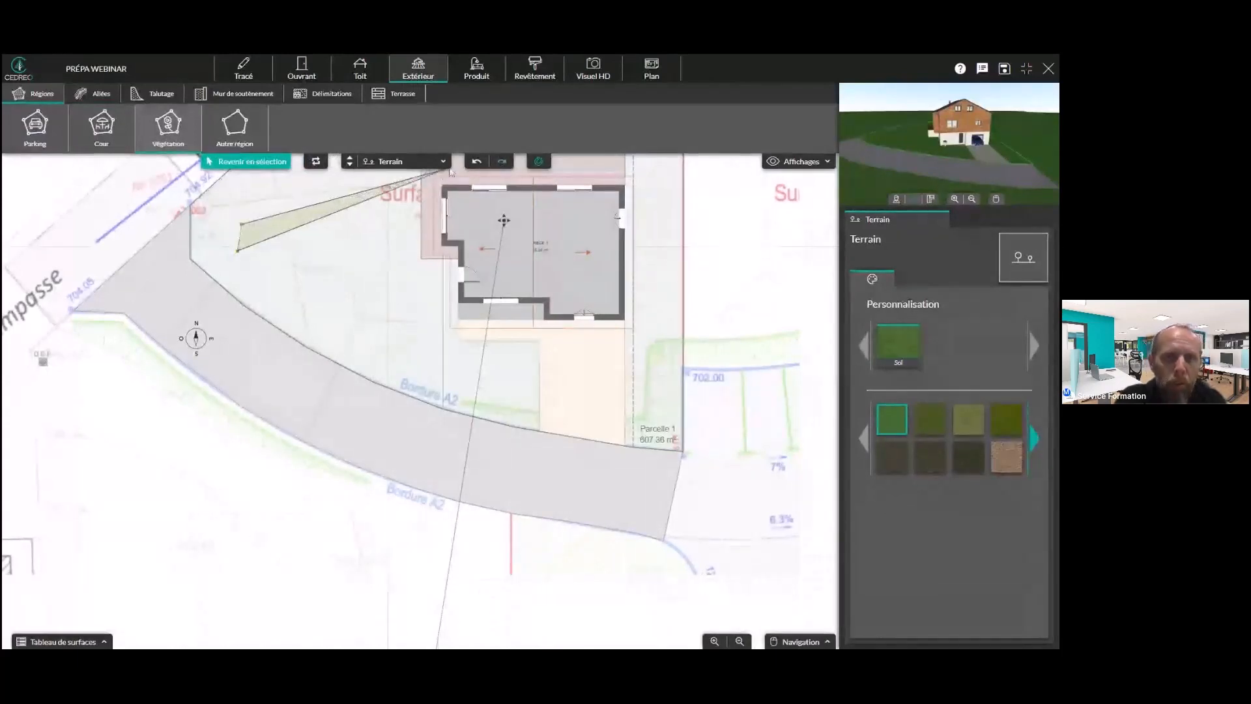
click(288, 237)
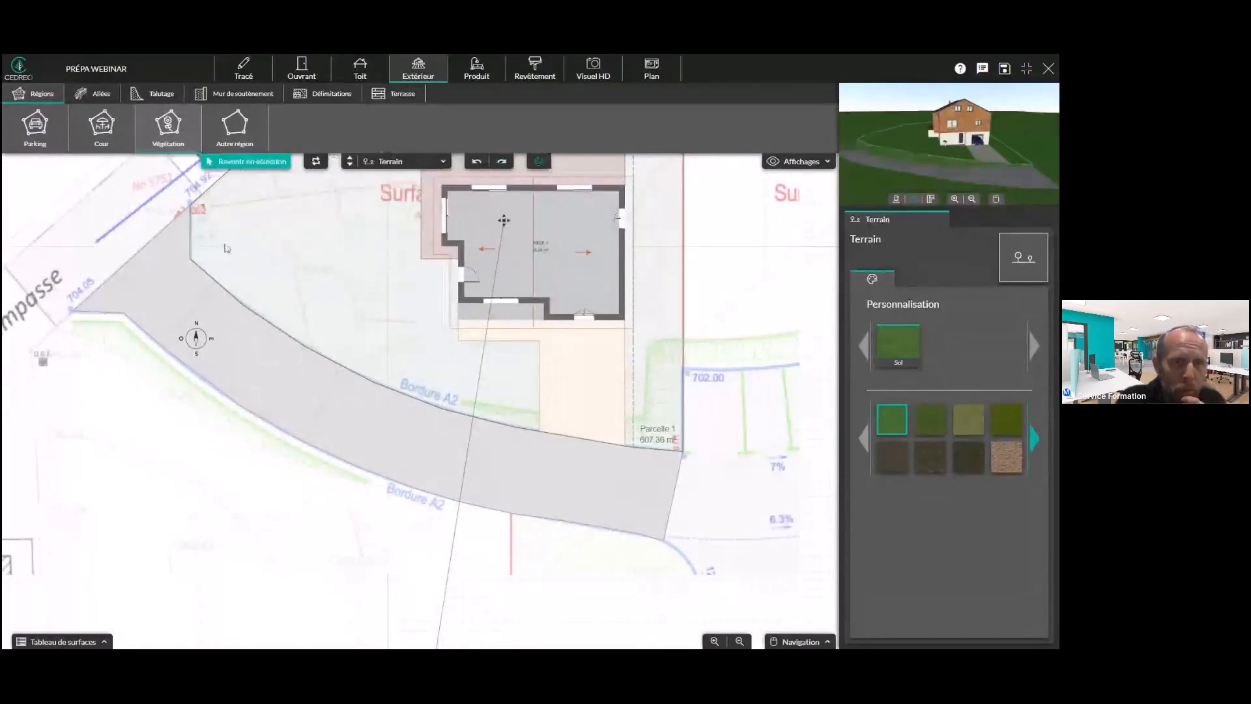
Draw a small, roughly round Végétation region inside the parcel's west corner, near the 704.92 mark
scroll(242, 259, up, 1)
scroll(240, 286, up, 1)
scroll(238, 290, up, 1)
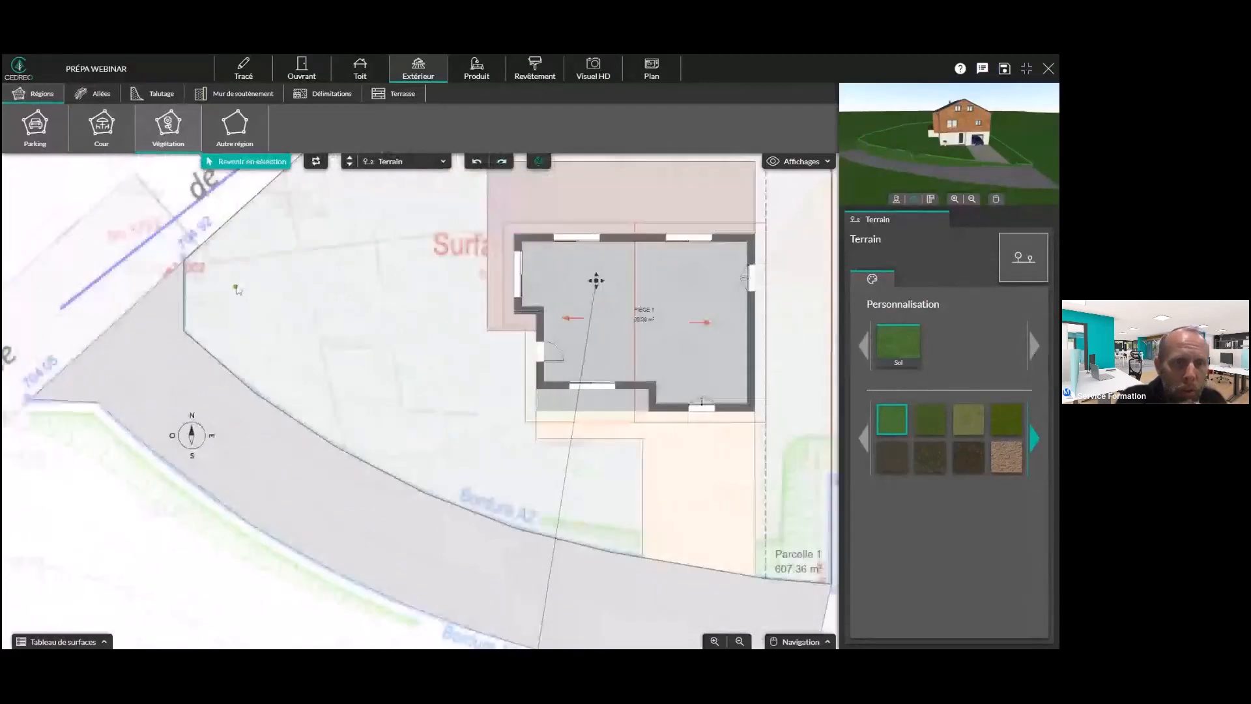
middle_drag(236, 289, 232, 317)
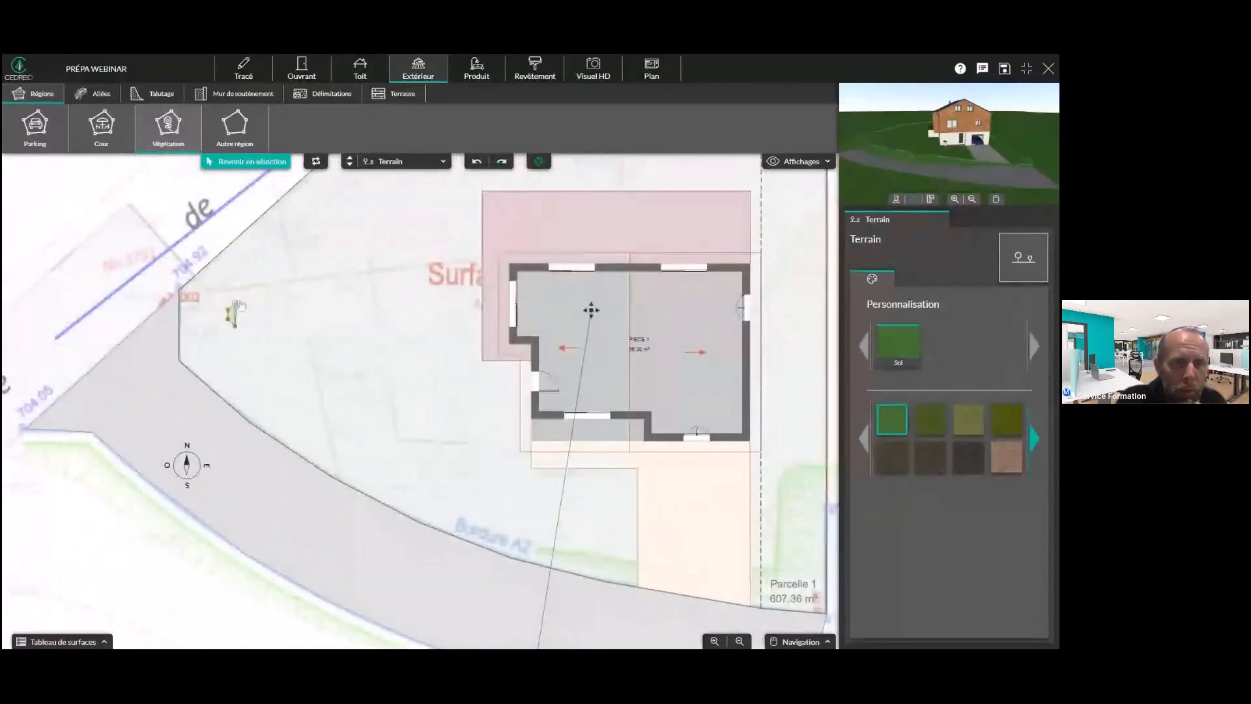
click(250, 303)
click(257, 311)
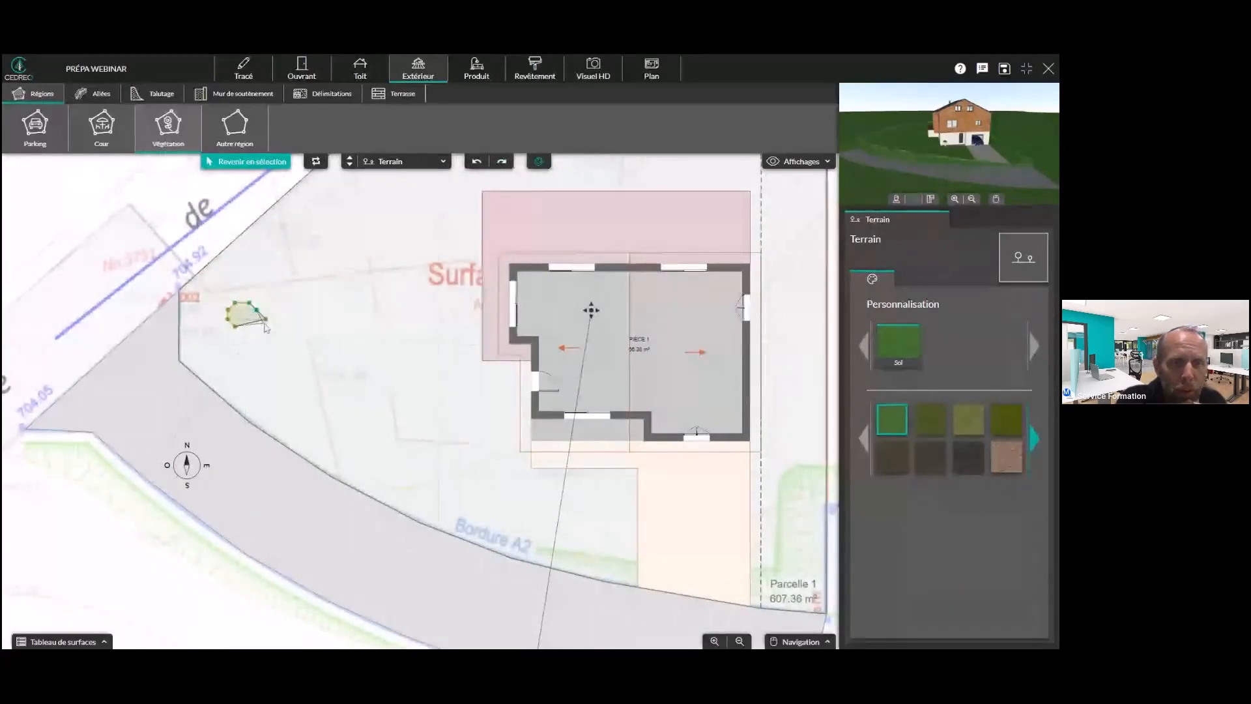
click(262, 322)
double_click(254, 333)
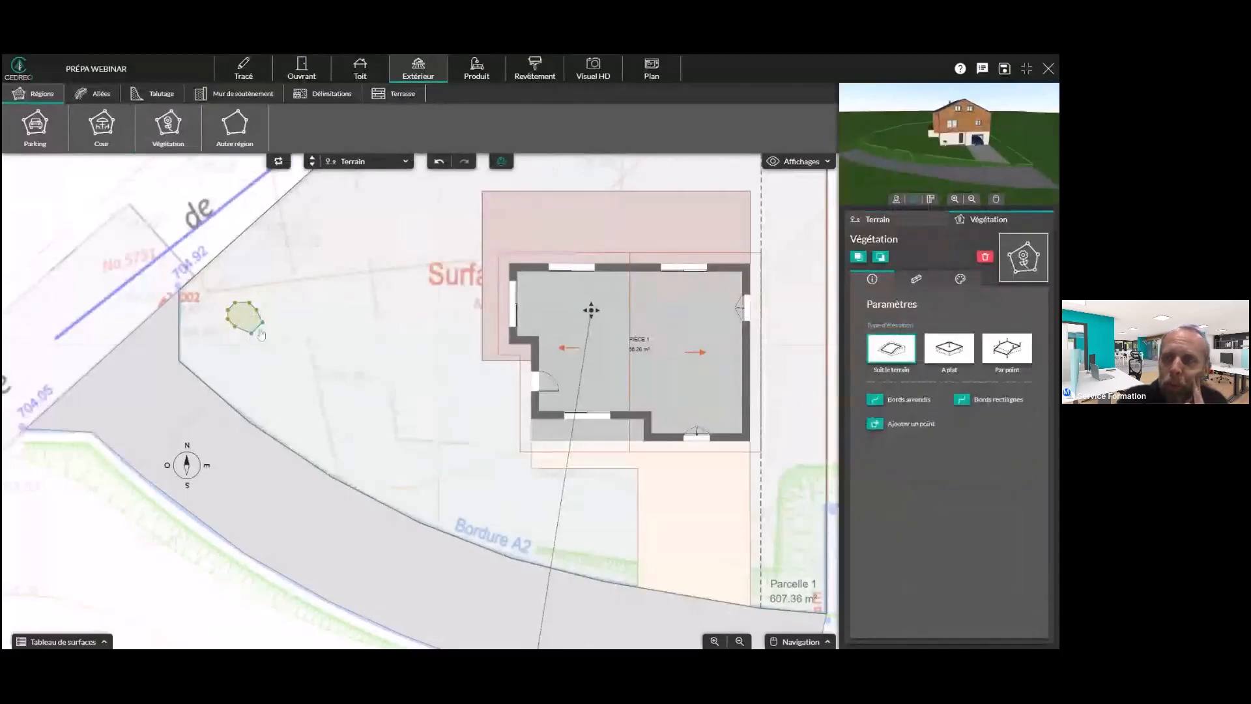
Examine the new vegetation bed up close in the 3D preview
scroll(910, 142, up, 3)
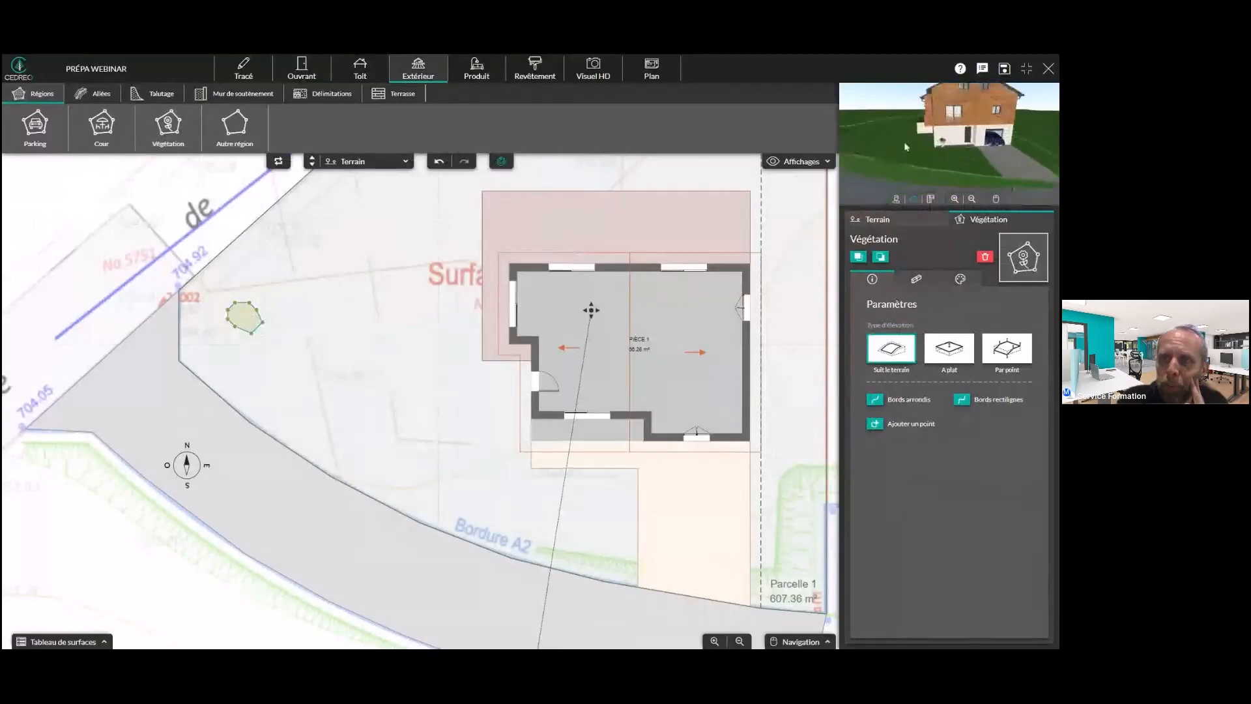
right_drag(905, 147, 1016, 175)
scroll(915, 138, up, 3)
mouse_move(913, 140)
right_down()
mouse_move(959, 168)
mouse_move(994, 147)
right_up()
scroll(994, 149, up, 3)
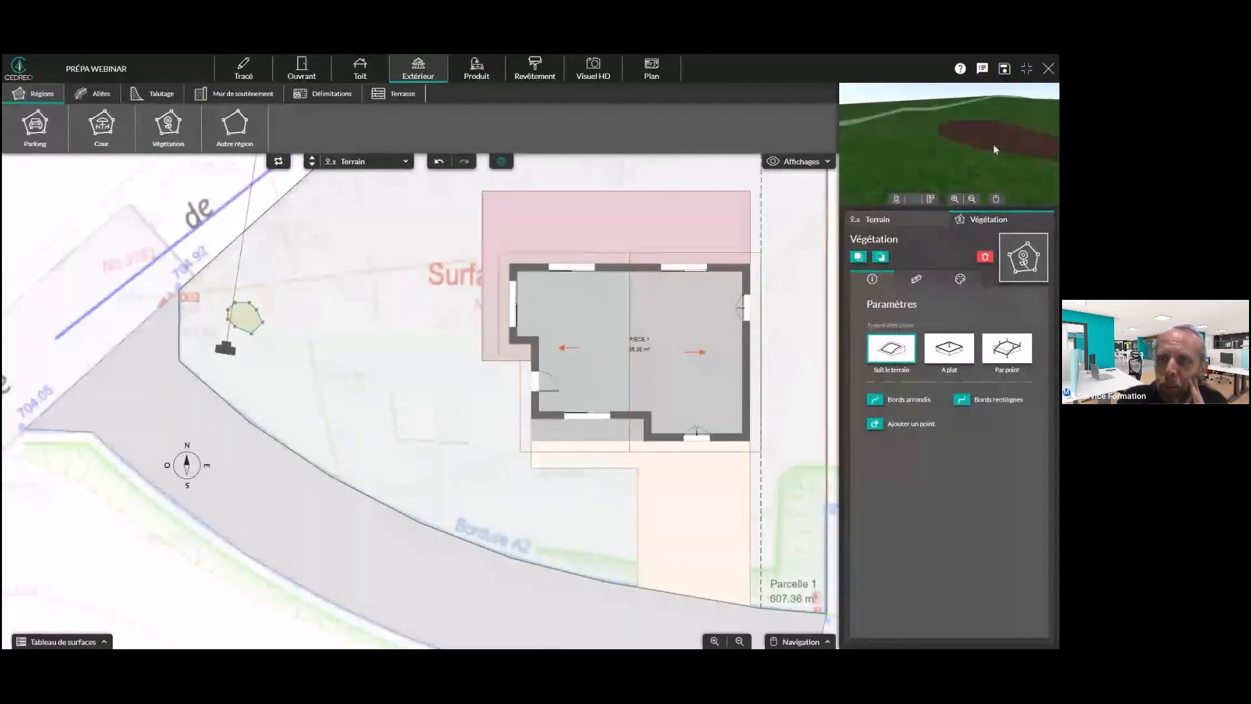
drag(993, 145, 990, 153)
right_drag(990, 152, 1001, 123)
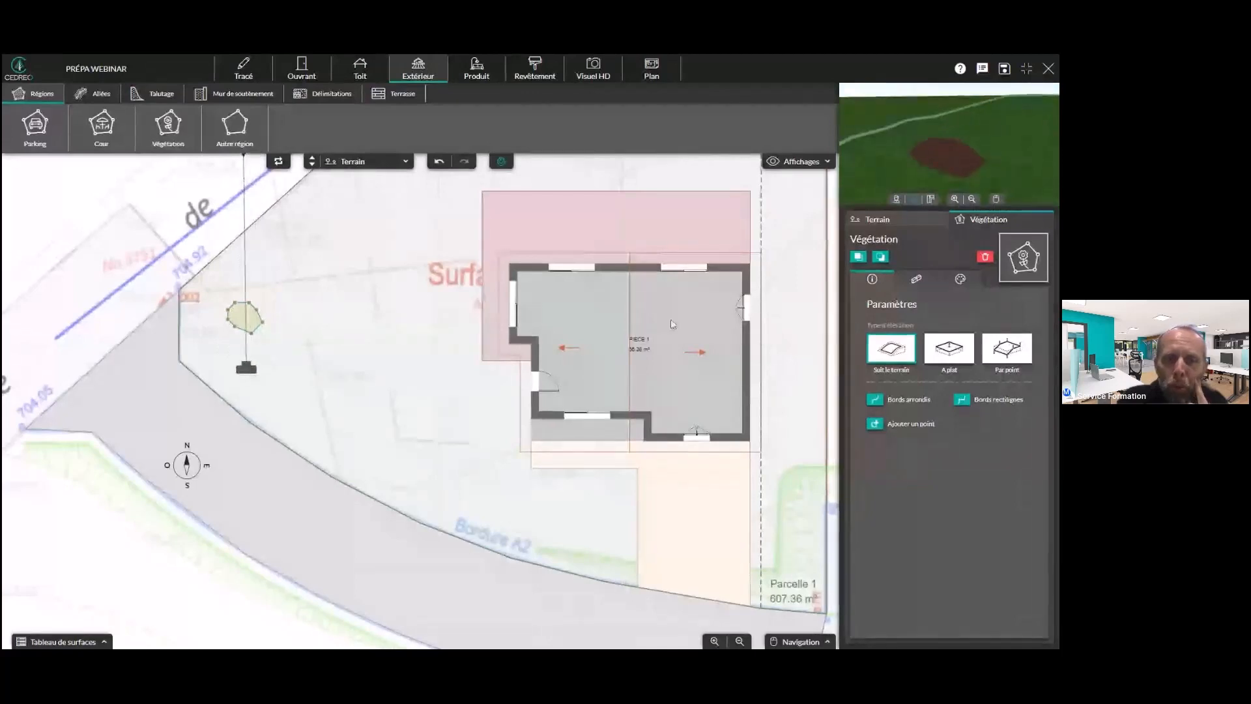
Try rounded edges (Bords arrondis) on the vegetation region, and undo the change
click(261, 332)
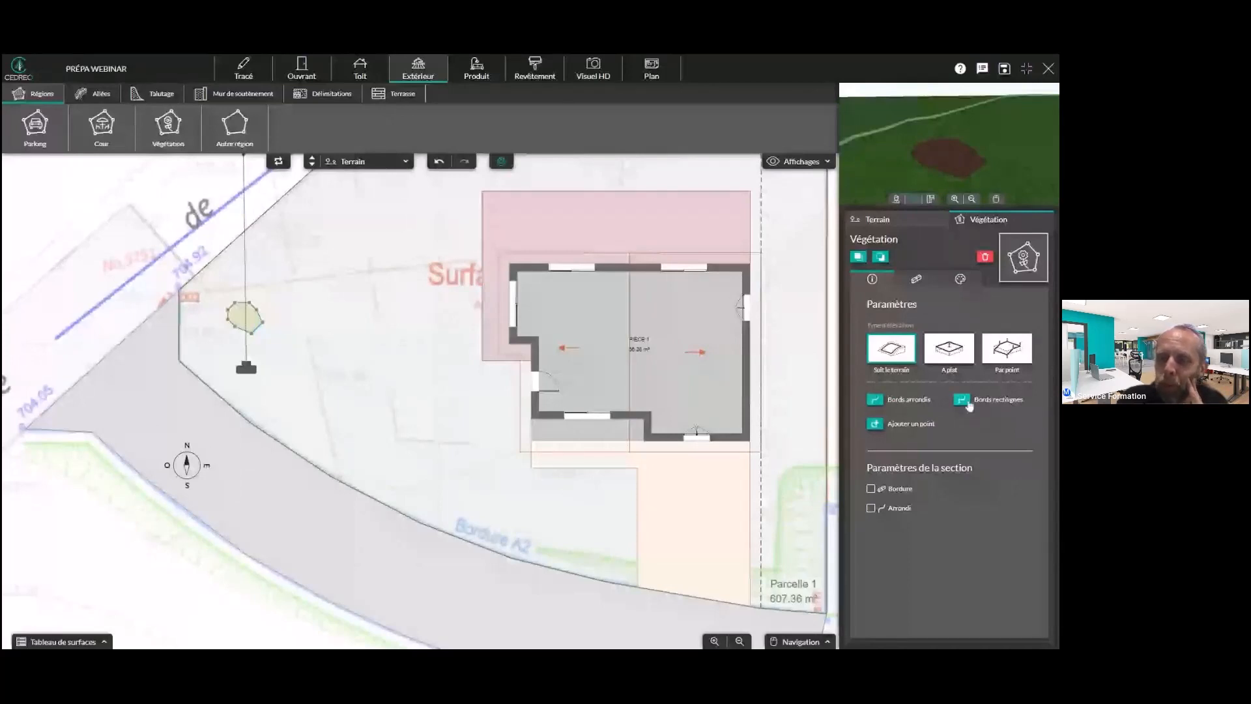
click(885, 403)
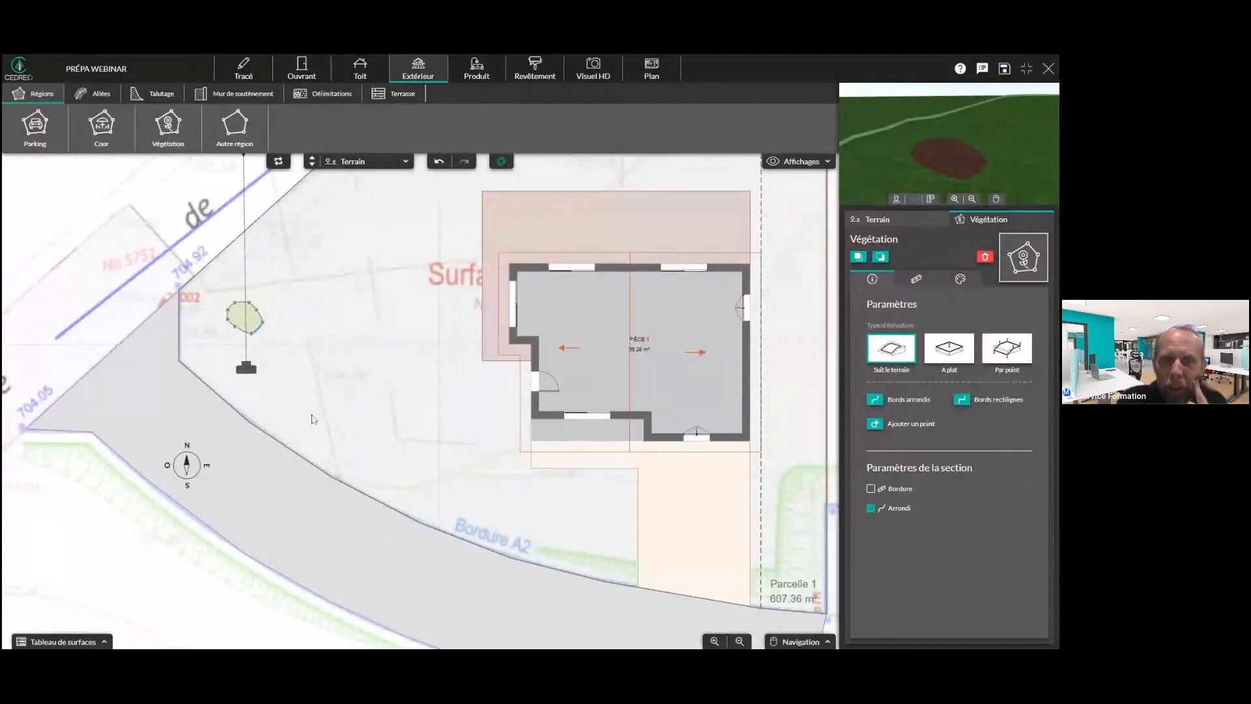
scroll(312, 419, up, 1)
scroll(325, 355, up, 2)
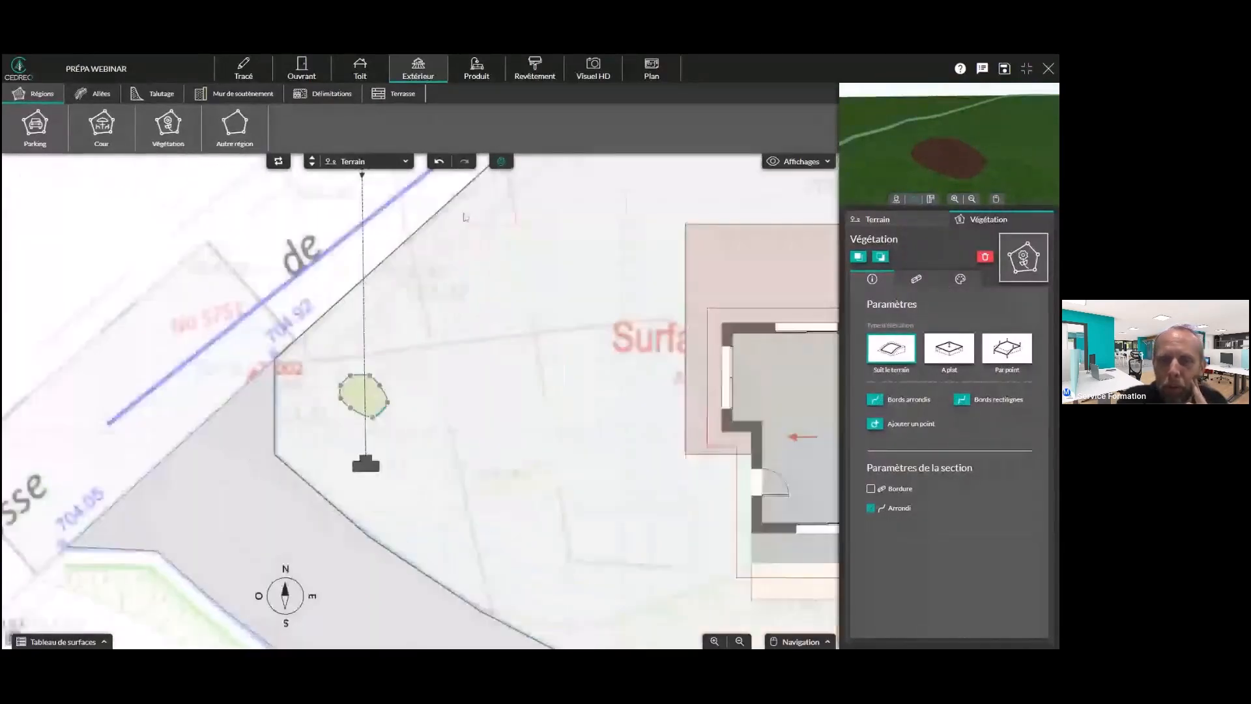
key(ctrl+z)
scroll(384, 428, up, 2)
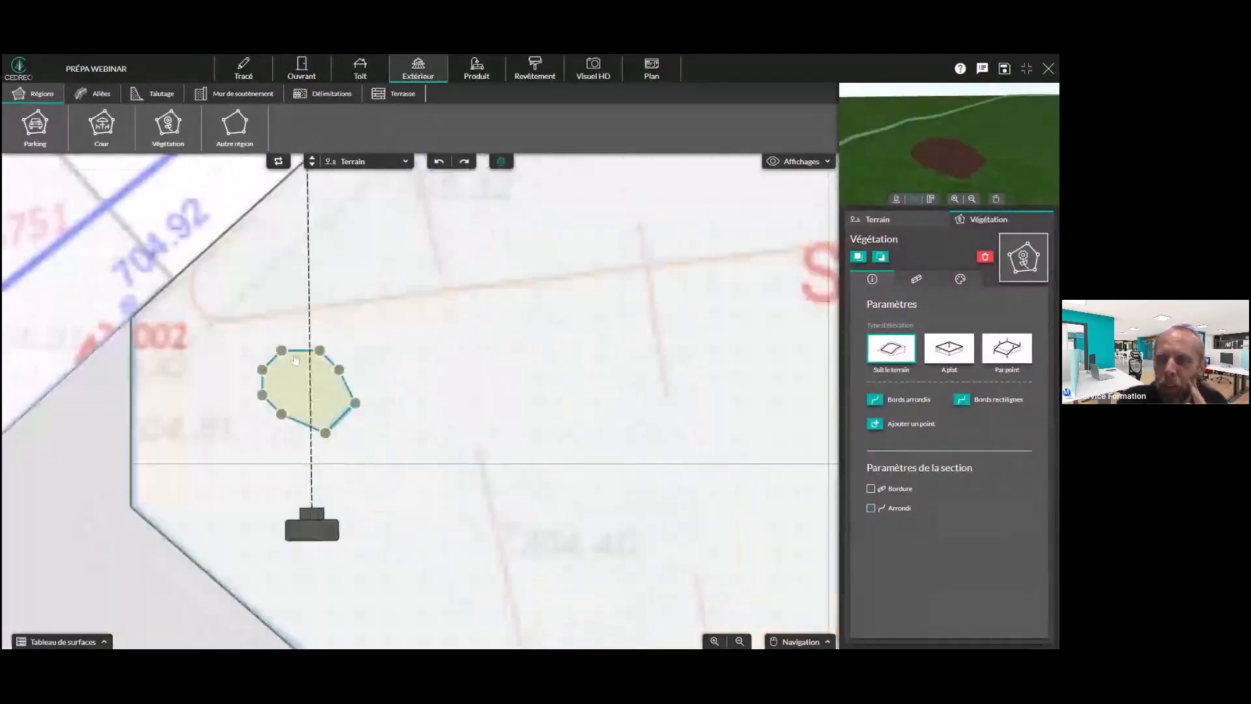
Round the edges of the vegetation region with Bords arrondis and delete the whole region
click(874, 400)
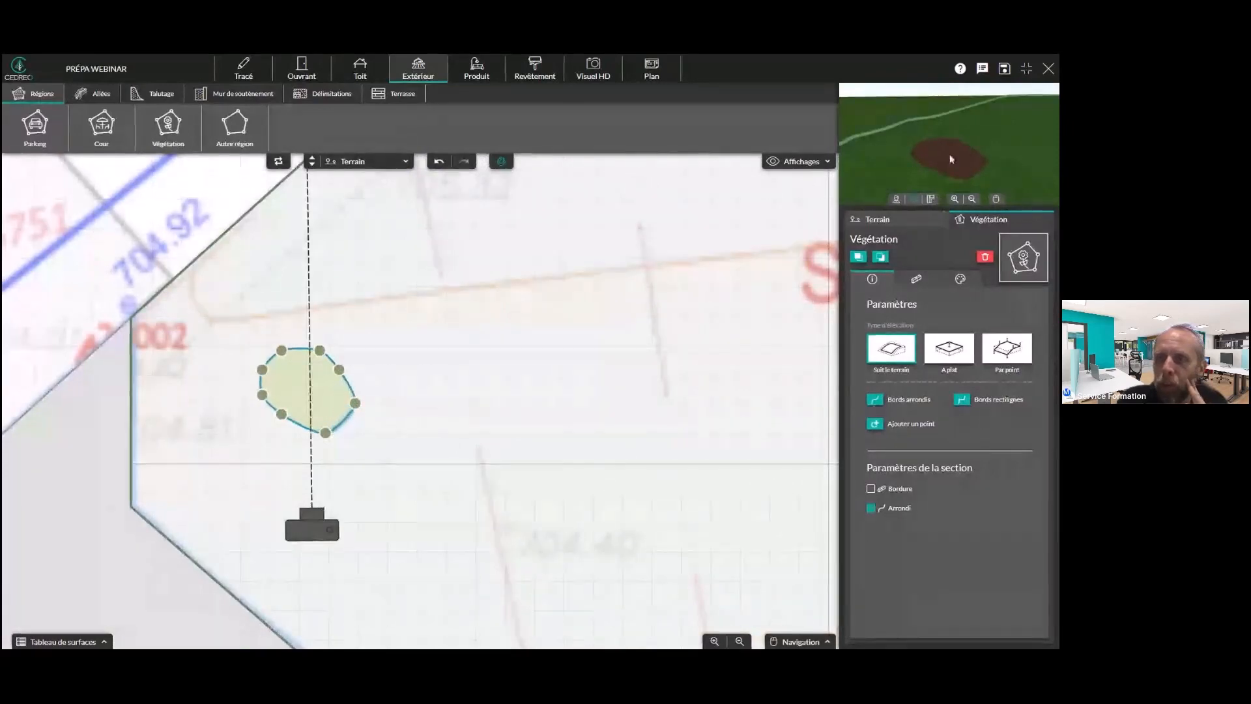
drag(949, 158, 939, 169)
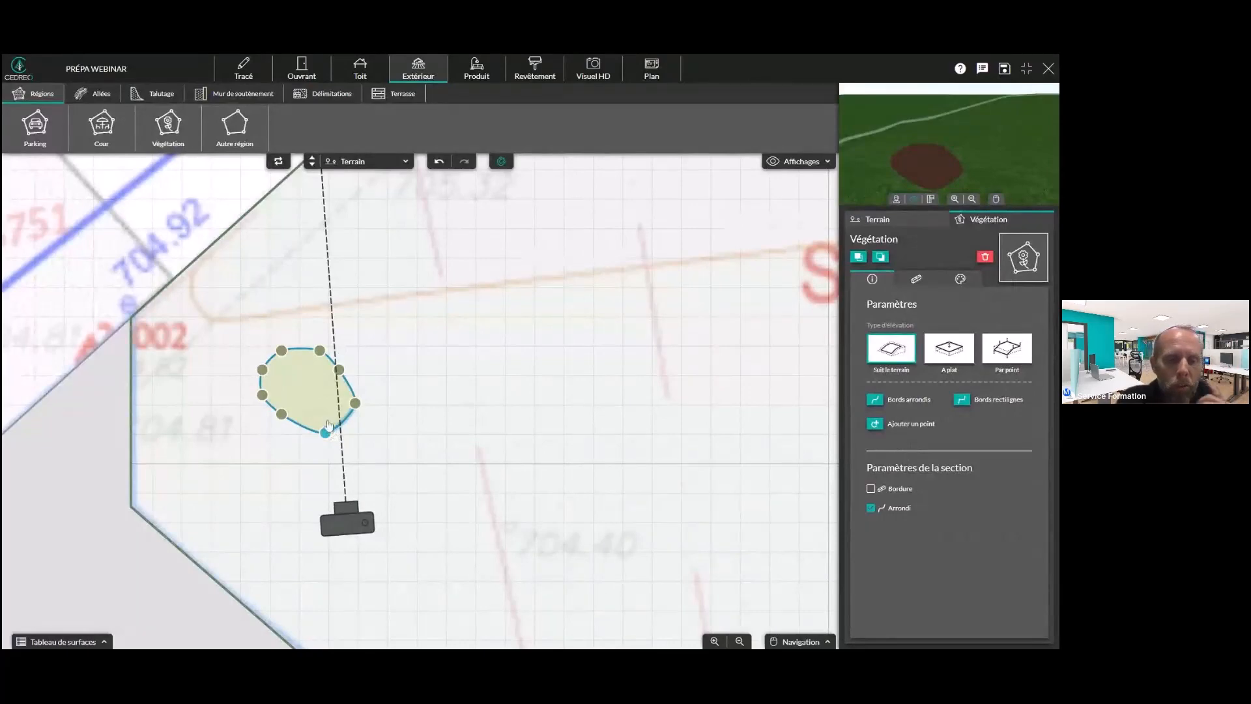
key(Delete)
scroll(273, 561, down, 2)
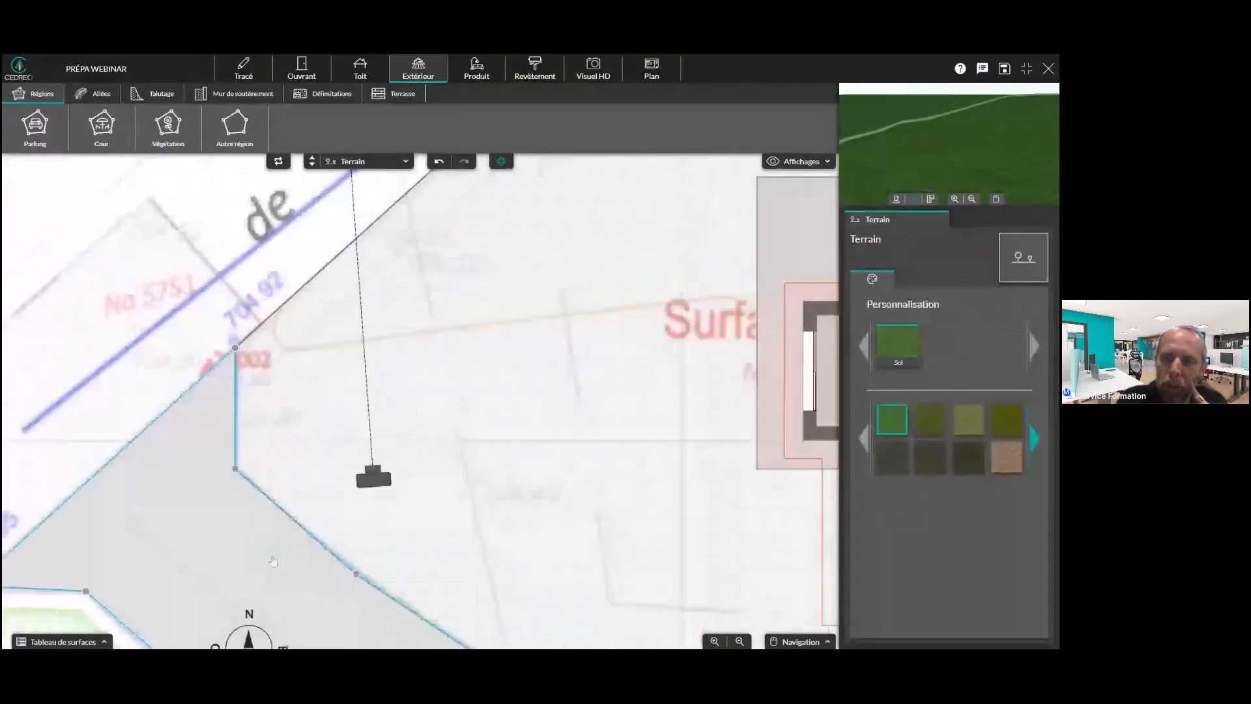
click(273, 560)
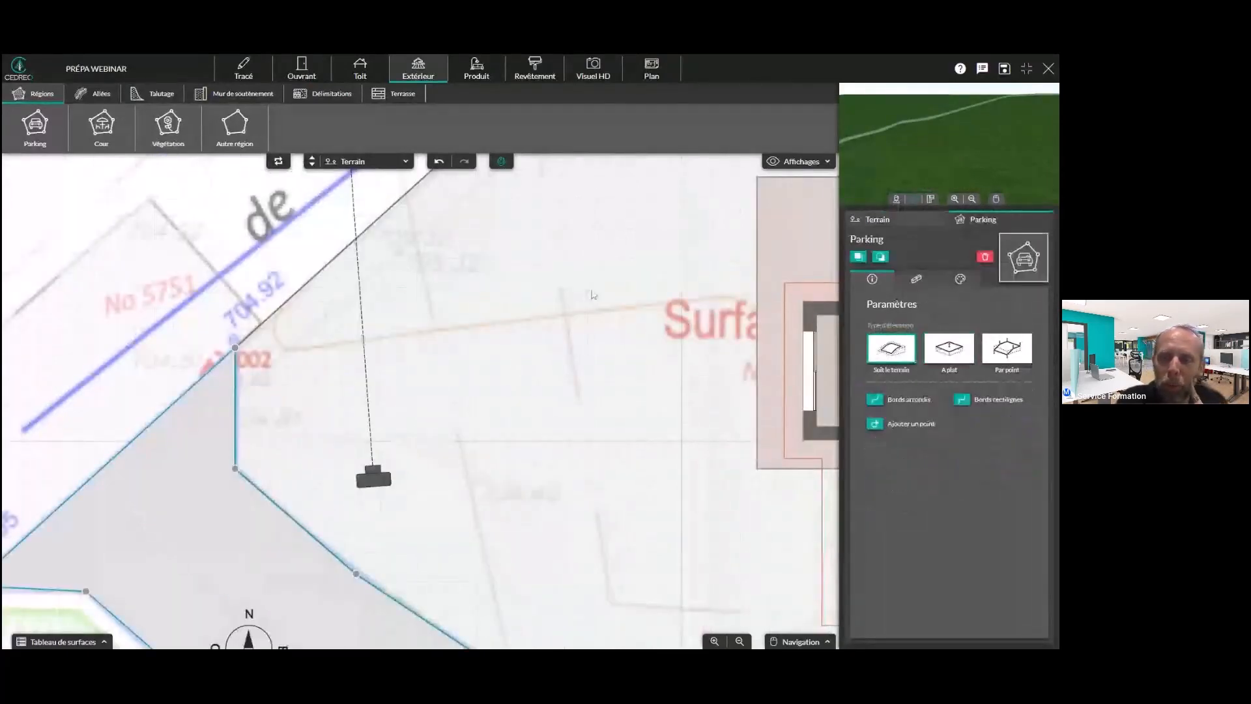
drag(590, 334, 274, 387)
drag(336, 355, 227, 316)
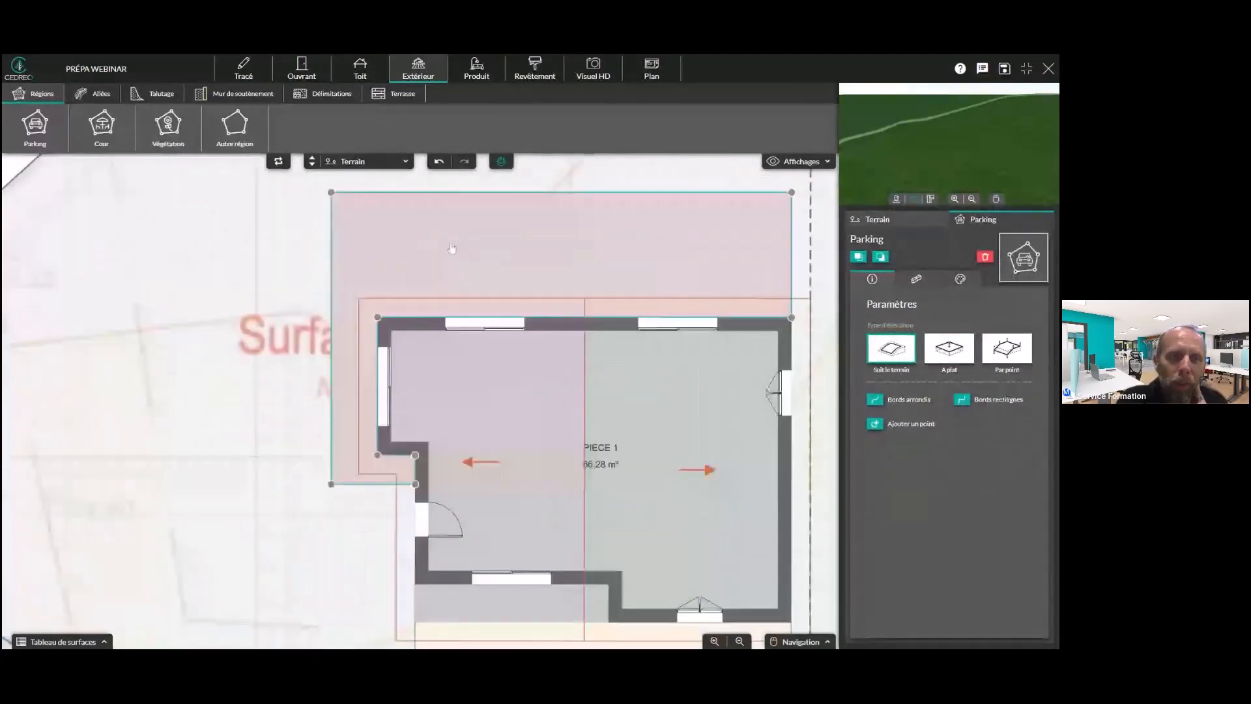
click(115, 95)
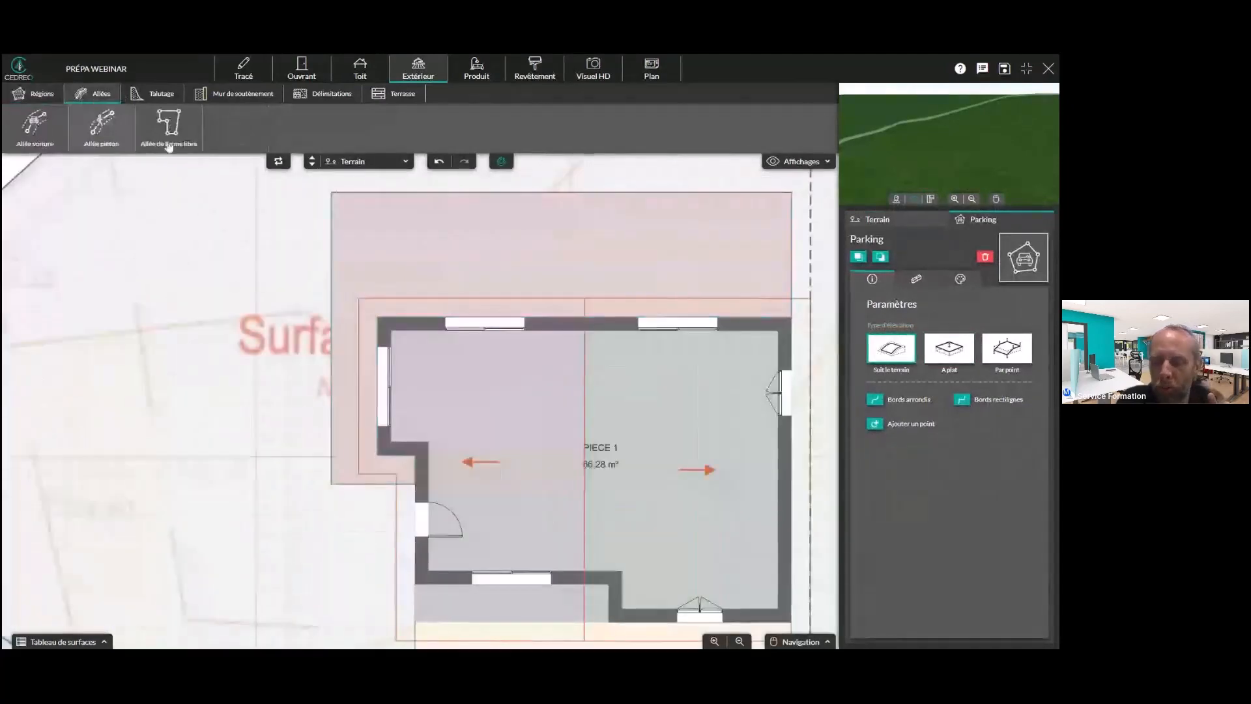
click(46, 96)
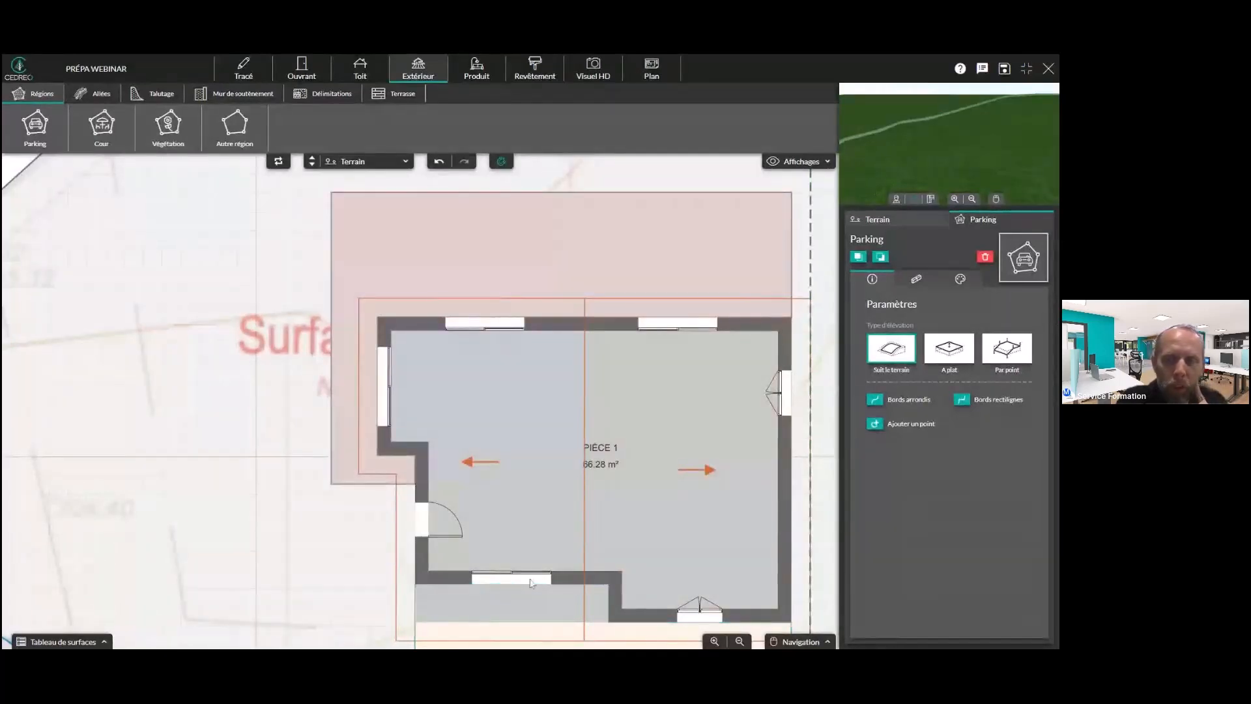
click(357, 430)
scroll(357, 430, down, 5)
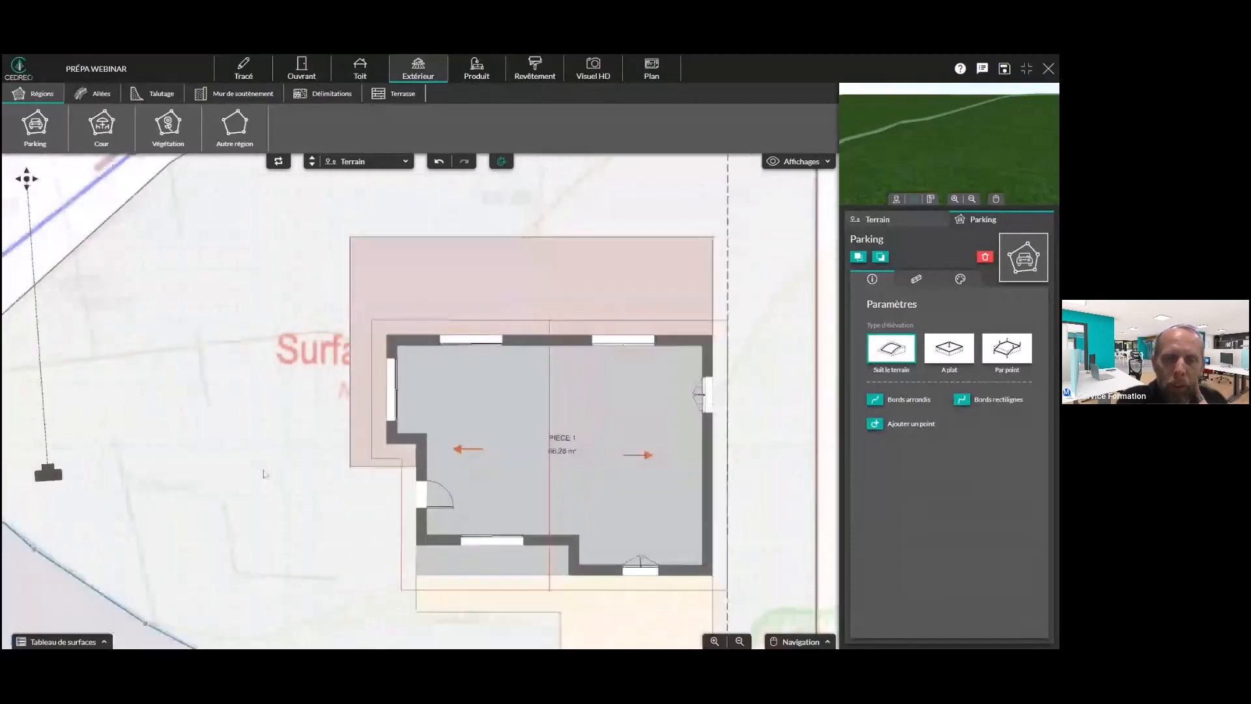
scroll(274, 480, down, 3)
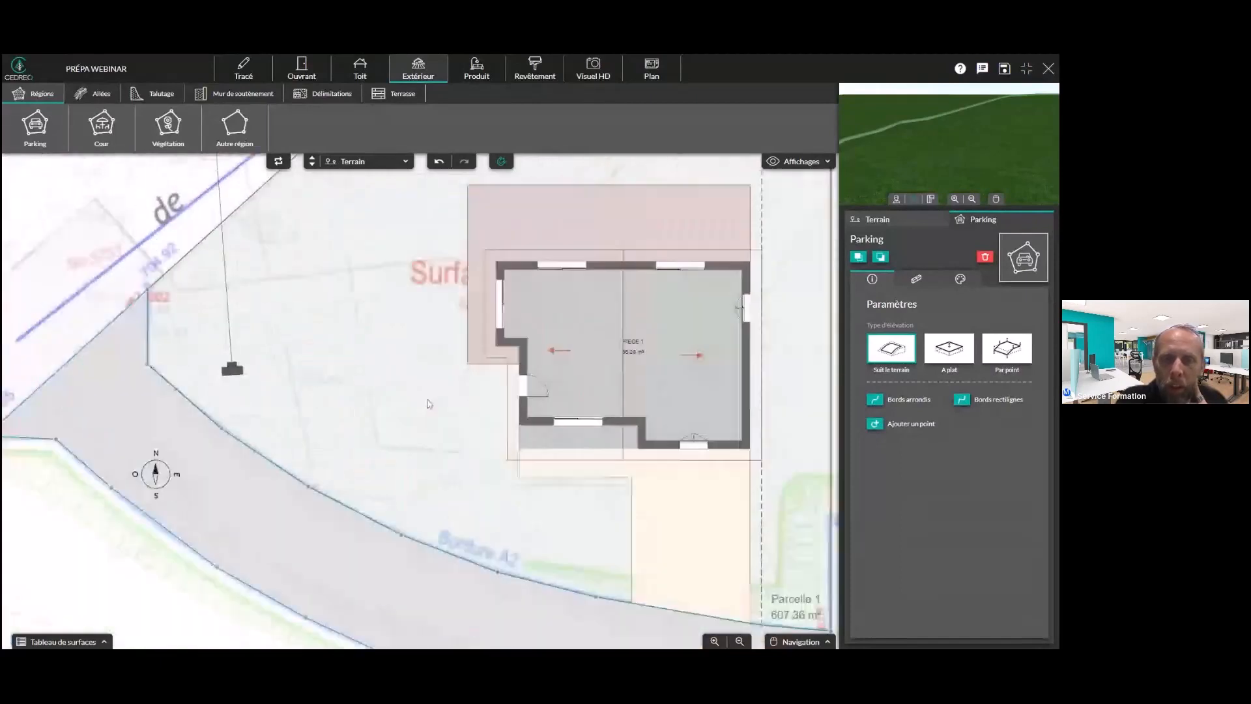
drag(368, 396, 328, 384)
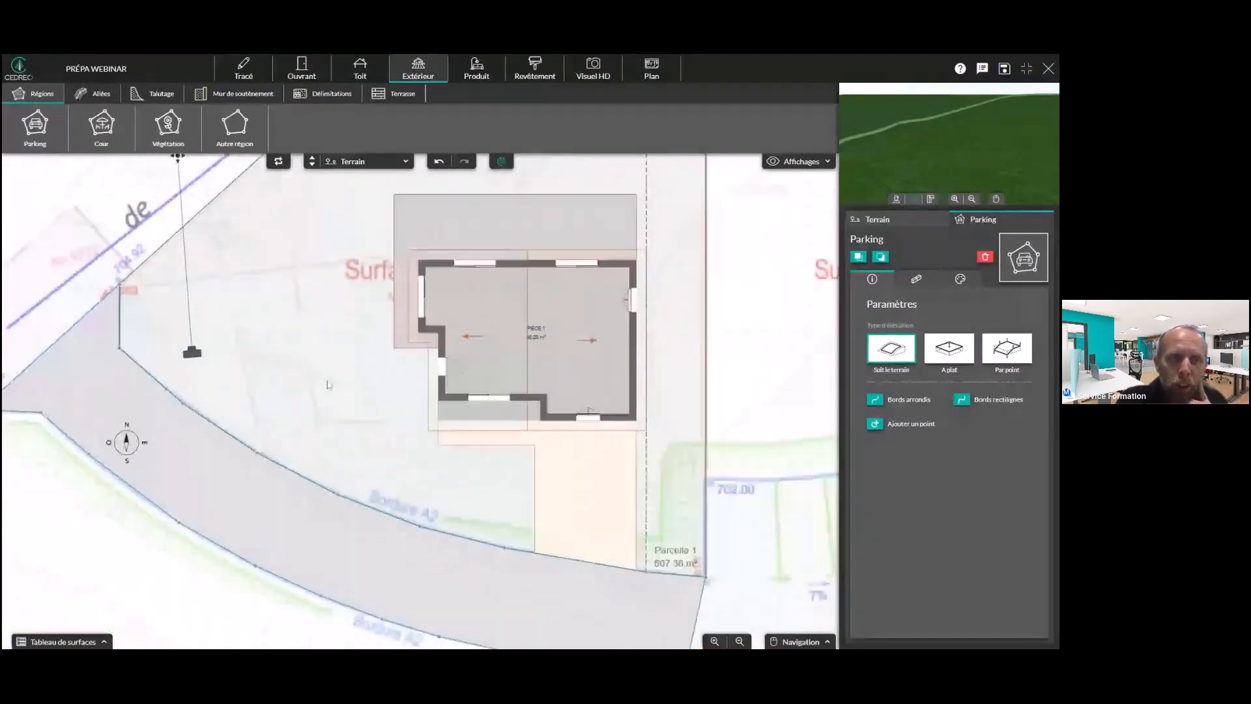
click(98, 93)
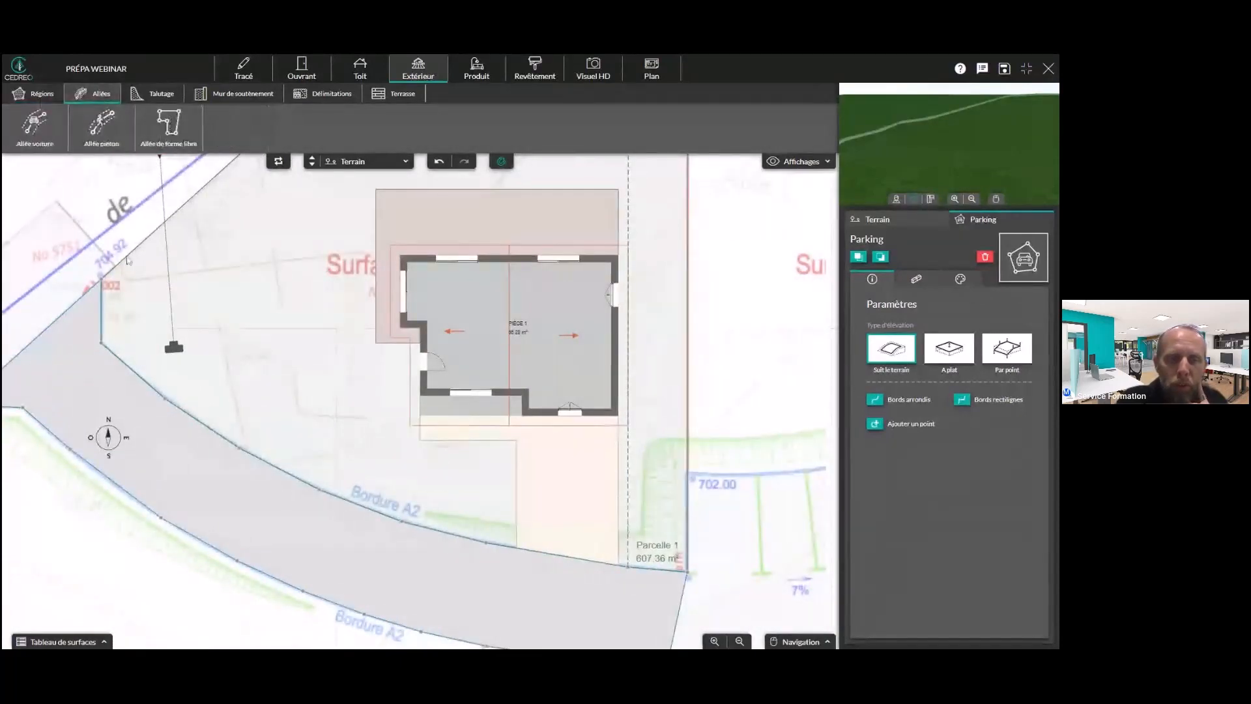
click(50, 134)
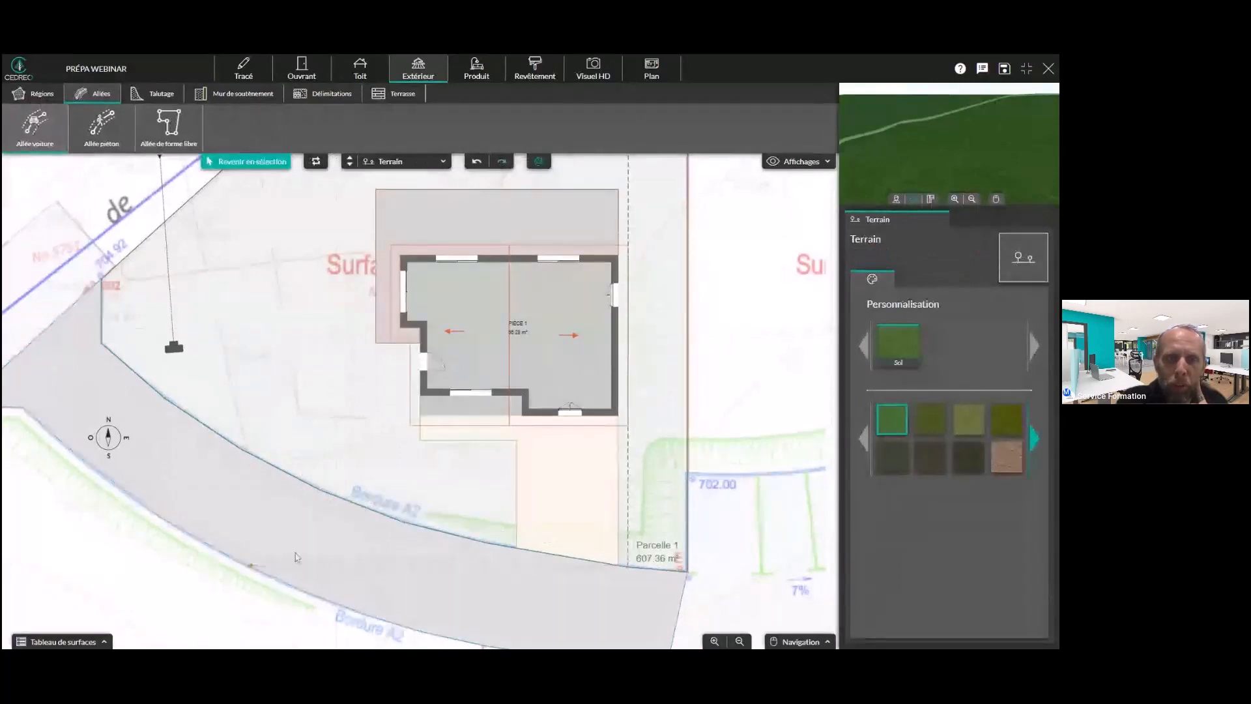
middle_drag(829, 341, 417, 368)
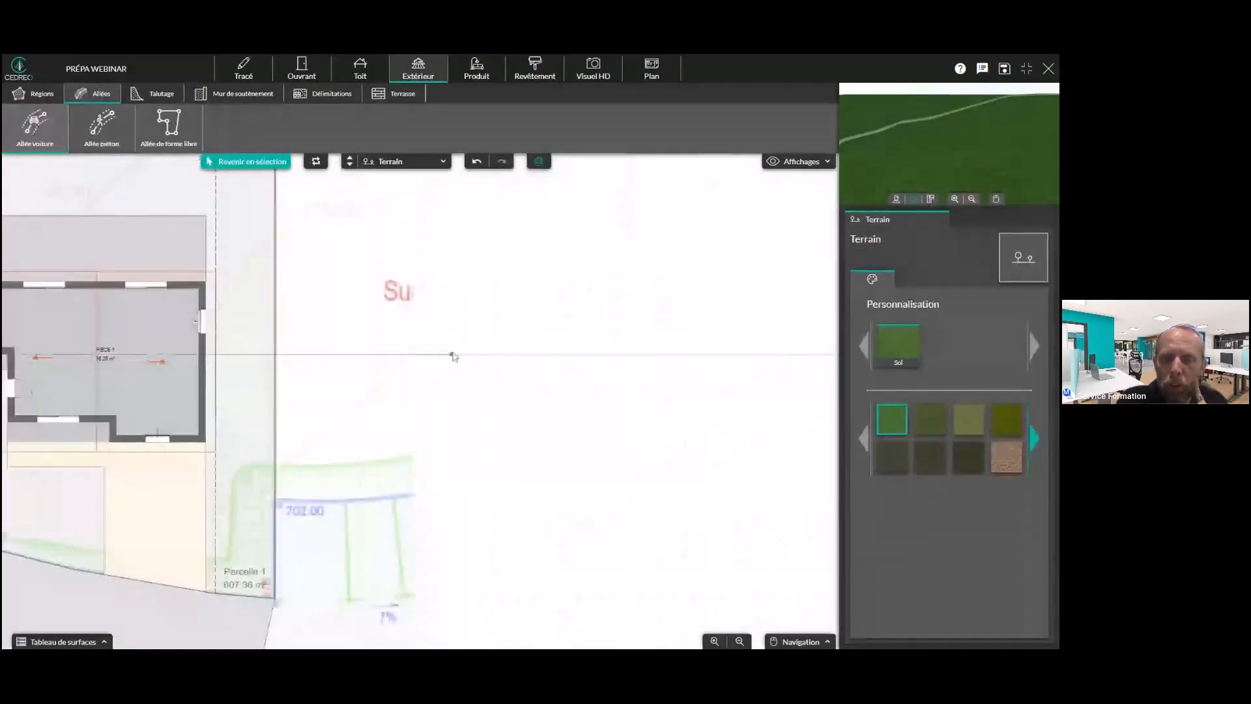
click(452, 354)
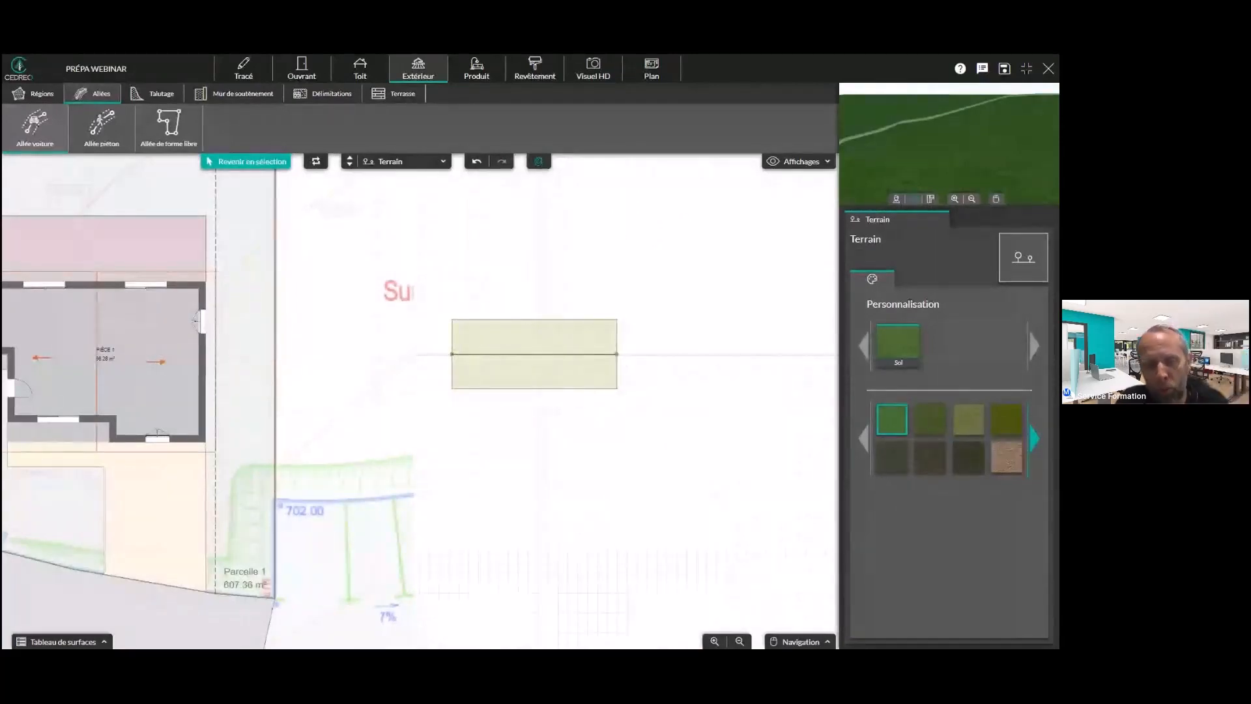
key(Escape)
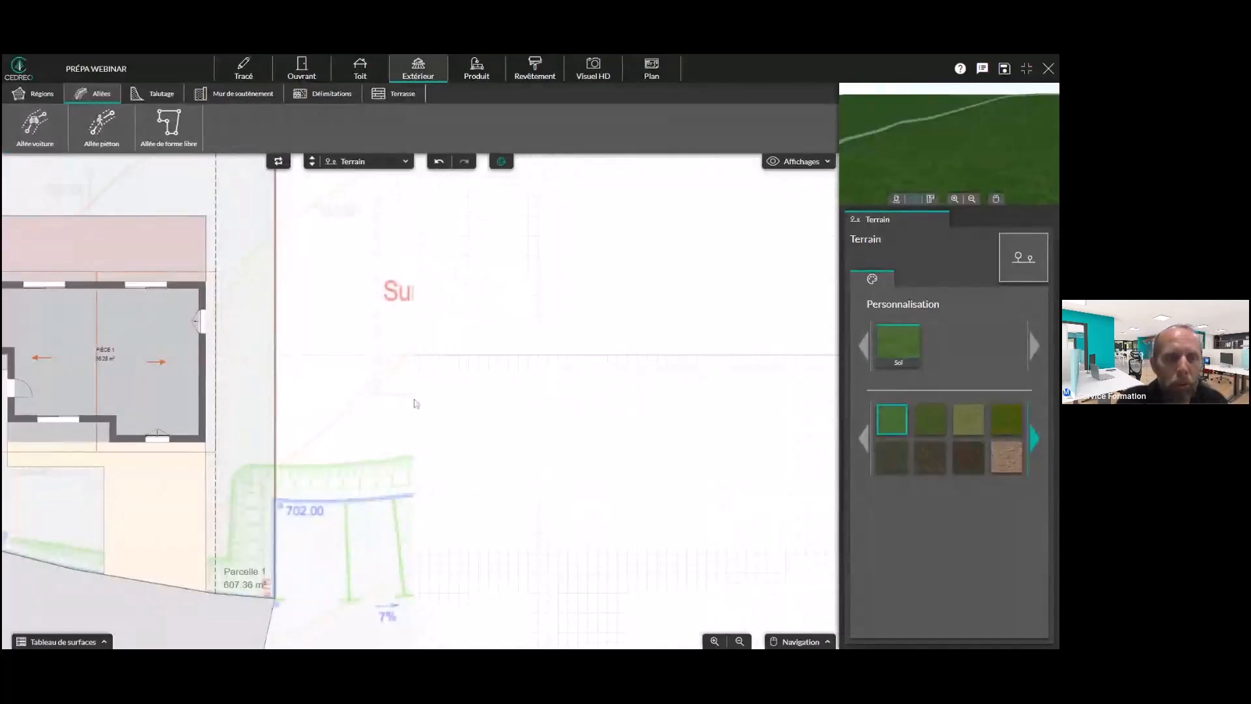
click(312, 158)
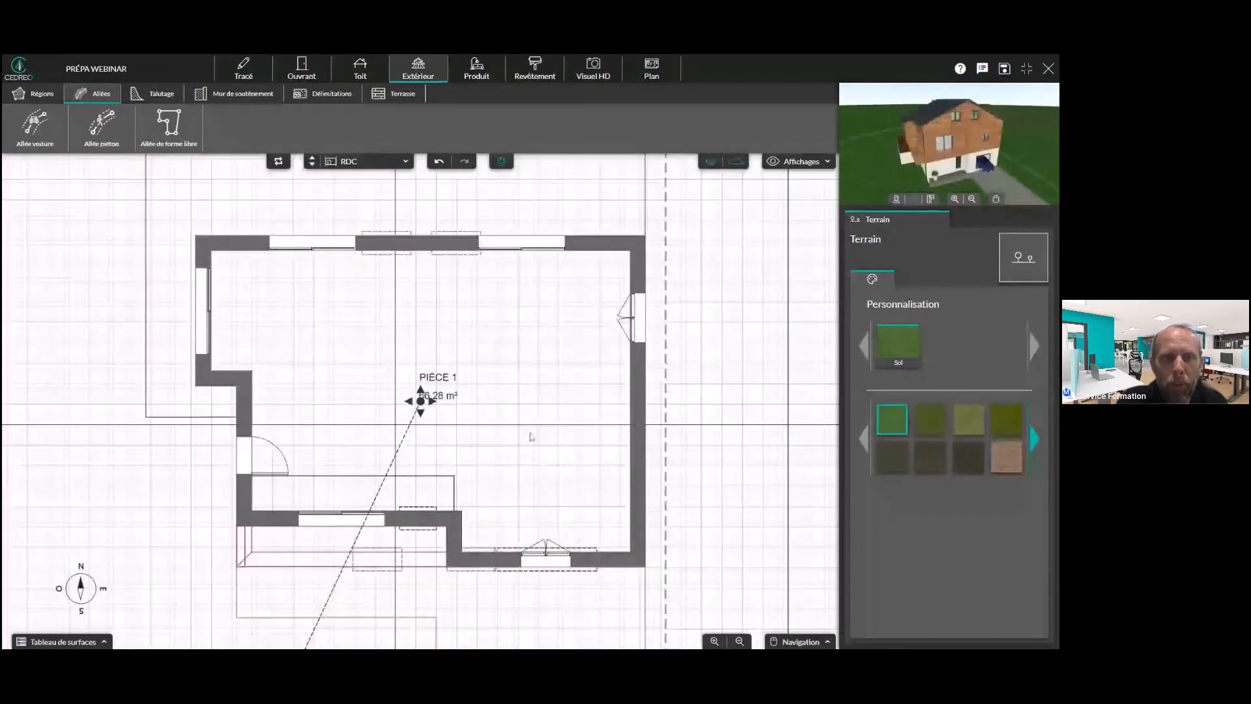
click(312, 166)
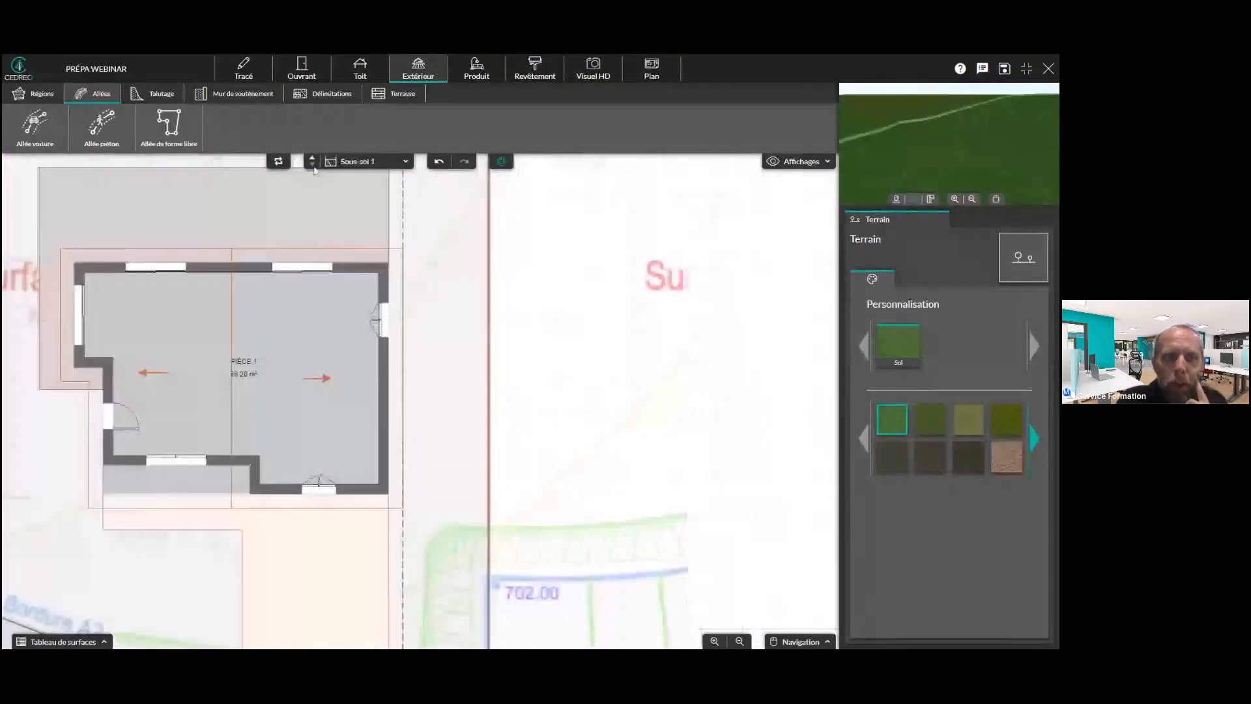
Try to draw a car path (Allée voiture) from the south garage door straight to the street, angling southwest across it
click(34, 127)
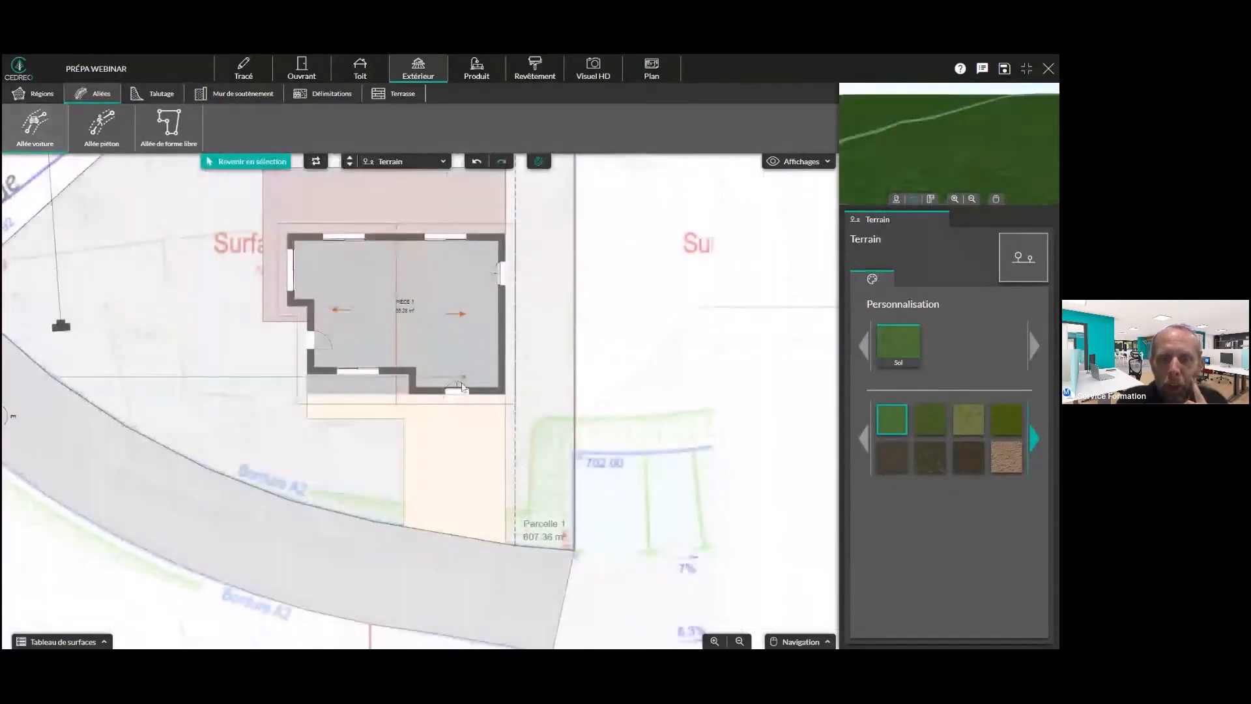
scroll(460, 390, up, 3)
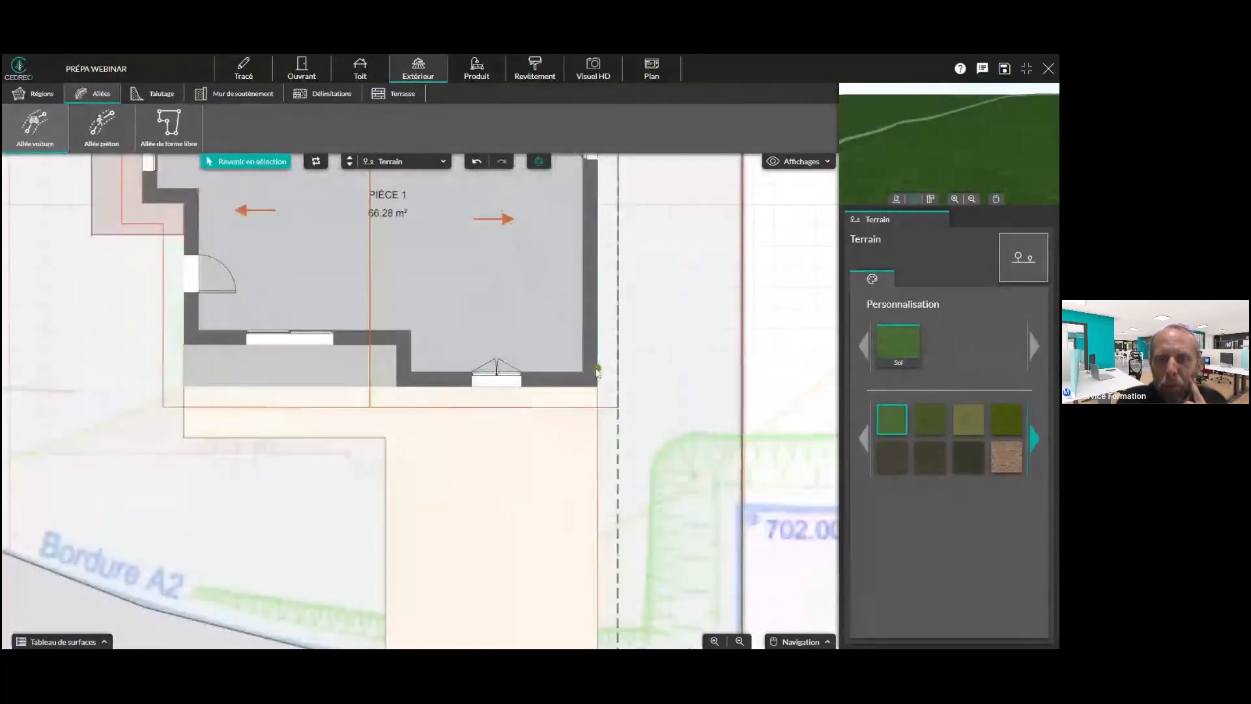
click(495, 370)
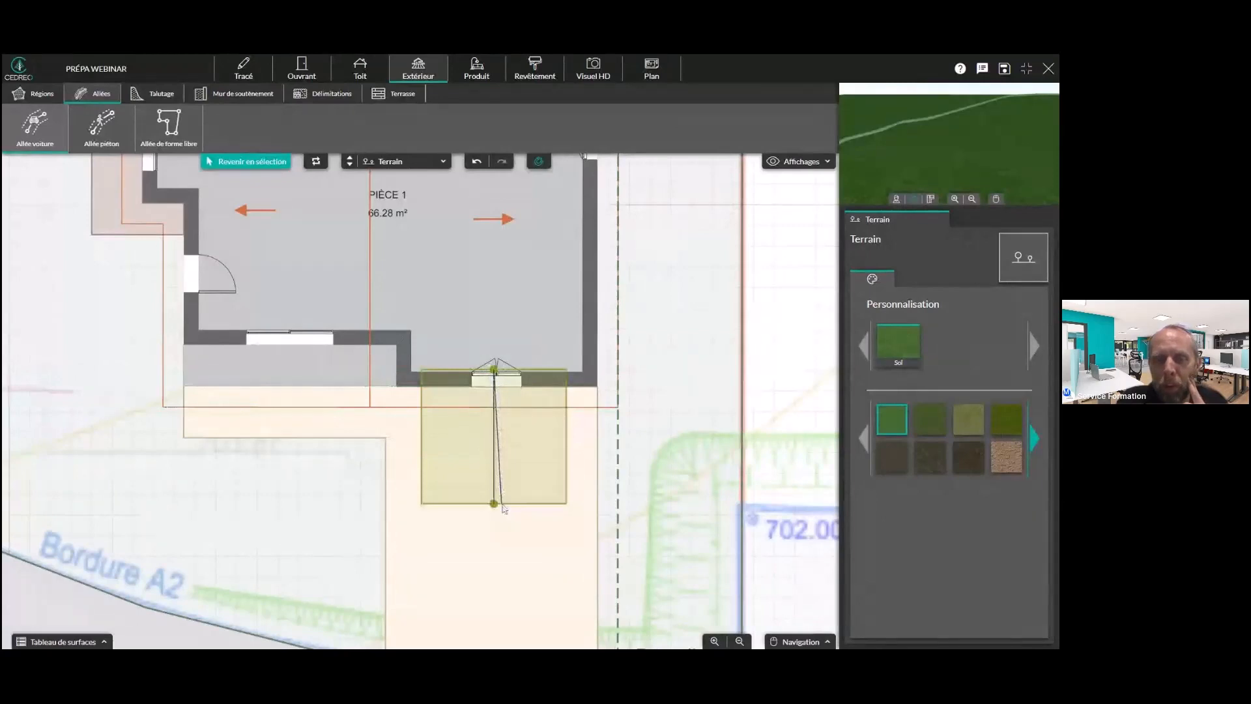
scroll(503, 509, down, 2)
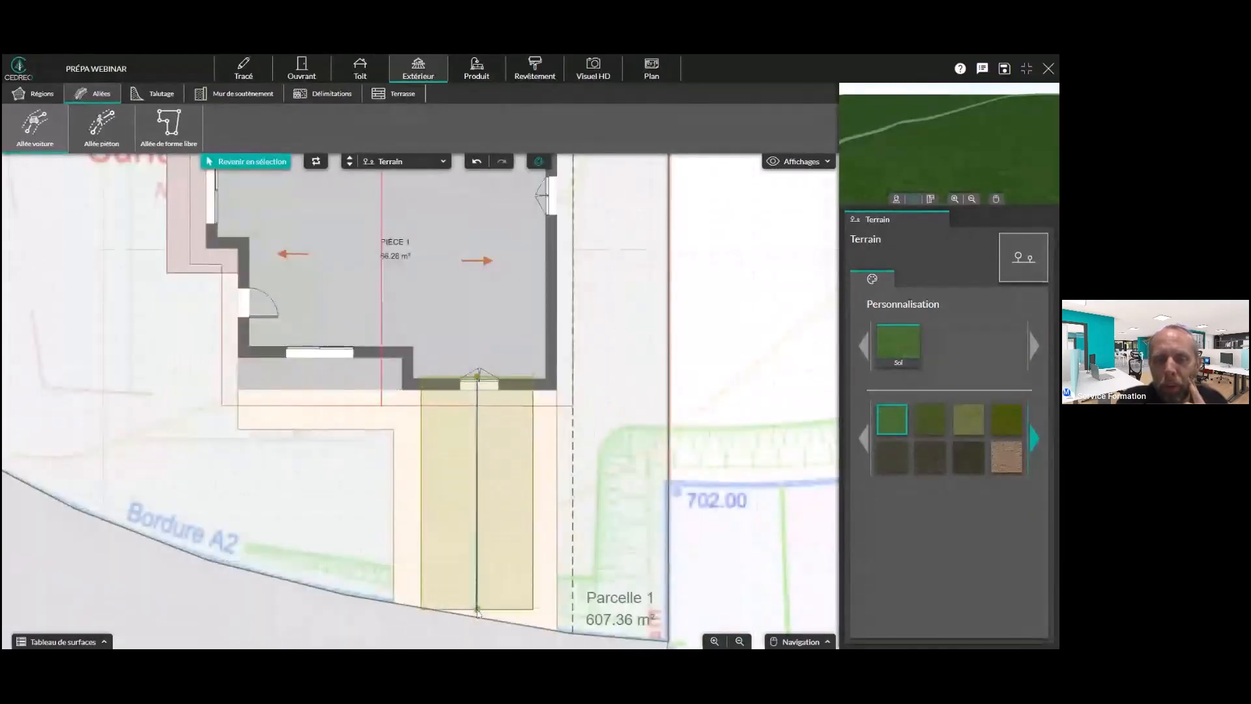
click(477, 613)
scroll(493, 521, down, 1)
scroll(493, 522, down, 1)
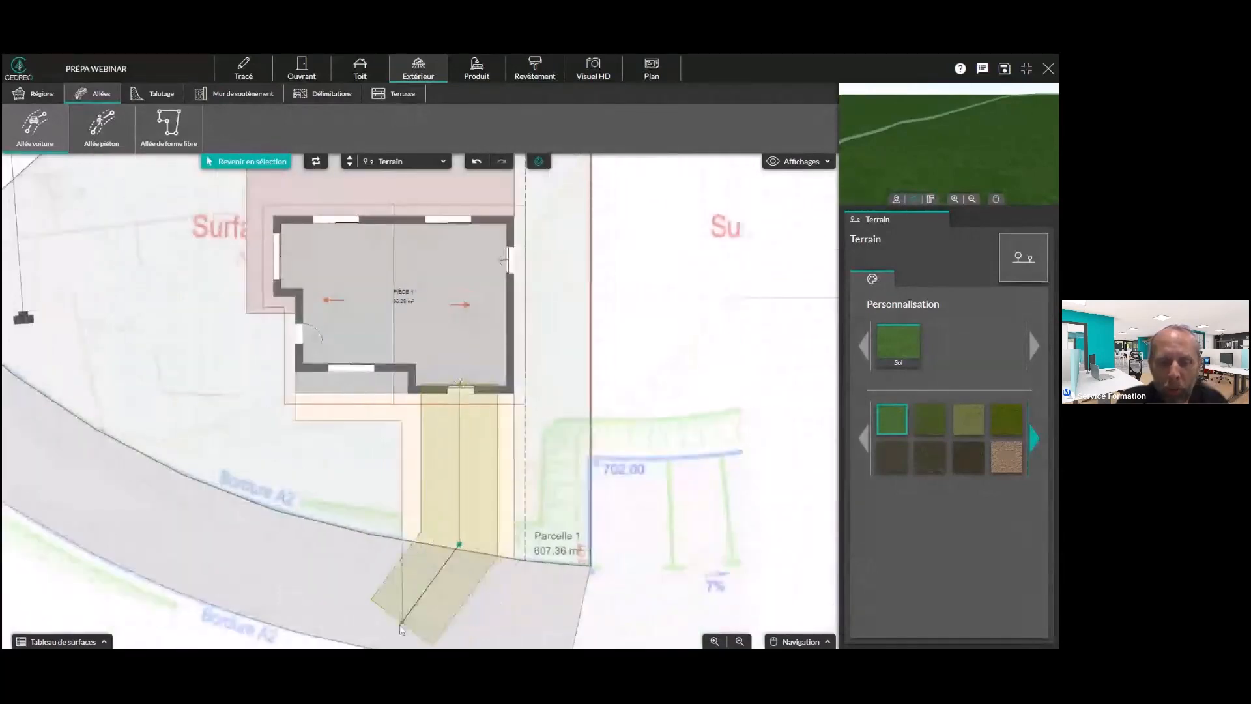
click(398, 624)
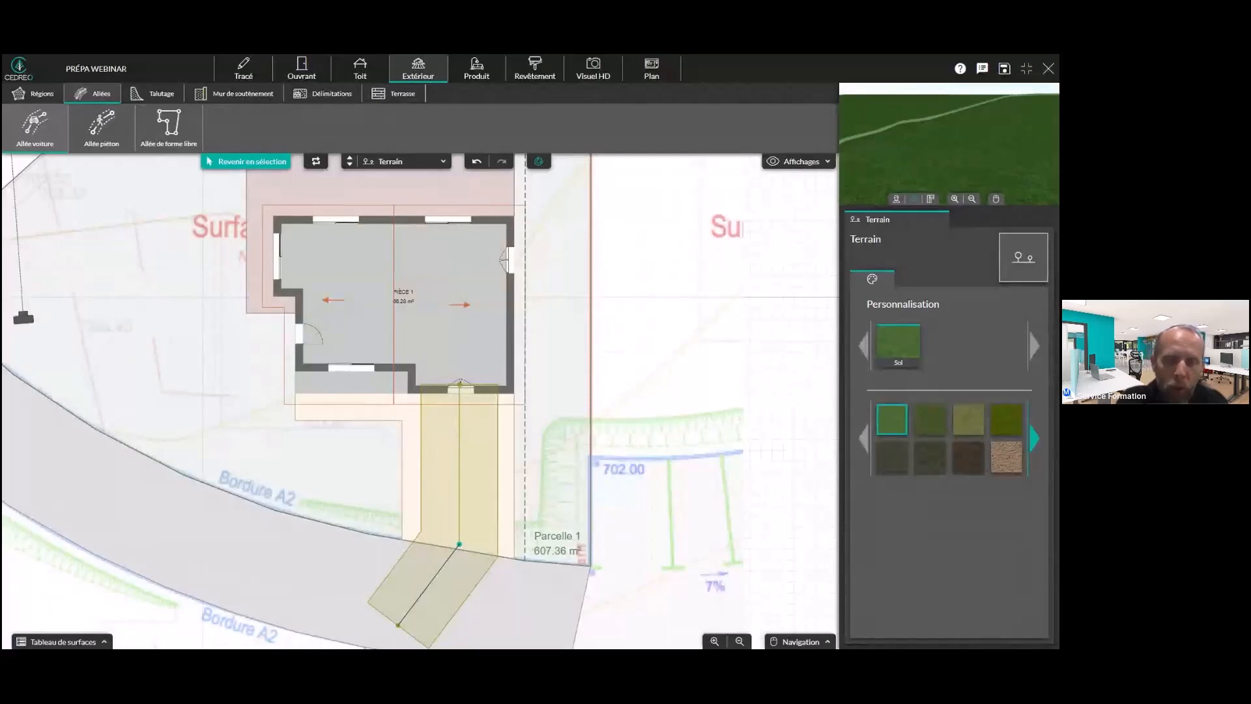
key(Escape)
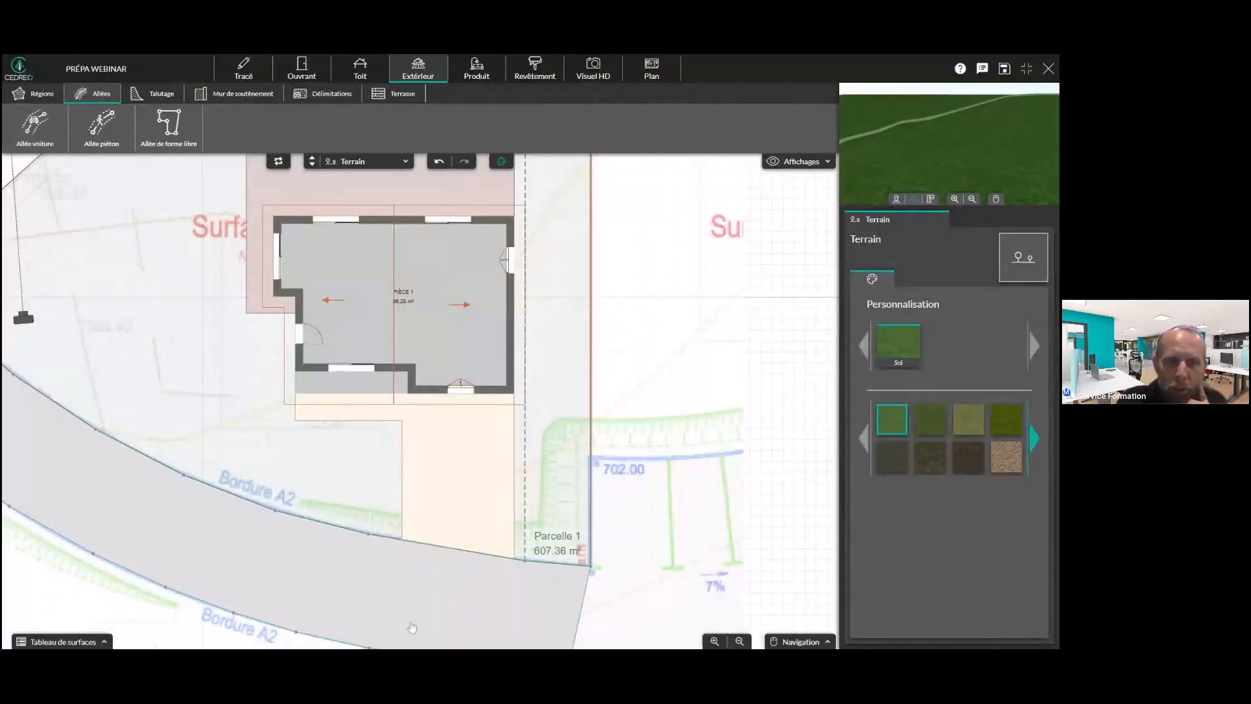
Draw a pedestrian path (Allée piéton) from outside the house's west entrance door, bending southwest and around to the driveway's west edge
click(101, 125)
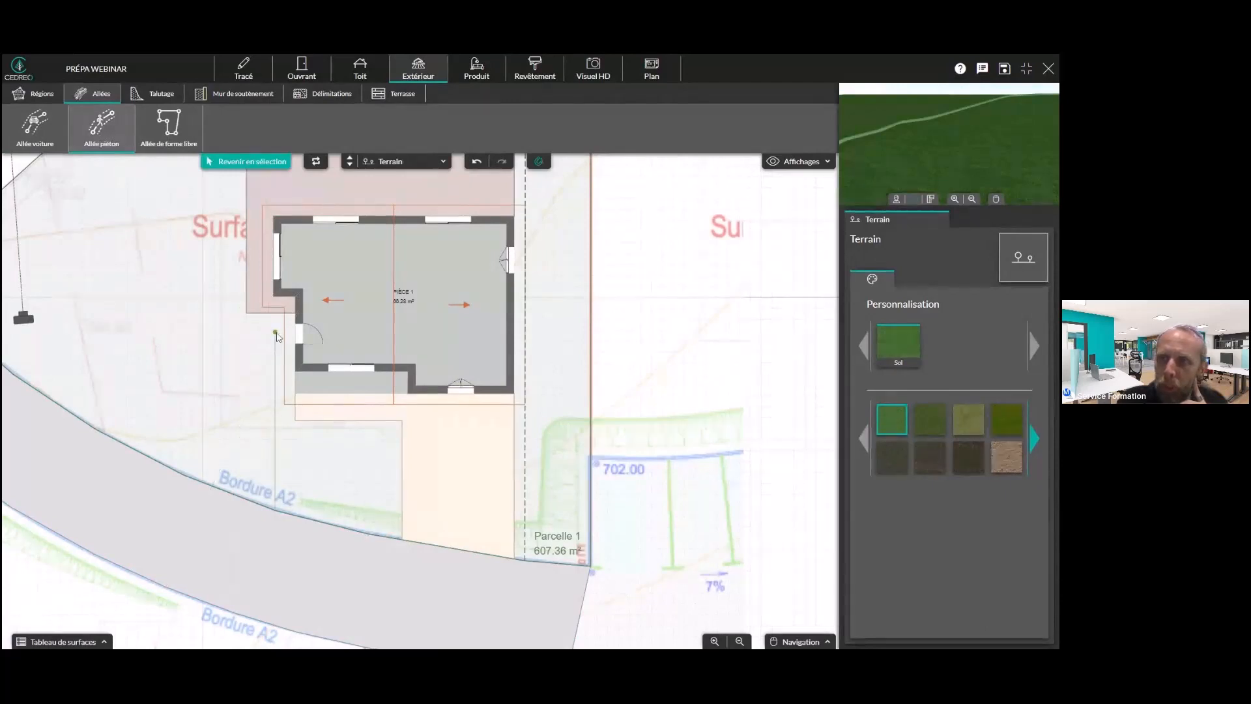
mouse_move(944, 136)
mouse_down()
mouse_move(889, 137)
mouse_move(1016, 156)
mouse_up()
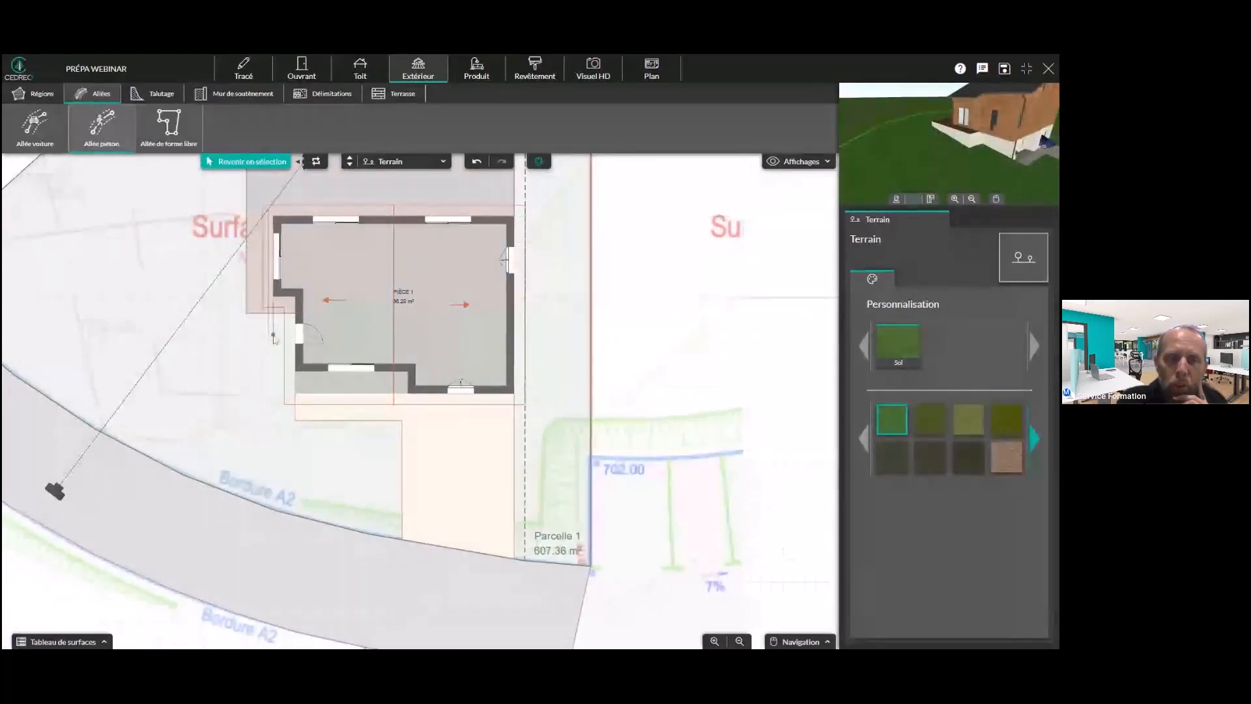
click(272, 335)
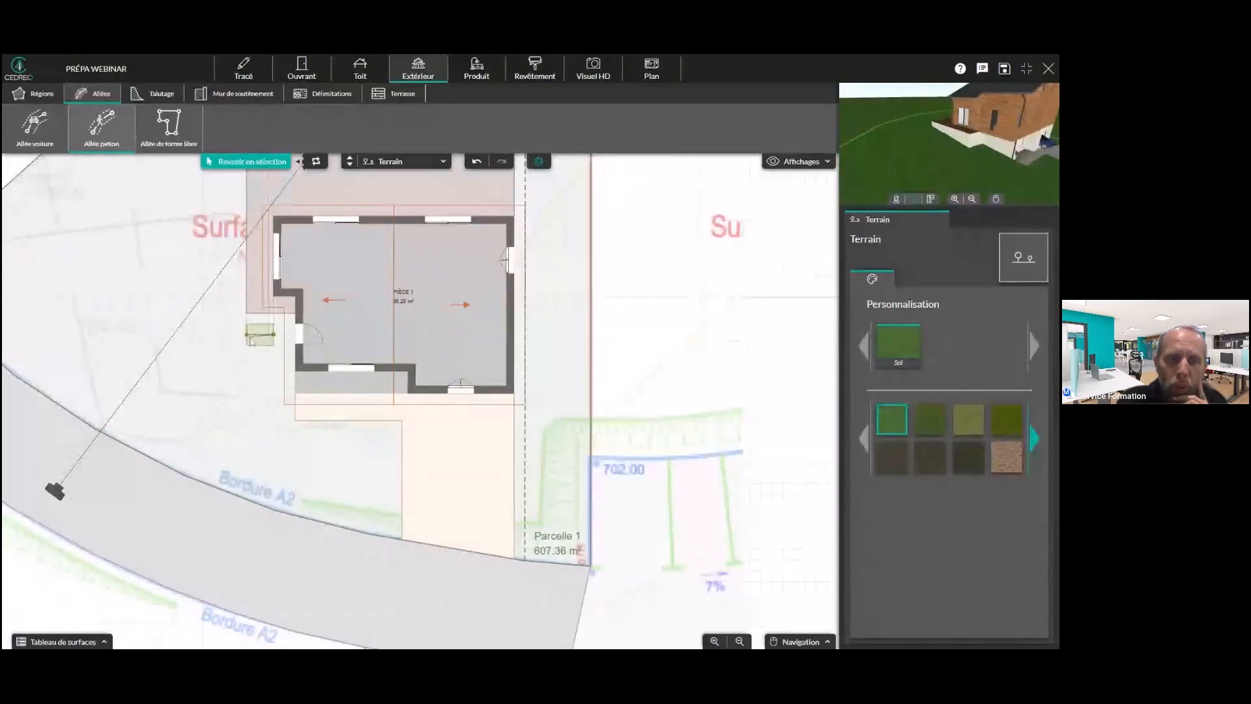
click(246, 336)
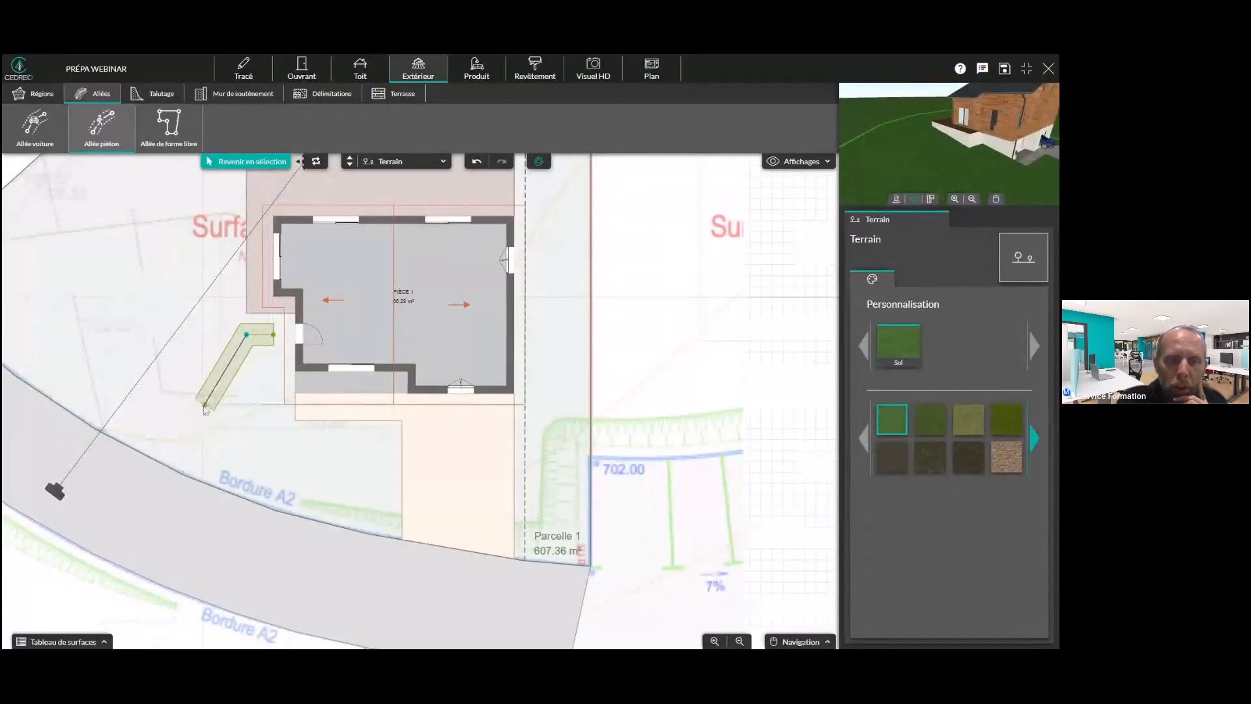
click(204, 405)
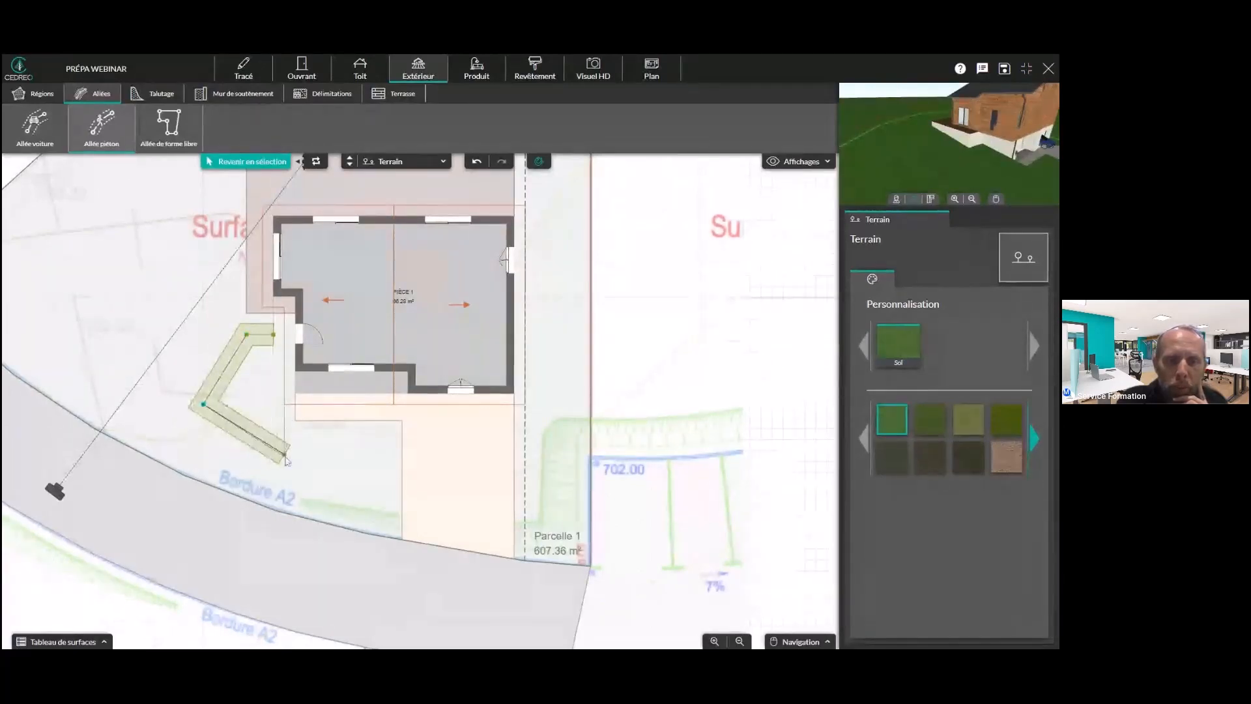
click(242, 451)
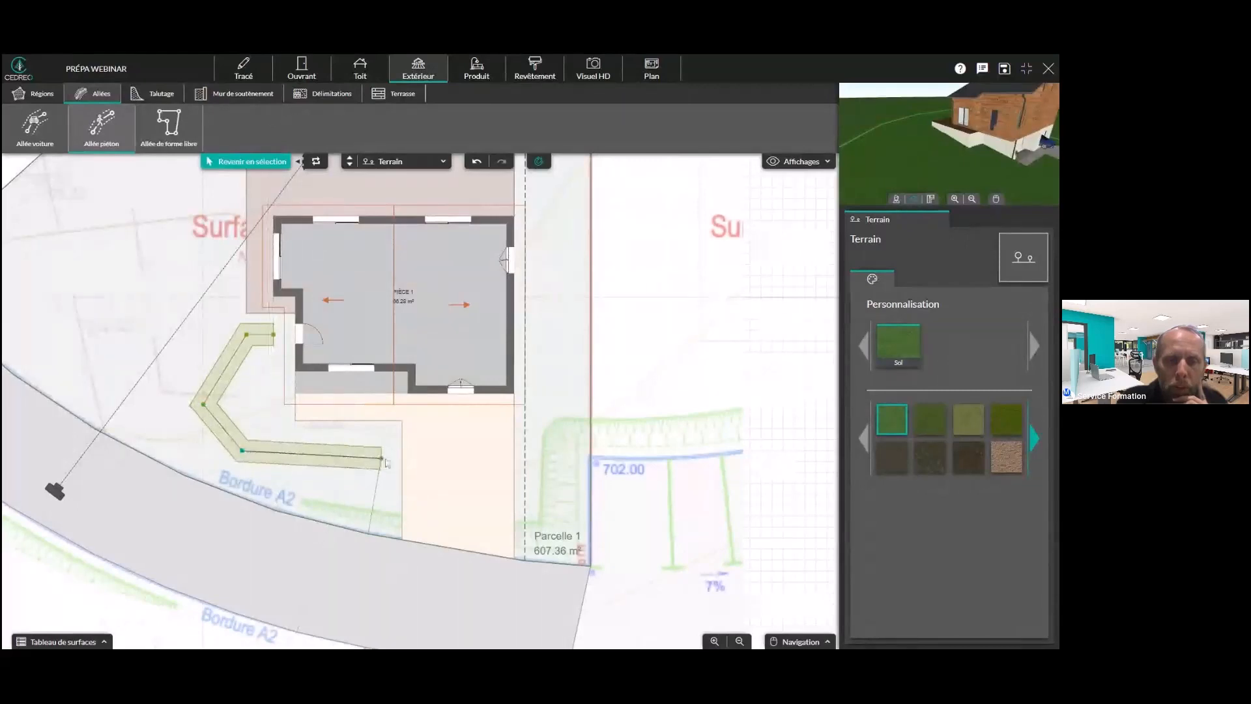
double_click(402, 451)
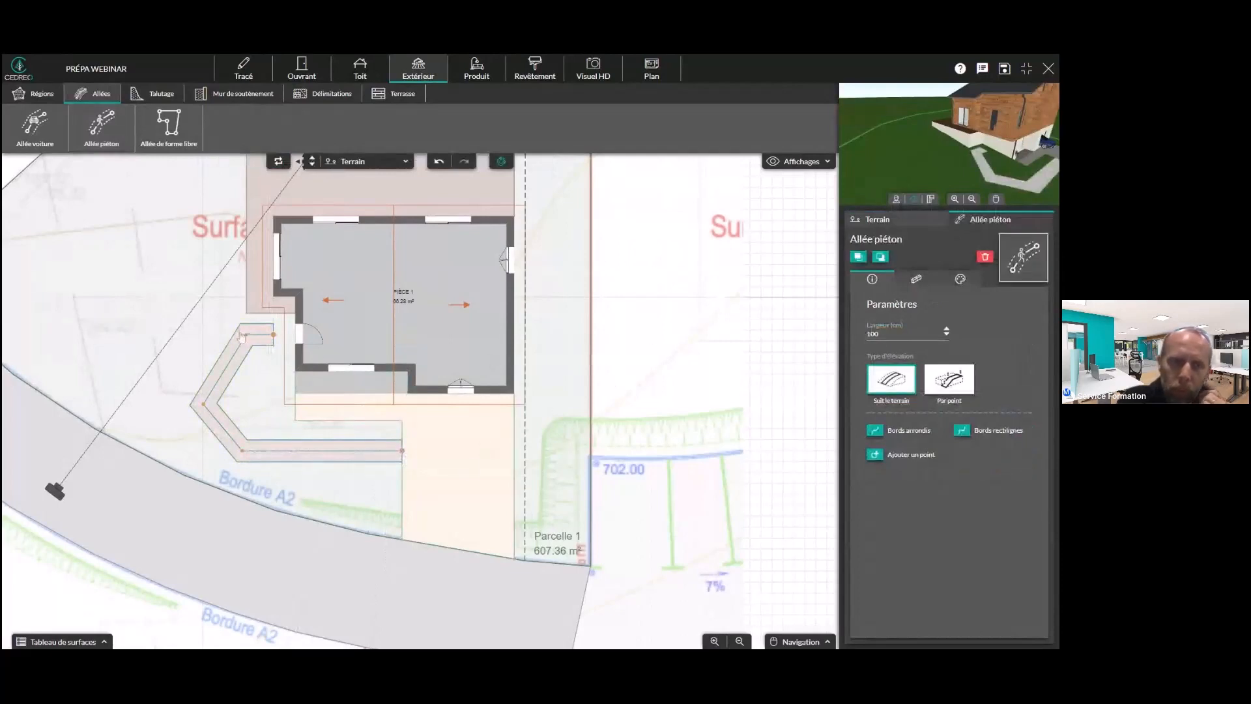
scroll(1028, 168, up, 3)
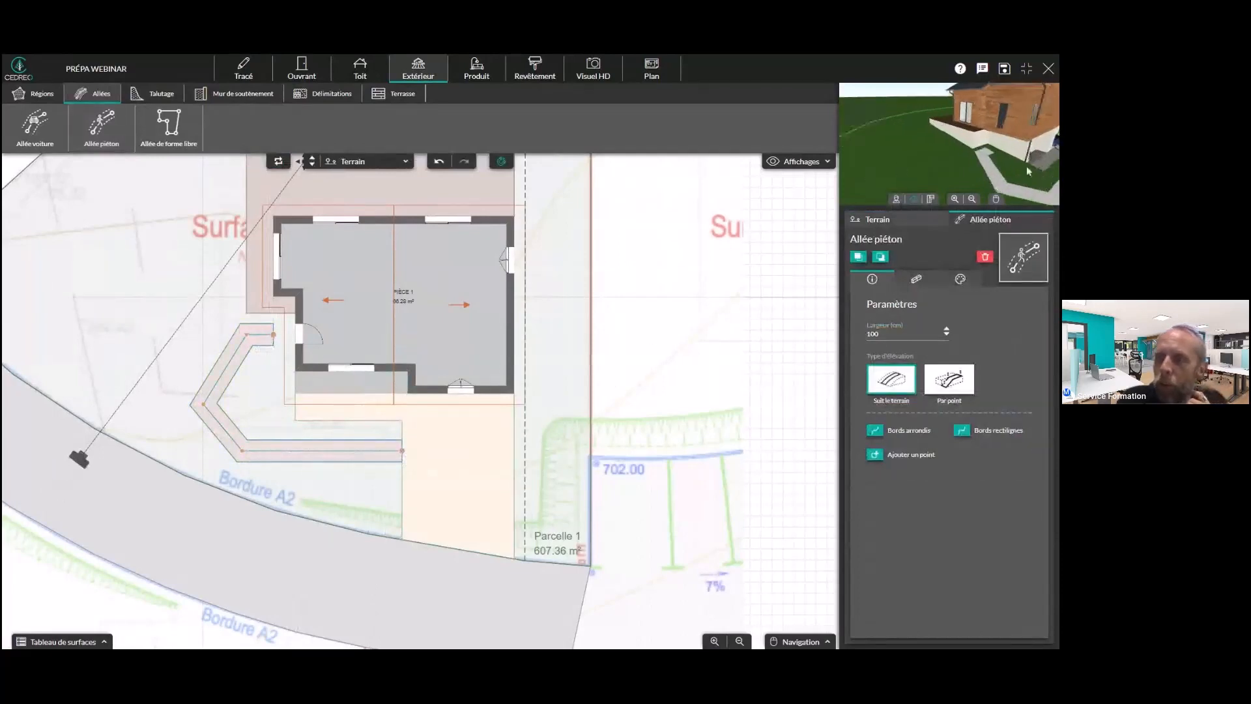
scroll(1028, 169, up, 2)
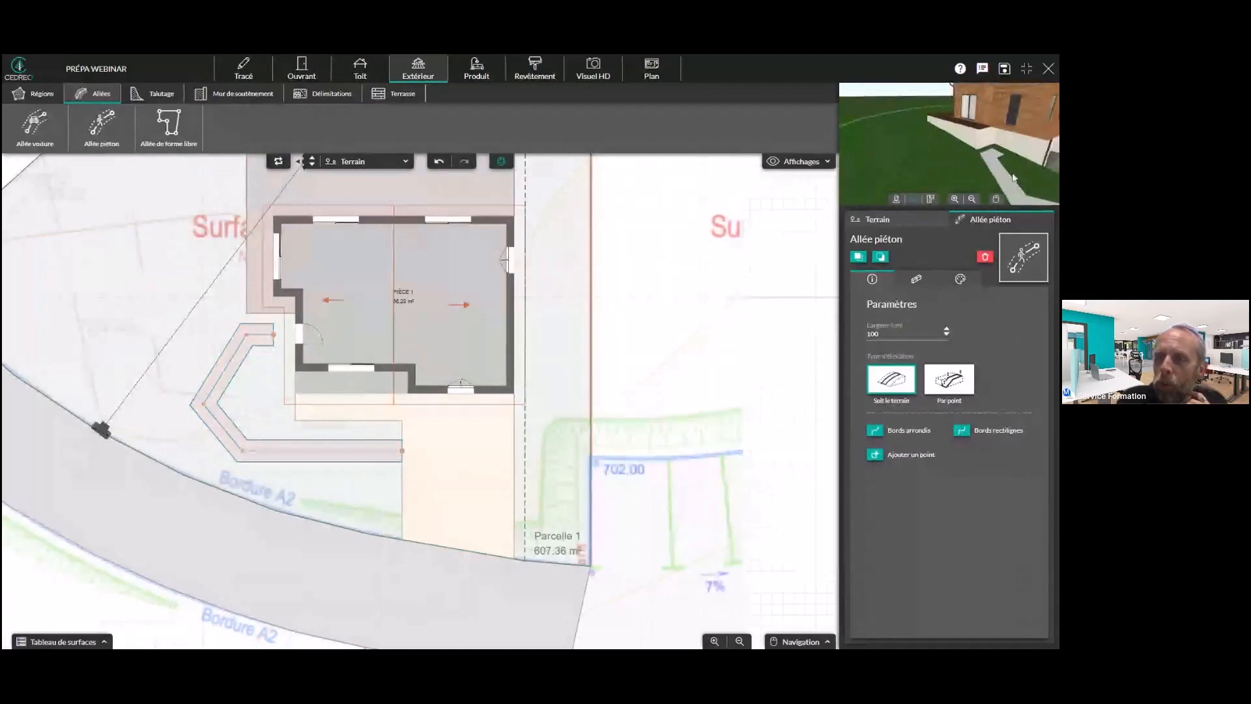
drag(1013, 175, 981, 148)
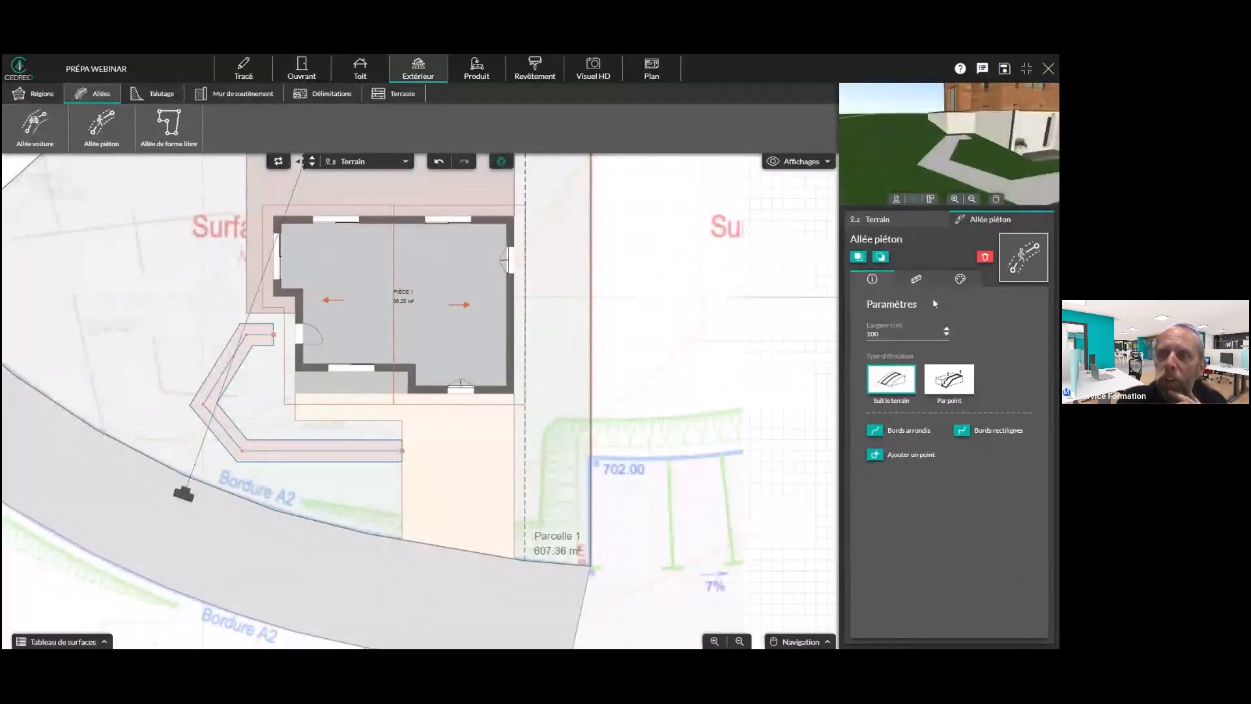
drag(990, 129, 1016, 138)
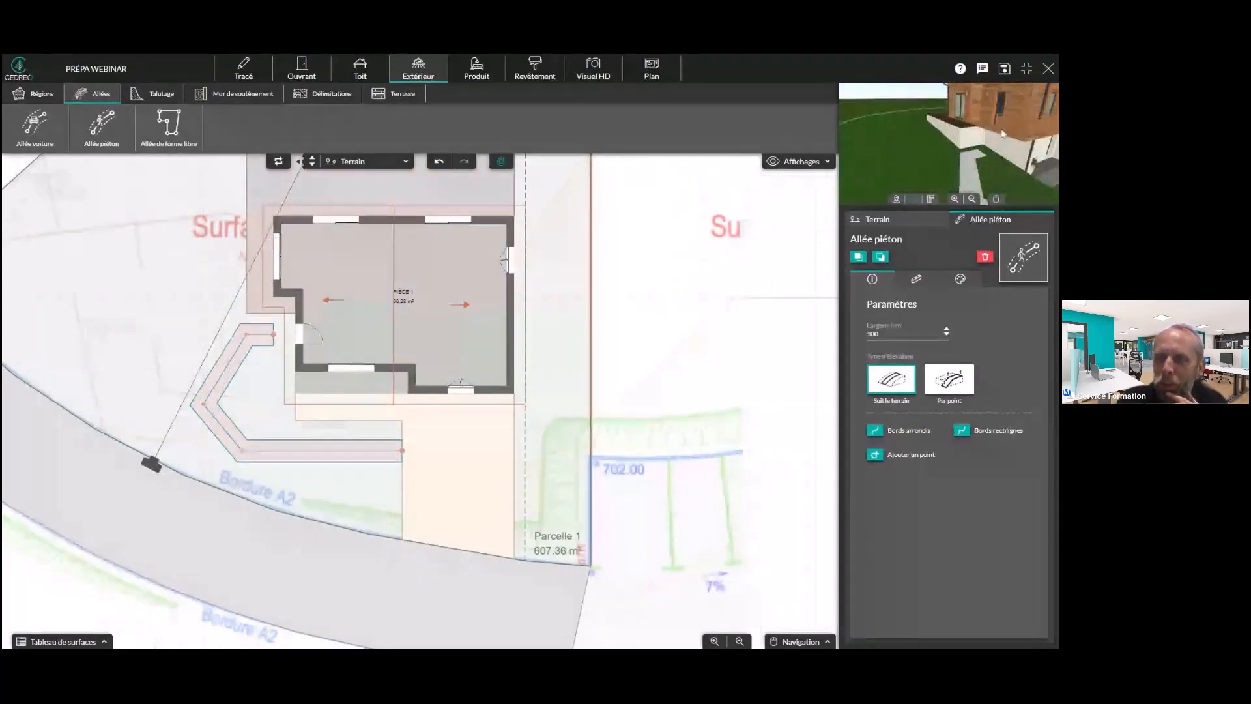
Switch the pedestrian path's elevation type to Par point and set its house-end point to the RDC level
click(274, 335)
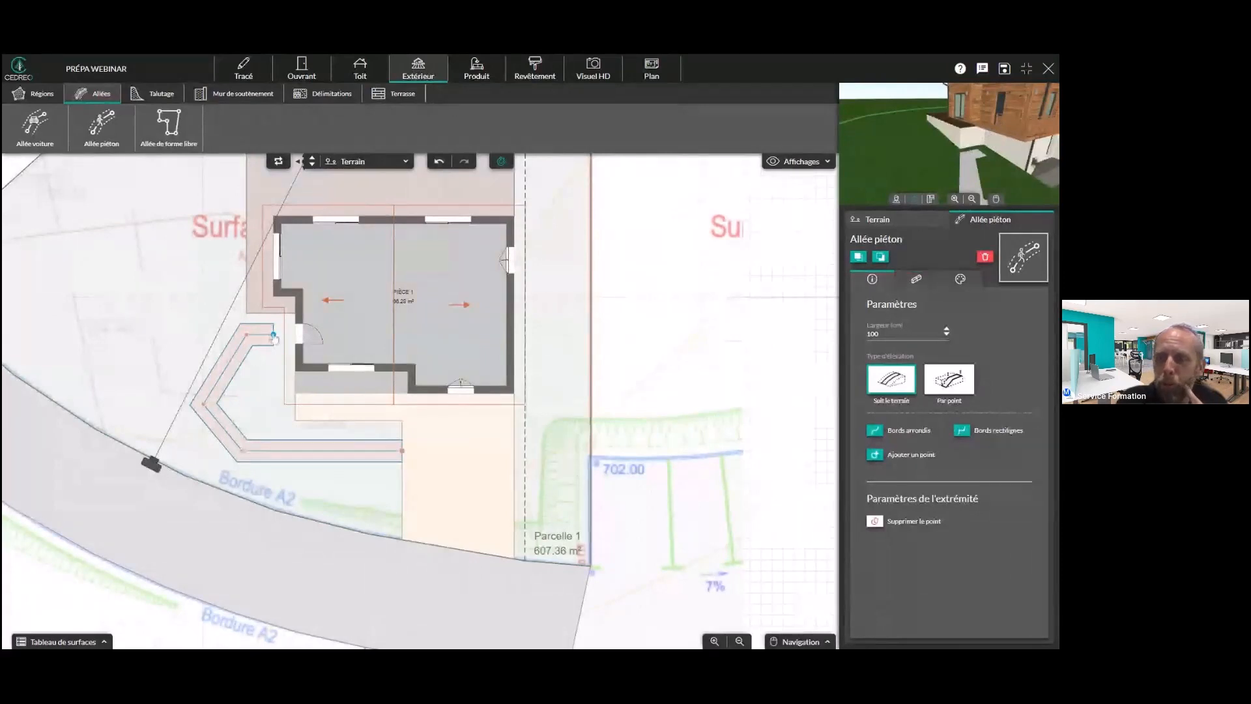
click(948, 389)
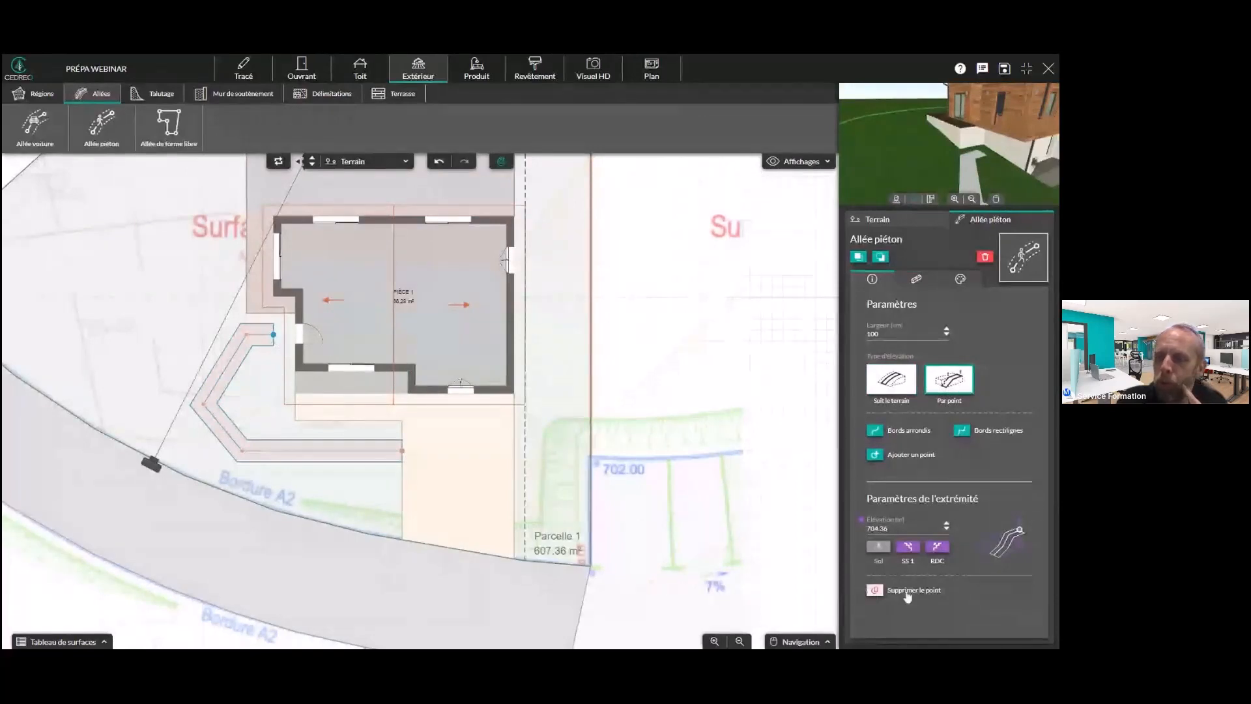
click(931, 559)
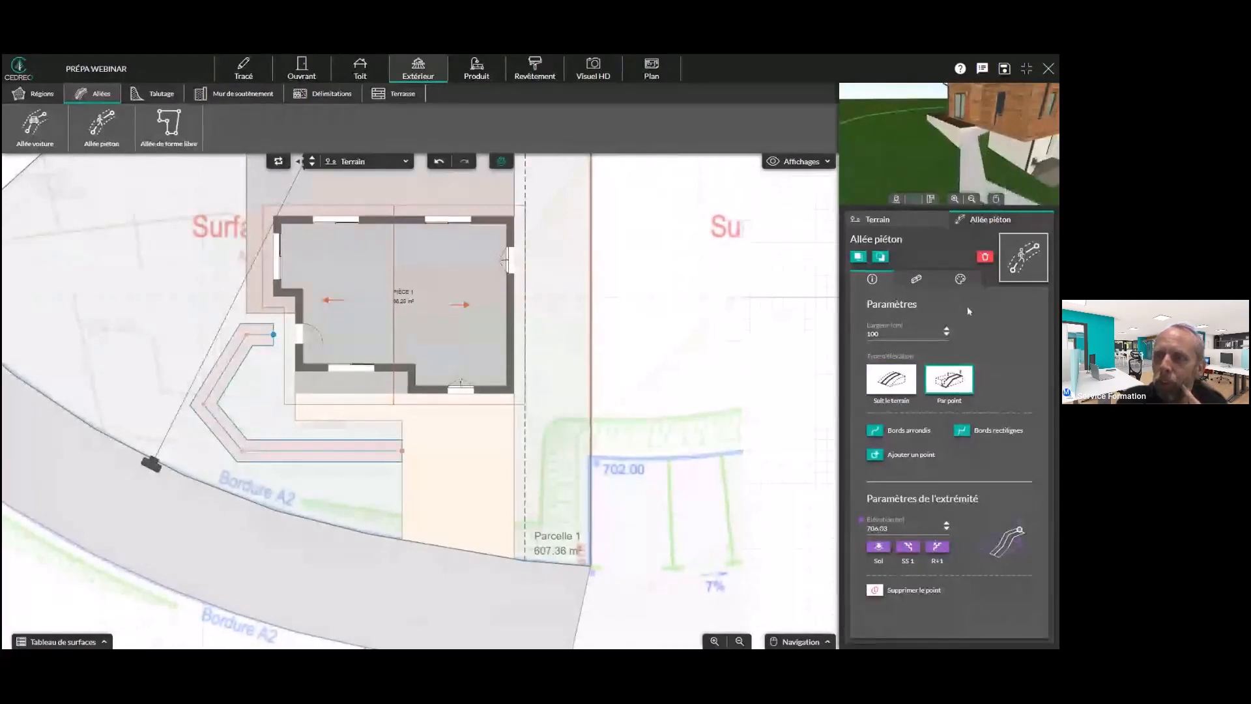
Raise the elevation of the pedestrian path's house-end point to 706.21 m
scroll(989, 146, up, 7)
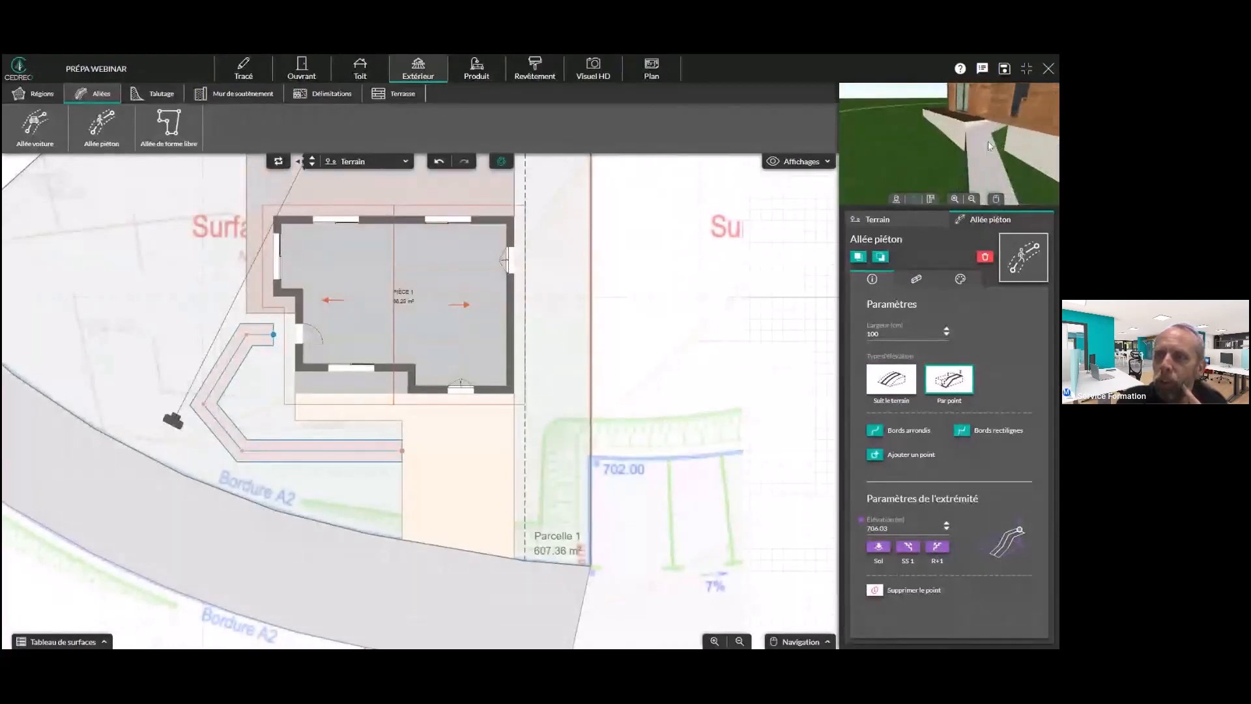
drag(1014, 152, 933, 114)
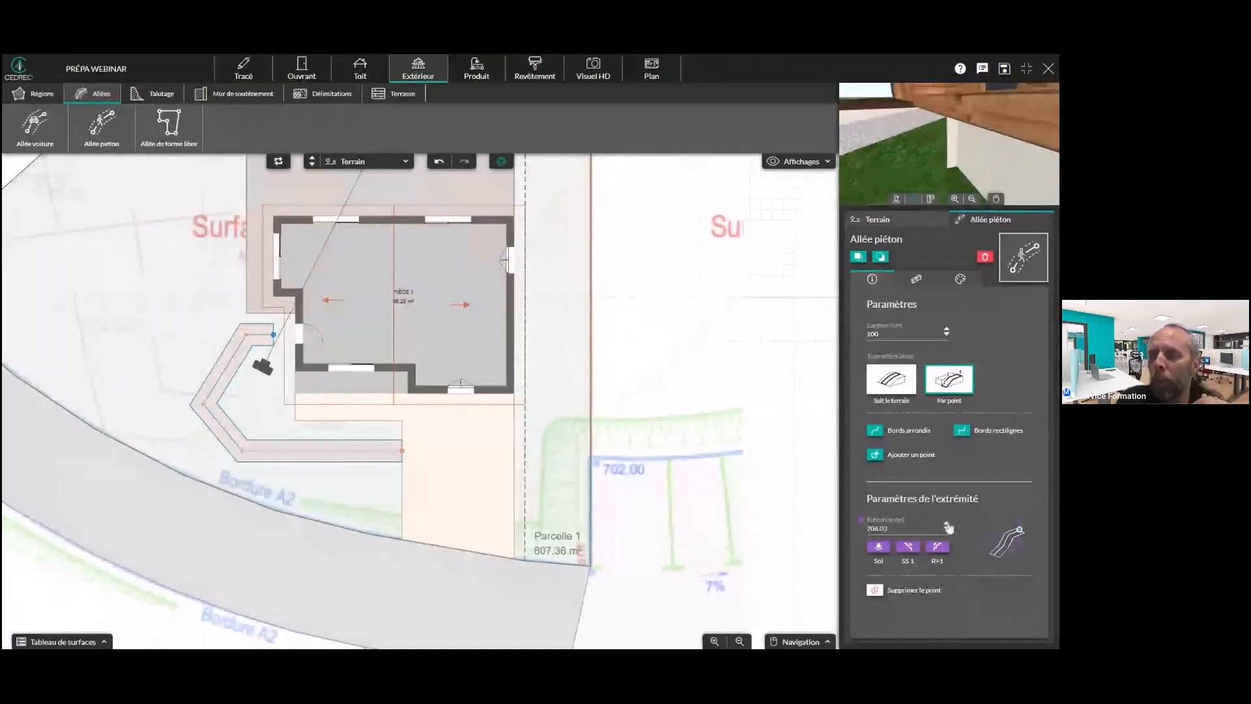
click(947, 524)
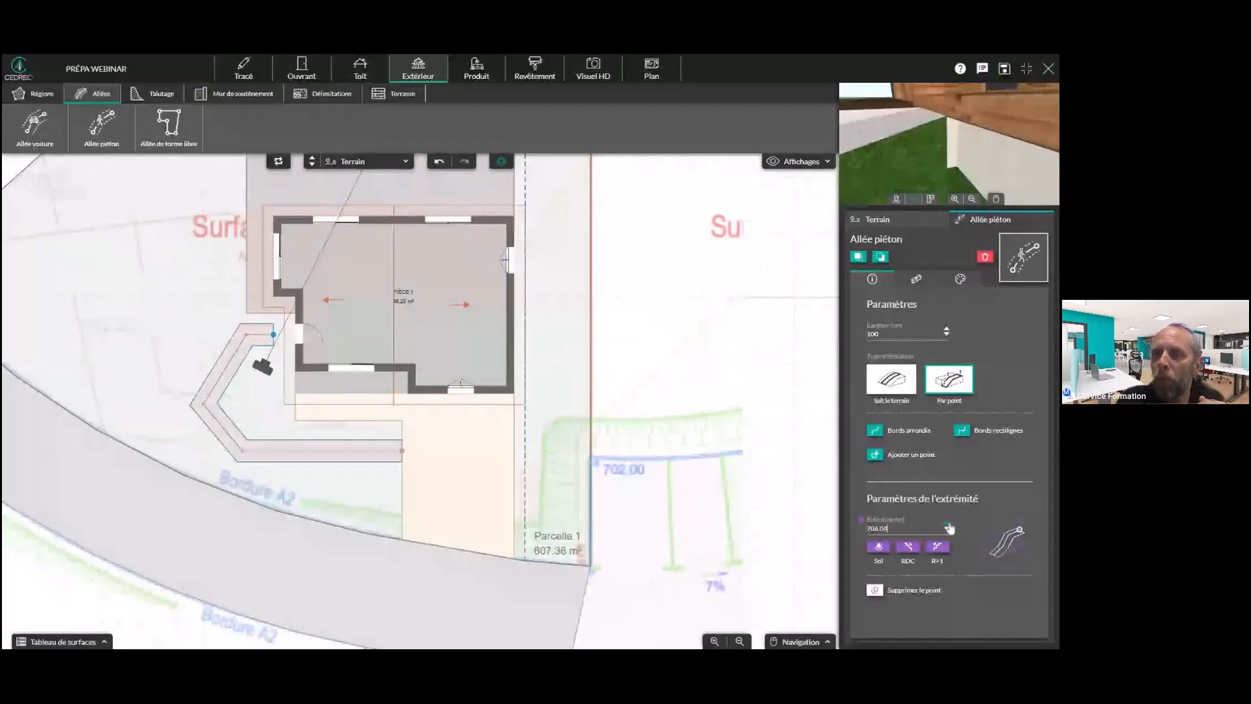
click(947, 525)
click(947, 525)
click(948, 525)
click(947, 524)
click(947, 524)
click(947, 525)
click(947, 524)
click(947, 524)
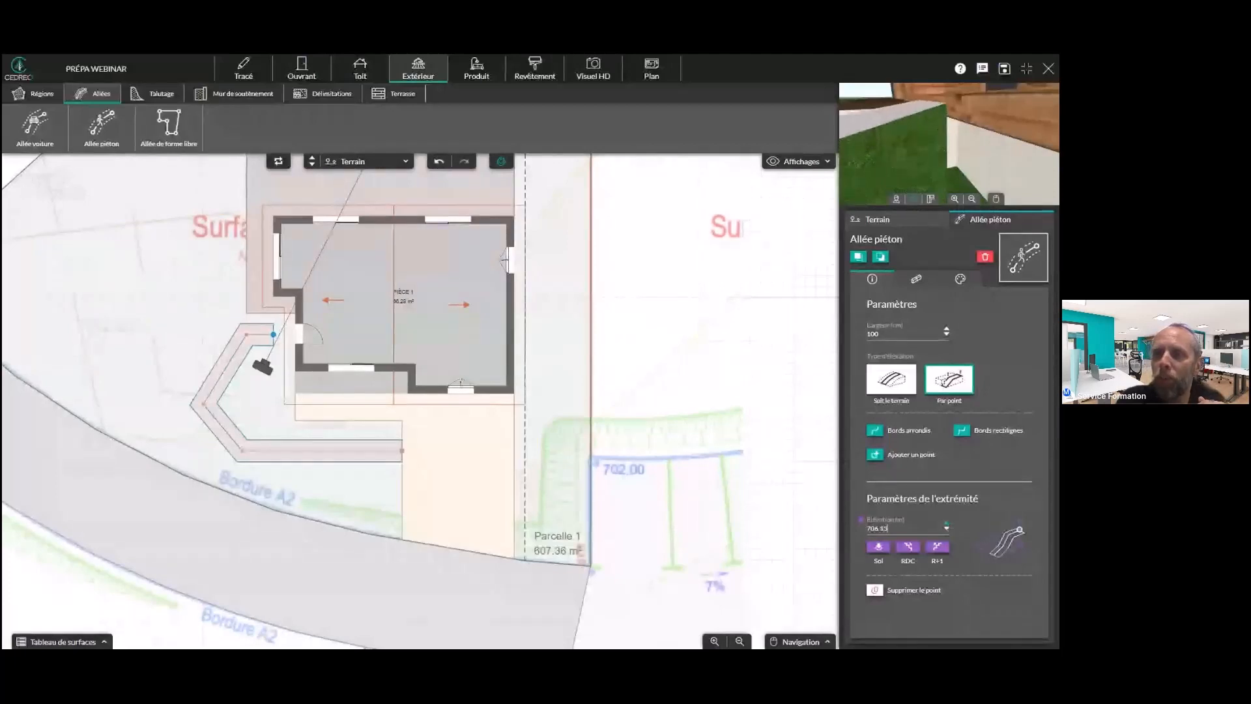
click(948, 524)
click(947, 524)
click(948, 524)
click(947, 525)
click(947, 524)
click(947, 525)
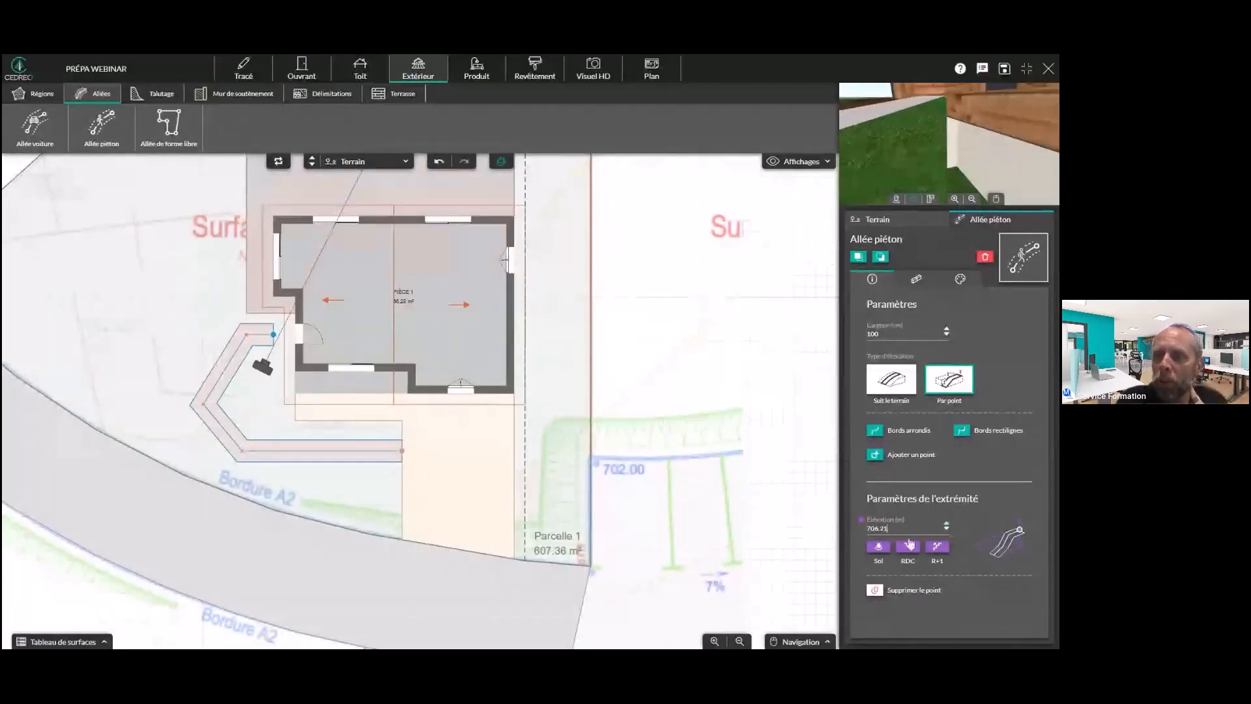
Examine in 3D how the pedestrian path runs from the west entrance down to the driveway and garage
scroll(937, 144, down, 3)
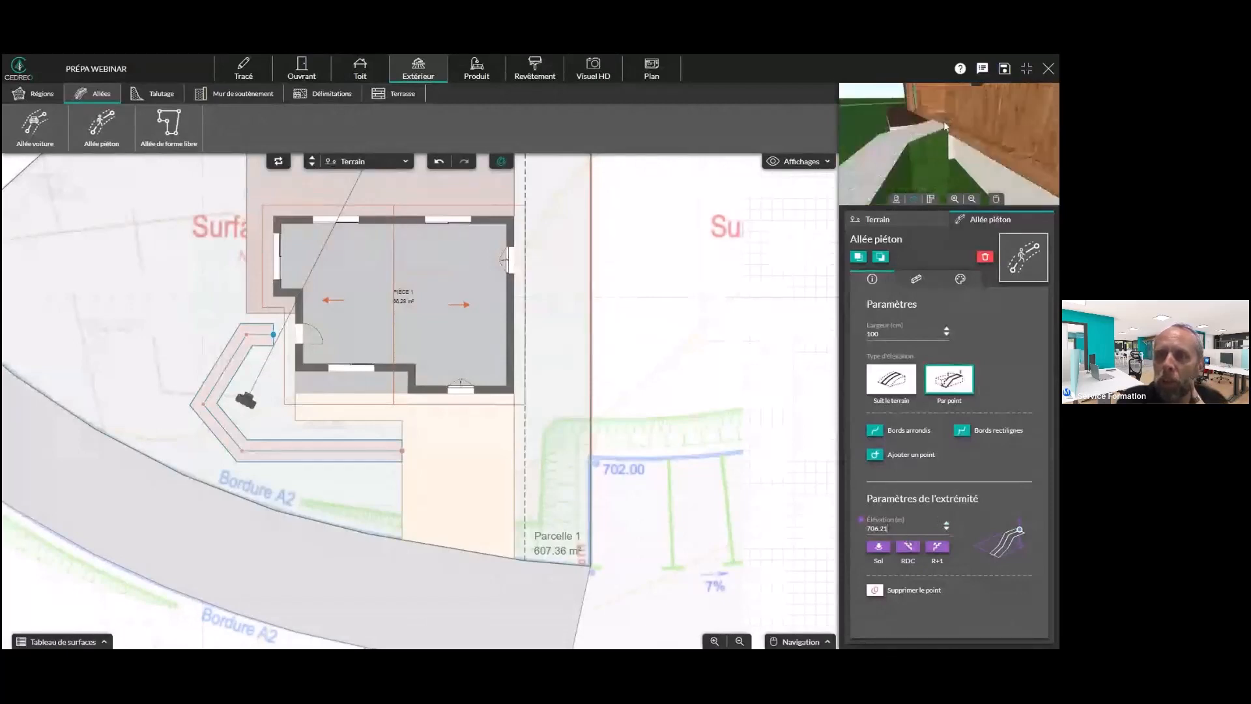
scroll(946, 133, down, 5)
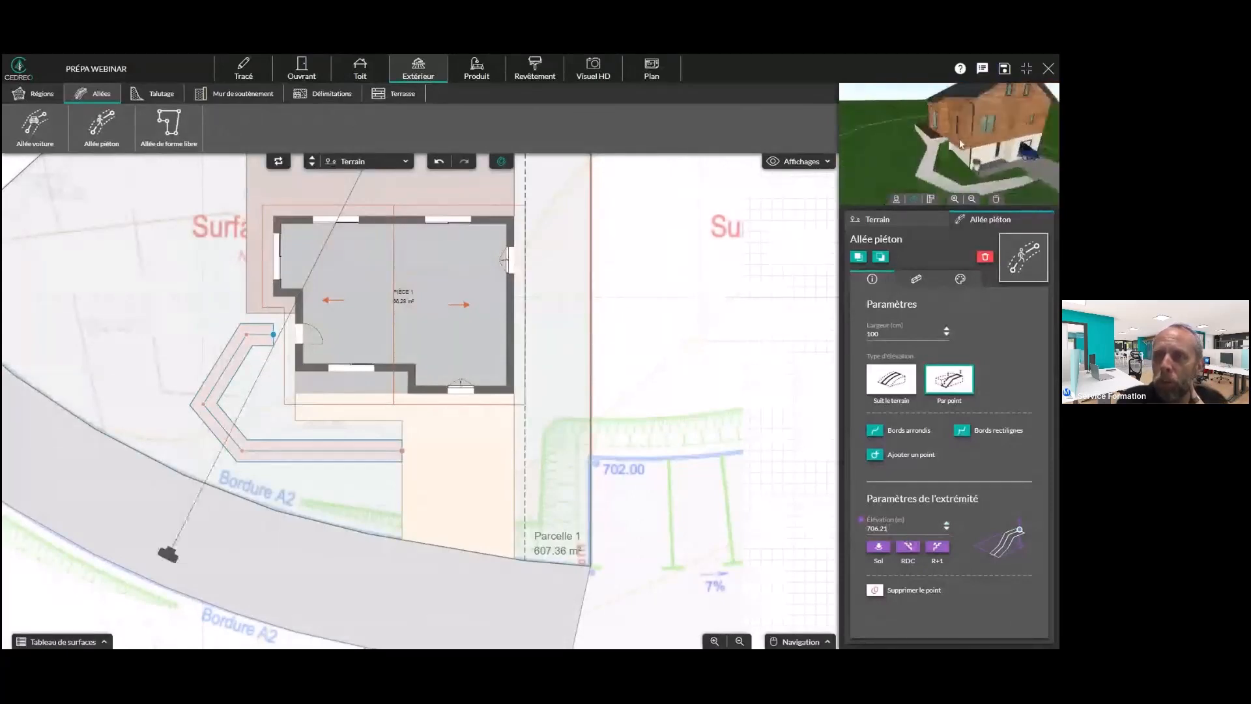
scroll(957, 150, down, 2)
drag(957, 149, 934, 184)
scroll(924, 175, up, 3)
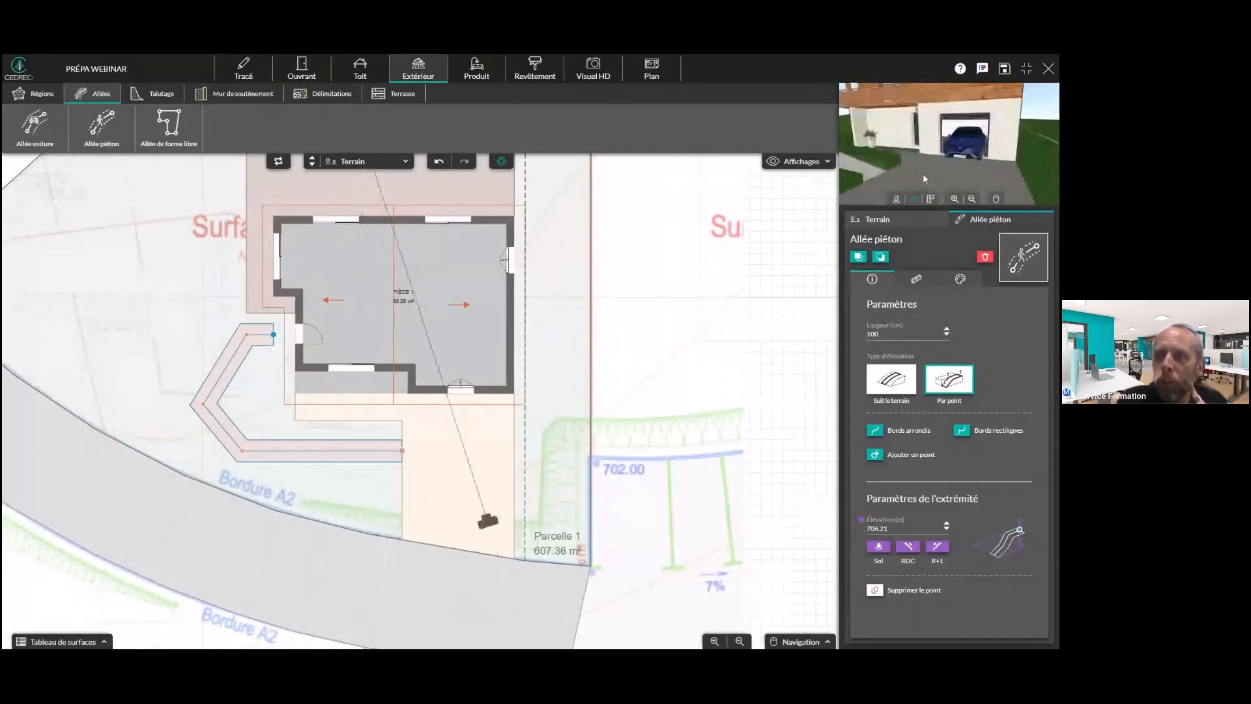
right_drag(922, 174, 991, 138)
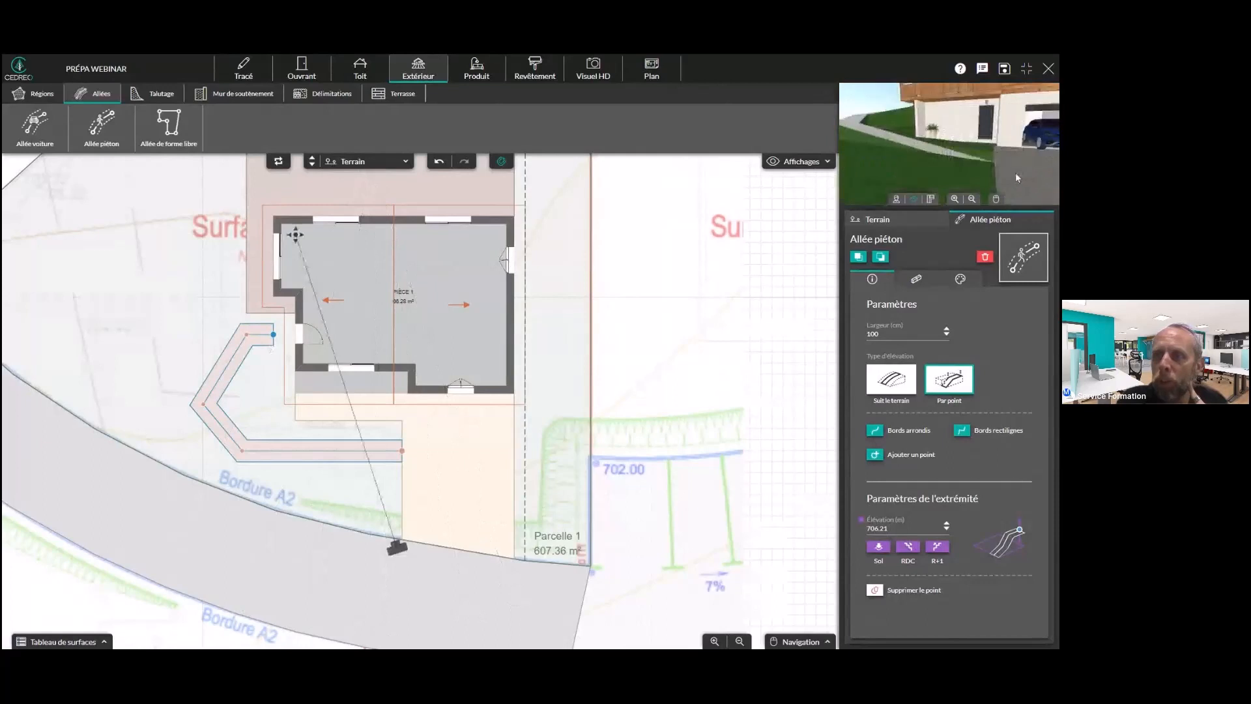
drag(1015, 172, 1003, 168)
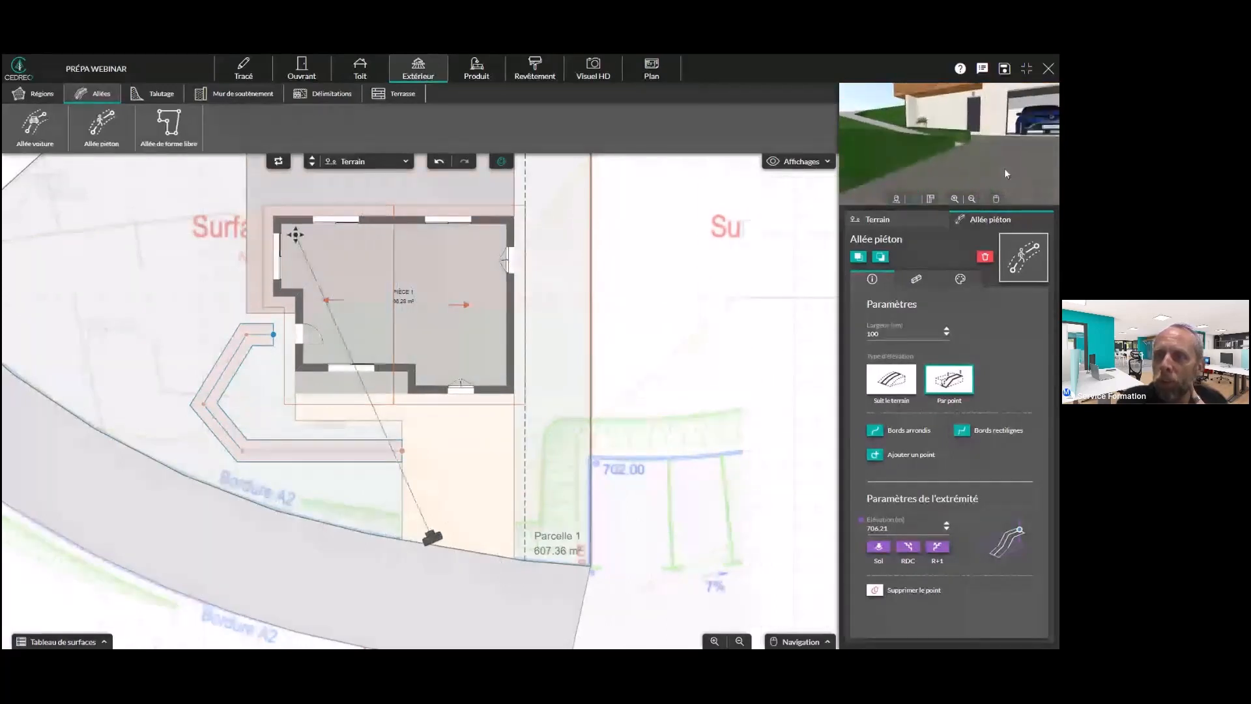
scroll(1003, 168, down, 4)
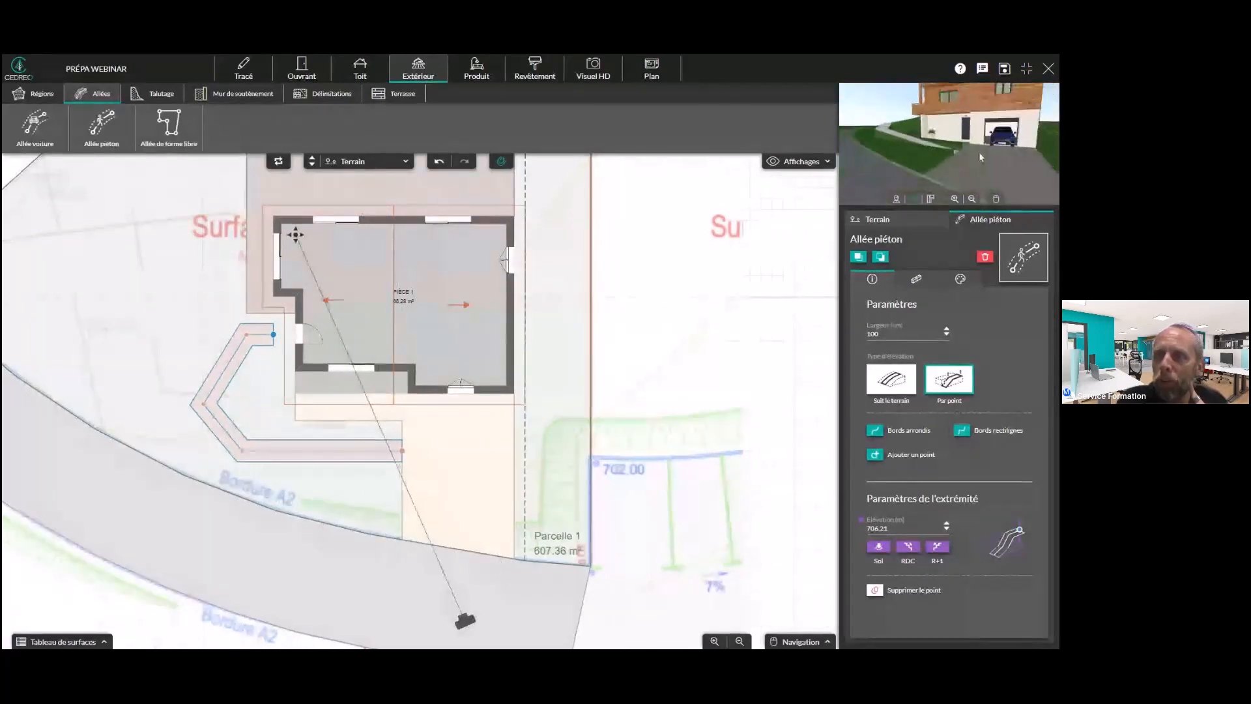
drag(979, 154, 998, 179)
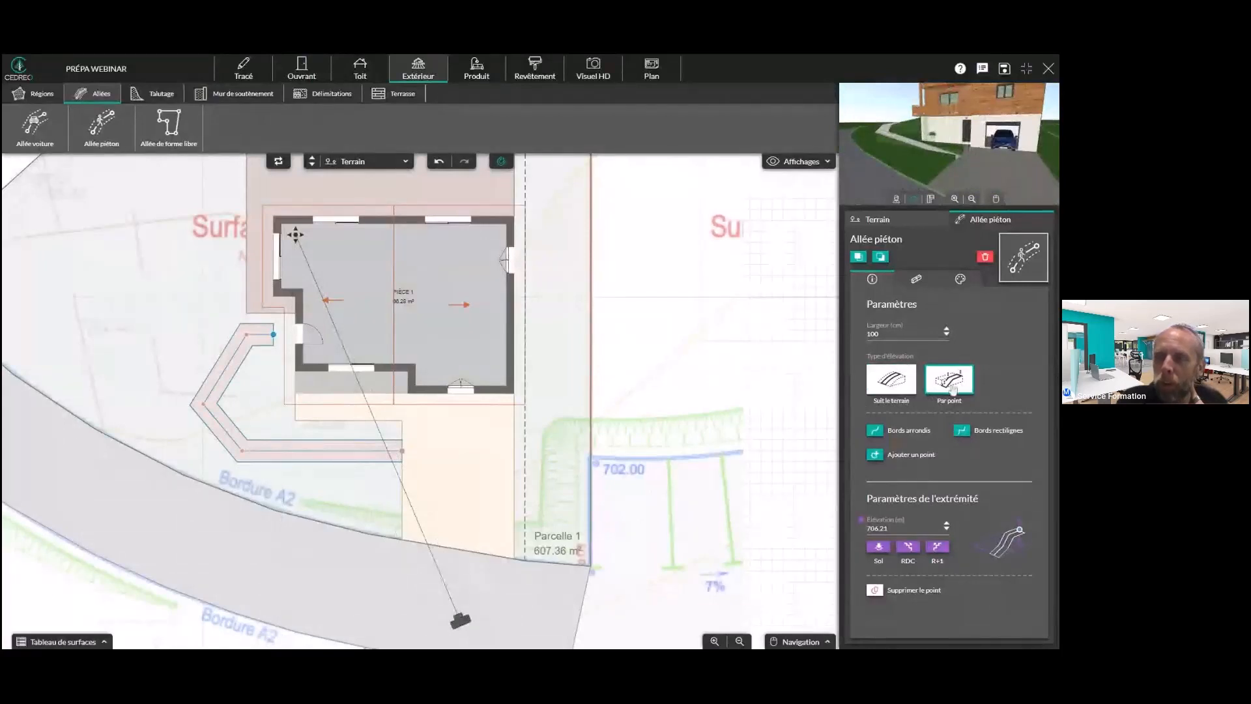
Round the pedestrian path's edges with Bords arrondis and reposition its two northernmost points so the end faces the west entrance door squarely
click(871, 433)
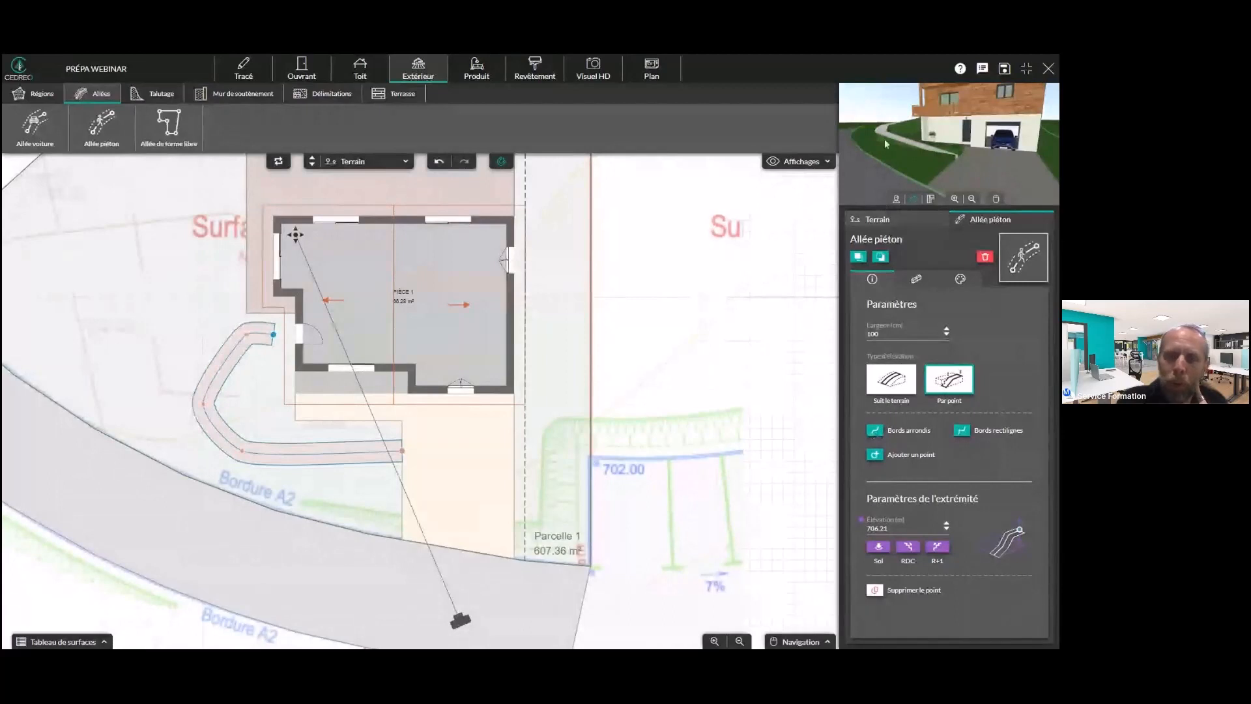
drag(889, 138, 958, 177)
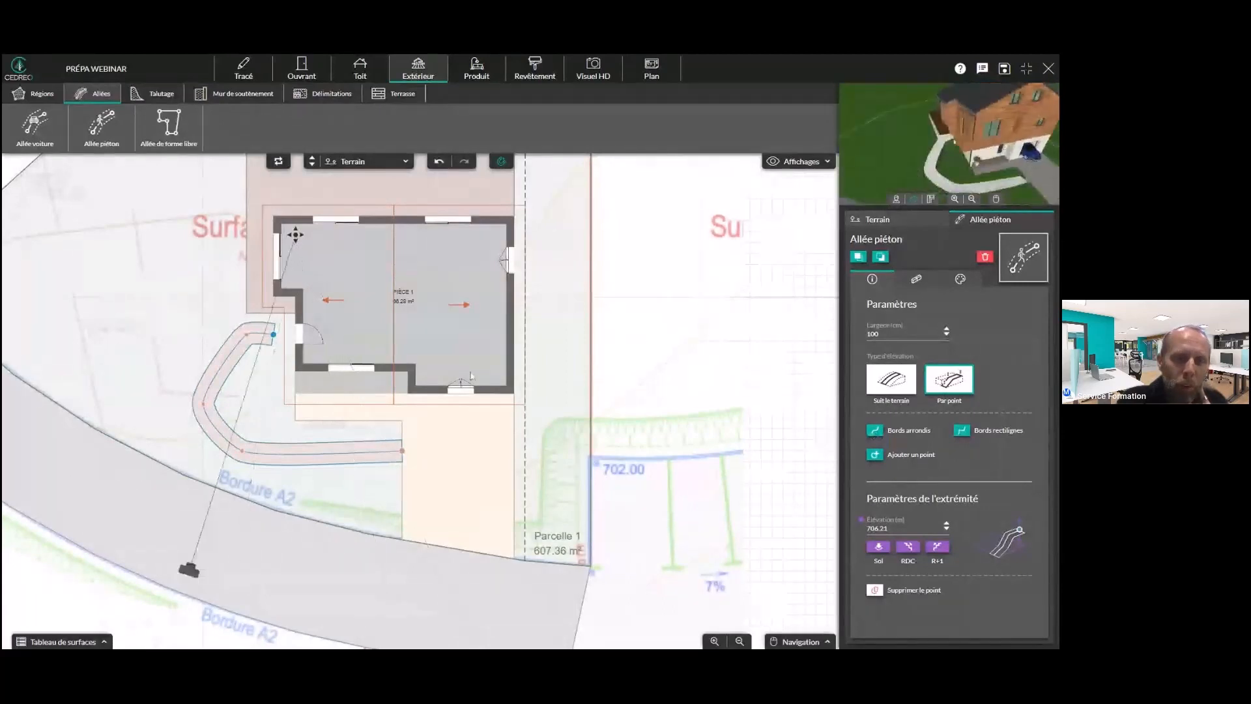
drag(274, 336, 277, 336)
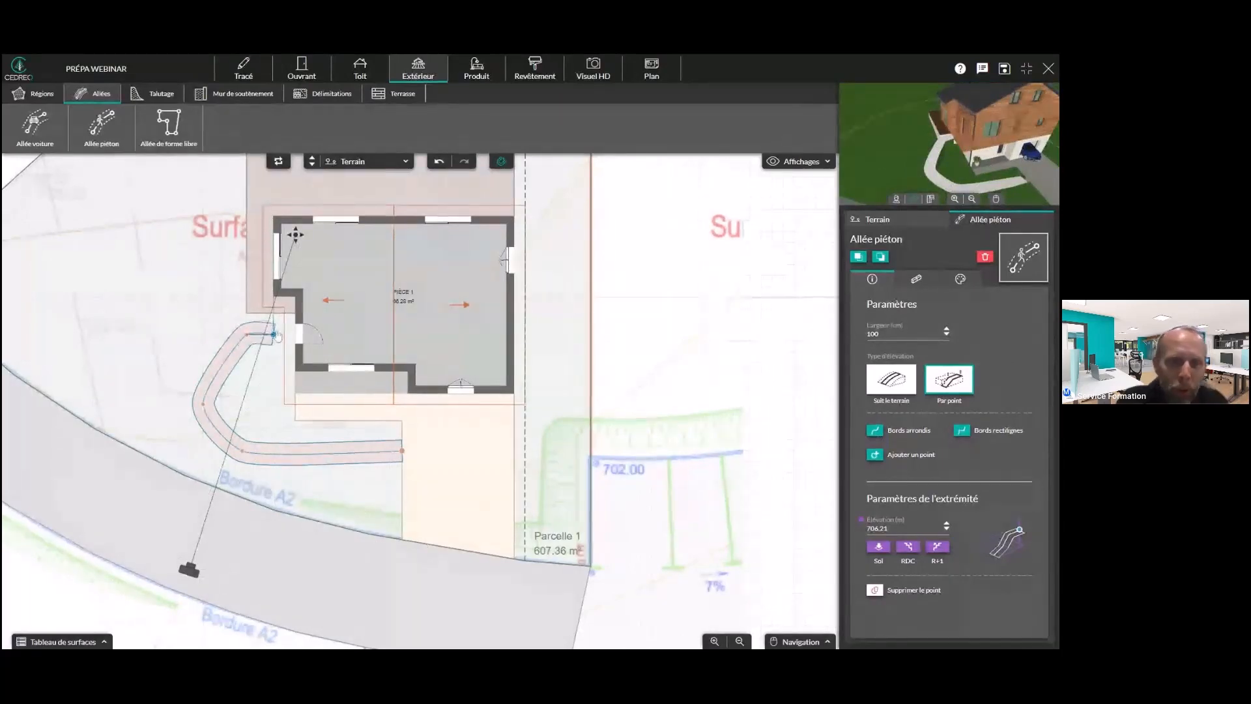
scroll(332, 323, up, 5)
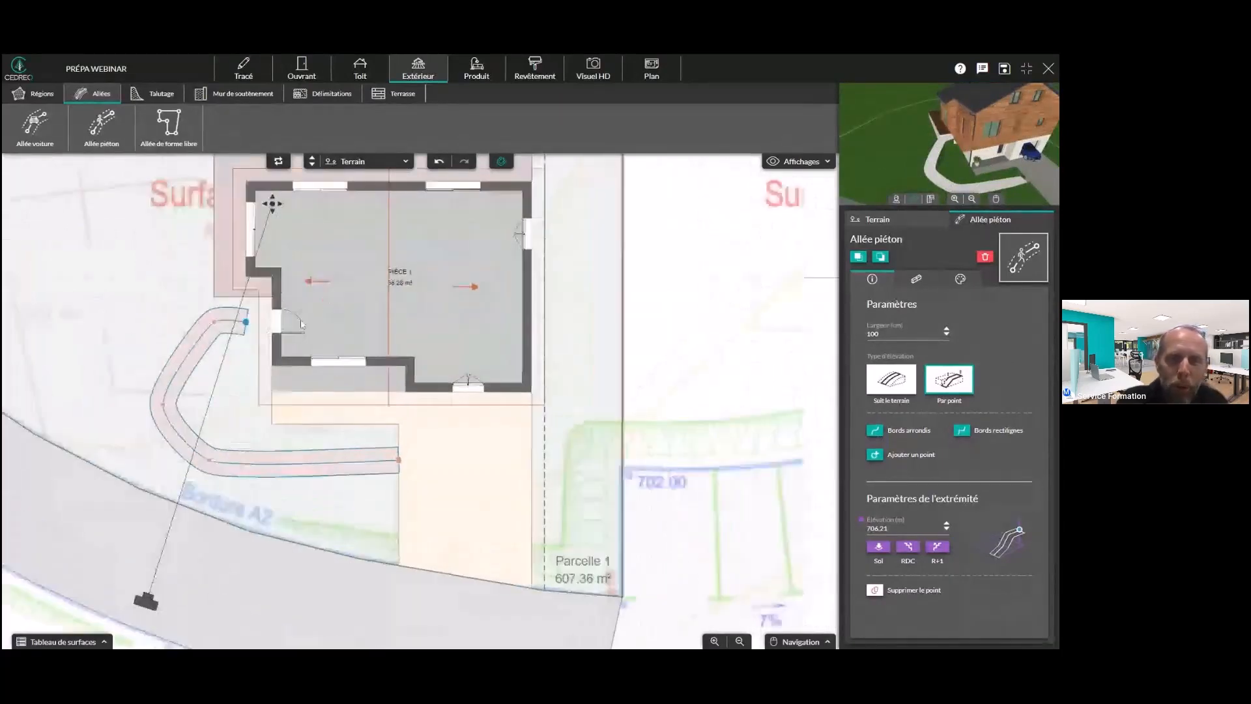
right_drag(98, 256, 351, 315)
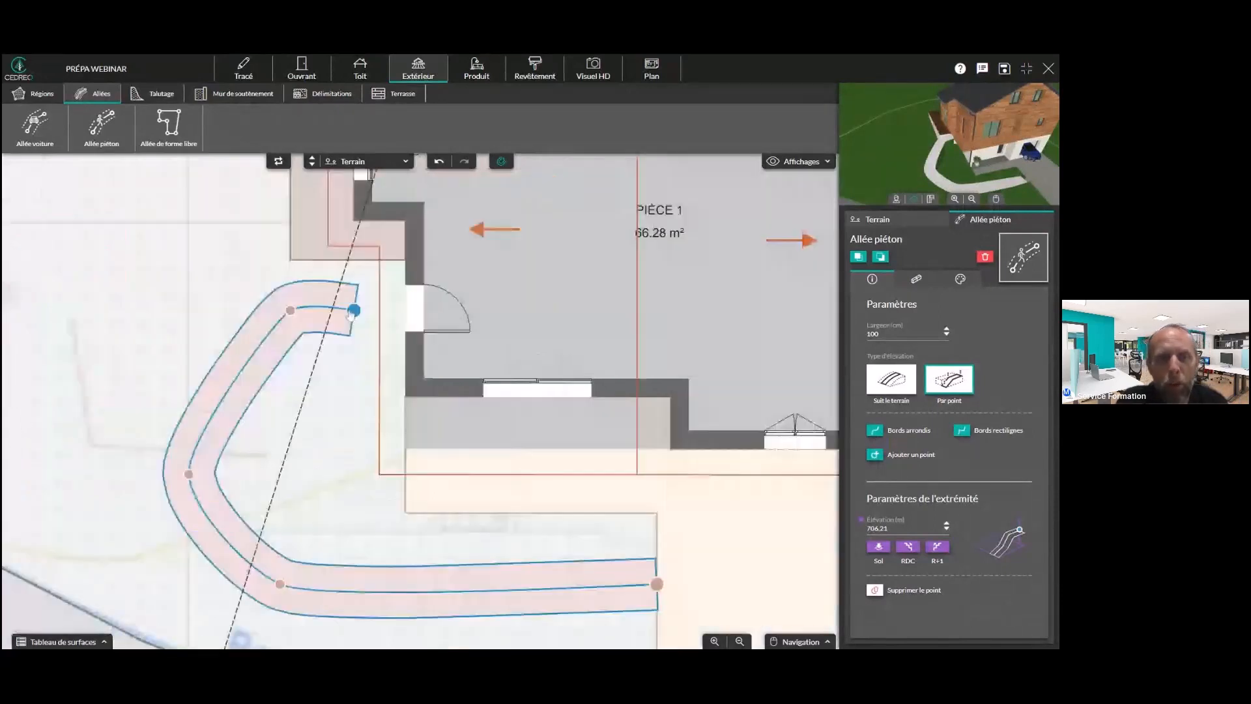
drag(351, 313, 268, 328)
click(290, 311)
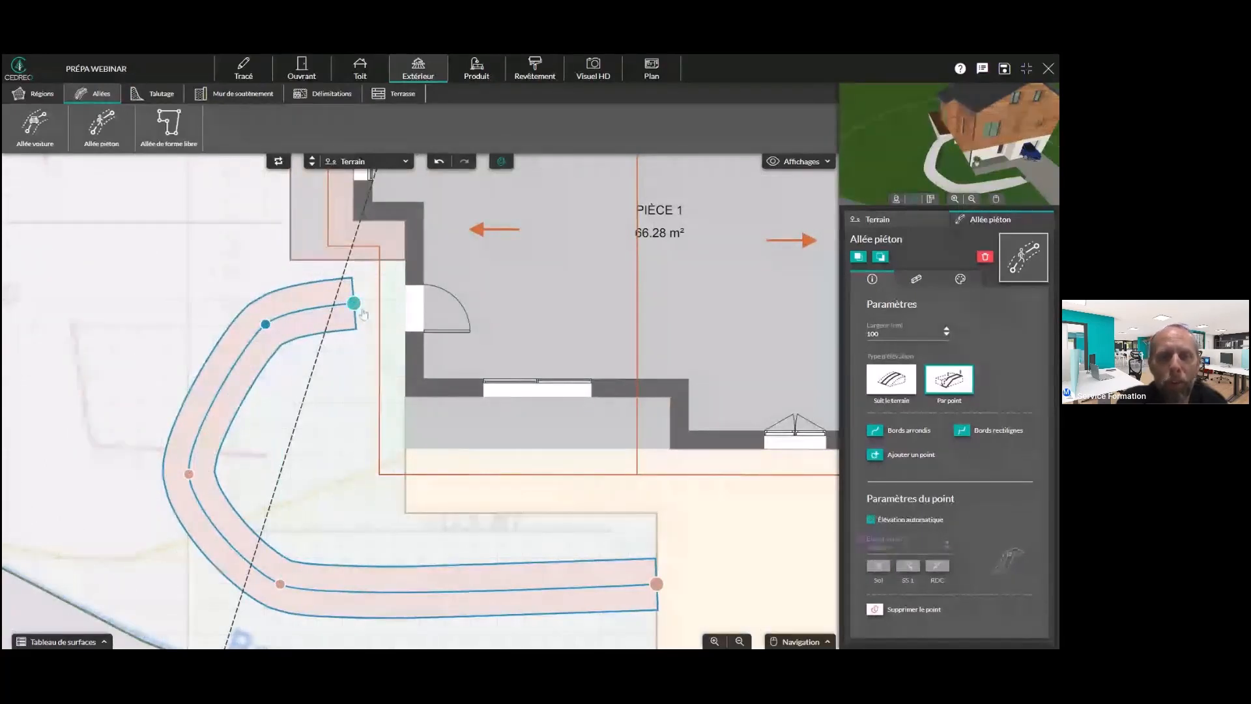
click(355, 304)
drag(358, 309, 357, 310)
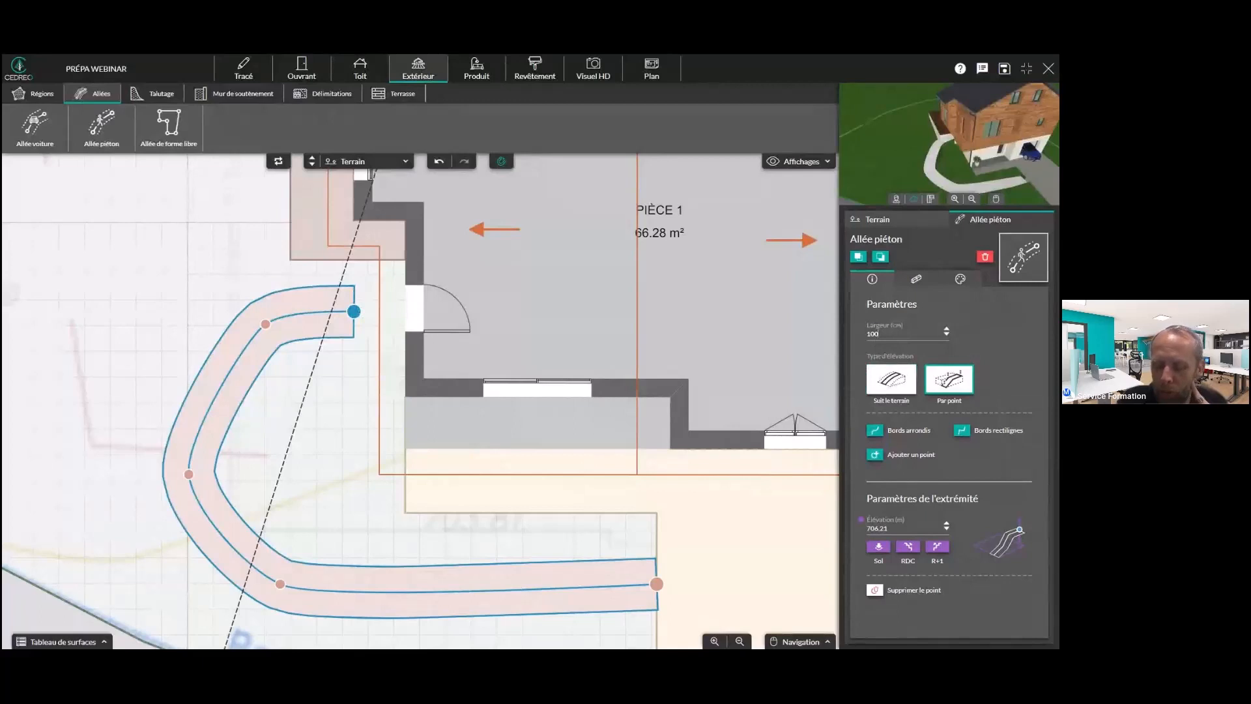
Set the pedestrian path's width to 120 cm and shift its lower end point slightly down along the parking edge
text(120)
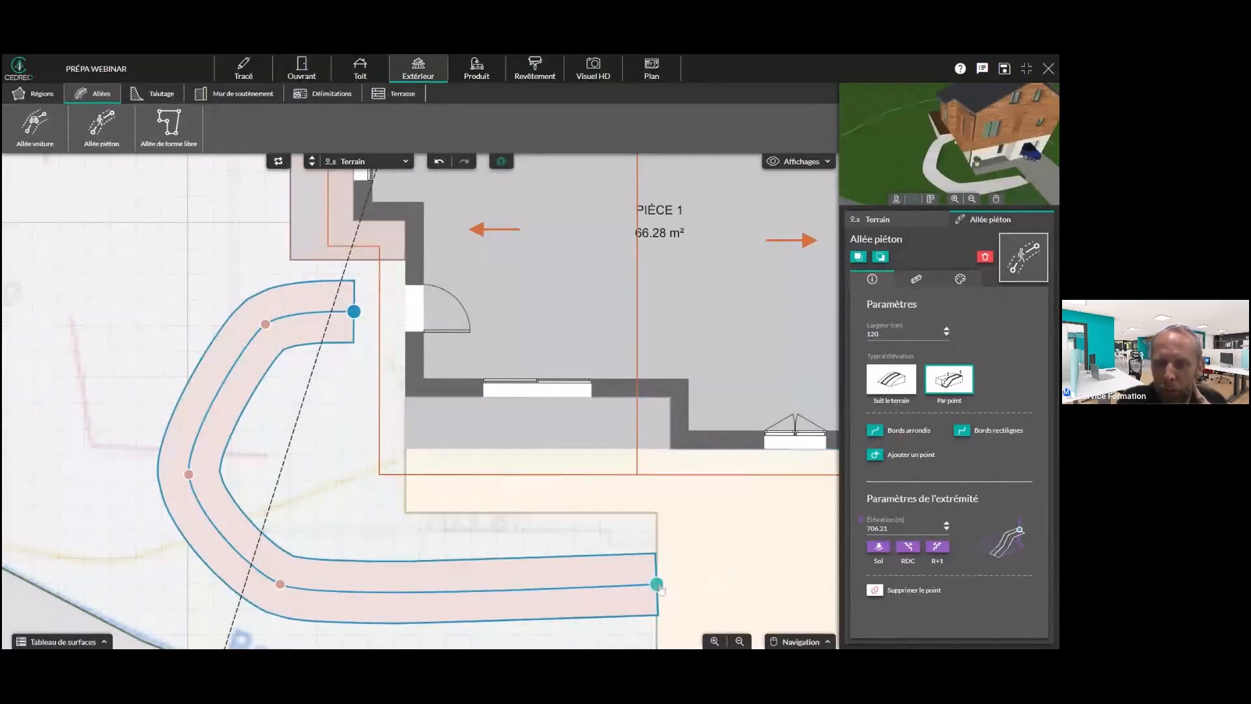
click(657, 585)
drag(658, 585, 656, 592)
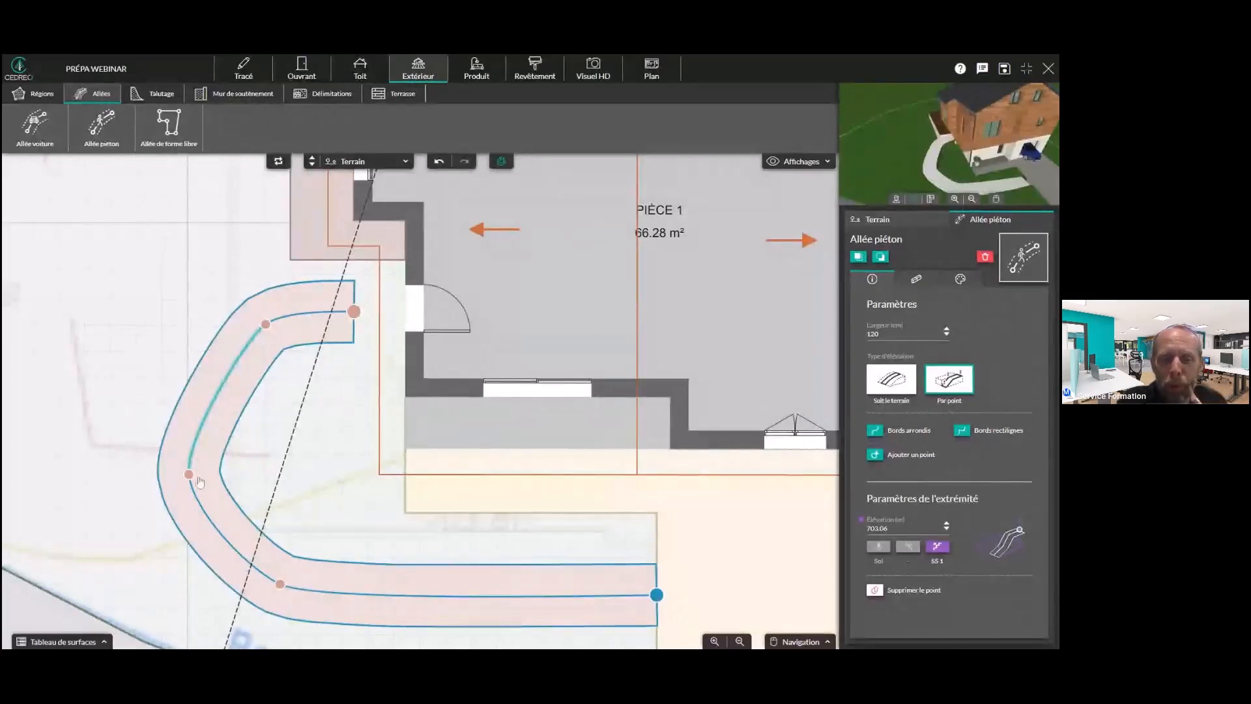
Try straight edges and a border on one side for the path section that meets the parking area
click(331, 598)
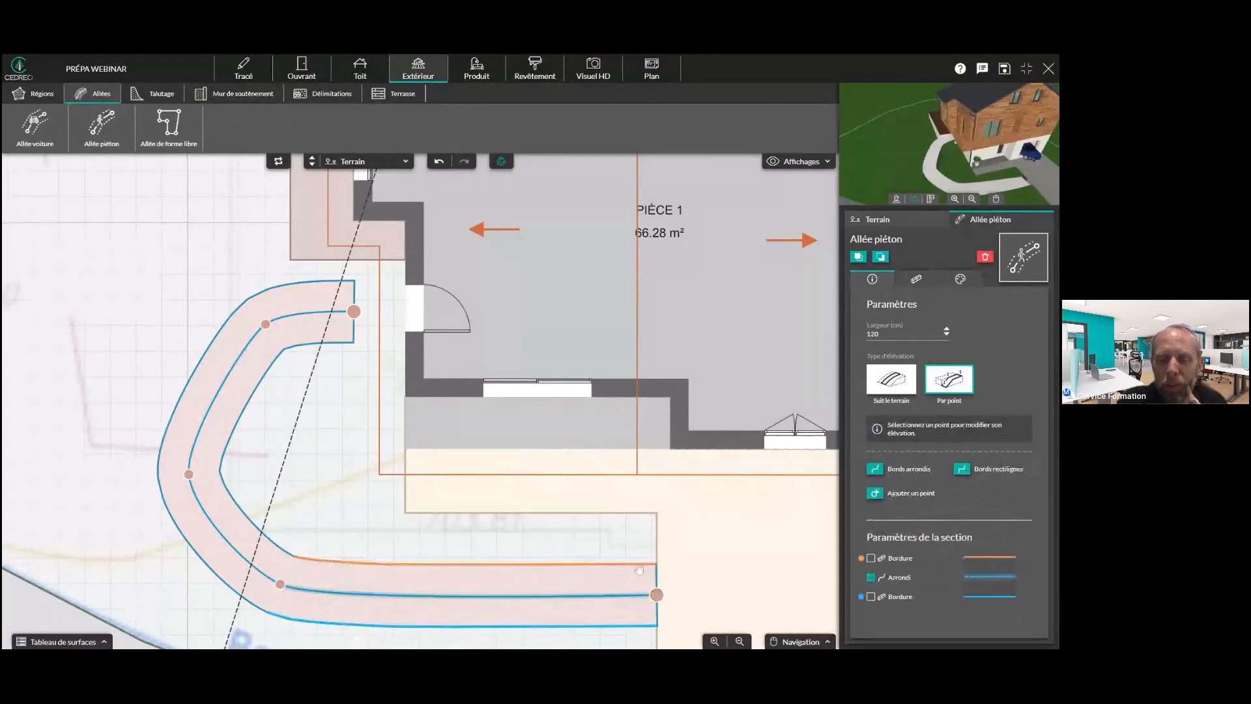
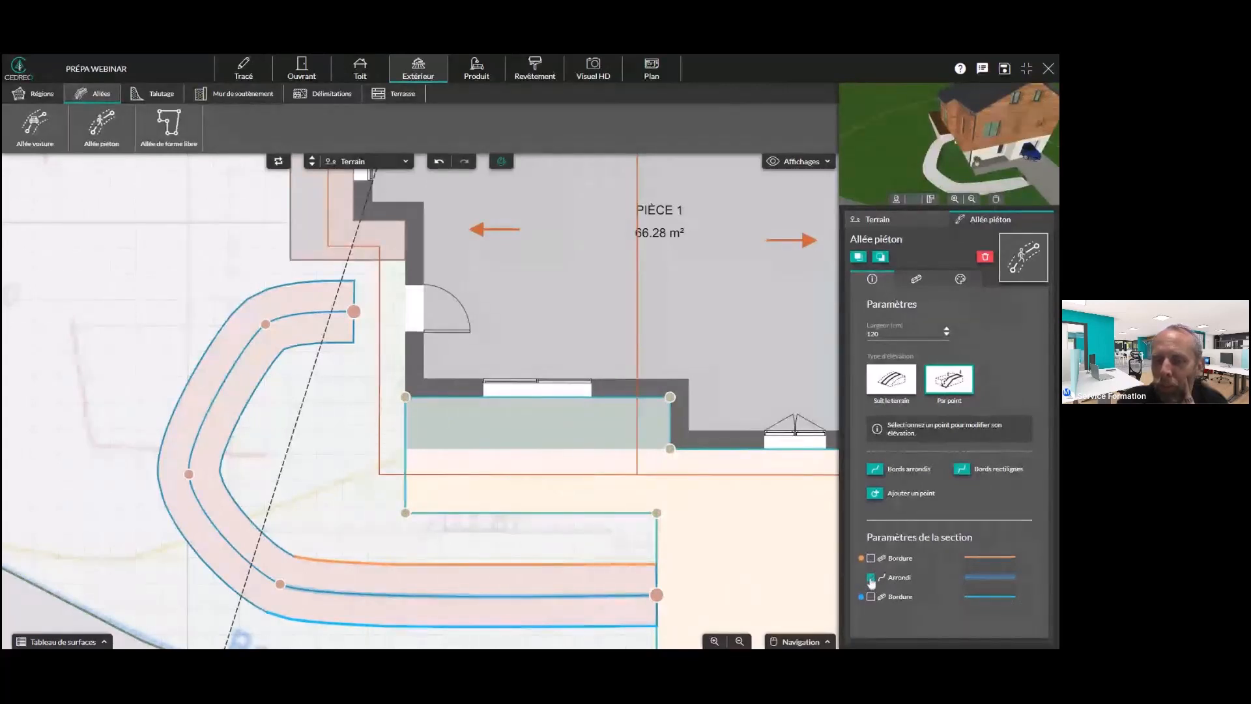
click(871, 578)
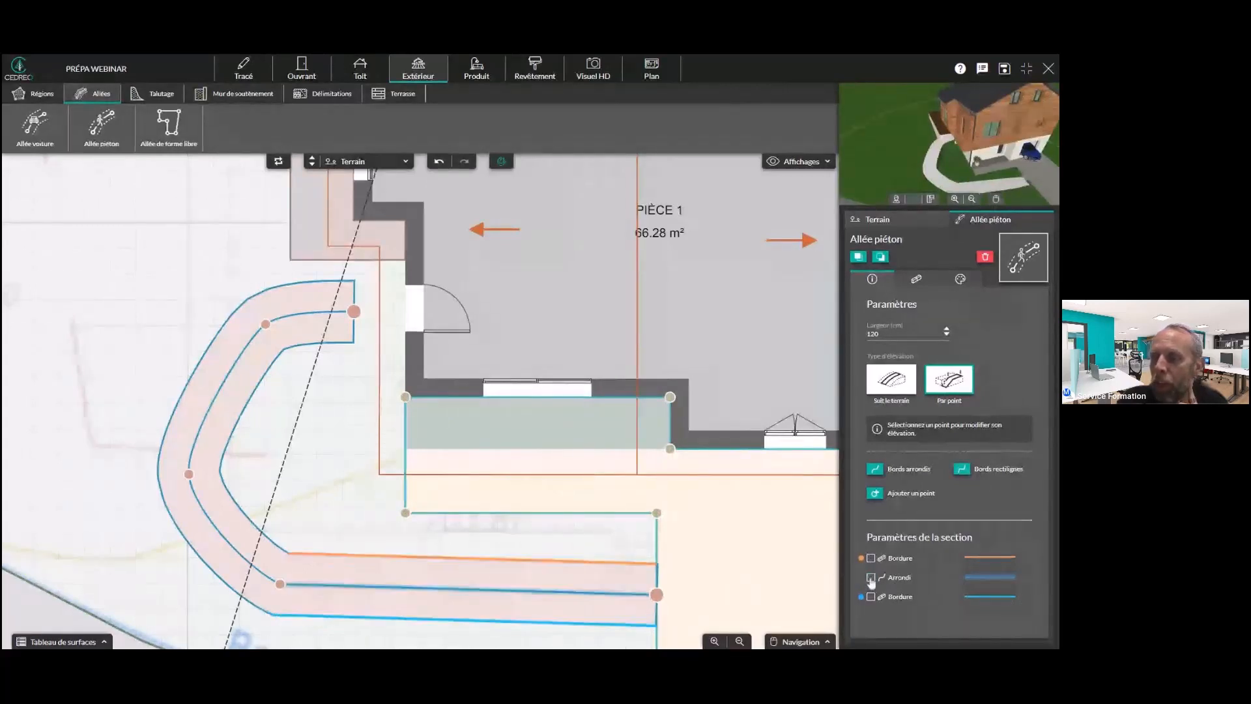
click(871, 578)
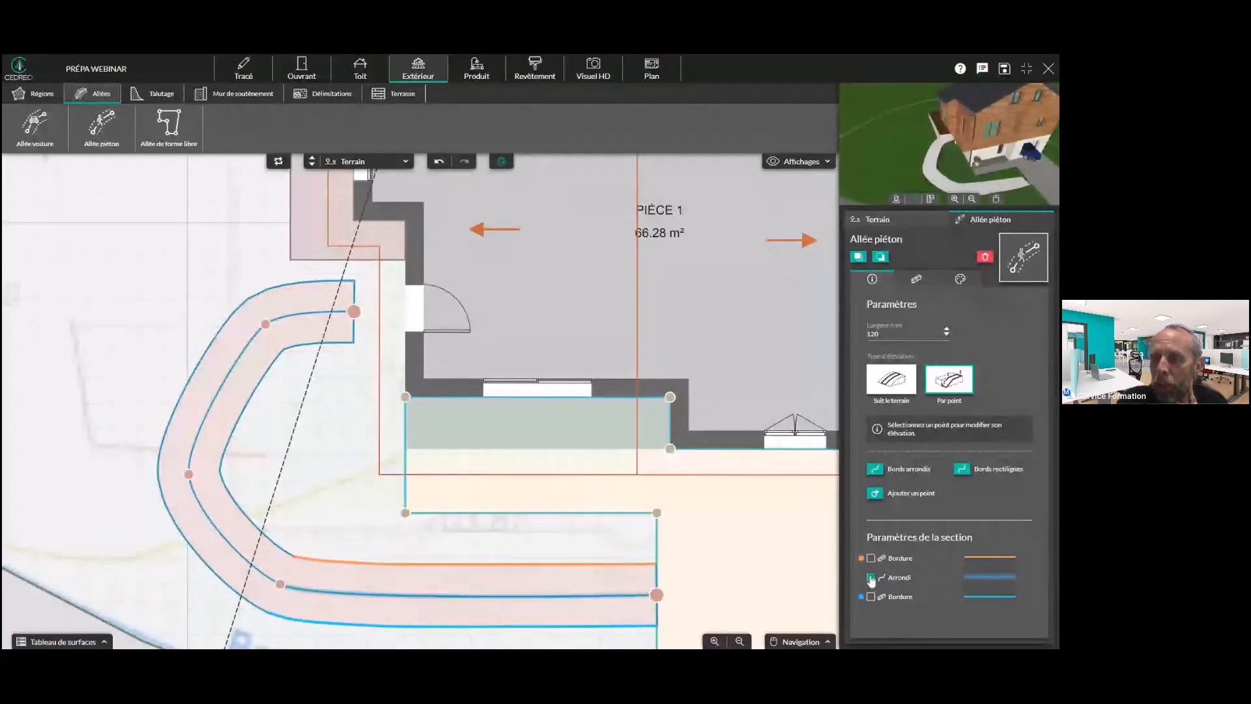
click(871, 558)
click(871, 558)
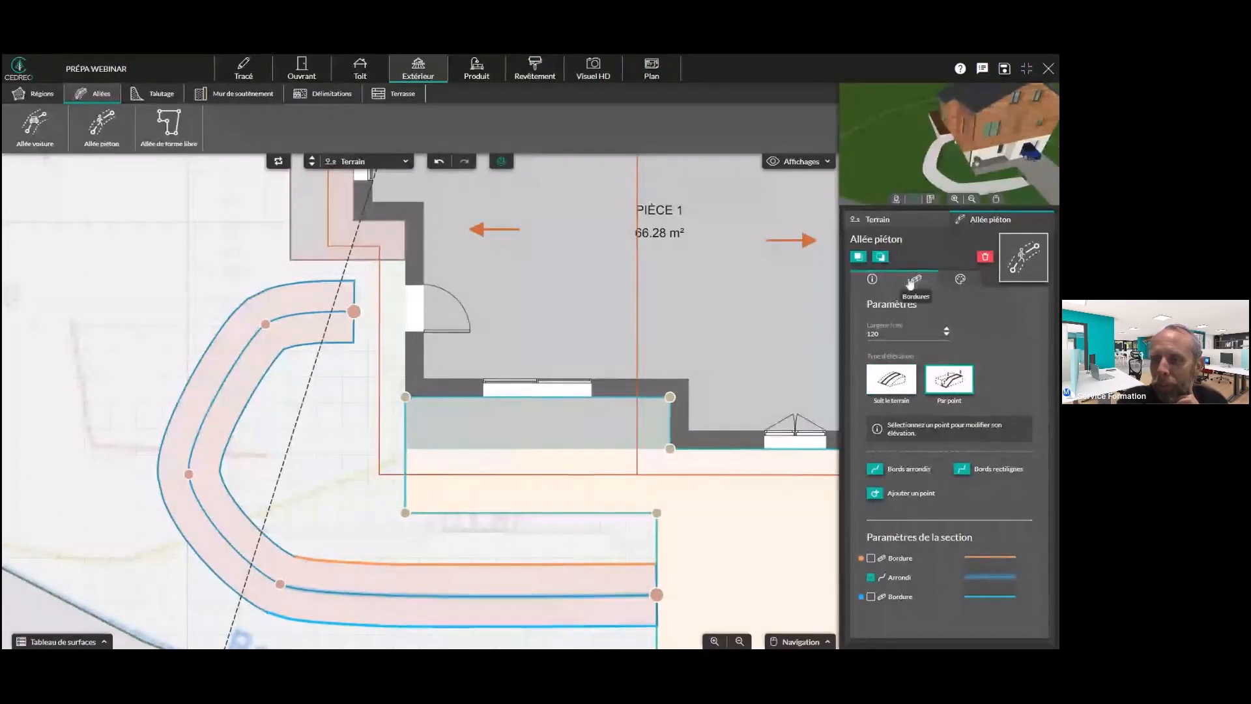
Add borders everywhere along the pedestrian path and inspect them in the 3D view
click(912, 282)
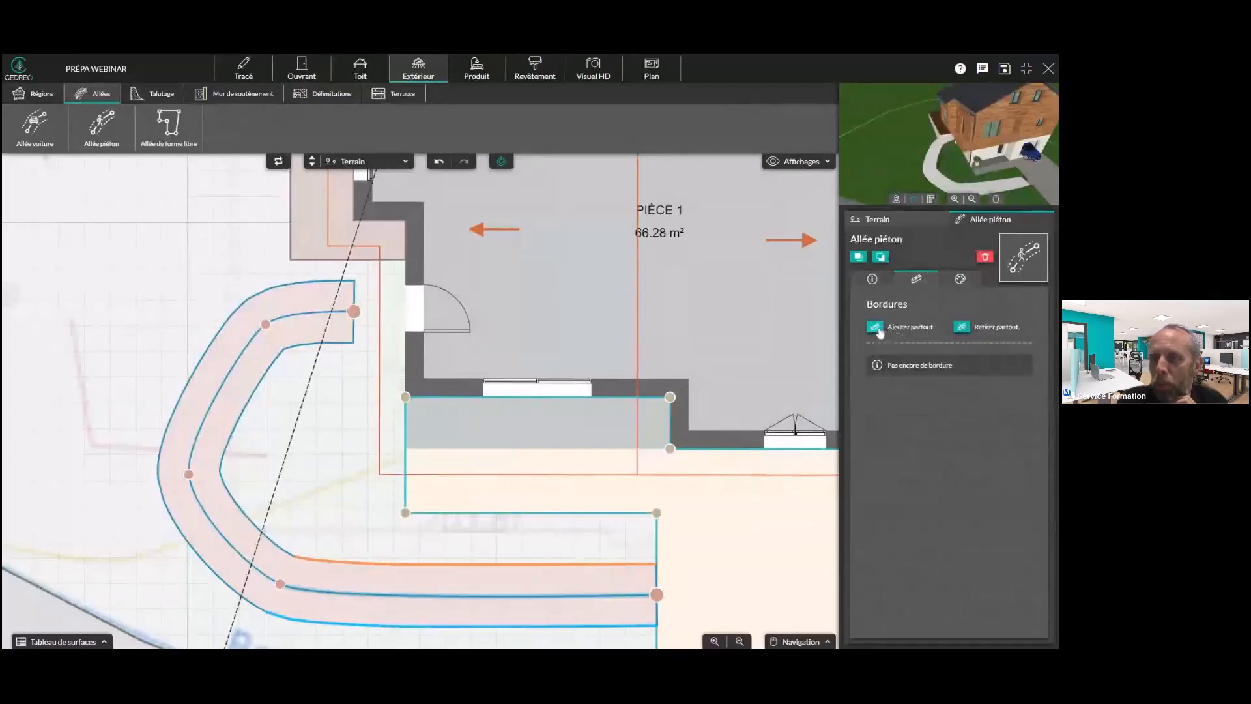
click(875, 327)
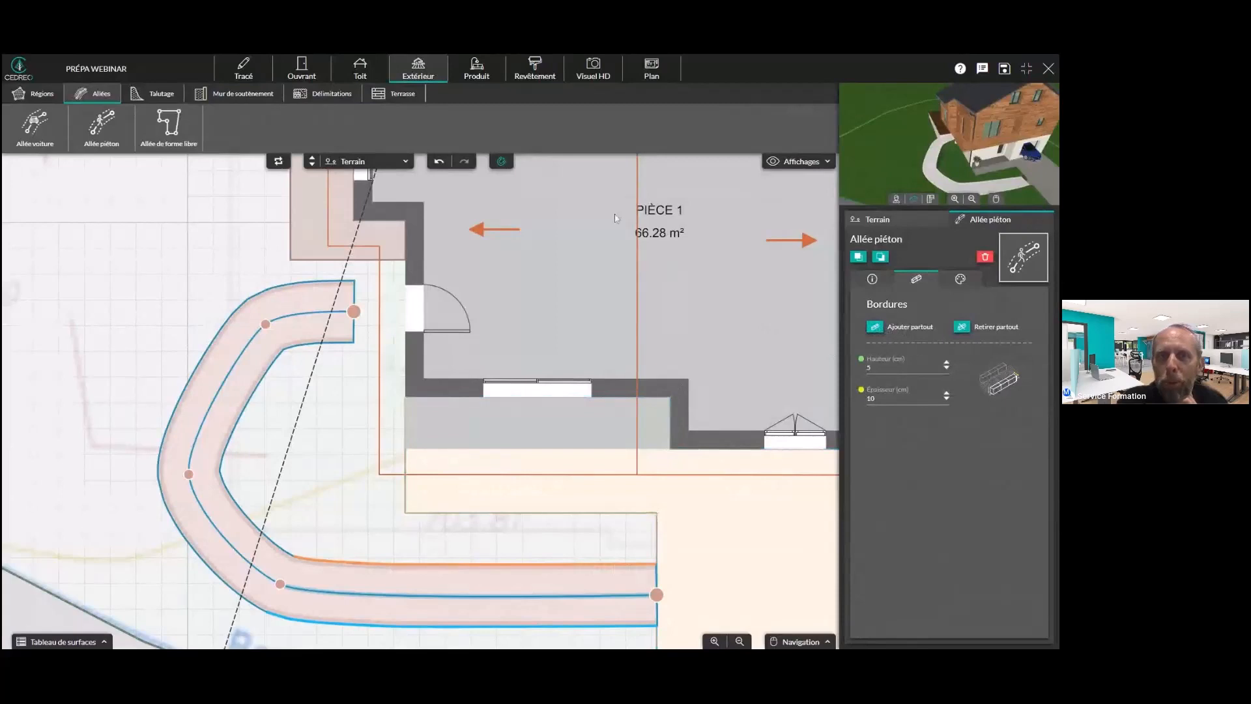
click(501, 72)
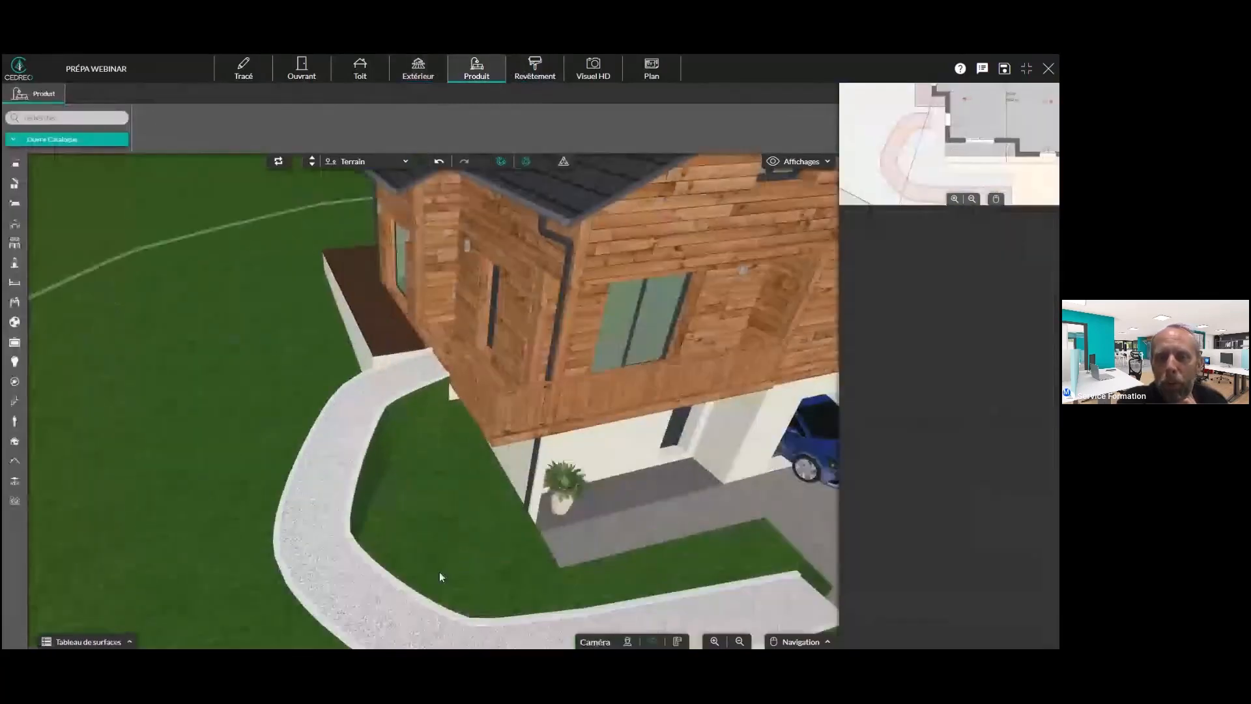
mouse_move(439, 572)
mouse_down()
mouse_move(466, 535)
mouse_move(416, 540)
mouse_move(449, 552)
mouse_up()
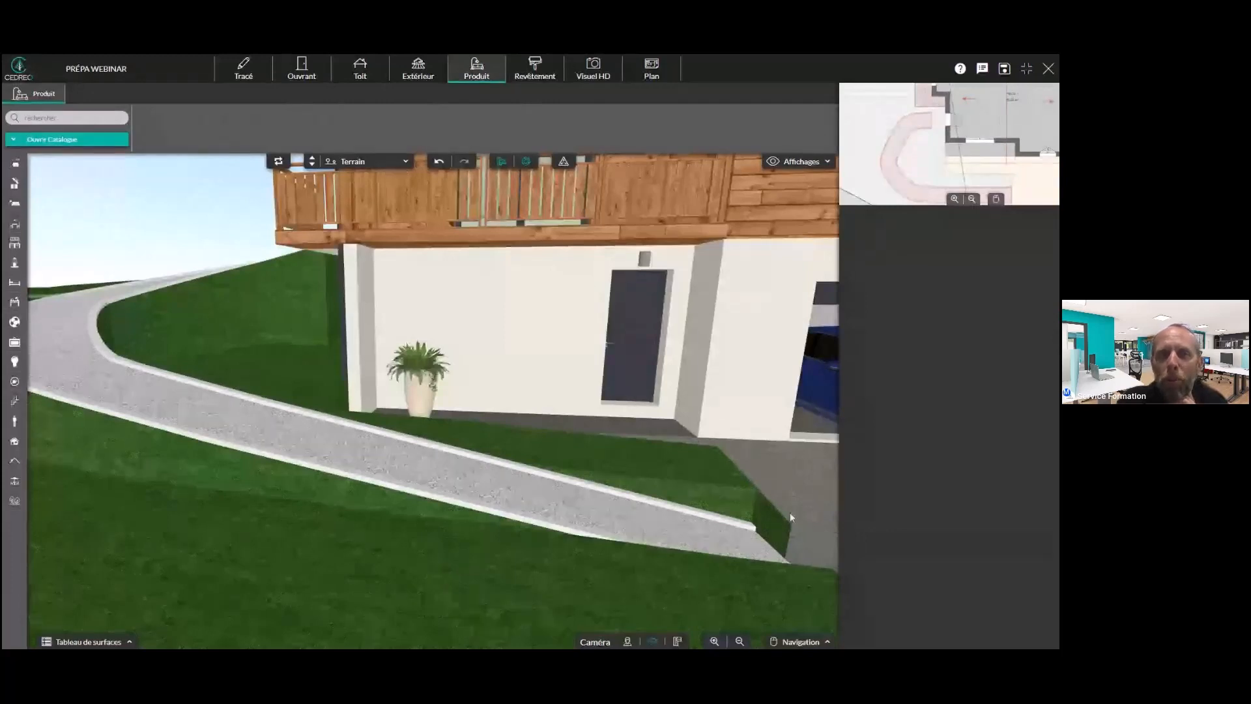
Snap the path's lower end point to the parking edge and check both ends of the path in the 3D view
click(440, 66)
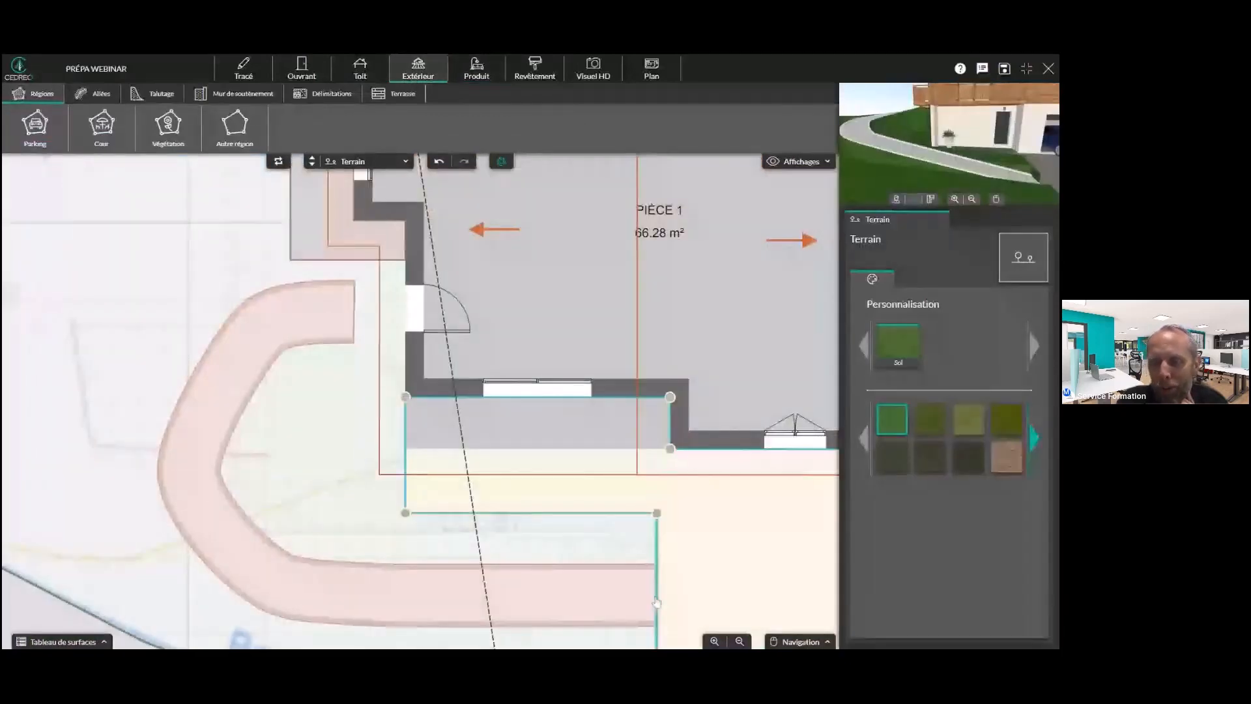
click(657, 599)
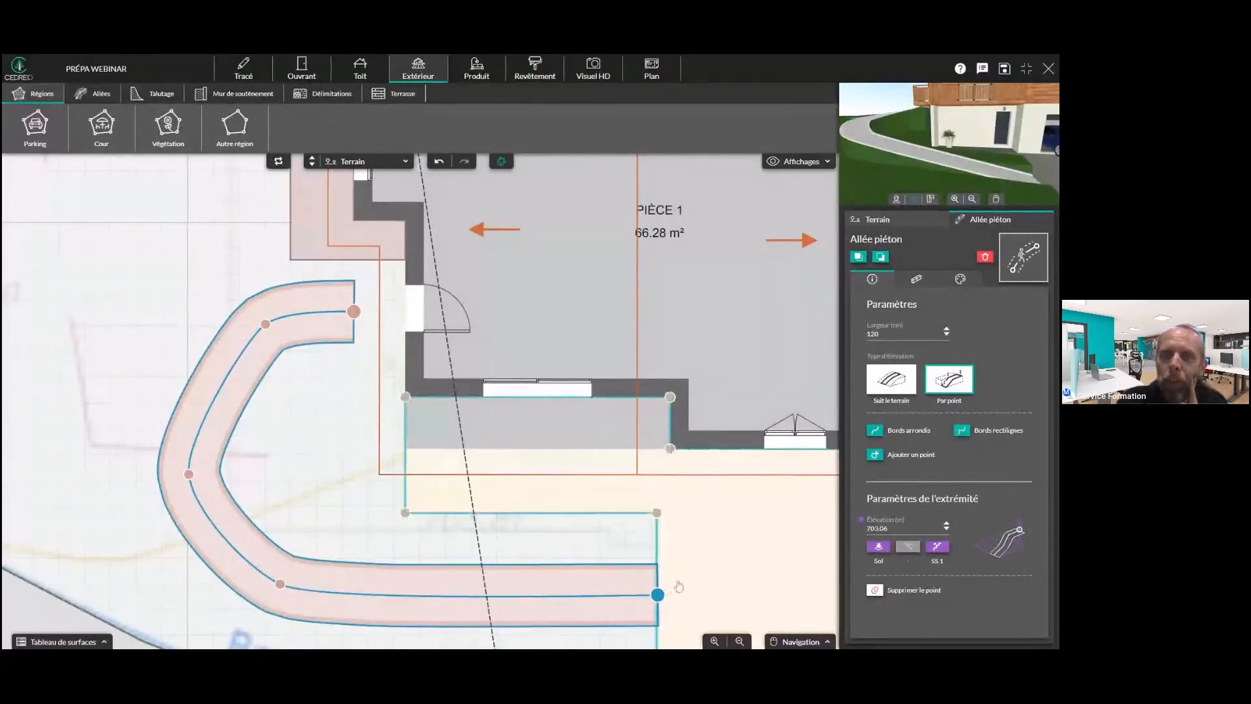
click(461, 71)
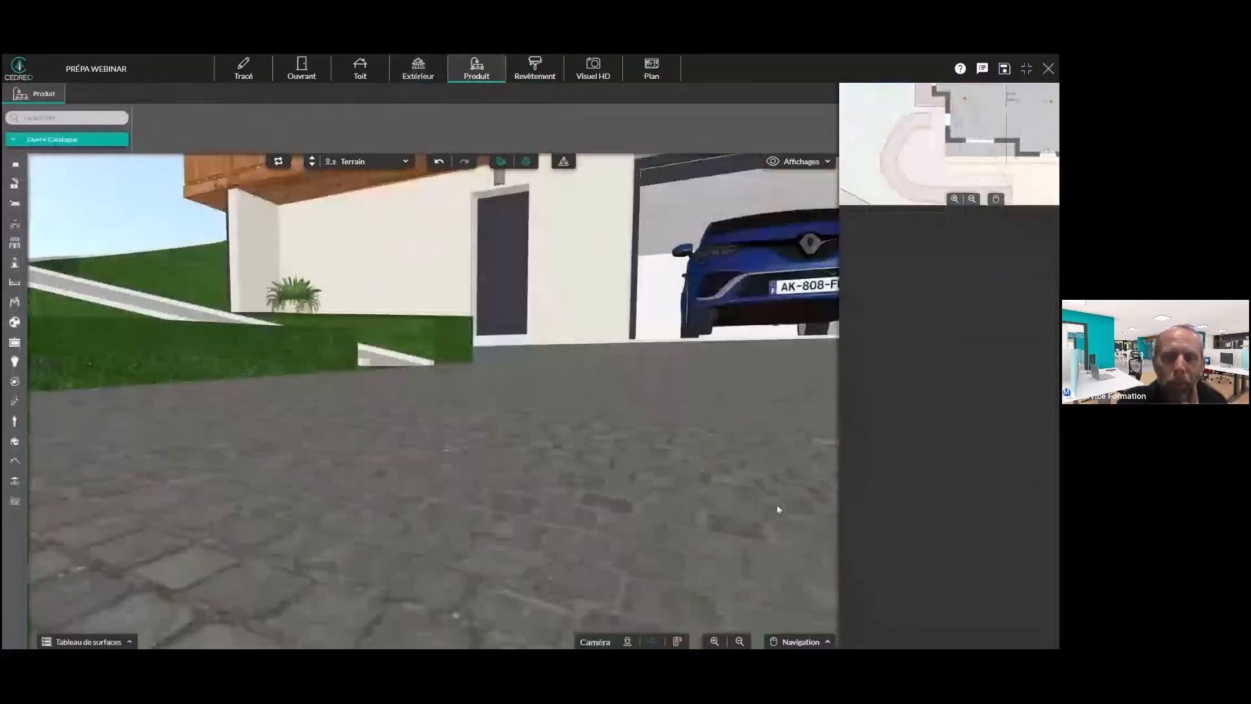
drag(776, 504, 499, 541)
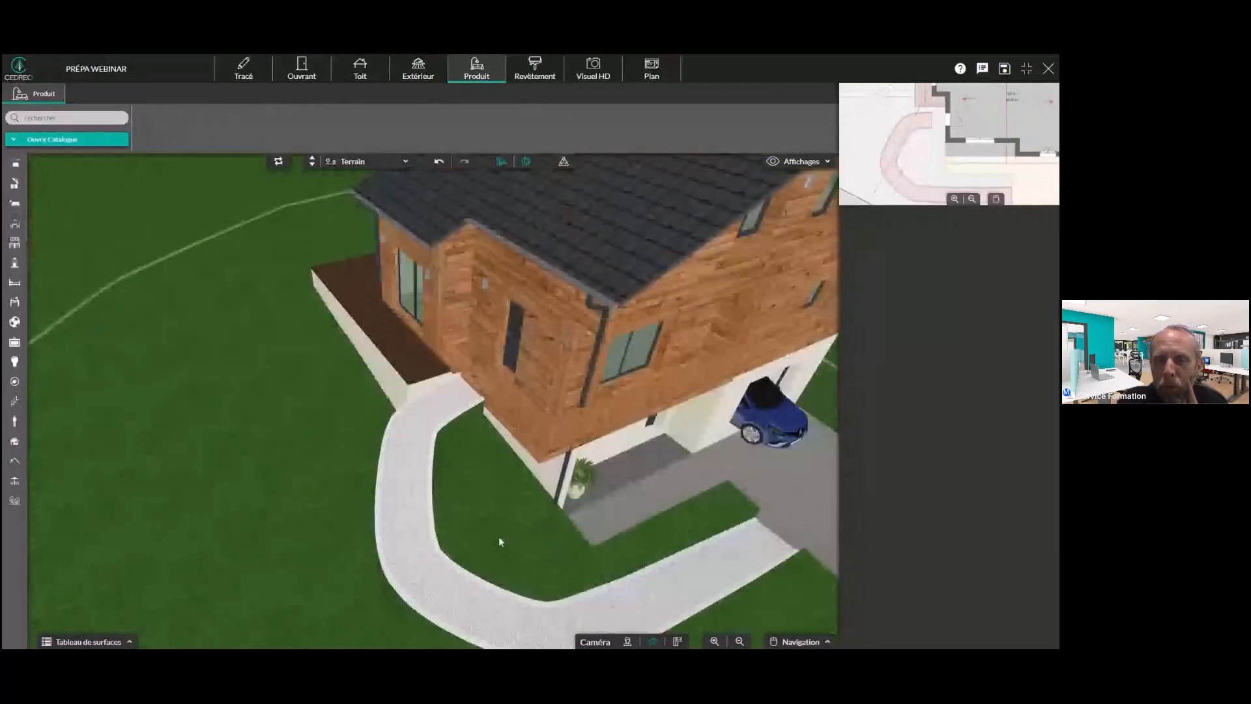
scroll(499, 486, up, 4)
scroll(500, 486, up, 3)
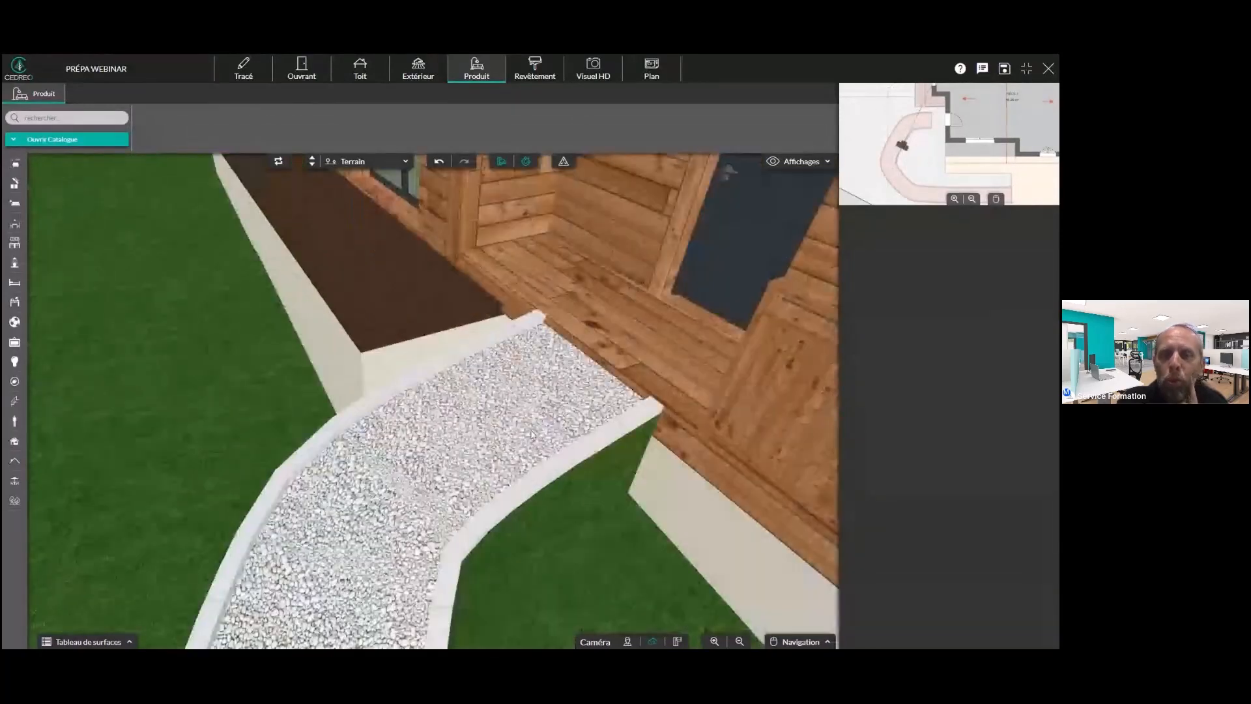
Examine the pedestrian path's border dimensions and look through the ground textures available for its surface
click(417, 68)
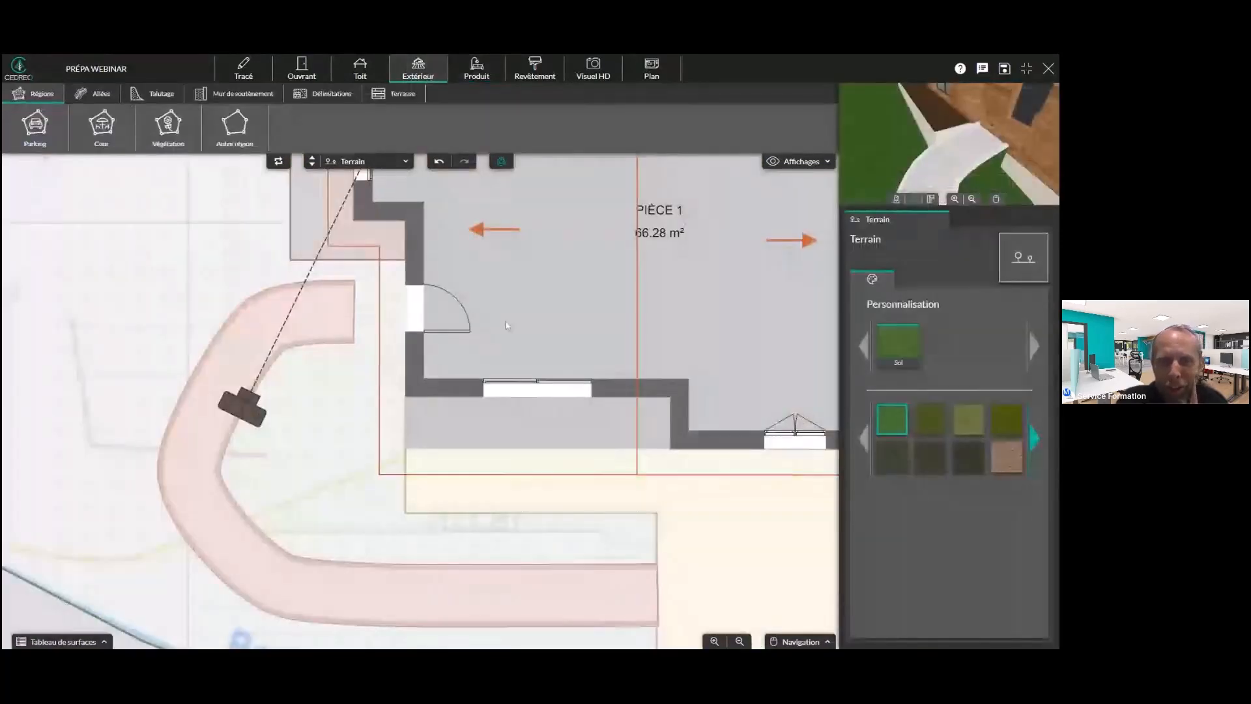
click(349, 334)
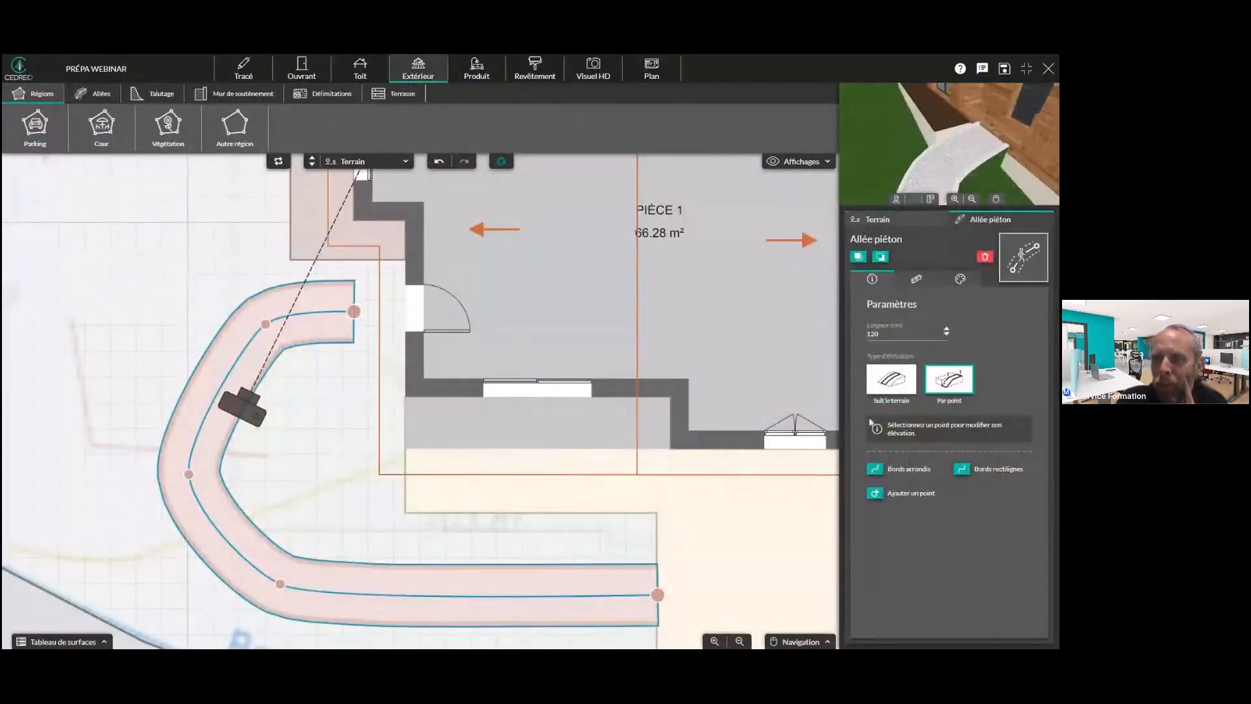
click(916, 279)
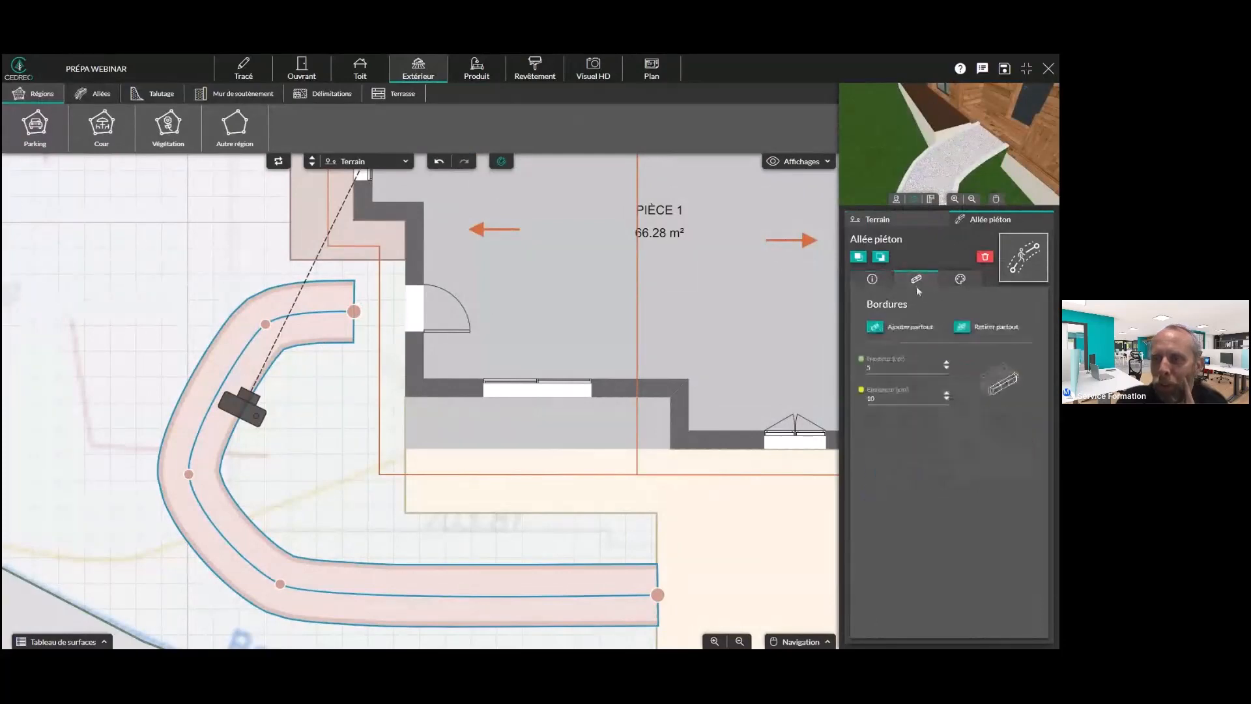
click(962, 281)
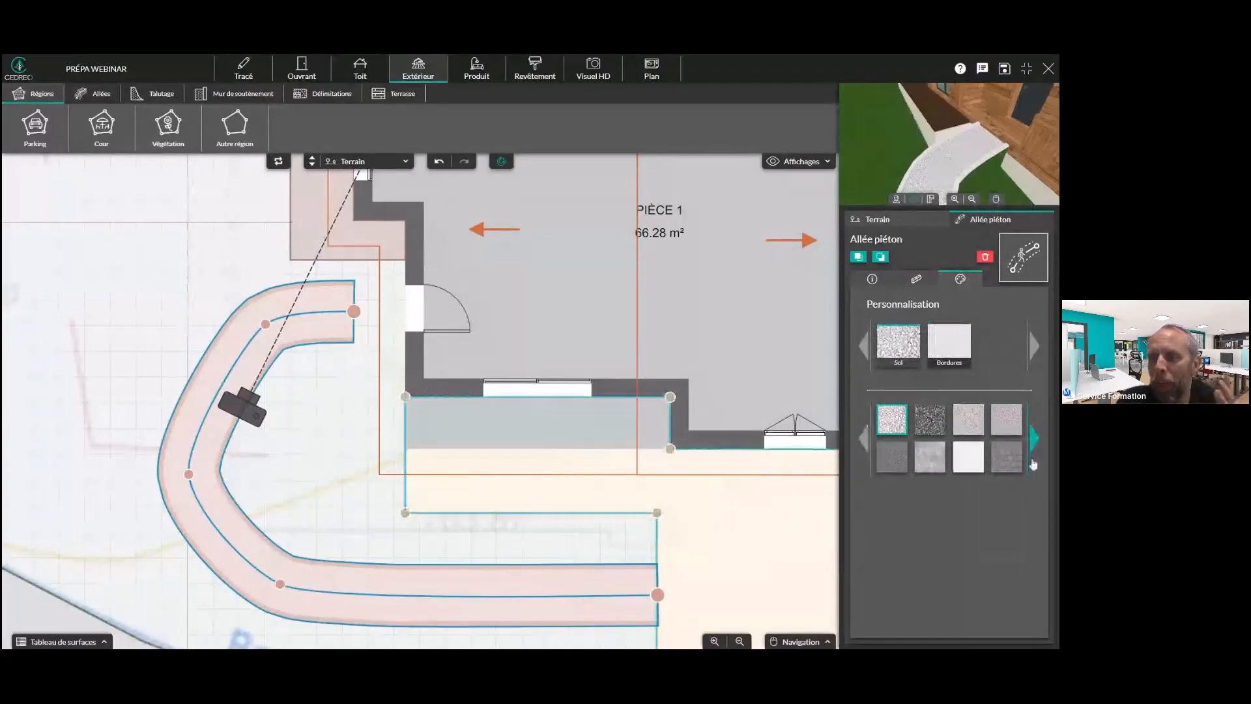
click(1034, 438)
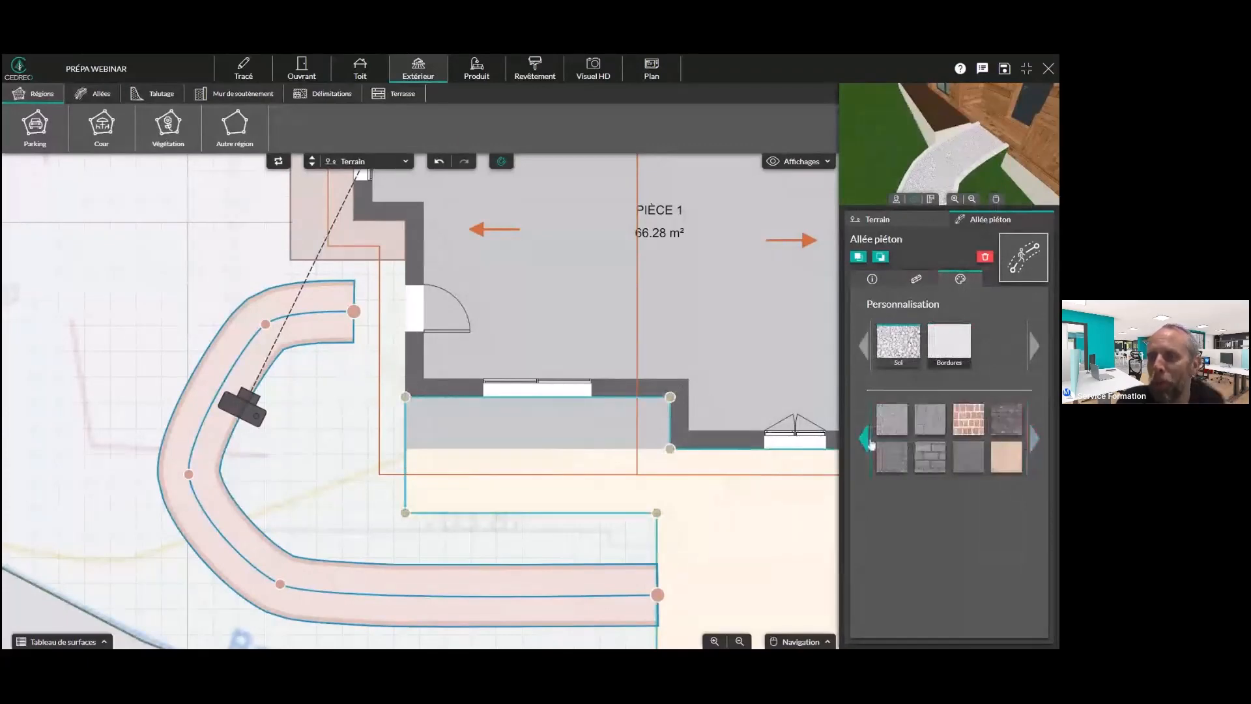
click(866, 440)
click(1034, 439)
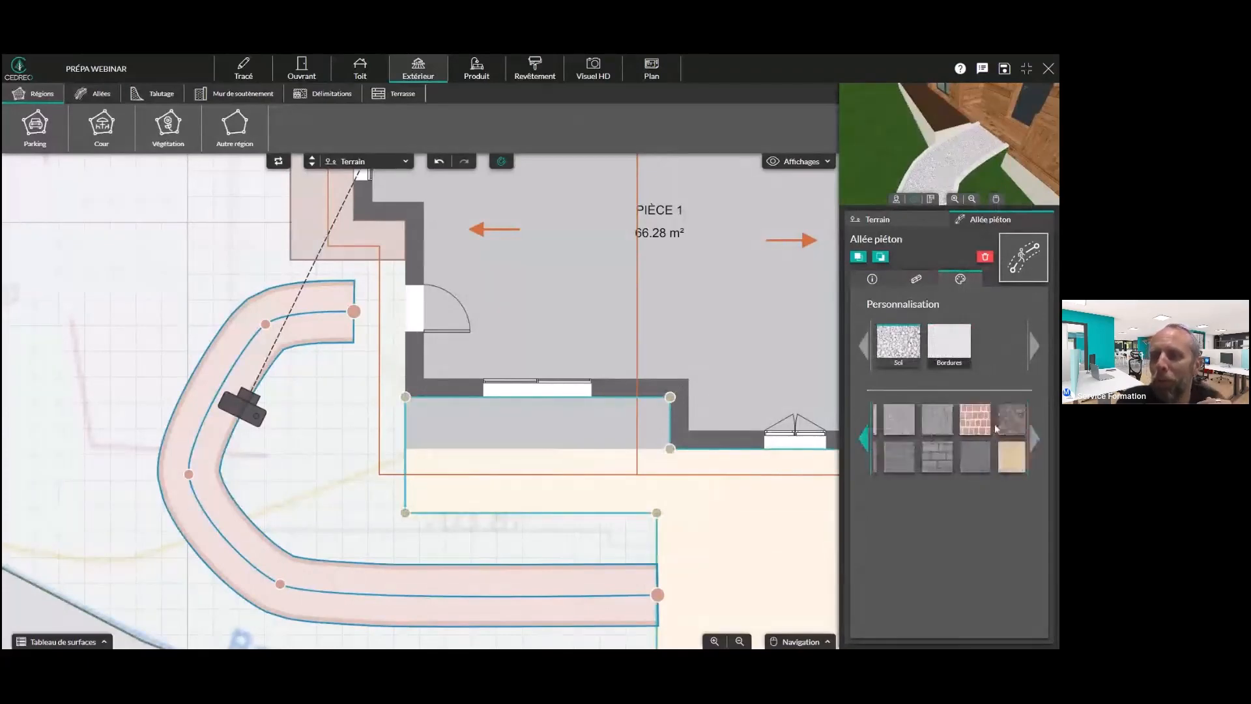
click(865, 440)
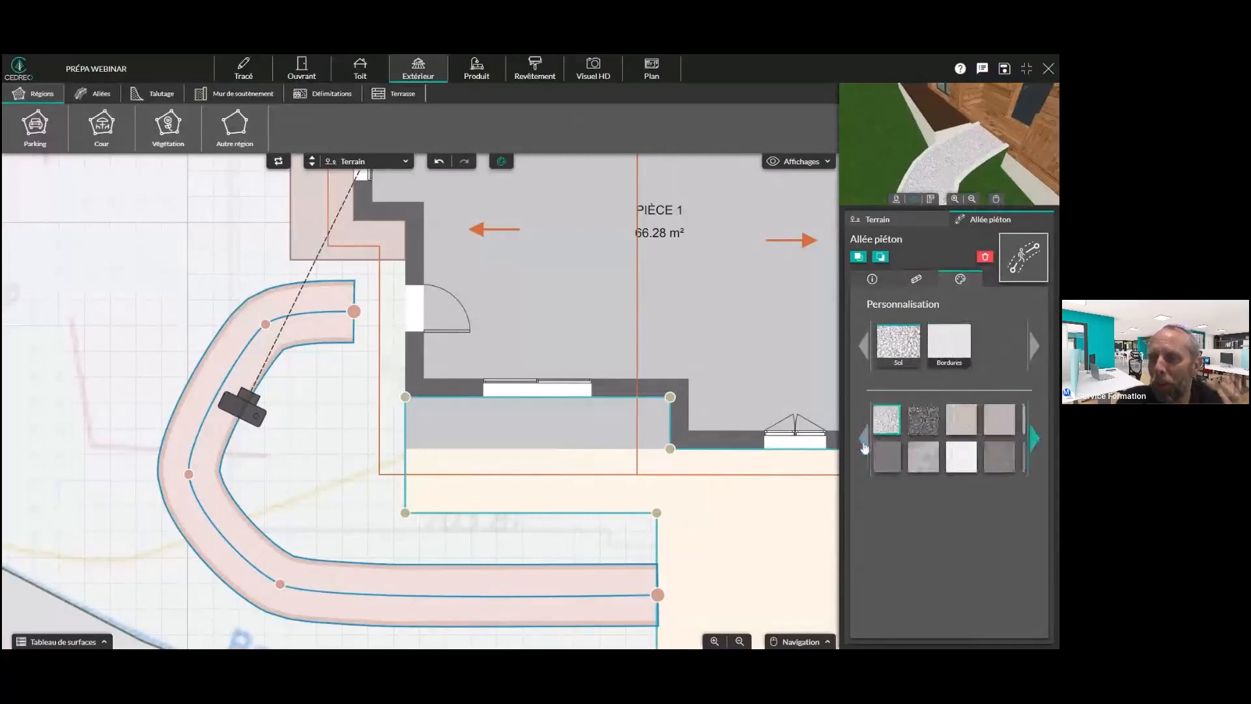
click(1035, 441)
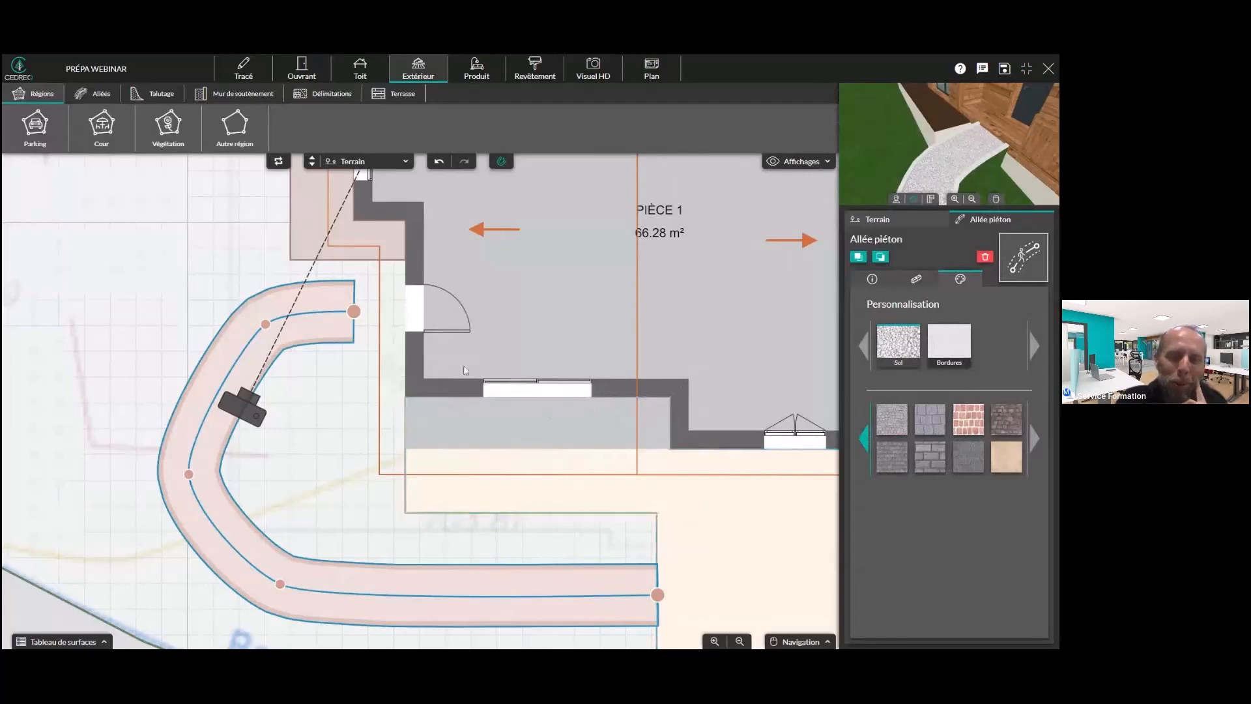
Widen the path's upper bend outward and move its upper end point slightly down to face the entrance door squarely
drag(265, 325, 247, 335)
click(353, 310)
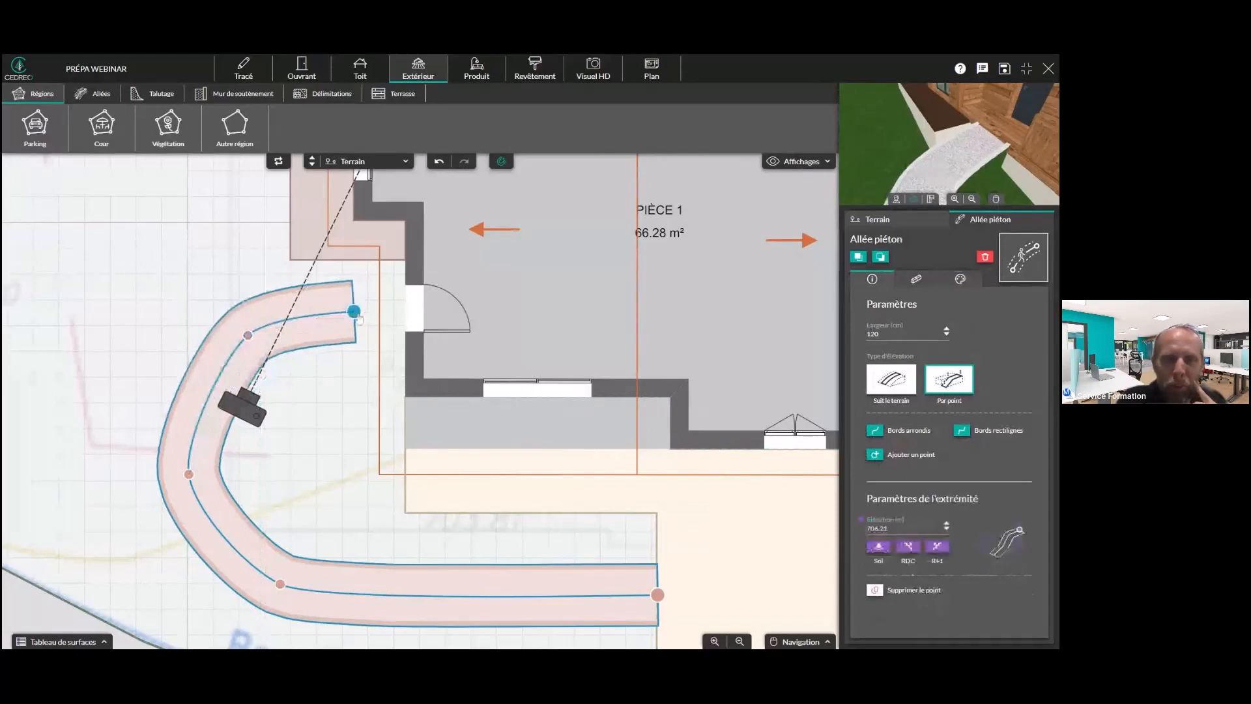
drag(359, 318, 353, 317)
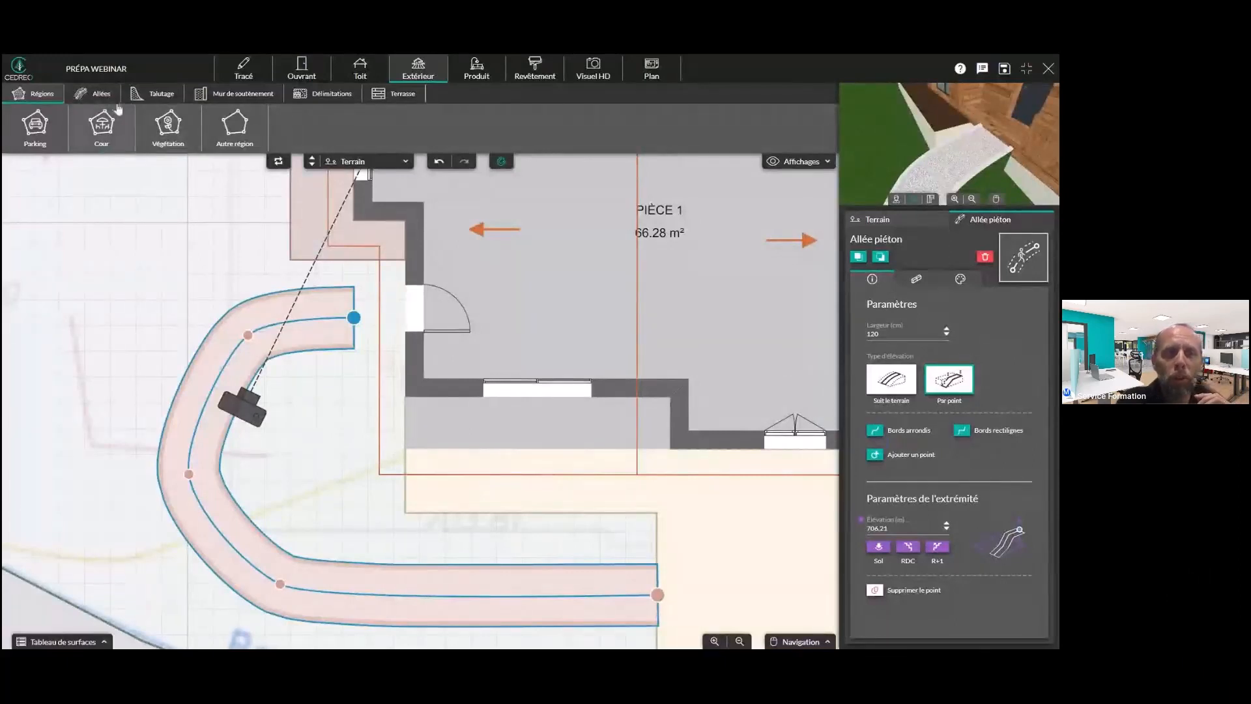
click(98, 93)
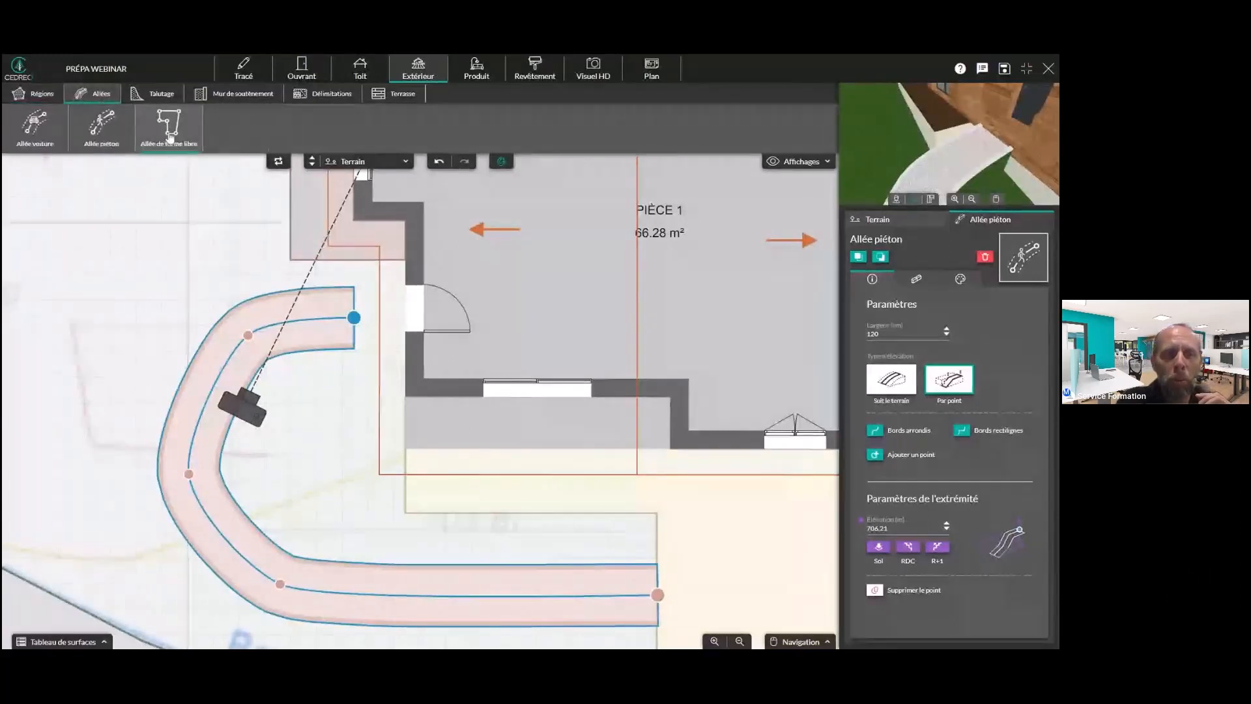
click(170, 138)
click(158, 237)
click(74, 263)
click(89, 311)
click(126, 348)
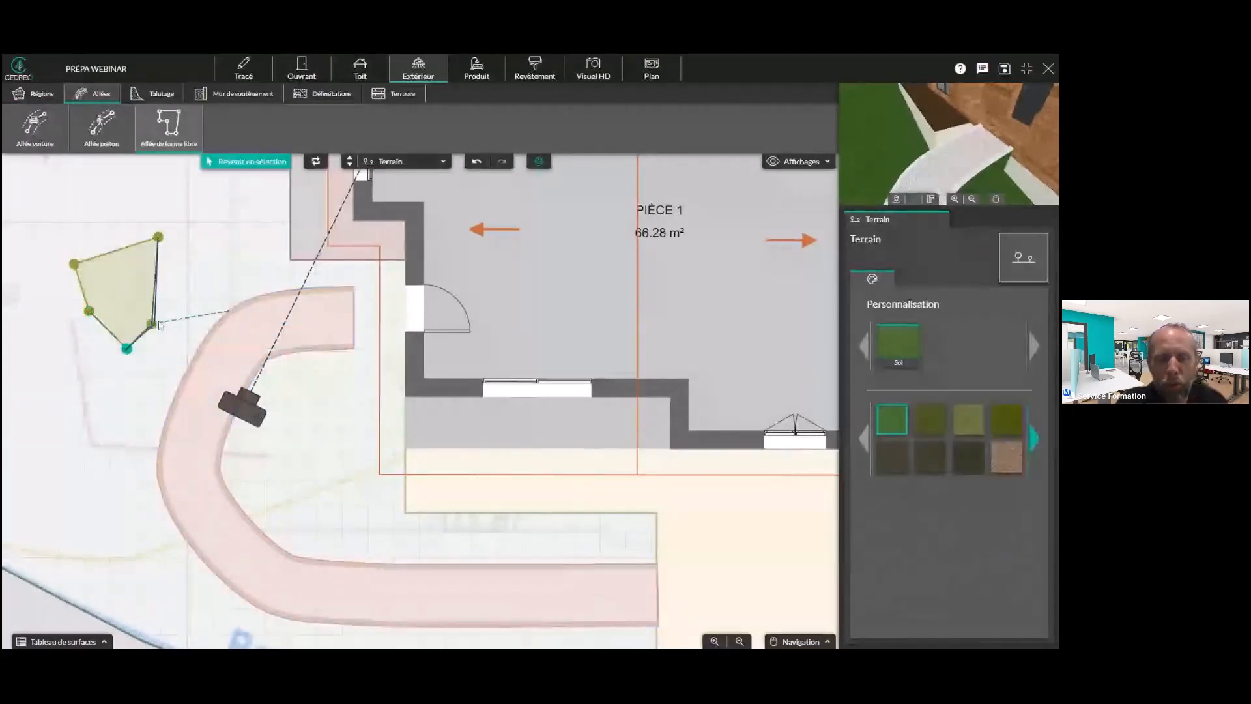
key(Escape)
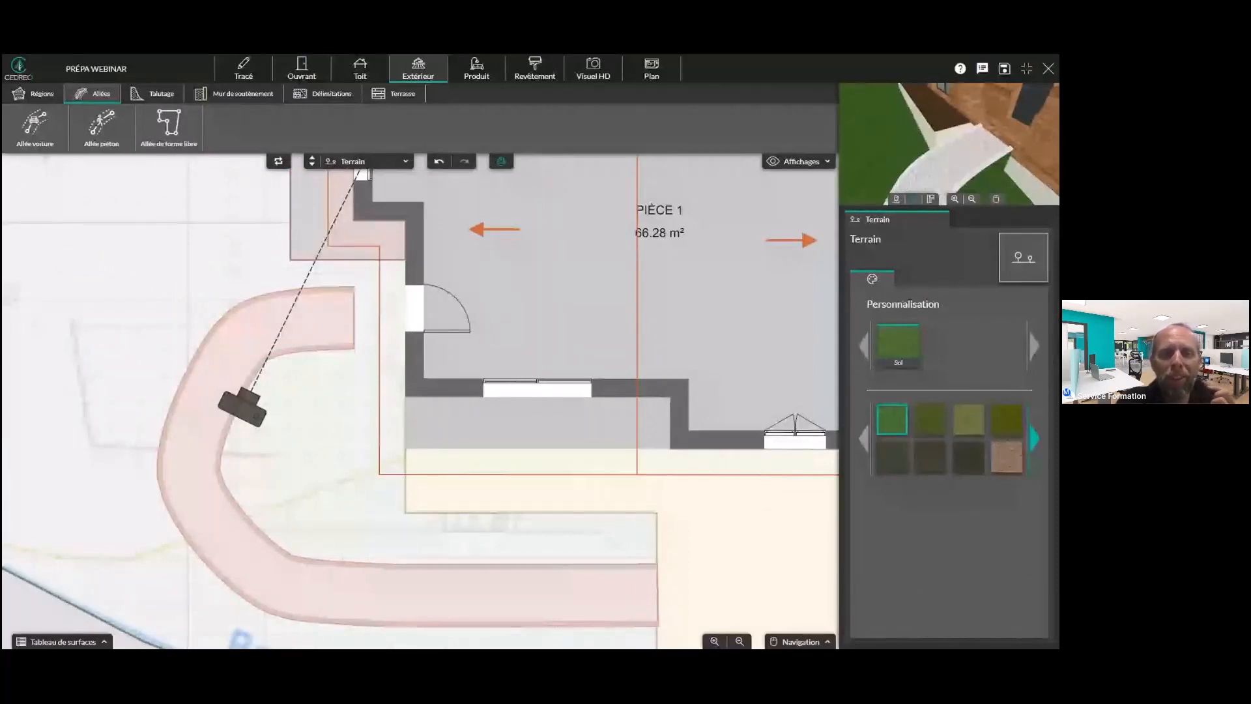
Look at the pedestrian path and its surface area on the site plan
click(228, 355)
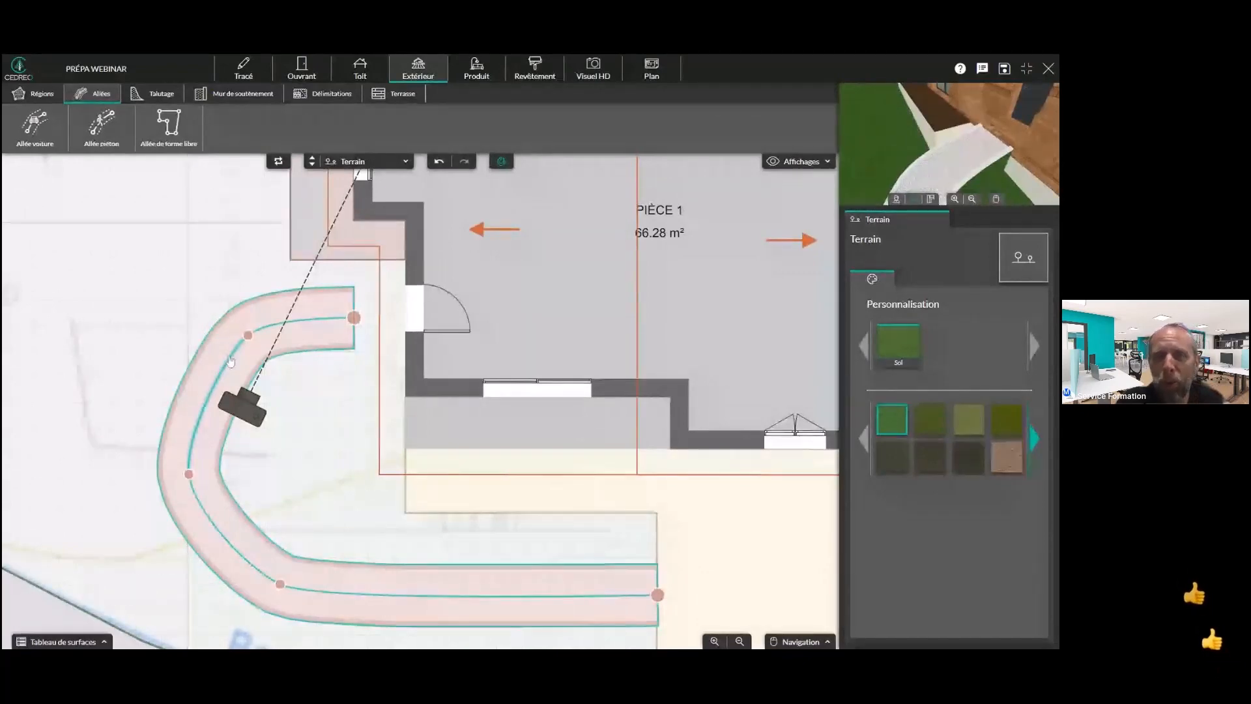
click(664, 81)
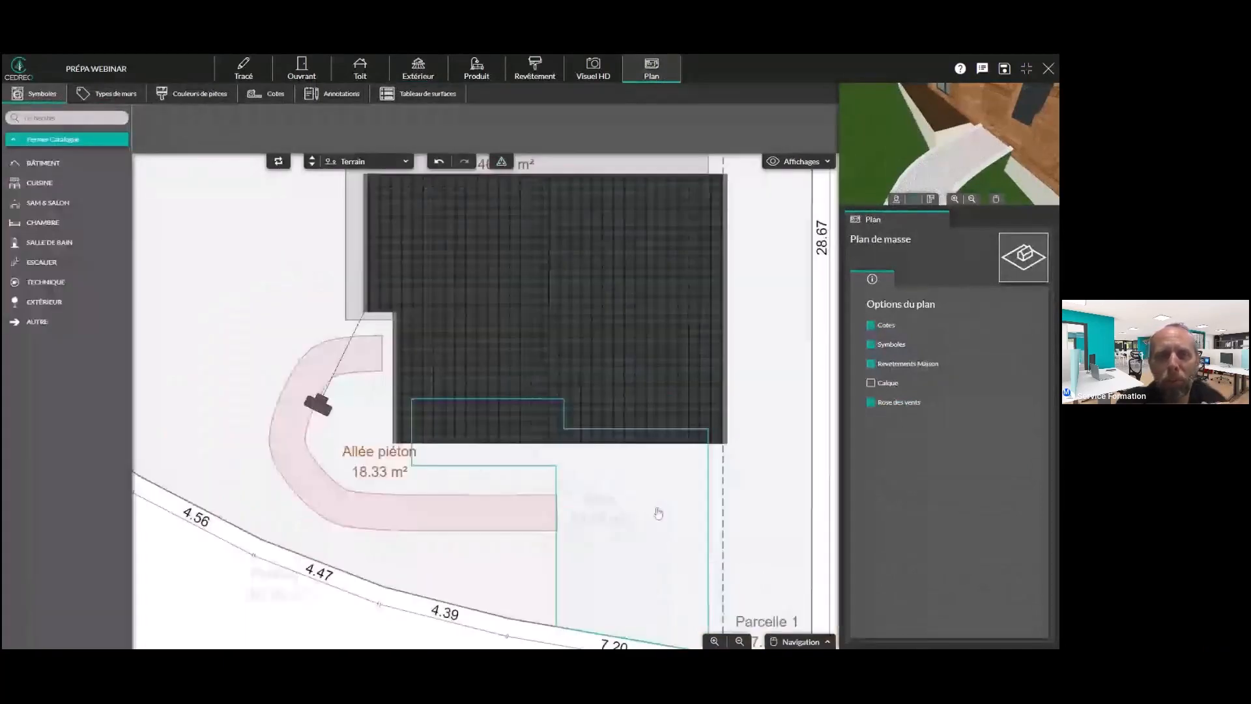
click(408, 76)
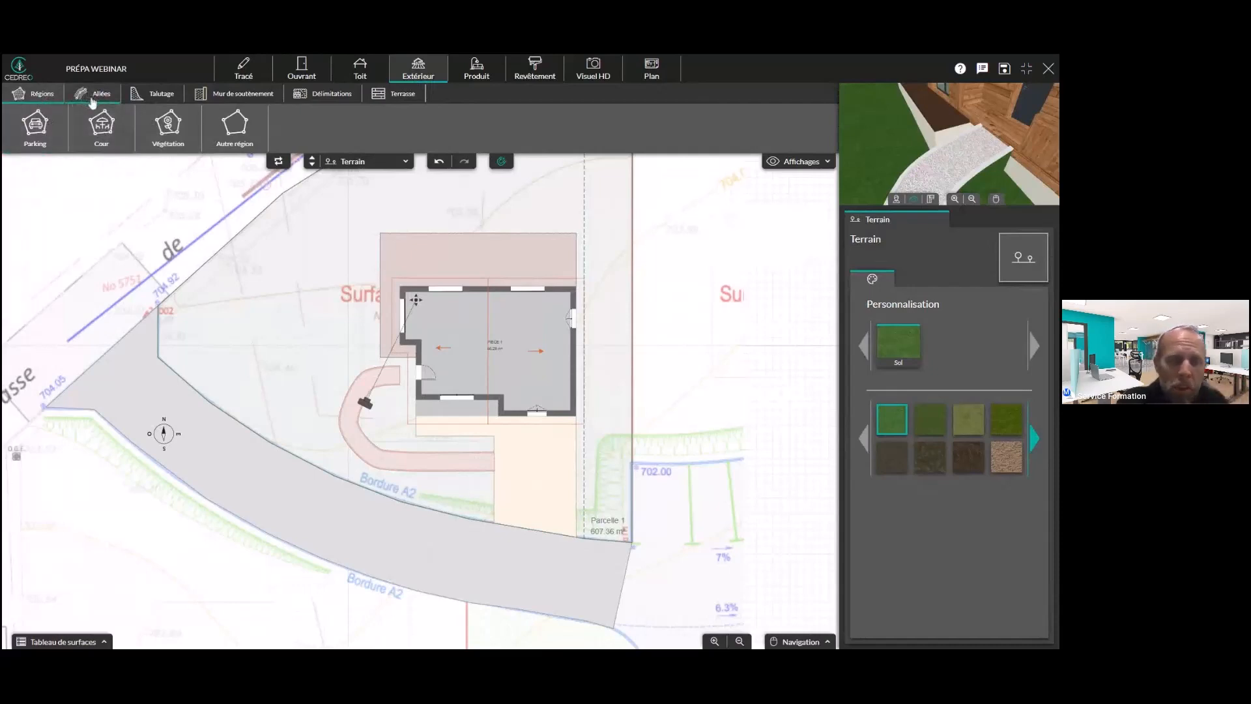
Try adding an embankment on the pedestrian path's upper bend, declining embankments on the path's other edges
click(164, 103)
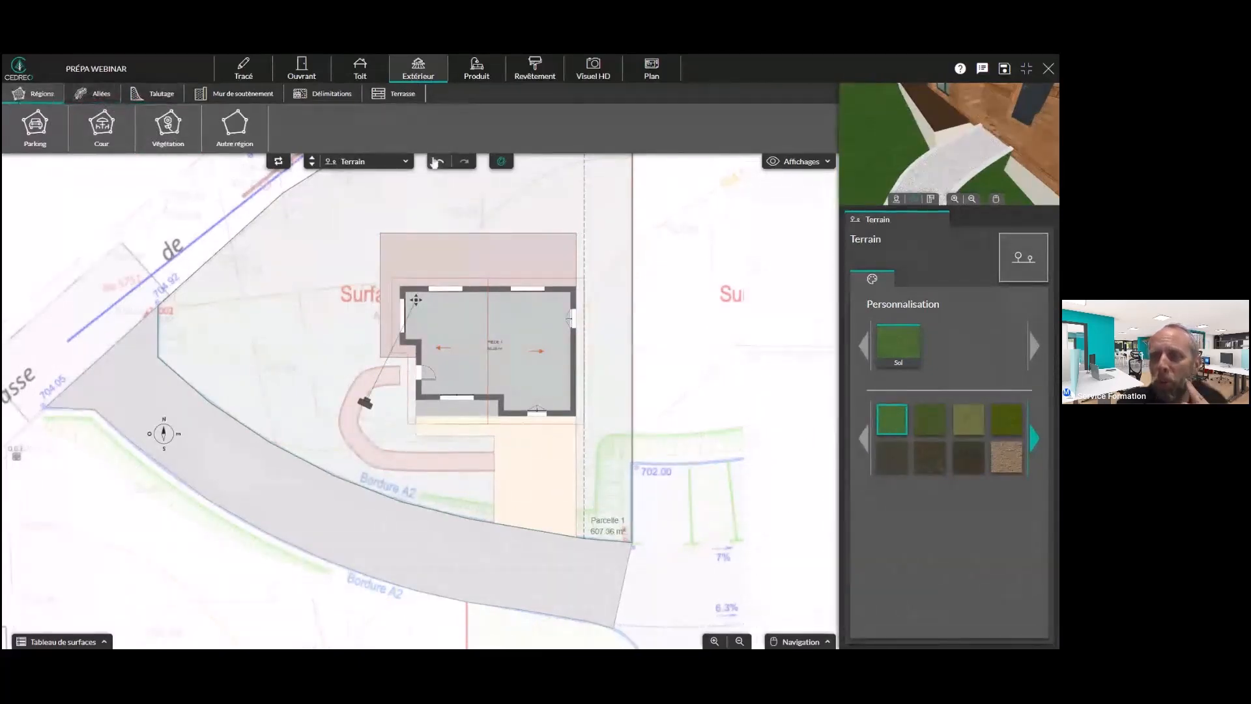
mouse_move(887, 131)
mouse_down()
mouse_move(956, 133)
mouse_move(980, 159)
mouse_move(1003, 156)
mouse_up()
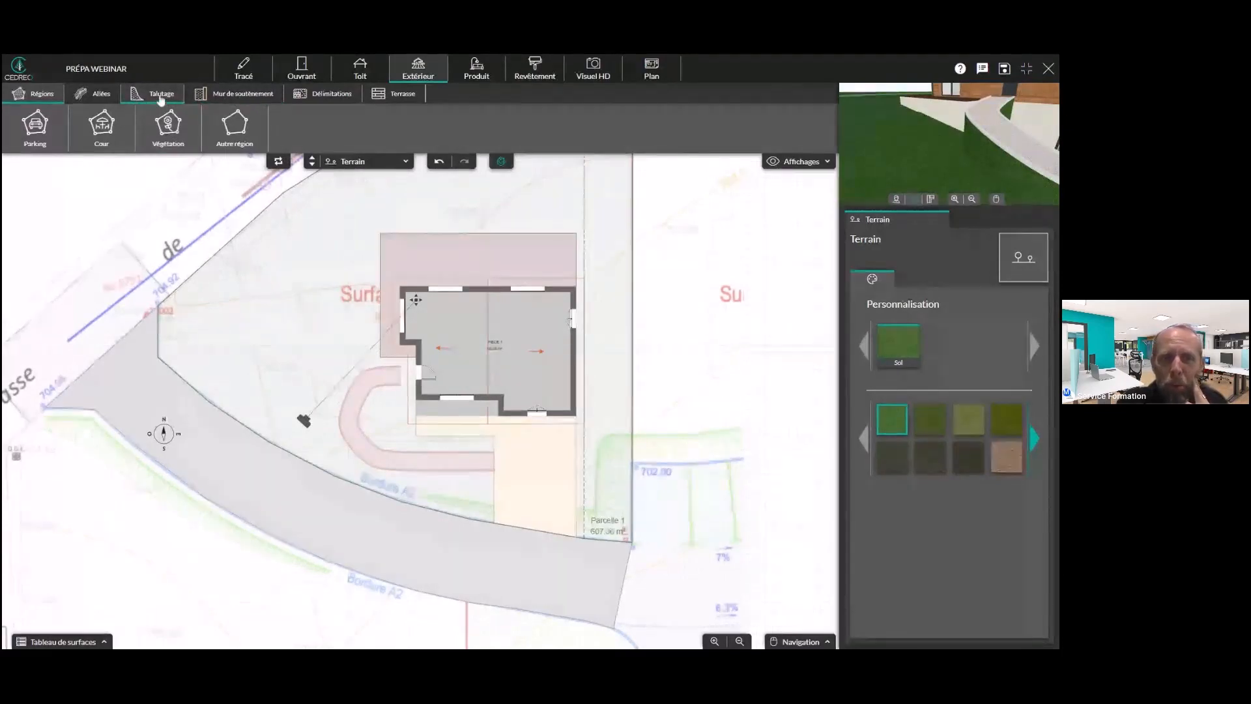
click(161, 94)
click(35, 124)
click(313, 346)
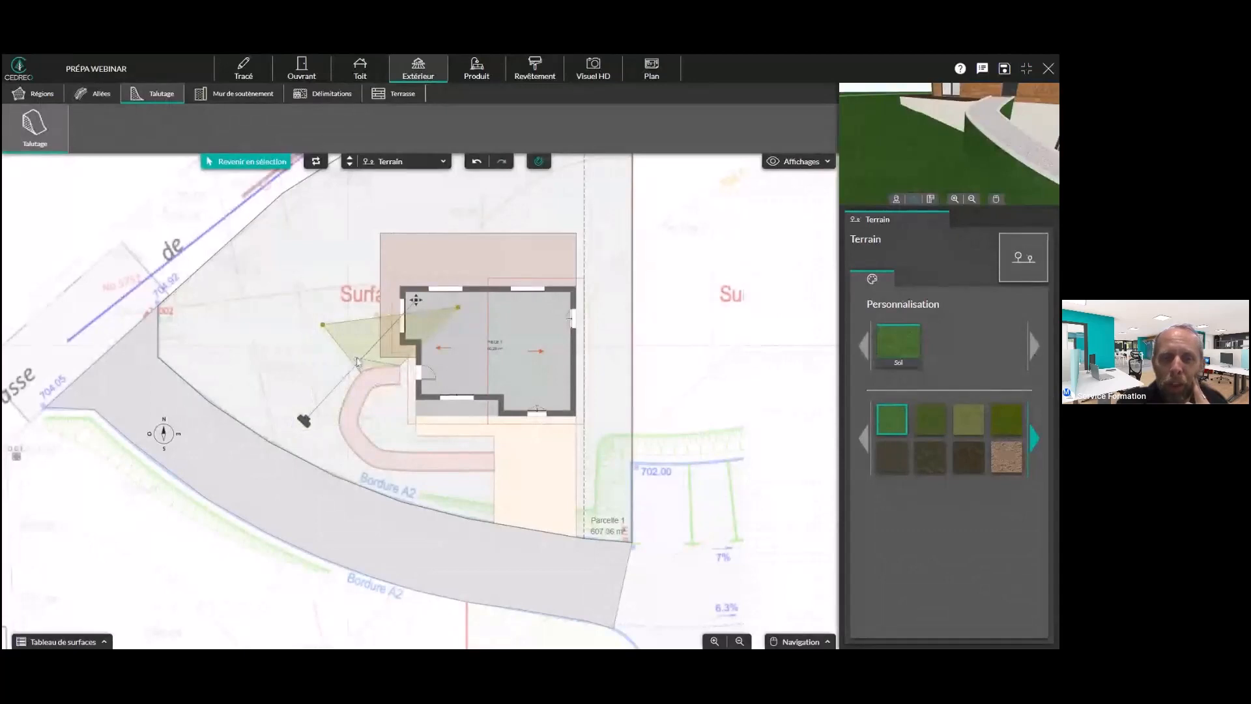
double_click(364, 361)
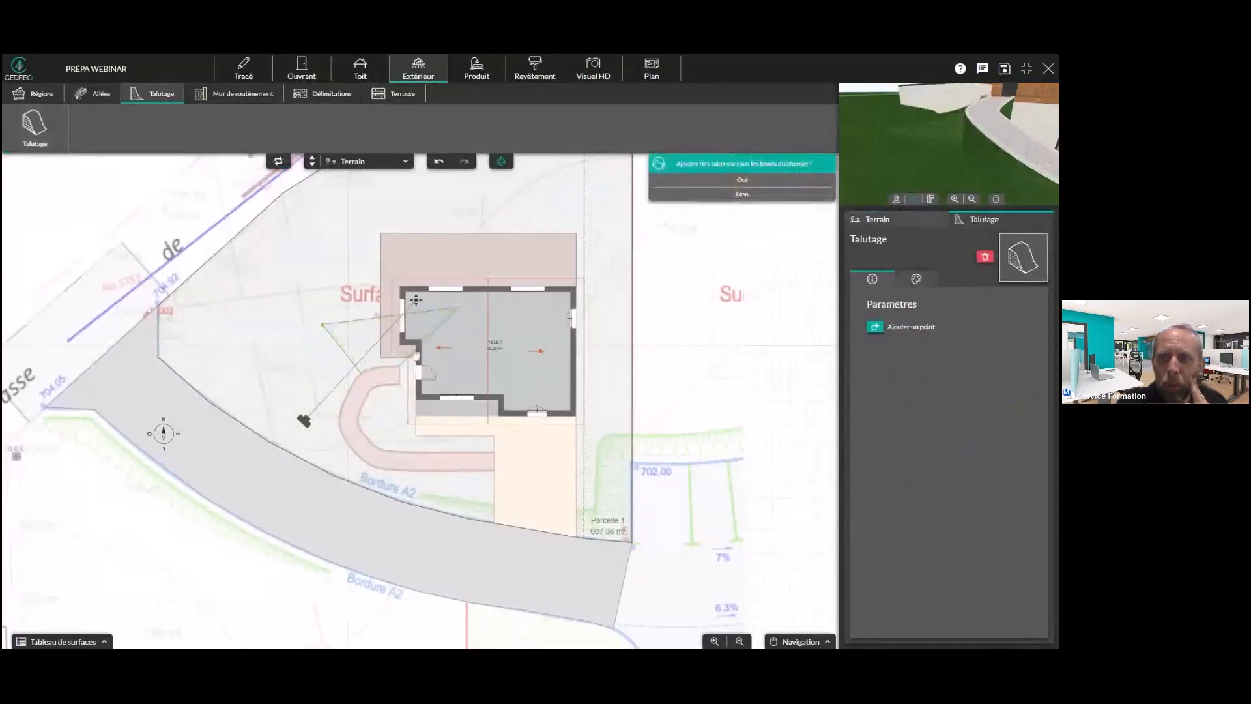
click(738, 201)
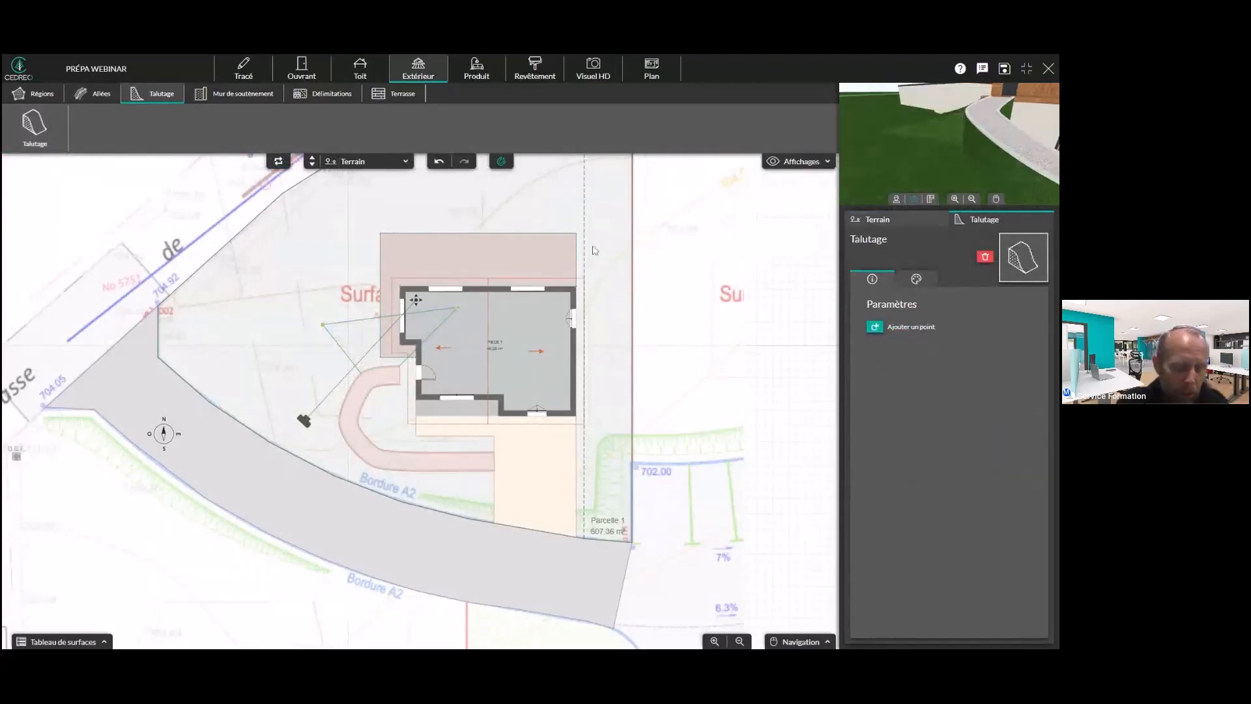
click(407, 346)
Add an embankment along the outer bend of the pedestrian path and extend embankments to all of the path's edges
click(35, 127)
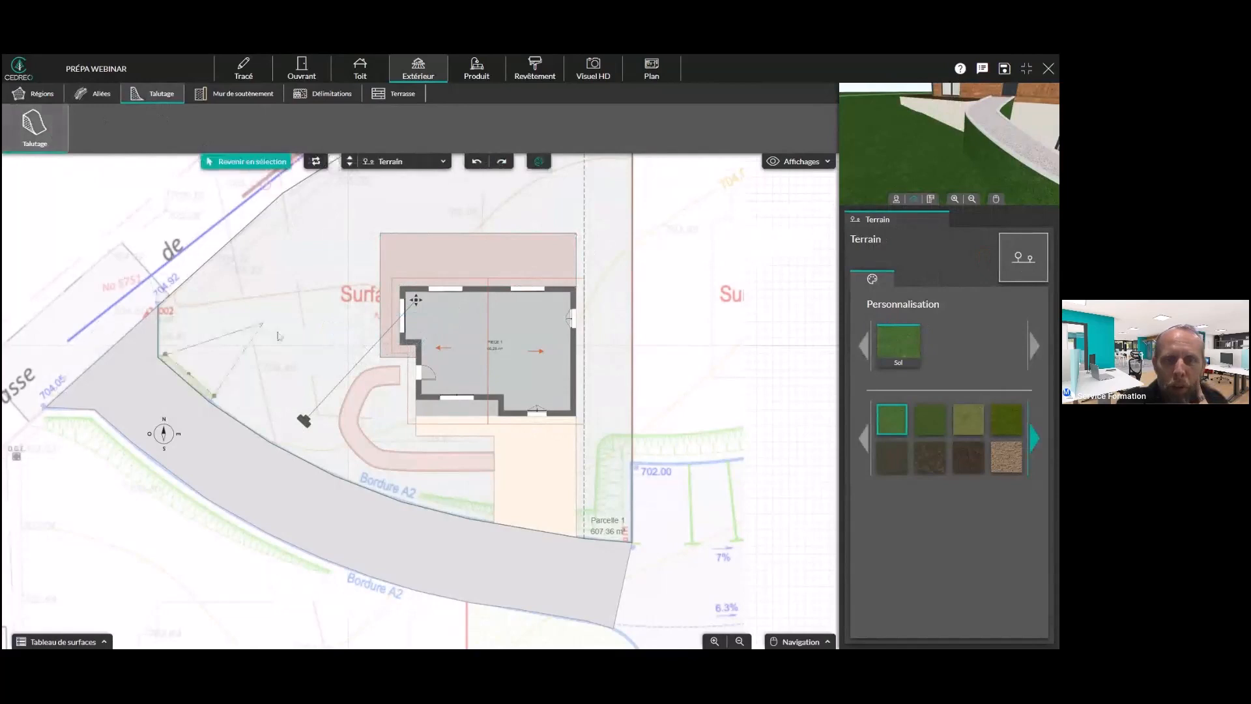
click(284, 340)
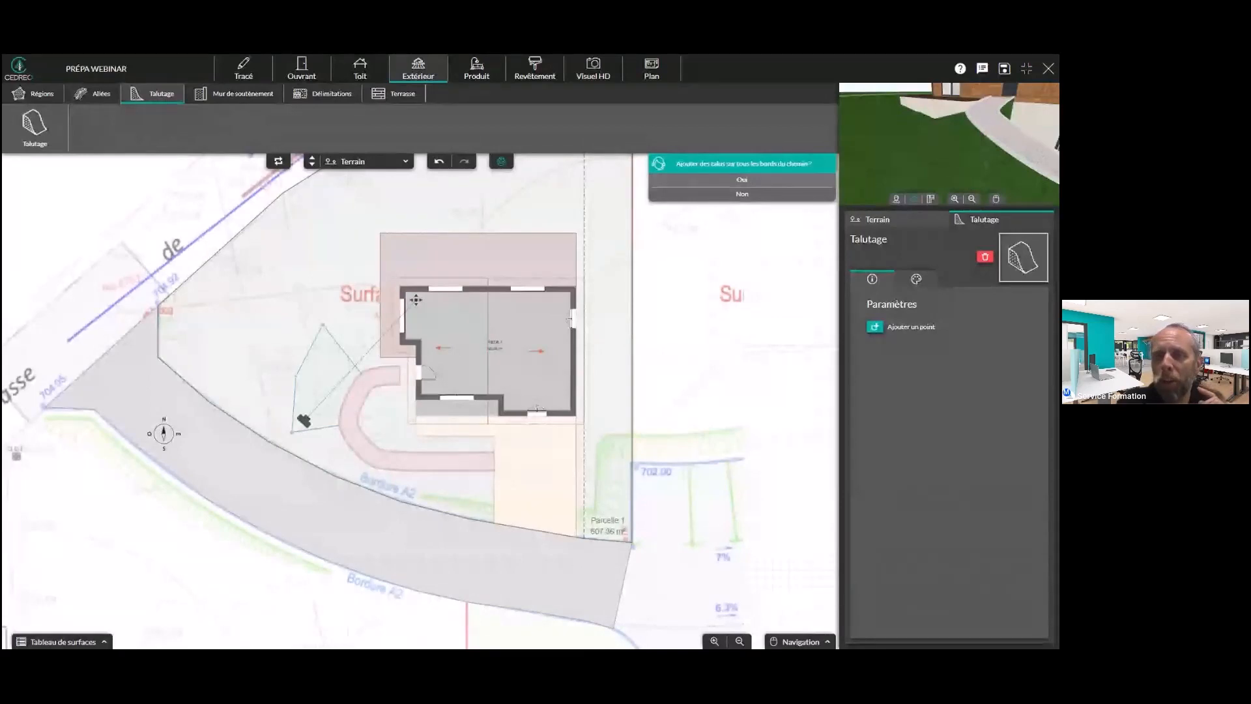
click(744, 181)
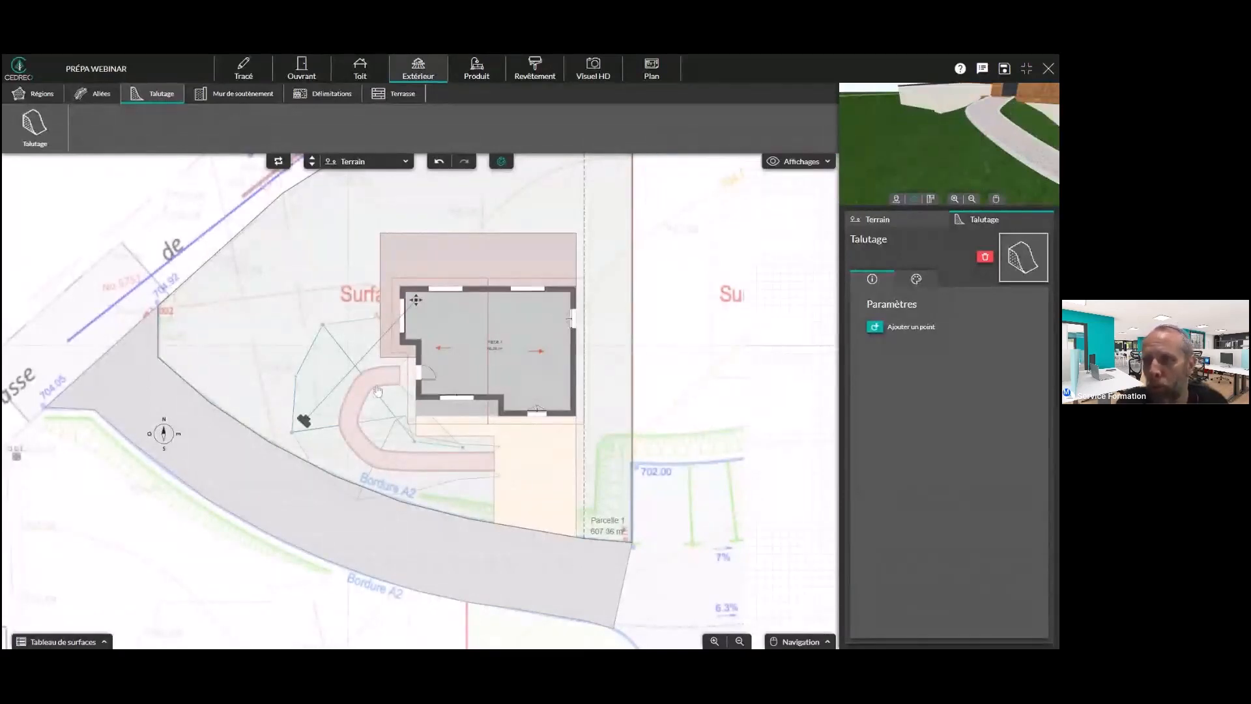
Delete the embankment segments along the pedestrian path's inner edge facing the house
click(800, 303)
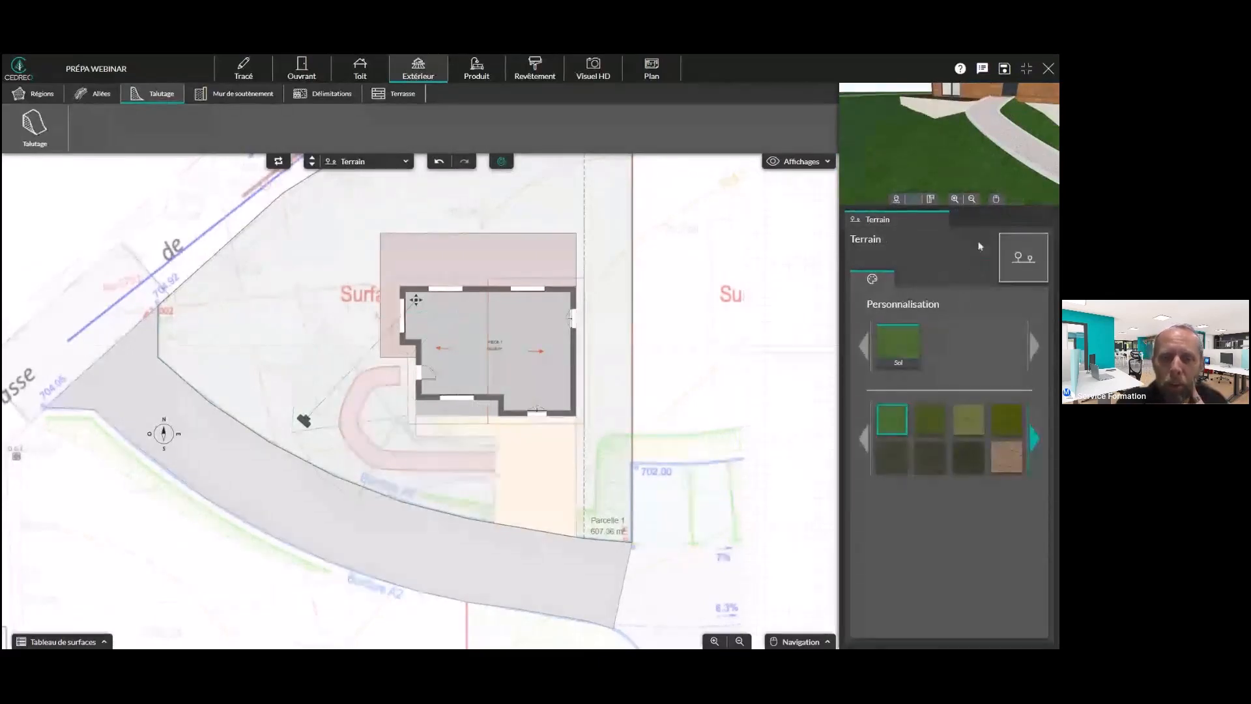
click(505, 433)
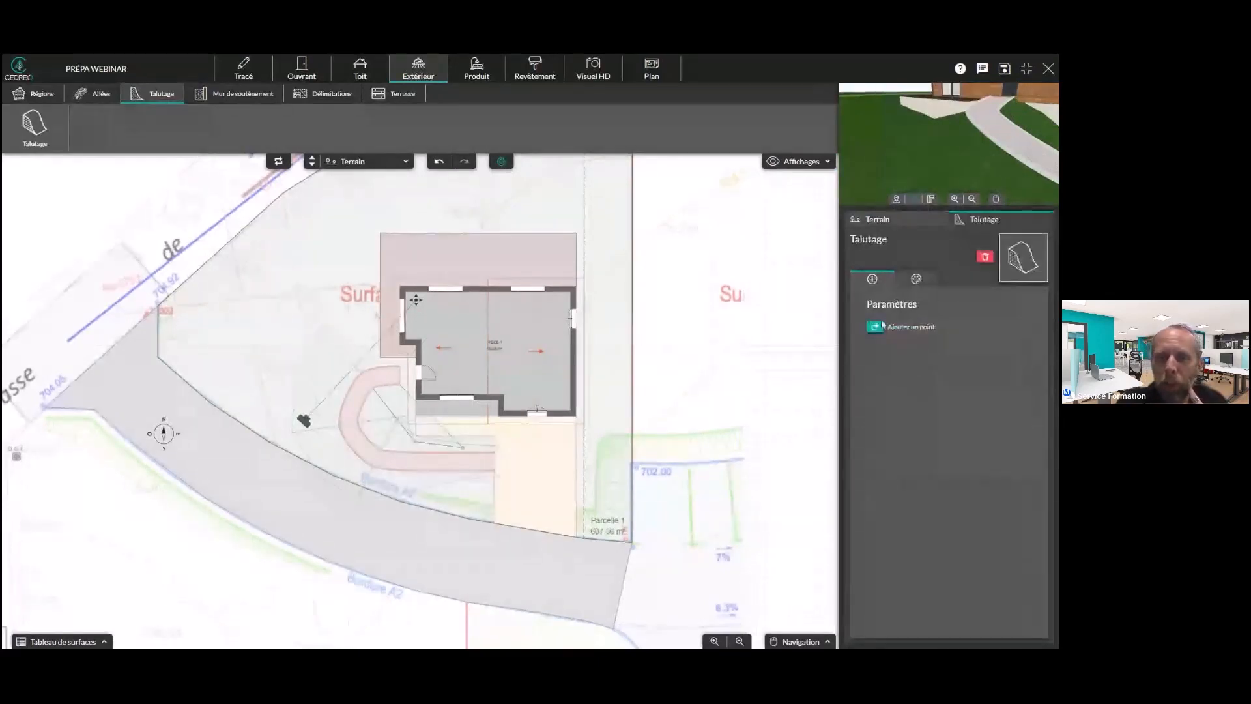
click(983, 259)
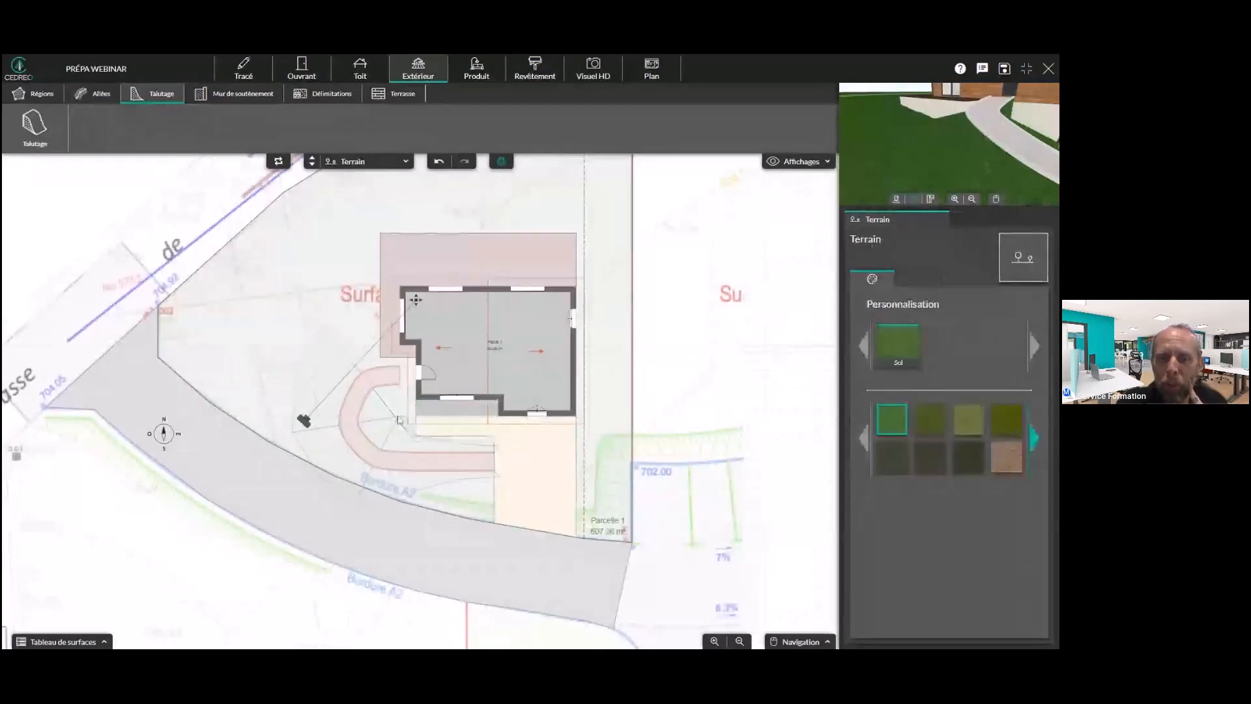
click(389, 416)
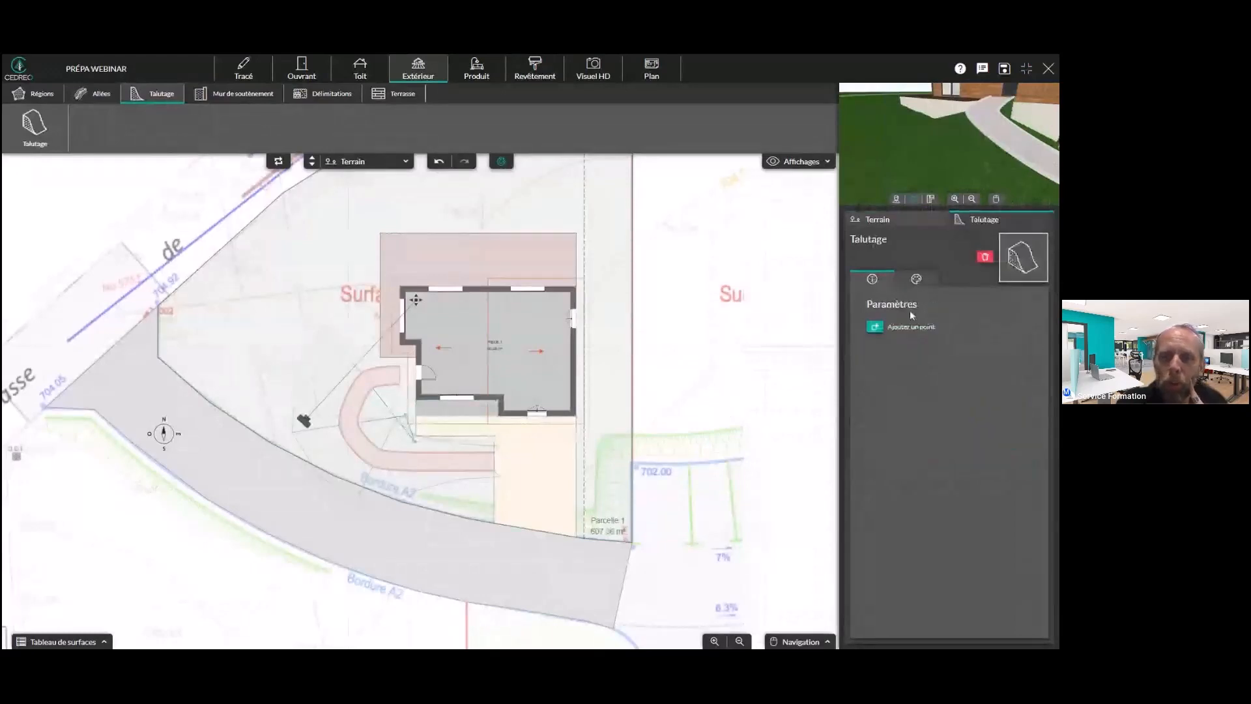
click(983, 258)
click(388, 431)
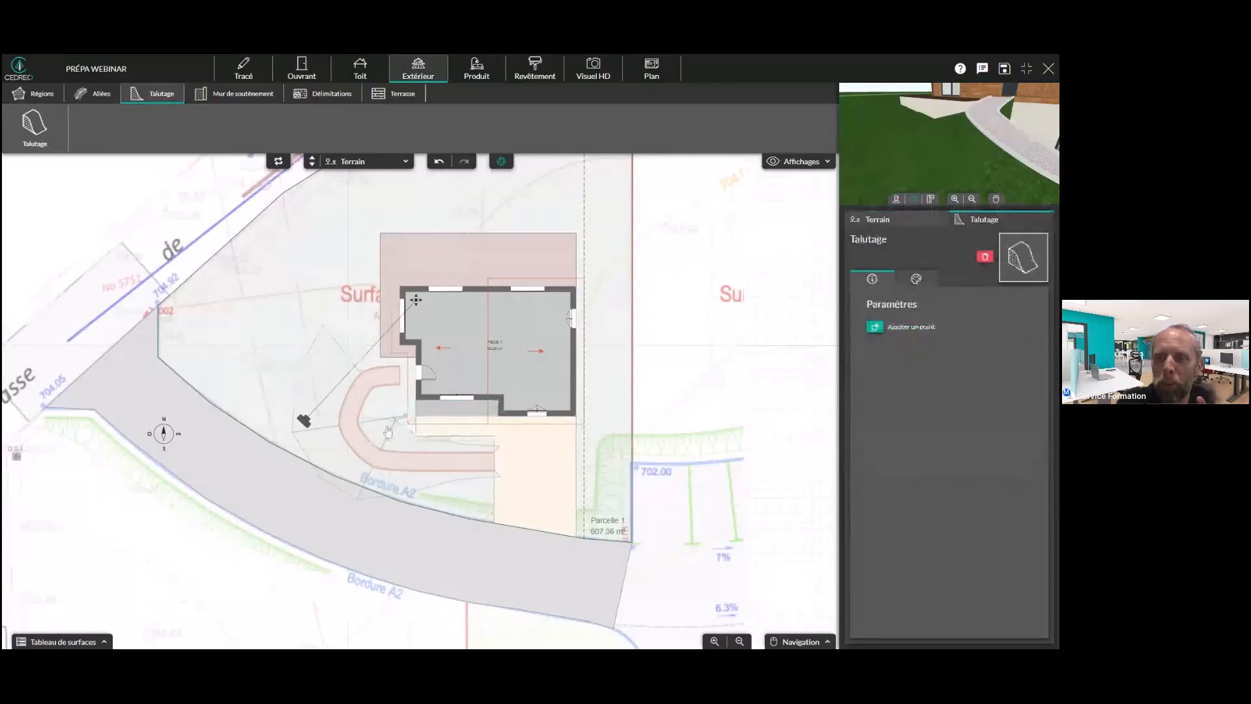
click(984, 258)
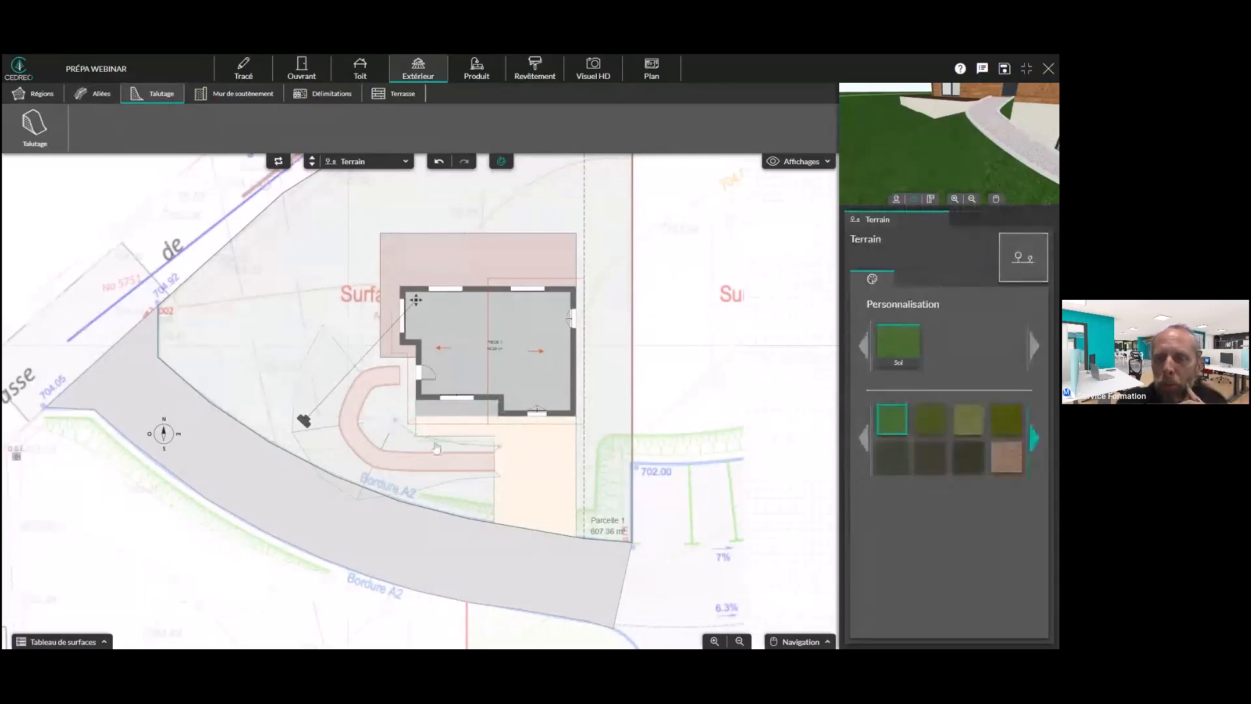
click(437, 448)
click(984, 257)
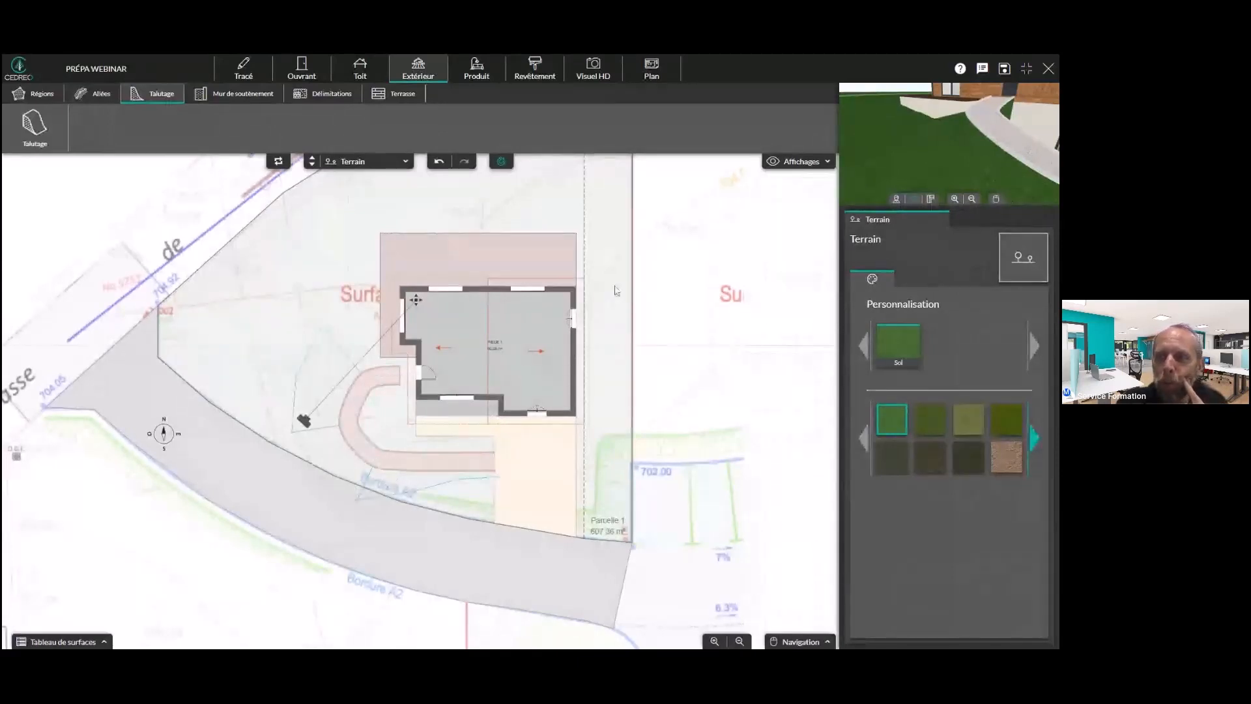
Reshape the embankments around the path's western bend by moving their outer points farther out toward the road
mouse_move(955, 125)
mouse_down()
mouse_move(955, 155)
mouse_move(944, 154)
mouse_up()
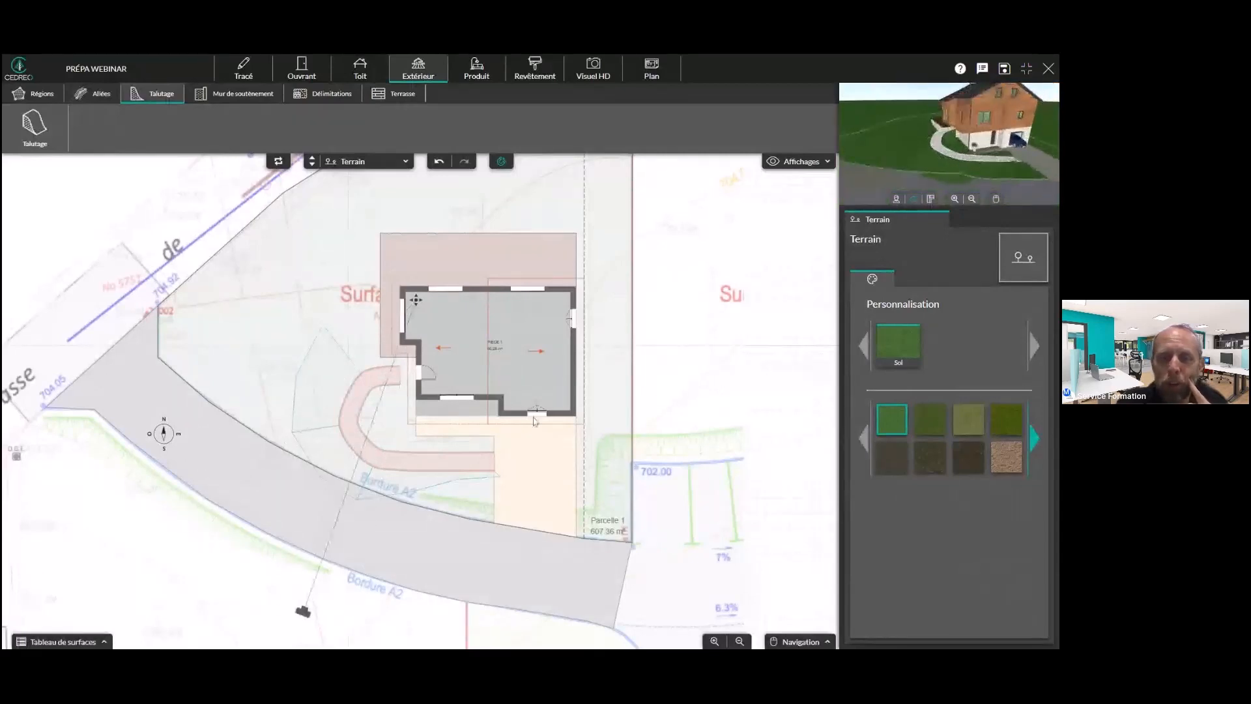
scroll(361, 508, up, 3)
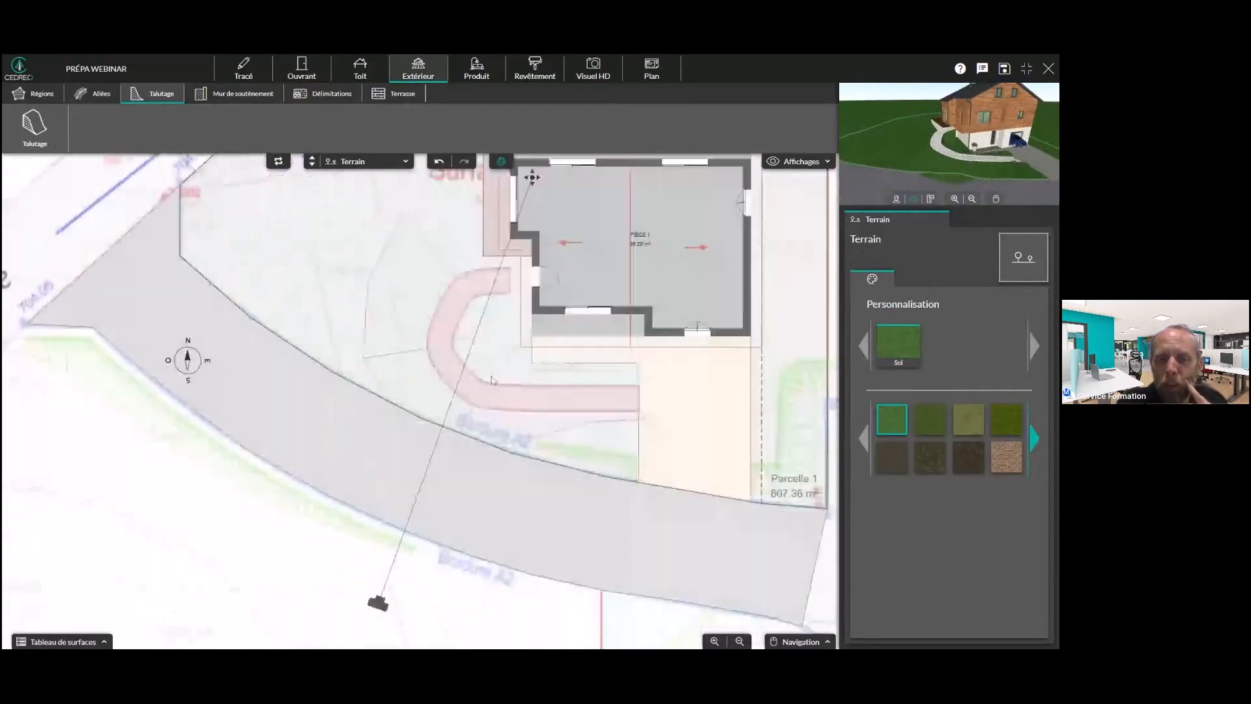
scroll(492, 380, up, 1)
click(469, 435)
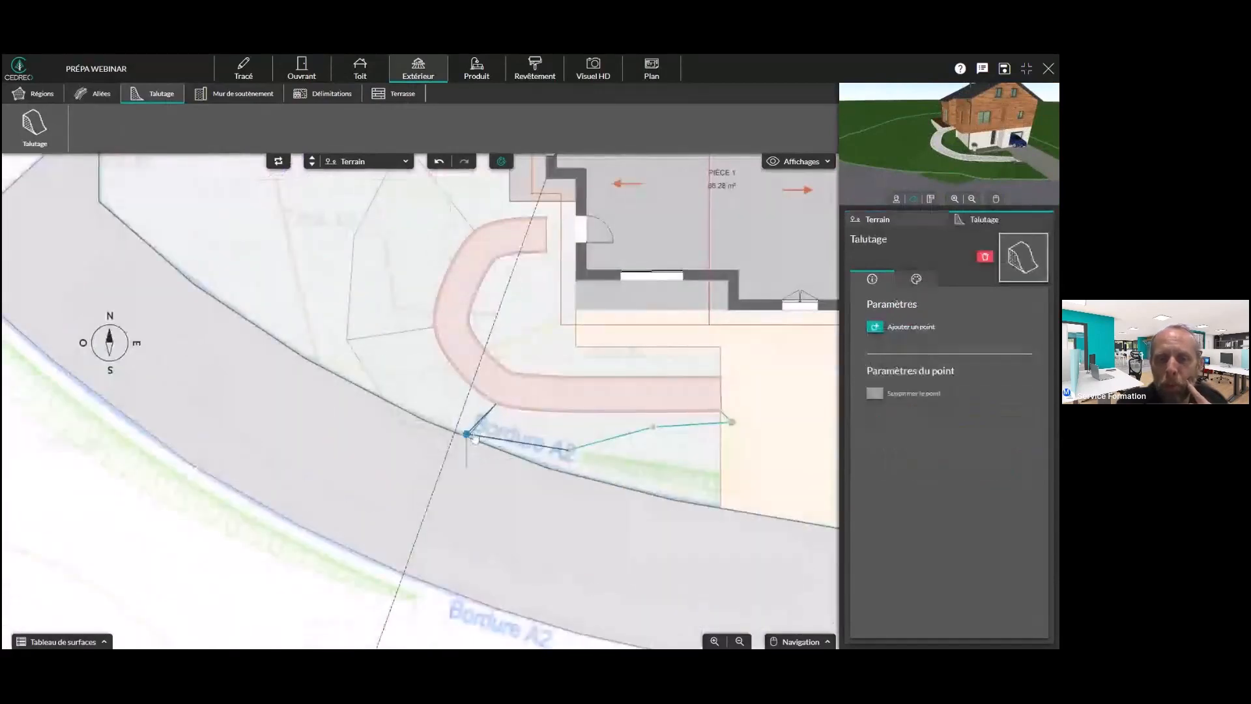
drag(475, 439, 388, 391)
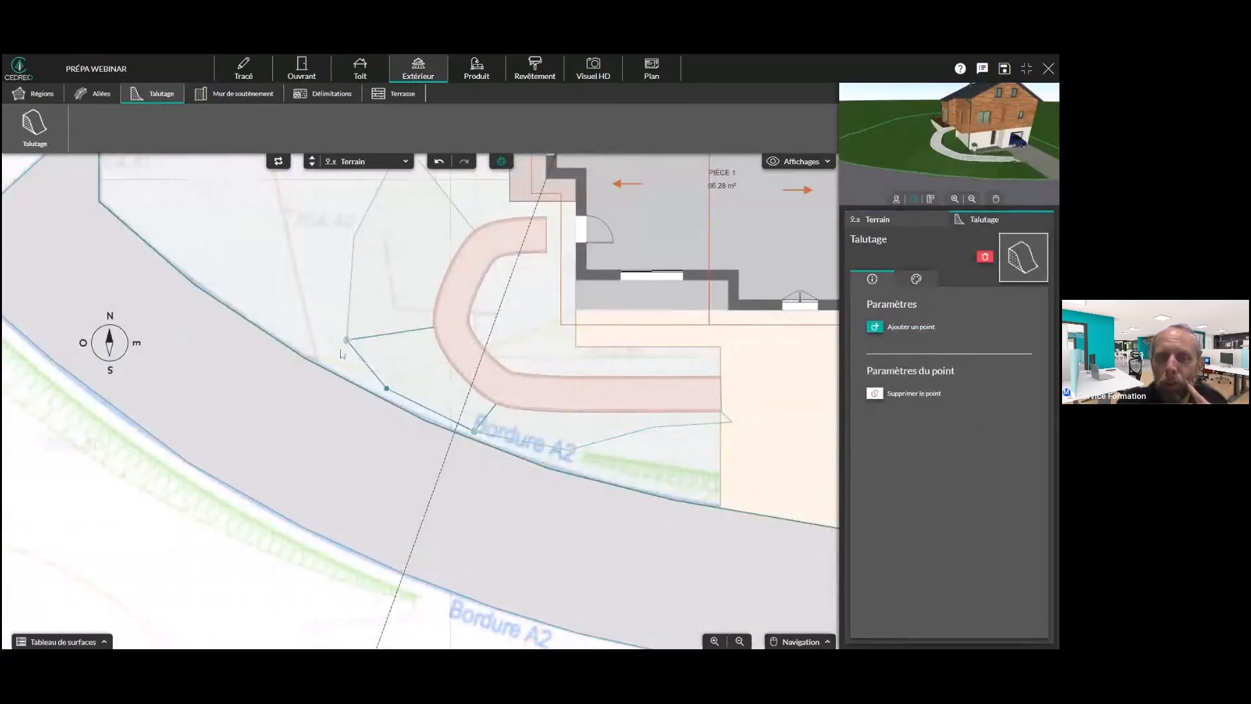
drag(349, 345, 339, 330)
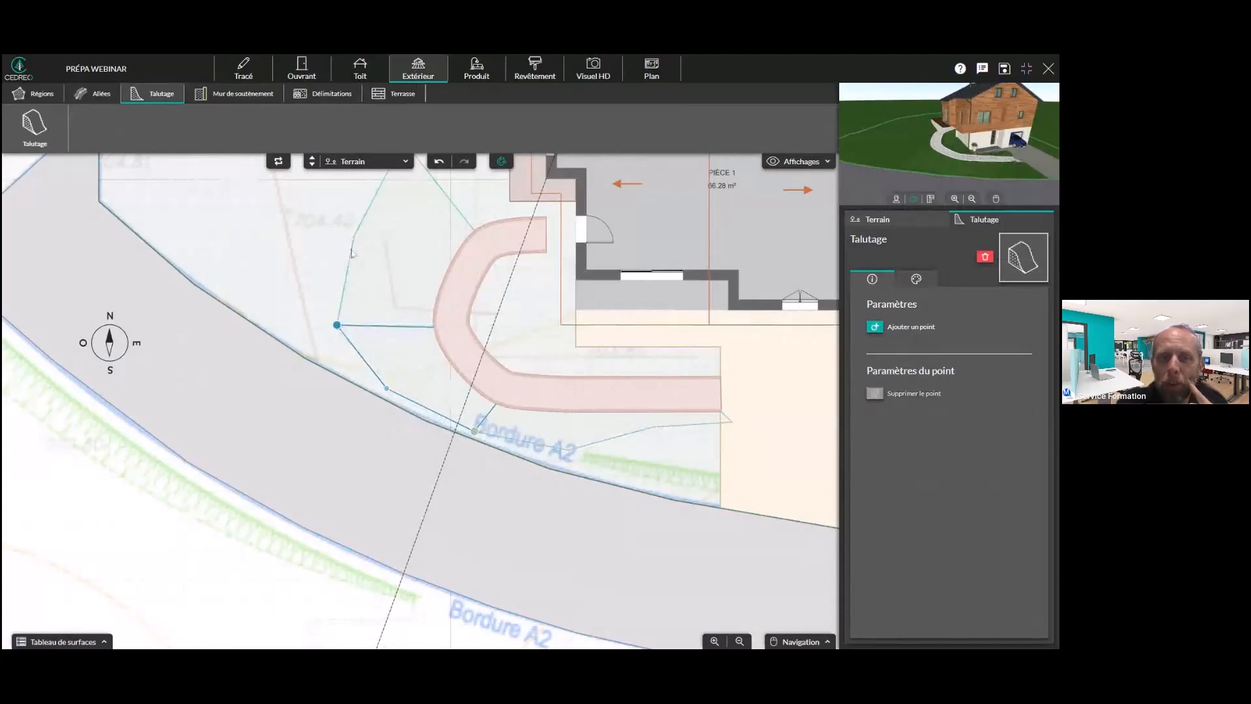
drag(355, 241, 338, 231)
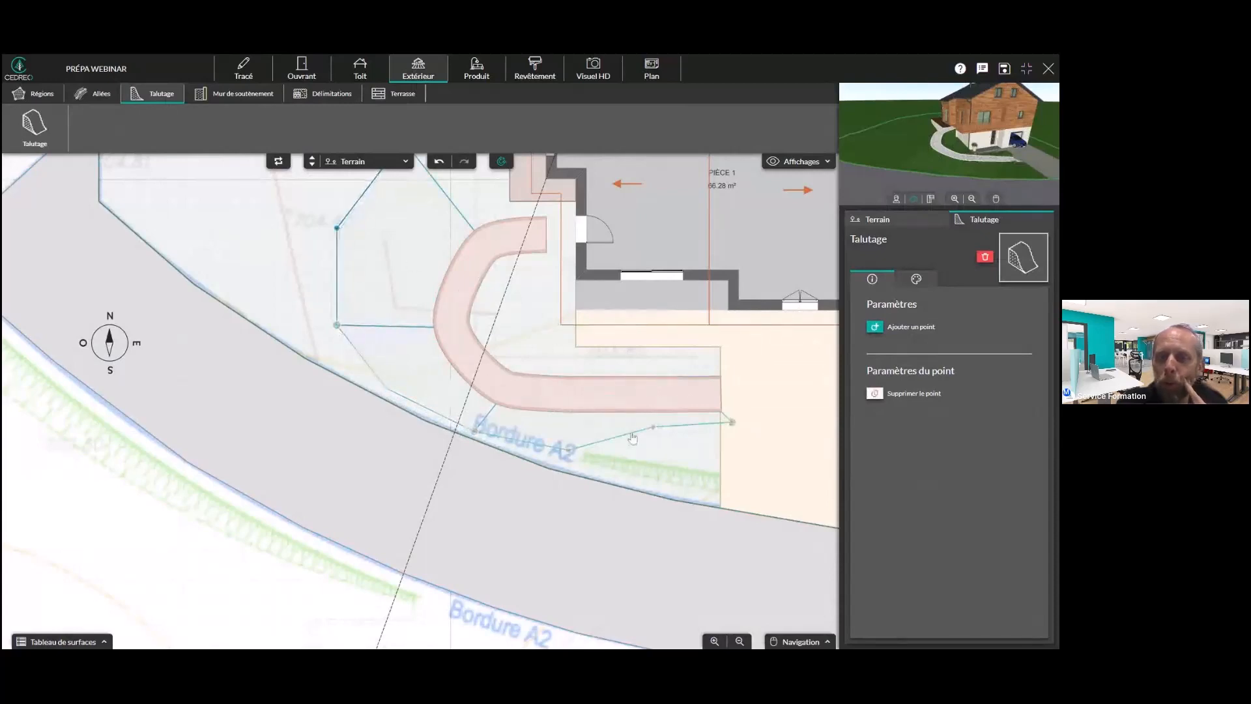
Reshape the embankment south of the path by moving its outer points toward the road and off the parking area
drag(653, 427, 660, 448)
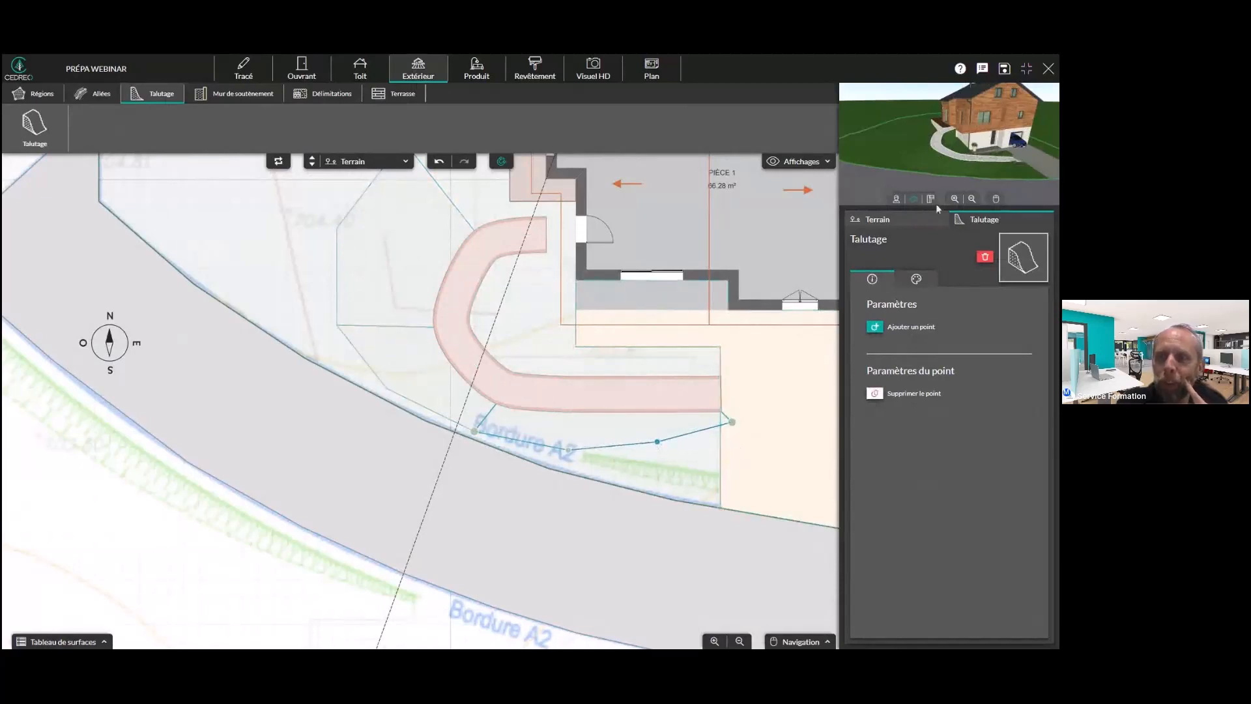
mouse_move(1016, 152)
mouse_down()
mouse_move(1010, 167)
mouse_move(949, 161)
mouse_up()
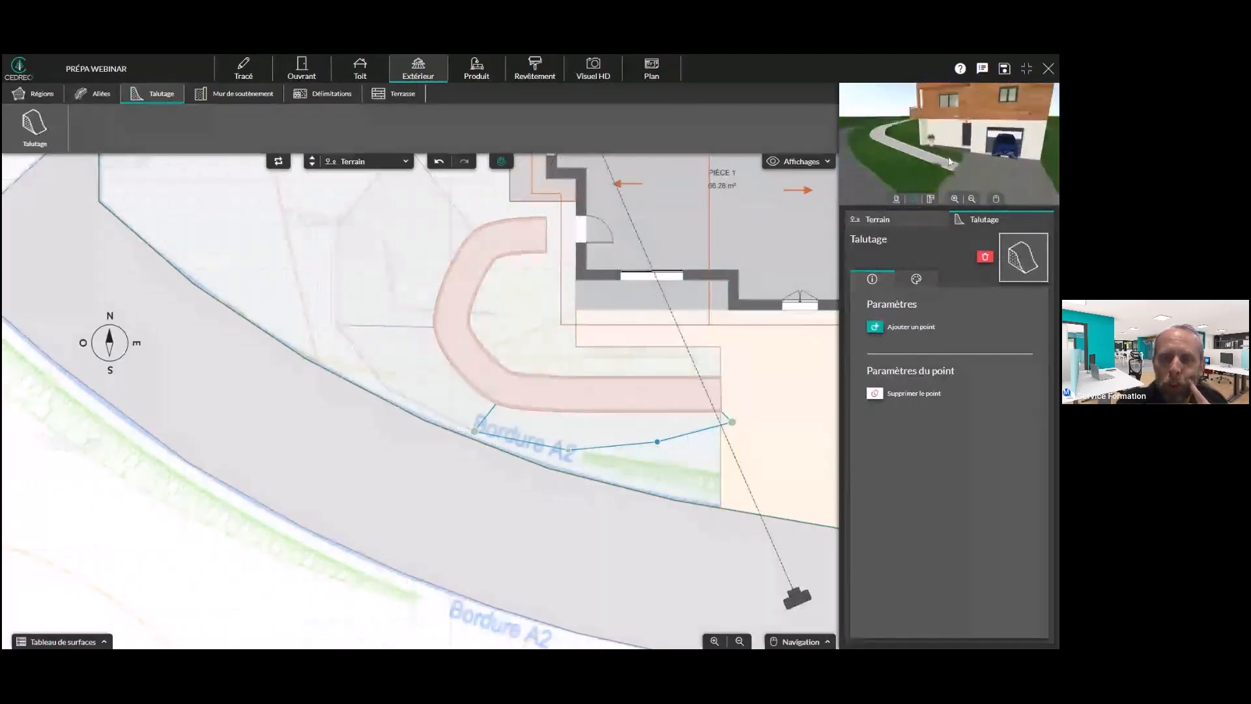
scroll(508, 389, down, 1)
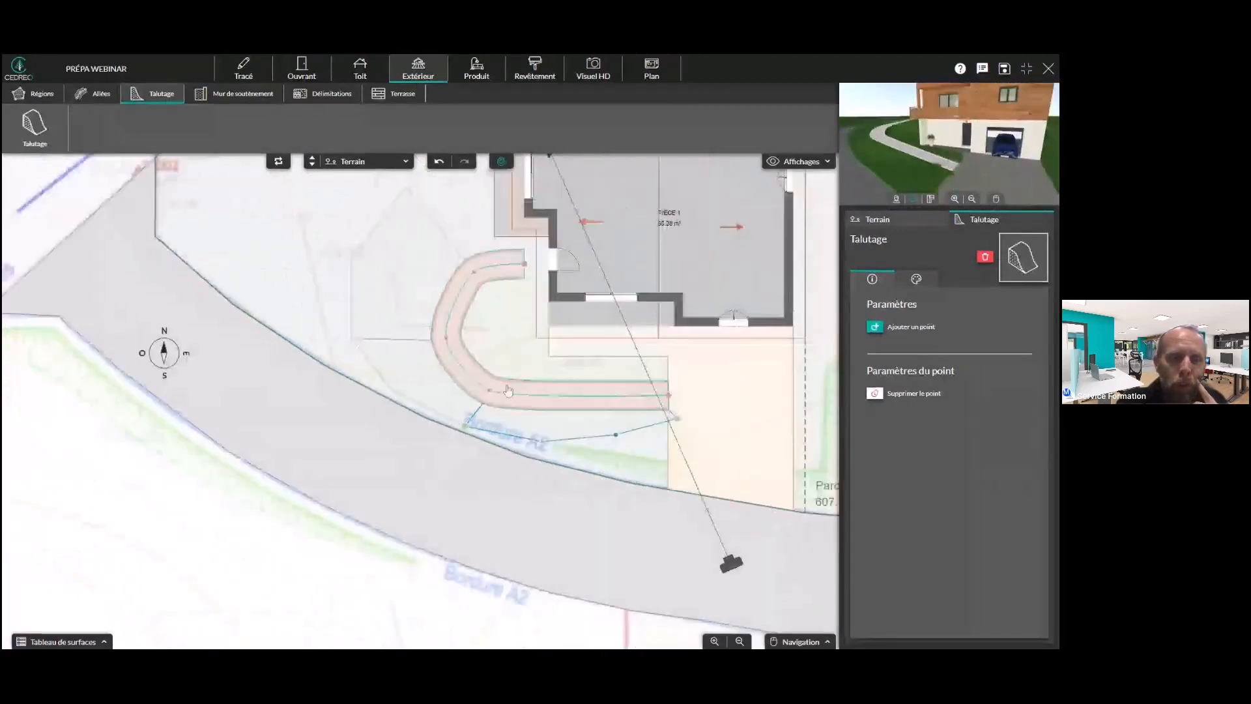
scroll(454, 364, down, 1)
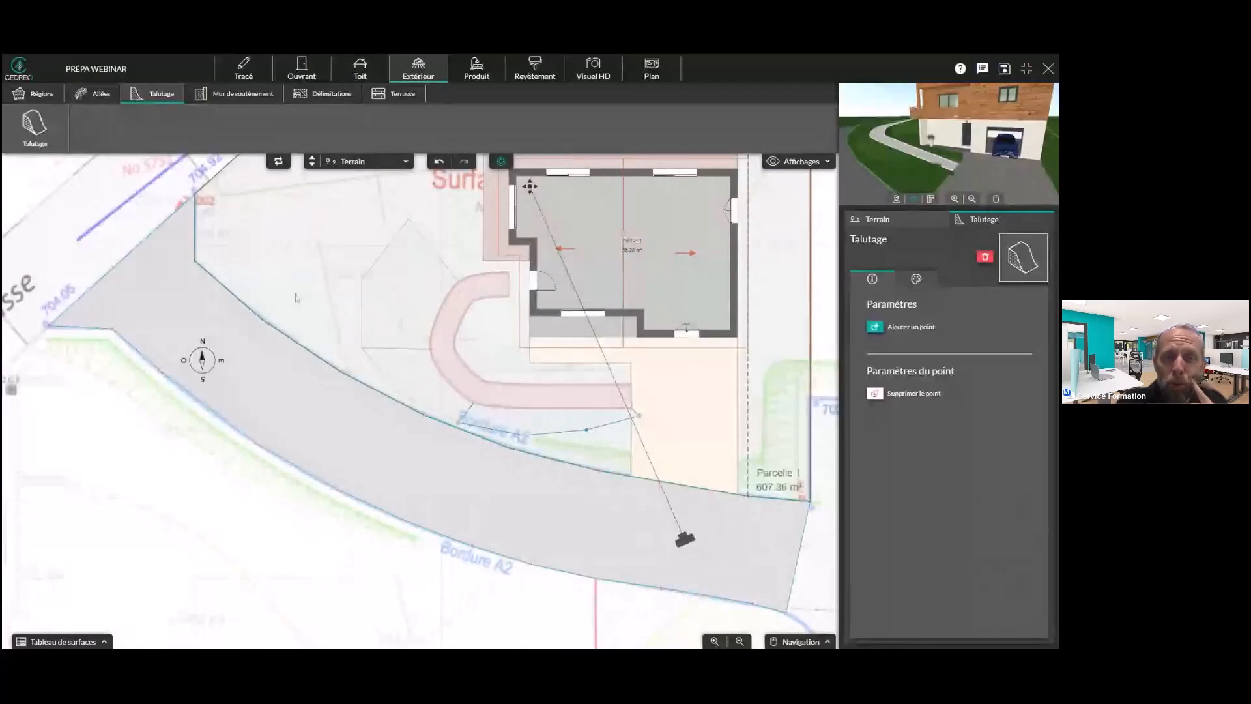
drag(291, 287, 248, 380)
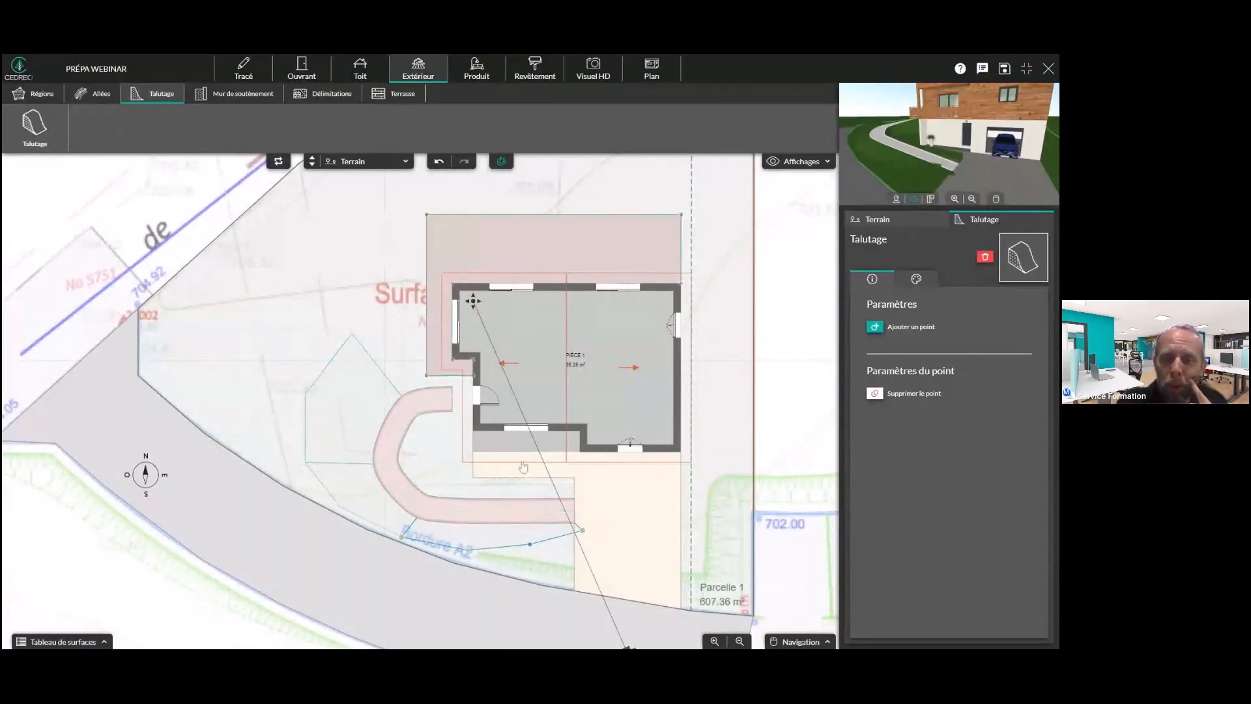
drag(581, 531, 534, 563)
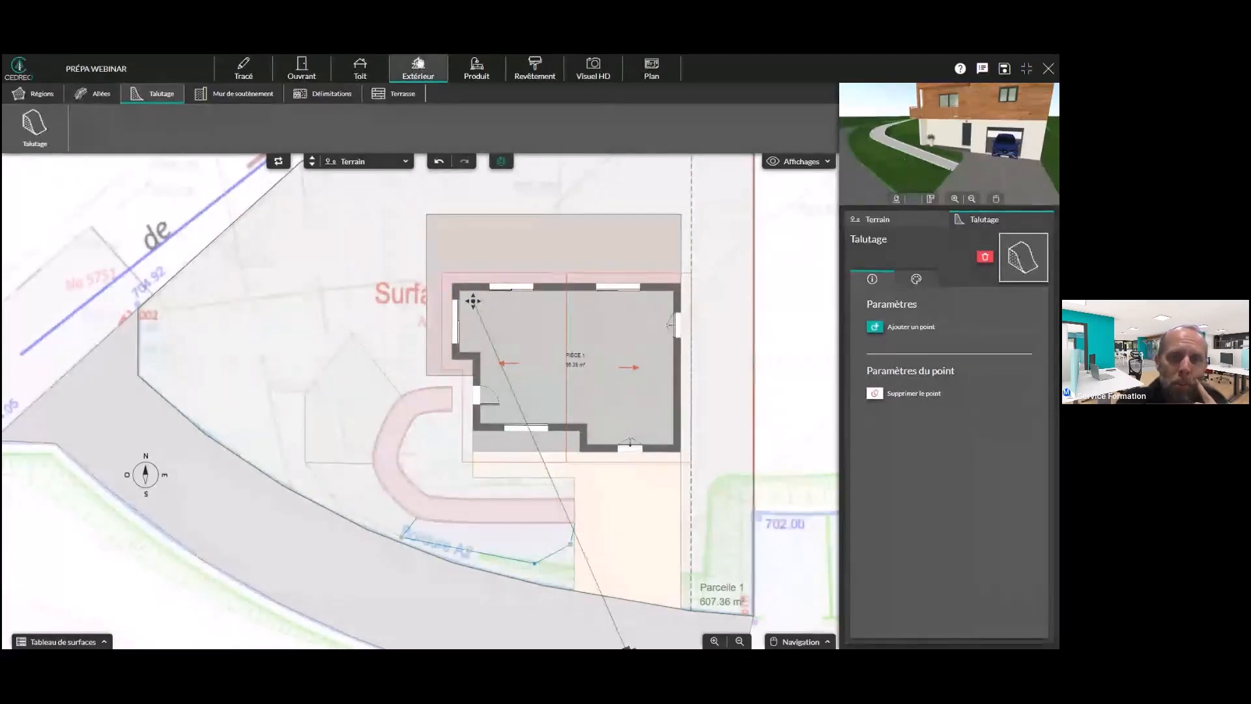
Add retaining walls along the pedestrian path's inner edge, from the entrance bend to the parking
click(244, 96)
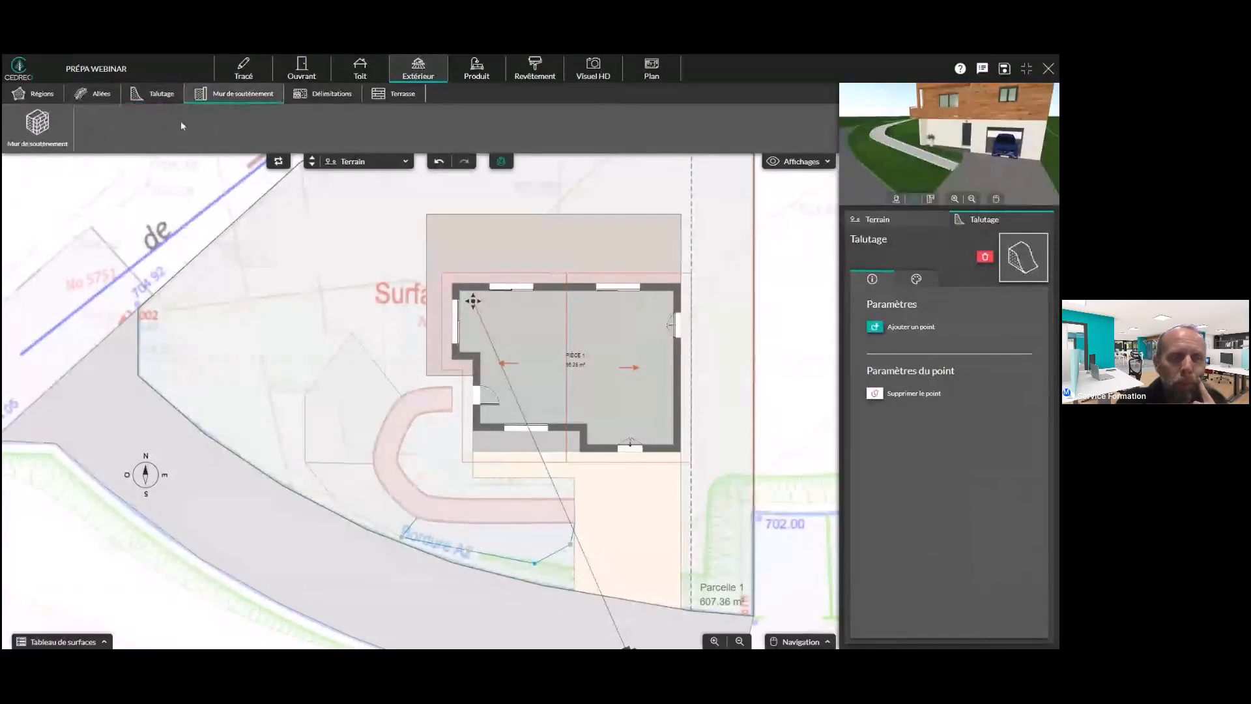
click(65, 137)
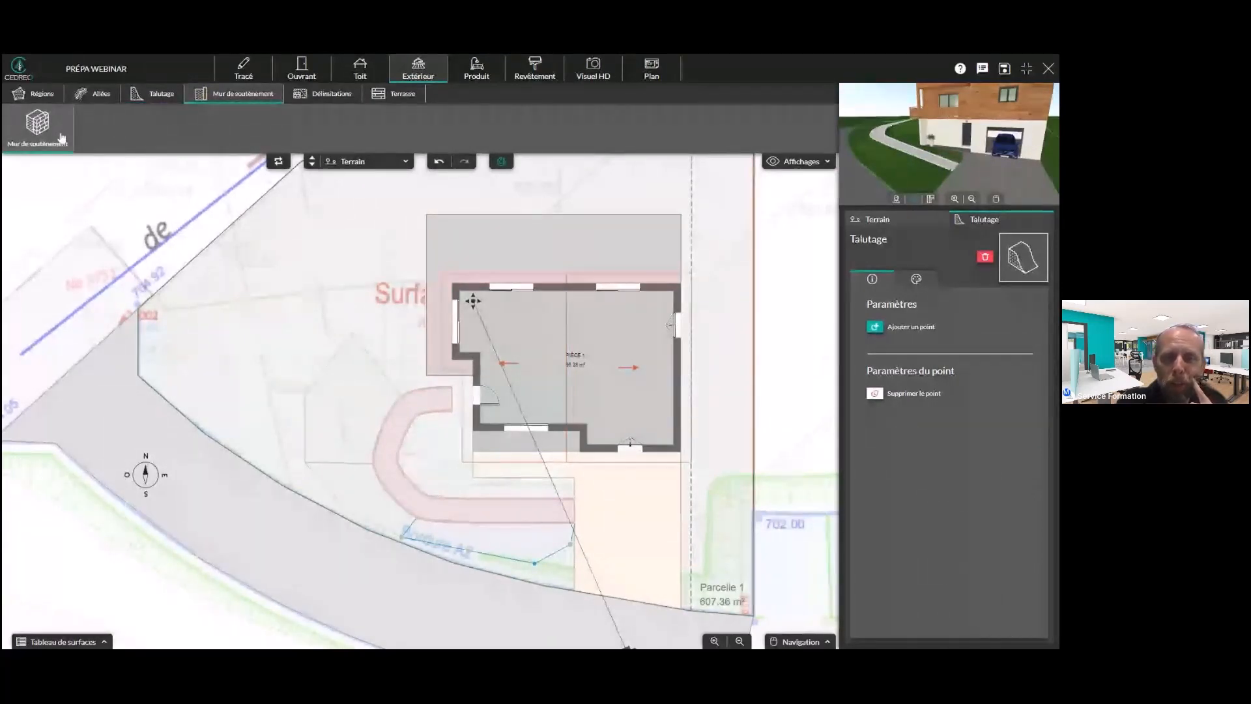
click(61, 137)
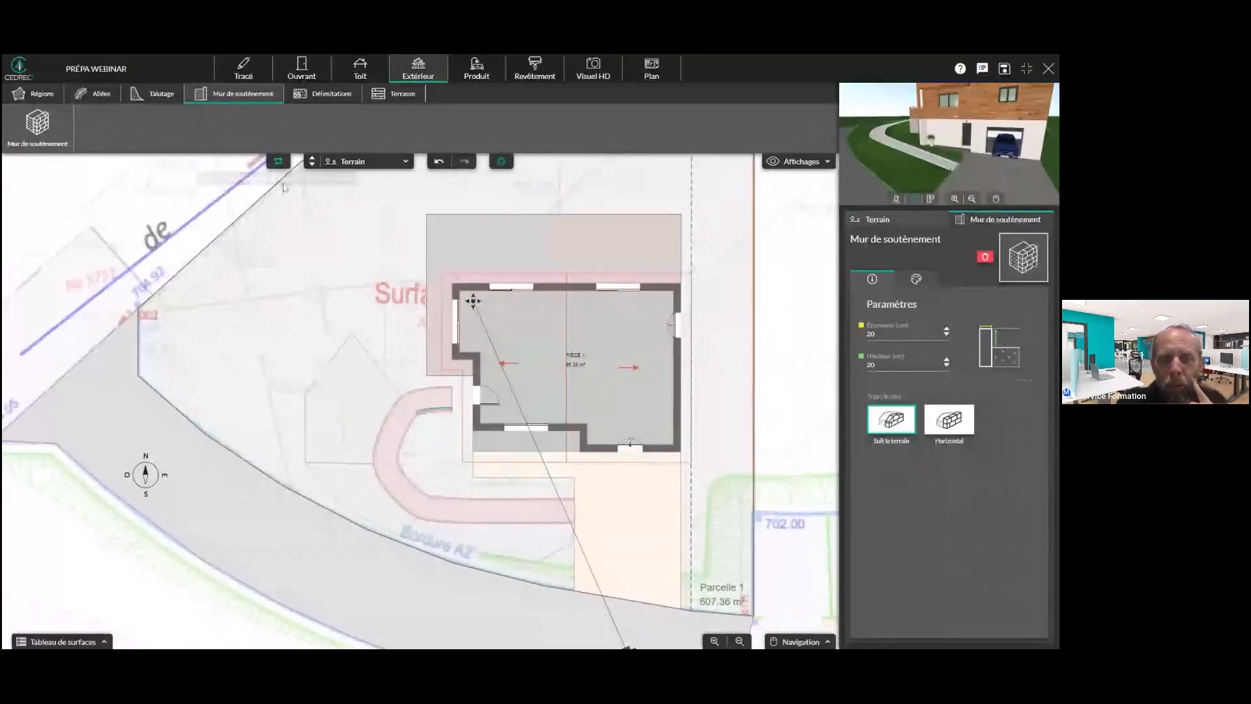
click(38, 129)
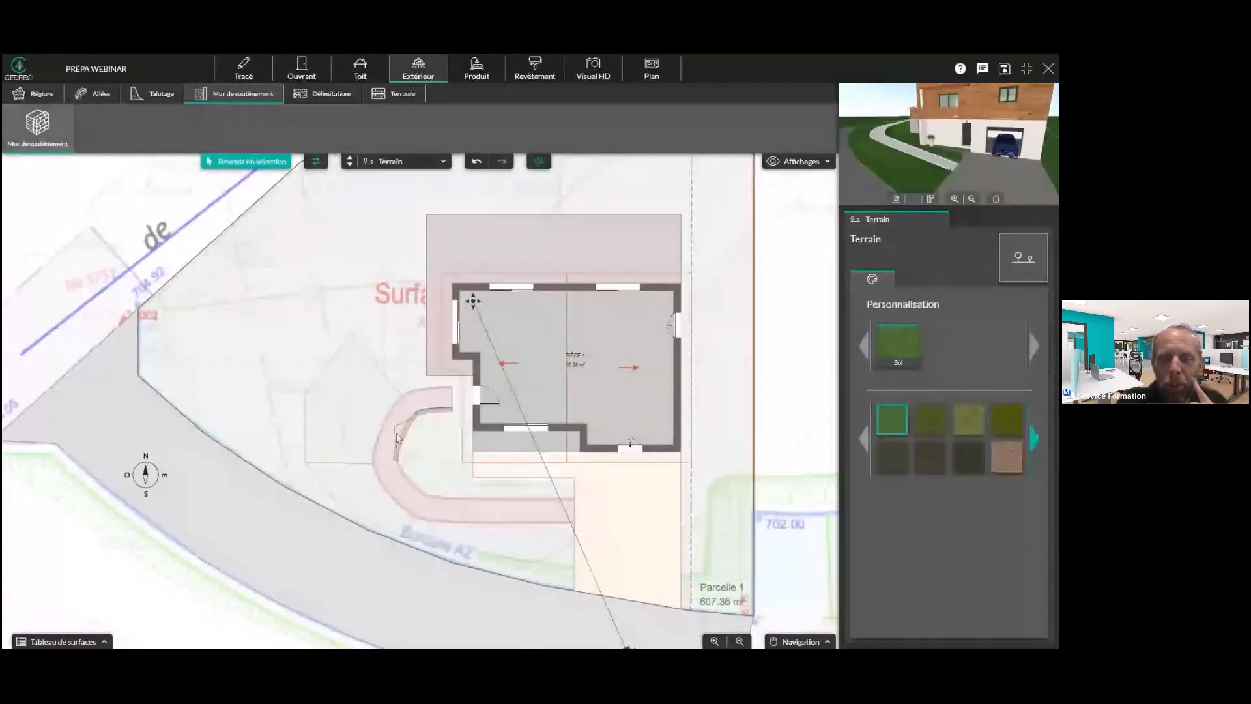
click(412, 477)
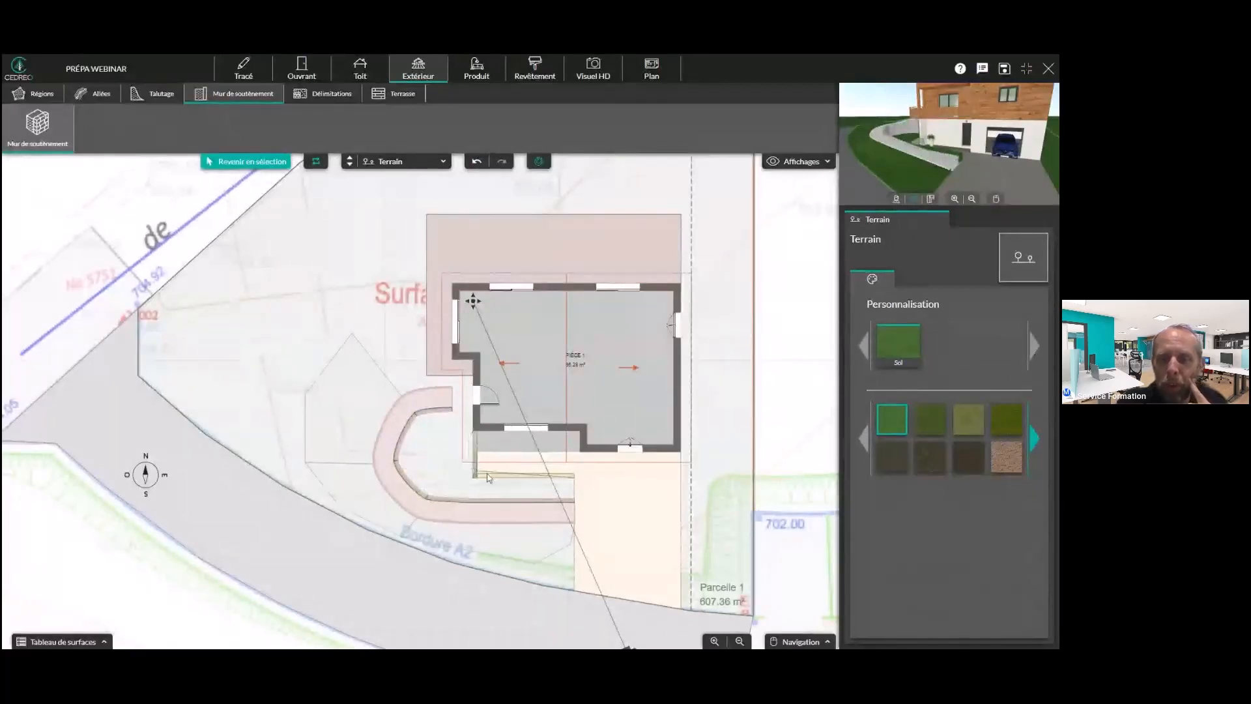
Add retaining walls along the west and east edges of the parking and look at the walls in the 3D view
click(580, 495)
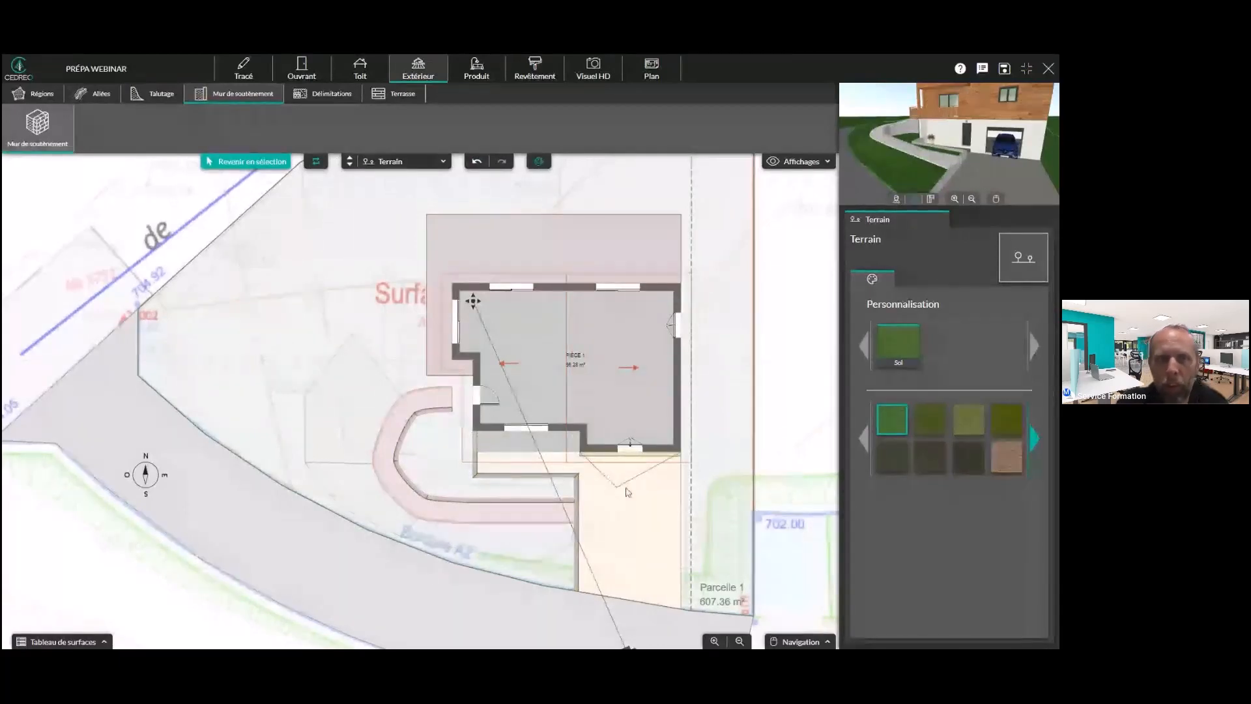
key(Escape)
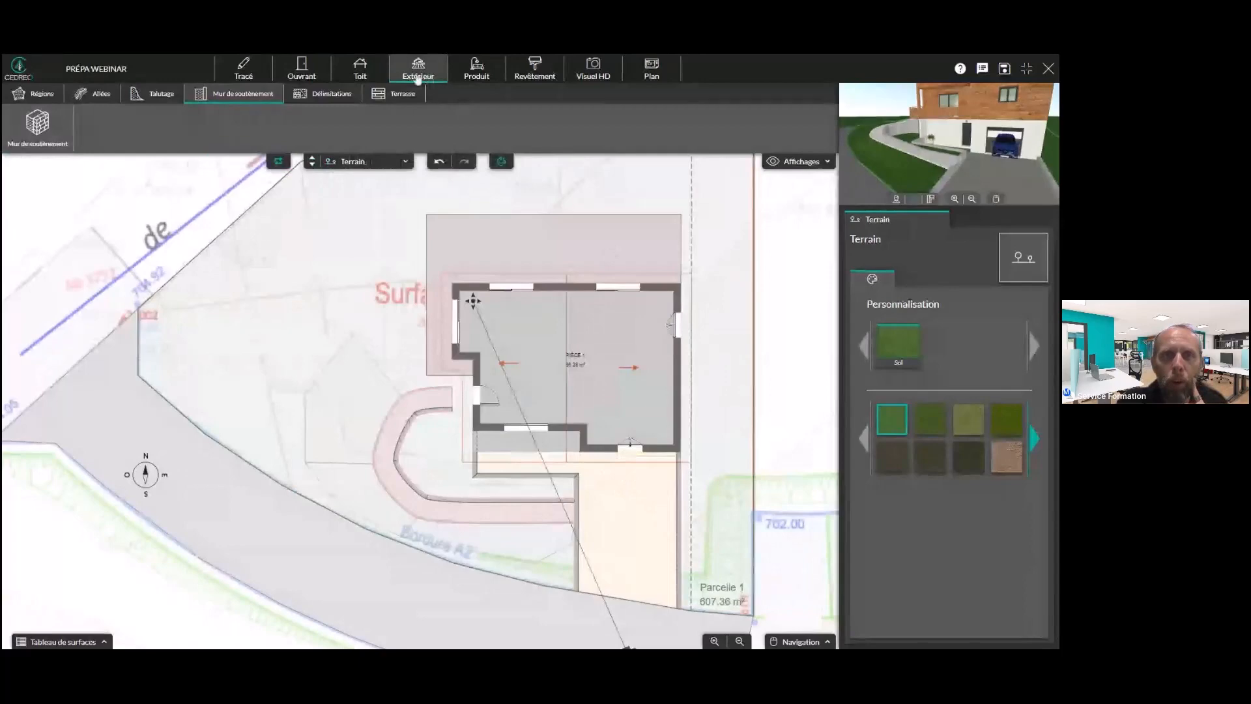
click(460, 84)
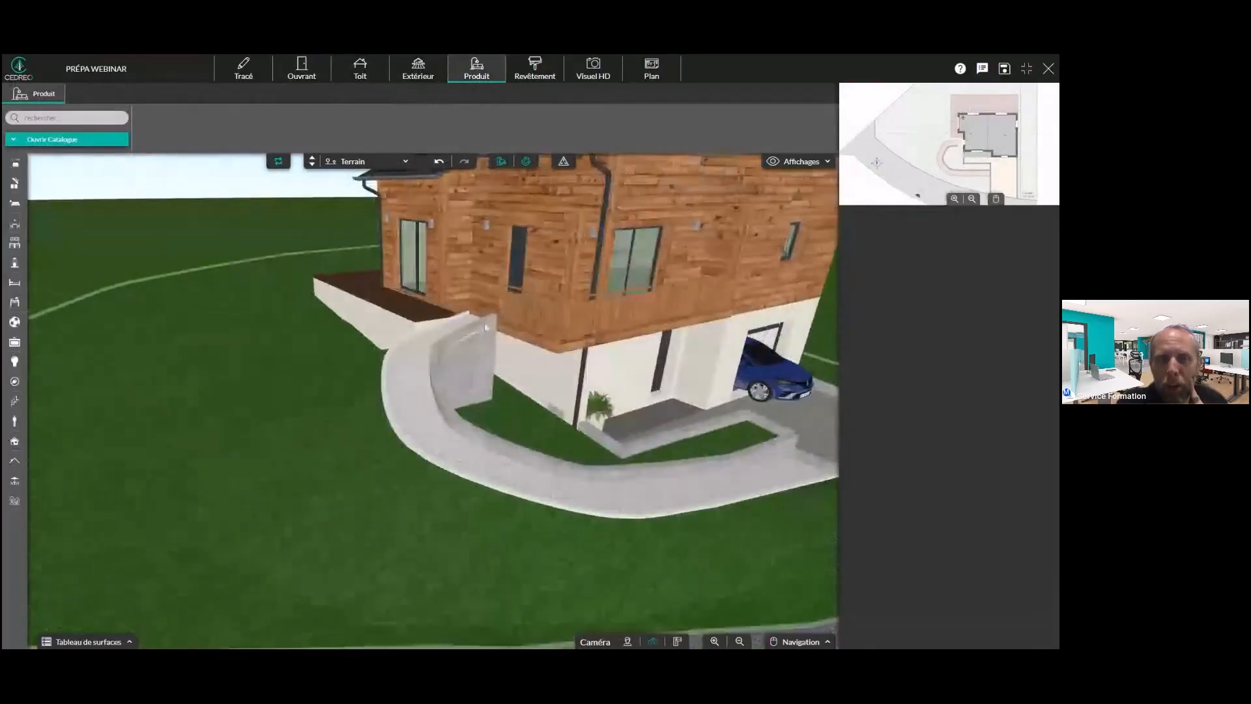
Turn off the inner border on the pedestrian path's section beside the house entrance
click(362, 77)
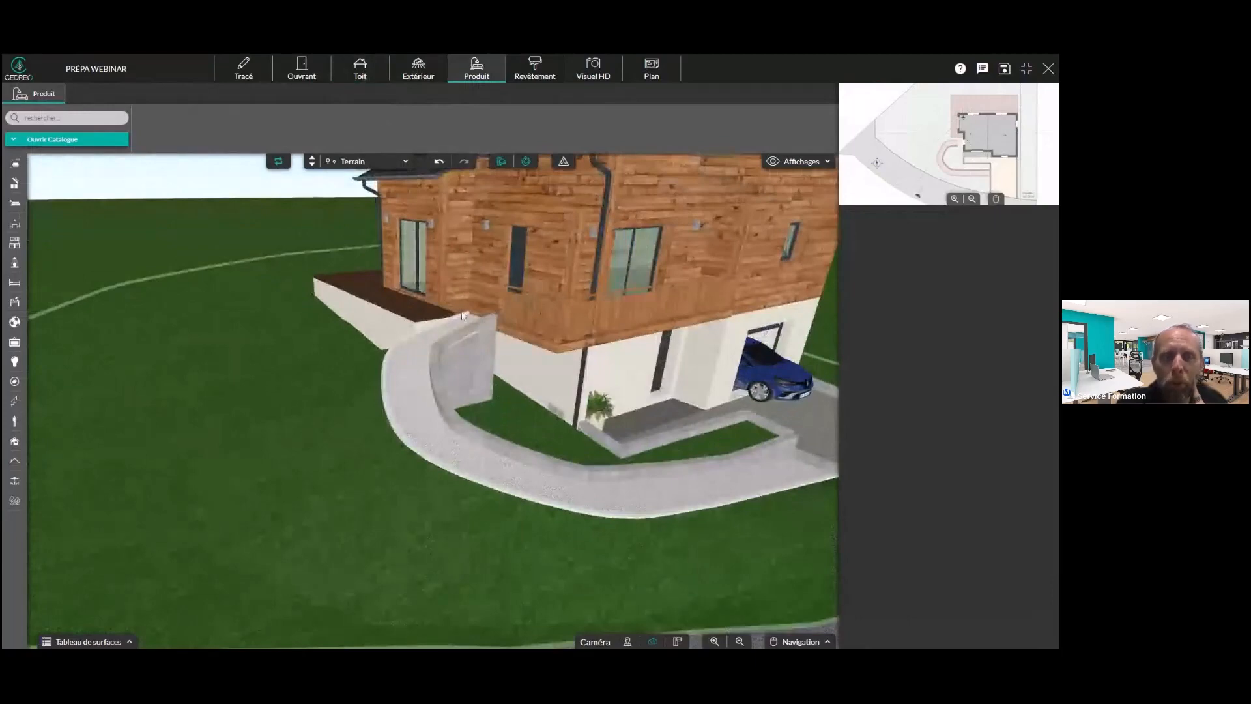
click(410, 66)
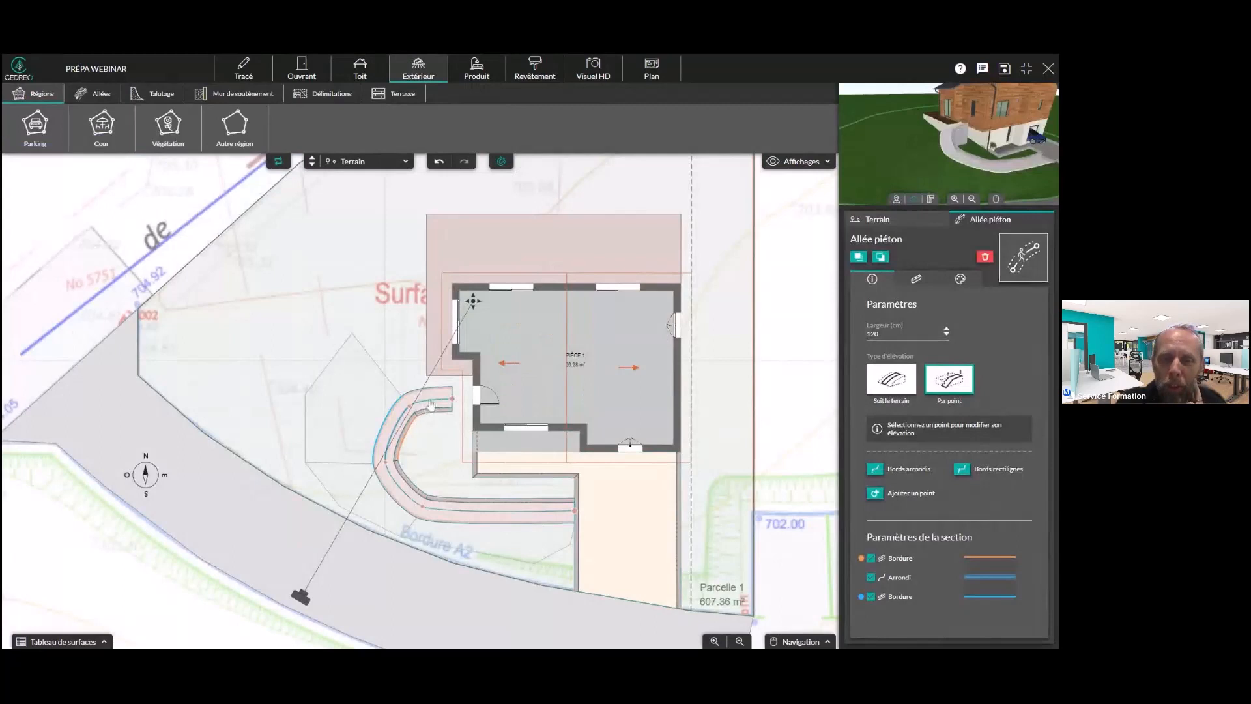
click(433, 411)
click(433, 411)
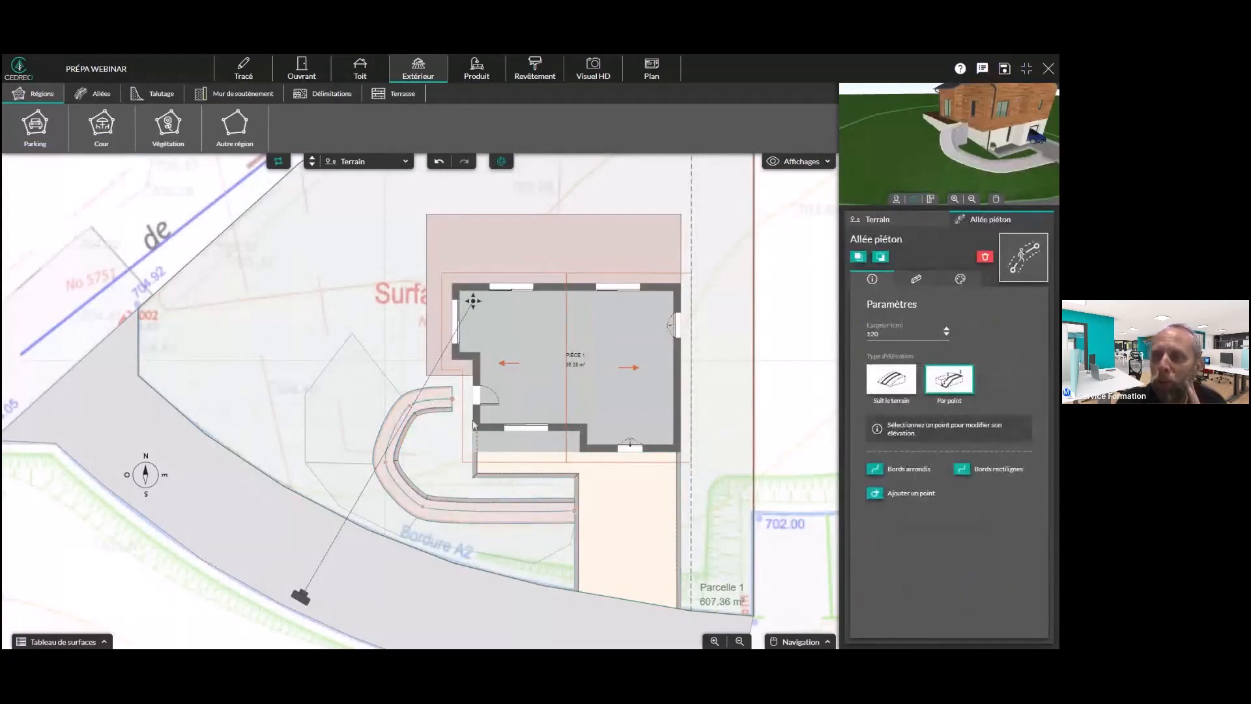
scroll(978, 136, up, 5)
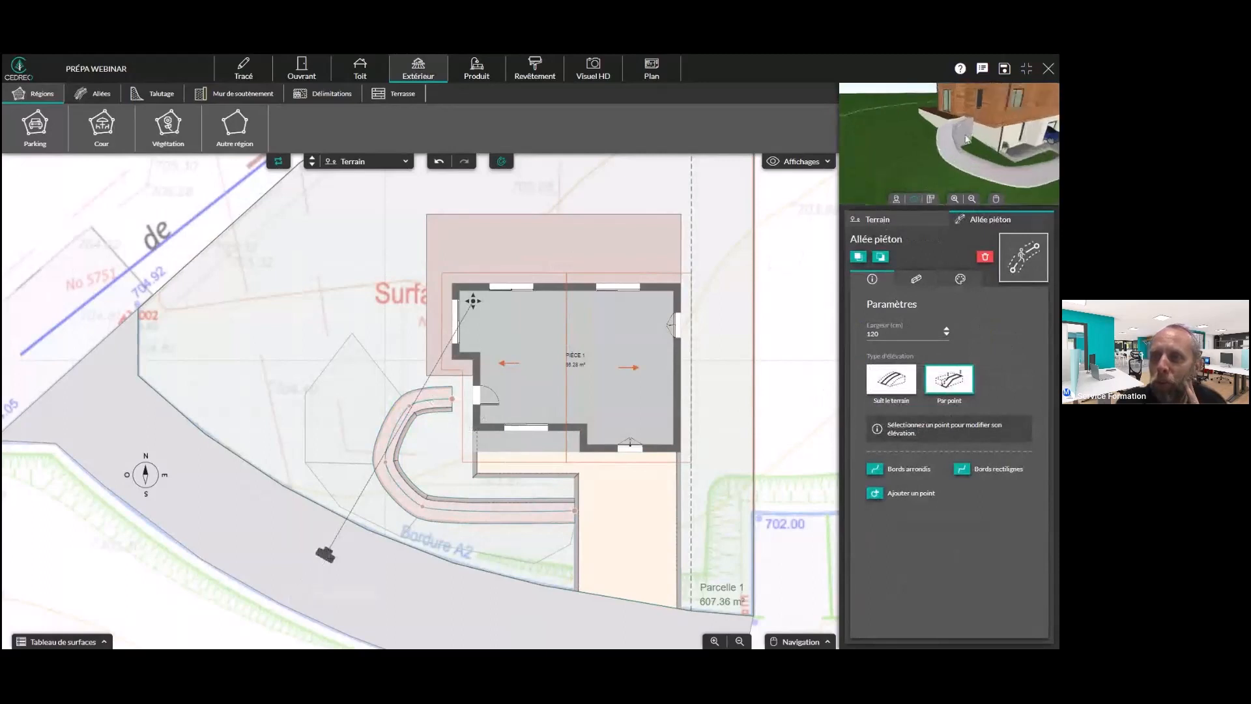
scroll(979, 135, up, 3)
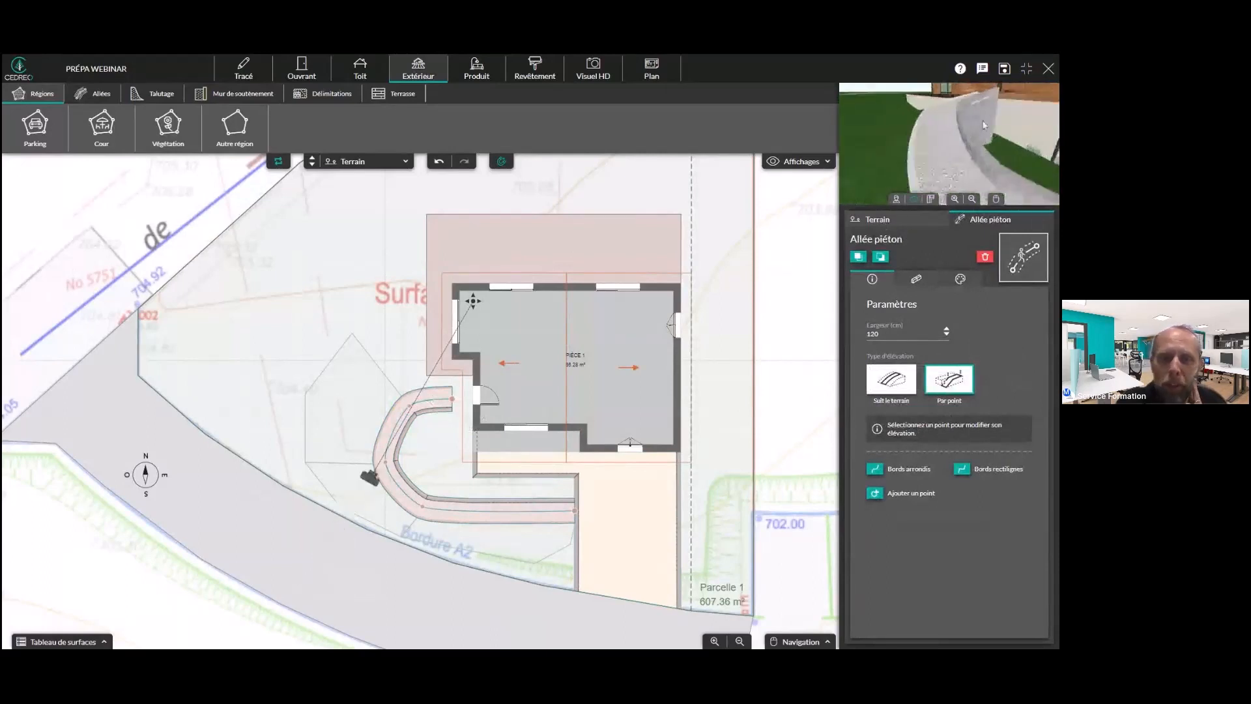
click(428, 407)
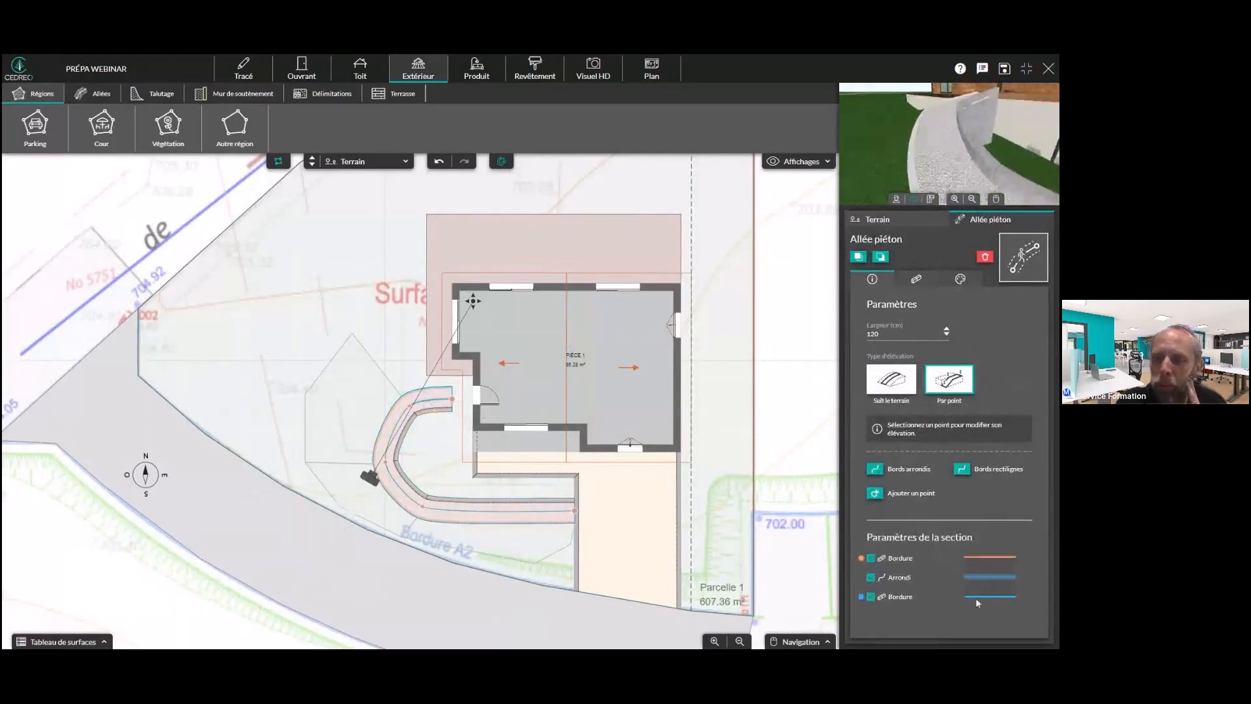
click(874, 601)
click(871, 559)
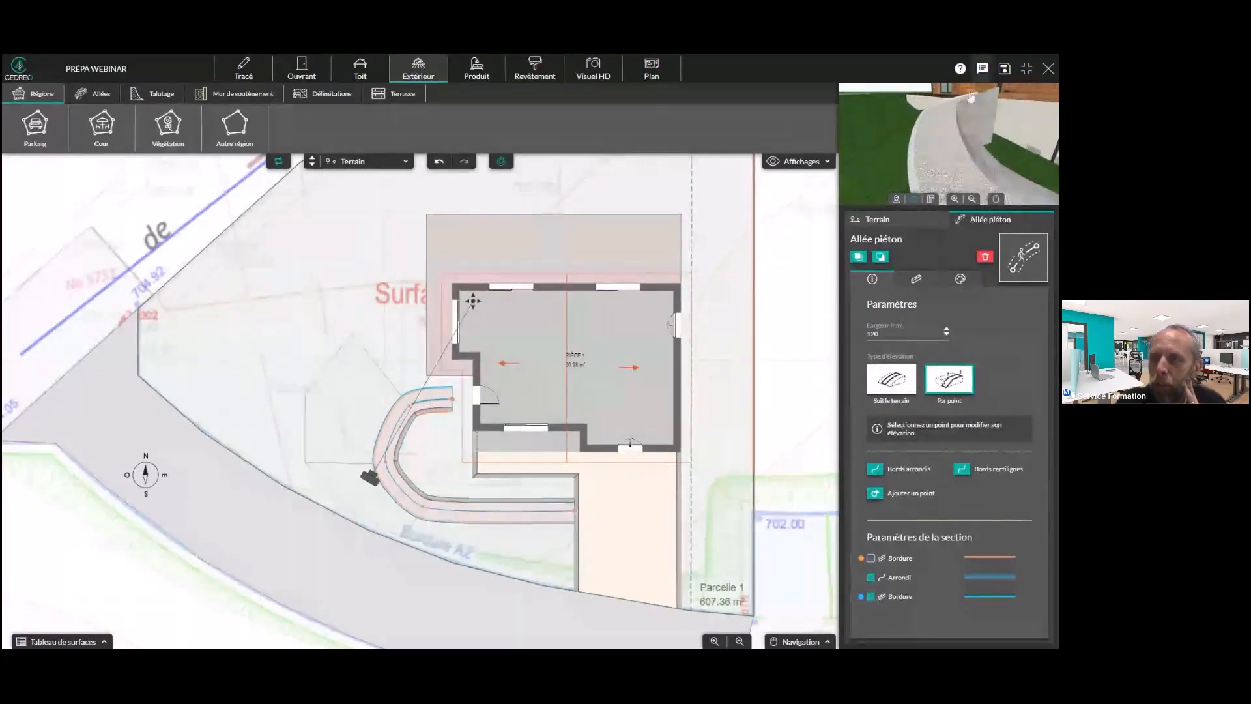
Turn off the inner border on the remaining sections around the pedestrian path's bend
click(984, 121)
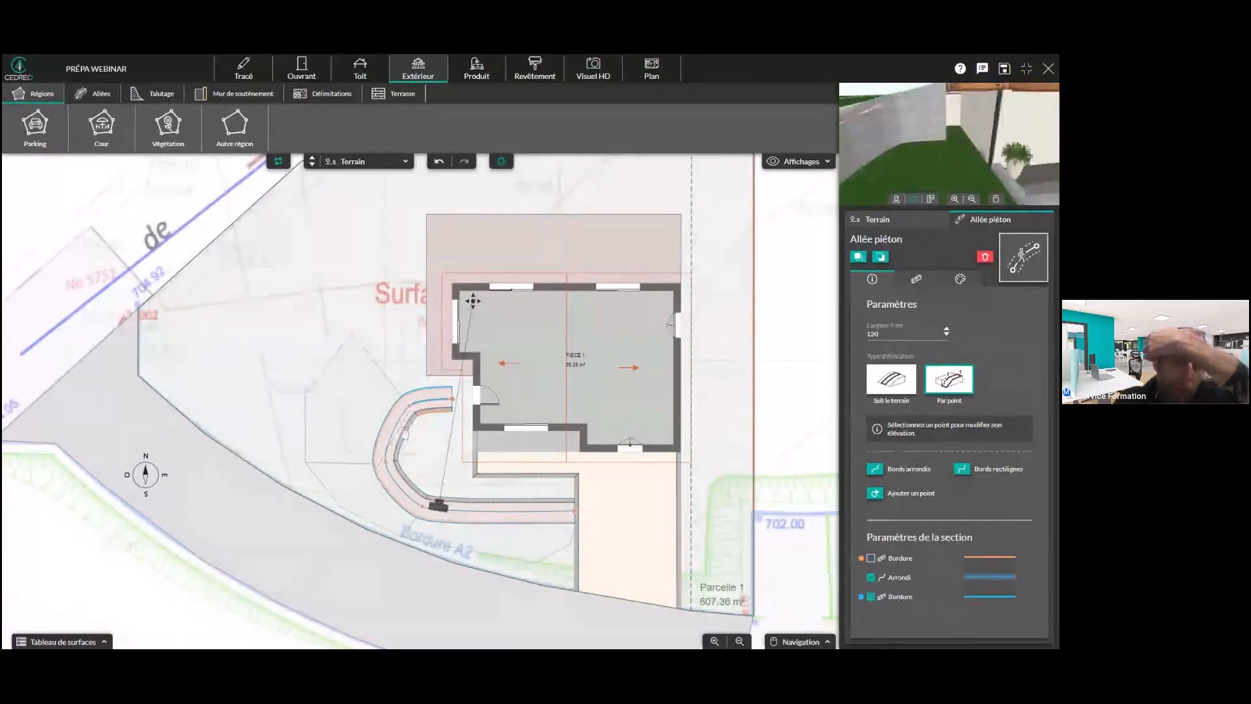
click(871, 559)
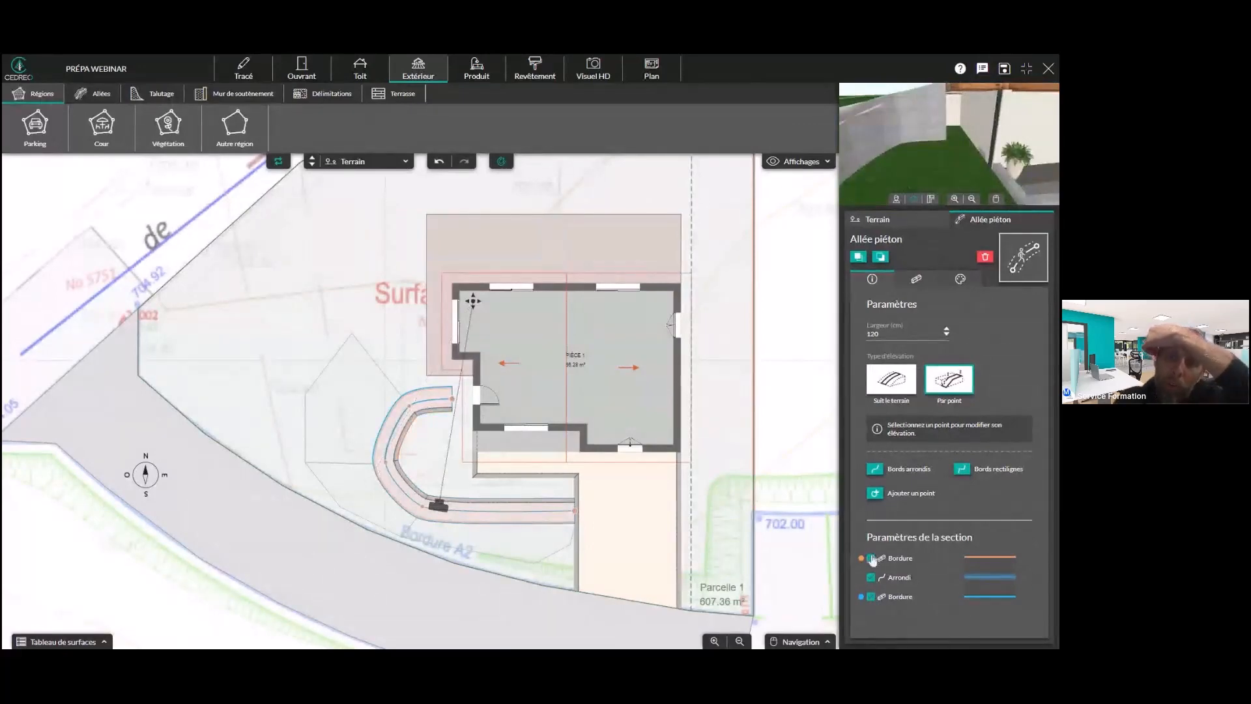
click(871, 558)
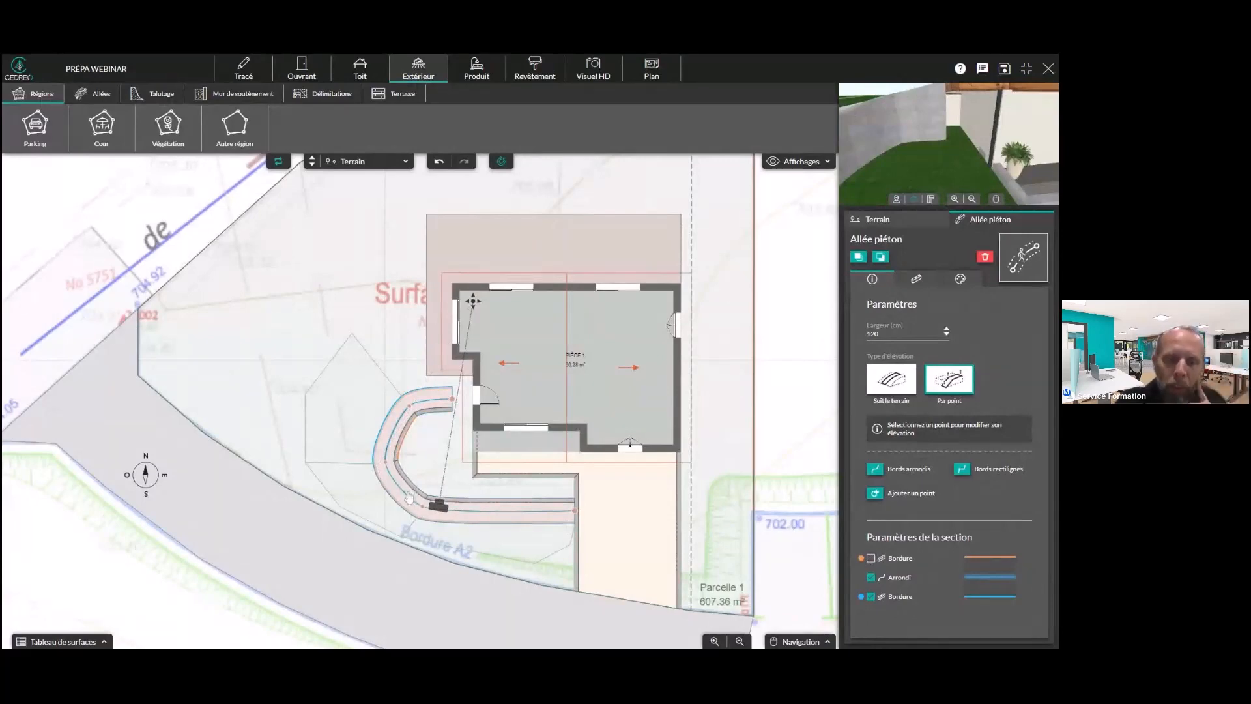
click(871, 559)
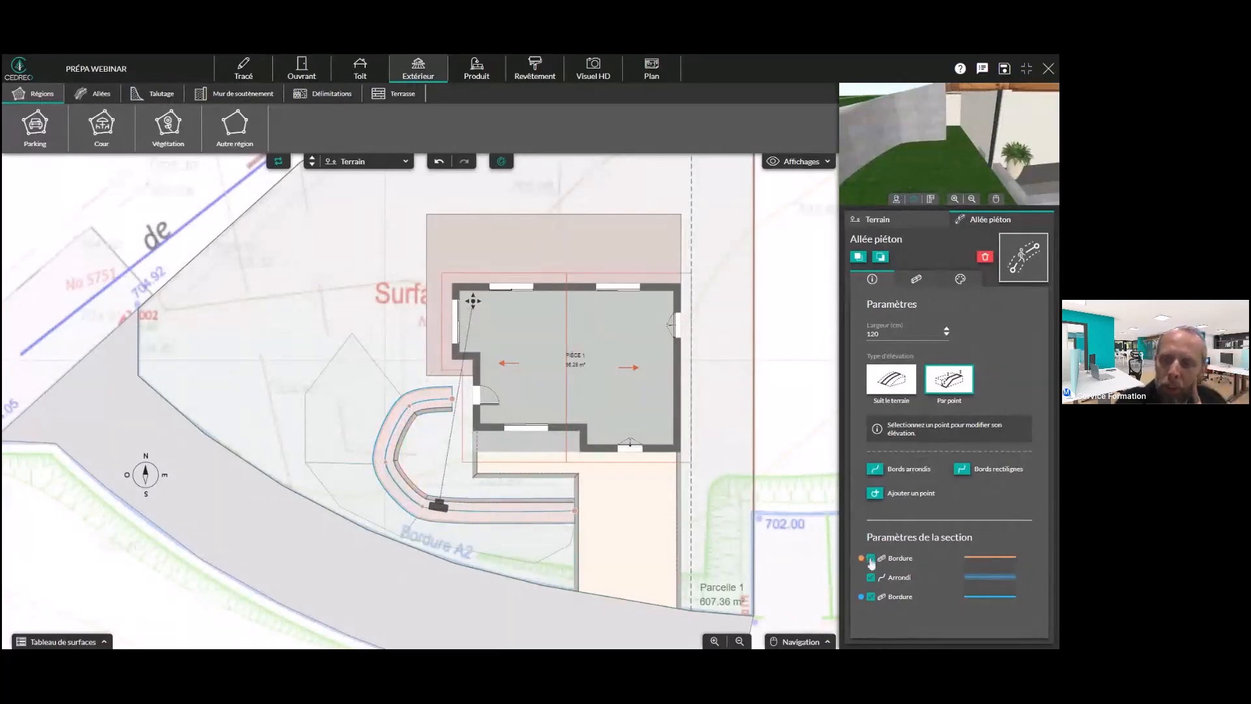
click(871, 558)
scroll(1024, 171, down, 5)
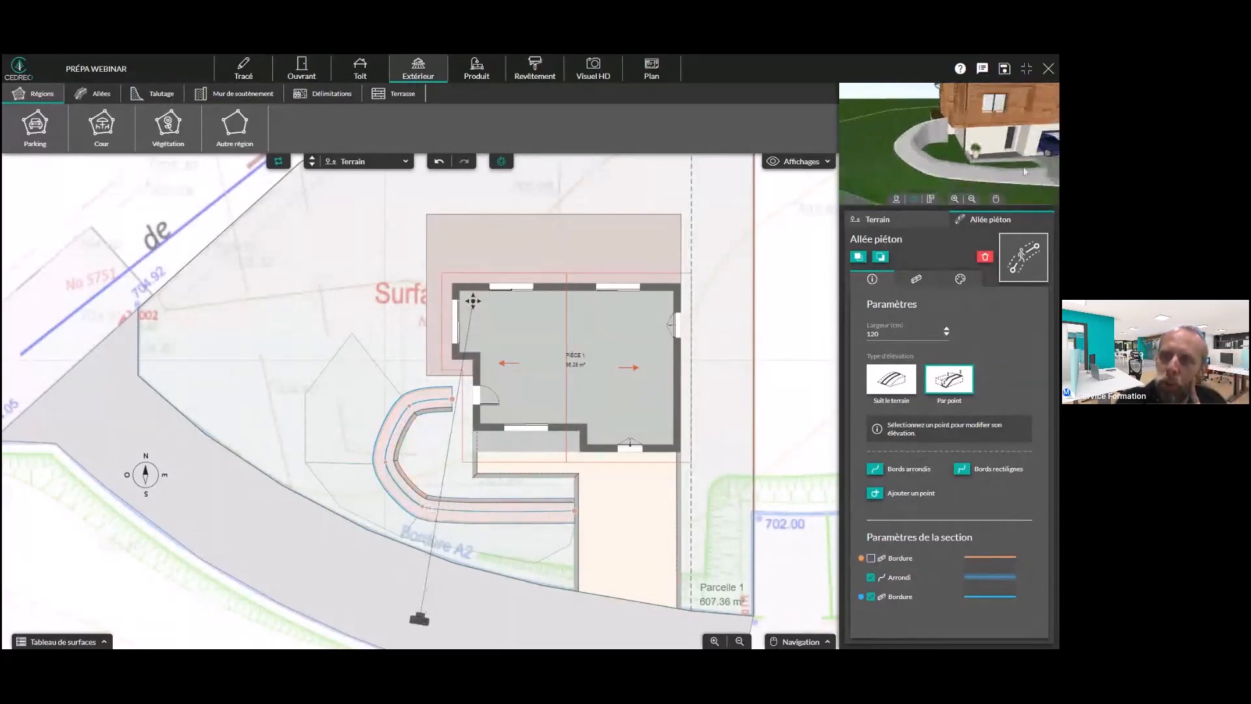
mouse_move(1024, 172)
mouse_down()
mouse_move(964, 177)
mouse_move(1013, 164)
mouse_move(996, 174)
mouse_up()
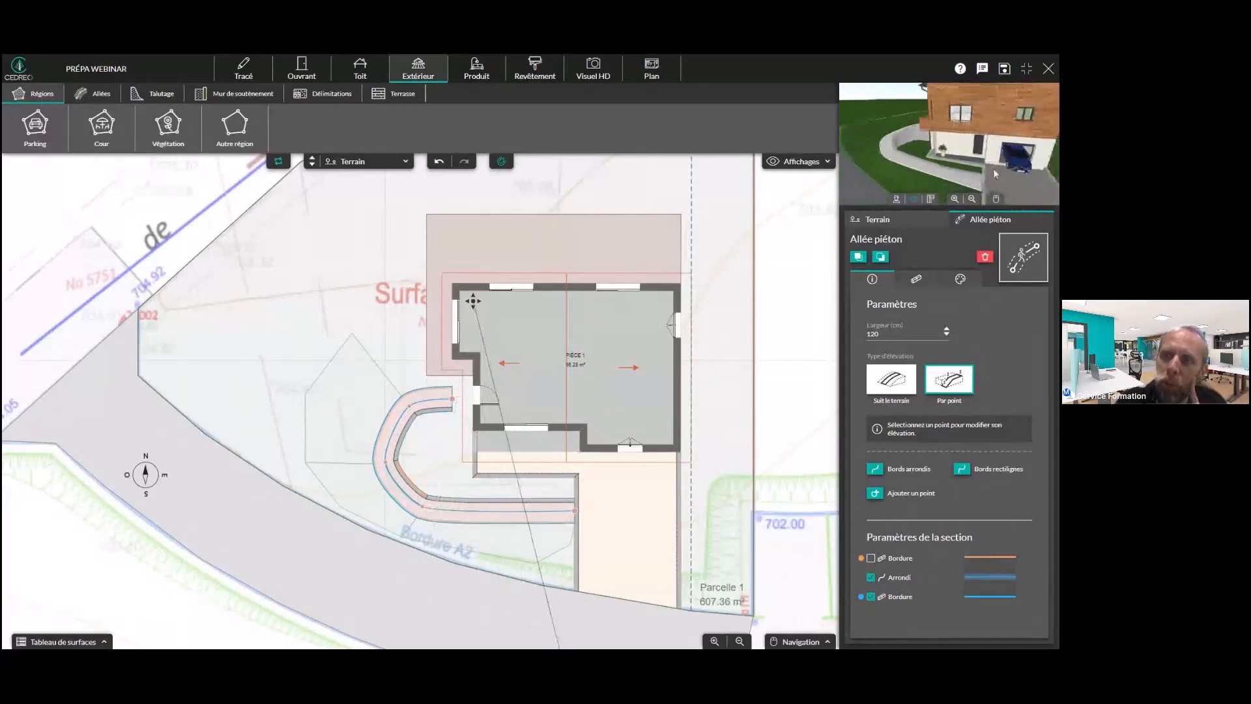
Examine the path, retaining walls and parking from the road side in the full 3D view
click(466, 71)
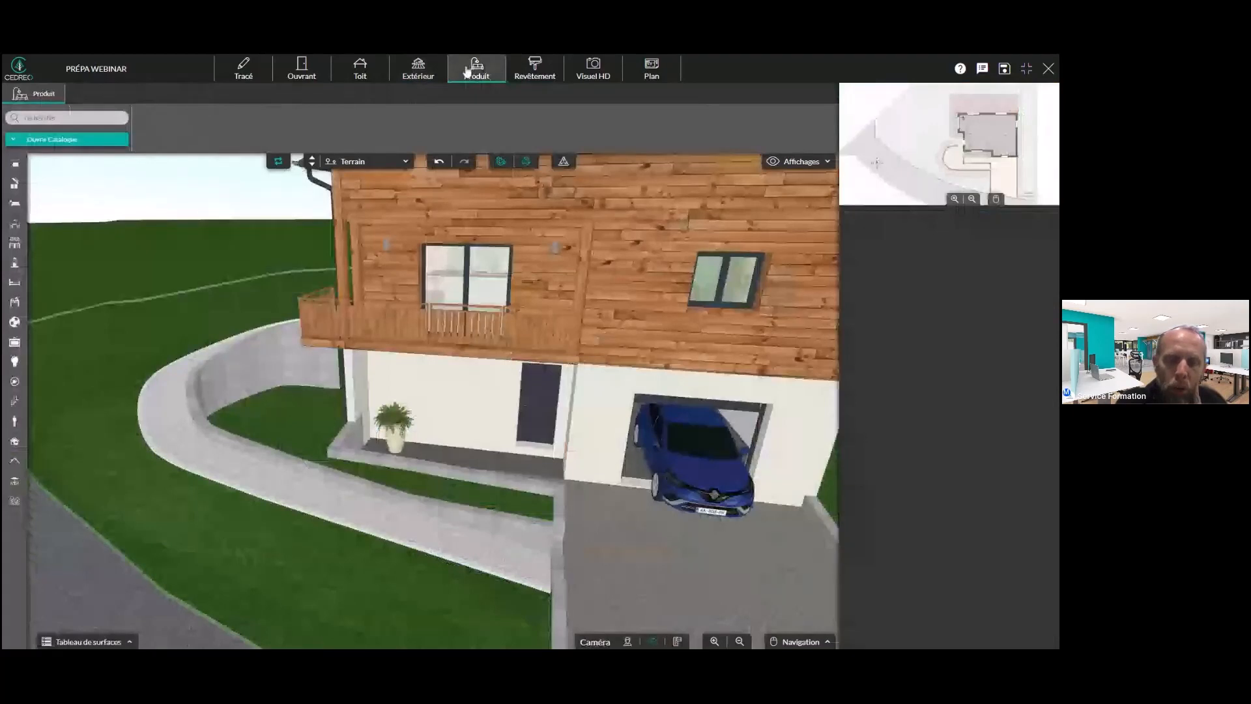
drag(443, 567, 392, 538)
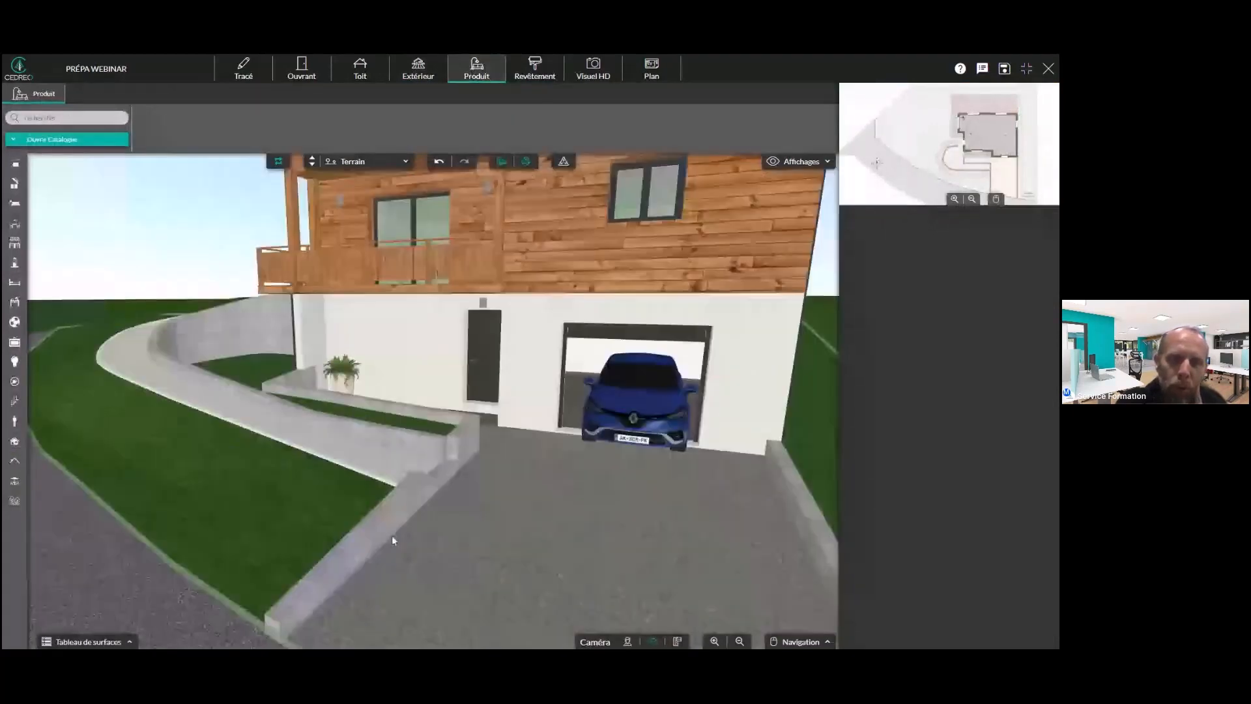
drag(392, 536, 348, 459)
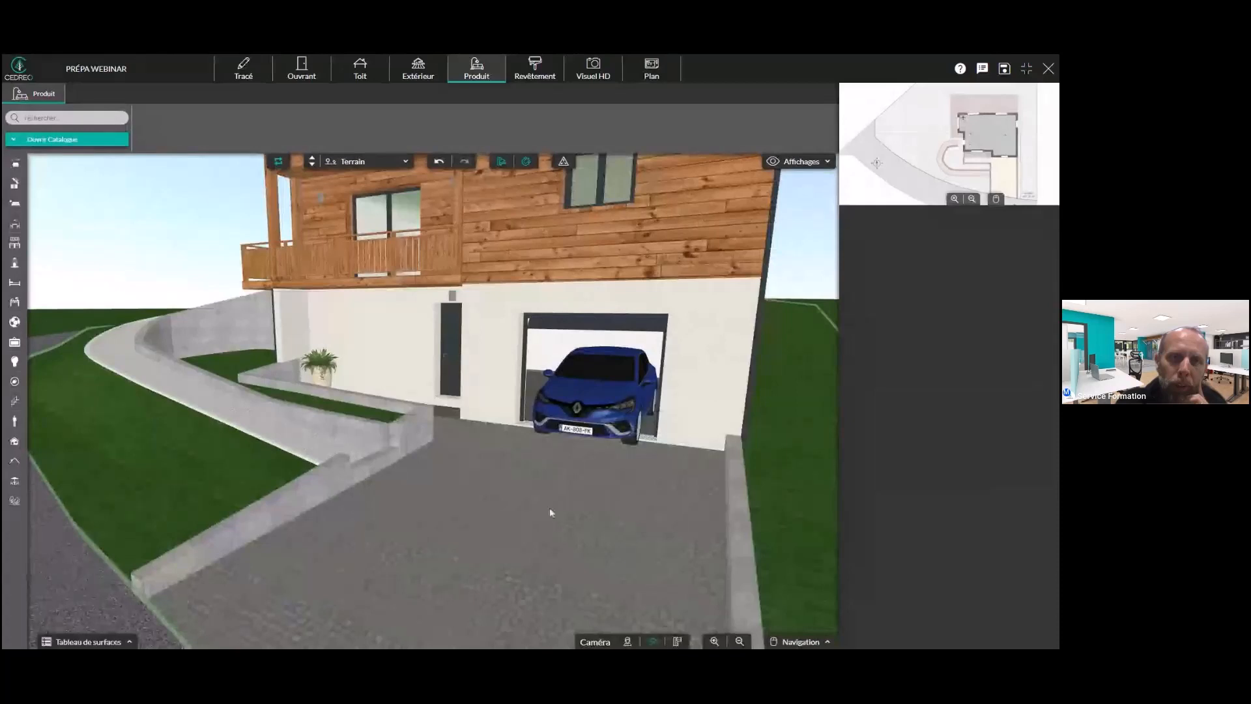
Add two points on the parking courtyard's west edge where the pedestrian path's two edges meet it
click(411, 65)
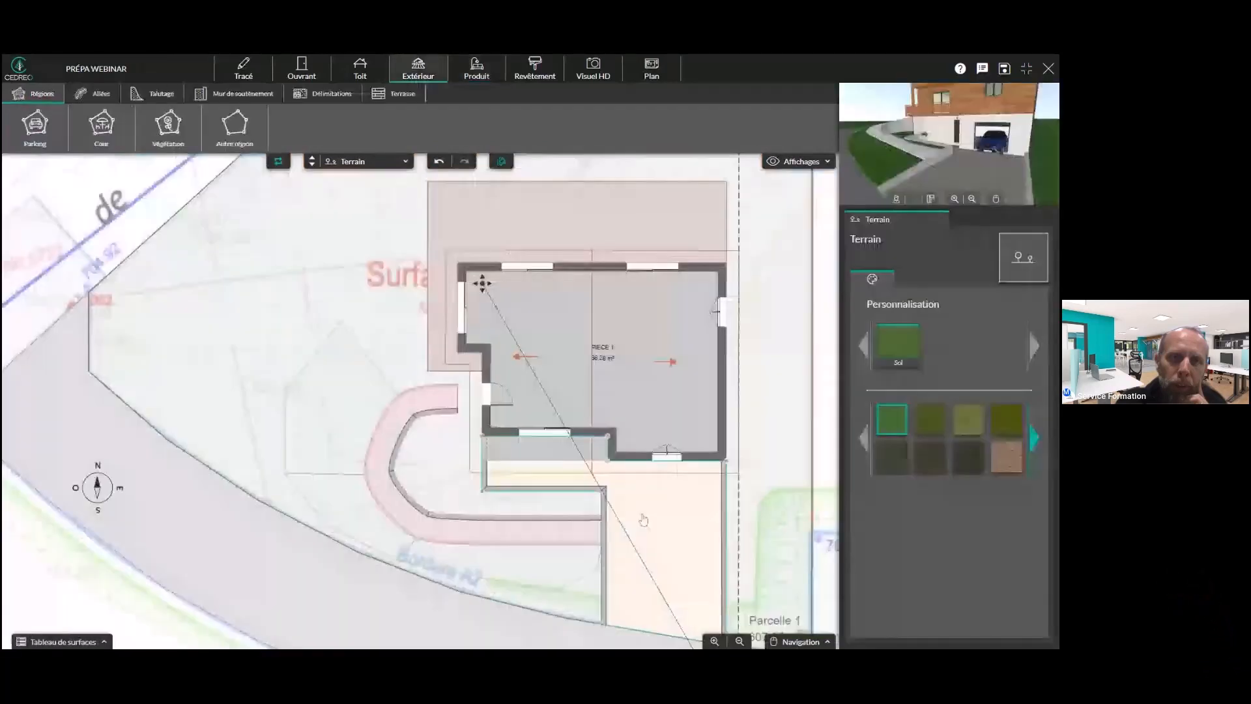
scroll(643, 519, up, 3)
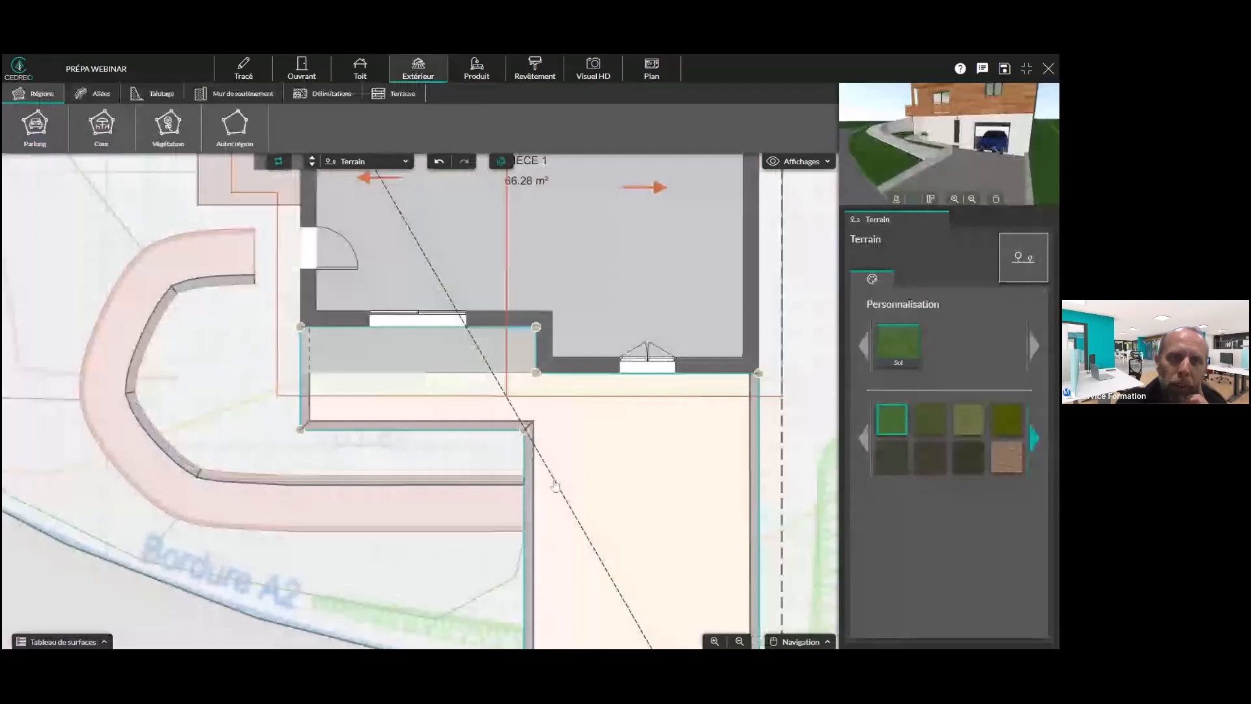
drag(555, 485, 482, 362)
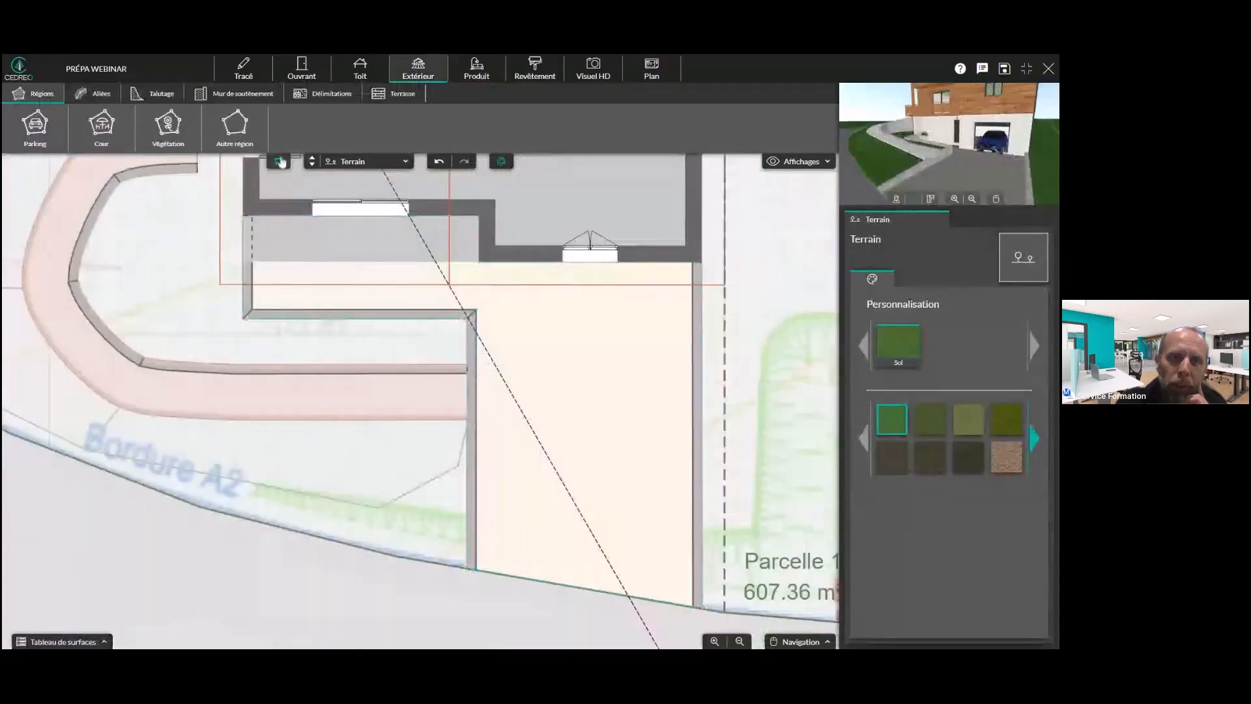
click(481, 409)
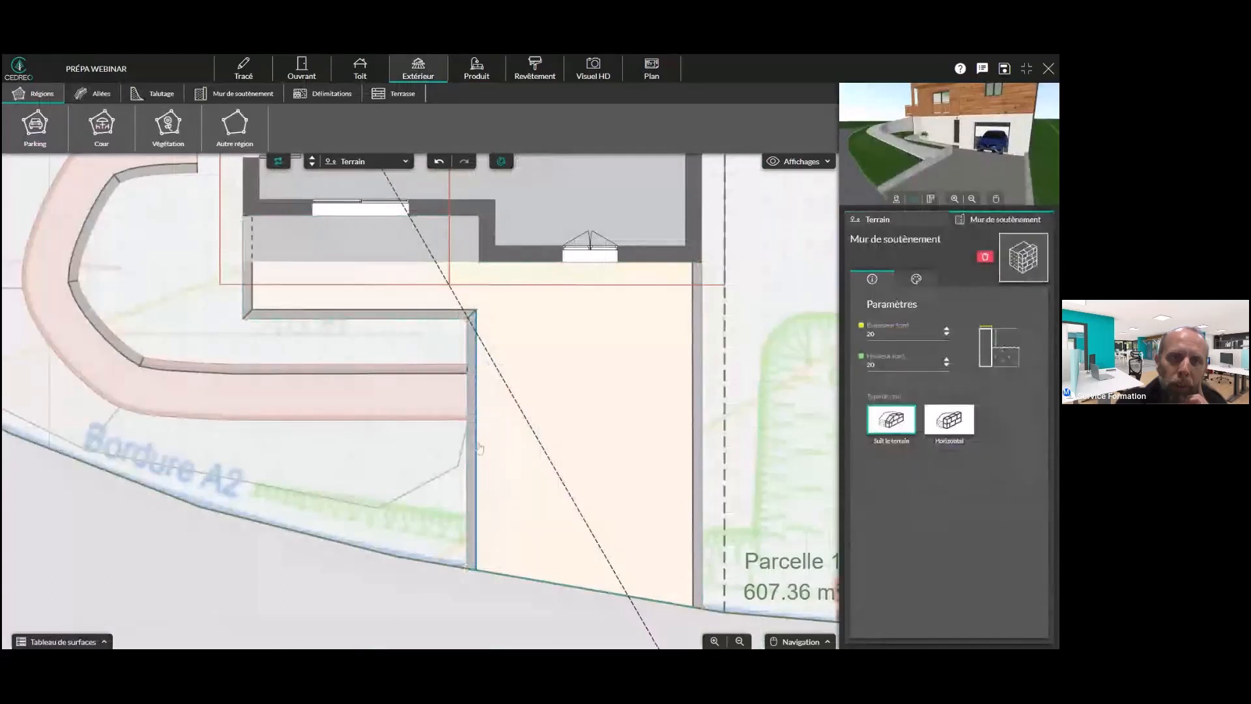
click(511, 461)
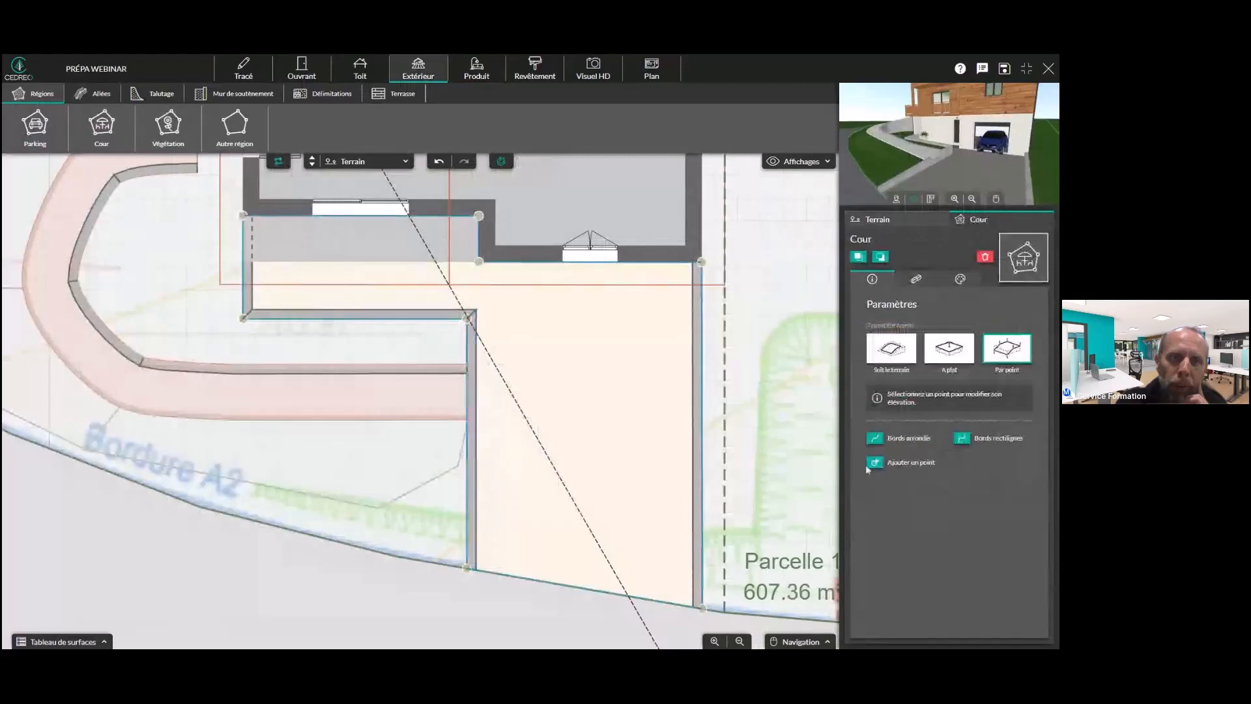
click(873, 463)
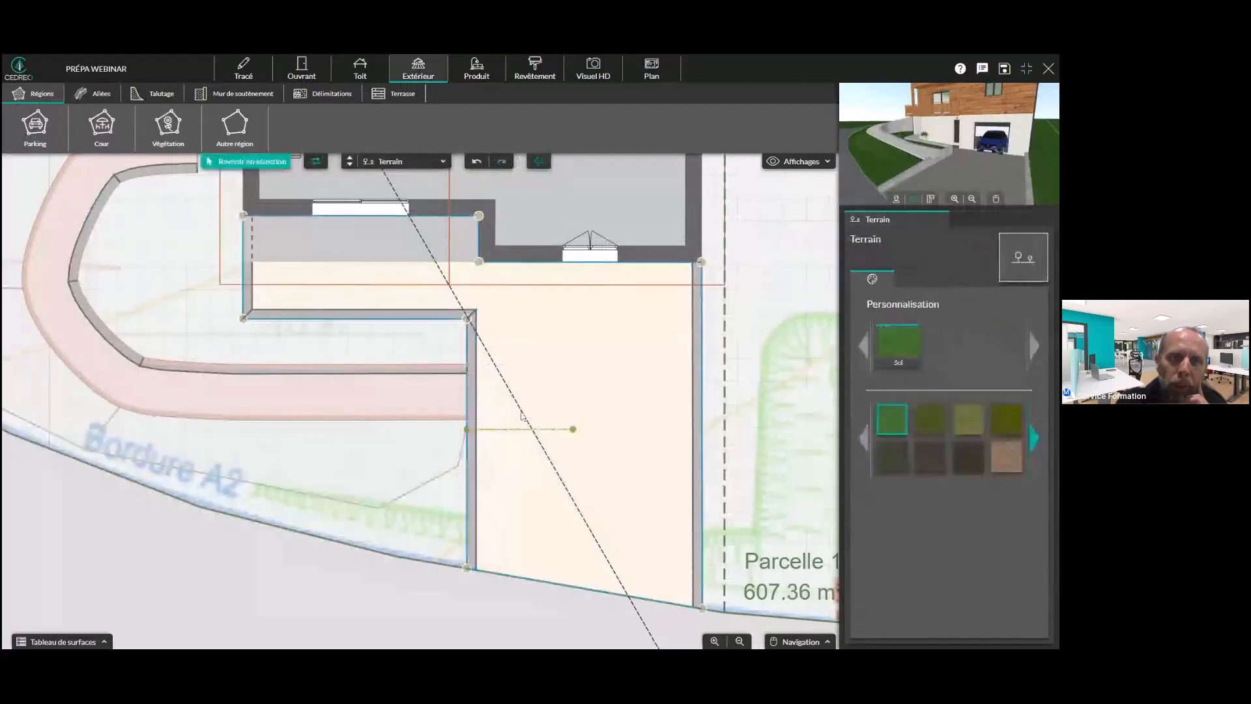
click(480, 377)
key(Escape)
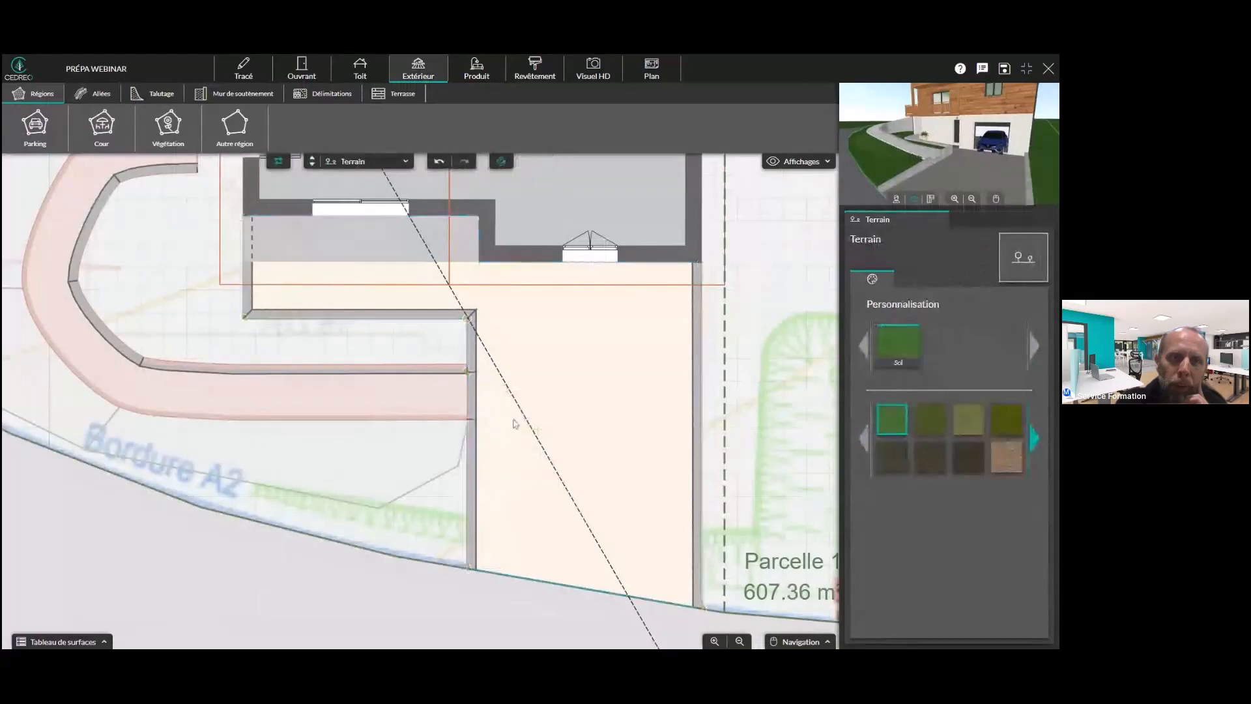
Delete the retaining wall segment across the end of the pedestrian path and check the opening in 3D
click(541, 416)
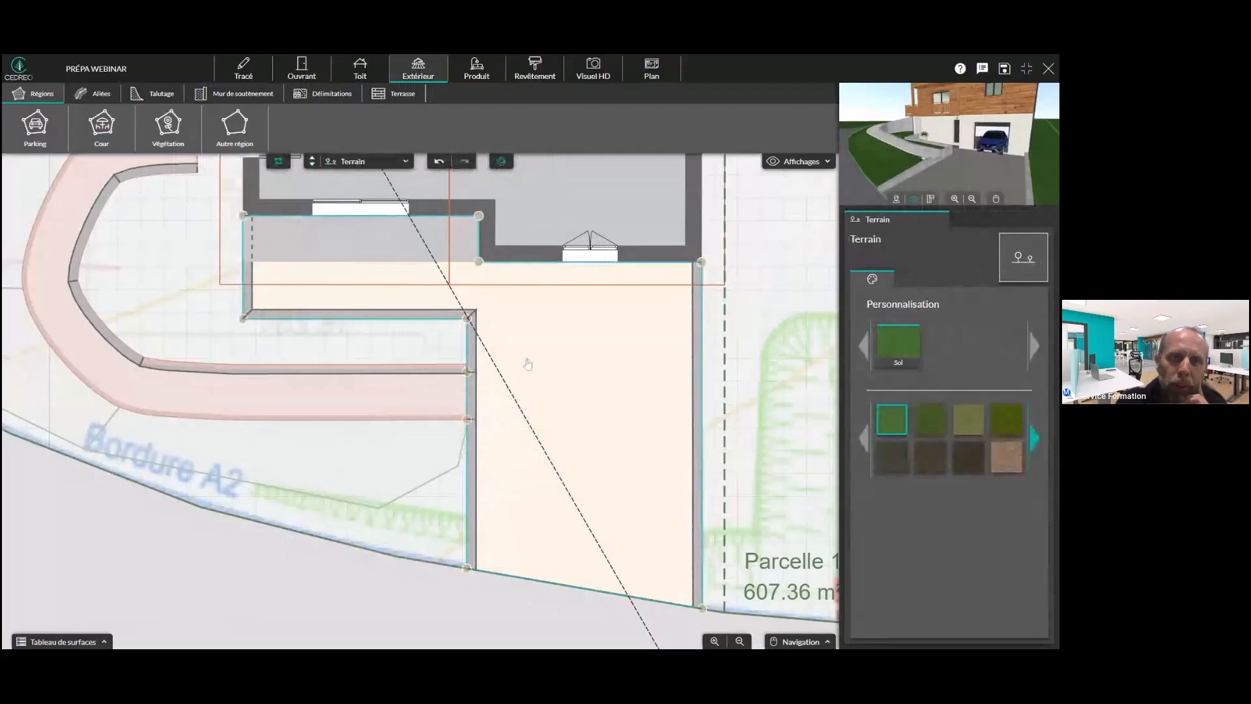
click(479, 384)
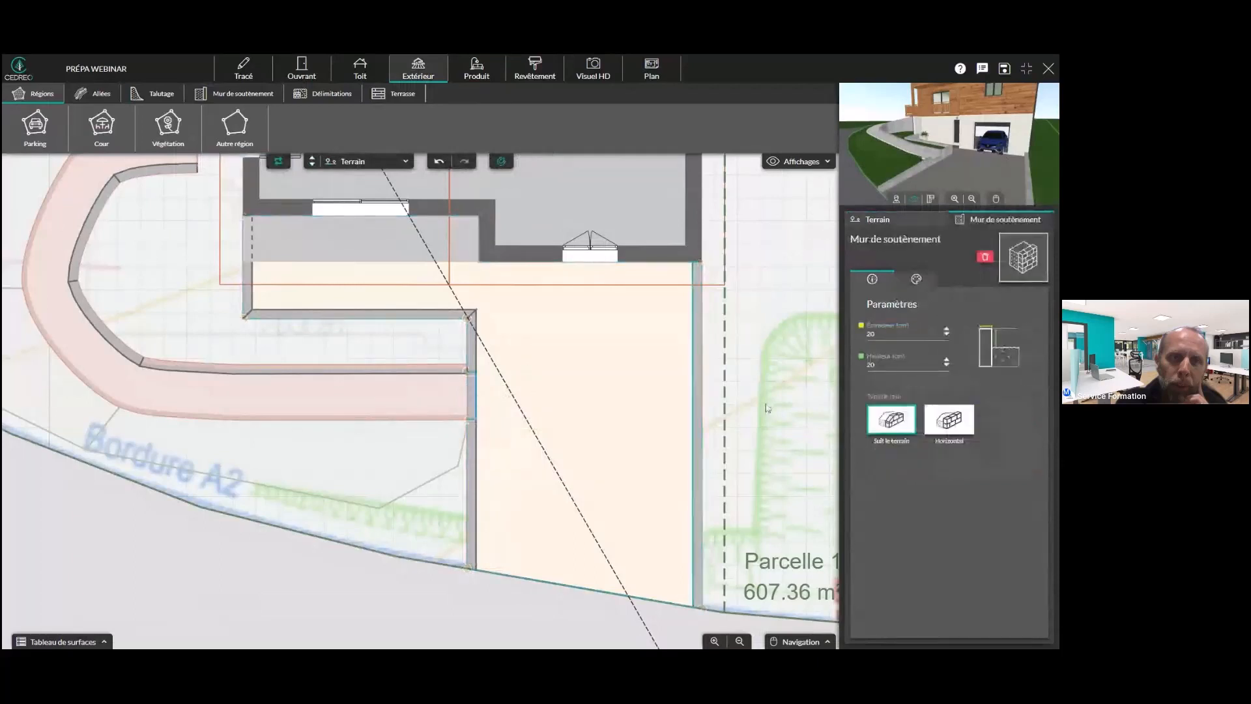
click(985, 259)
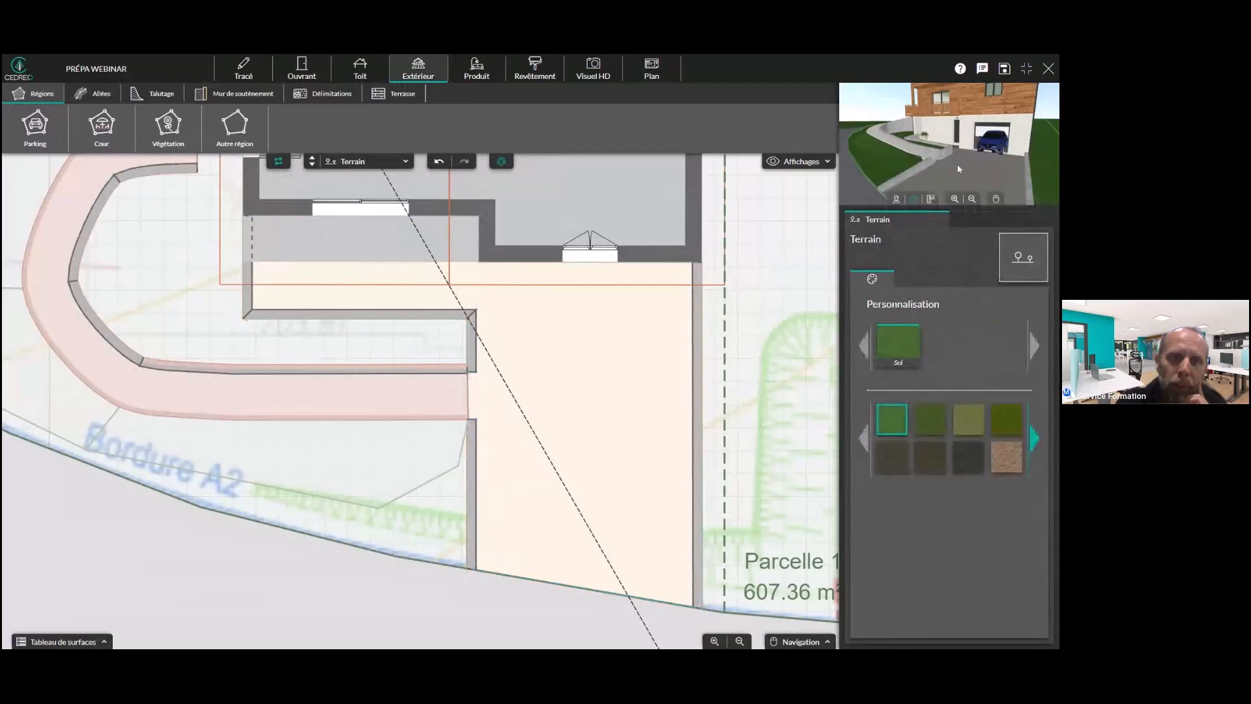
drag(957, 169, 930, 168)
right_drag(930, 167, 979, 171)
scroll(978, 171, up, 3)
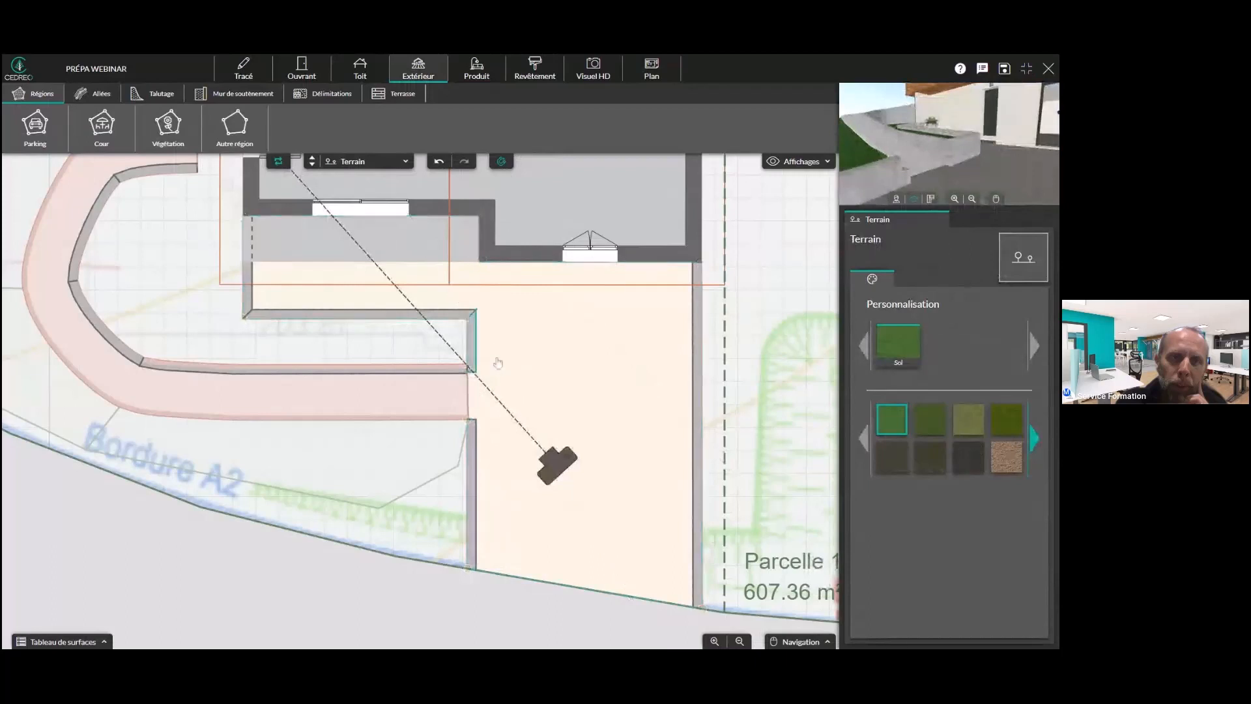
Move the courtyard point at the path's south edge slightly farther south to widen the opening in the wall
click(471, 424)
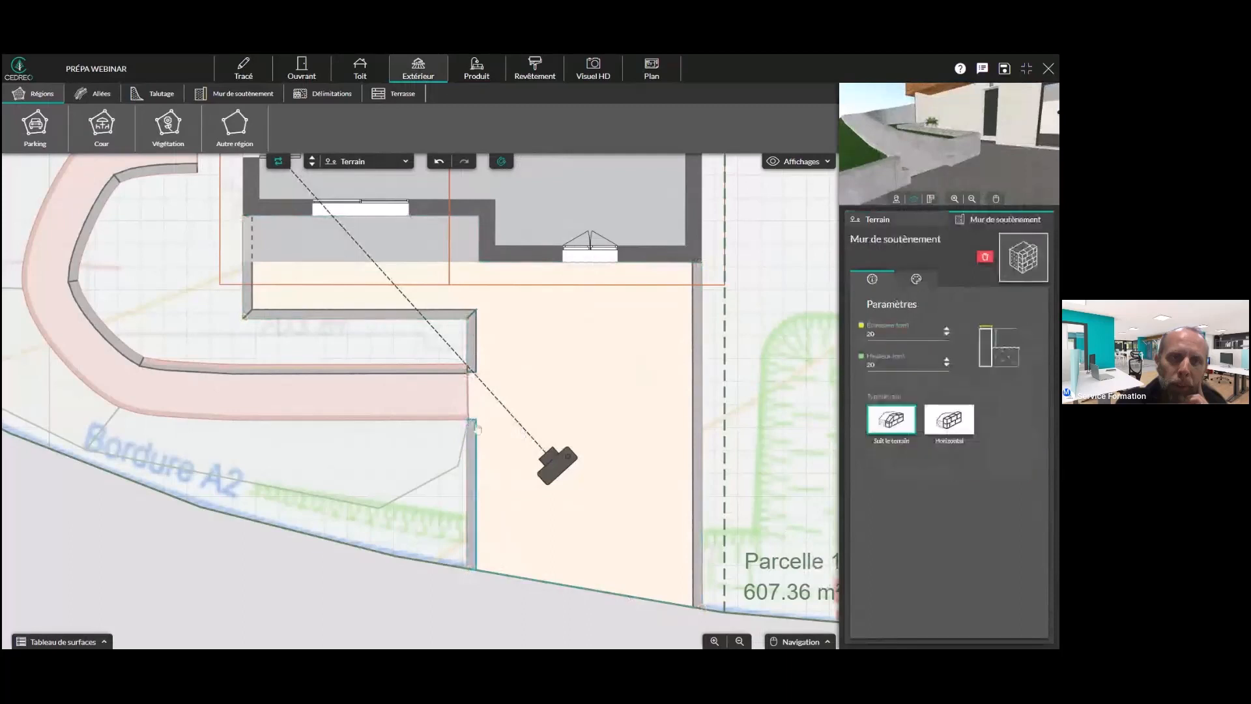
click(468, 424)
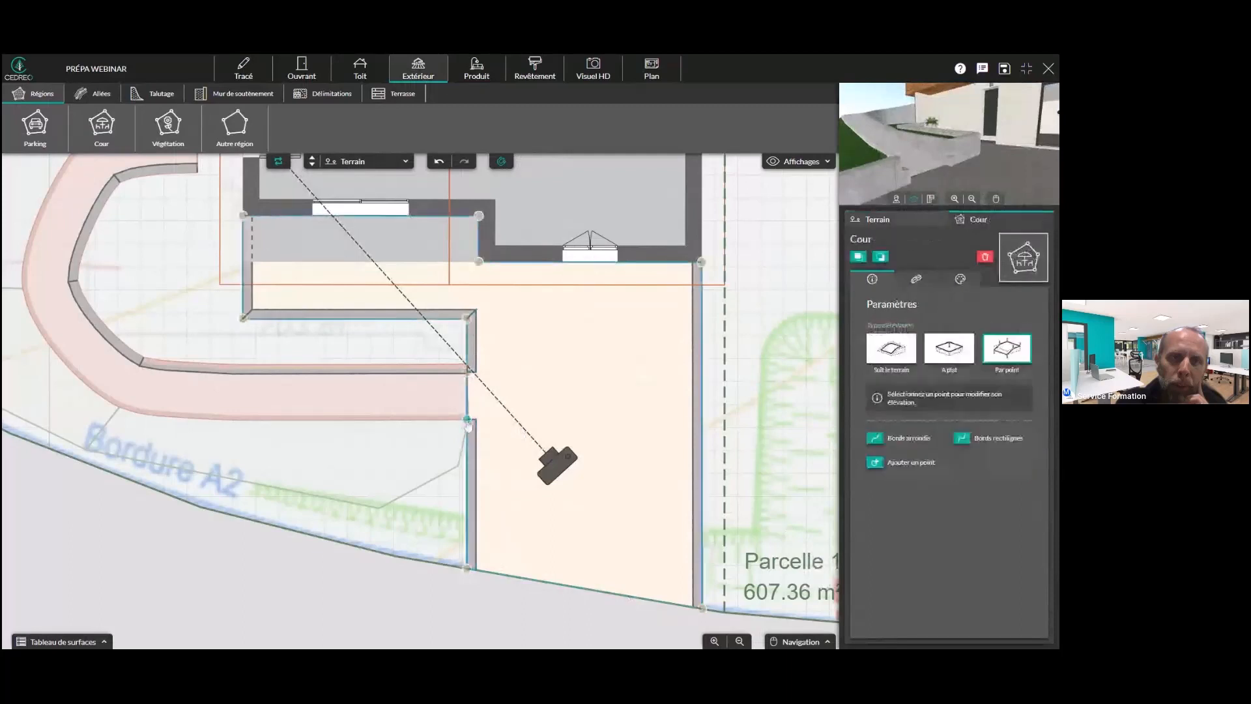
click(467, 420)
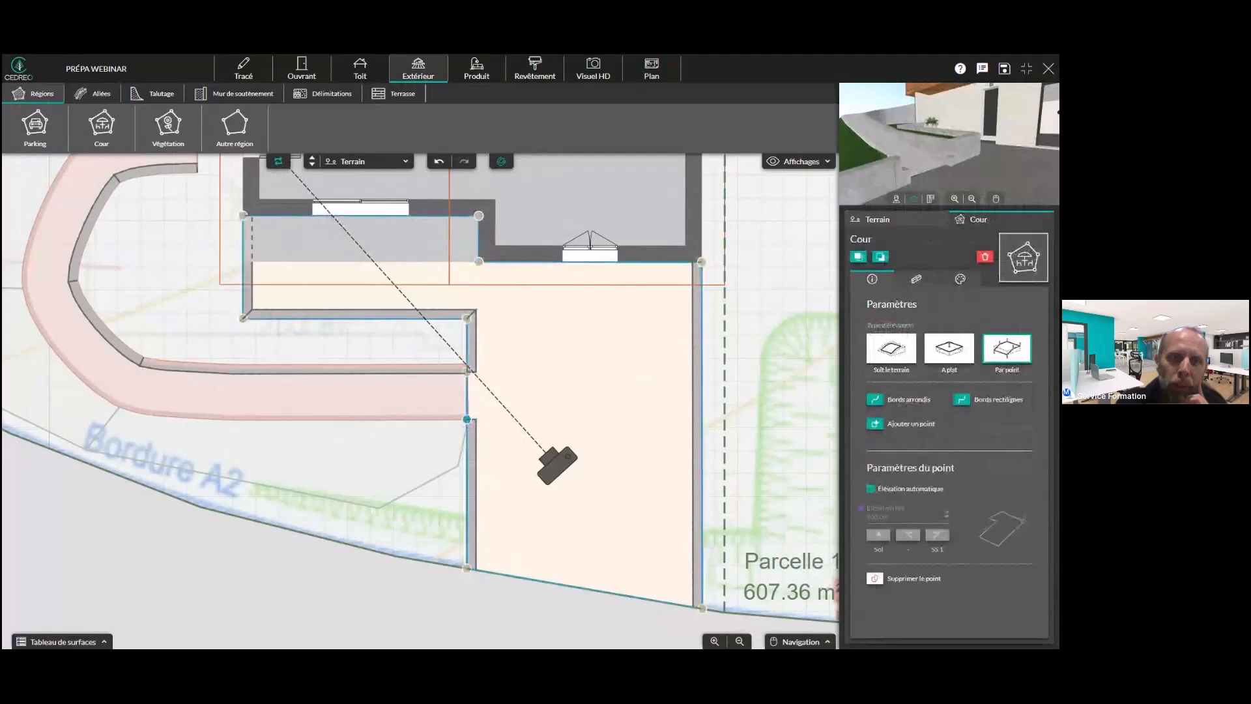
click(517, 443)
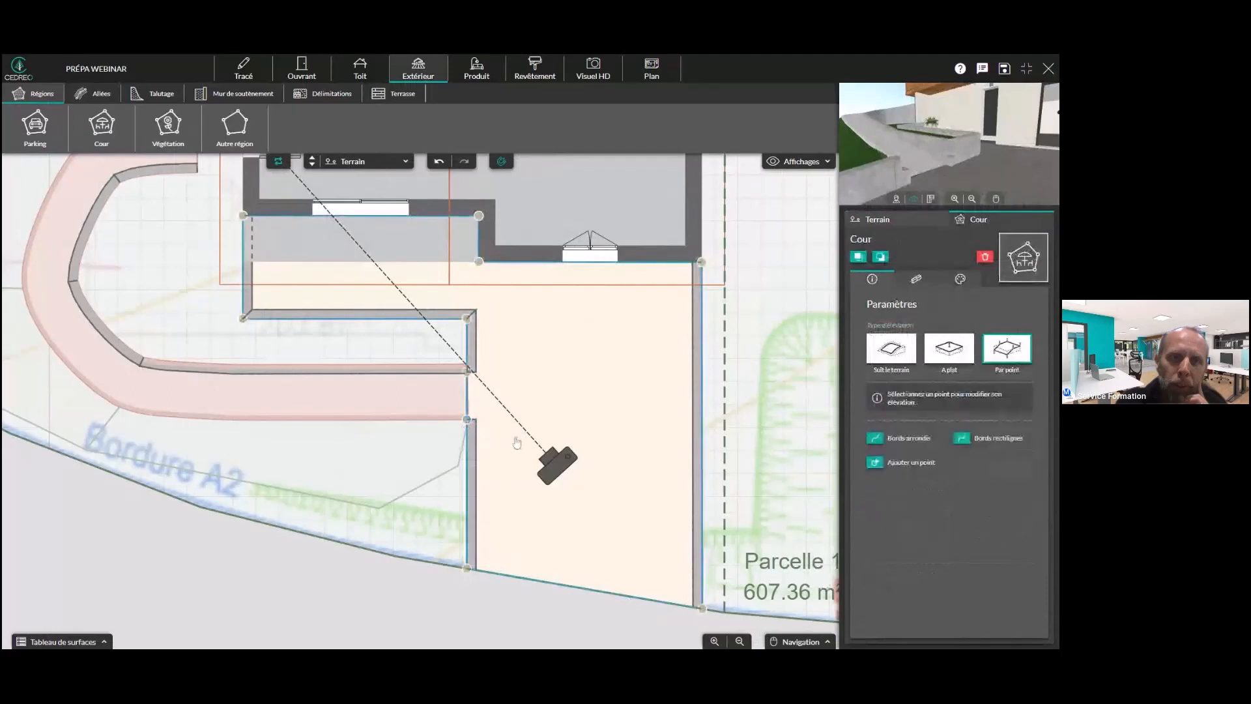
click(468, 420)
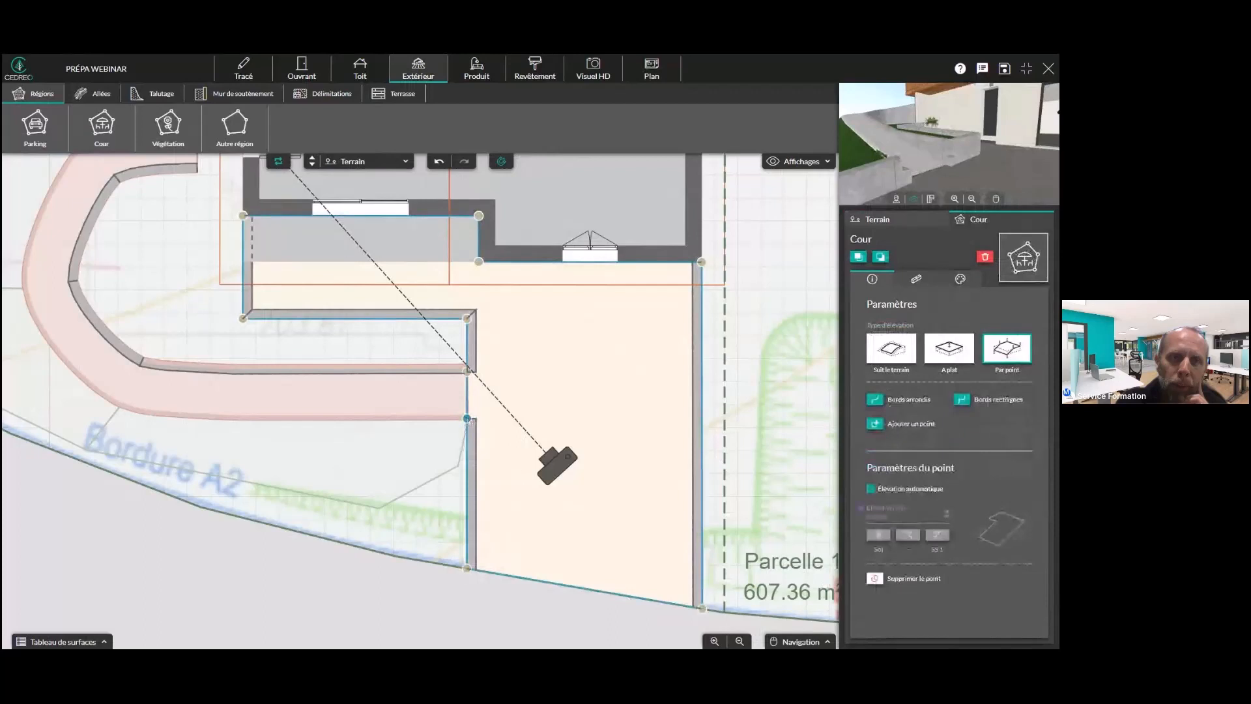
drag(467, 419, 467, 425)
Select the retaining wall between the pedestrian path and the road and switch it to Horizontal, comparing it in 3D with Suit le terrain
scroll(792, 350, down, 2)
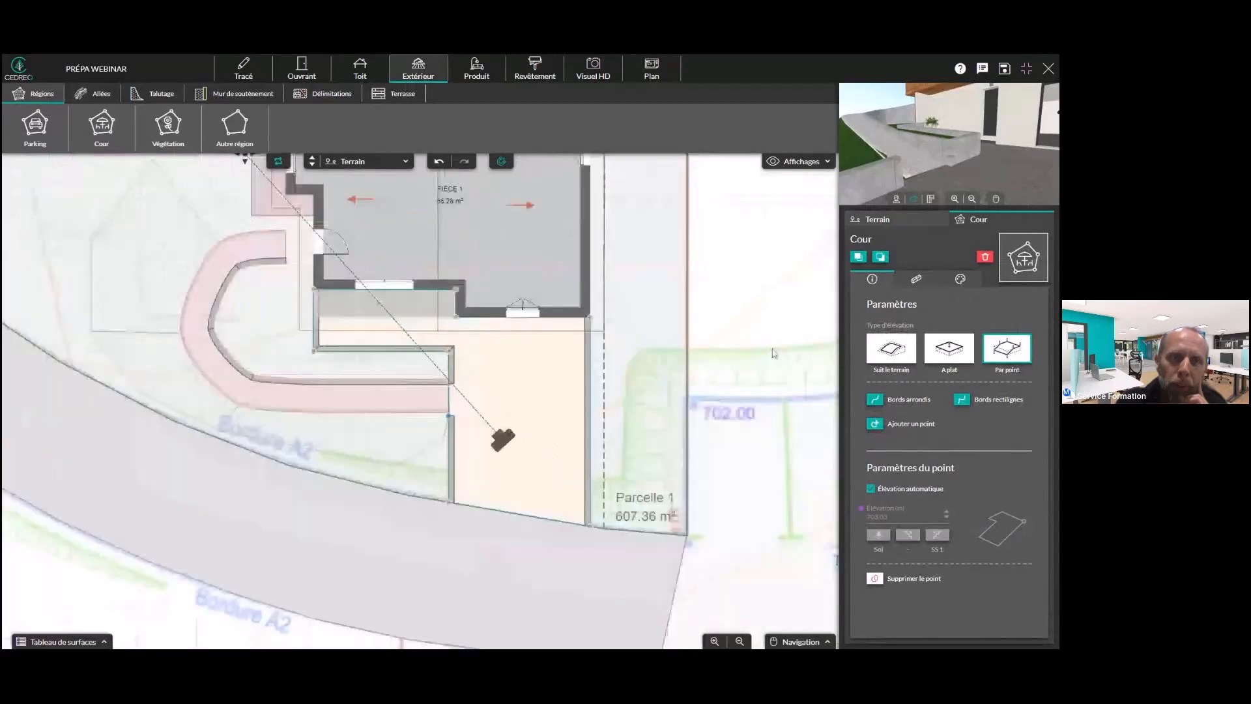
scroll(409, 257, down, 1)
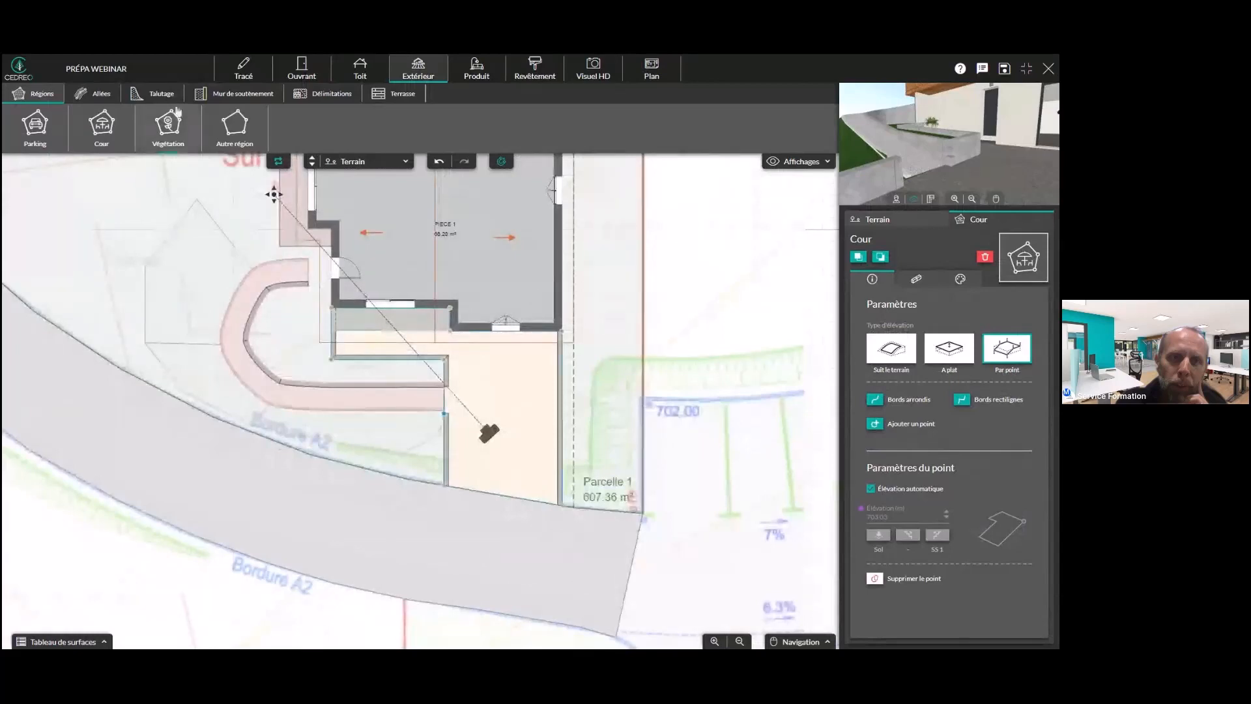
click(242, 93)
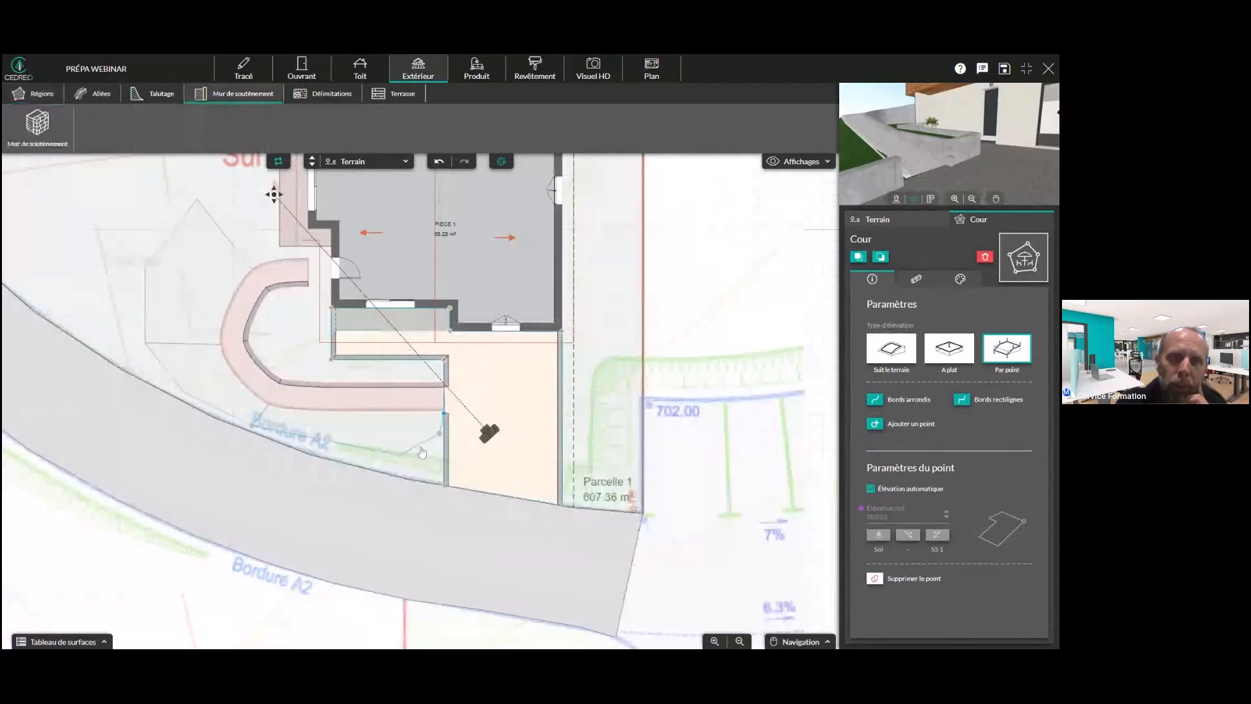
click(445, 463)
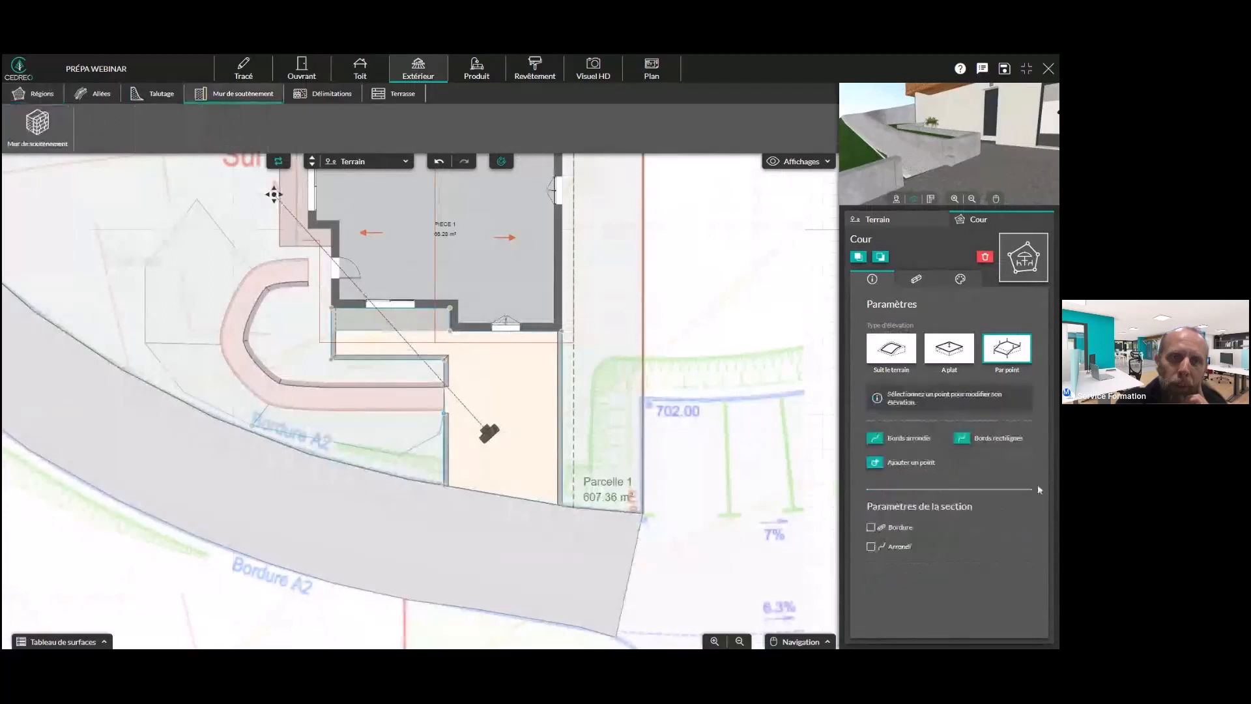
click(454, 472)
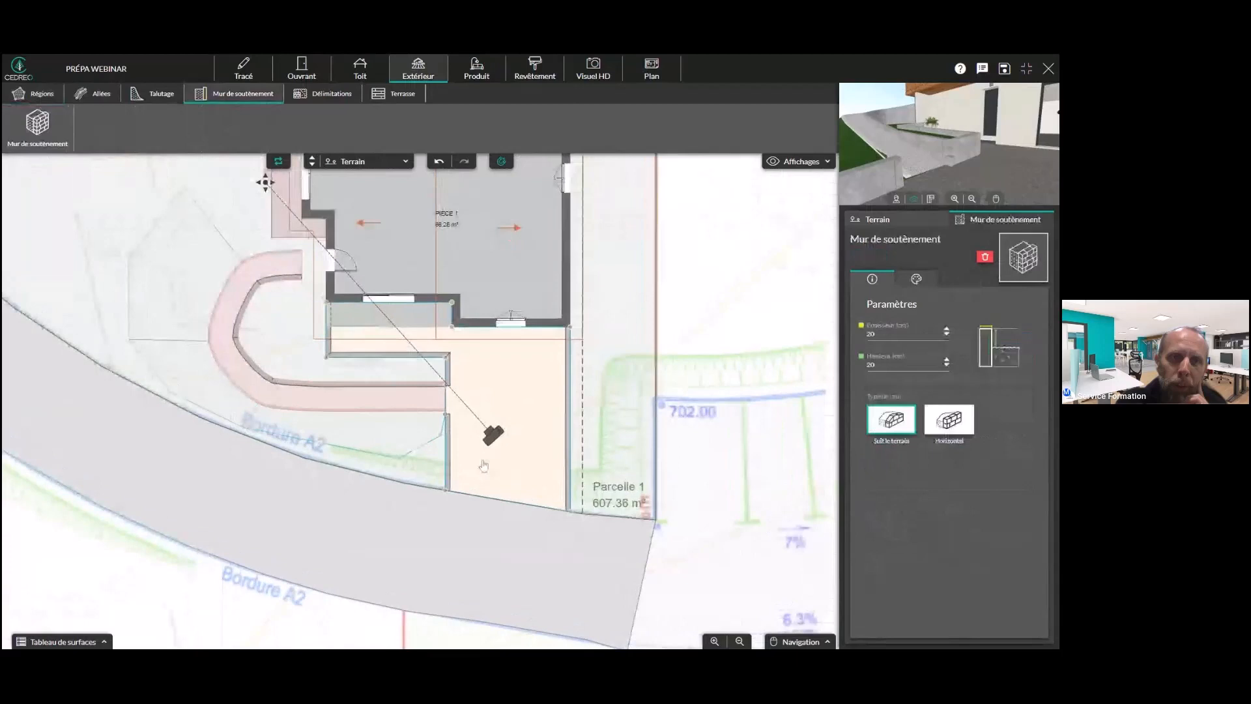
click(483, 465)
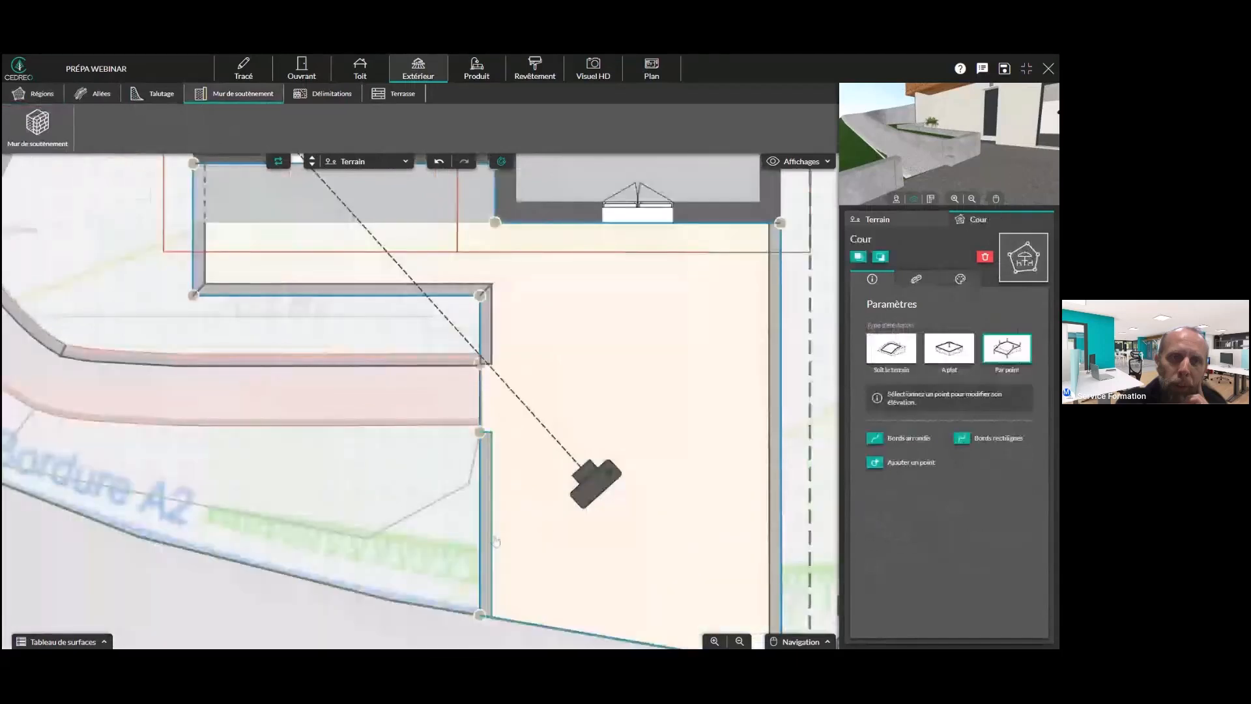
click(493, 456)
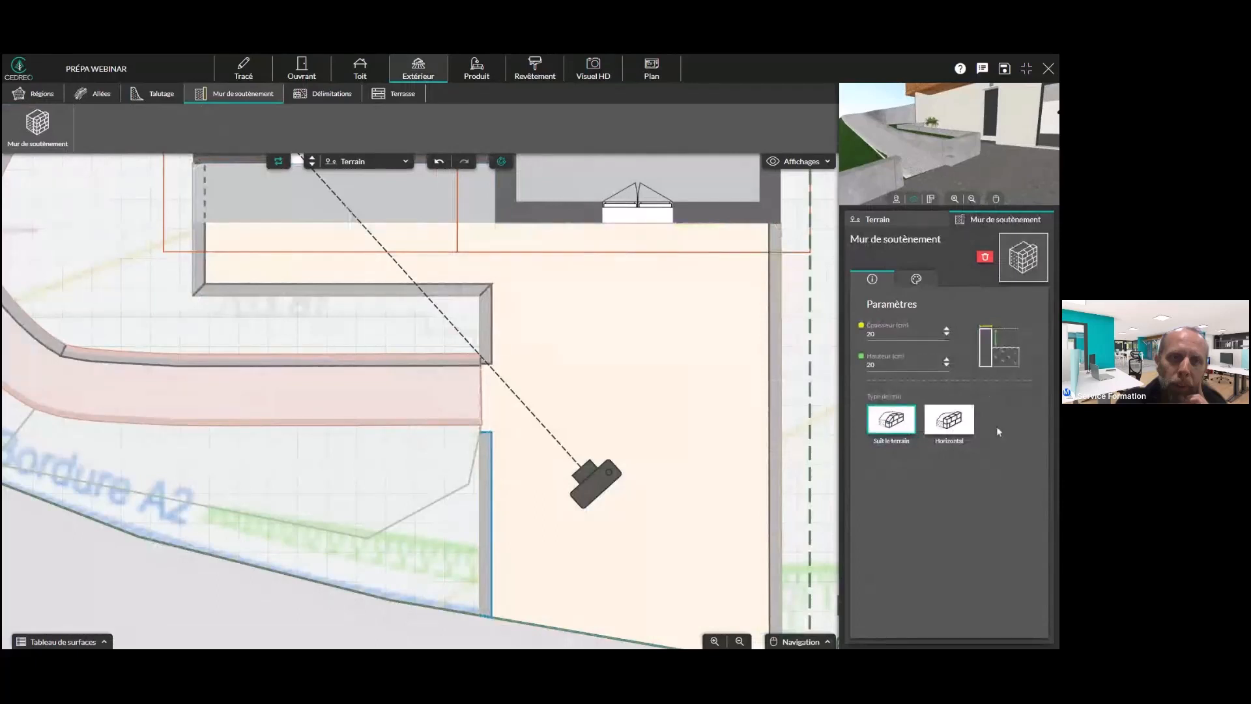
click(951, 427)
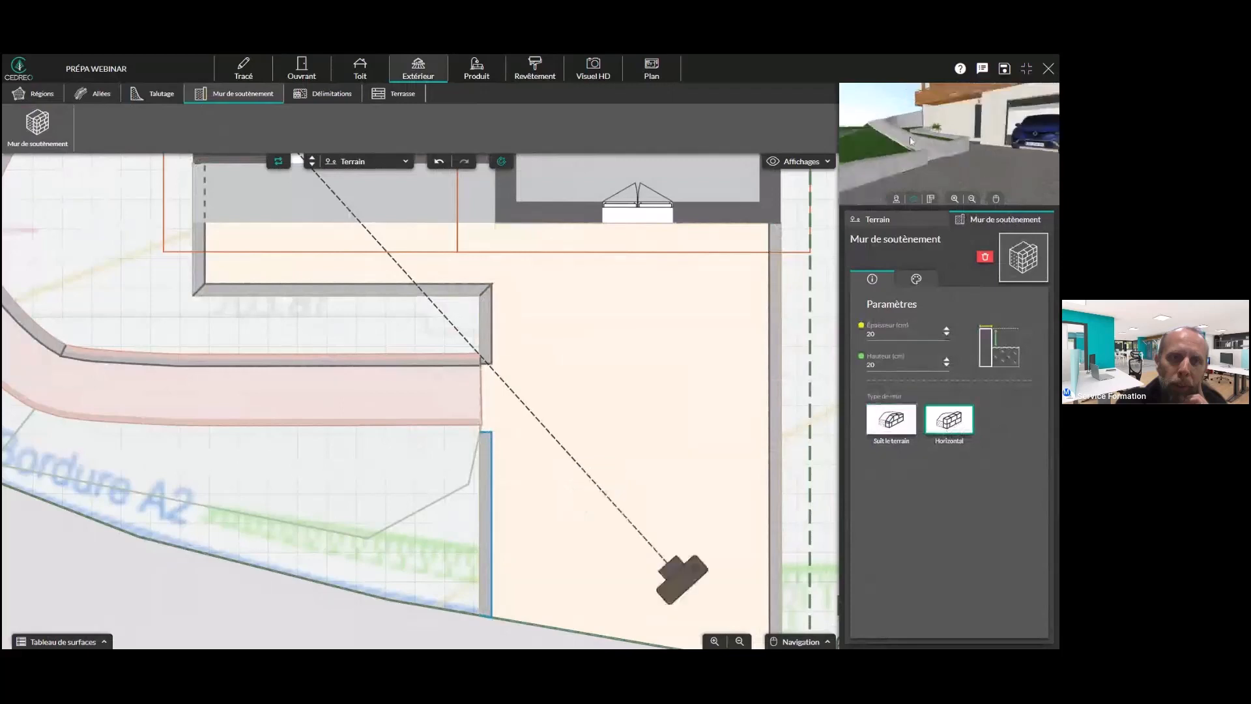
mouse_move(910, 140)
mouse_down()
mouse_move(945, 149)
mouse_move(900, 170)
mouse_up()
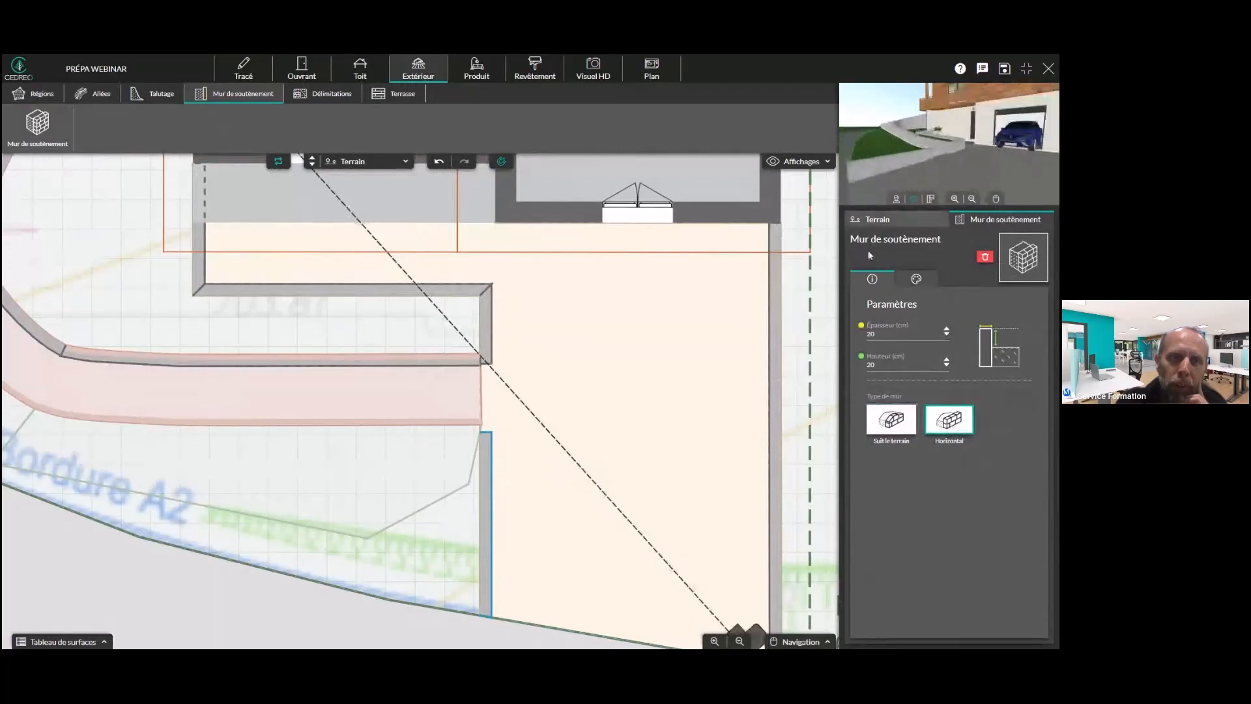
click(891, 419)
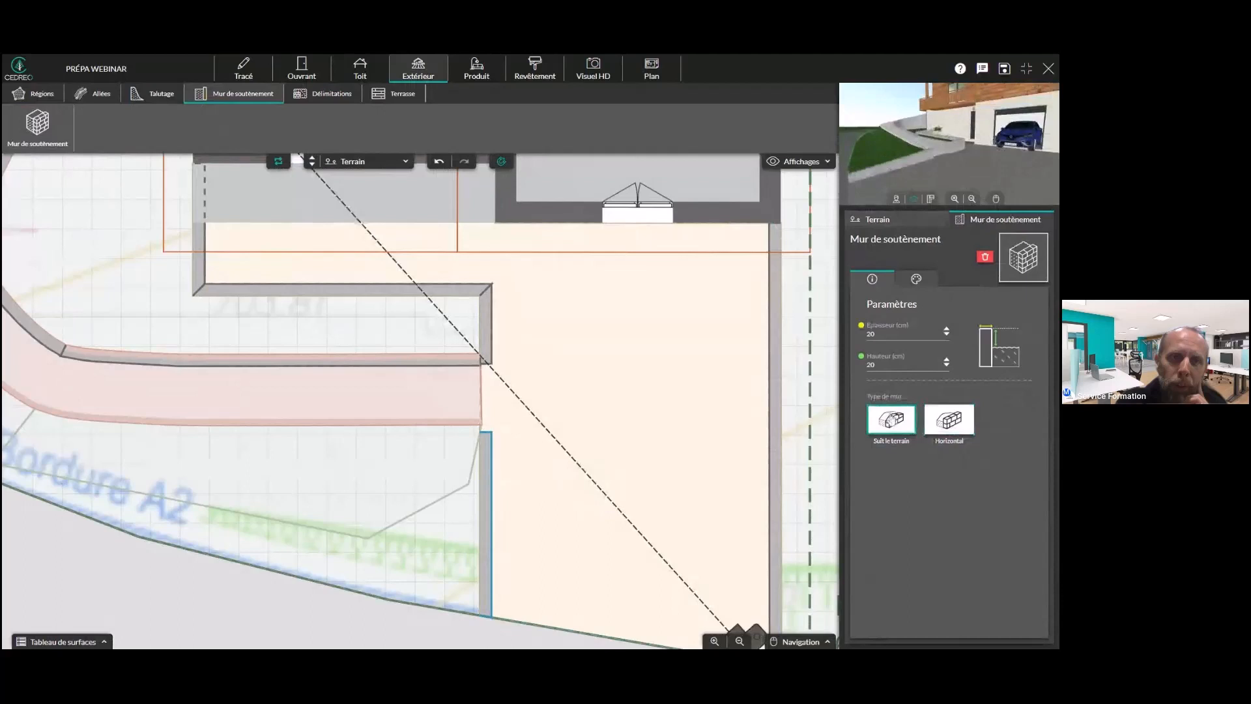
click(948, 419)
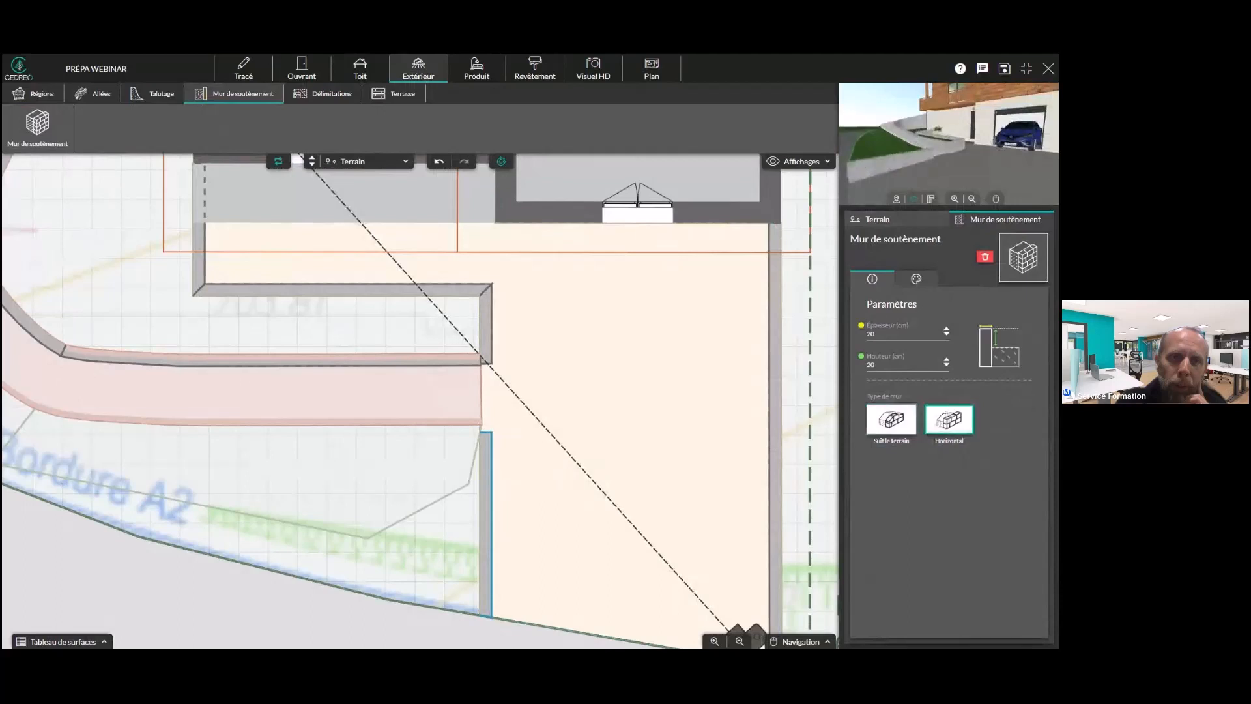
Set the selected retaining wall's height to 45 cm and thickness to 25 cm, and make it follow the terrain
click(947, 361)
click(946, 359)
click(946, 359)
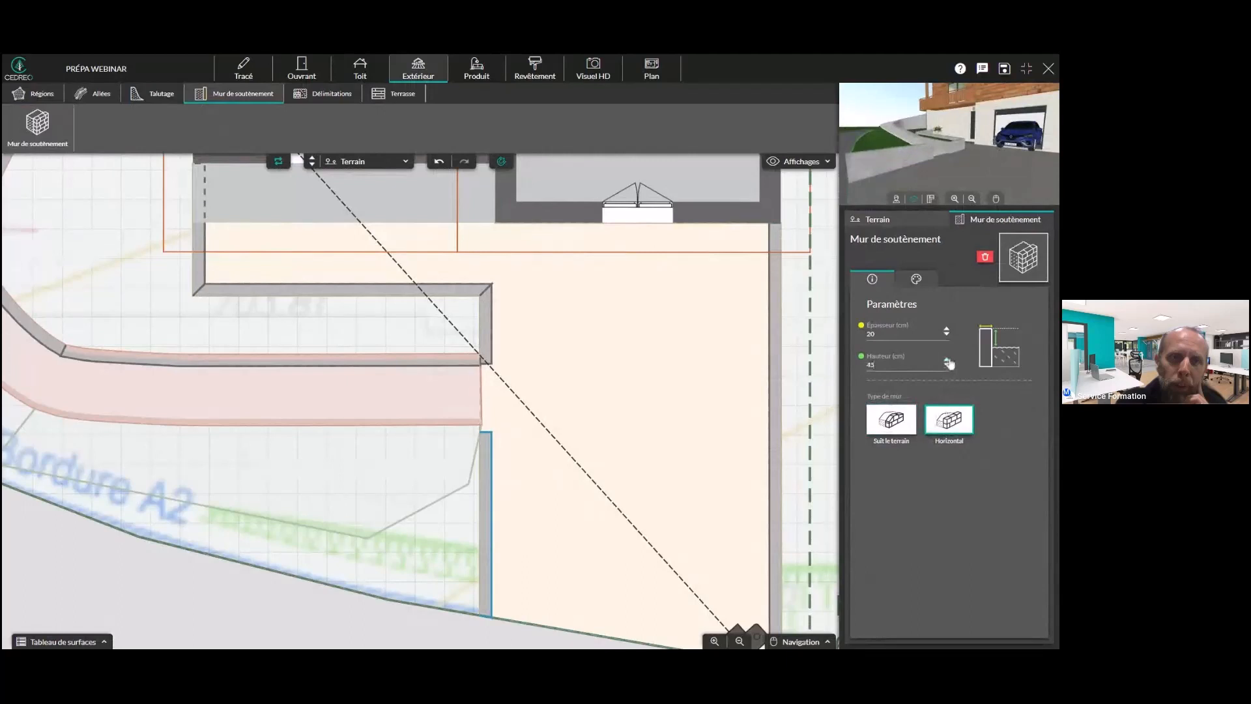
click(946, 329)
click(945, 328)
click(946, 328)
click(946, 329)
click(946, 329)
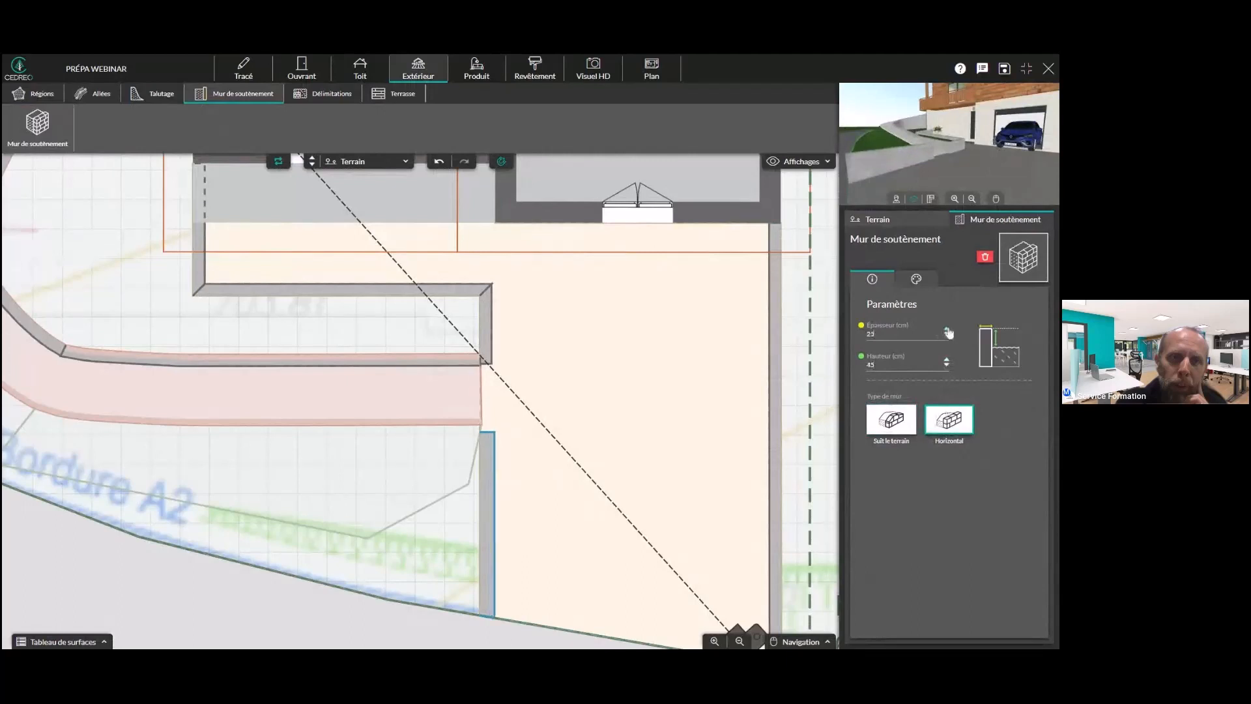
click(903, 422)
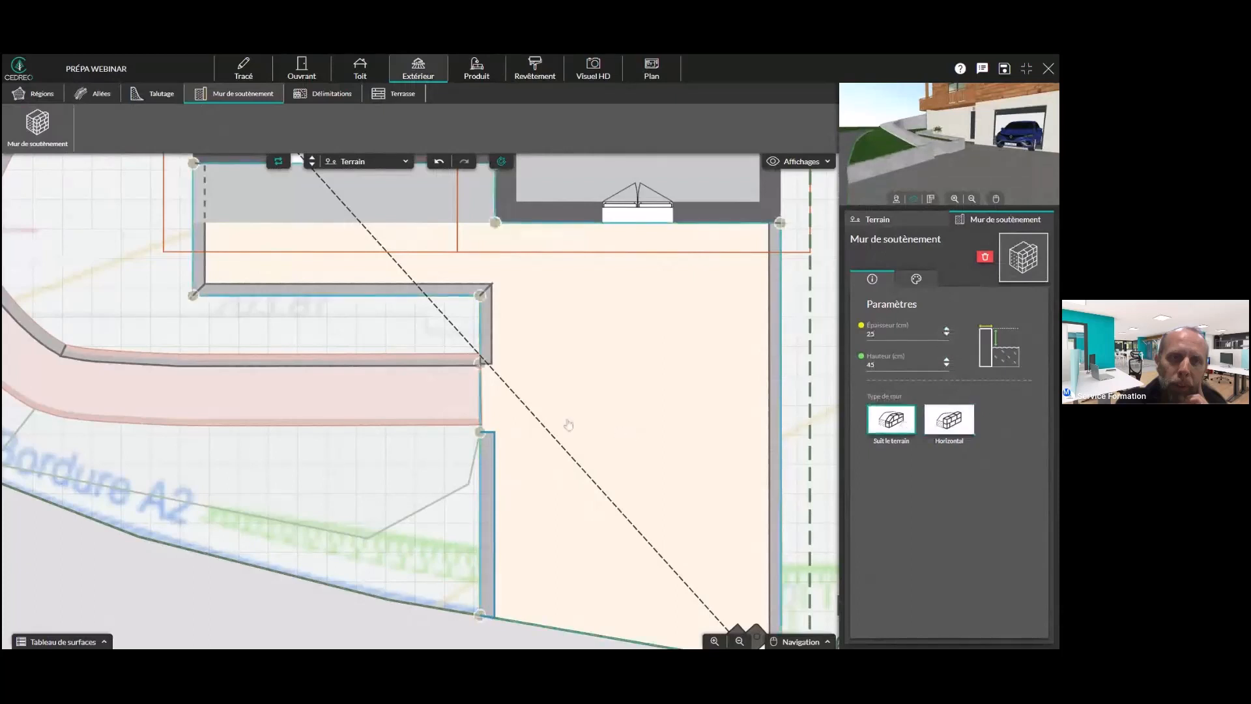
click(384, 378)
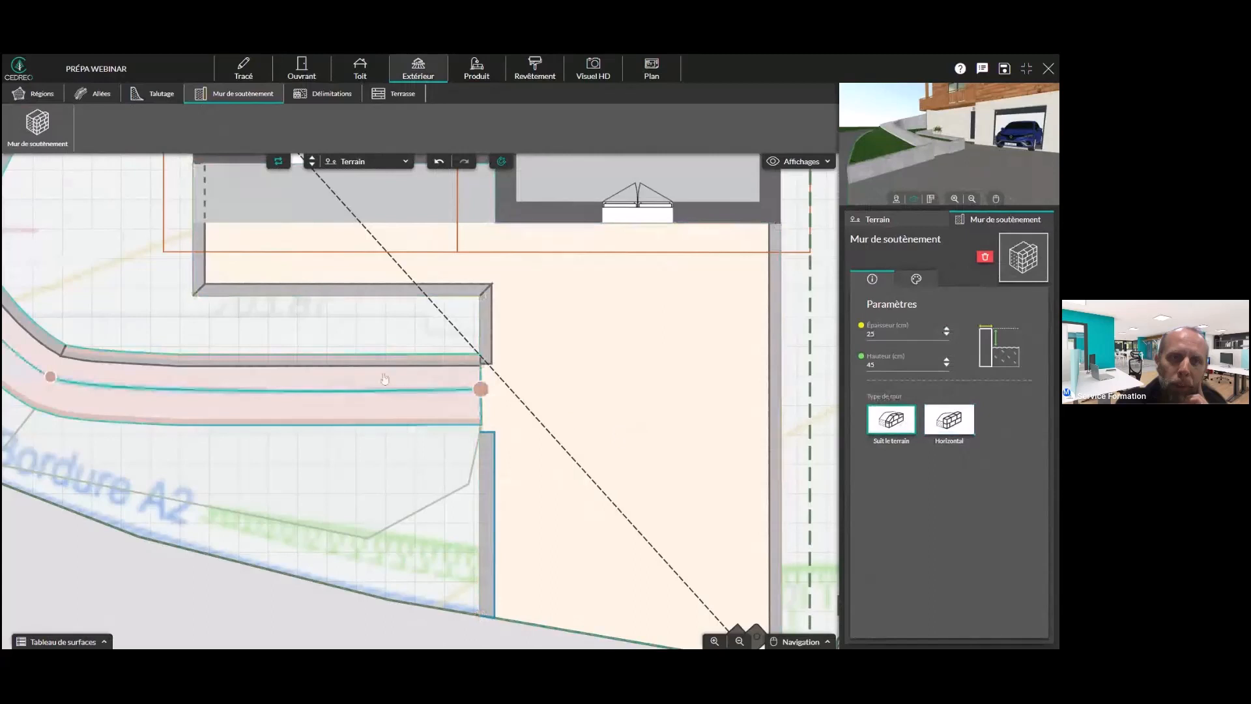
click(333, 244)
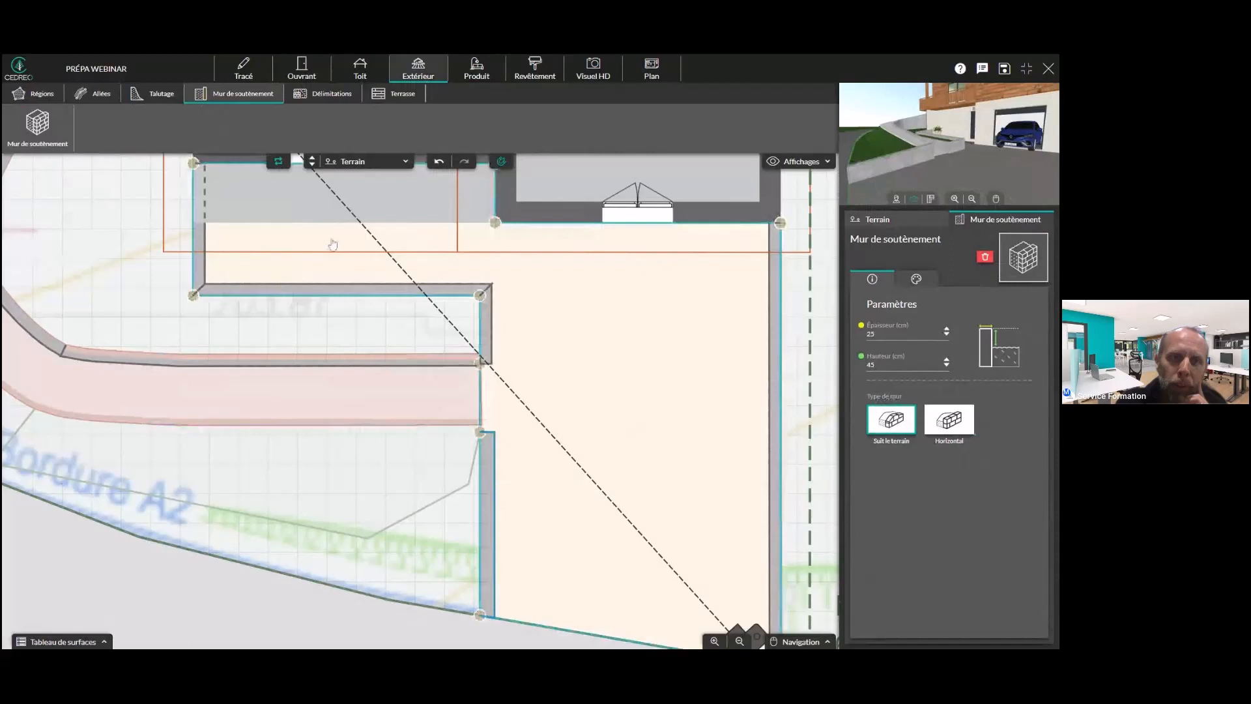
click(332, 244)
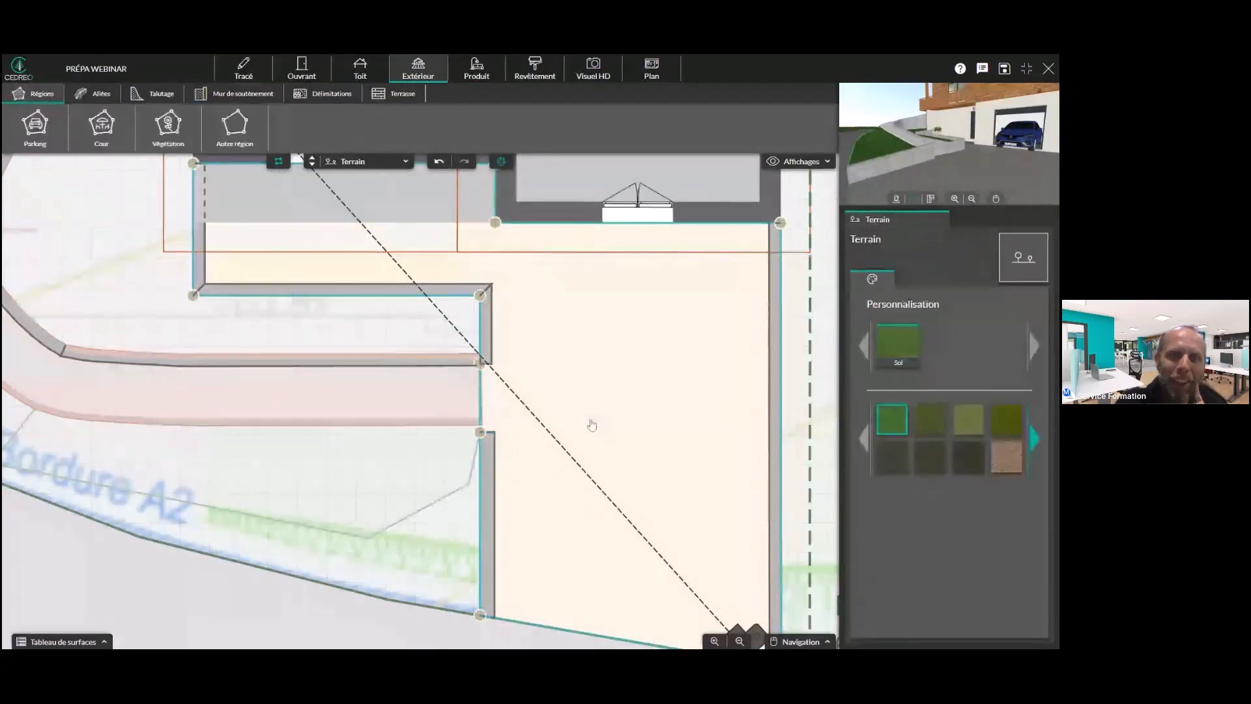
Draw a low wall (Muret) along the road boundary from the courtyard's southwest corner to the plot's west corner and check it in 3D
scroll(554, 410, down, 2)
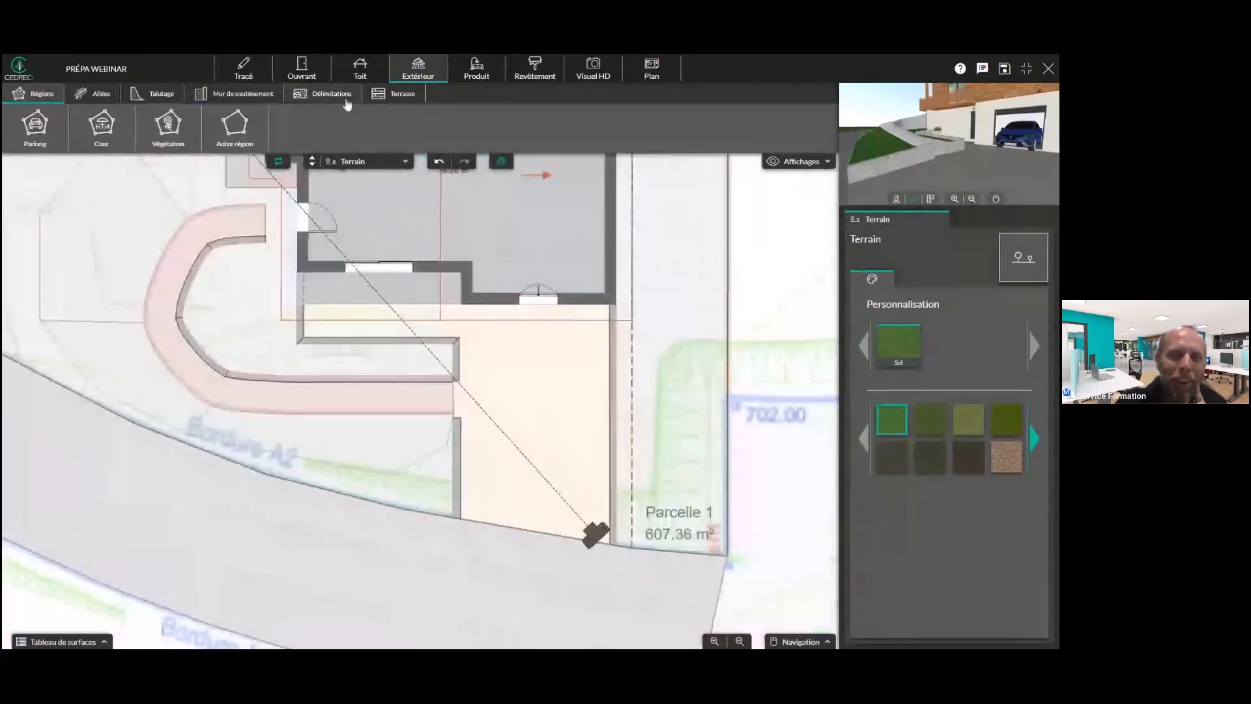
scroll(405, 338, down, 1)
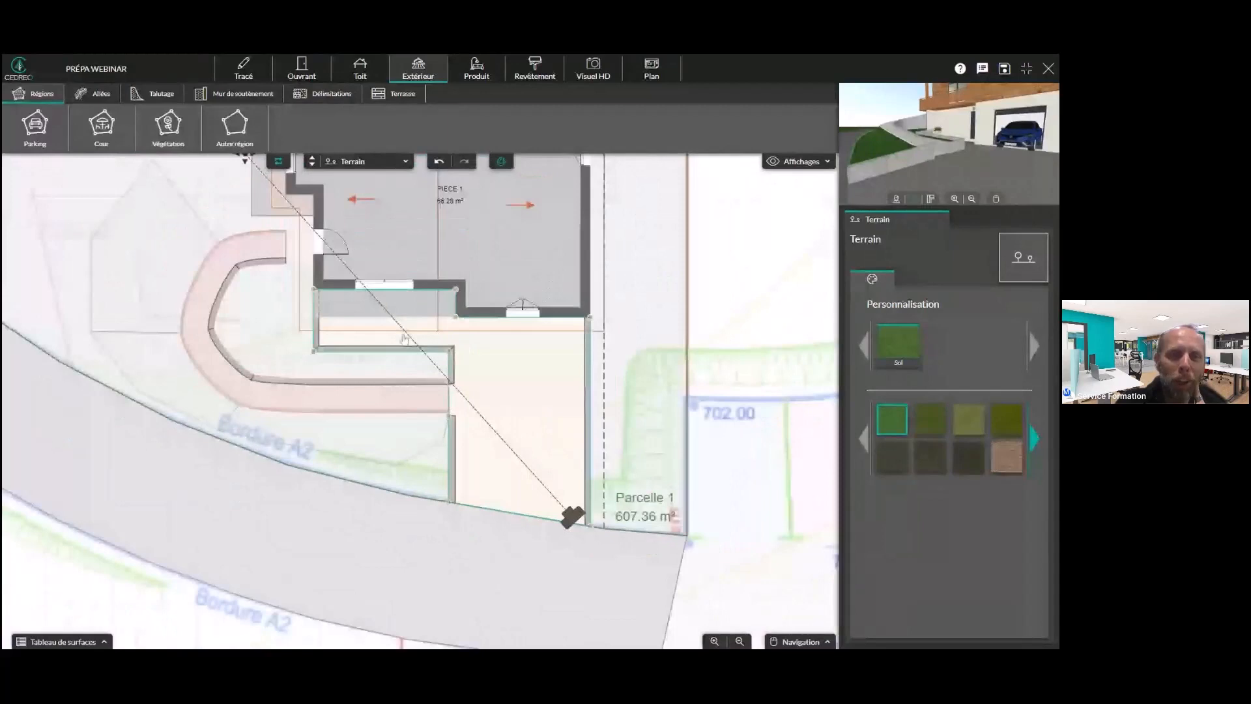
scroll(404, 338, down, 1)
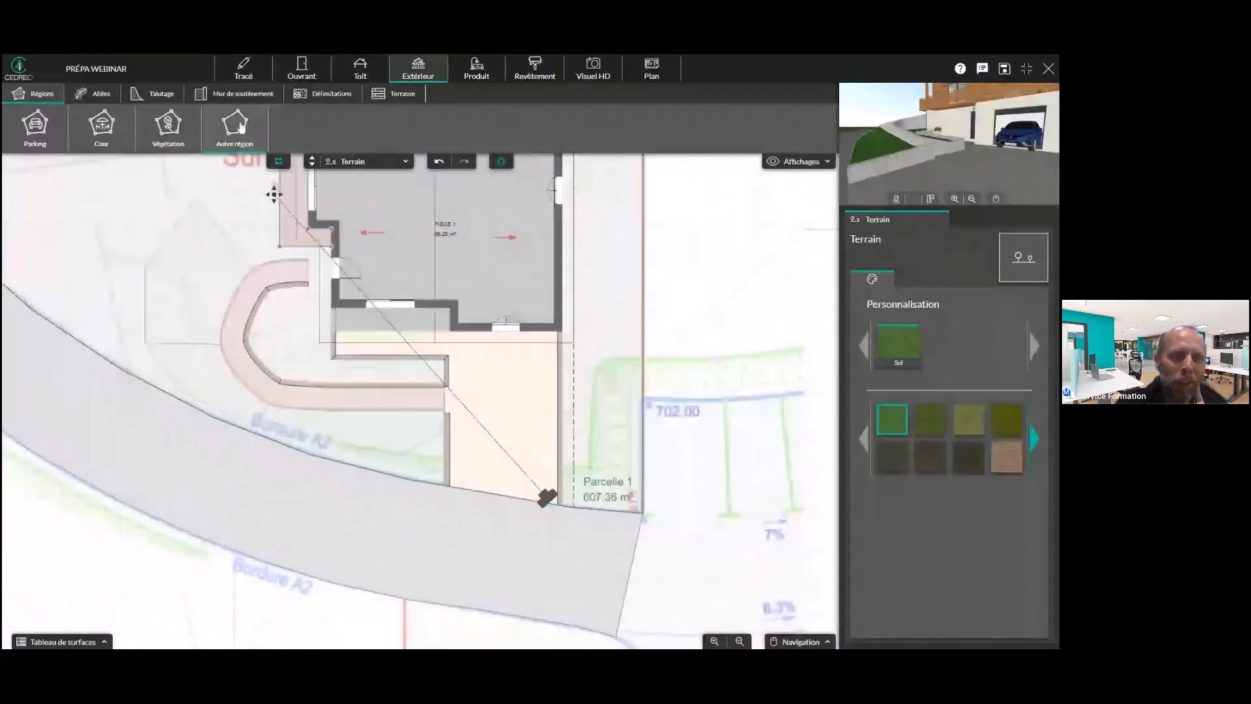
click(321, 95)
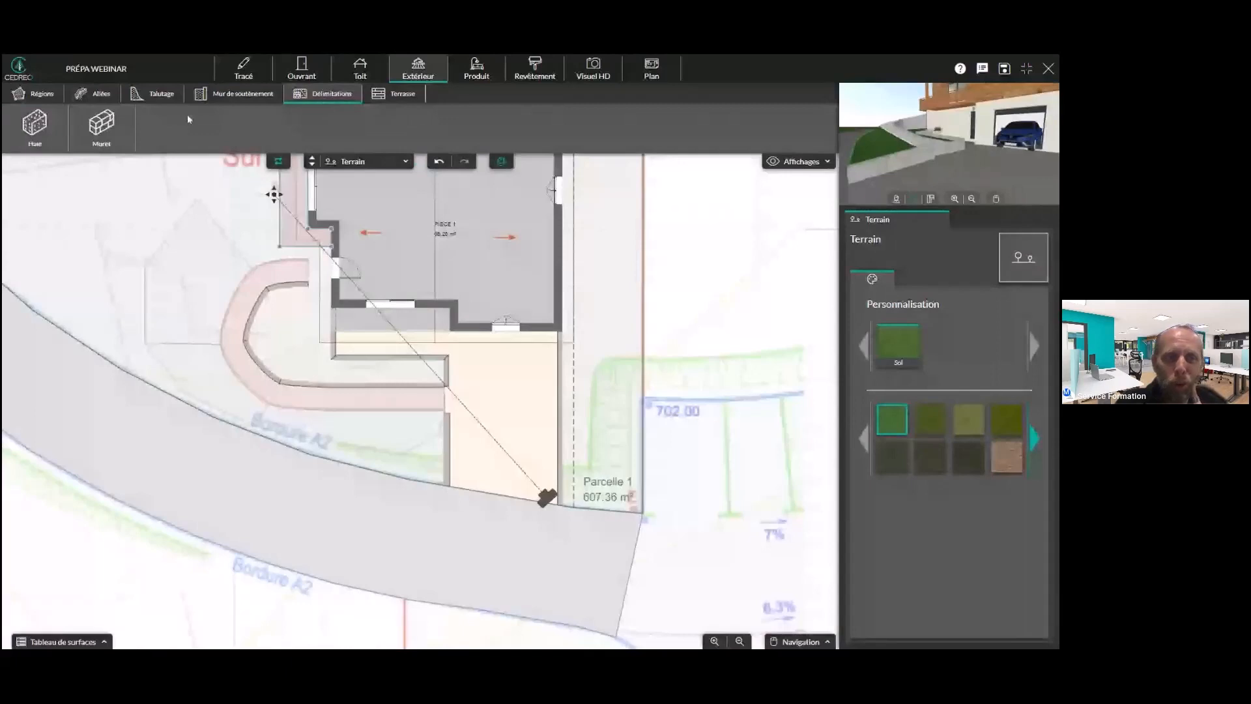
click(34, 125)
click(101, 125)
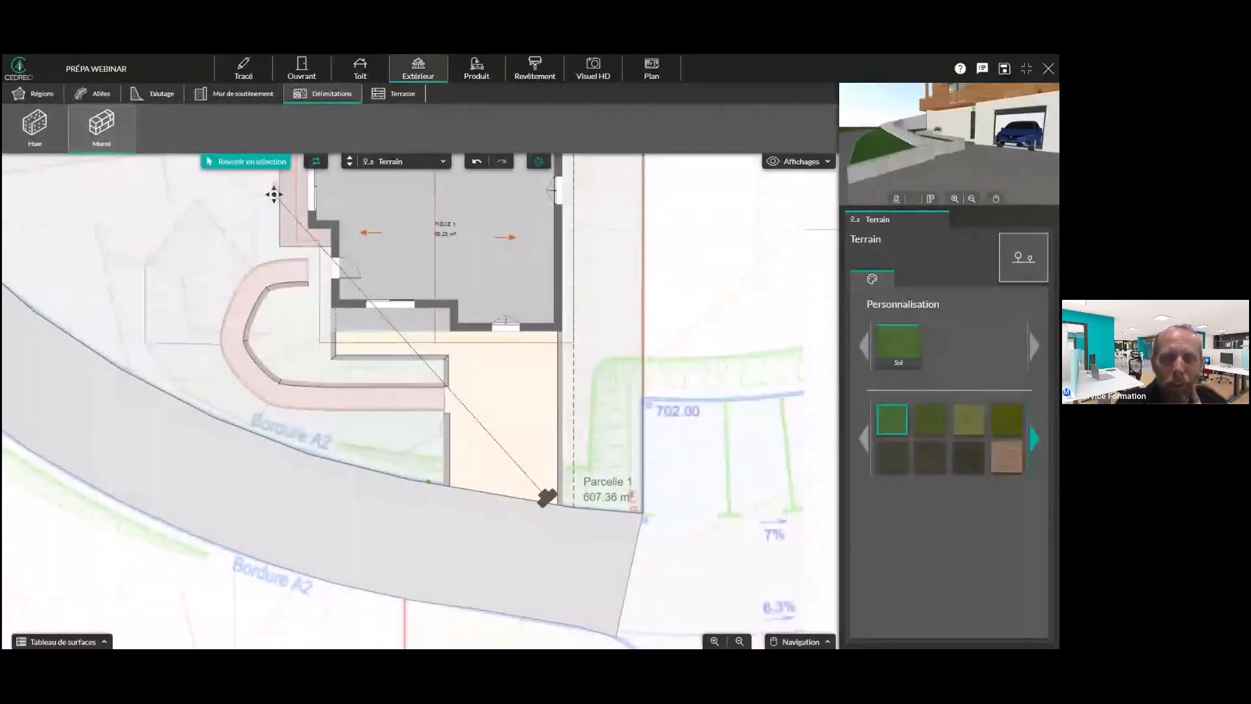
click(450, 486)
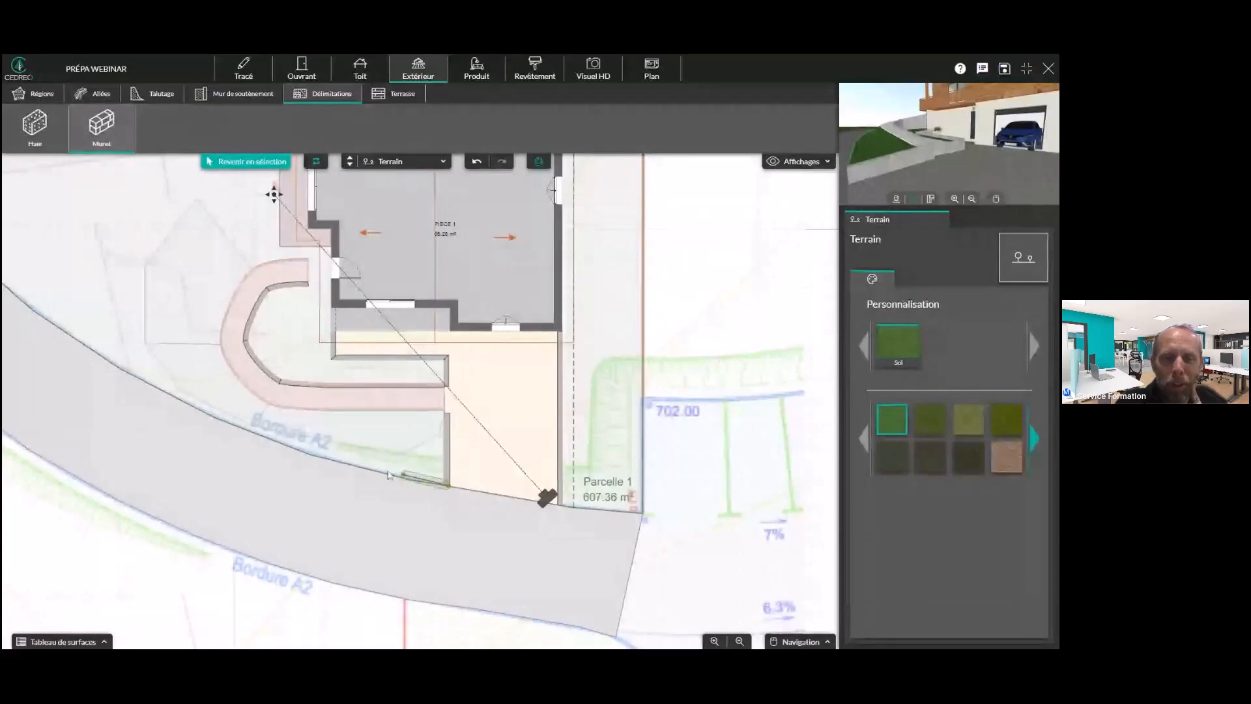
click(344, 463)
click(311, 456)
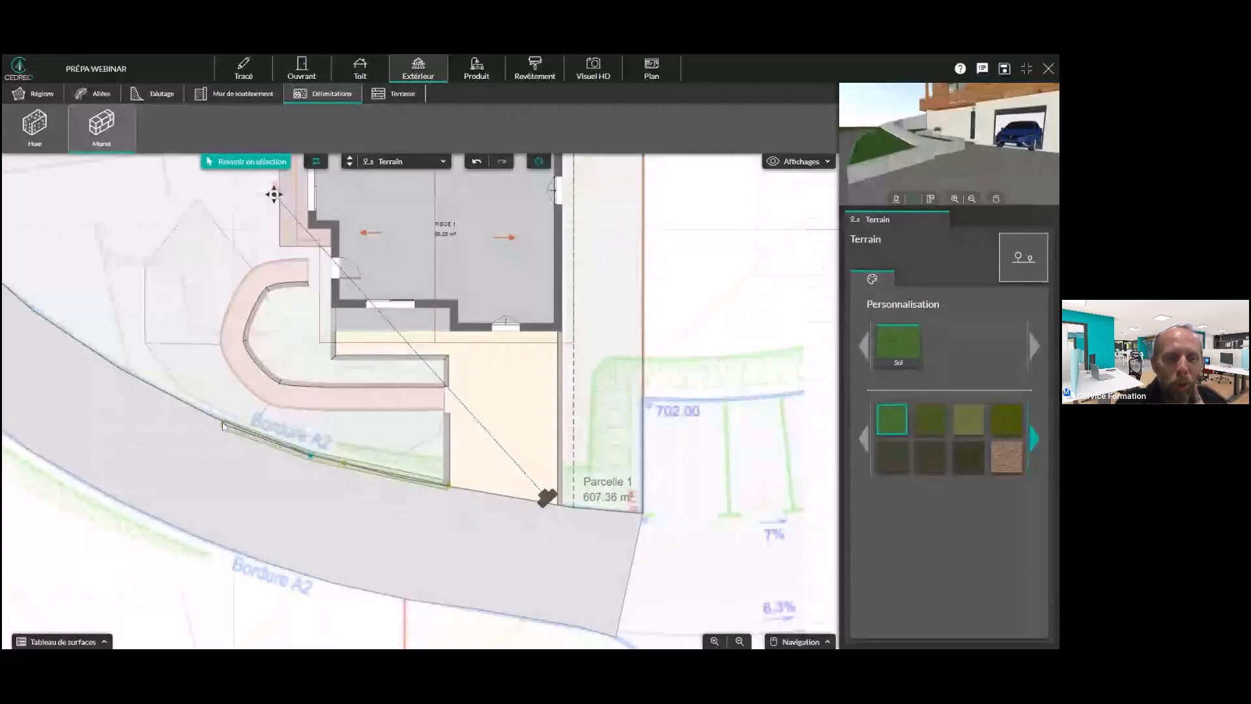
click(210, 415)
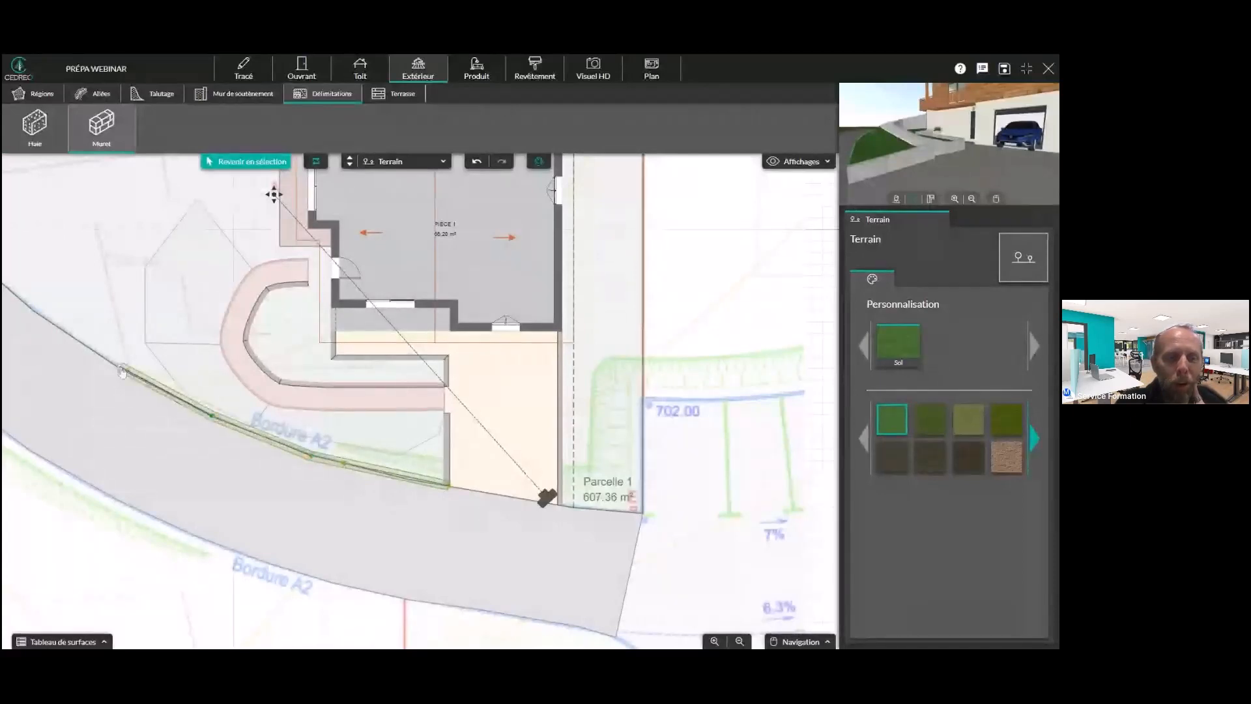
middle_drag(125, 373, 238, 458)
middle_drag(94, 374, 163, 410)
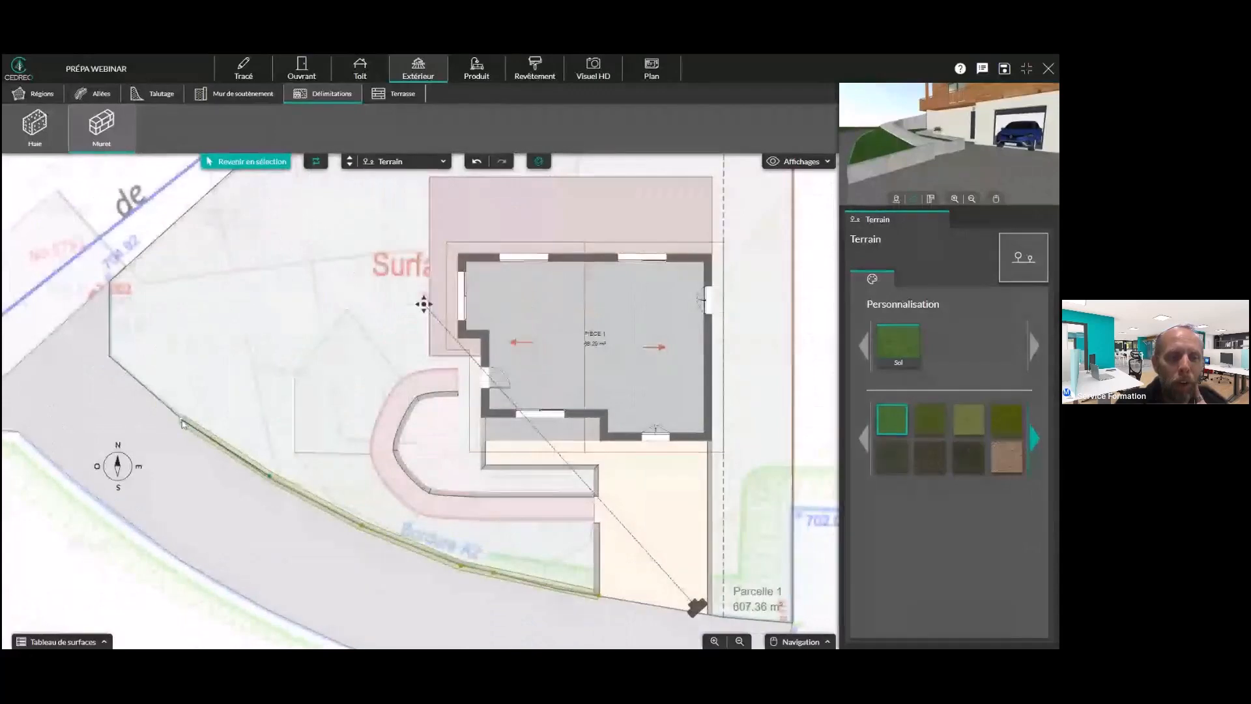
click(110, 285)
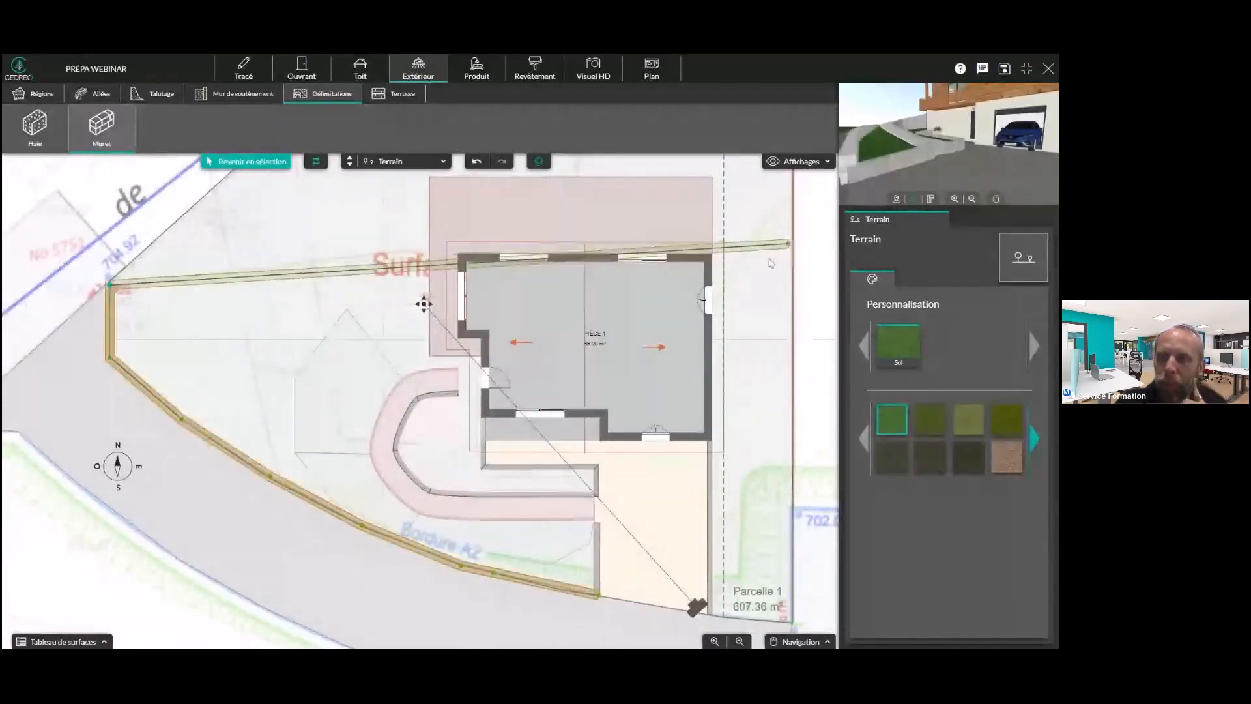
key(Escape)
mouse_move(876, 154)
mouse_down()
mouse_move(976, 170)
mouse_move(938, 163)
mouse_up()
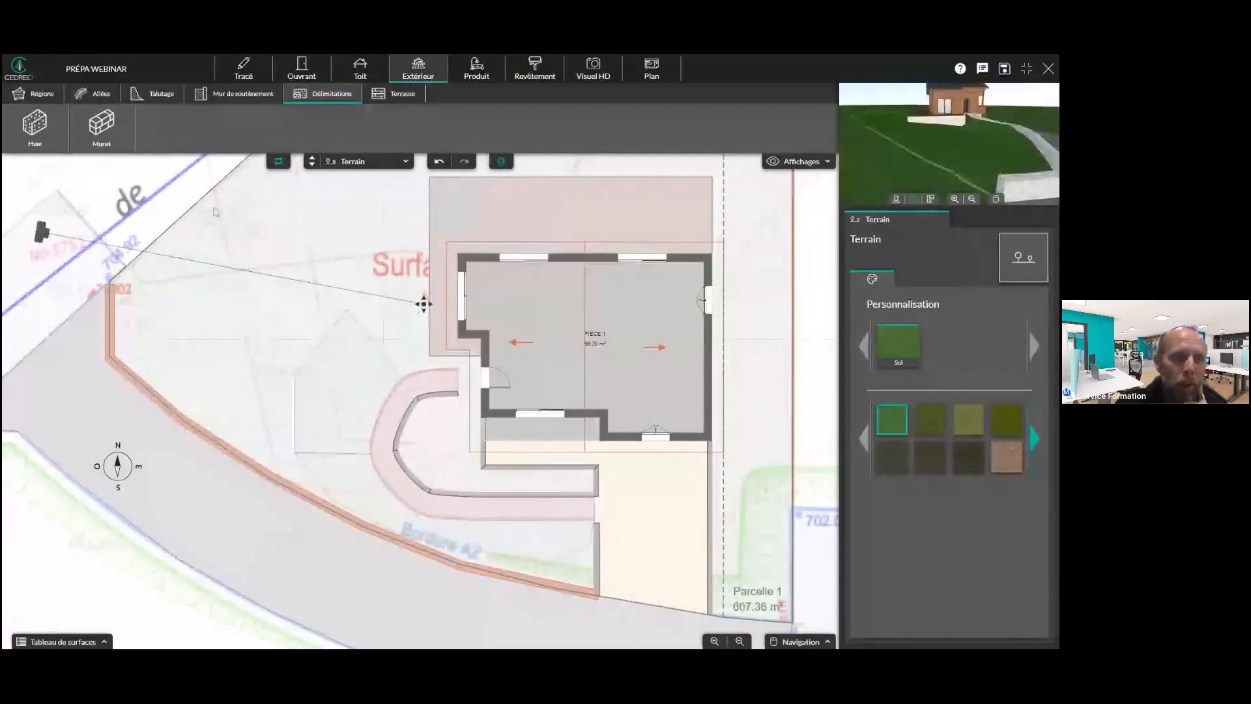
Draw a hedge (Haie) along the plot boundary from the west corner around the north side to the southeast corner
click(56, 138)
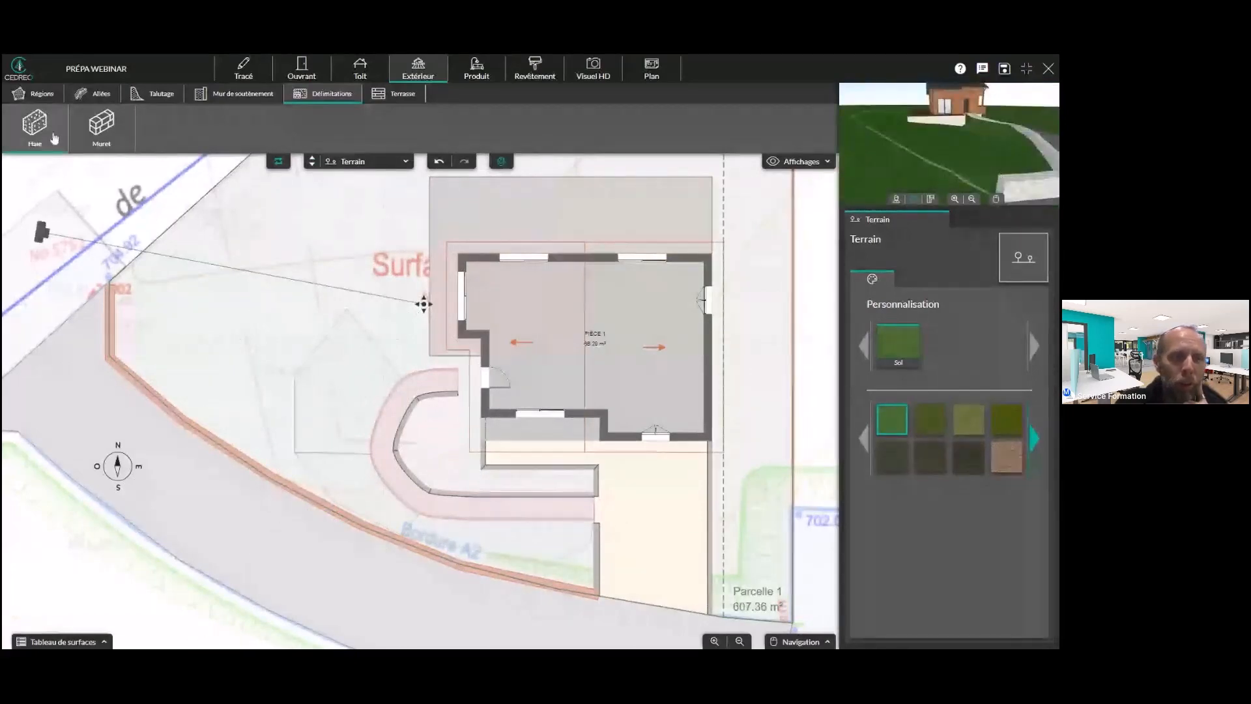
click(109, 287)
right_drag(241, 189, 144, 371)
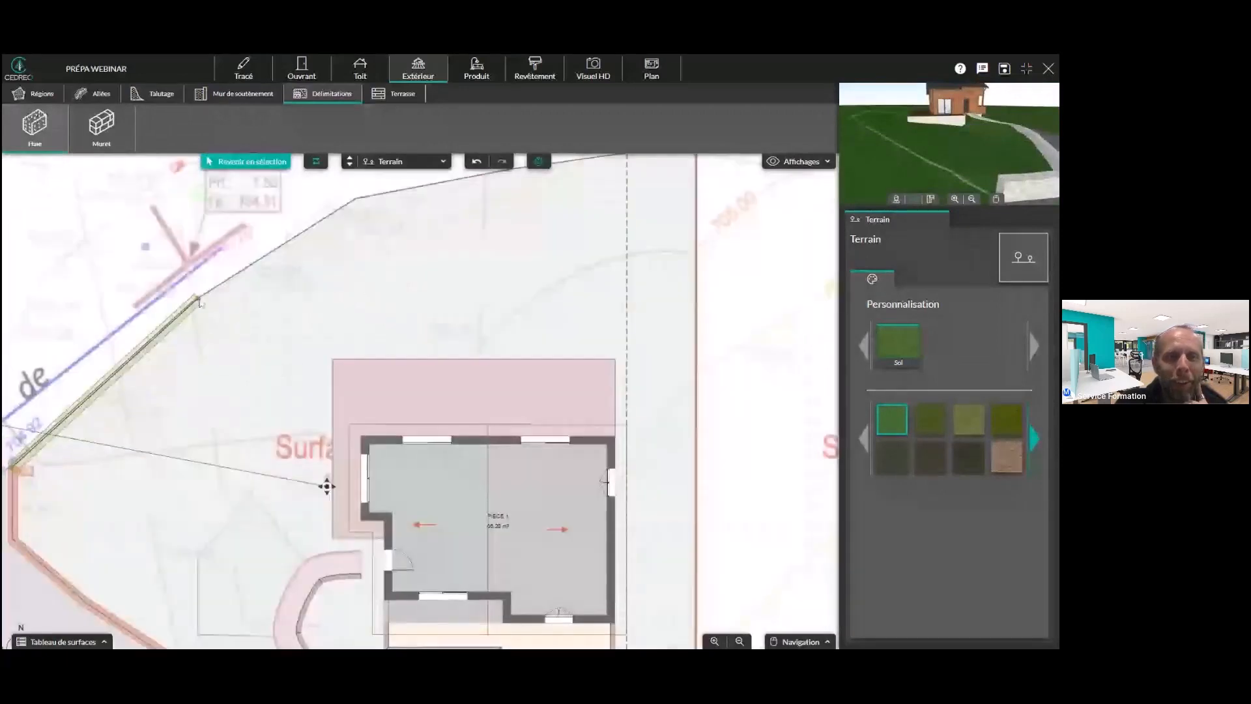
click(194, 301)
click(354, 199)
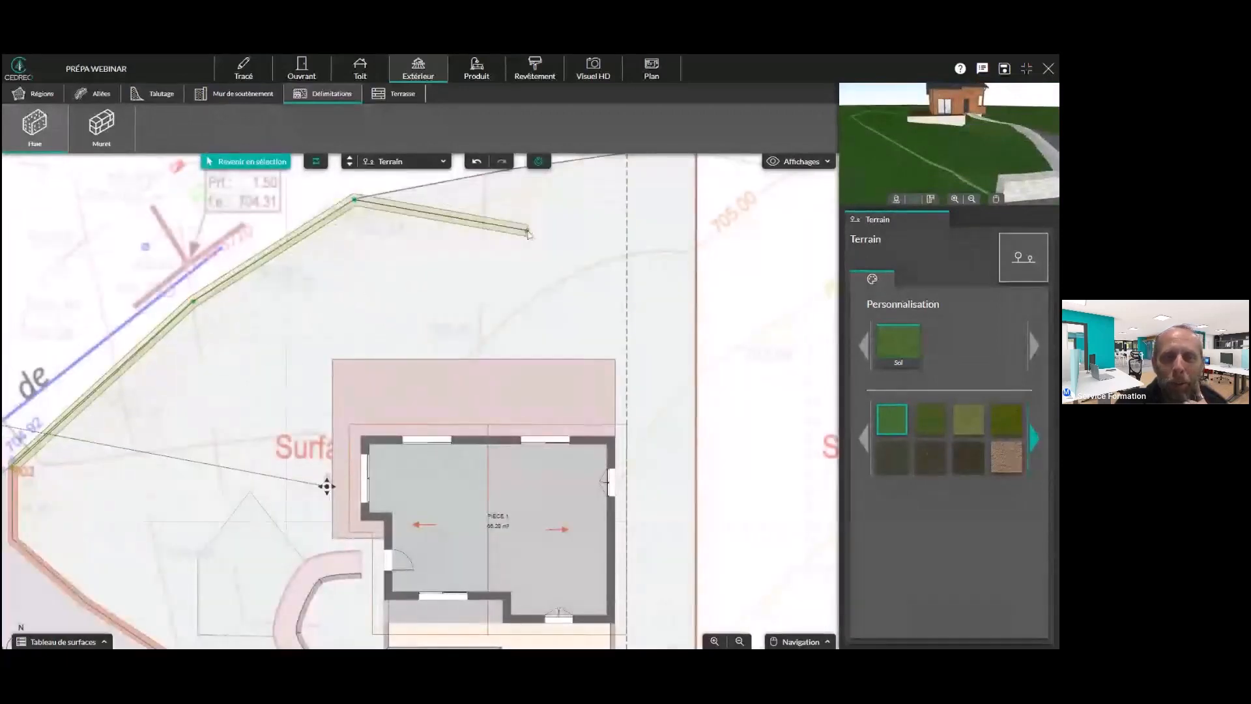
right_drag(528, 233, 427, 307)
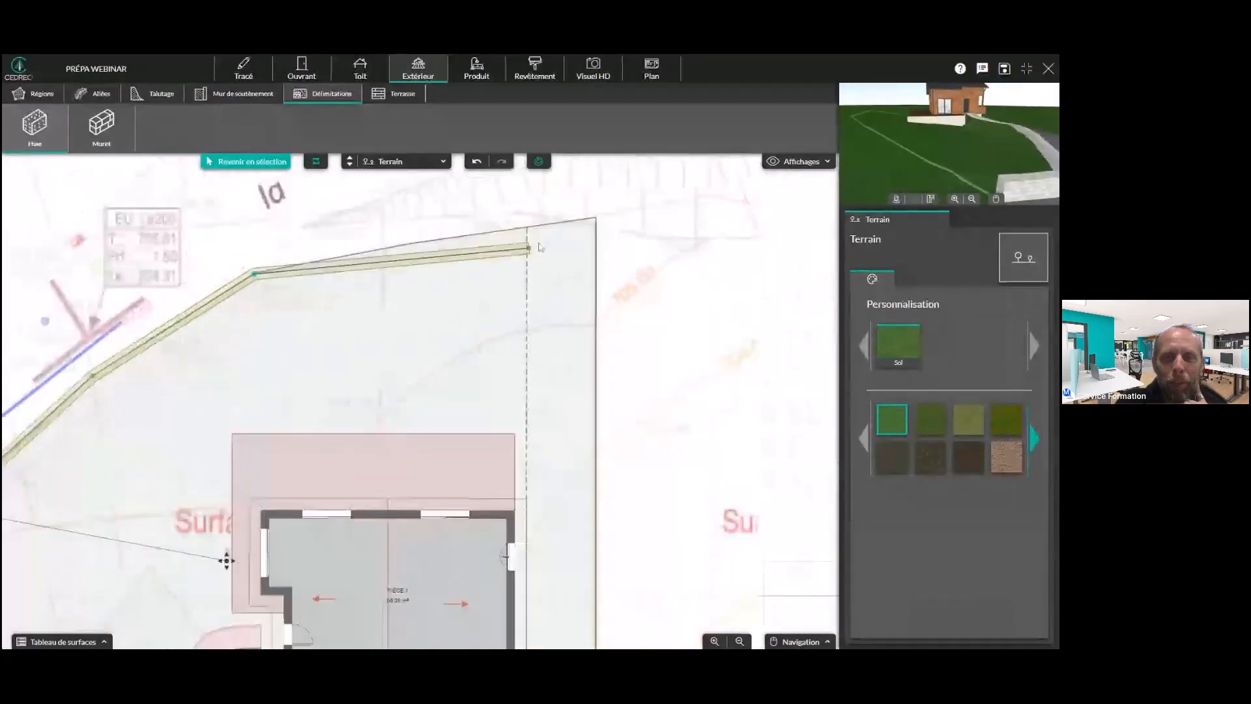
click(595, 221)
right_drag(629, 585, 610, 301)
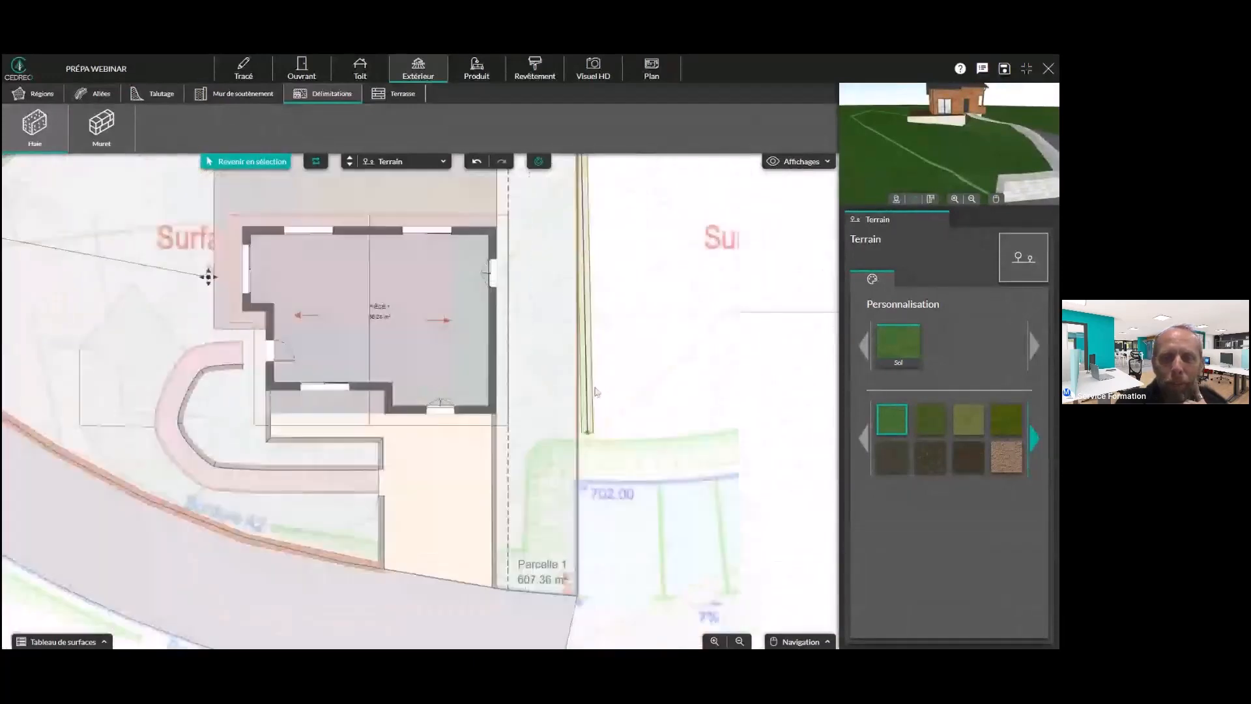
right_drag(595, 389, 599, 322)
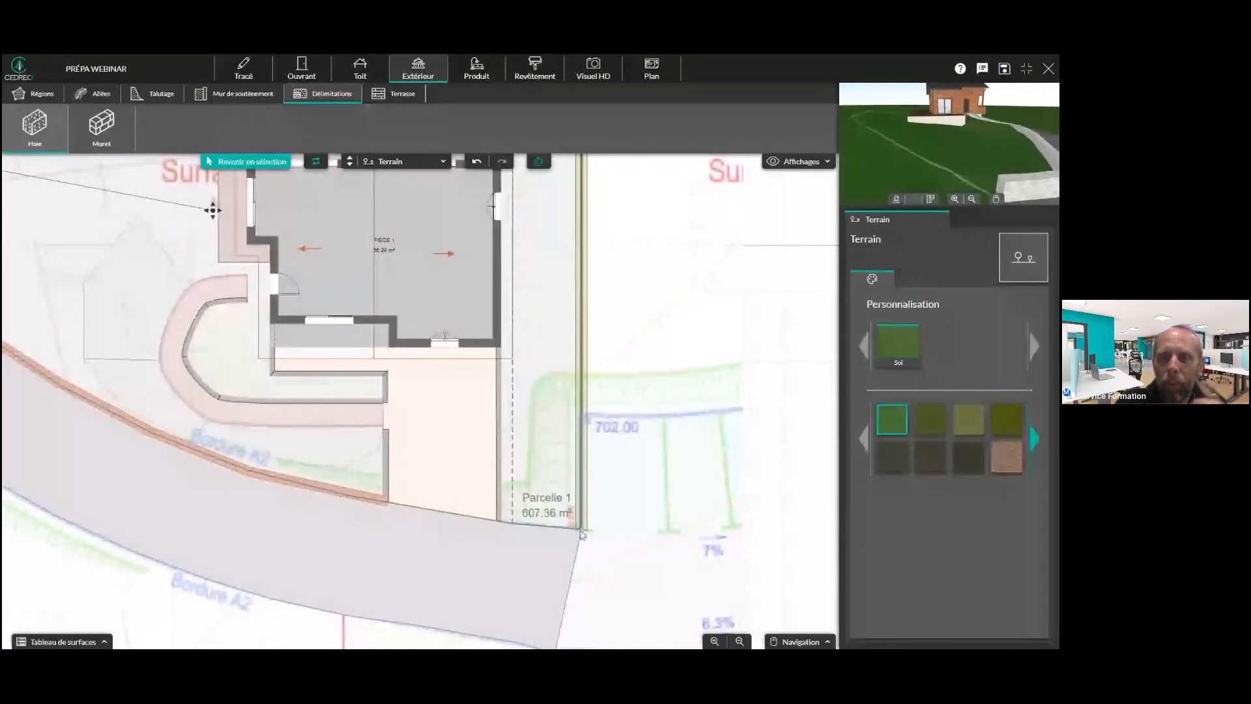
click(581, 530)
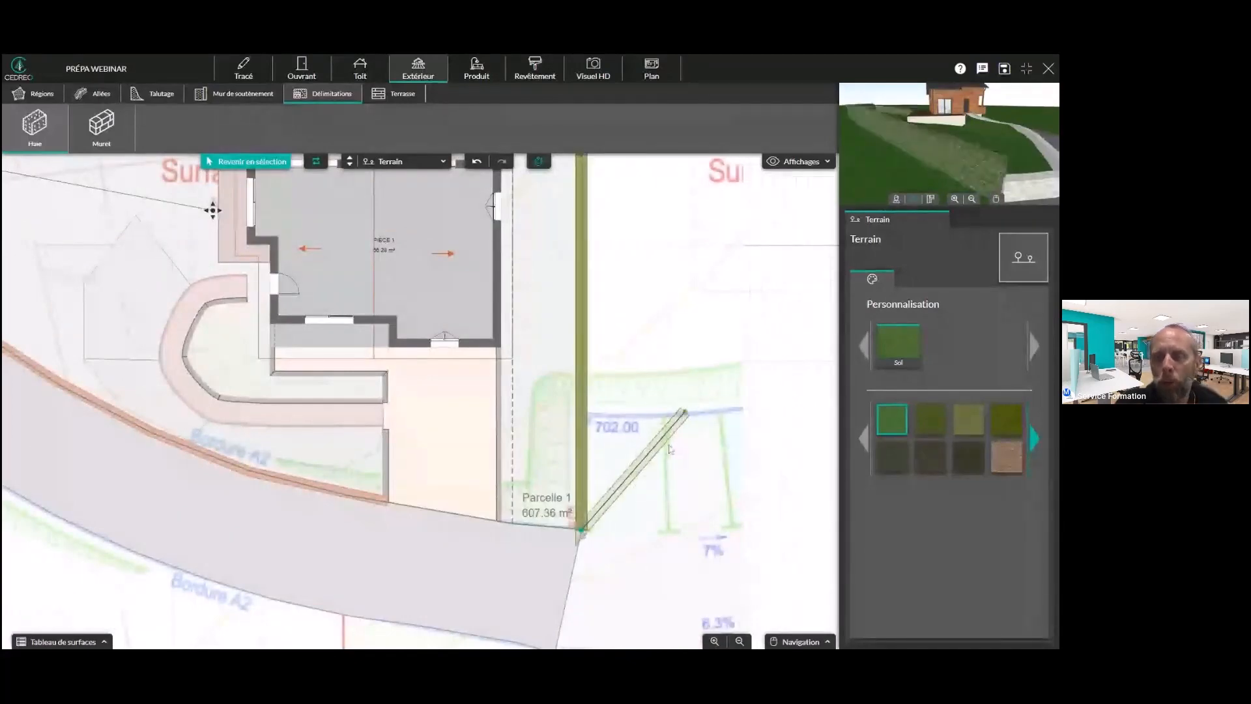
key(Escape)
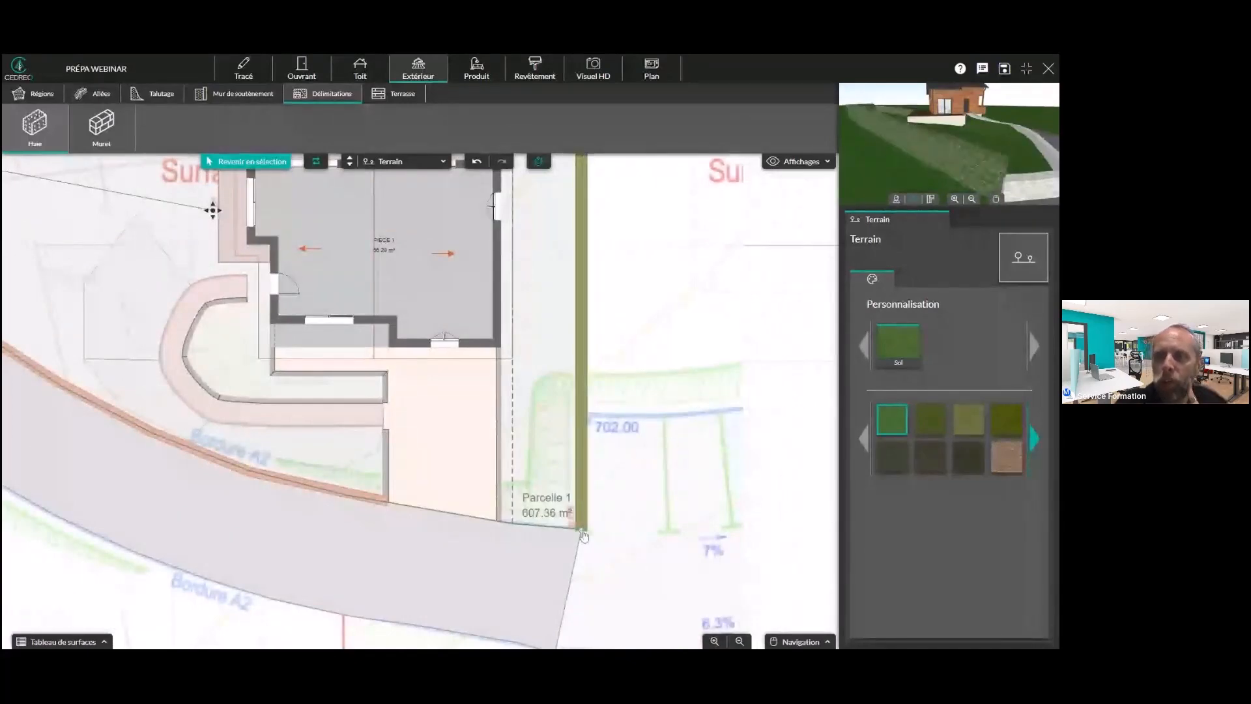
key(Escape)
Inspect the thickness, height and covering settings of the road-side low wall and the hedge, and check both in 3D
drag(1018, 178, 965, 157)
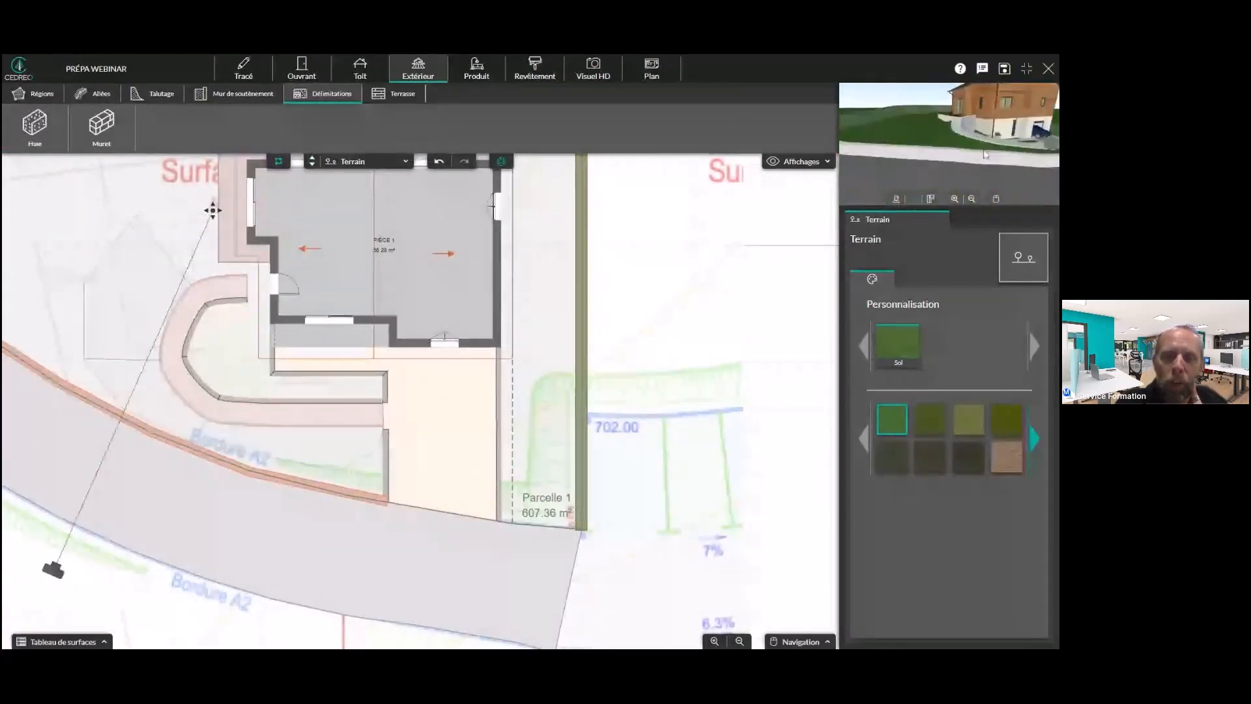
click(376, 501)
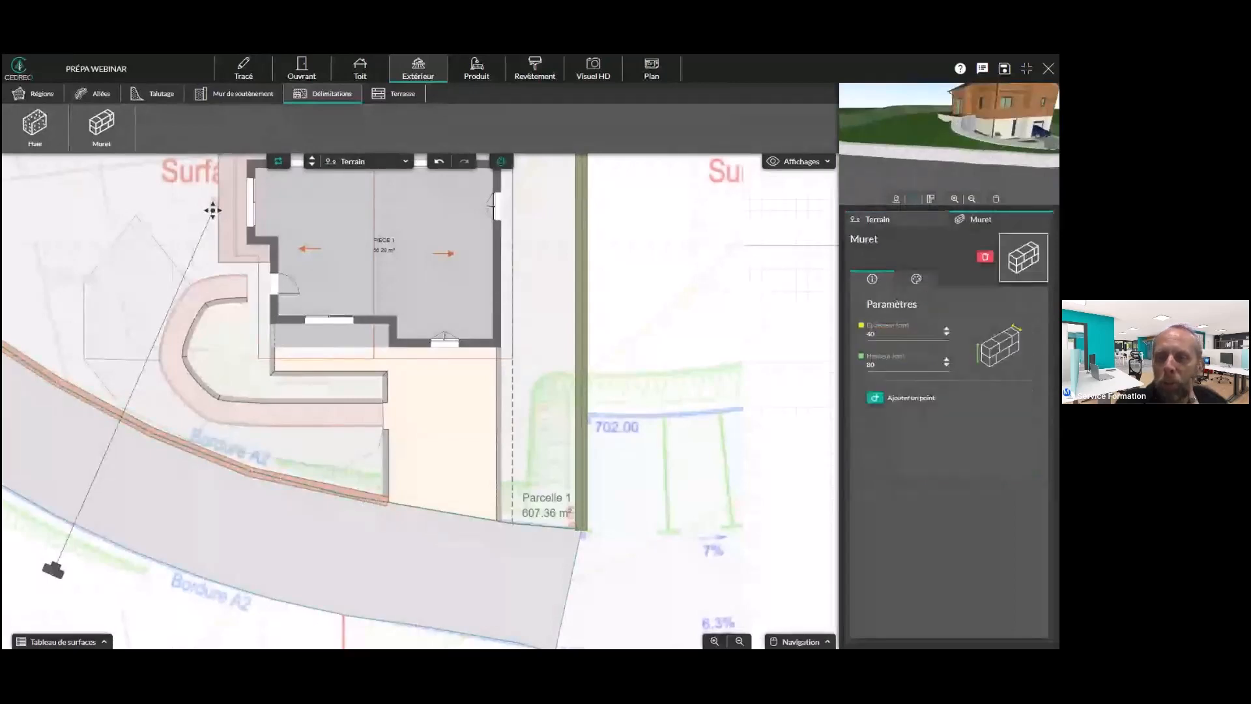
click(585, 472)
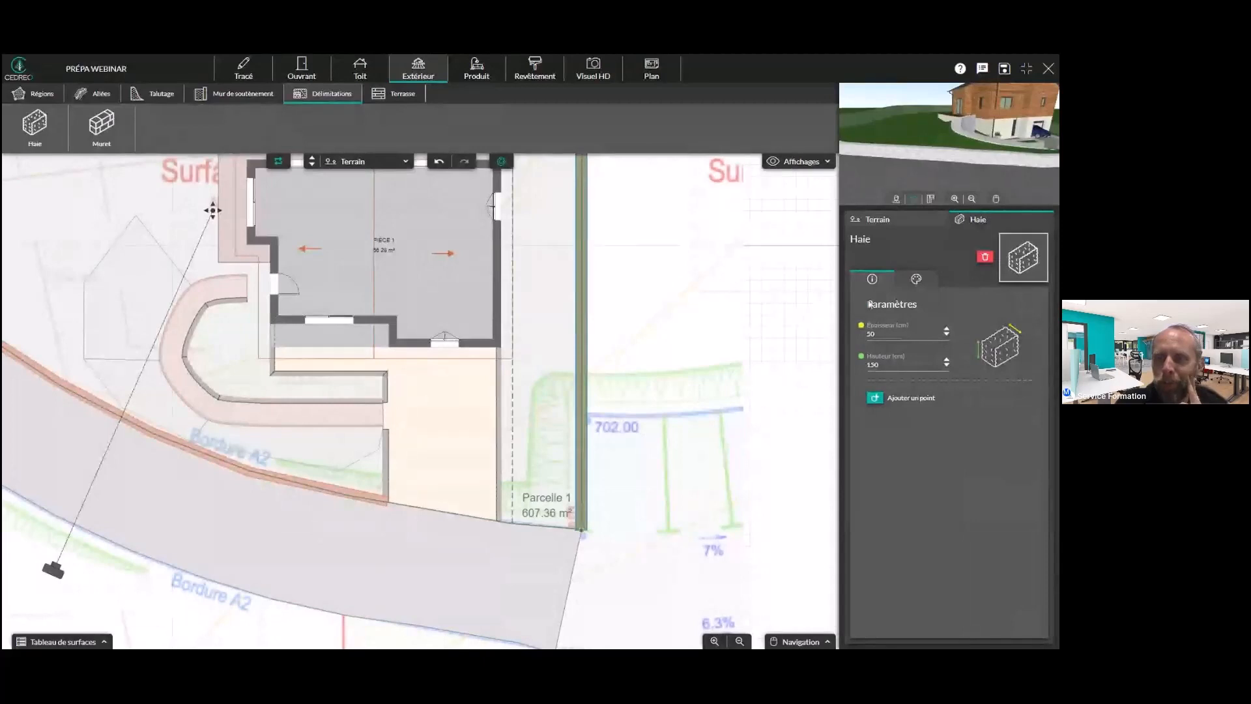
click(915, 278)
click(876, 281)
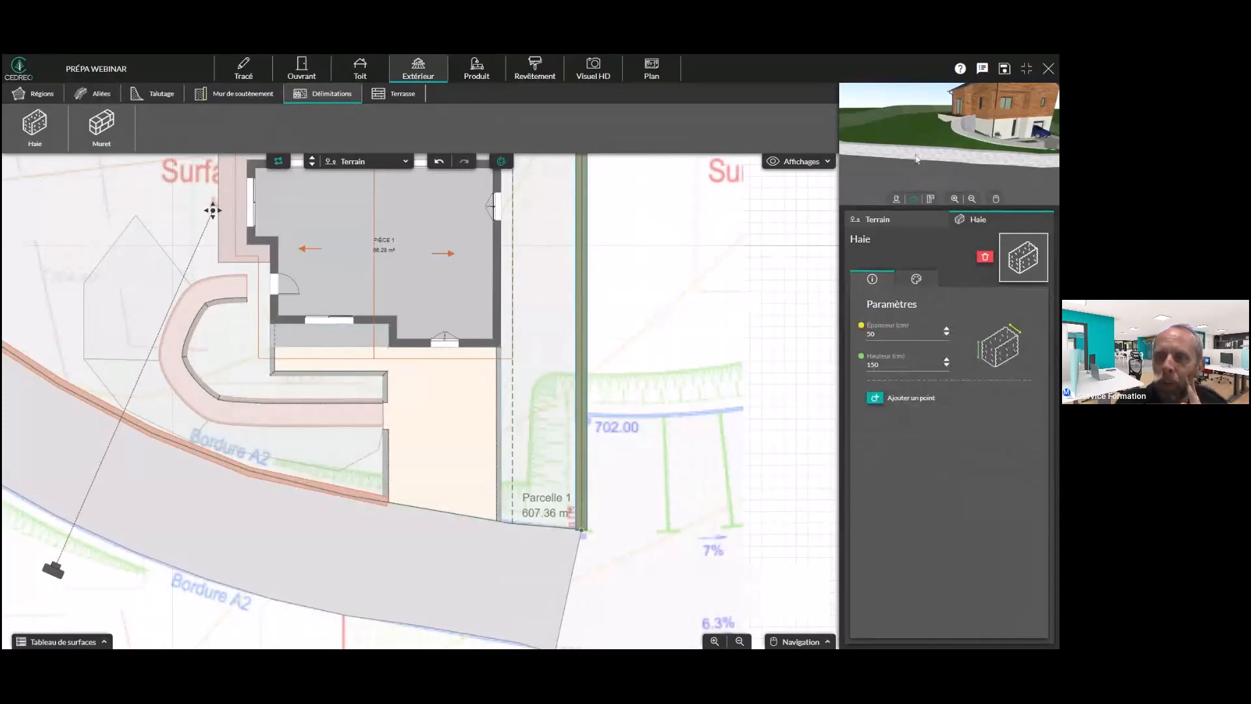
drag(897, 151, 1023, 123)
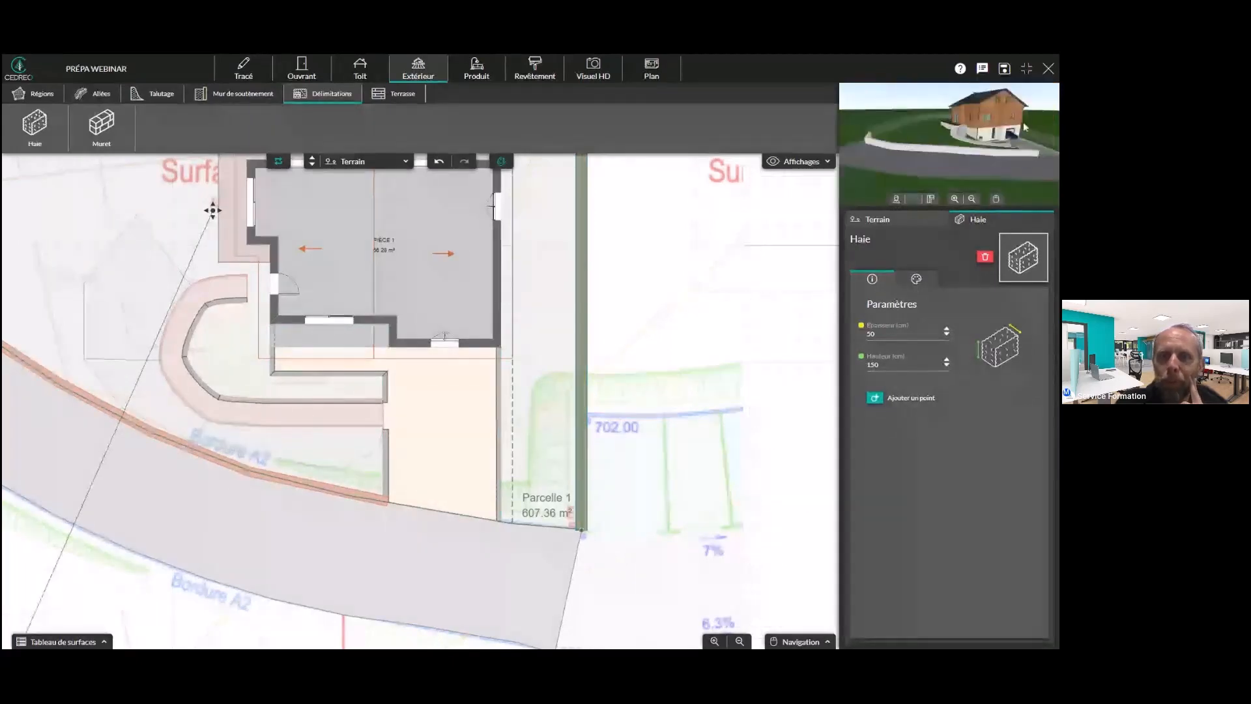
Examine the house, low wall and hedge in the large 3D covering (Revêtement) view from the road and southeast side
click(533, 72)
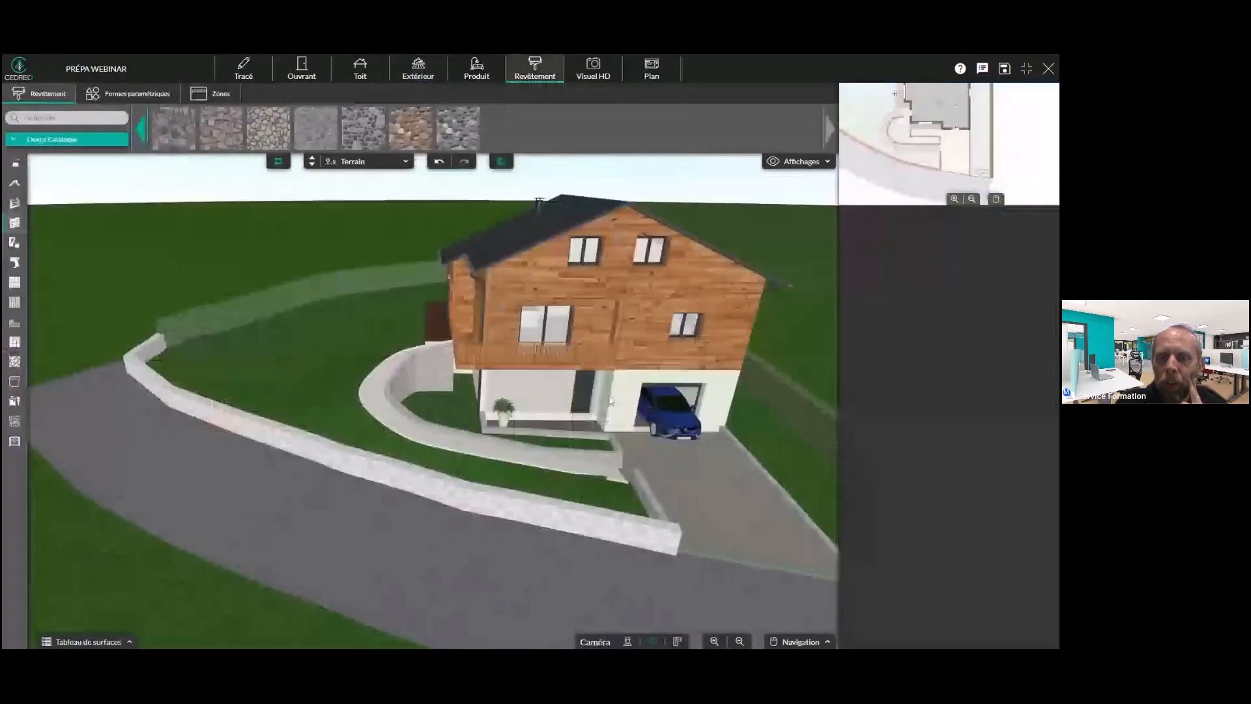
scroll(620, 385, up, 1)
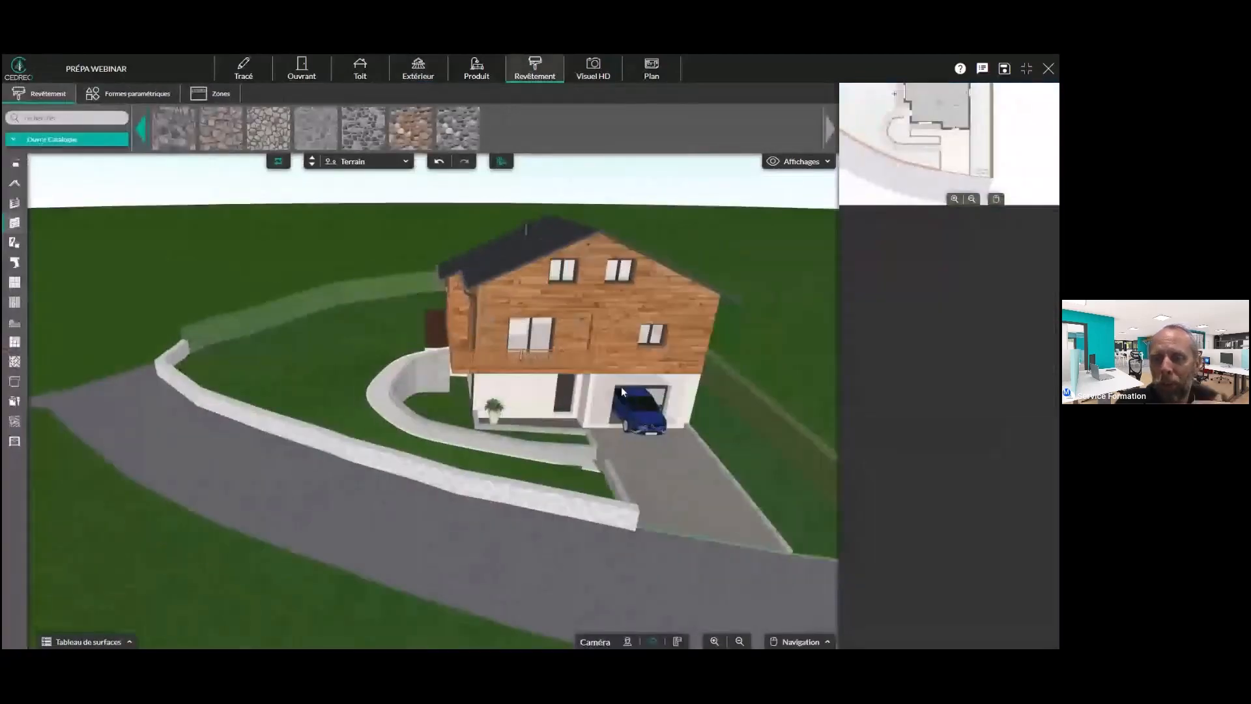
scroll(620, 386, down, 3)
drag(670, 456, 460, 427)
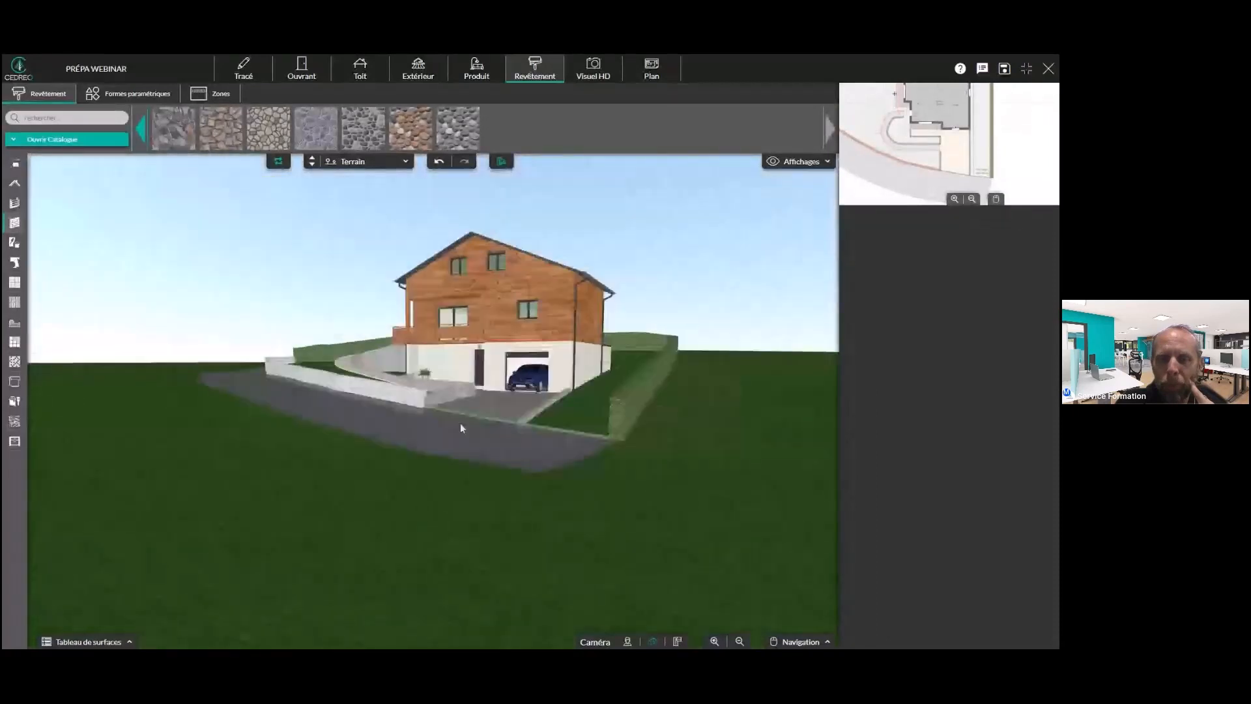
scroll(461, 425, up, 1)
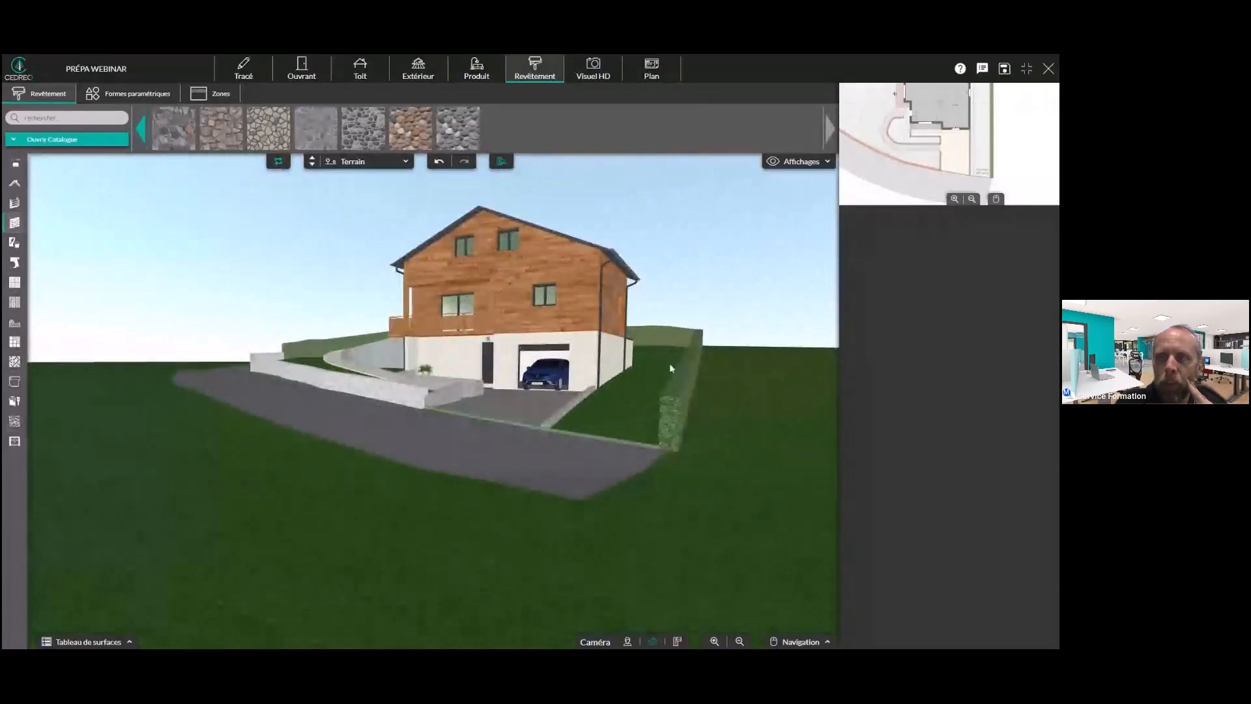
Leave full screen, switch to the WEBINAR POUR VISUEL project and view its pool area in the 3D preview
click(1026, 70)
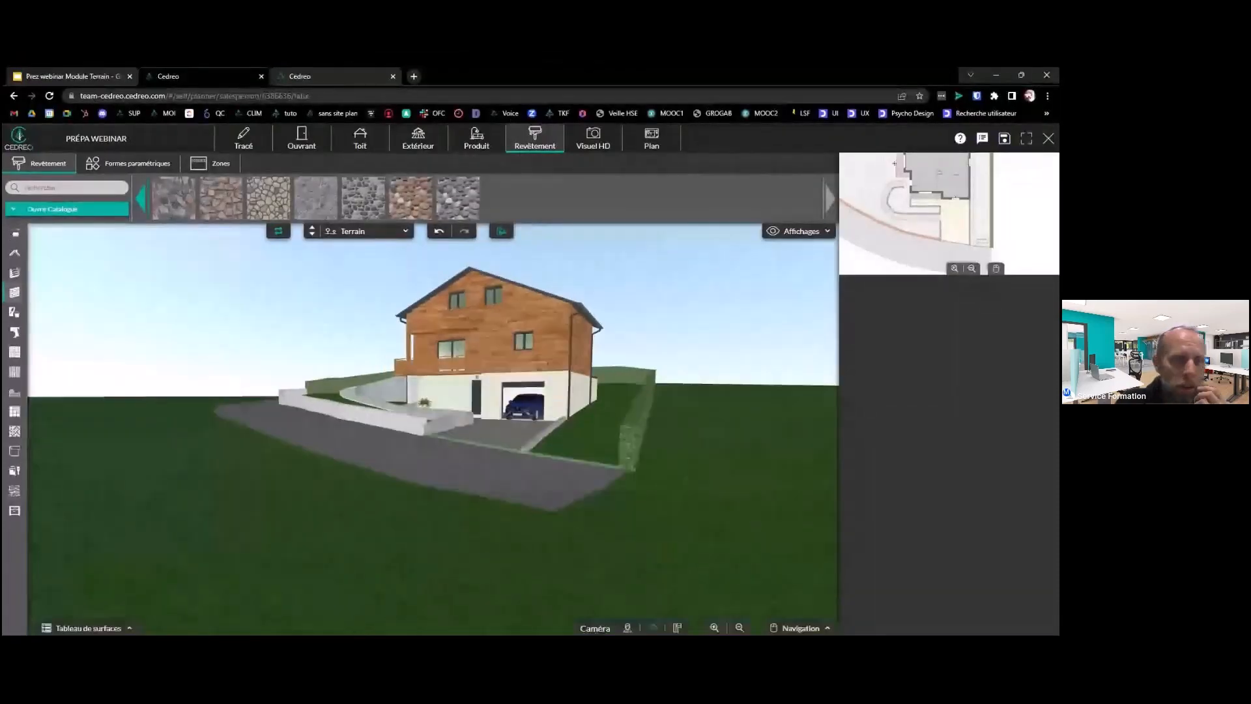
click(332, 76)
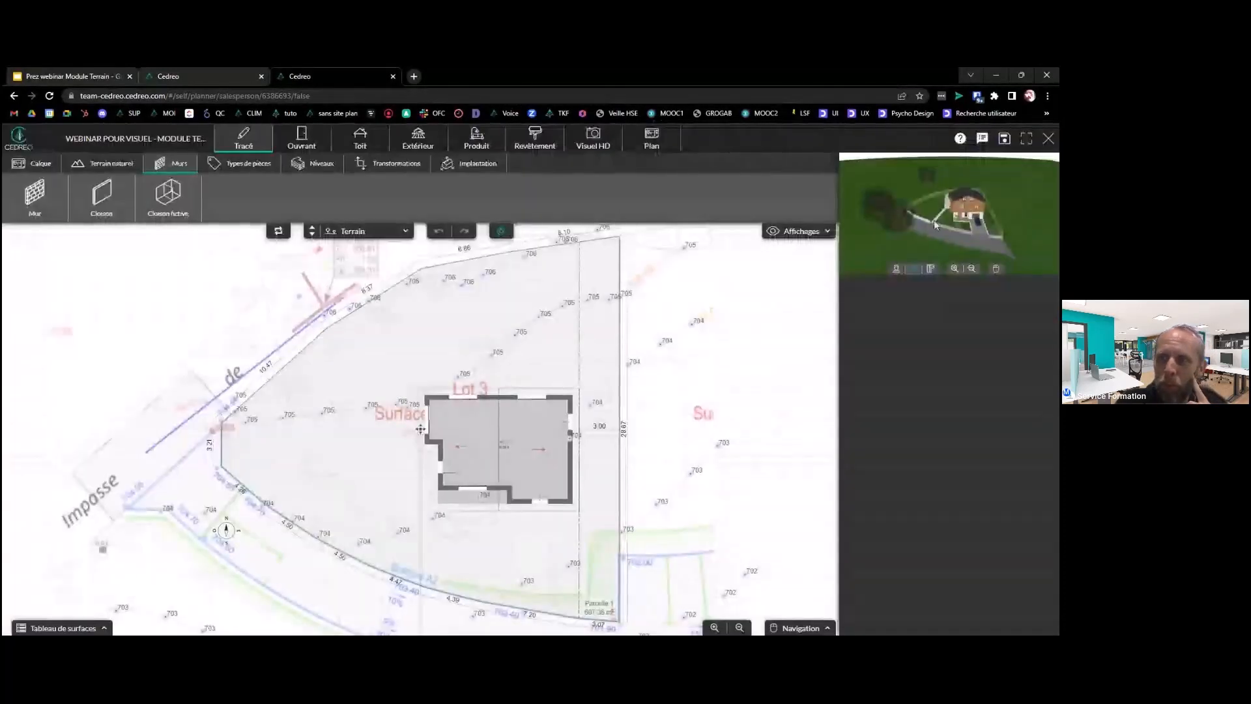
scroll(983, 225, up, 6)
drag(982, 226, 936, 212)
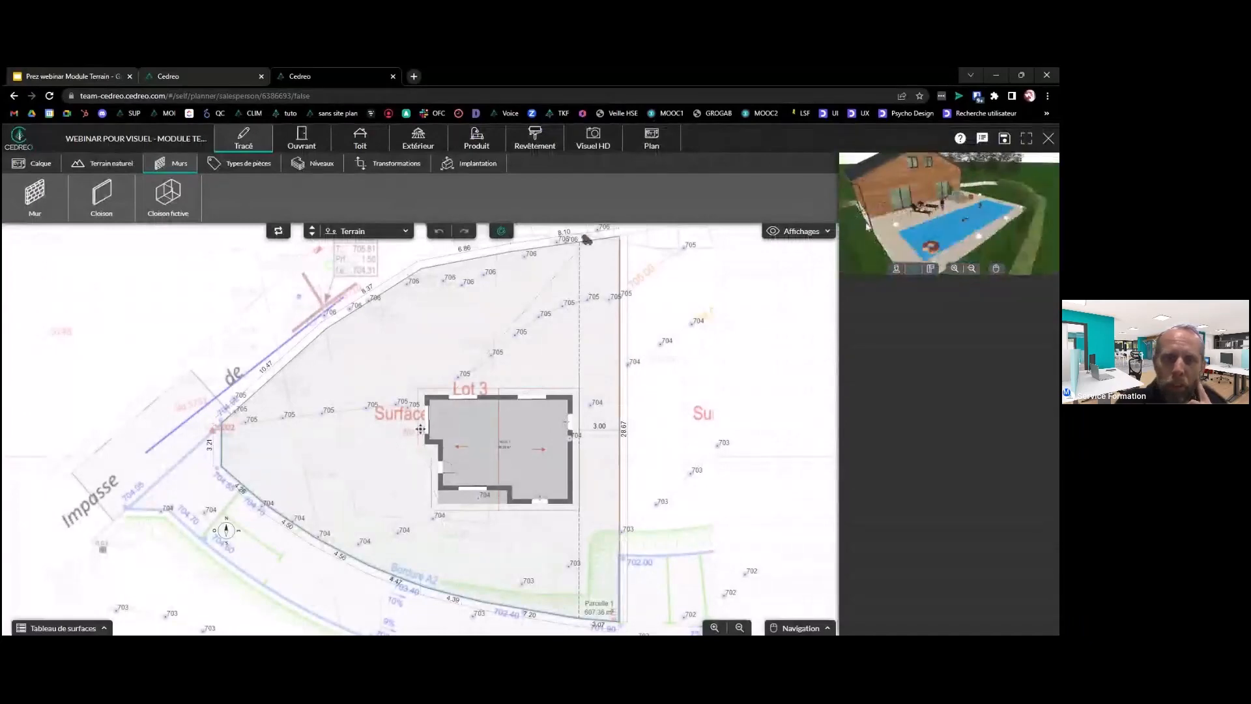
Display the Terrain level's exterior layout in plan, centred on the pool and terrace north of the house
click(314, 230)
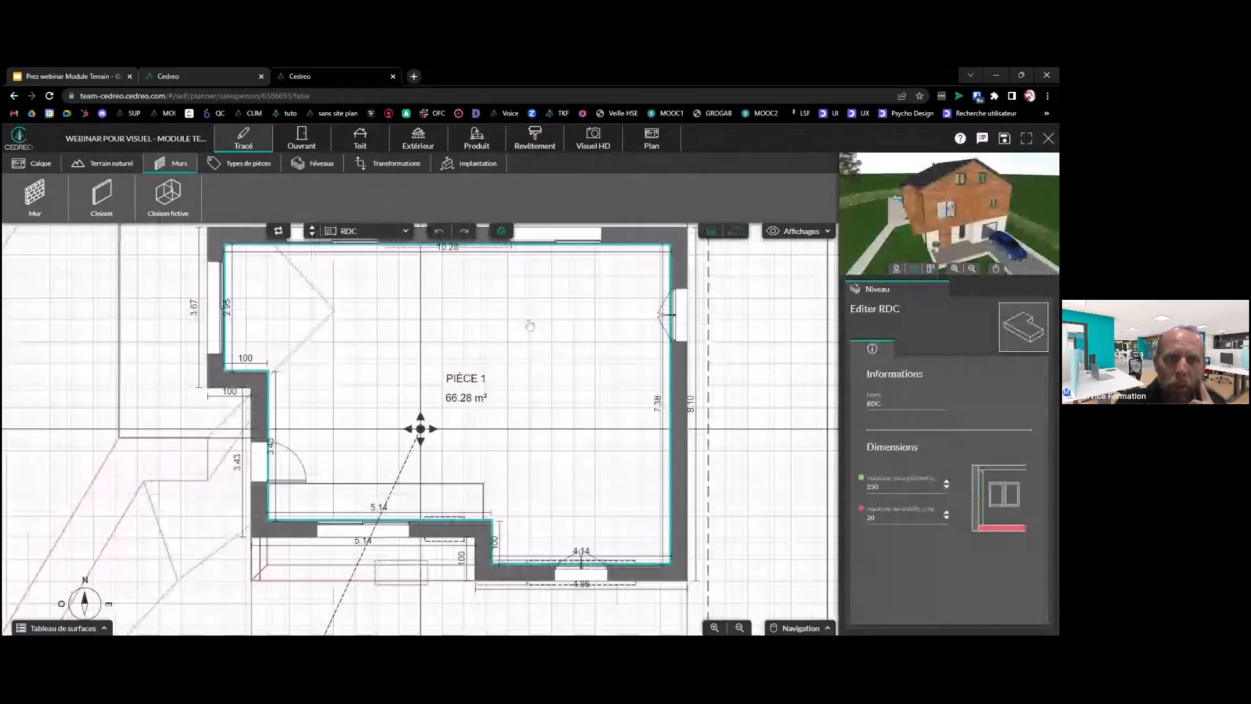
click(311, 235)
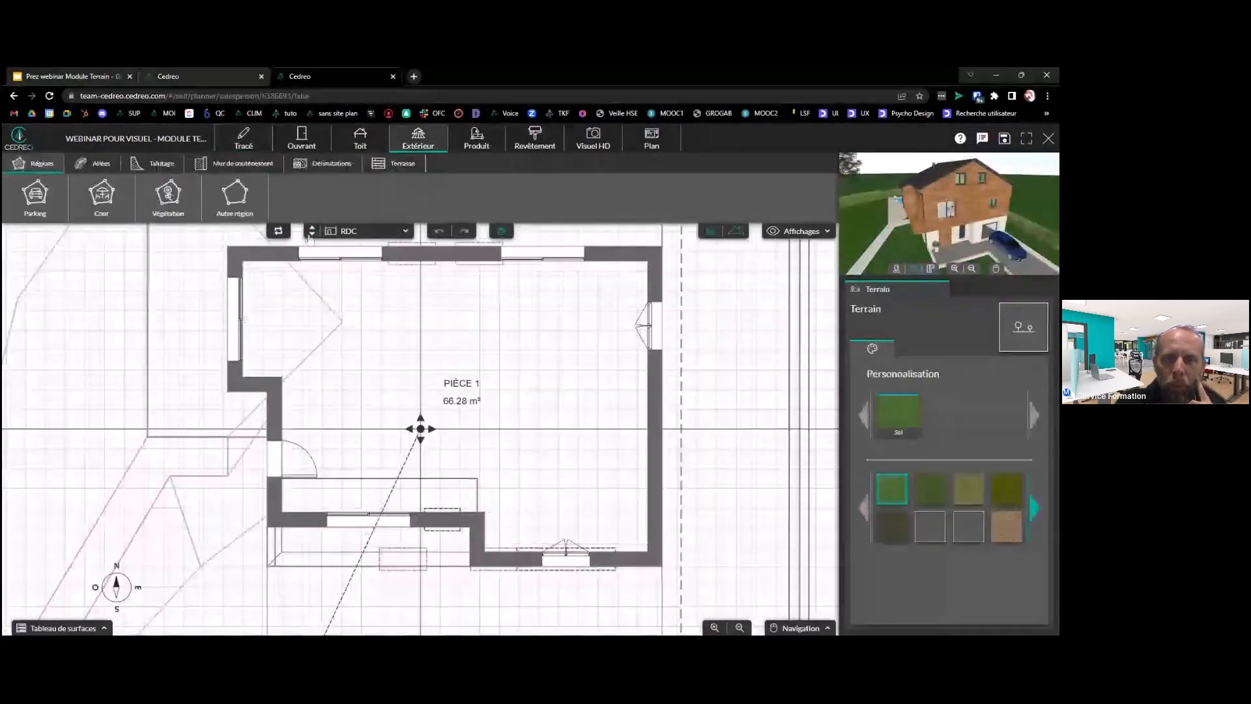
scroll(506, 346, up, 1)
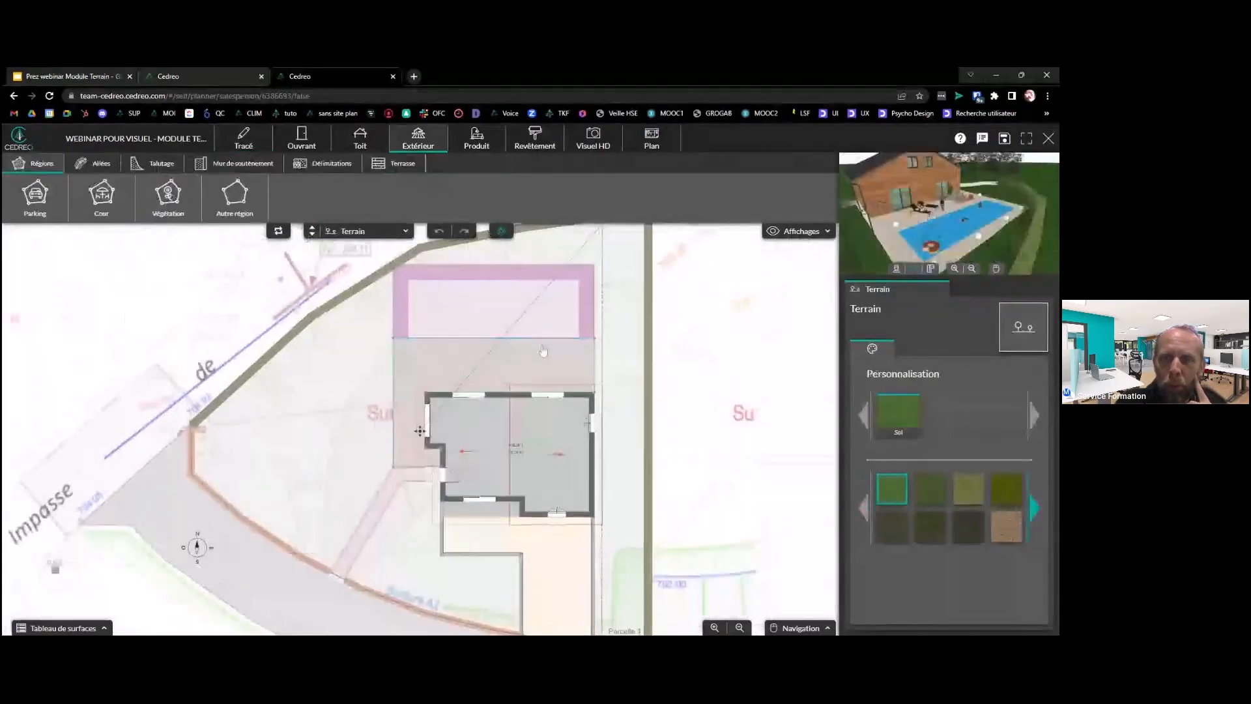
drag(550, 303, 525, 343)
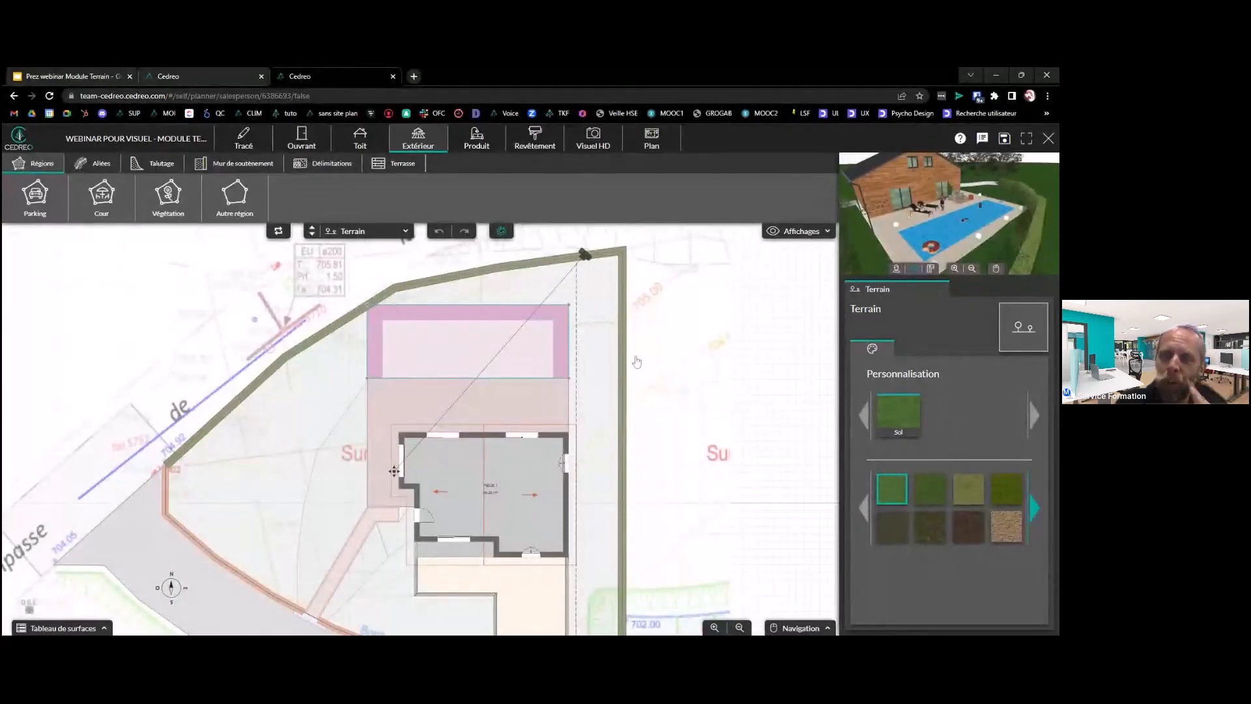
Select the region around the pool, inspect its elevation and edge-section settings, and compare it with the 3D preview
click(569, 368)
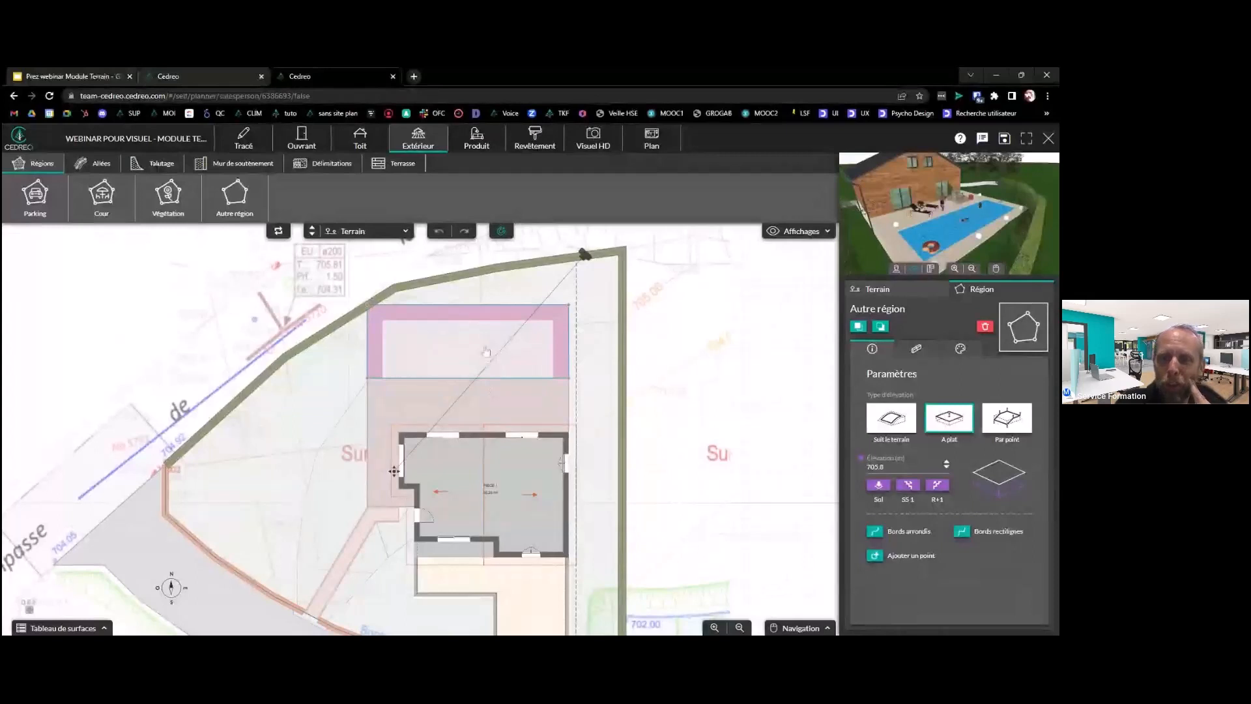
click(553, 315)
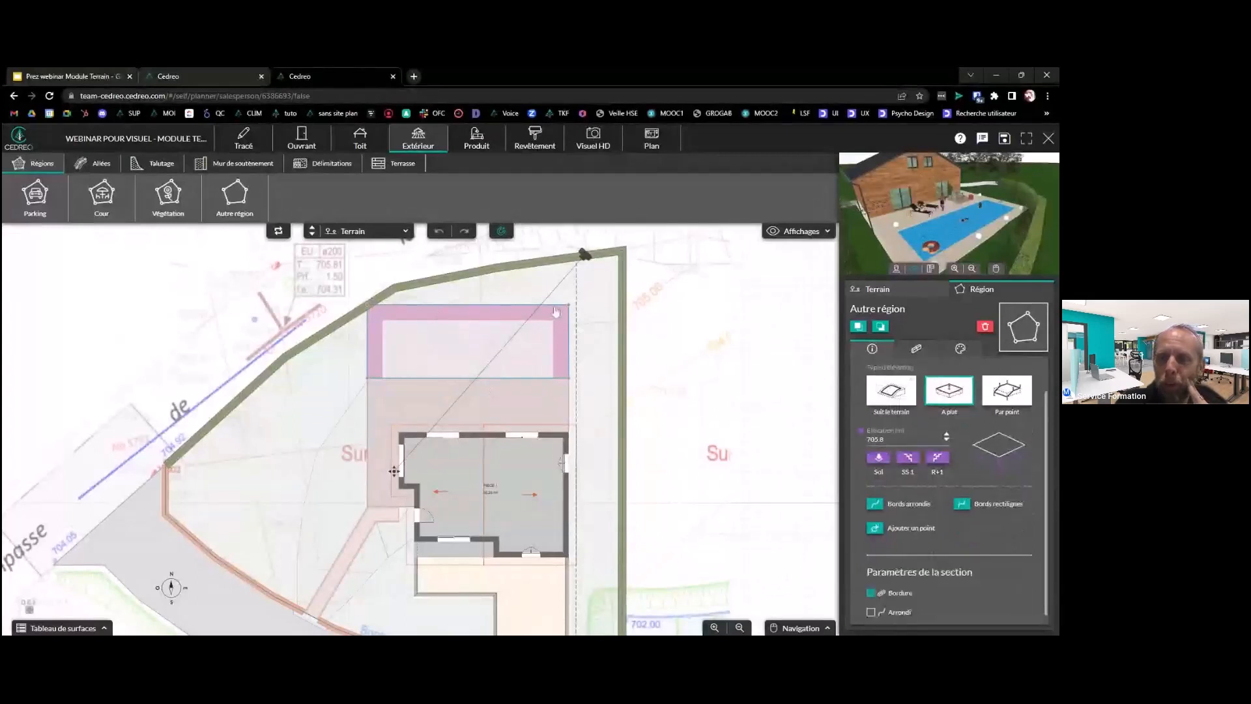
click(496, 355)
scroll(928, 256, up, 3)
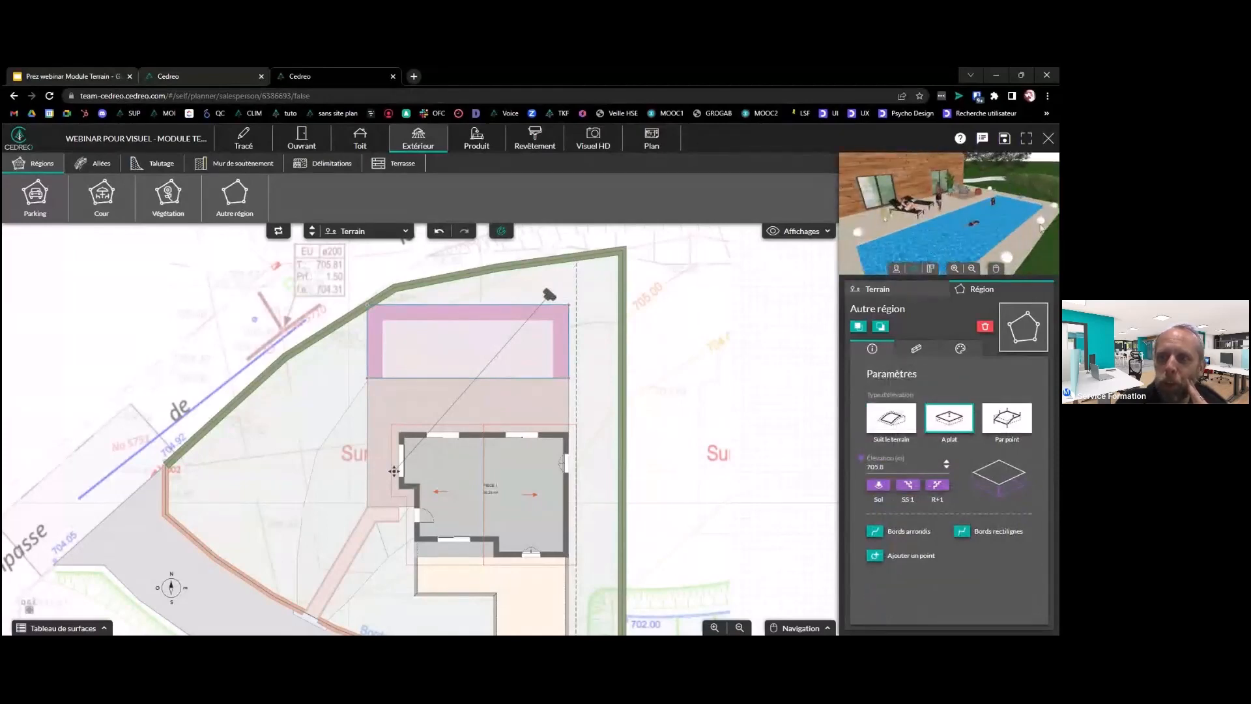
drag(1002, 264, 906, 251)
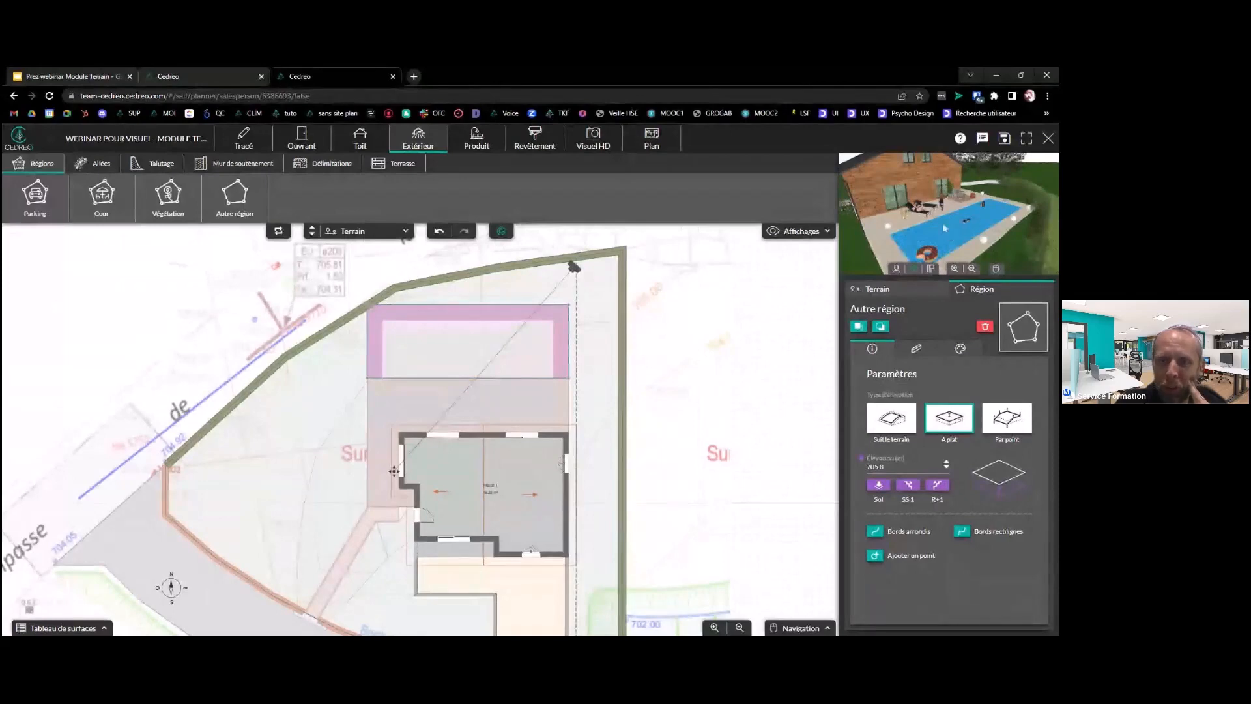
Examine the finished exterior in the 3D preview from the pool's west side around to the garage and driveway
mouse_move(943, 227)
mouse_down()
mouse_move(899, 219)
mouse_move(914, 218)
mouse_move(830, 232)
mouse_move(938, 221)
mouse_move(921, 210)
mouse_move(1010, 212)
mouse_up()
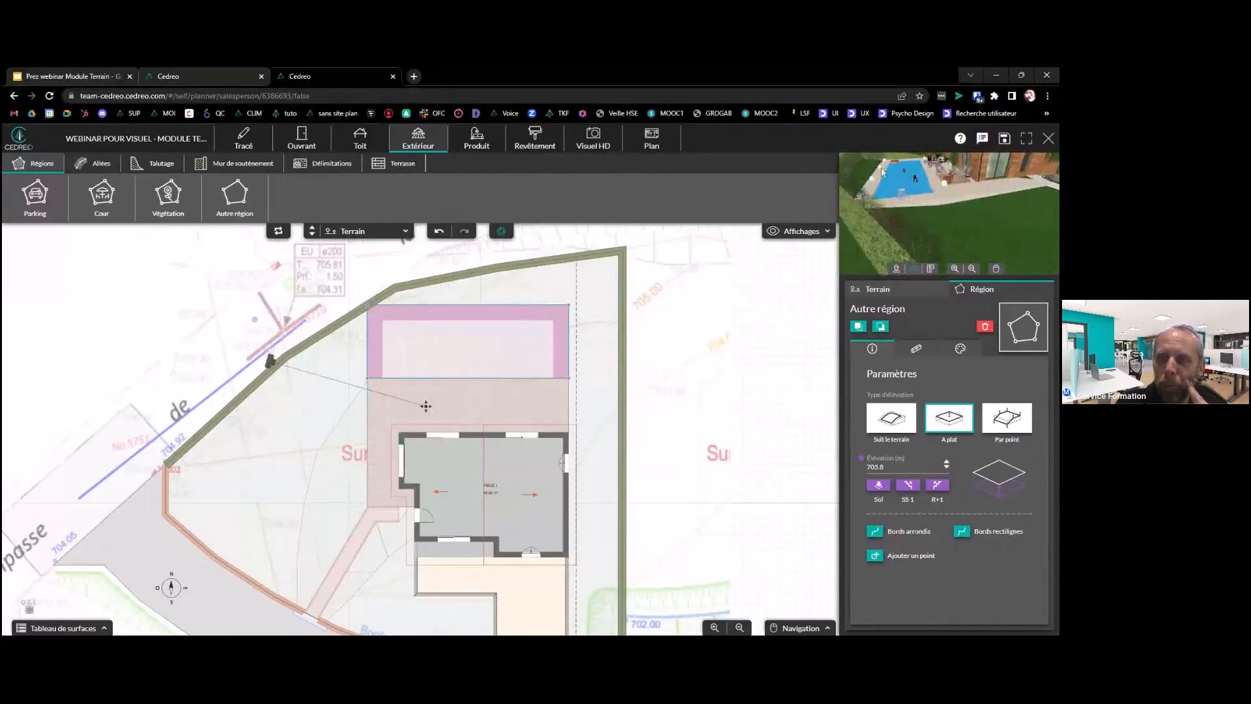
mouse_move(881, 171)
mouse_down()
mouse_move(990, 209)
mouse_move(1019, 199)
mouse_move(958, 207)
mouse_move(990, 224)
mouse_move(955, 220)
mouse_up()
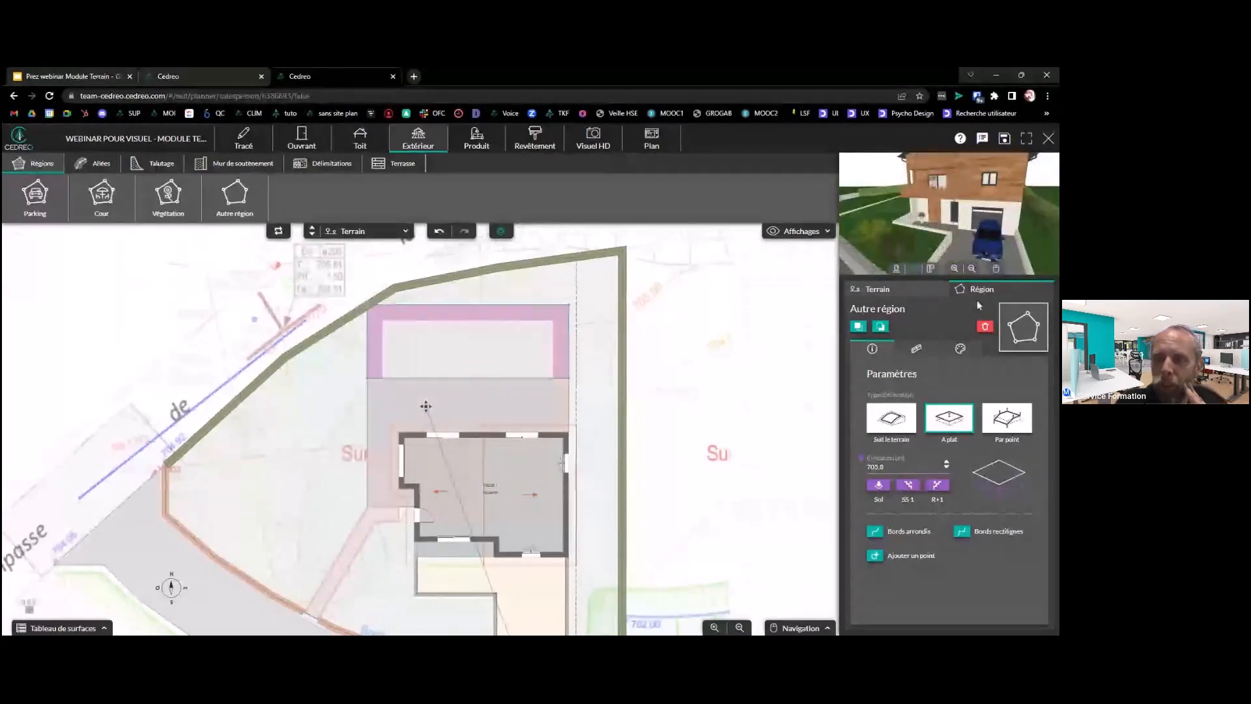
drag(952, 219, 893, 218)
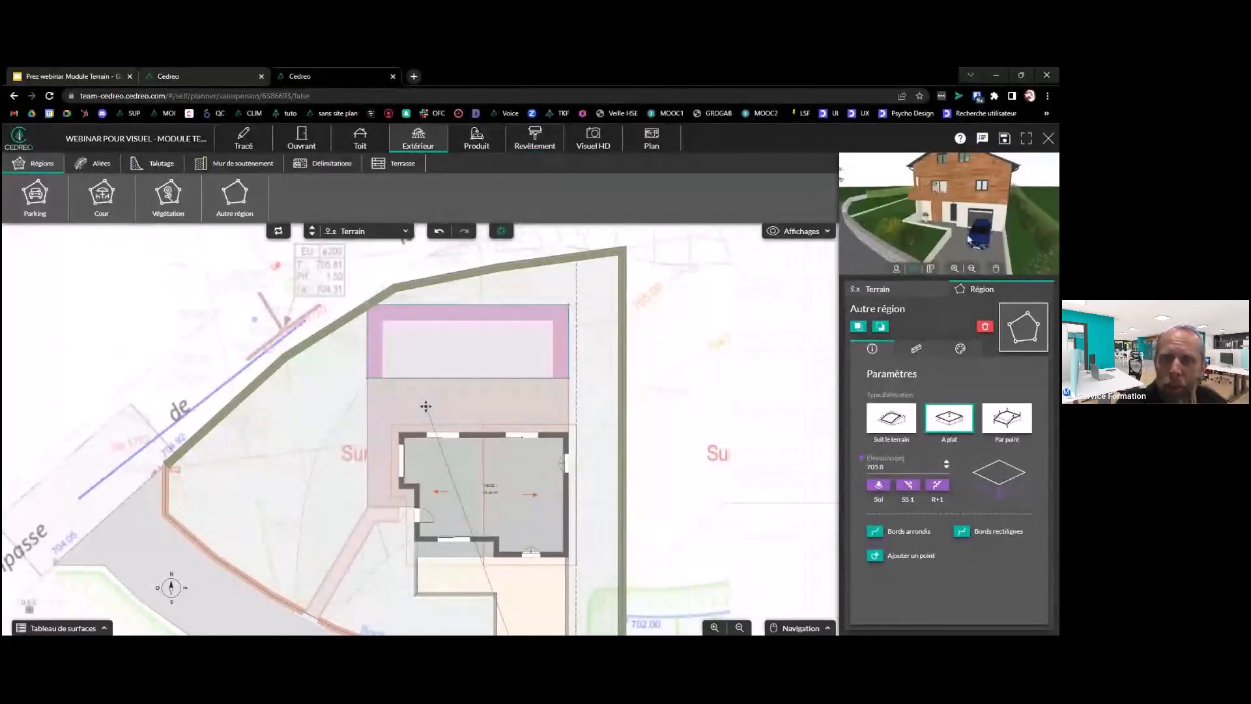
scroll(967, 239, up, 3)
Select the blue Renault Clio on the driveway in the 3D view and enable advanced rotation for it
click(482, 148)
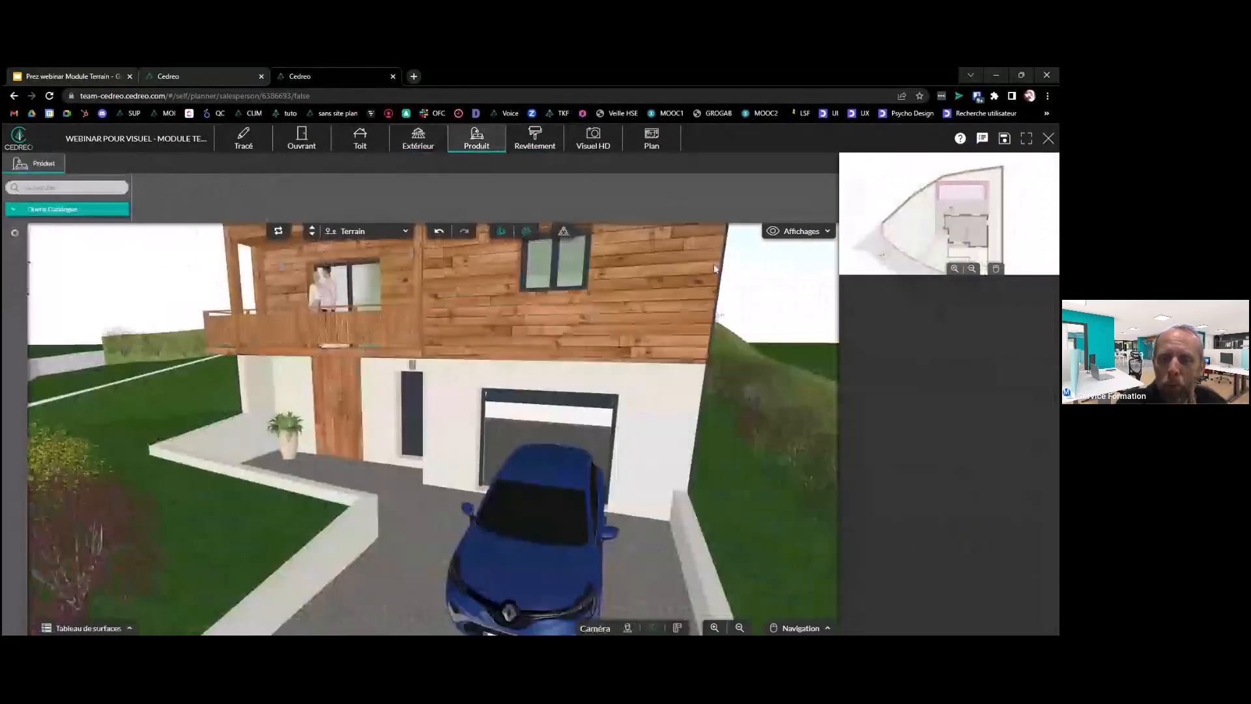
click(497, 499)
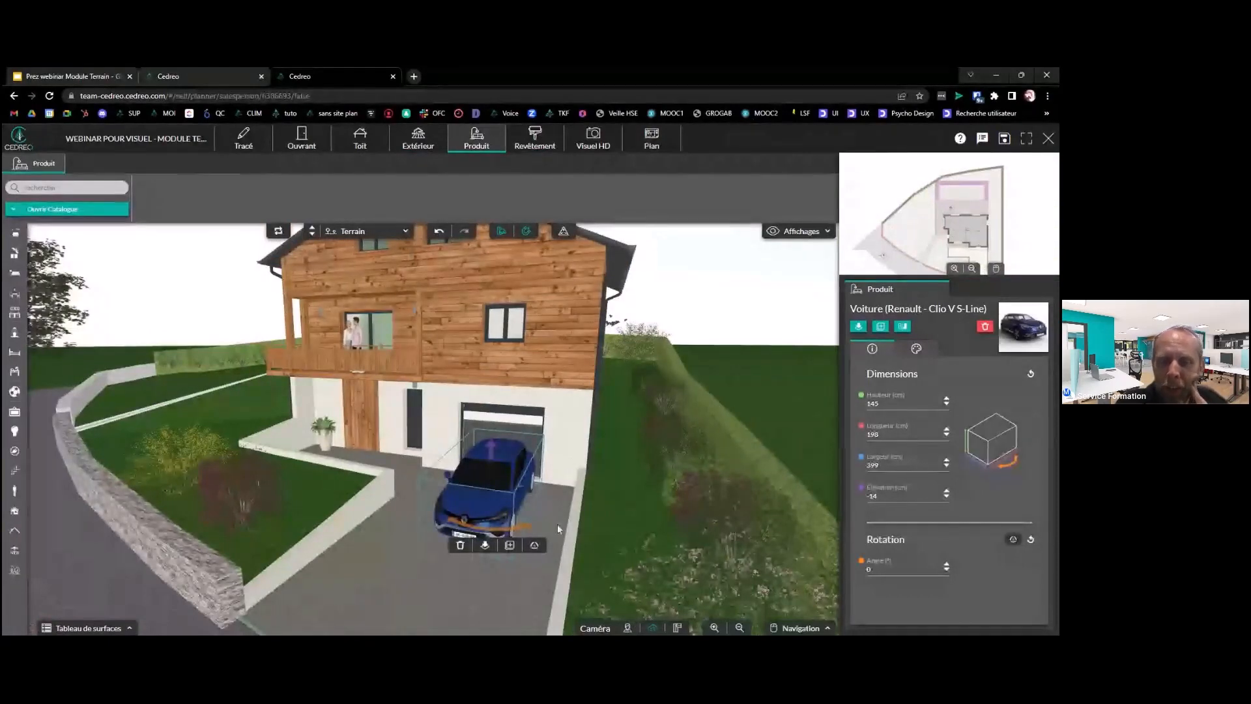
scroll(555, 527, up, 2)
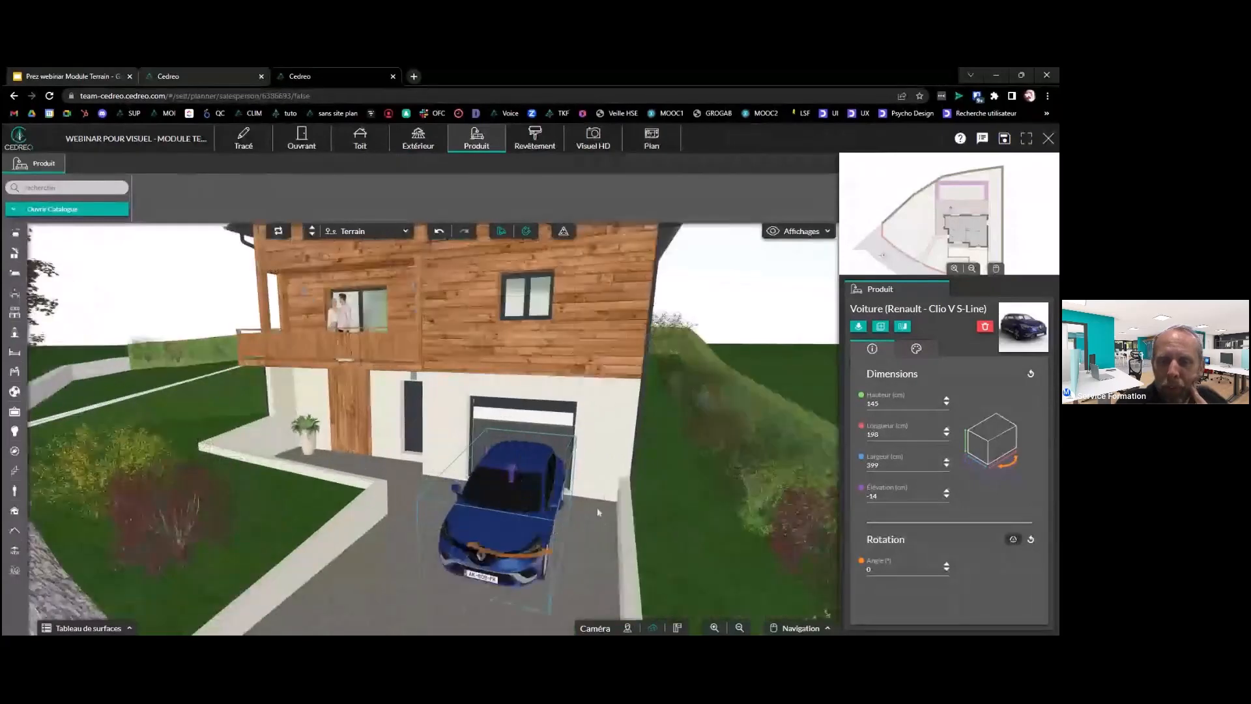
drag(593, 502, 576, 481)
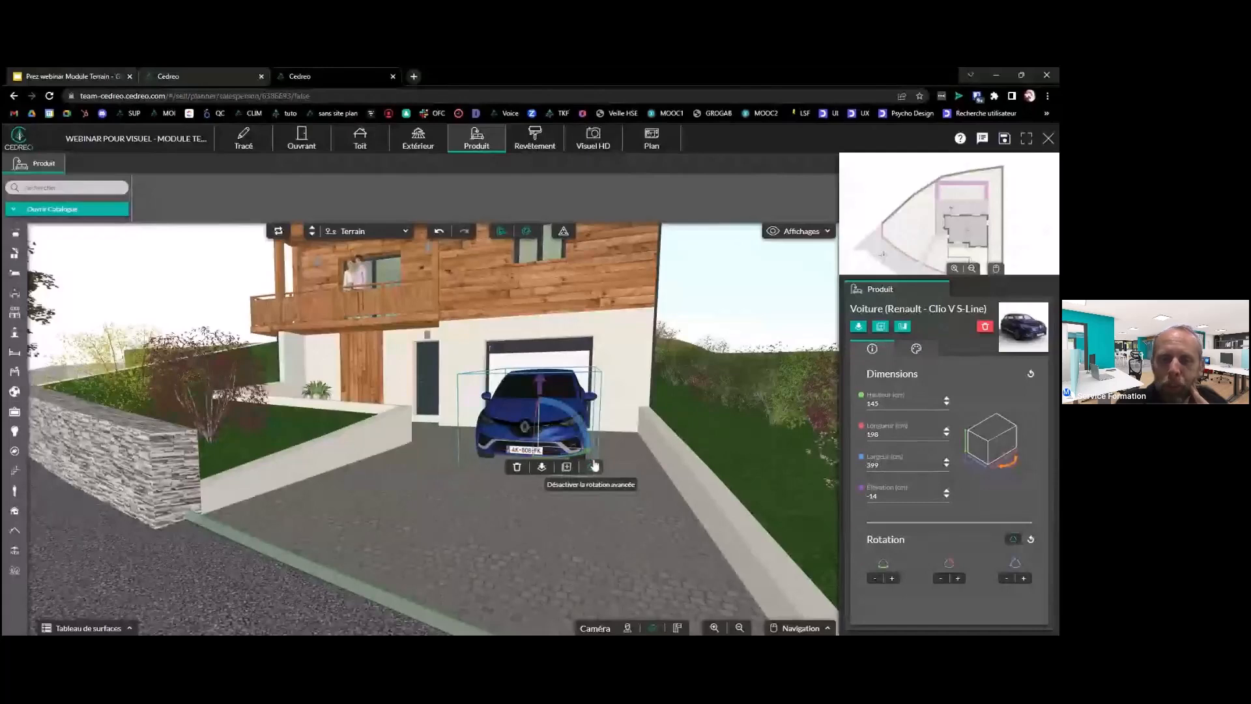
click(592, 467)
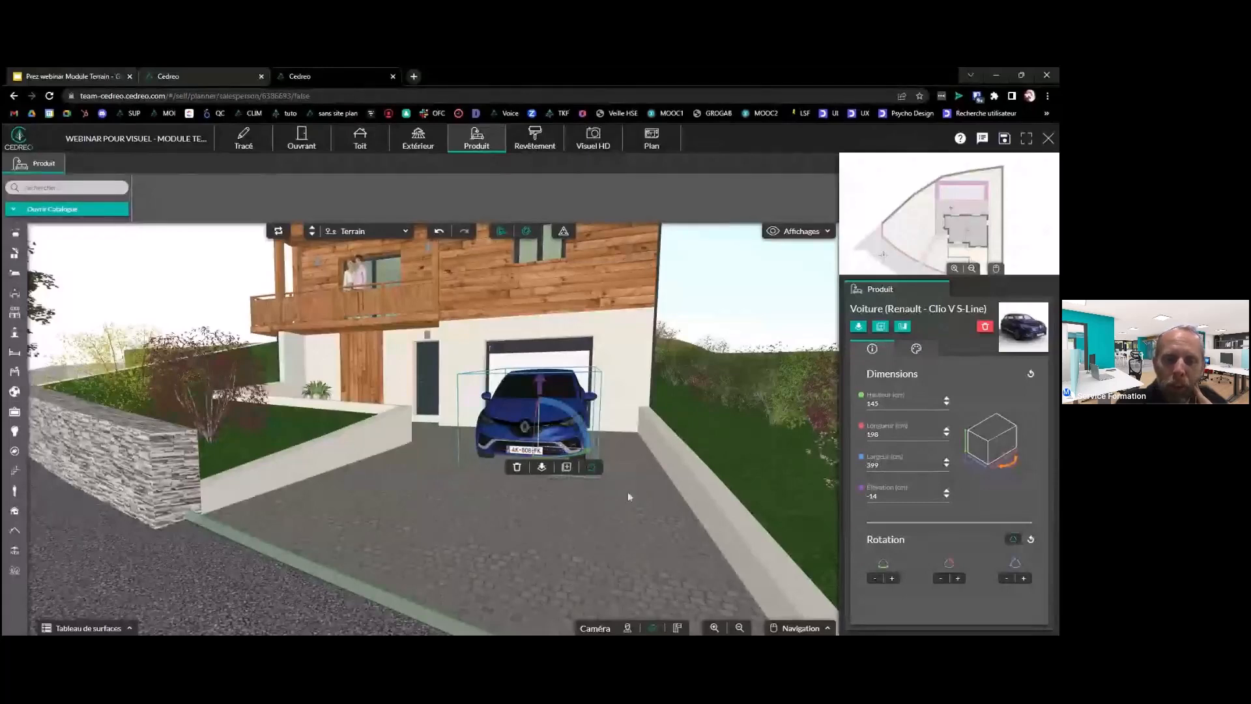
Tilt the car about its red rotation axis to follow the driveway slope and check its position from the front
drag(628, 492, 617, 493)
mouse_move(419, 433)
mouse_down()
mouse_move(430, 412)
mouse_move(425, 459)
mouse_move(426, 446)
mouse_up()
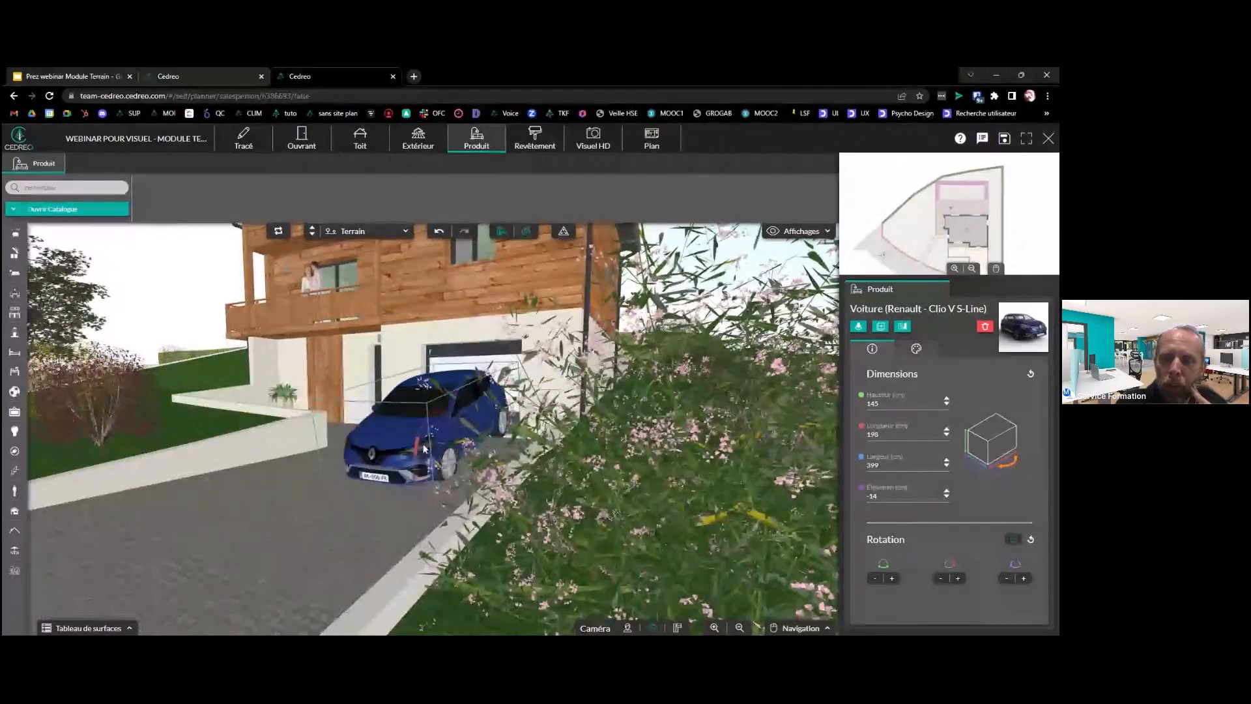
click(944, 579)
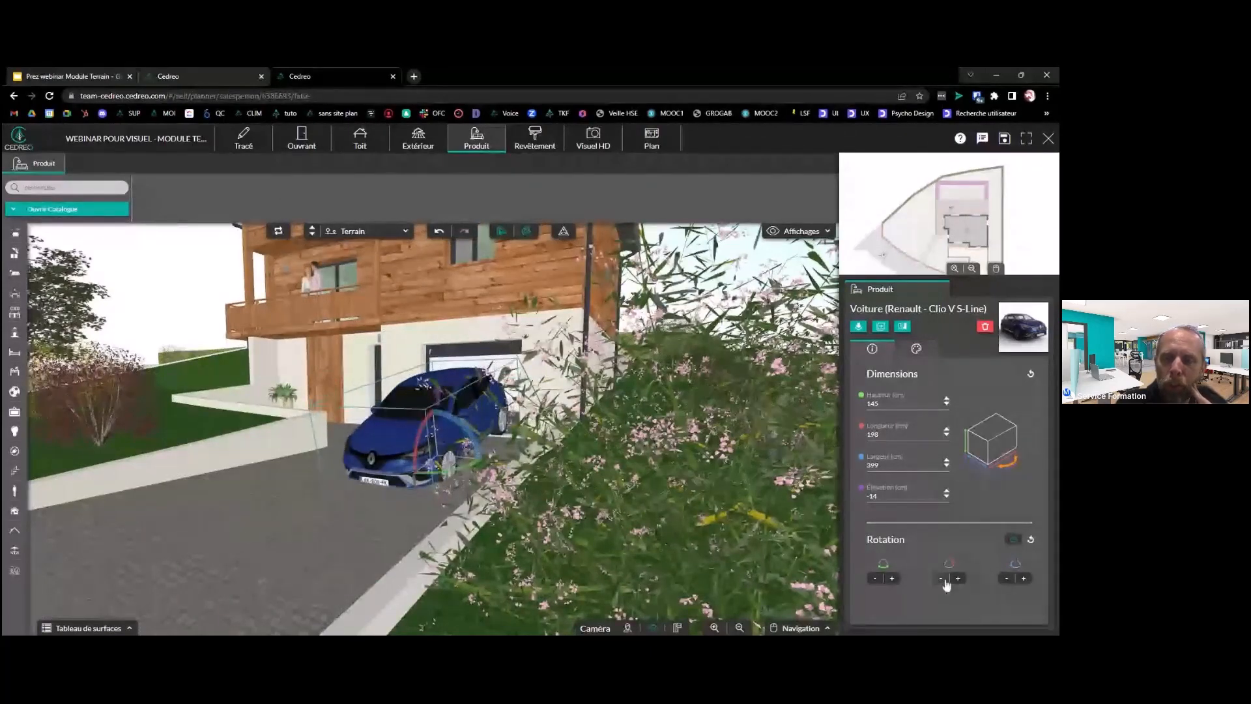
click(957, 578)
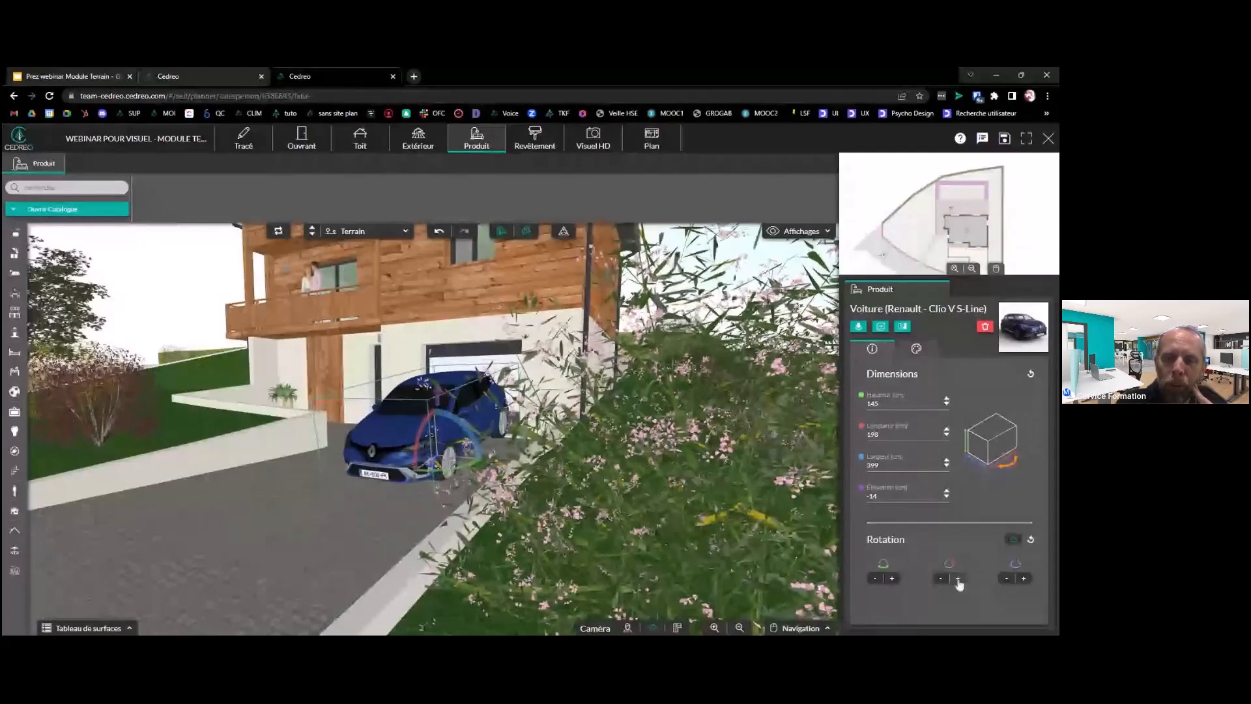
click(957, 579)
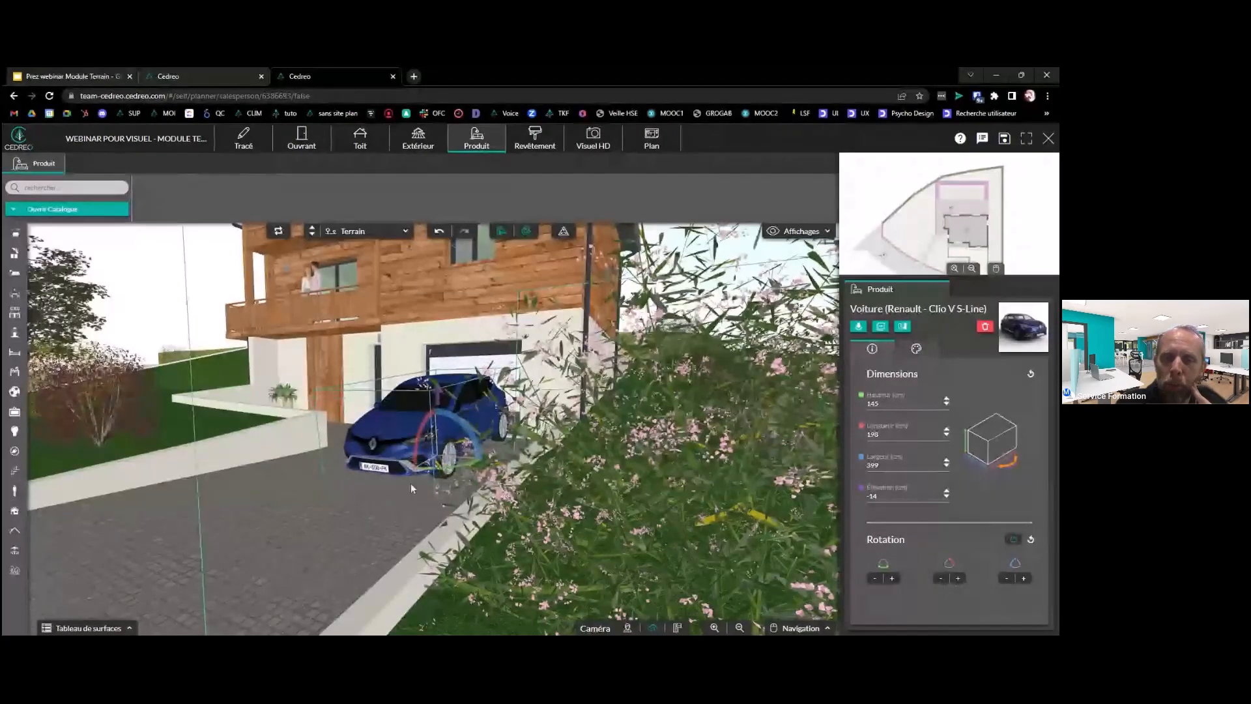
right_drag(412, 400, 618, 533)
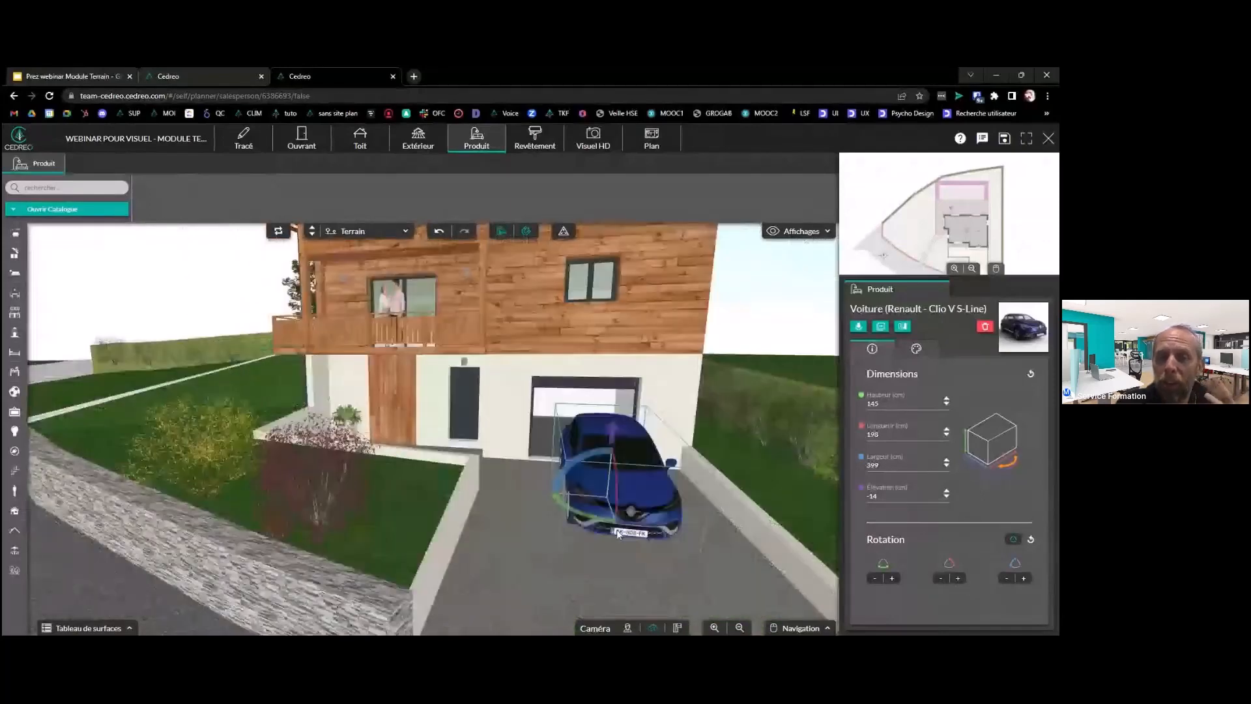
scroll(617, 533, down, 2)
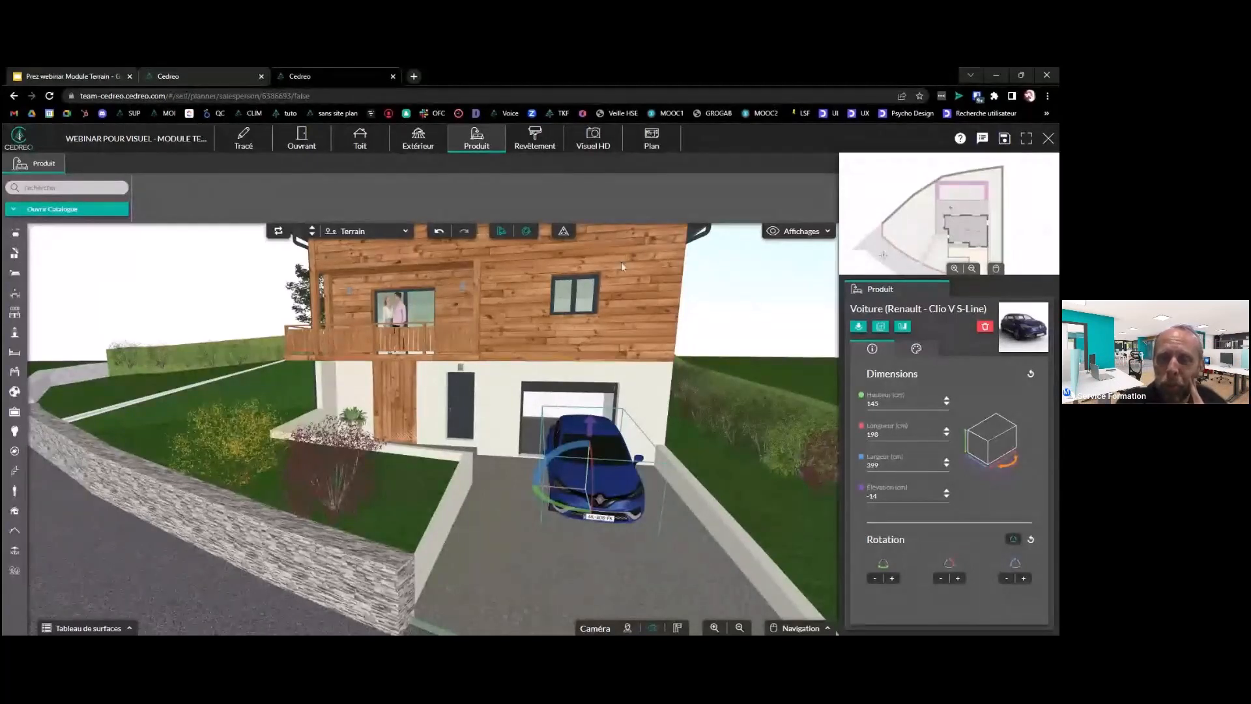
Display the Terrain level's site plan and compare it with the exterior layout around the pool and terrace
click(651, 146)
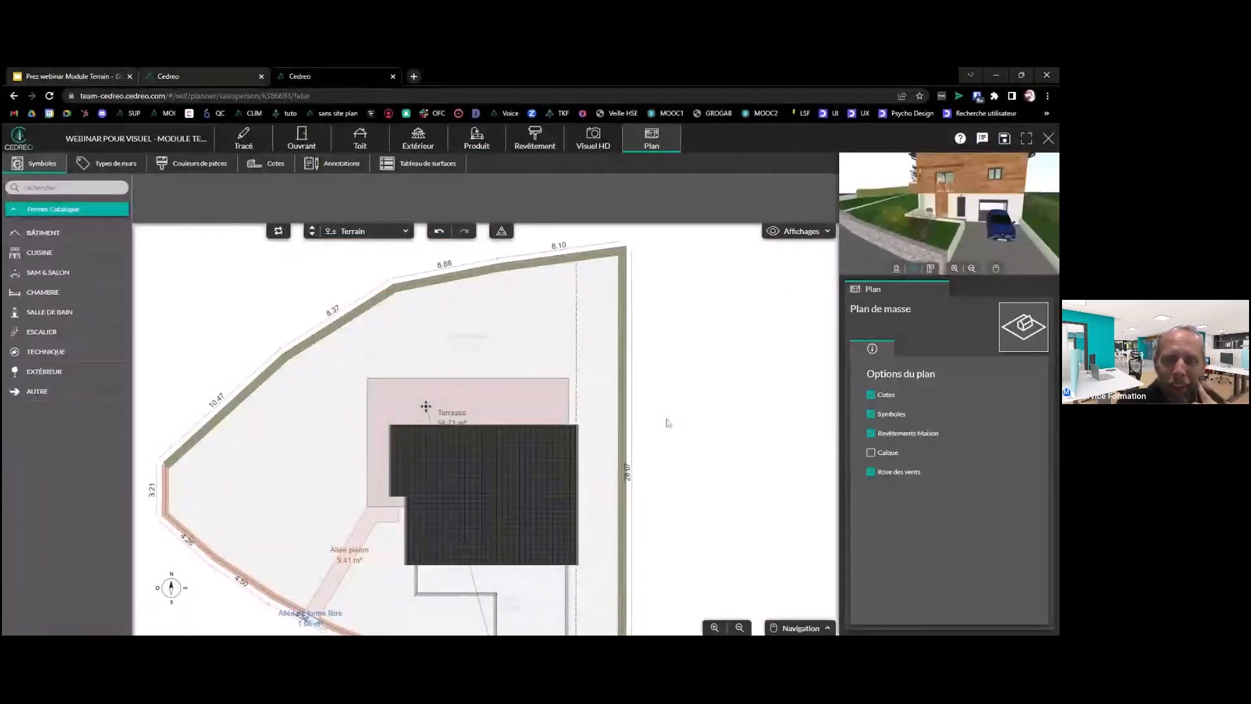
scroll(671, 468, down, 3)
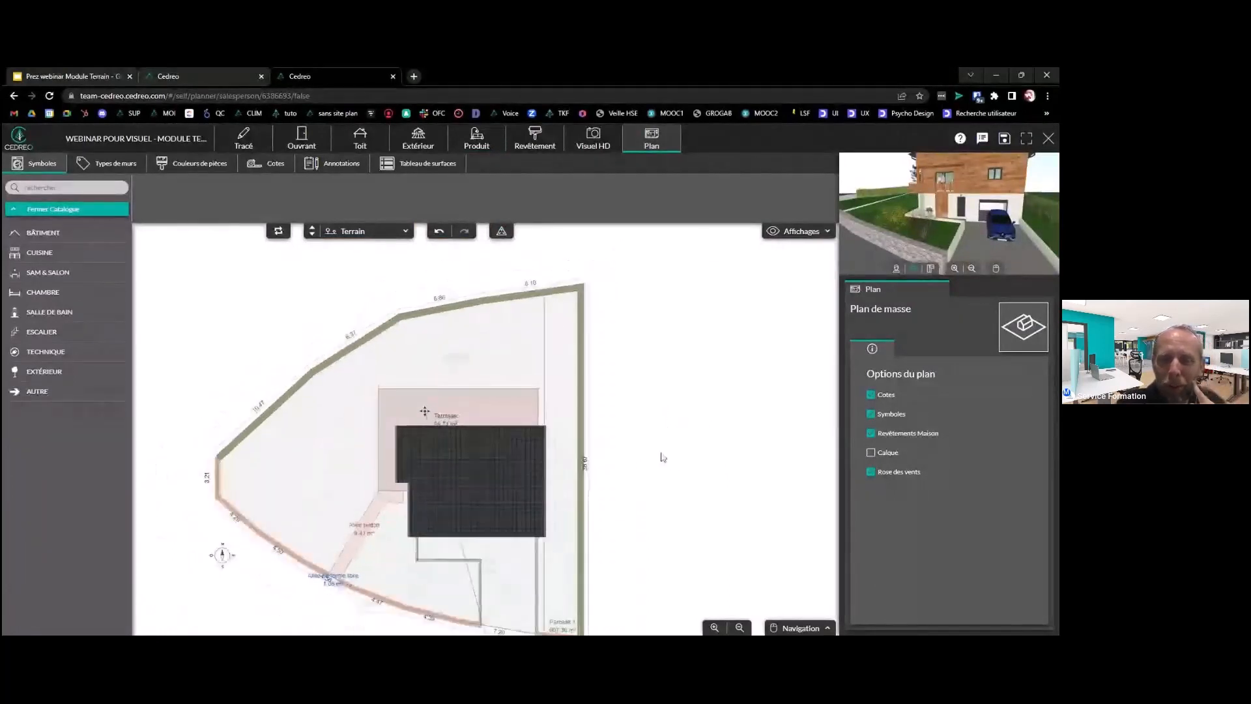
scroll(662, 457, up, 3)
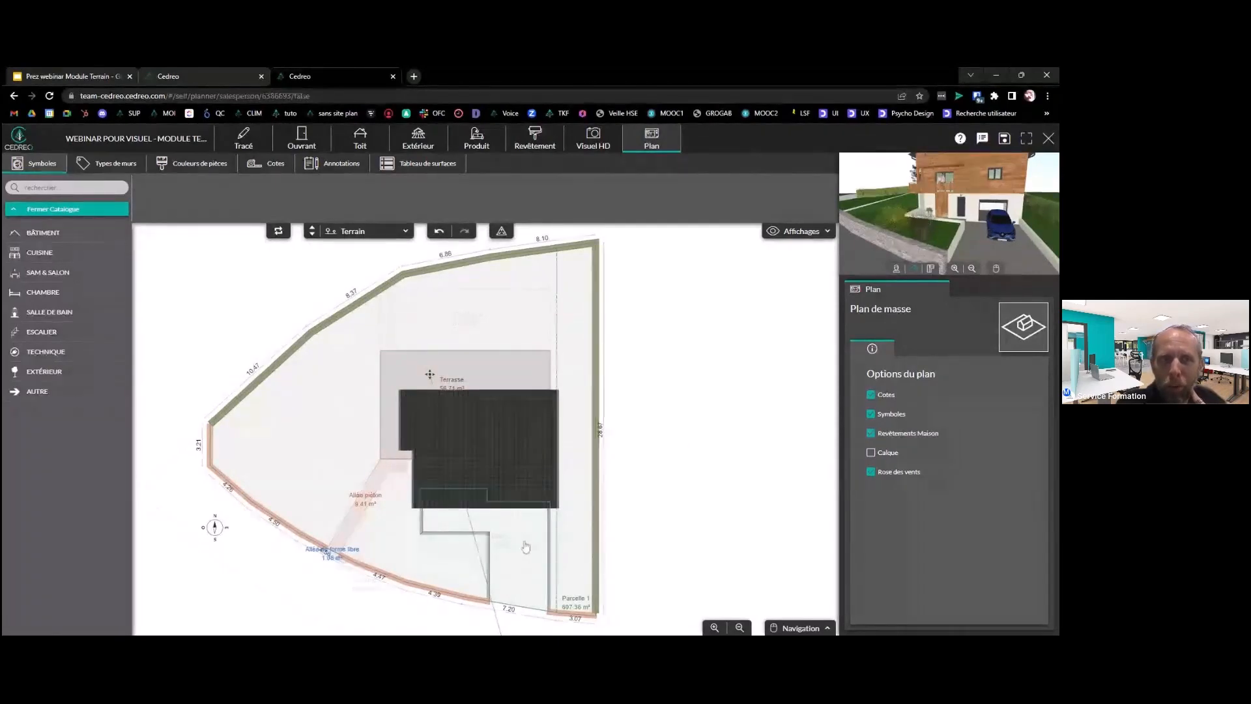
click(418, 140)
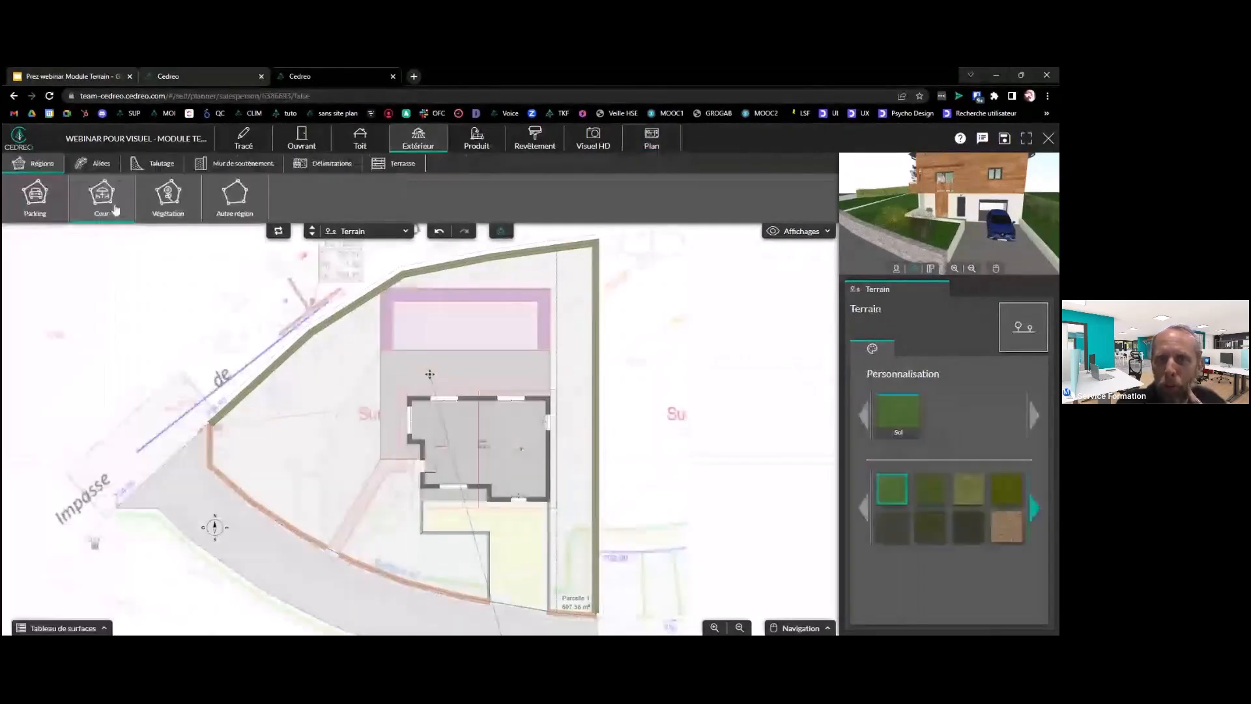
click(650, 142)
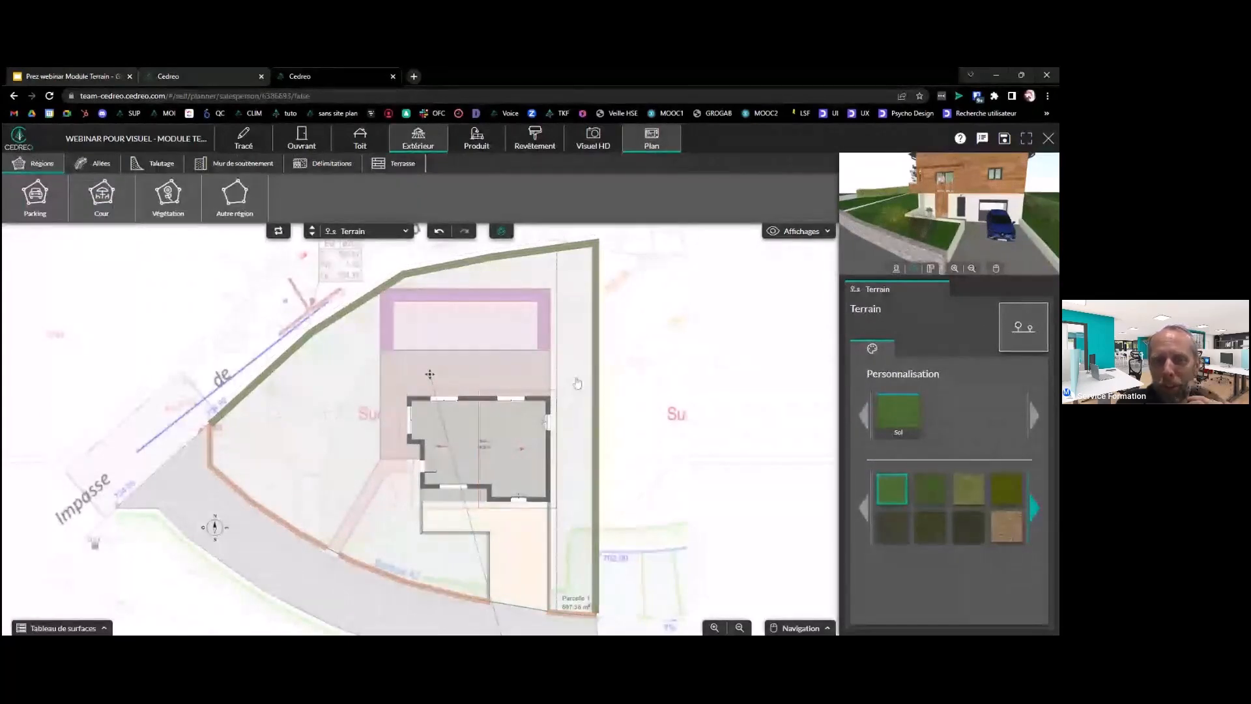
scroll(509, 360, up, 5)
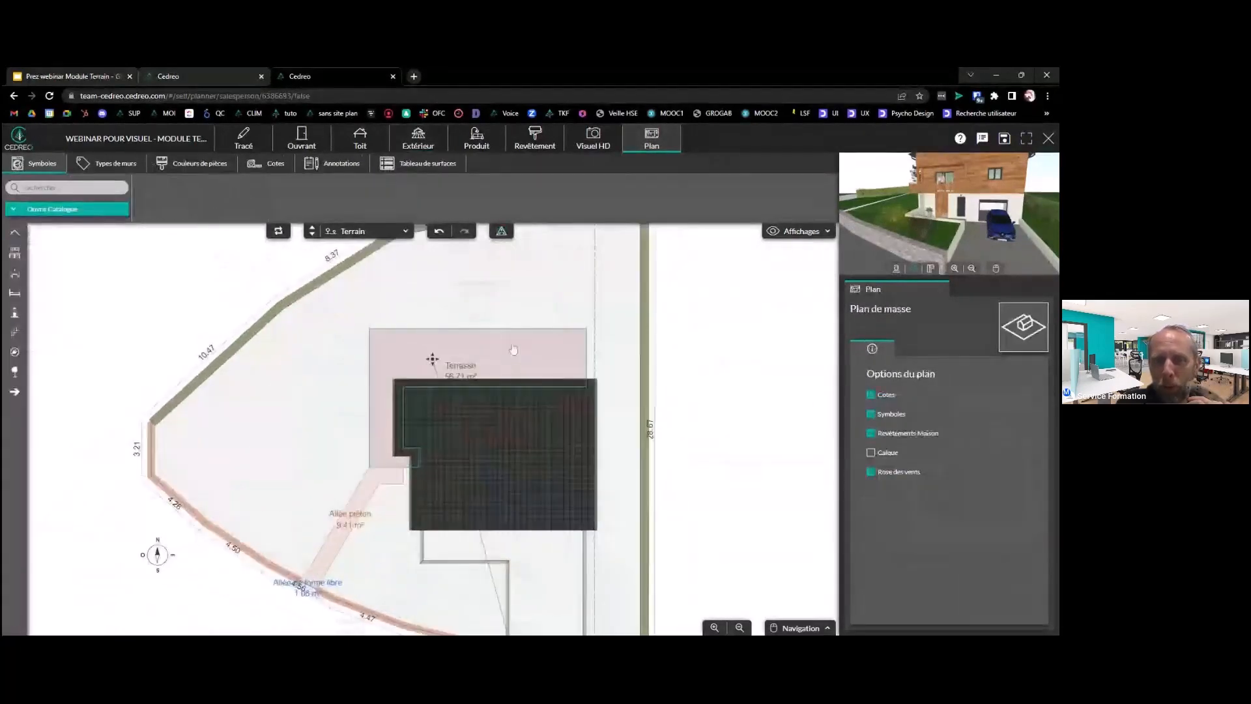
drag(513, 350, 515, 399)
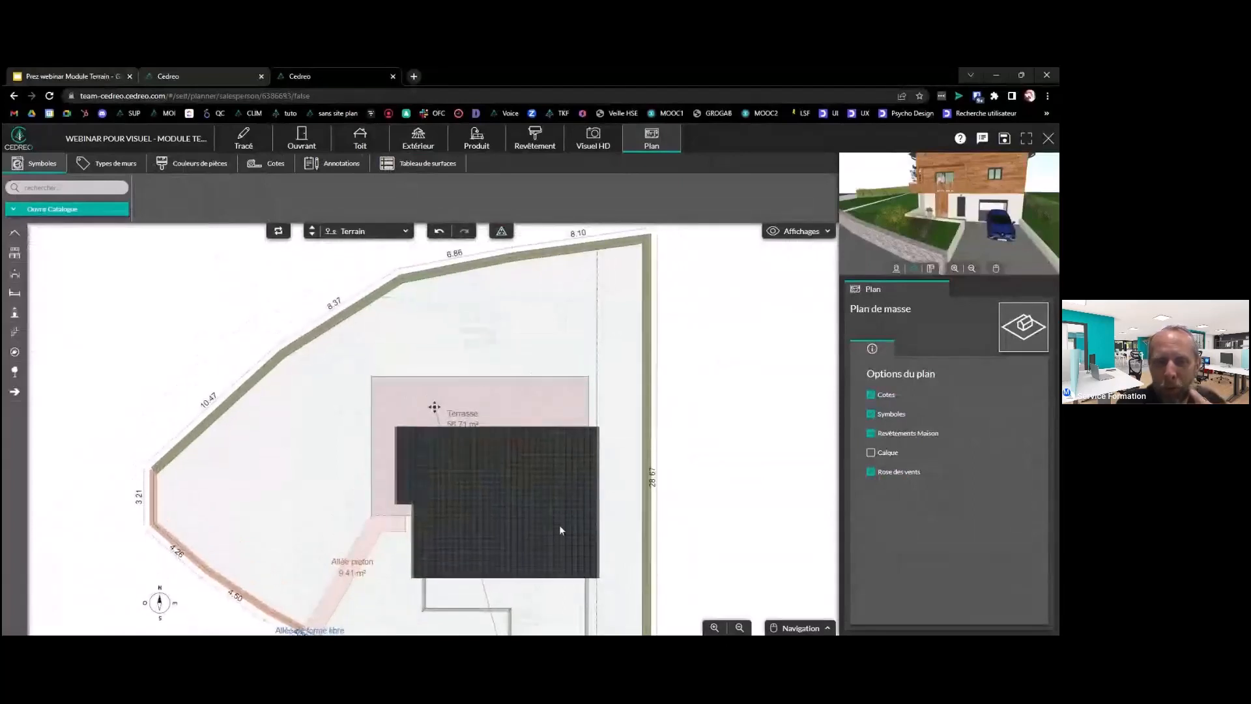
Rename the Cour annotation "Accès sous-sol / Entrée voiture", show it on the plan and place its label just below the house
drag(555, 618, 565, 468)
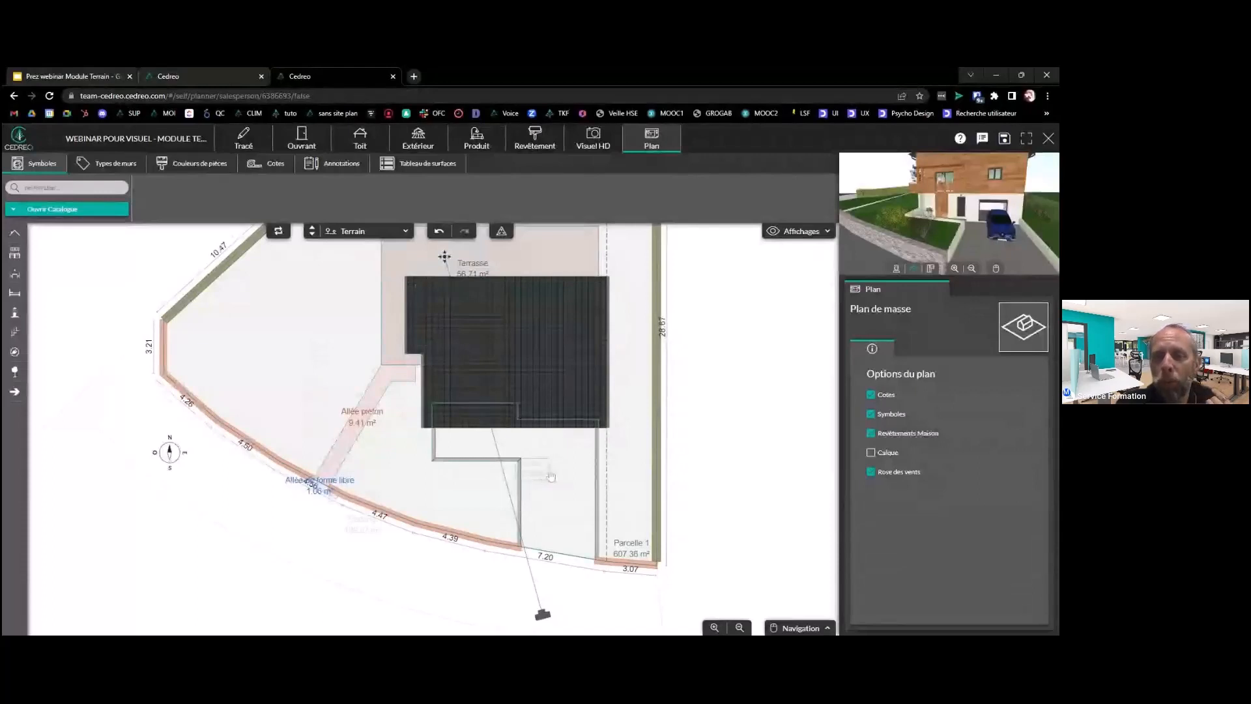
click(557, 516)
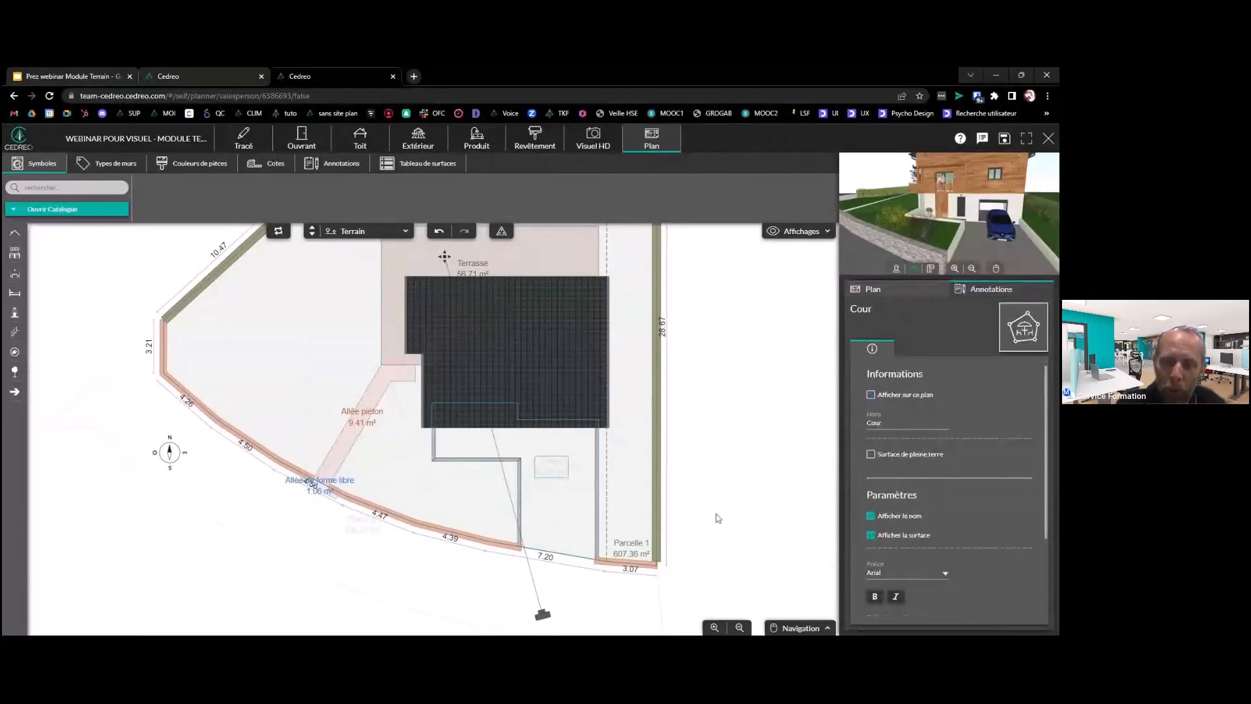
click(876, 422)
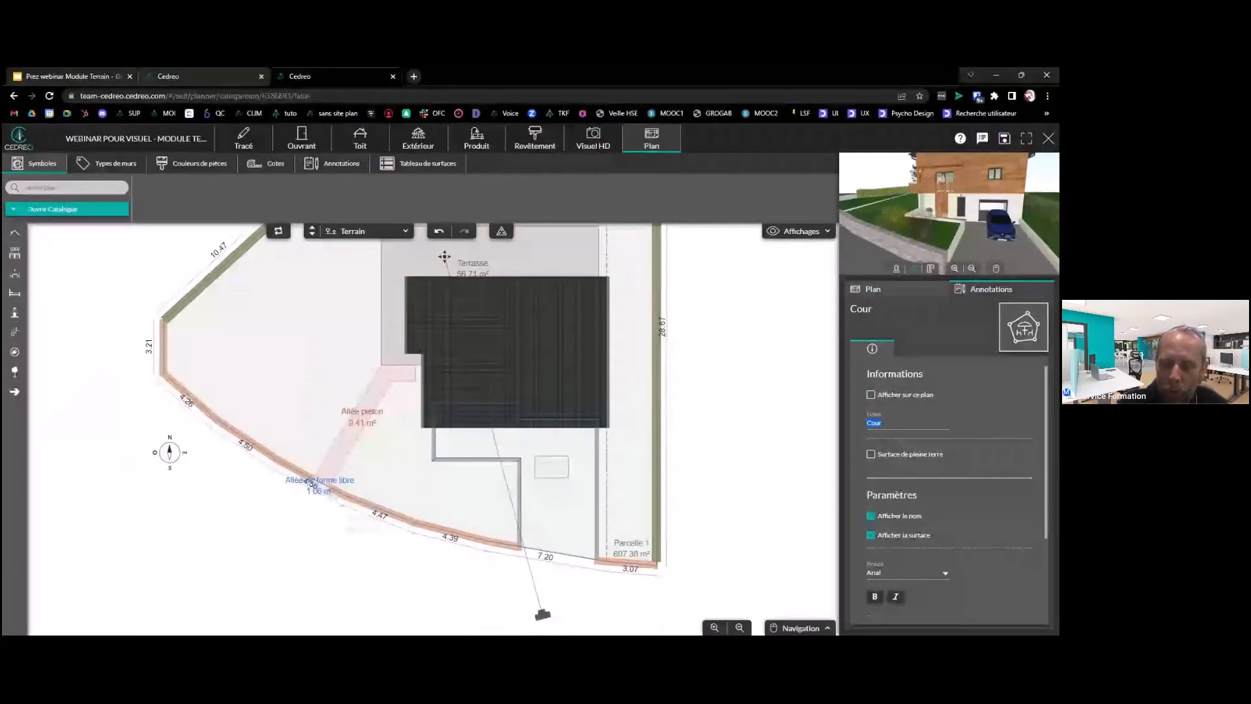
text(Accès sous-sol)
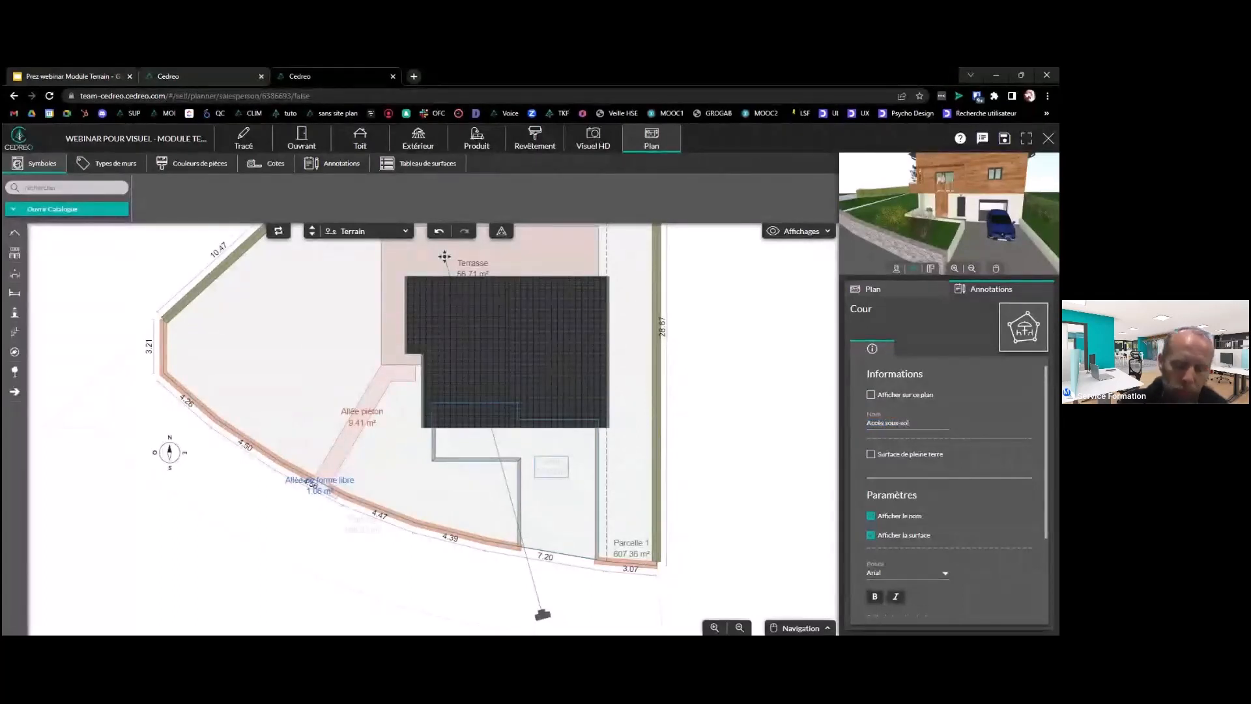
text( / Entrée)
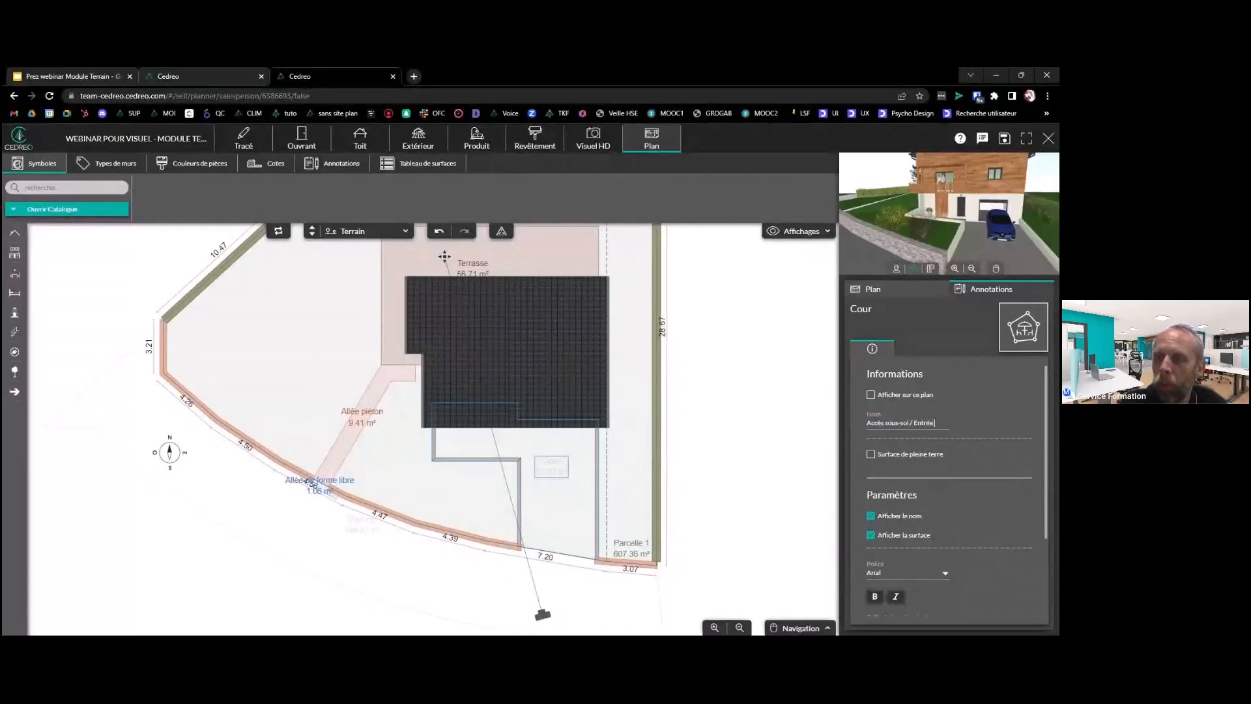
text( voiture)
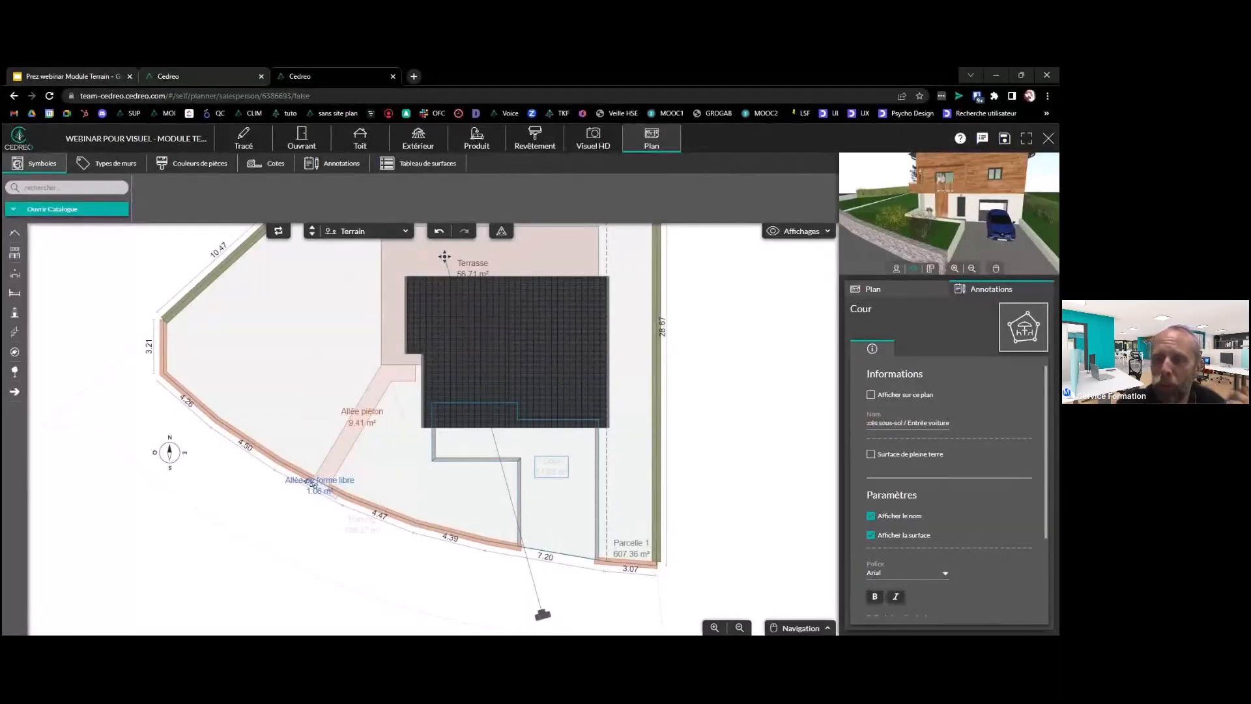
click(871, 395)
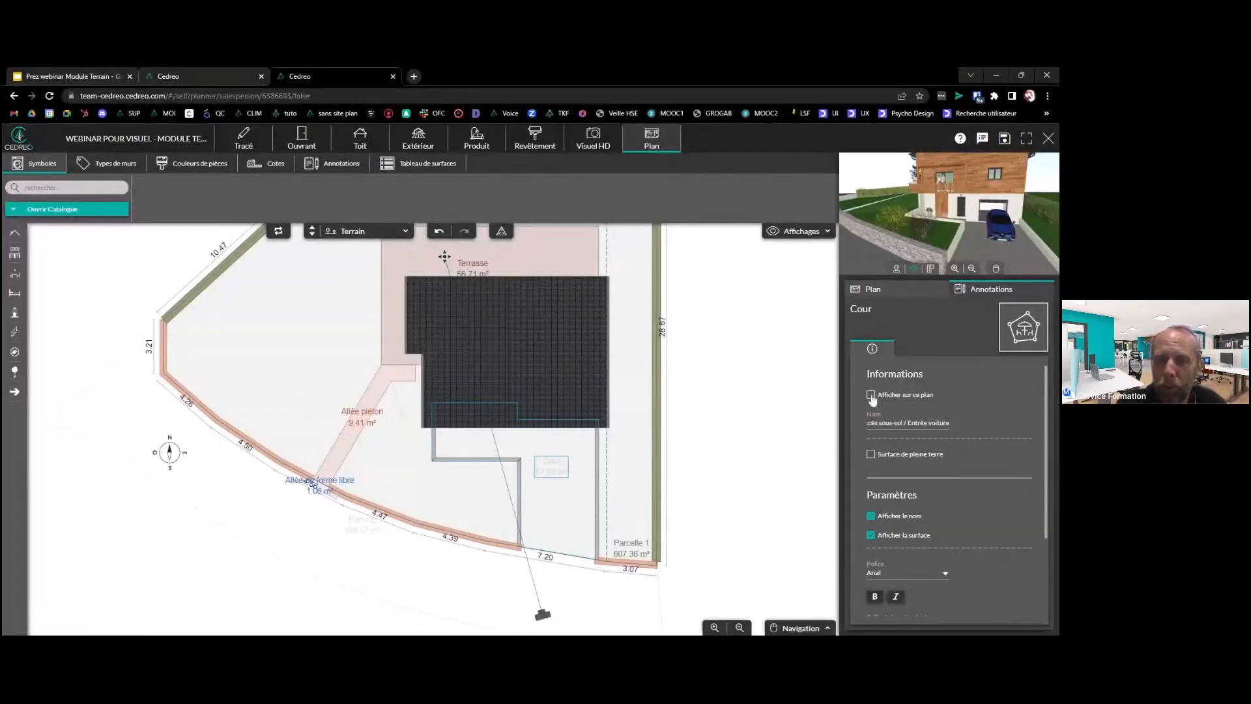
drag(572, 474, 552, 454)
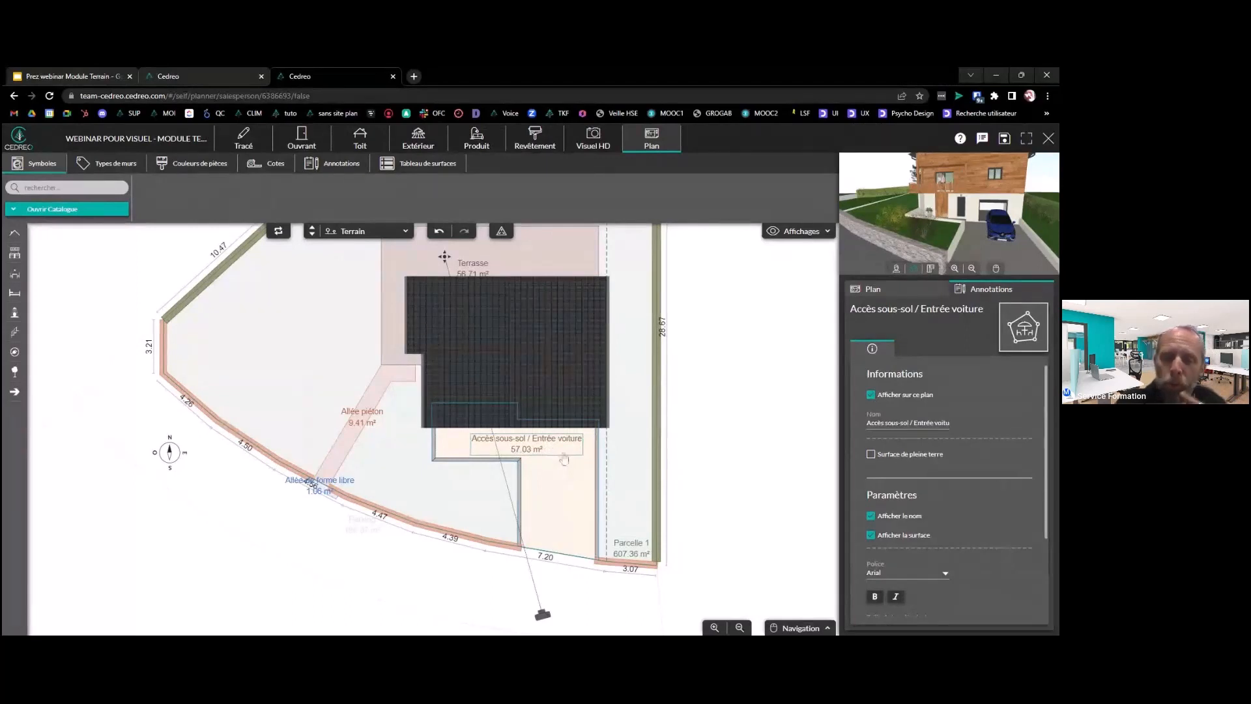
Rename the Parking annotation "Route de Cedreo", show it on the plan and centre its label on the road
click(466, 583)
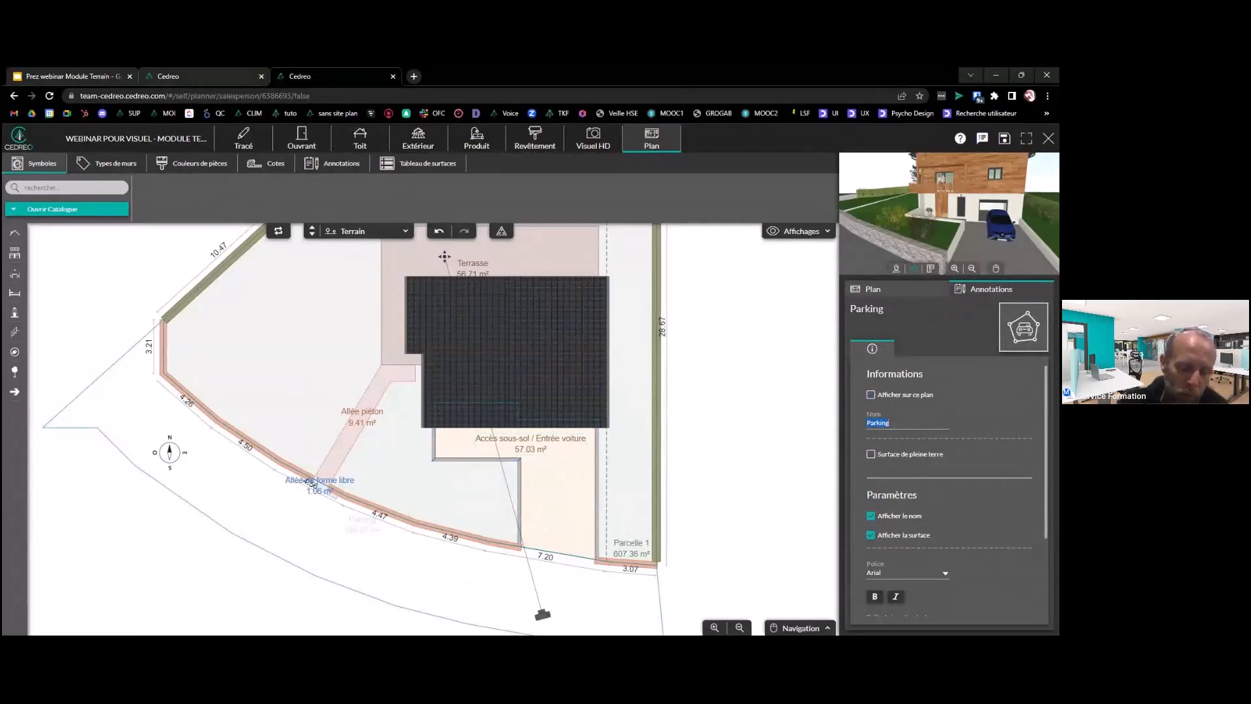
text(P)
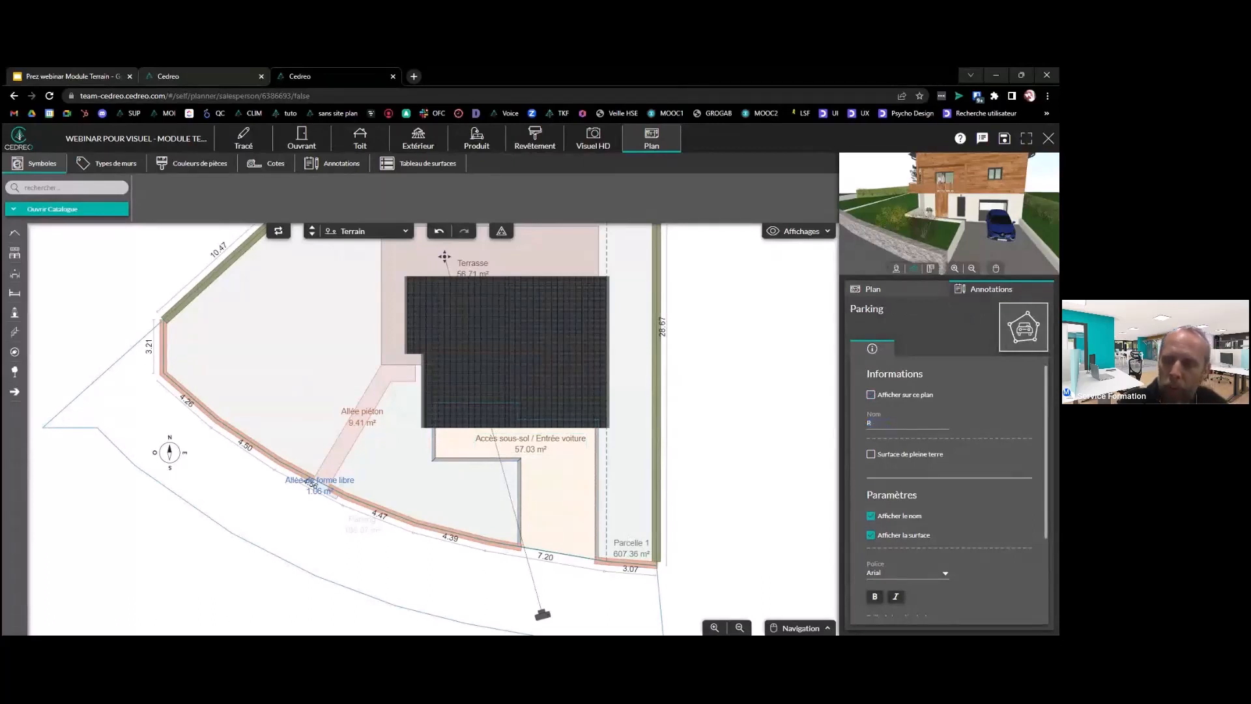
text(oute de Cedreo)
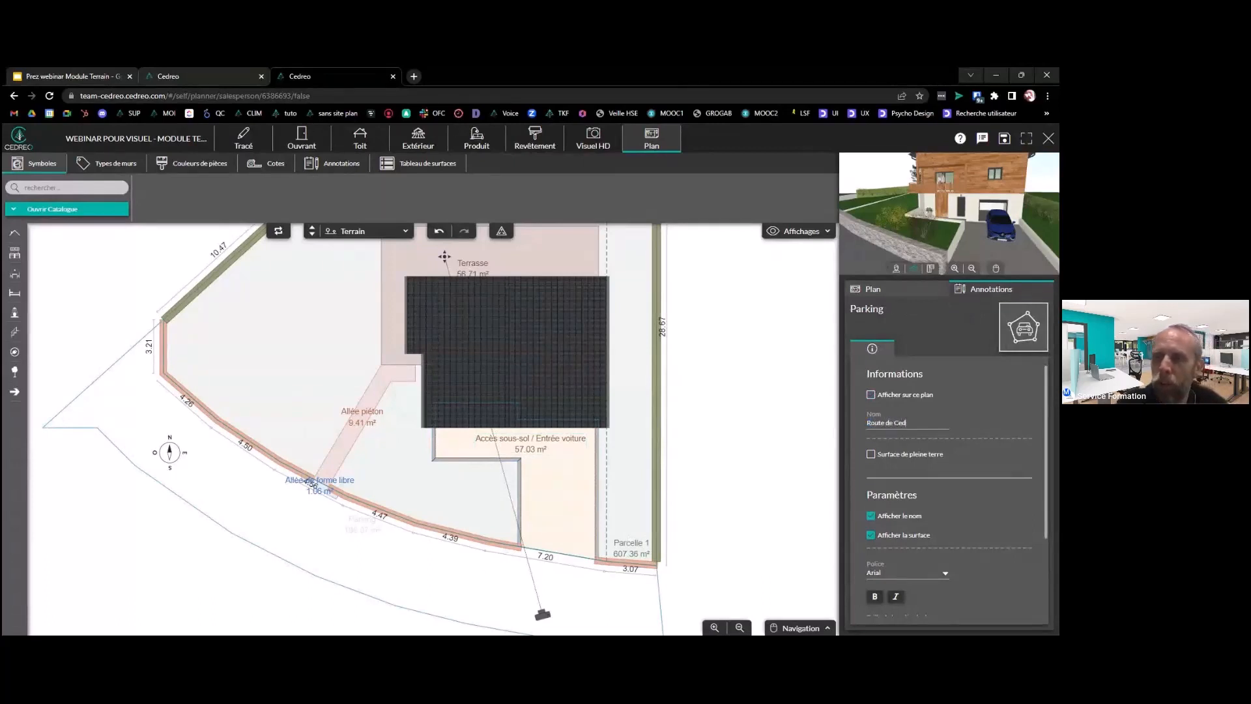
click(871, 395)
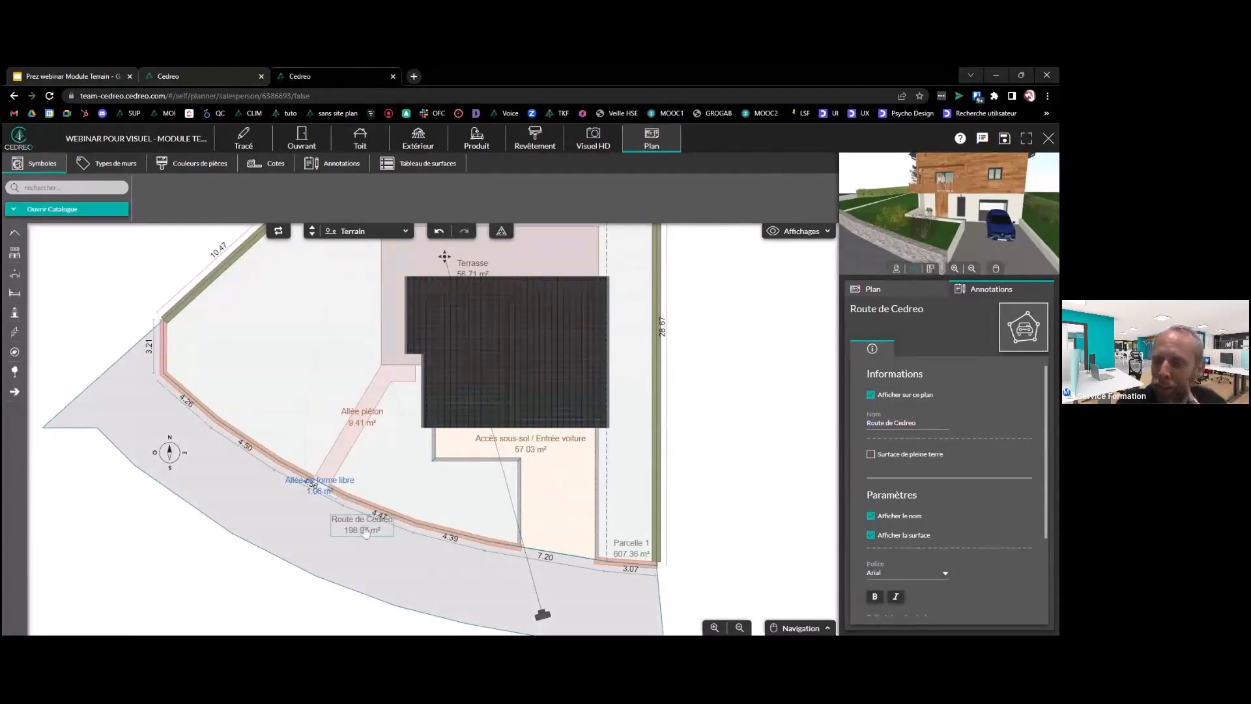
drag(364, 531, 390, 562)
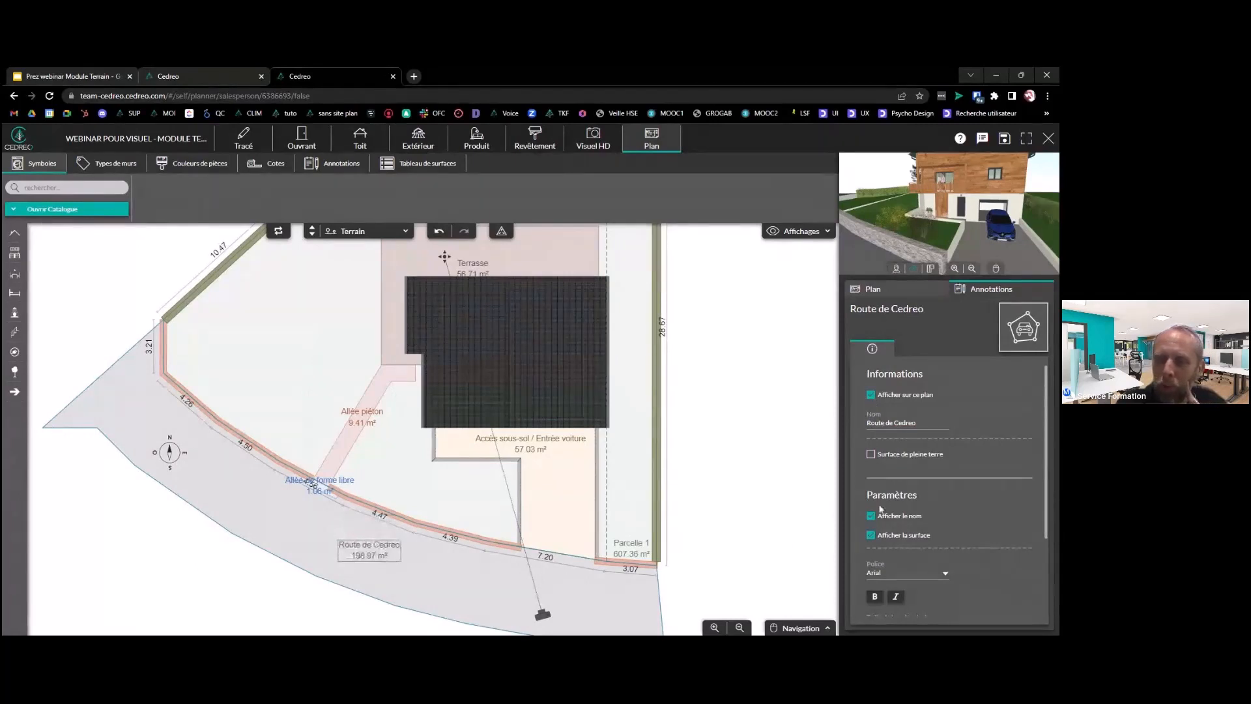
Hide the surface area on the Route de Cedreo label and make its text bold
click(871, 535)
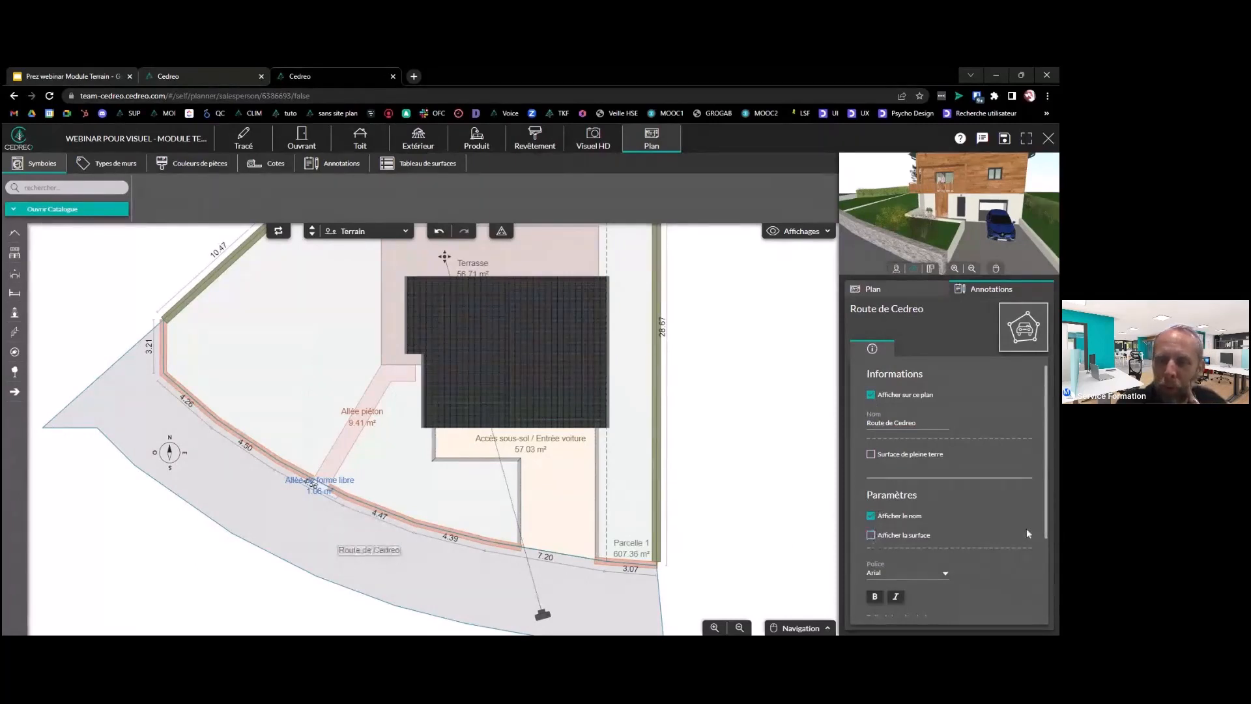
click(880, 598)
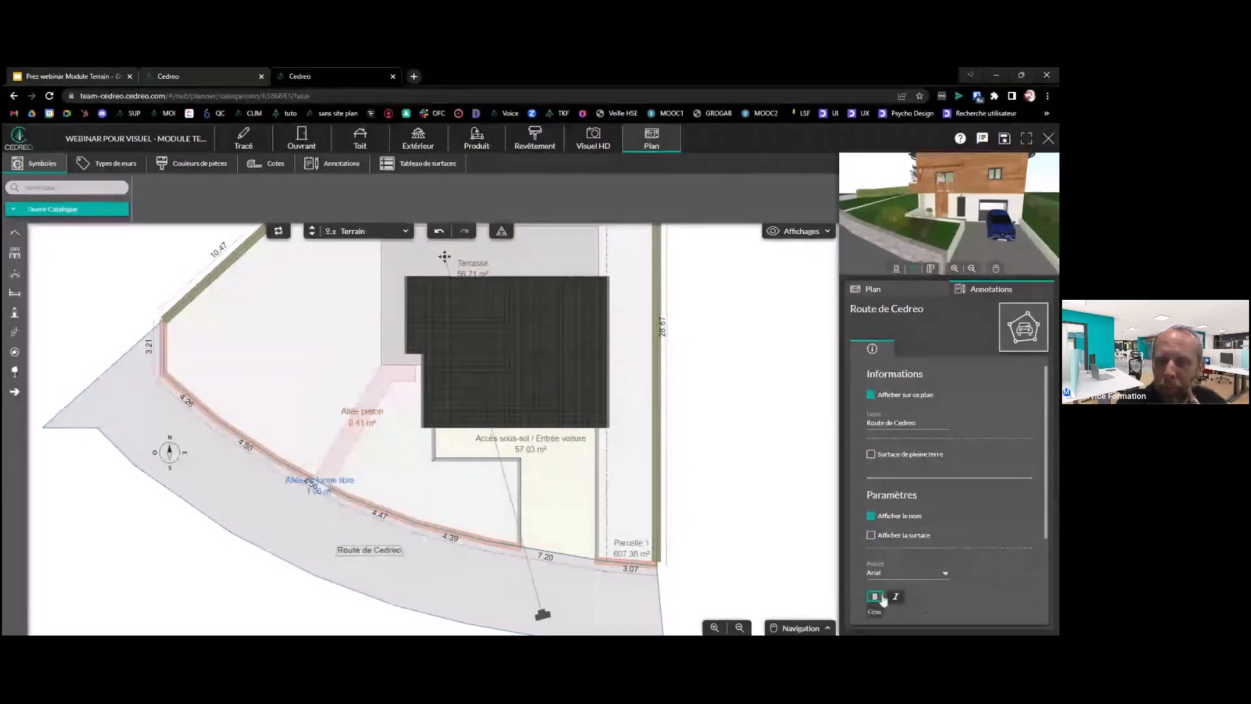
scroll(953, 529, down, 3)
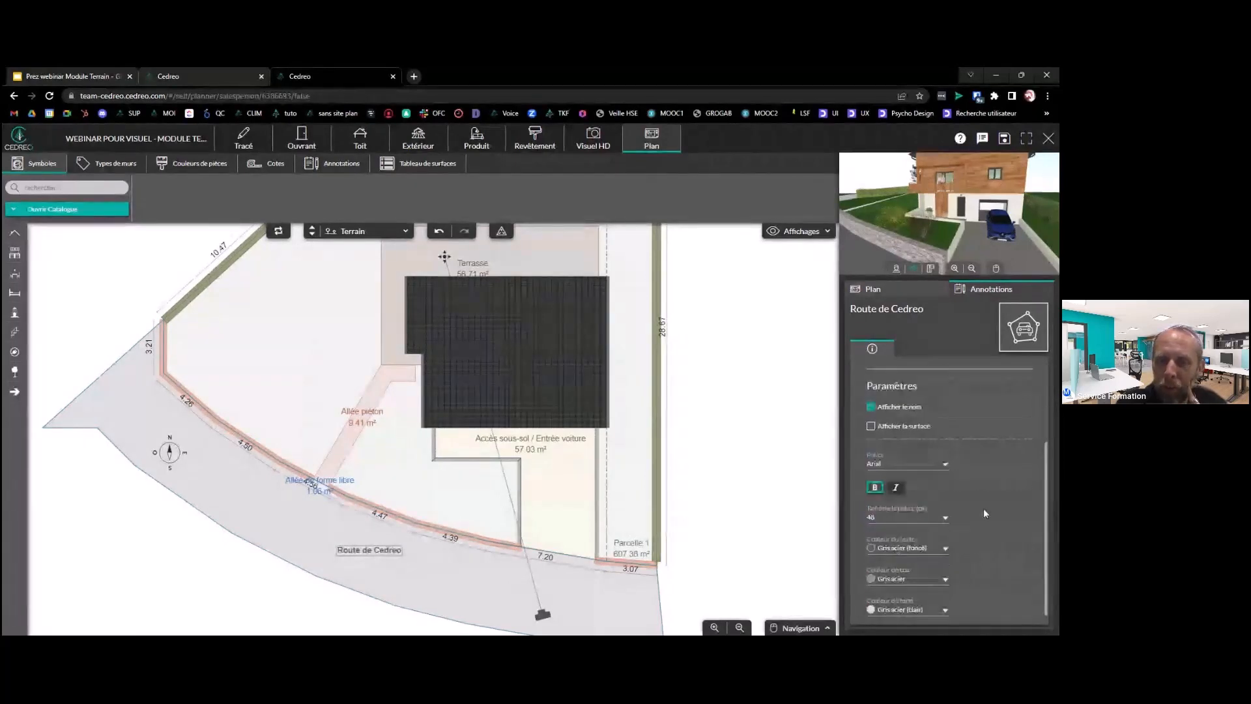
Rename the plot Parcelle 1 as "Terrain du jour" in the natural terrain drawing
click(631, 547)
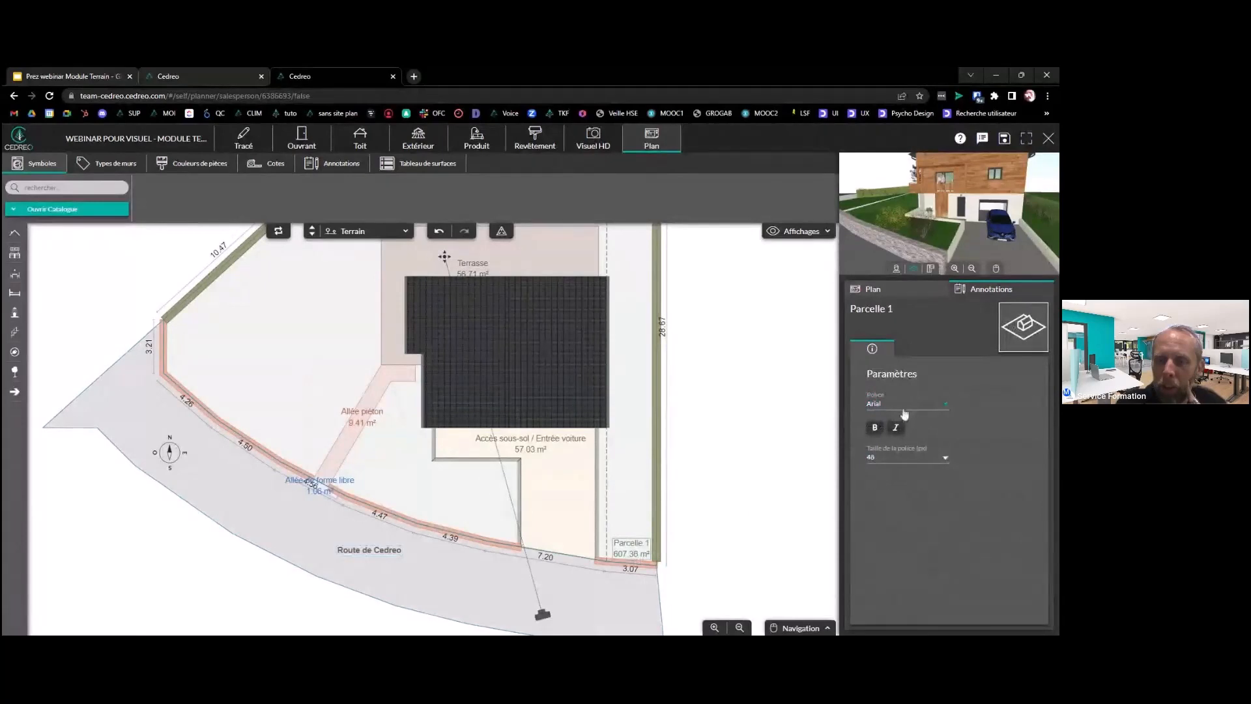
drag(639, 547, 640, 540)
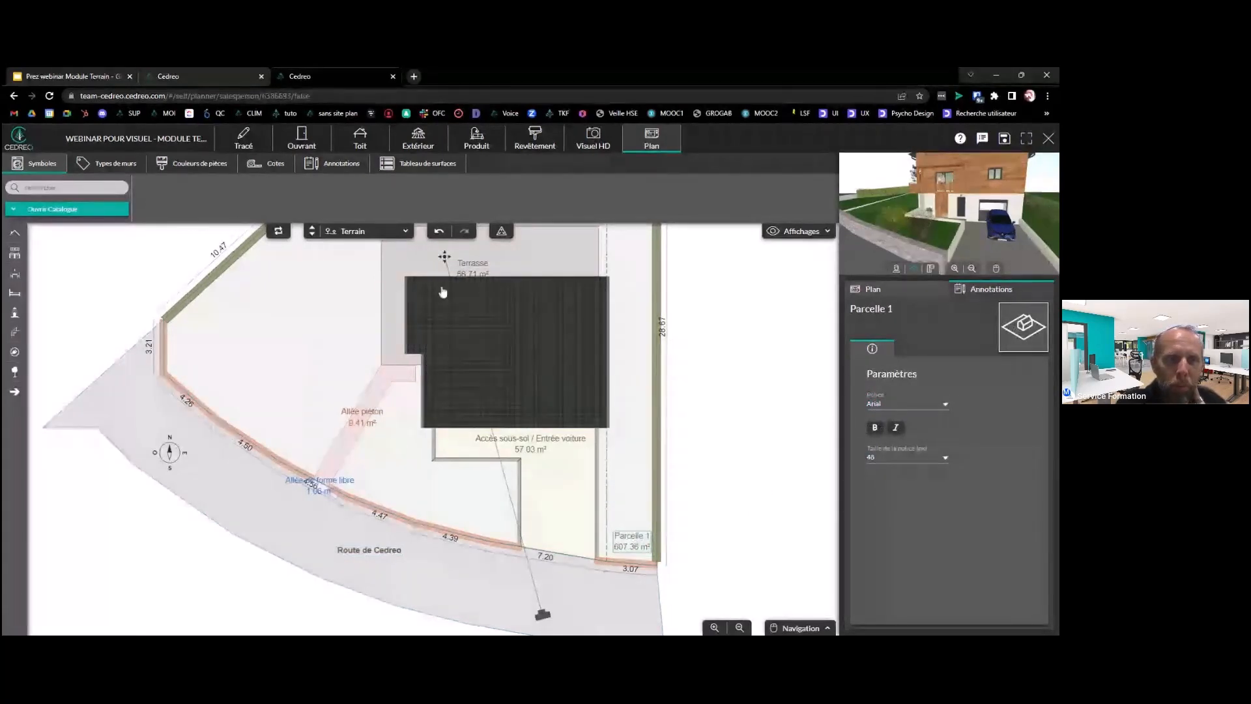
click(243, 142)
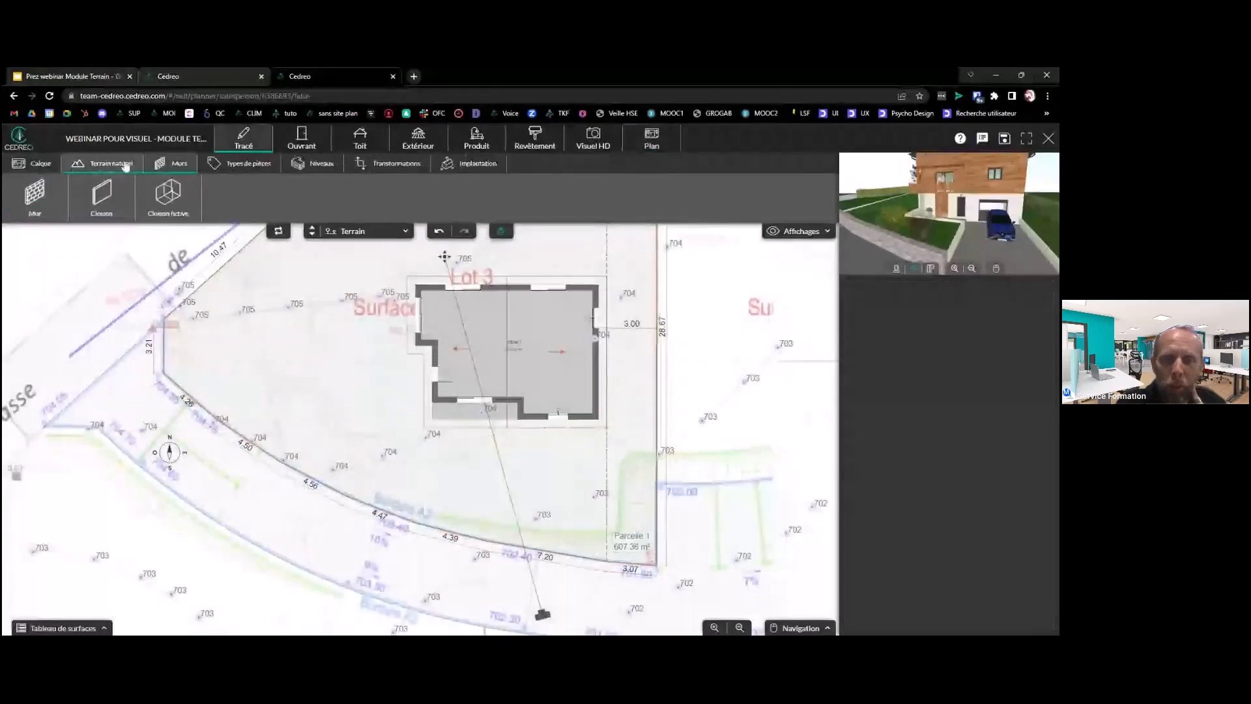
click(105, 163)
click(35, 196)
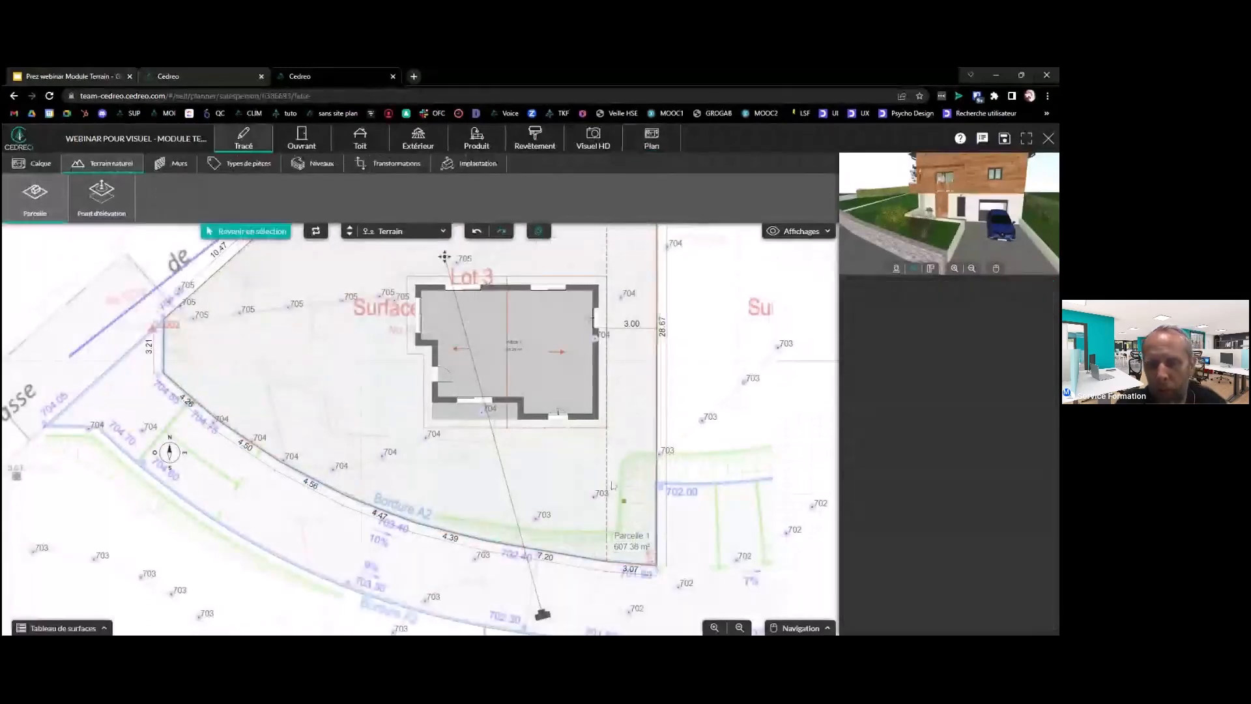
key(Escape)
click(620, 497)
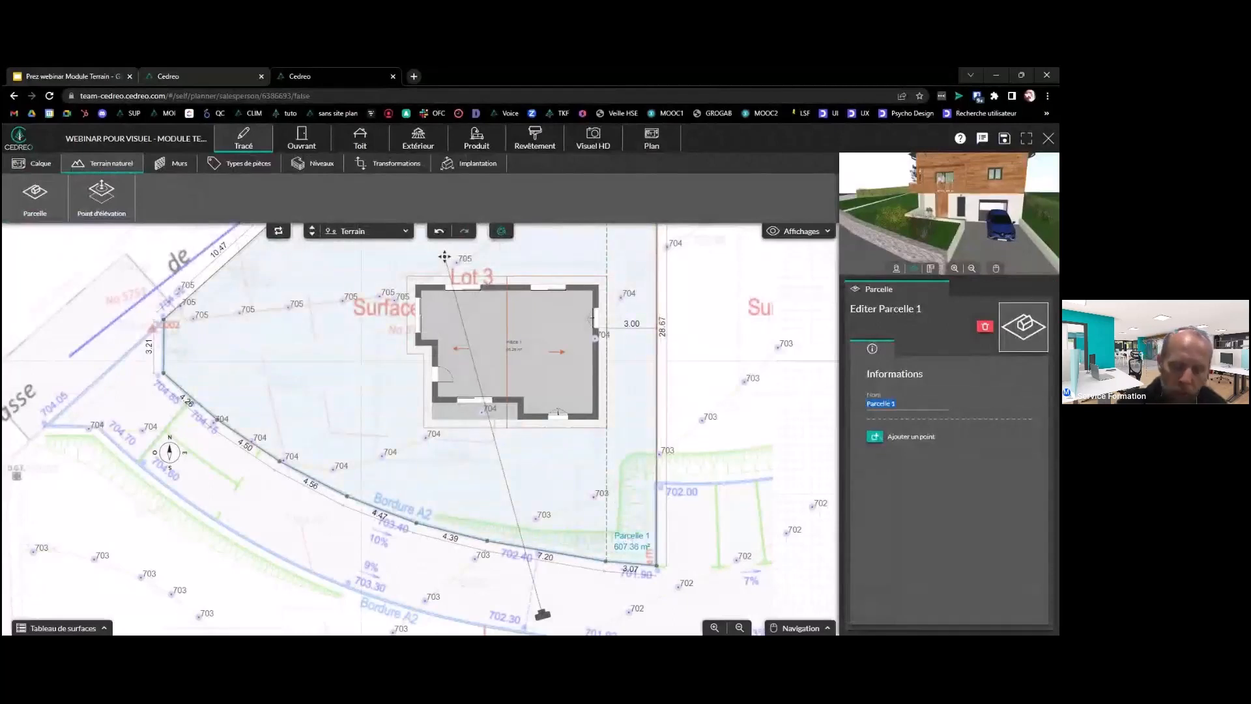
text(Terrain du jour)
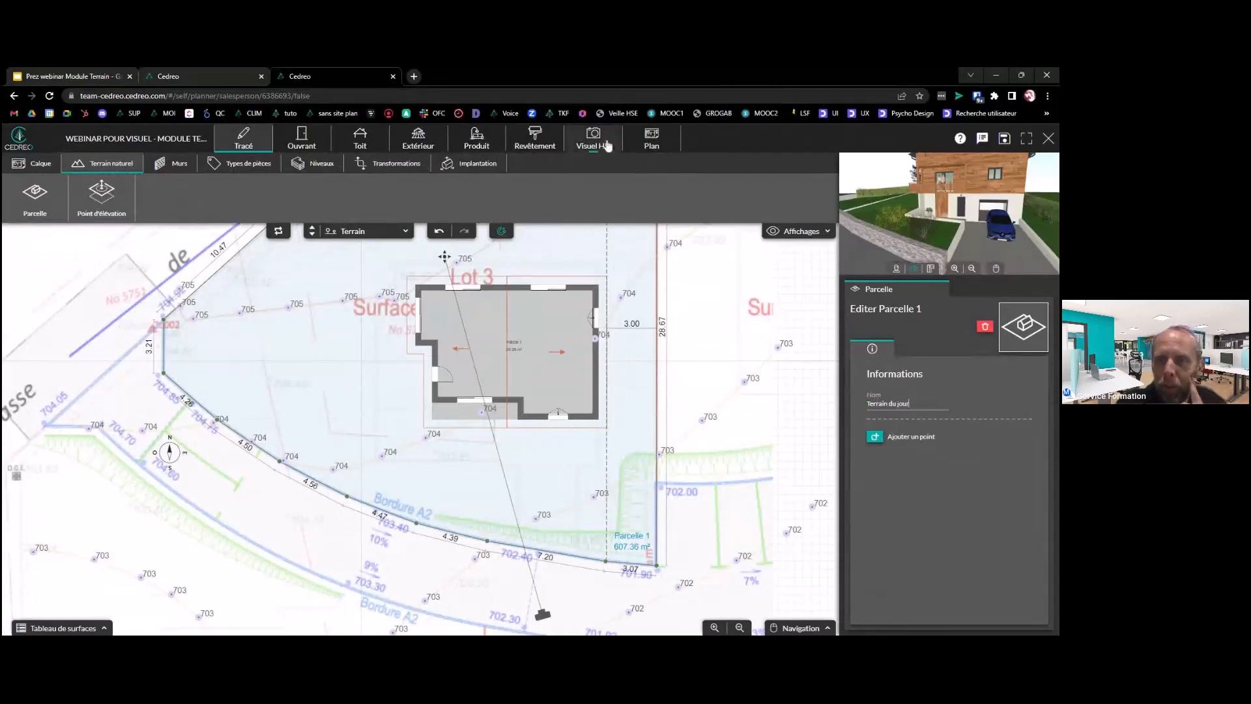
Return to the site plan and move the Terrain du jour label up, further from the front boundary
click(668, 150)
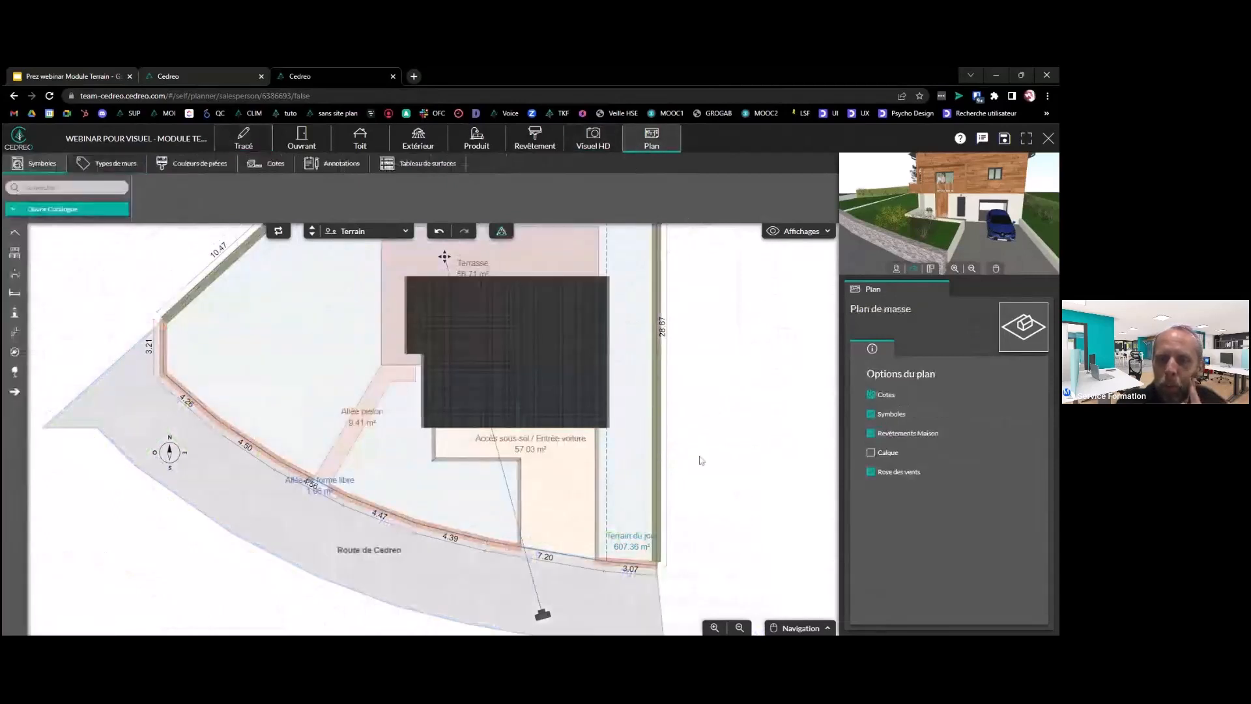
click(641, 547)
drag(643, 548, 637, 518)
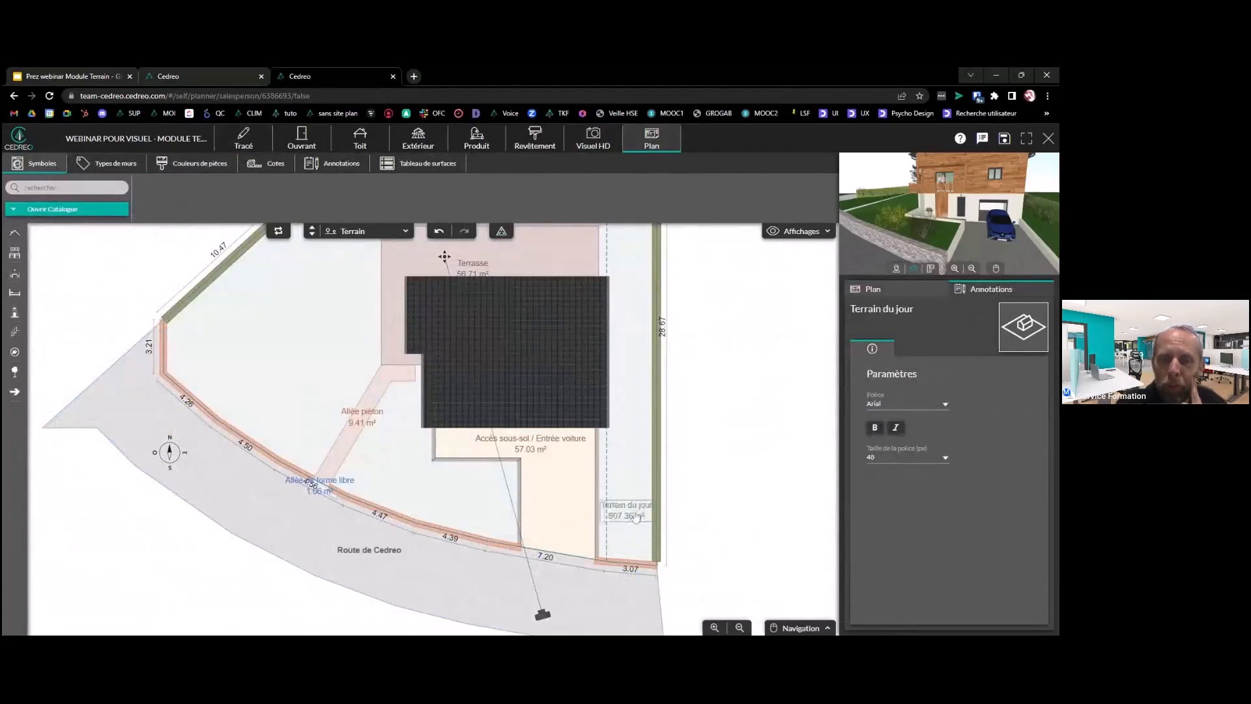
Hide the surface area on the Allée piéton label and set the path's outline colour to Rouge vermillon
click(359, 424)
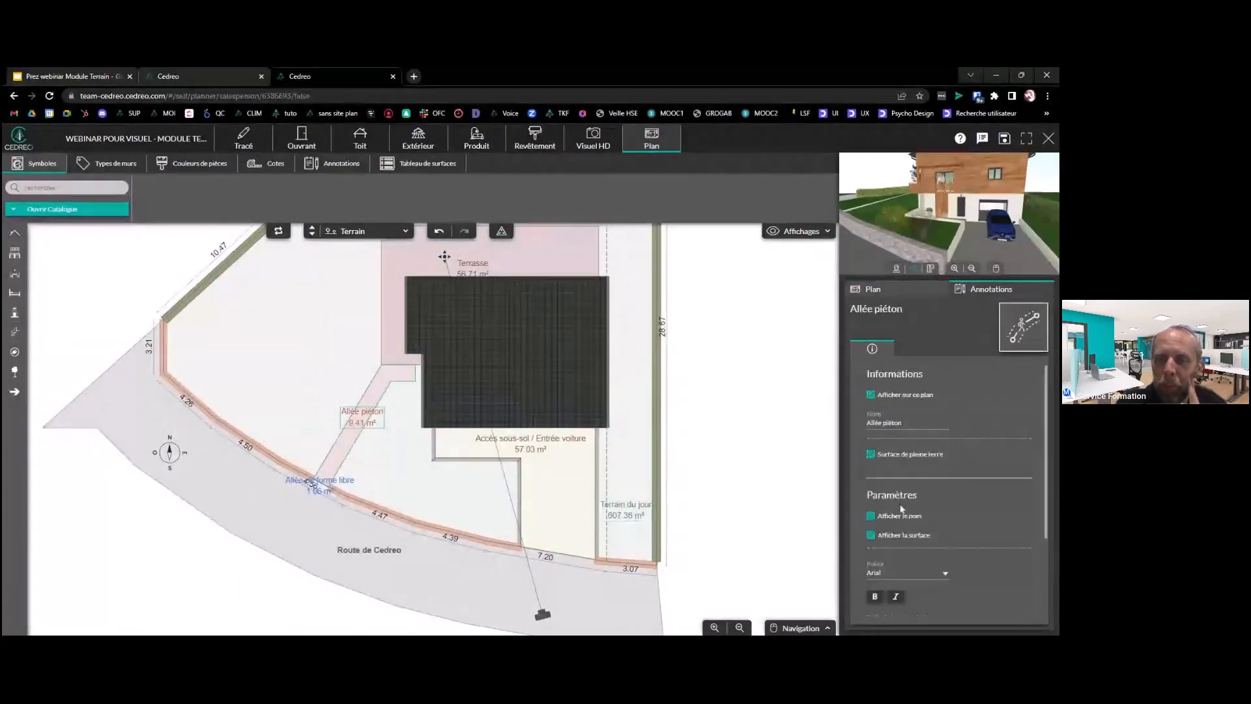
click(871, 535)
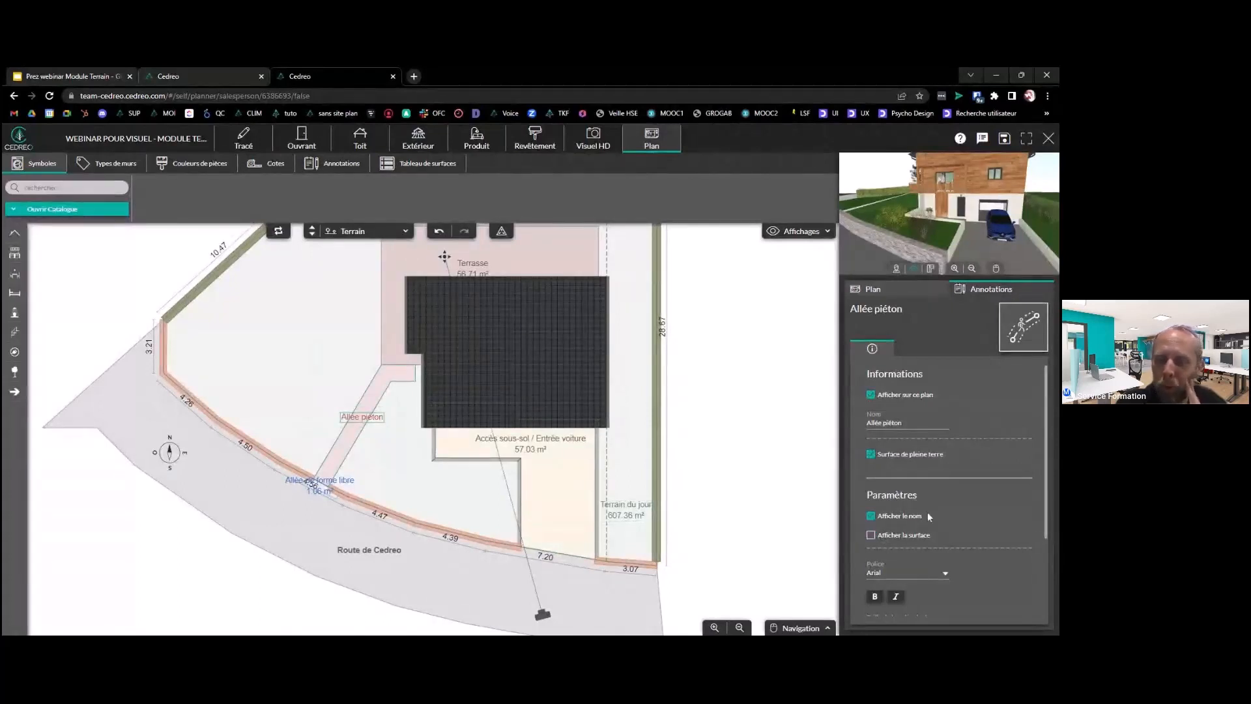
scroll(928, 511, down, 1)
scroll(932, 526, down, 1)
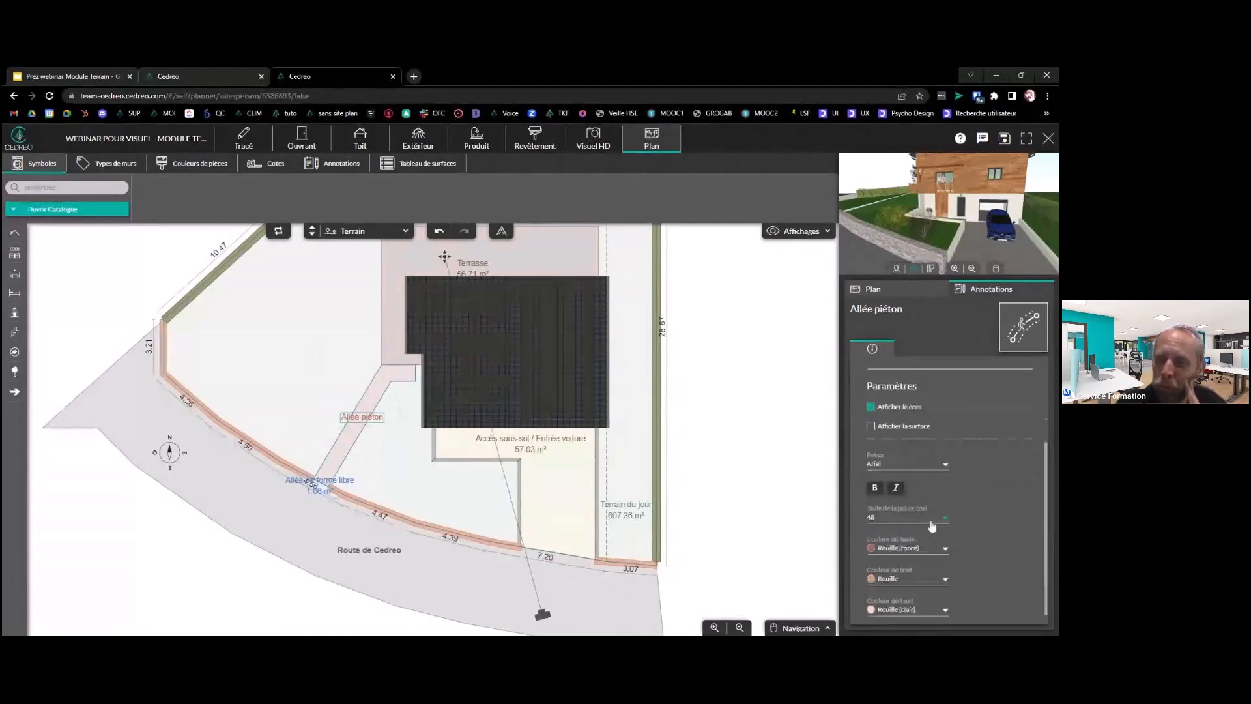
click(945, 554)
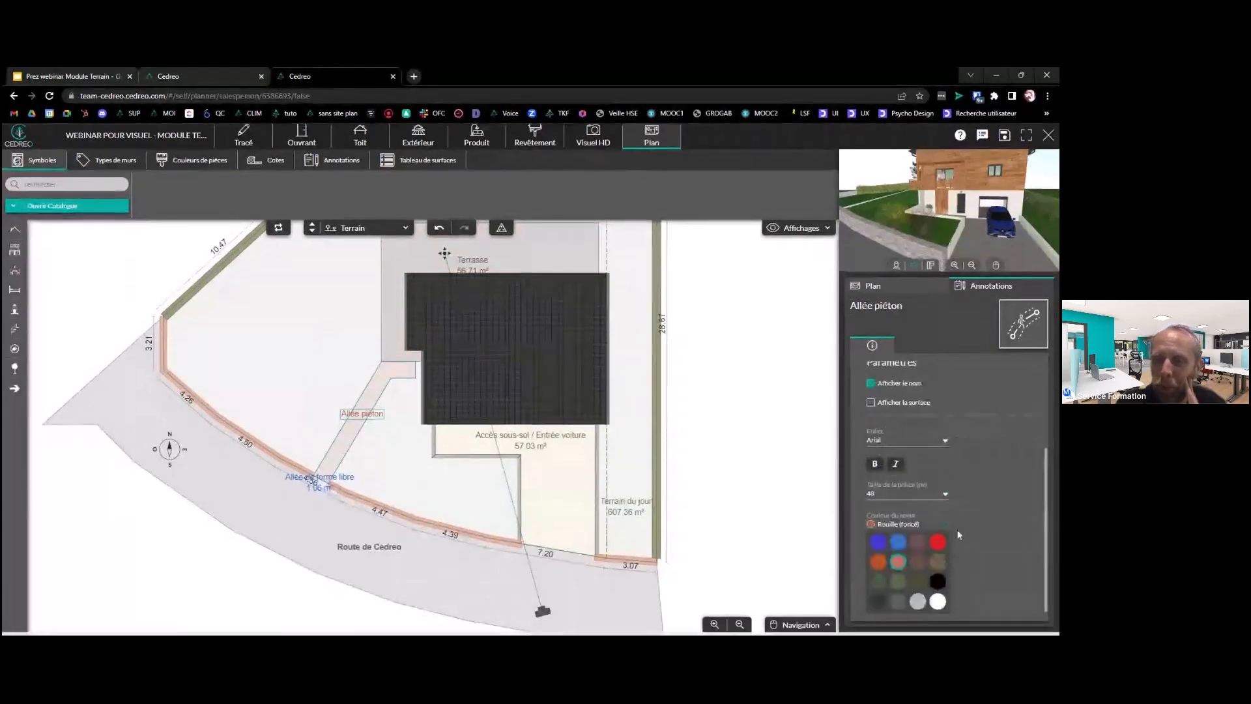
click(970, 557)
click(946, 576)
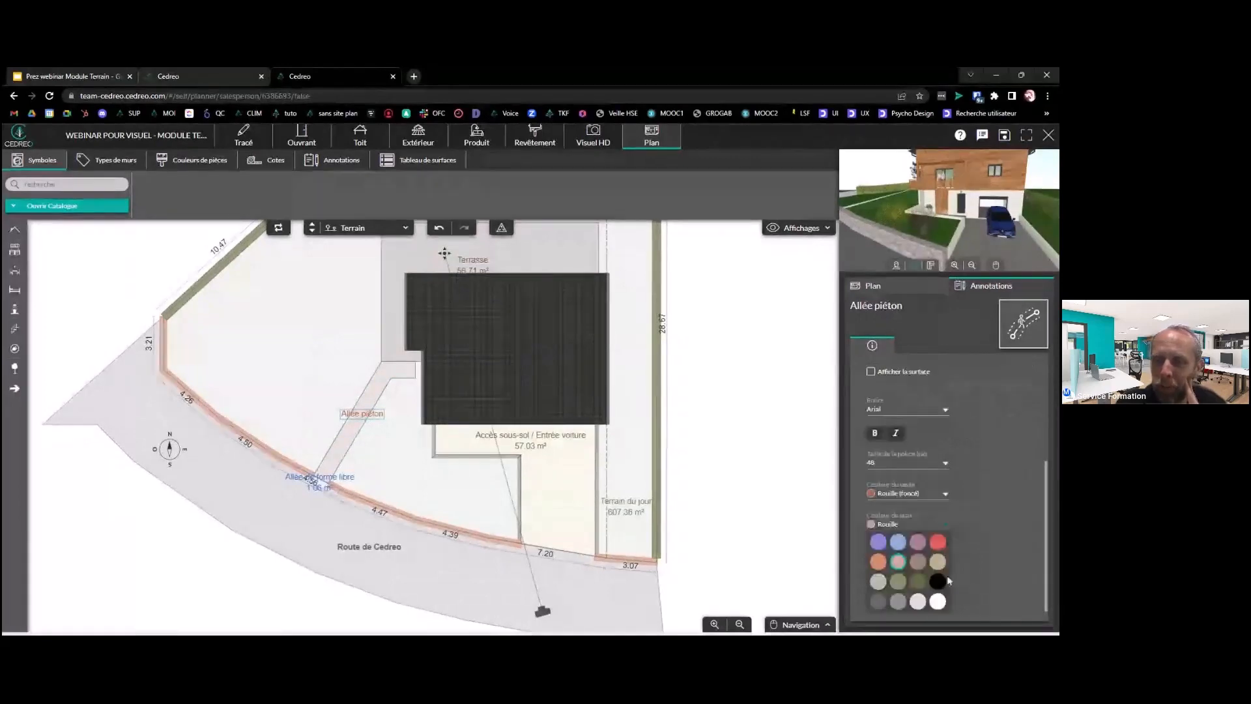
click(968, 586)
click(945, 576)
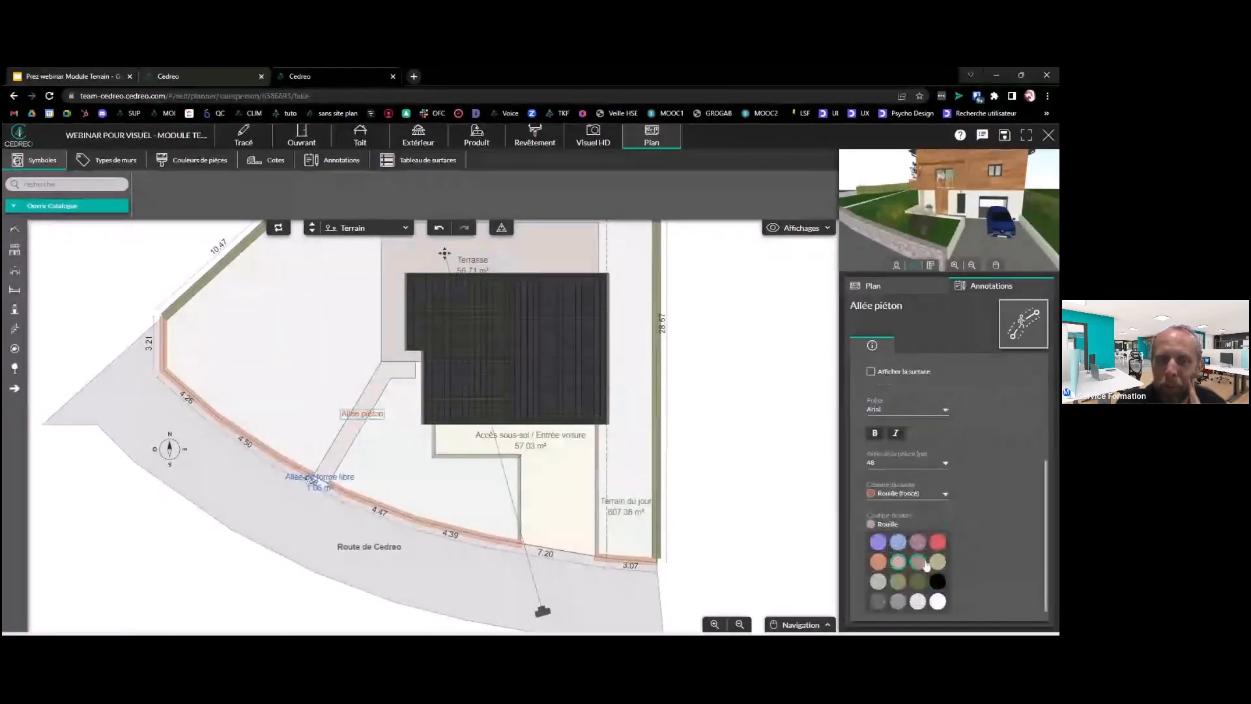
click(938, 542)
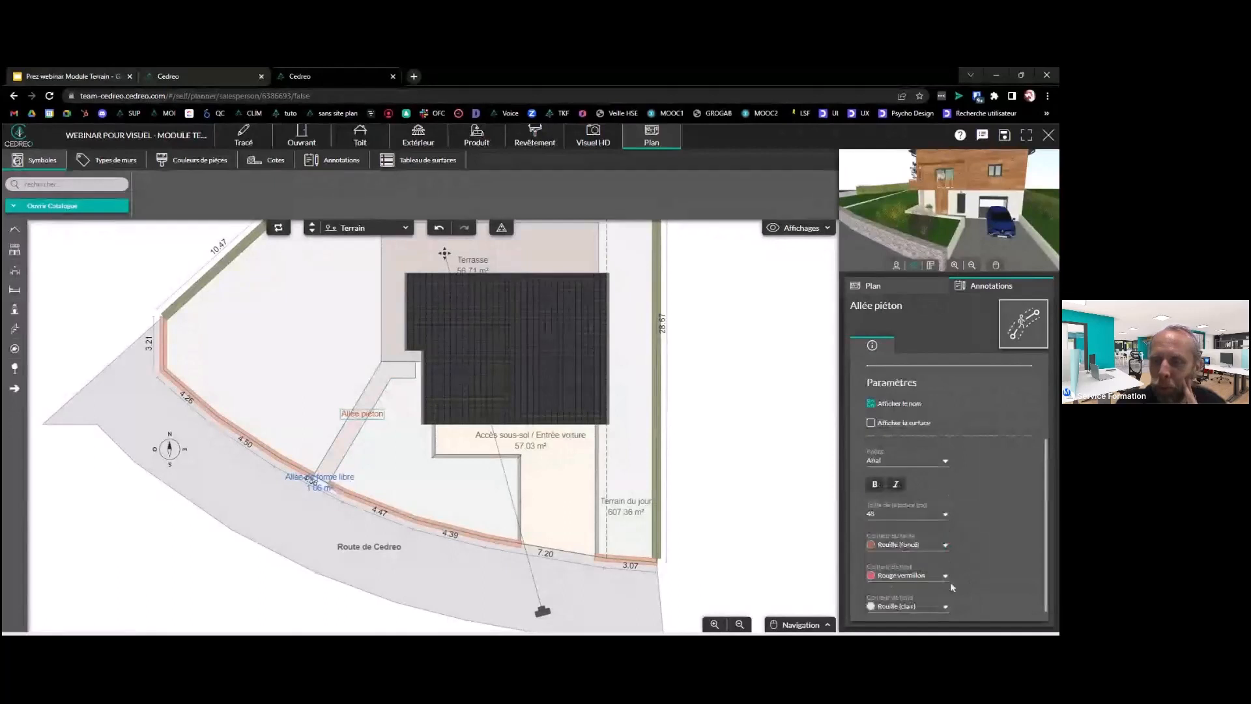
Set the Allée piéton's fill colour to Vert olive (clair) and its text colour to Noir
click(948, 609)
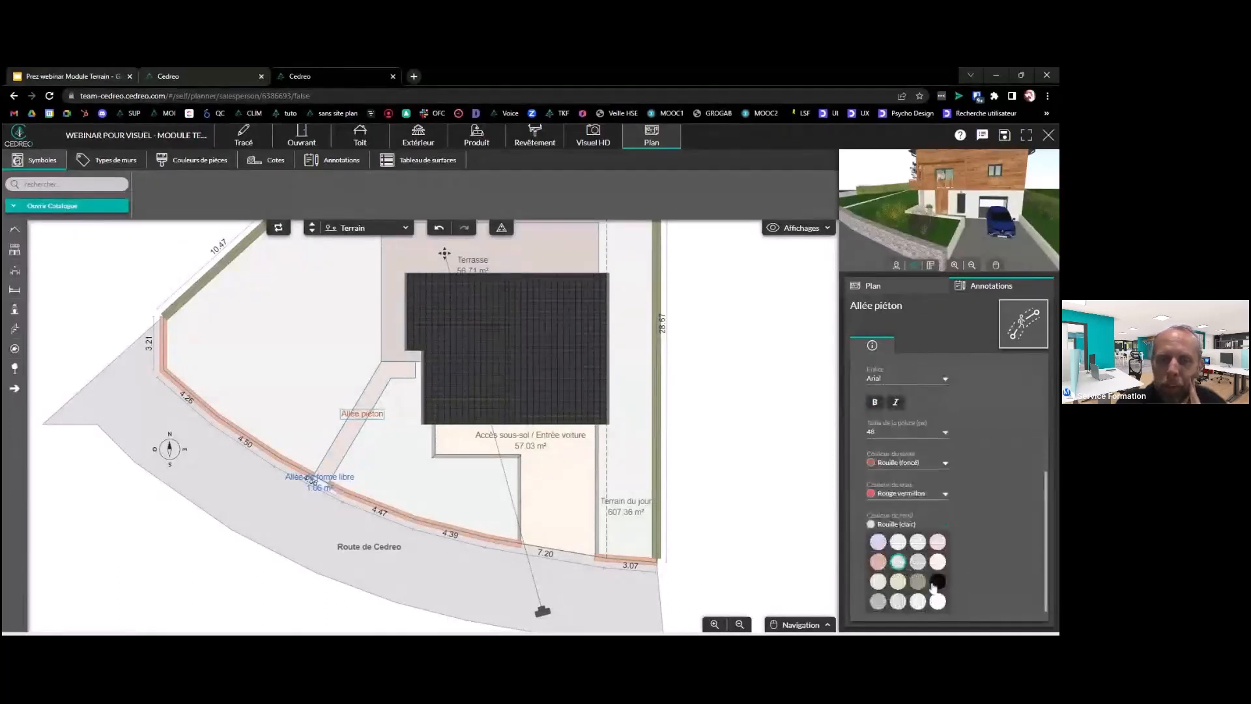
click(922, 589)
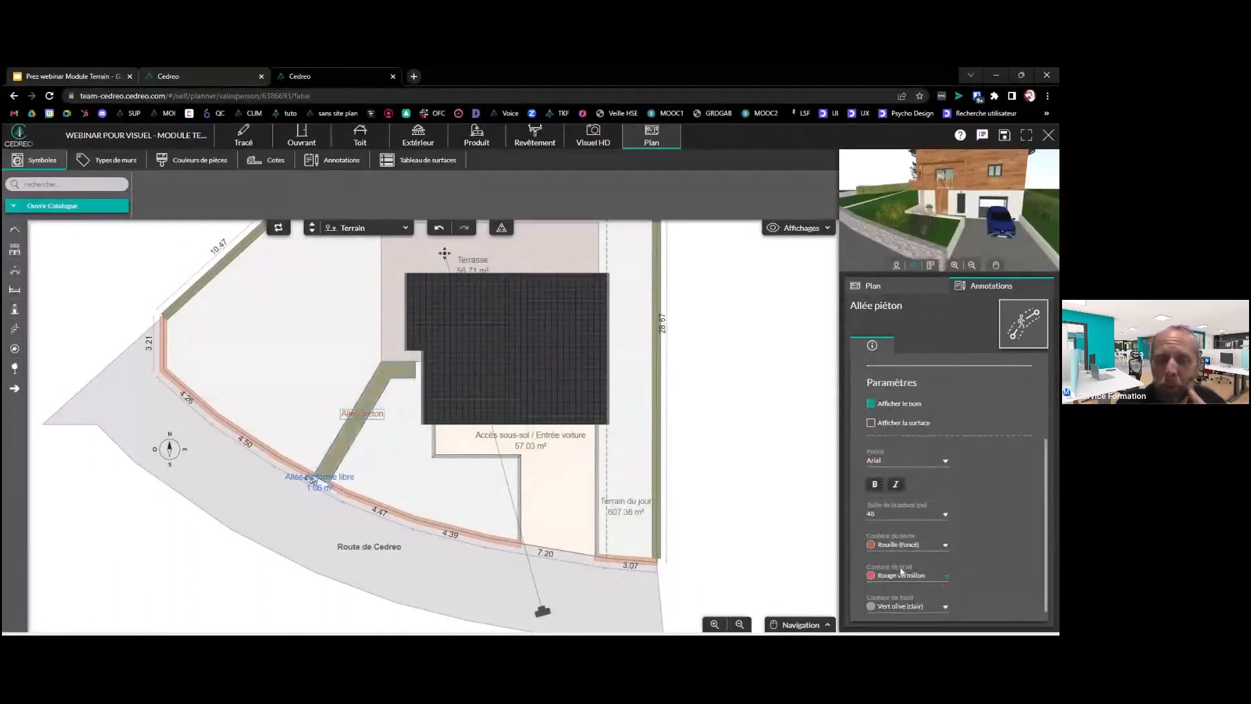
click(928, 545)
click(937, 582)
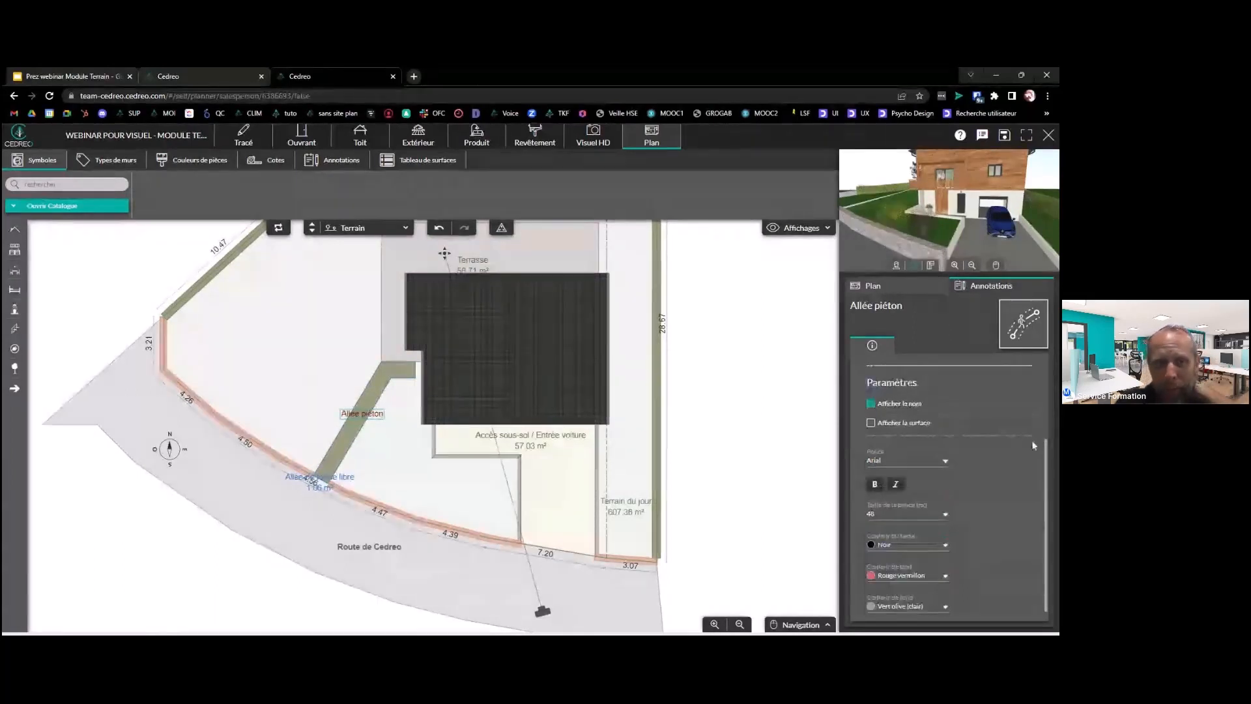
Draw a vertical line annotation from the sub-basement access down to the front boundary, just west of the driveway
click(495, 254)
scroll(742, 454, down, 1)
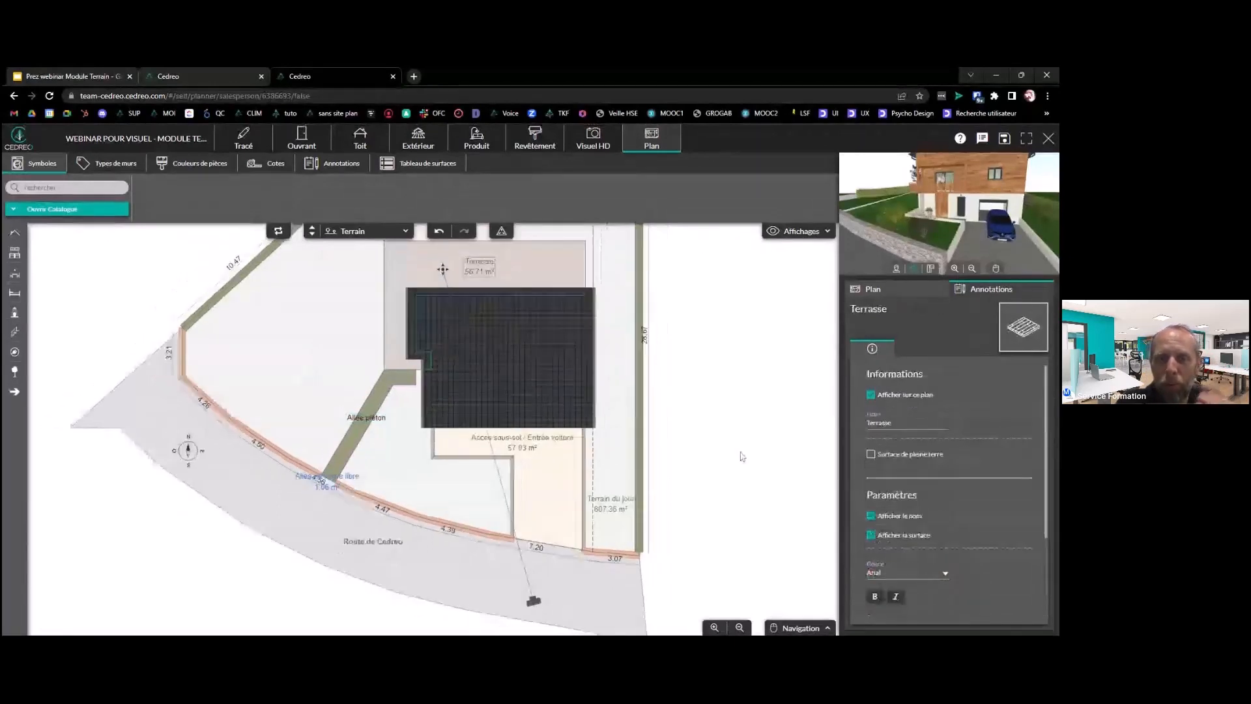
drag(742, 453, 732, 502)
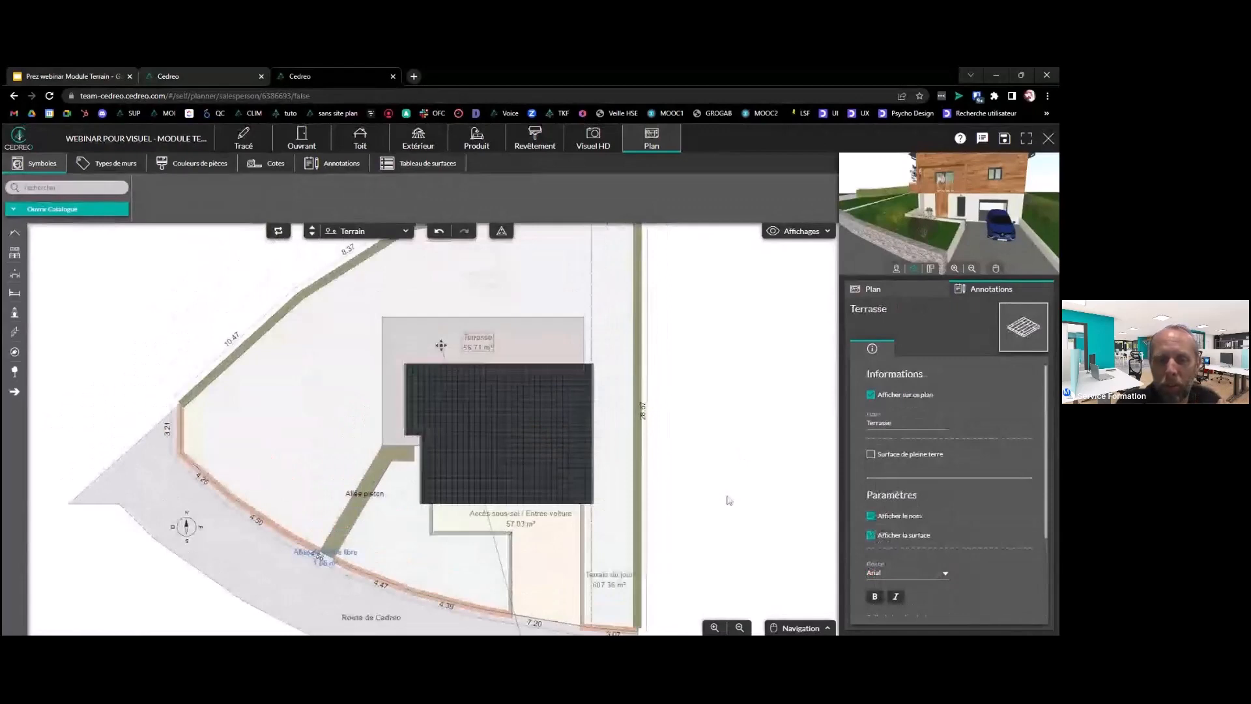
scroll(724, 498, down, 1)
drag(724, 497, 707, 472)
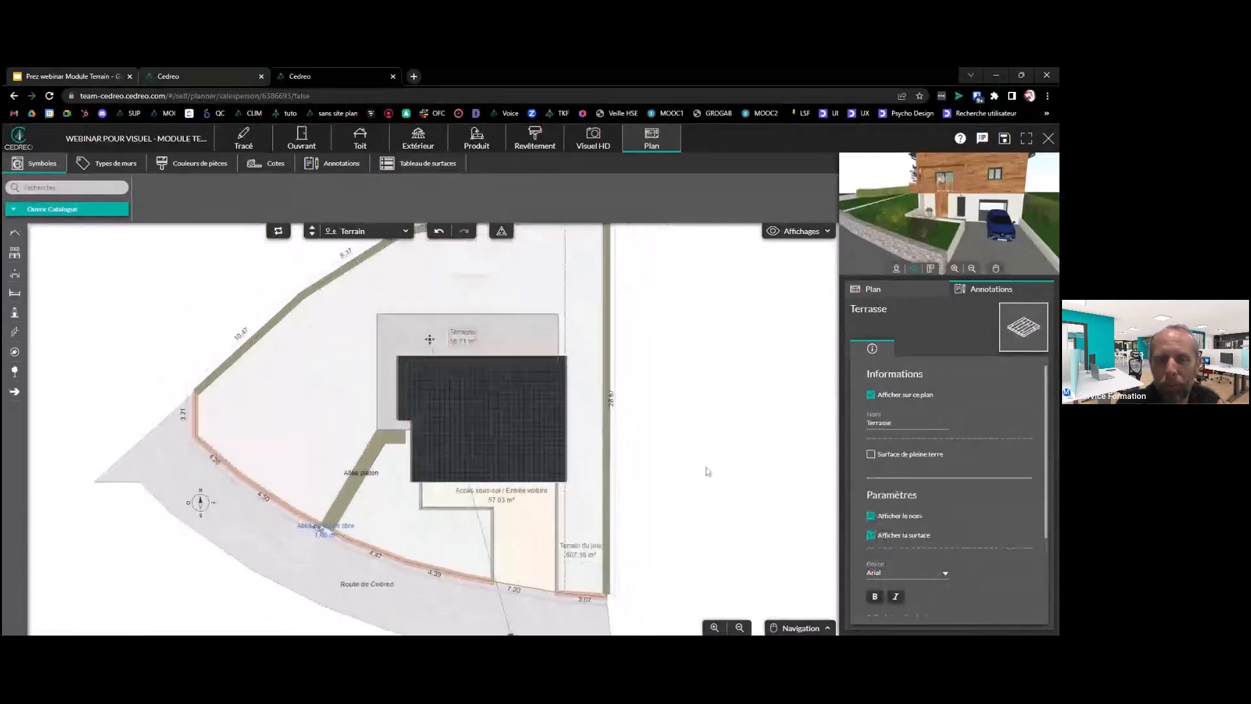
click(332, 164)
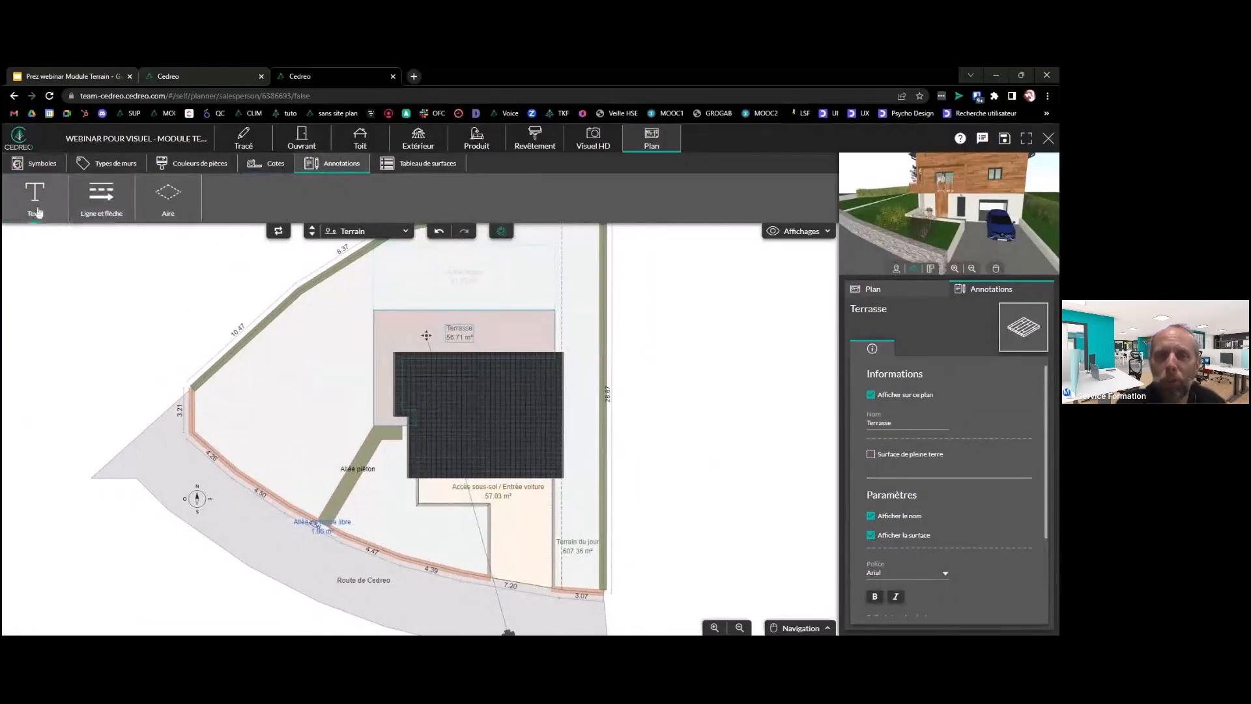
click(40, 212)
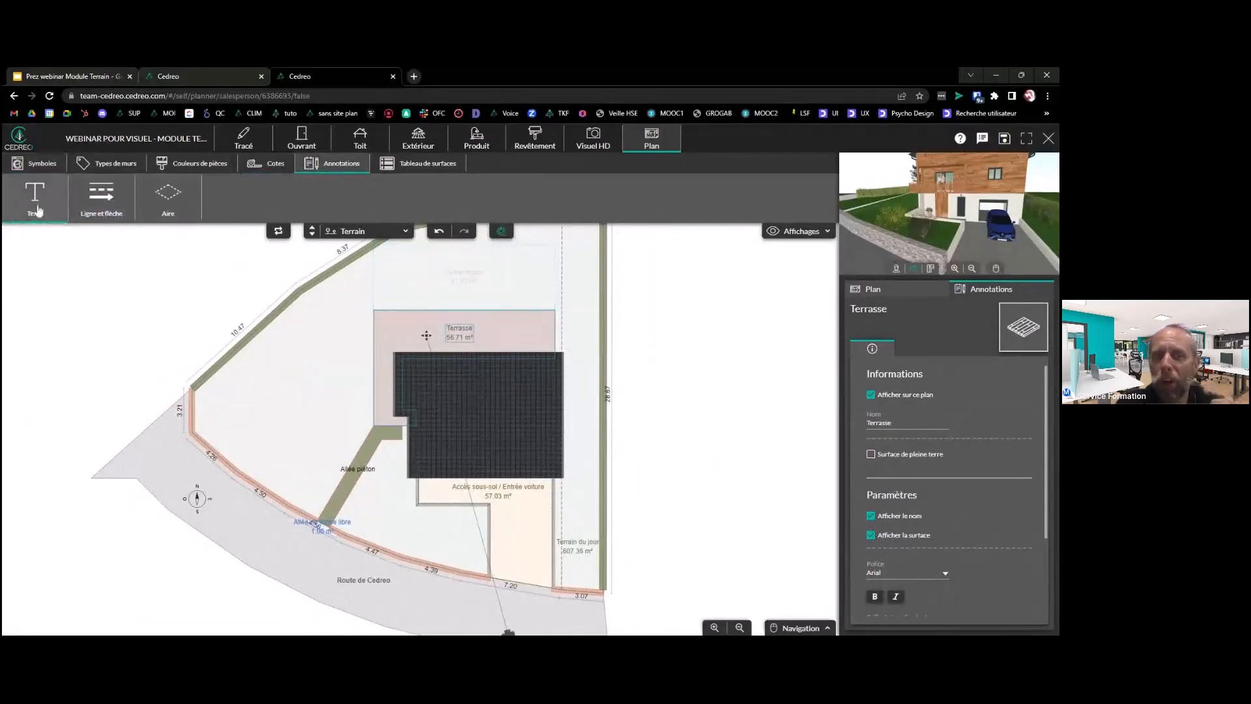
click(102, 210)
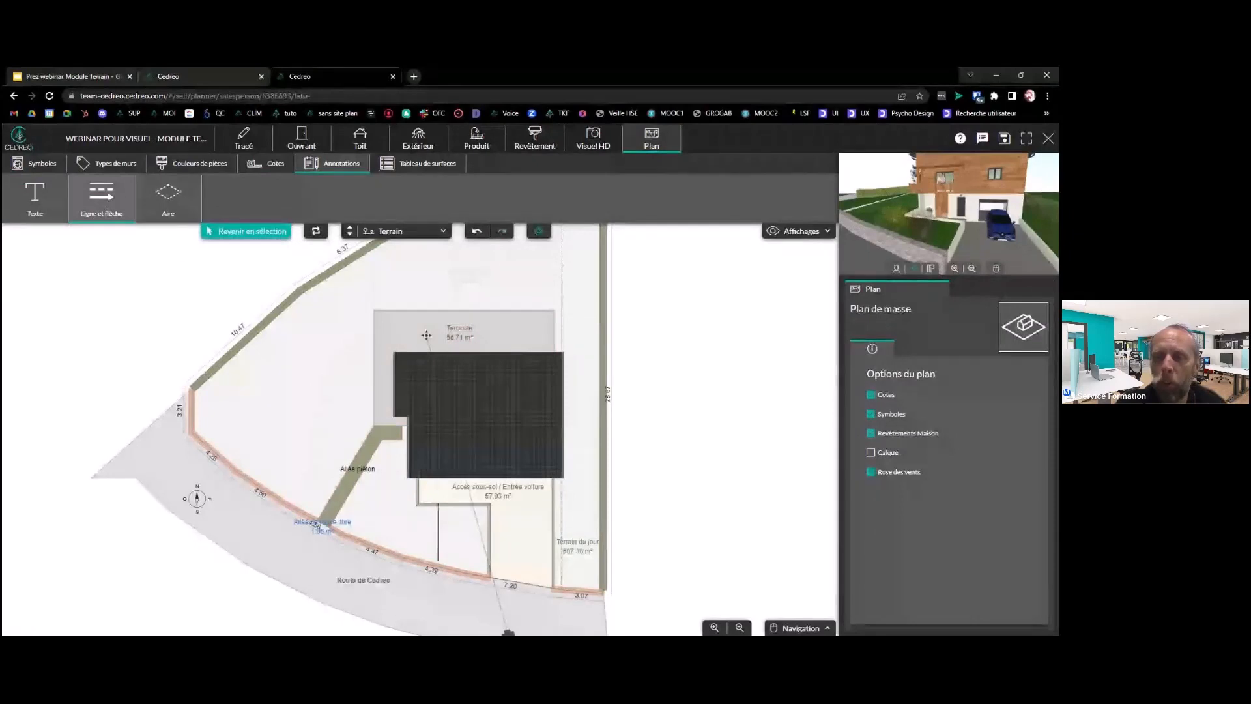
click(438, 560)
Give the new line a dashed style without arrowheads
click(1001, 483)
click(962, 487)
click(937, 493)
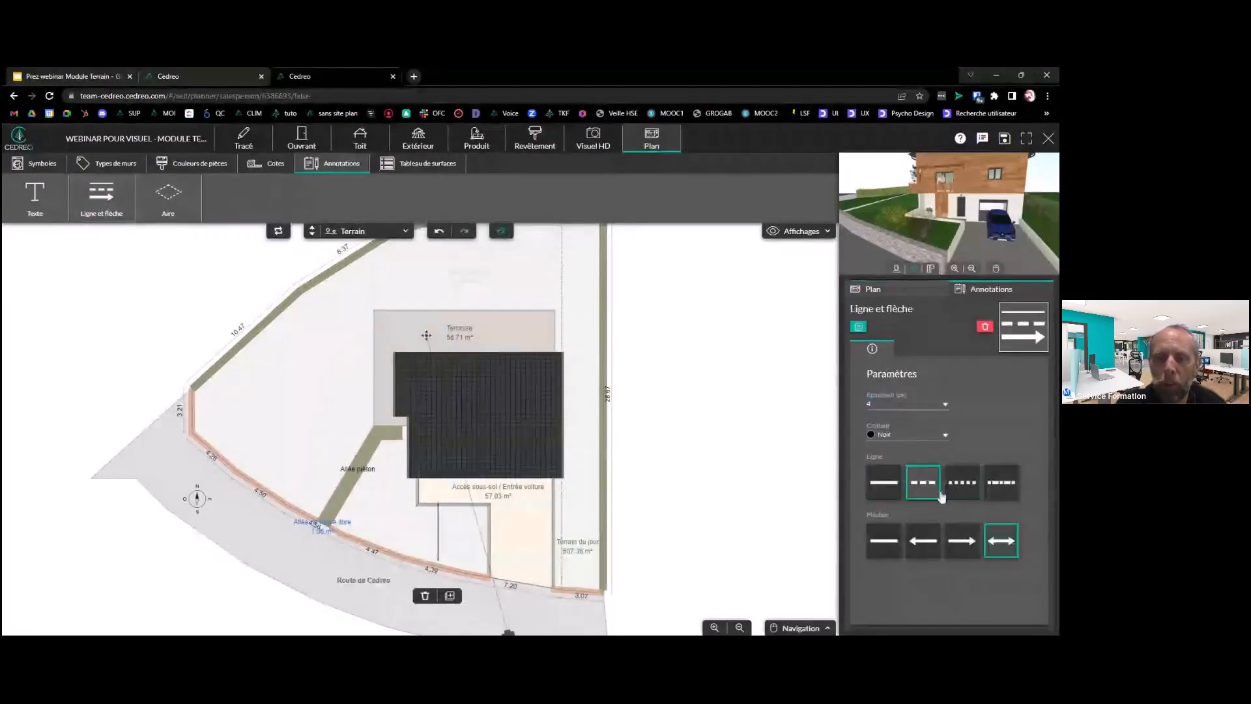
click(883, 540)
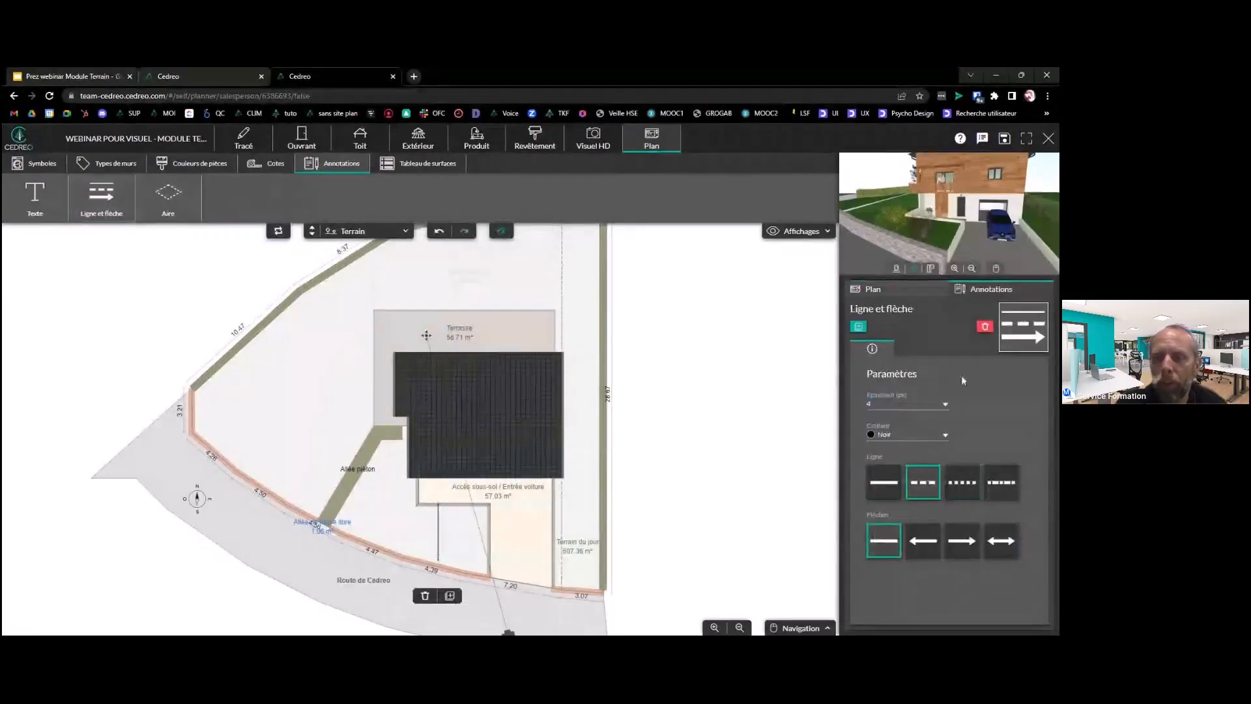
Set the dashed line's colour to Bleu (foncé) and its thickness to 8
click(928, 434)
click(914, 473)
scroll(488, 526, up, 3)
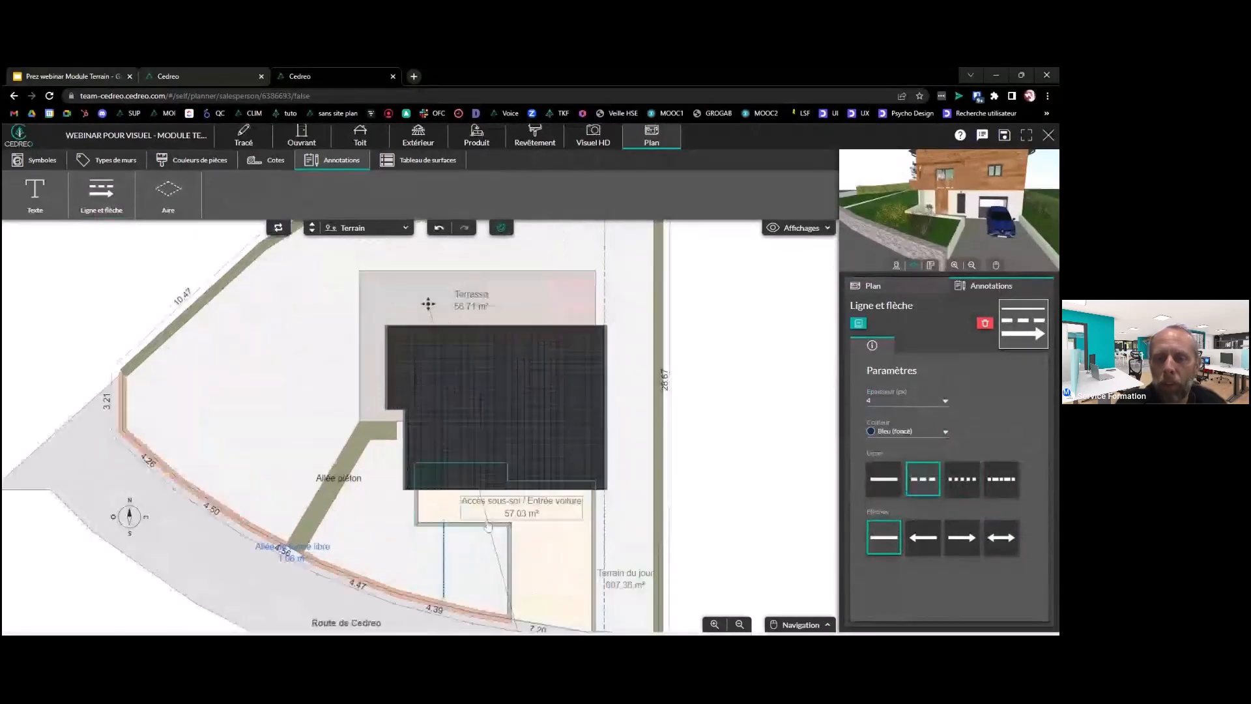
right_drag(488, 526, 550, 339)
click(928, 404)
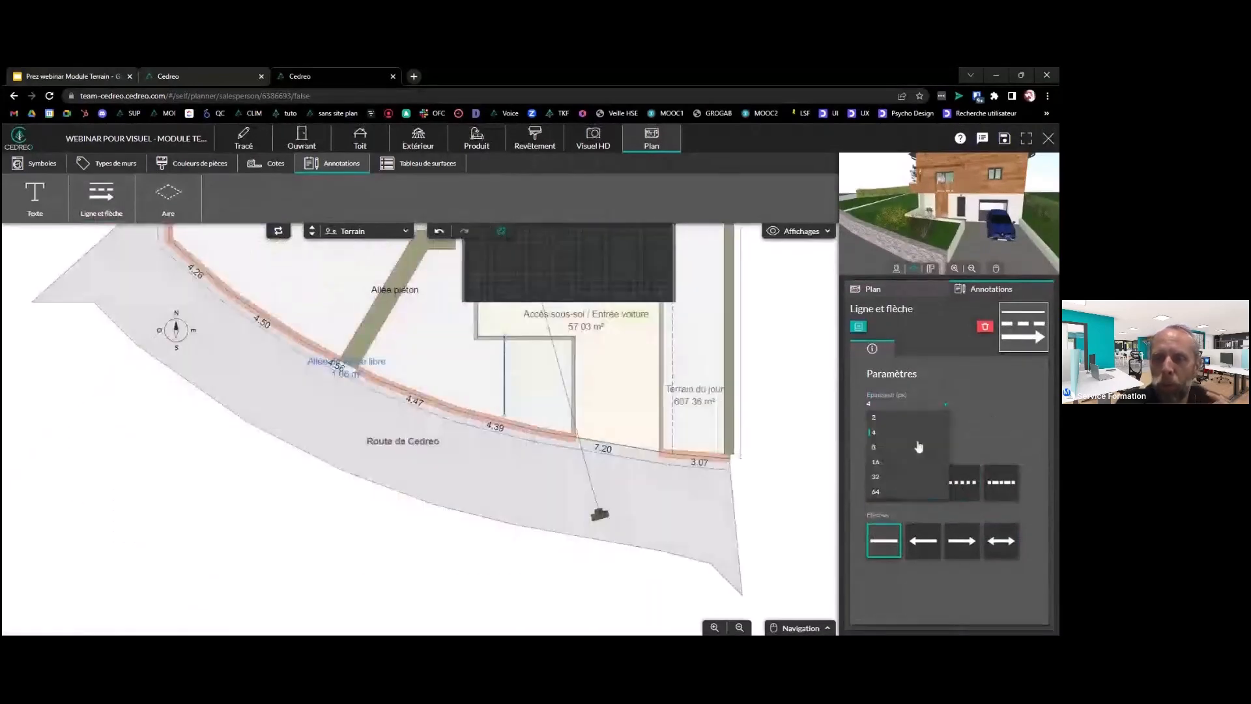
click(904, 448)
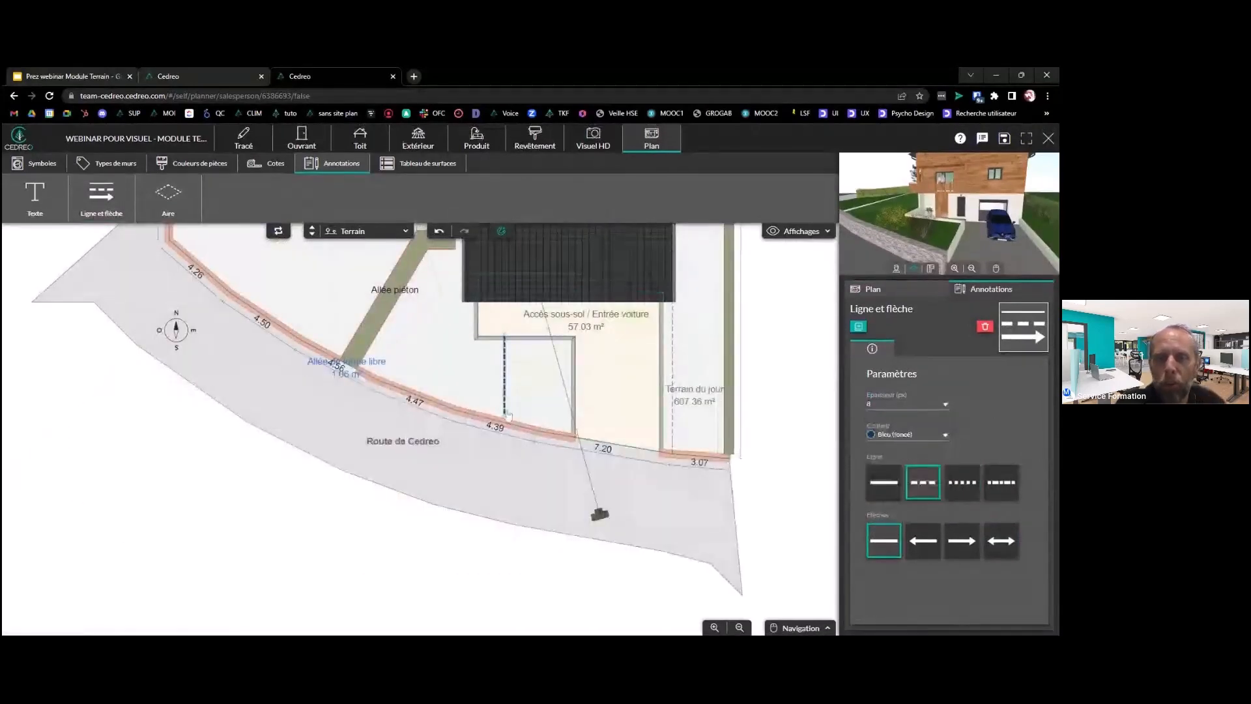
click(671, 518)
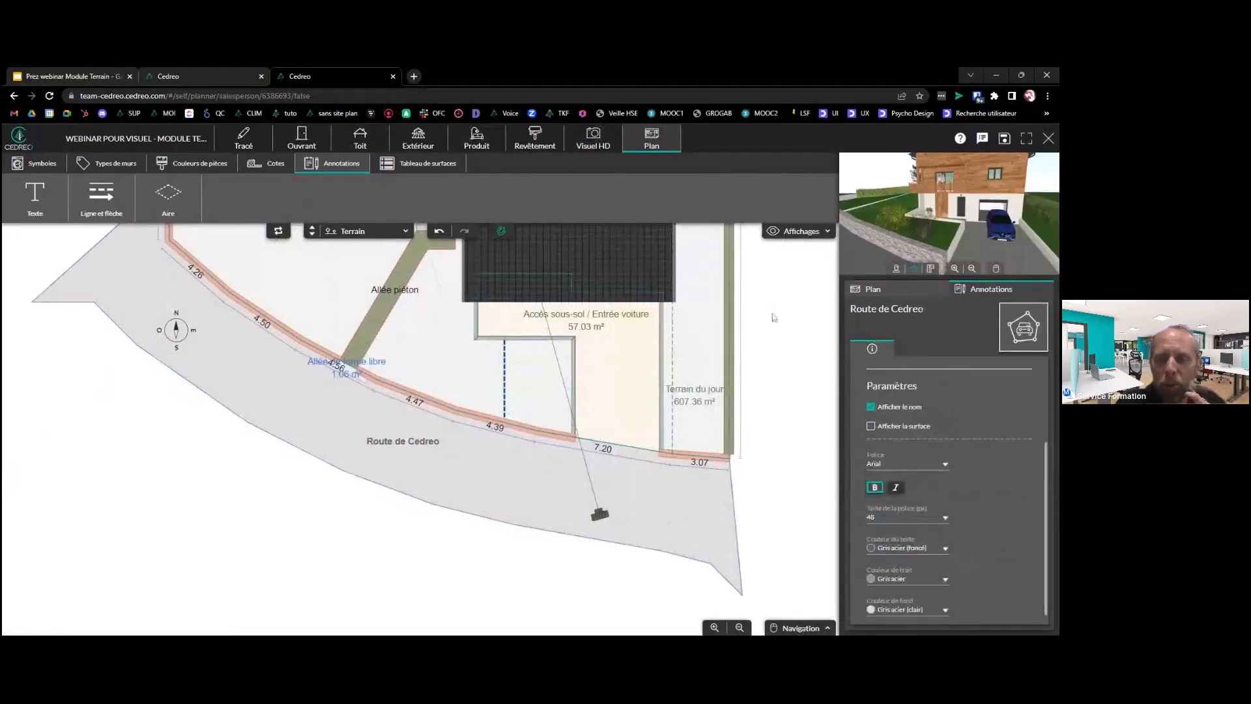
Examine the whole annotated site plan, from the road to the rear boundary
scroll(774, 319, down, 2)
right_drag(770, 335, 717, 440)
right_drag(711, 333, 719, 395)
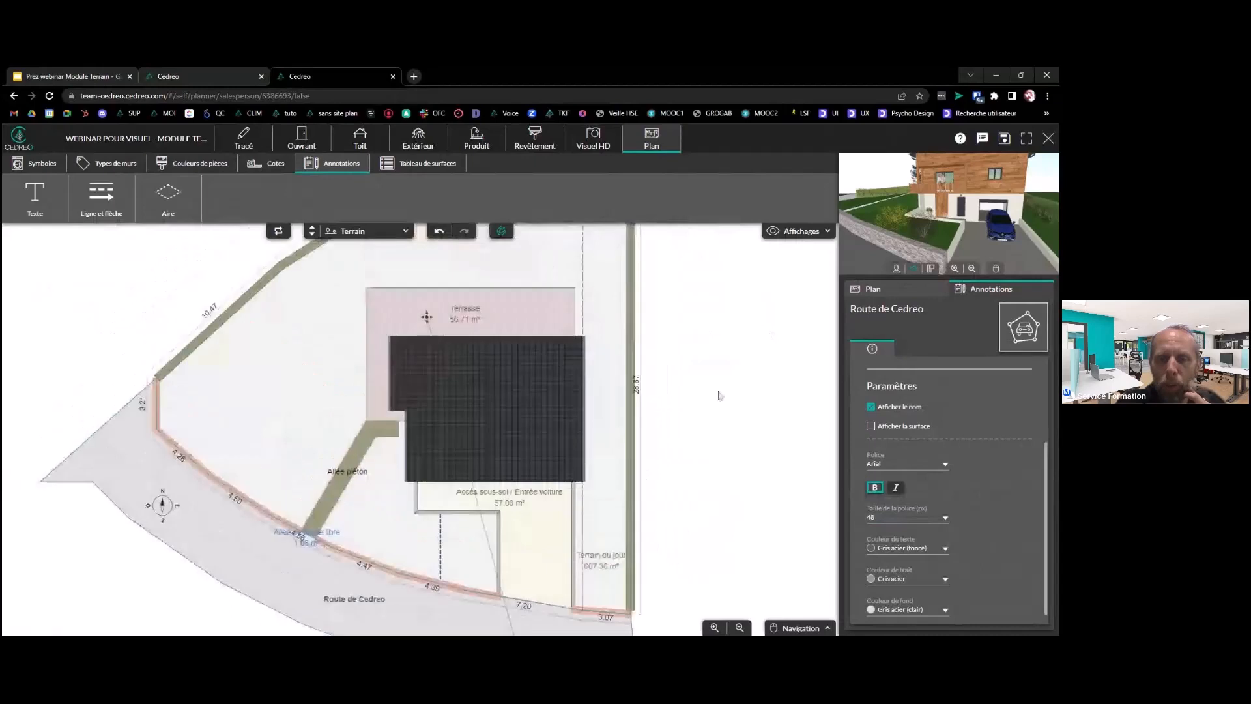
scroll(715, 378, down, 1)
scroll(712, 364, down, 1)
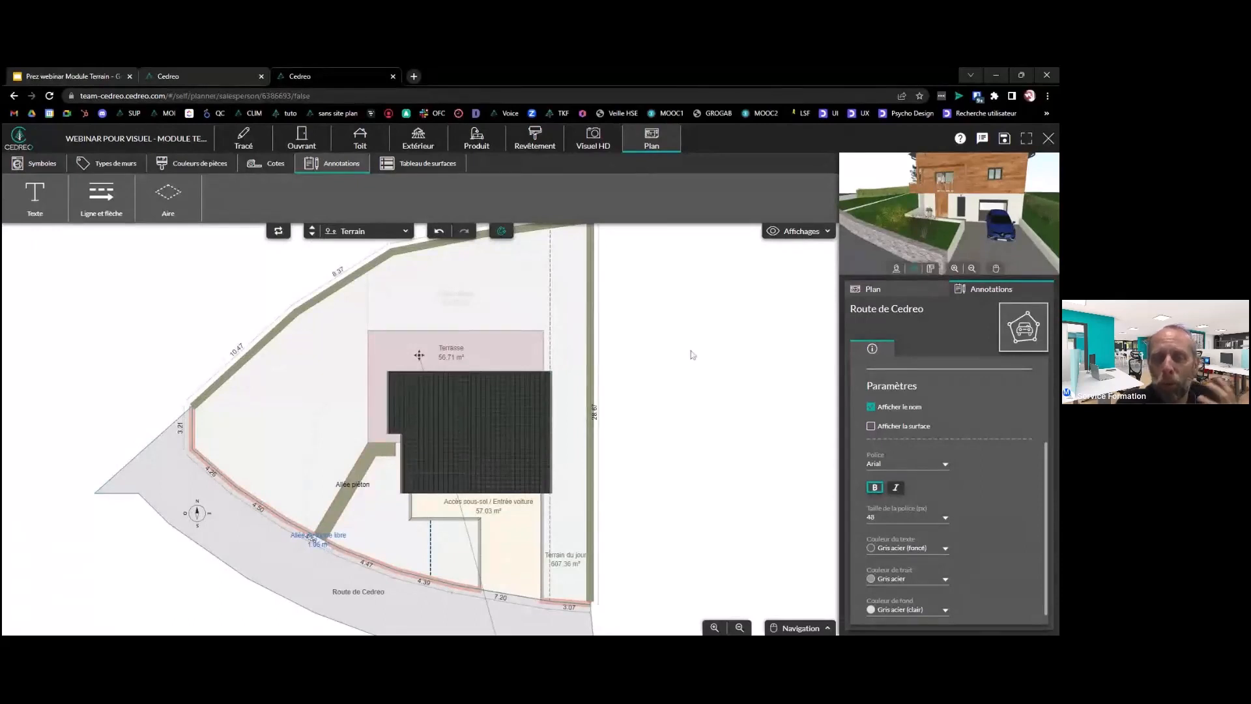
scroll(692, 355, down, 2)
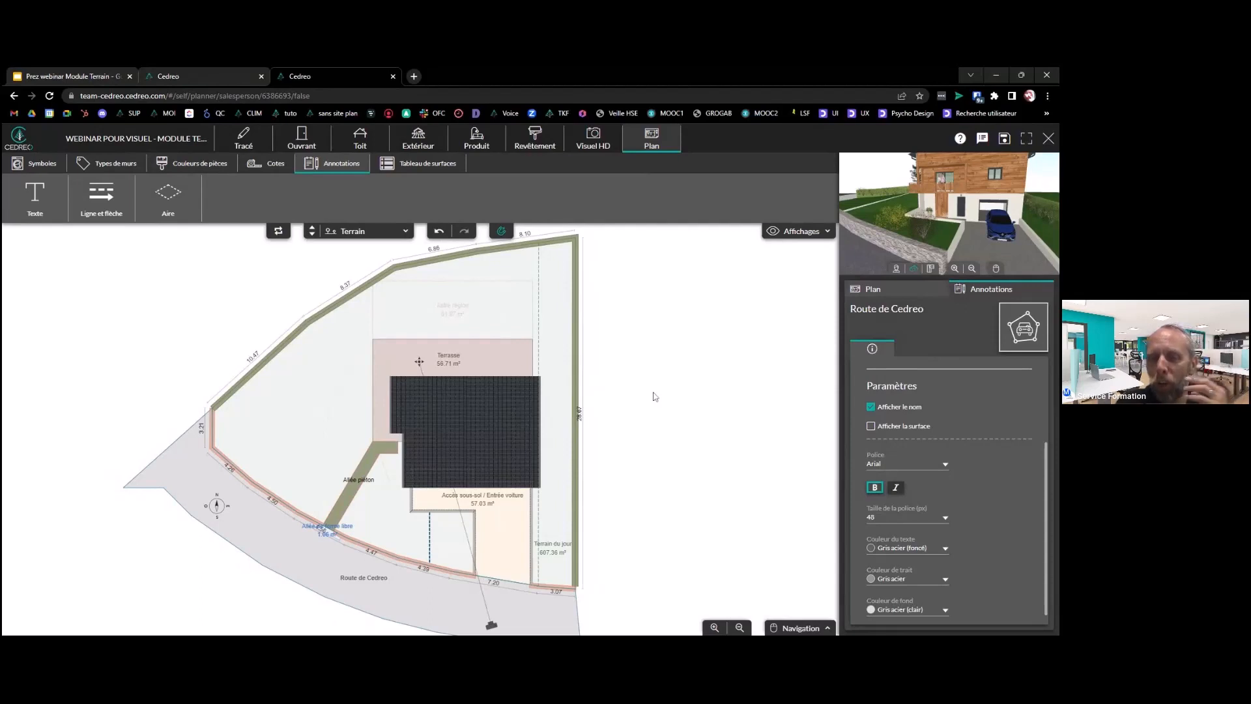
scroll(648, 409, down, 1)
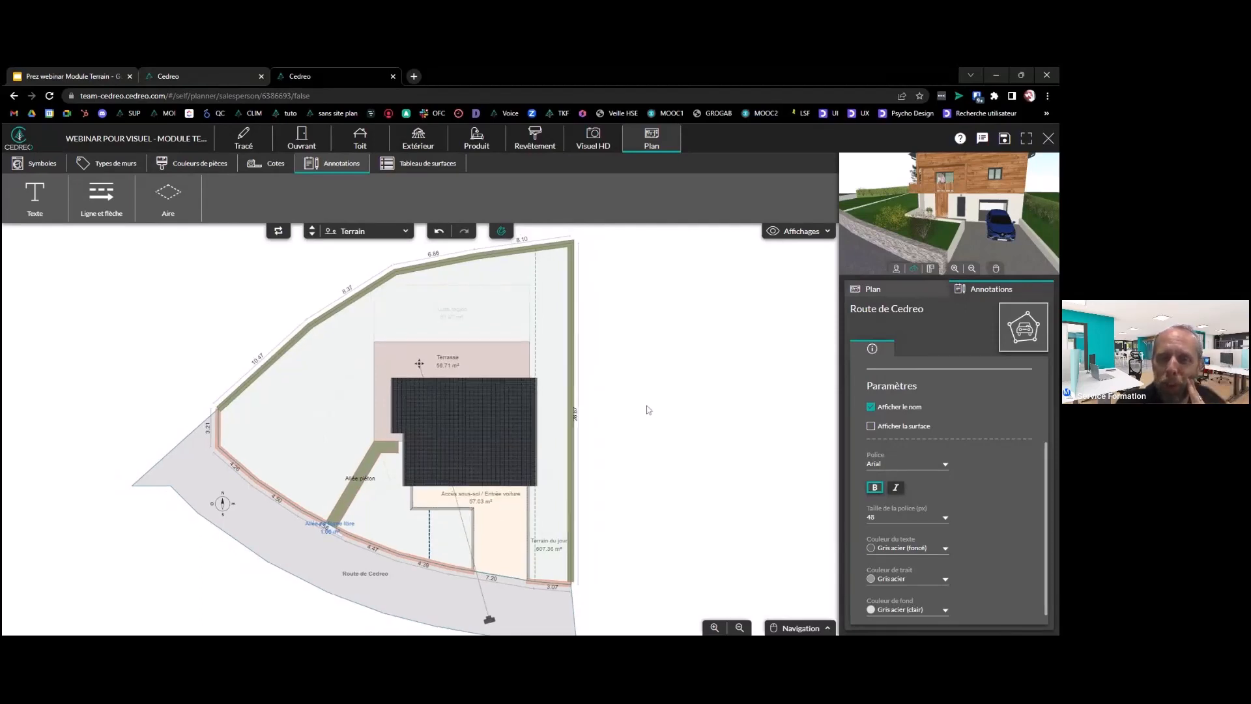
scroll(643, 408, down, 4)
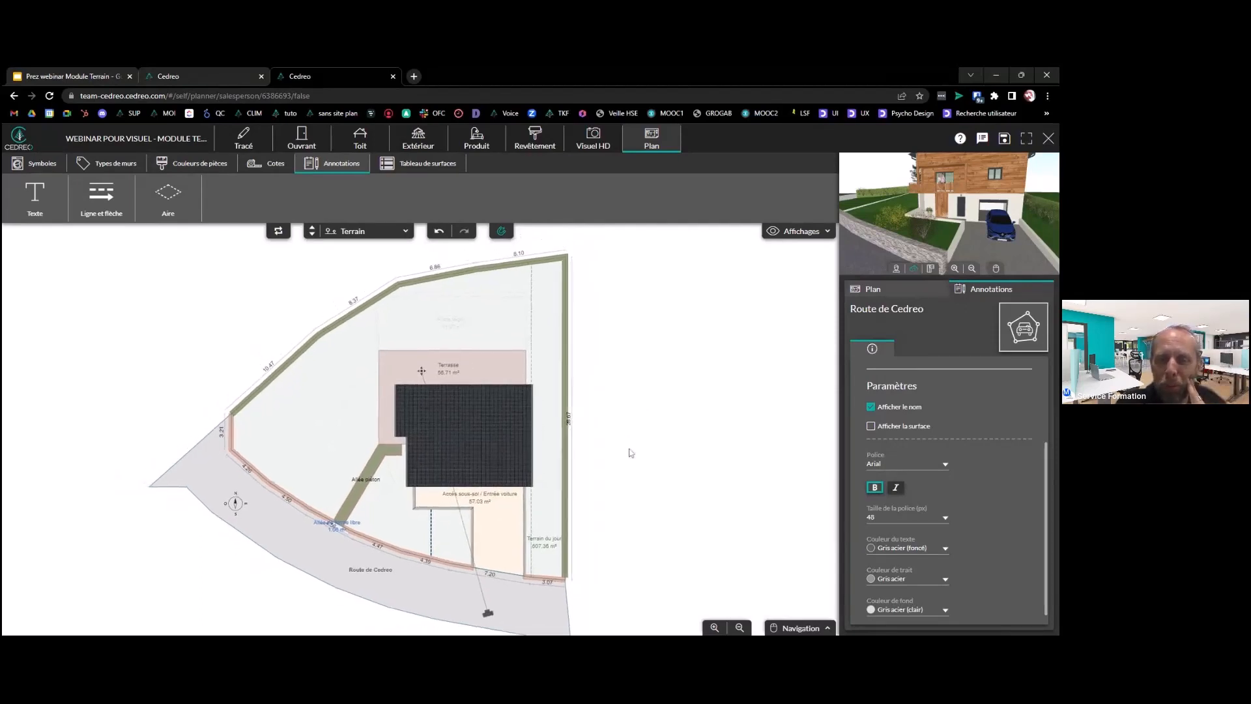
Open Cedreo's online help centre from the project and look through all articles listed under Module Terrain
scroll(631, 464, up, 3)
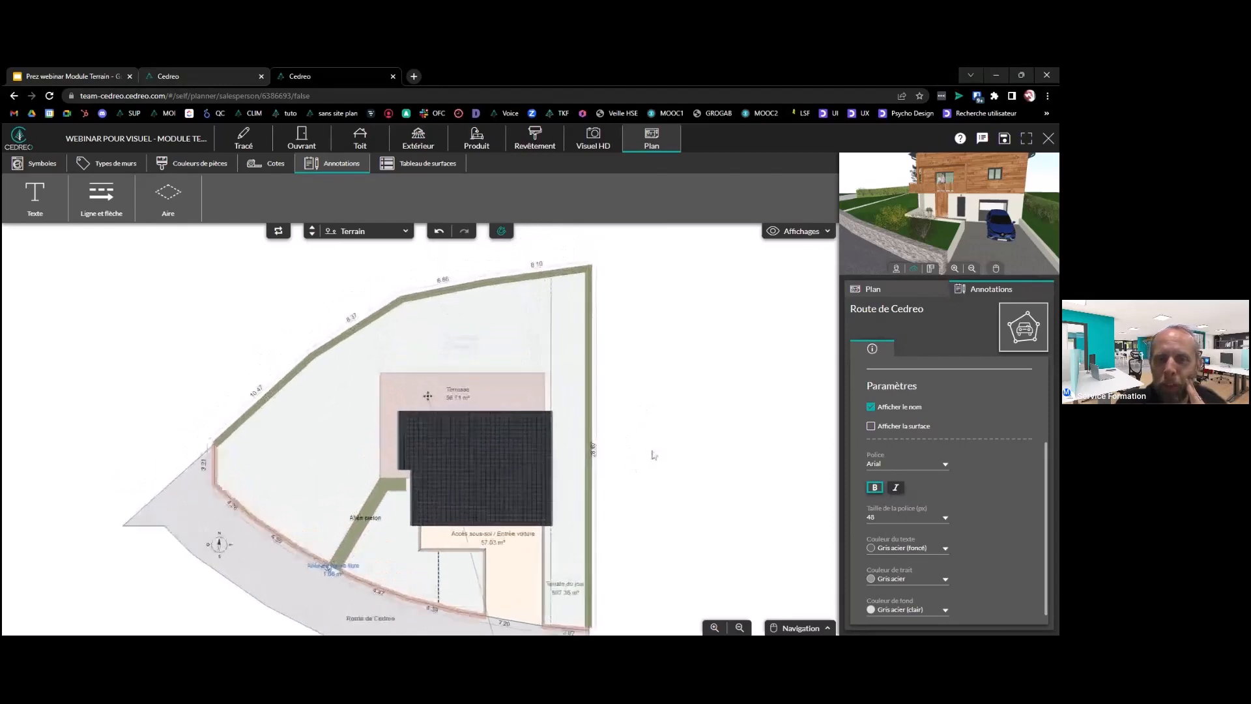
drag(657, 408, 656, 421)
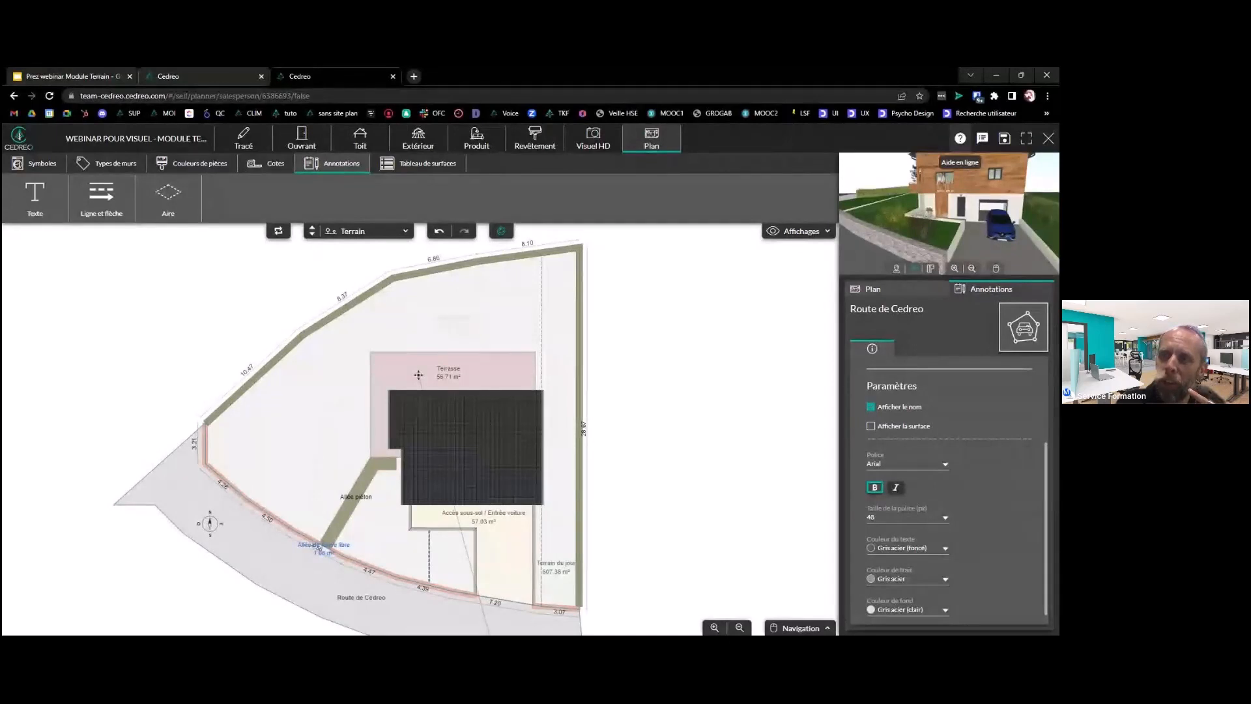
click(961, 140)
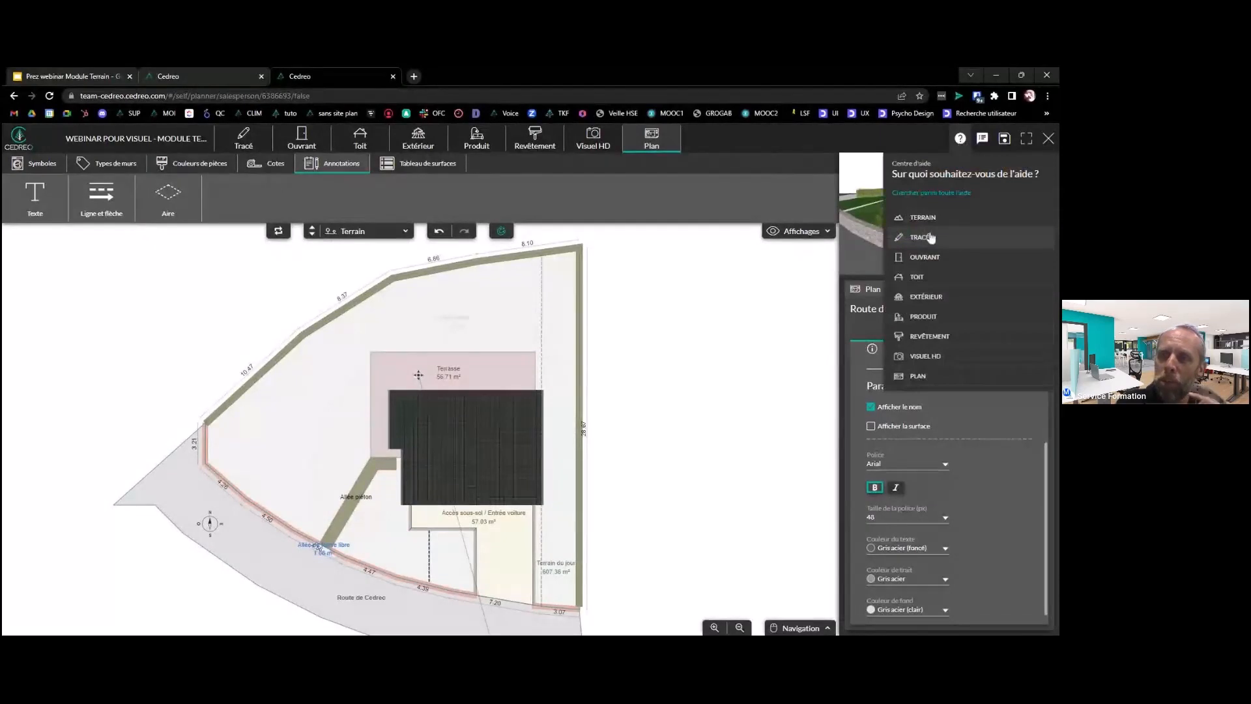
click(937, 193)
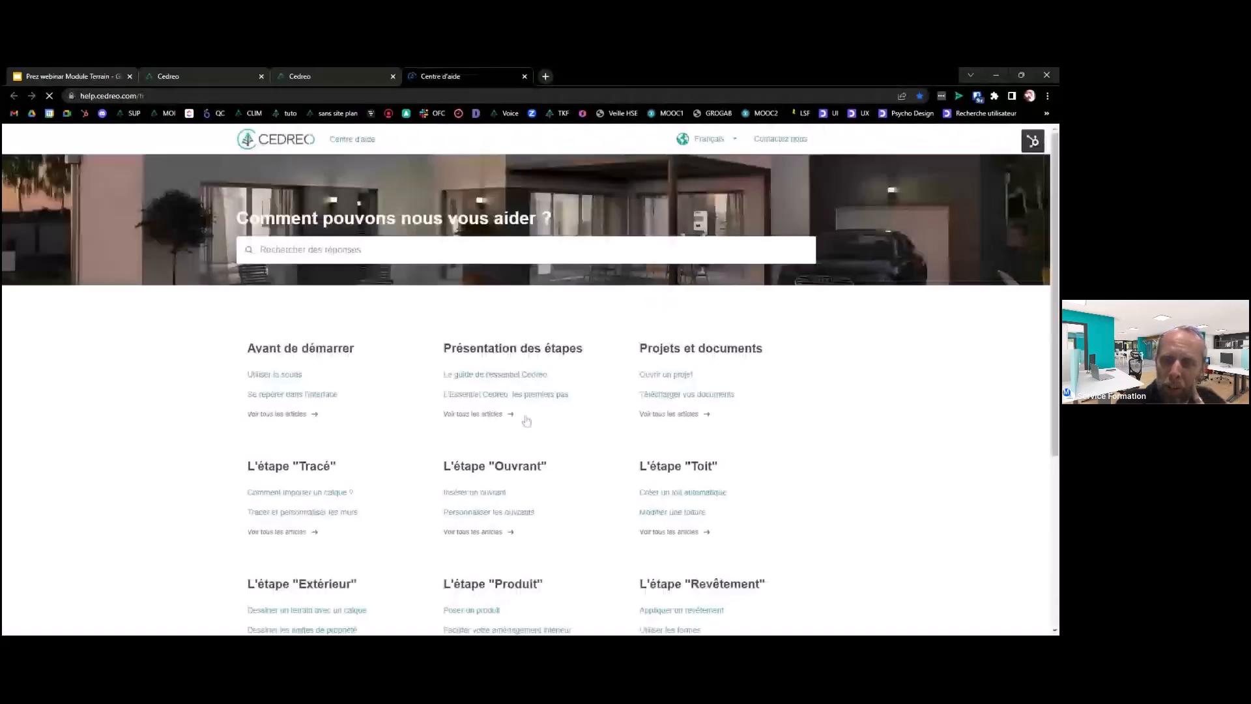
scroll(749, 456, down, 5)
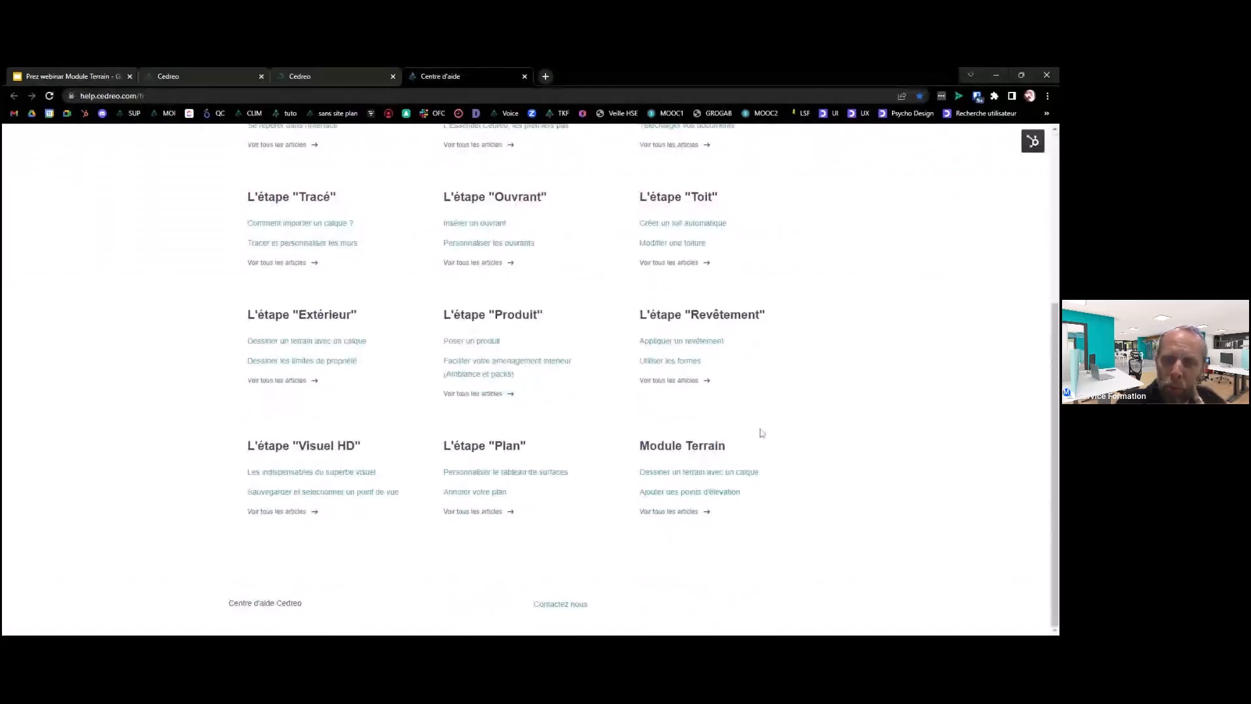
click(734, 510)
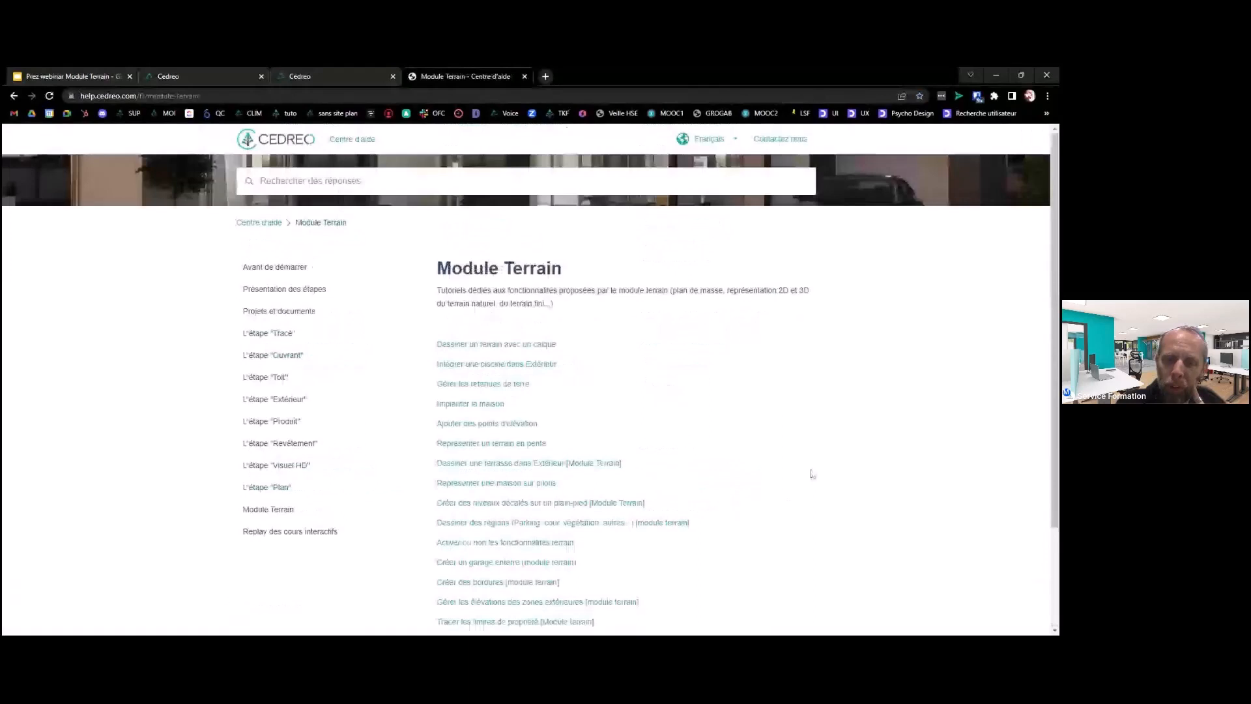
scroll(613, 421, down, 1)
scroll(609, 417, down, 1)
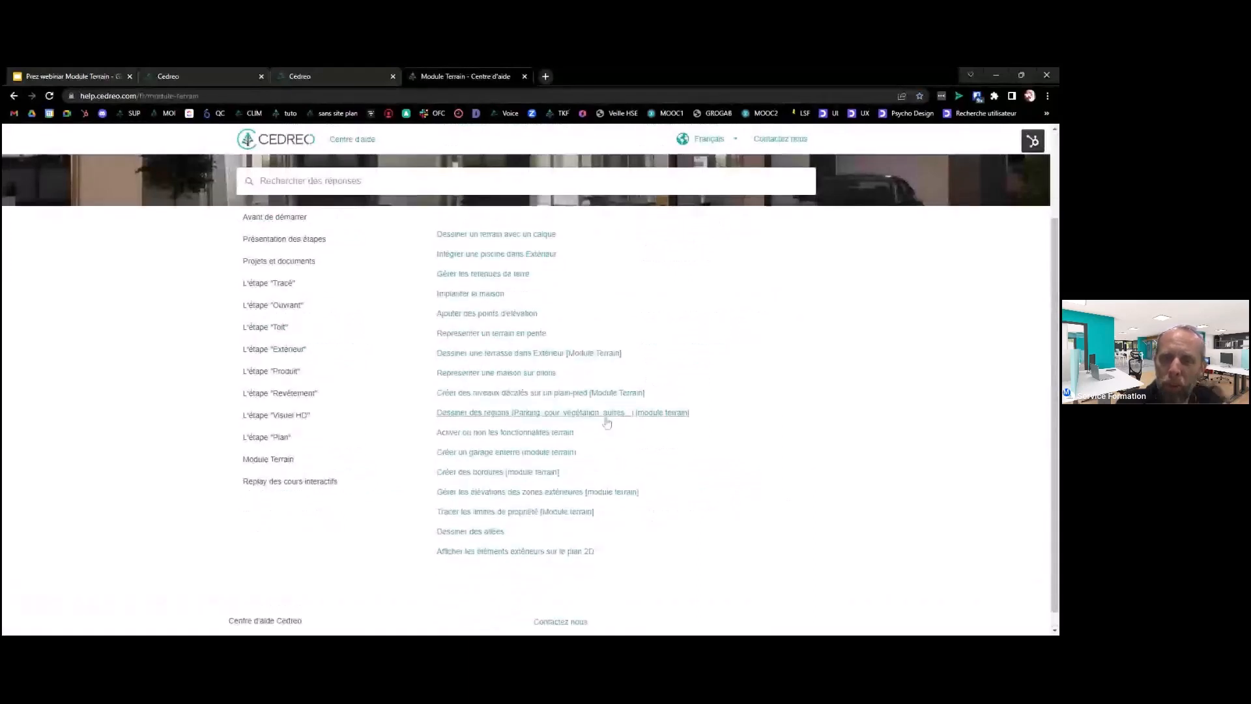
scroll(593, 422, up, 1)
scroll(589, 423, down, 1)
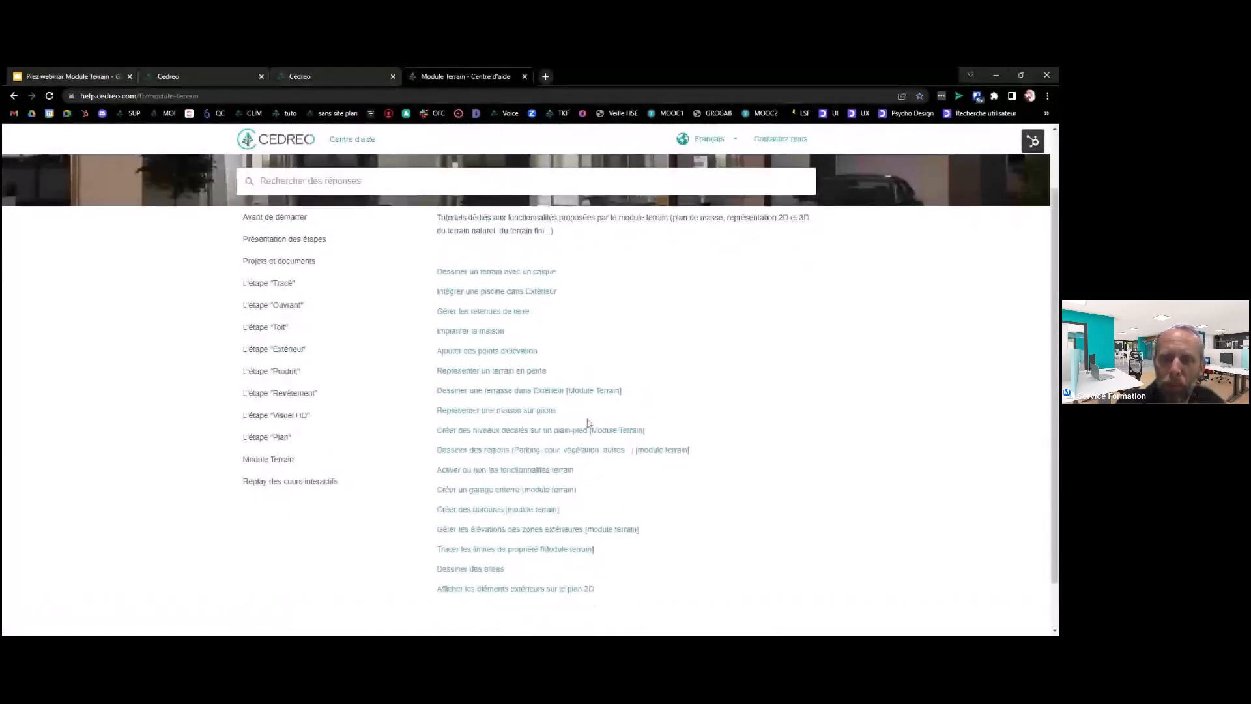
scroll(589, 423, up, 1)
scroll(518, 422, up, 3)
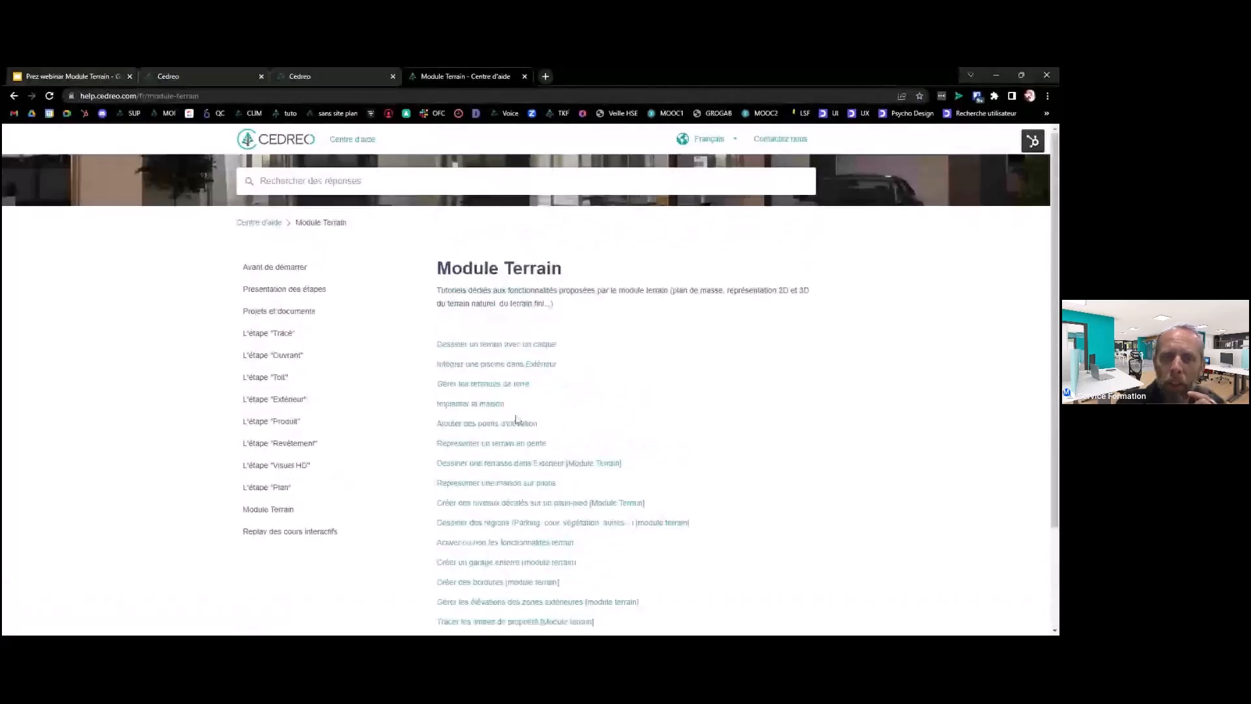
Open the Avant de démarrer article "Module Terrain : Pour quoi ? Et comment ?" and read it through to its practical cases
click(295, 273)
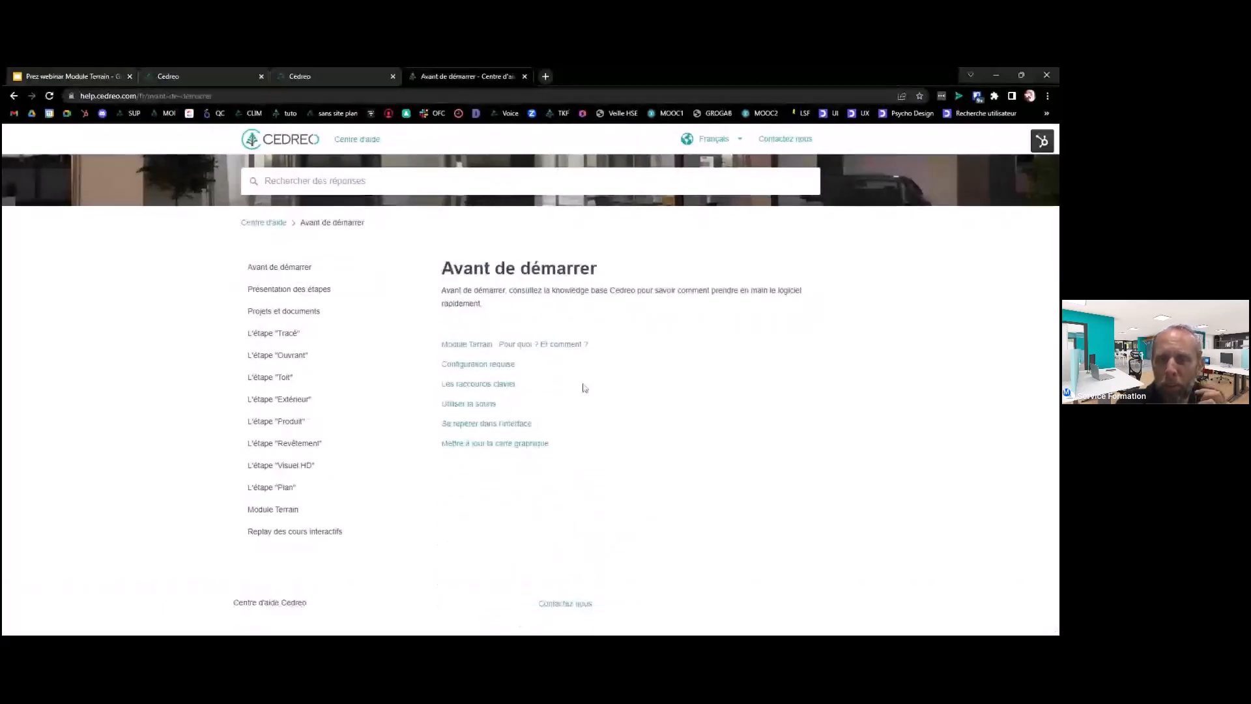
click(546, 344)
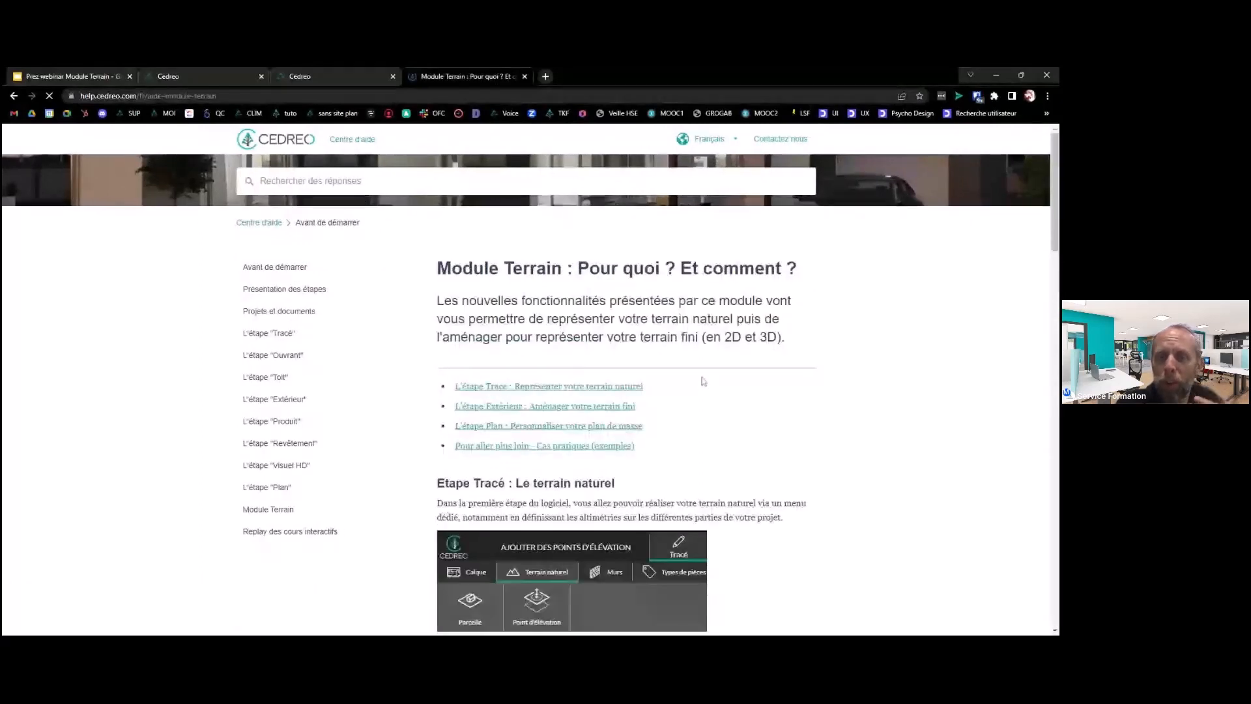
scroll(665, 346, down, 1)
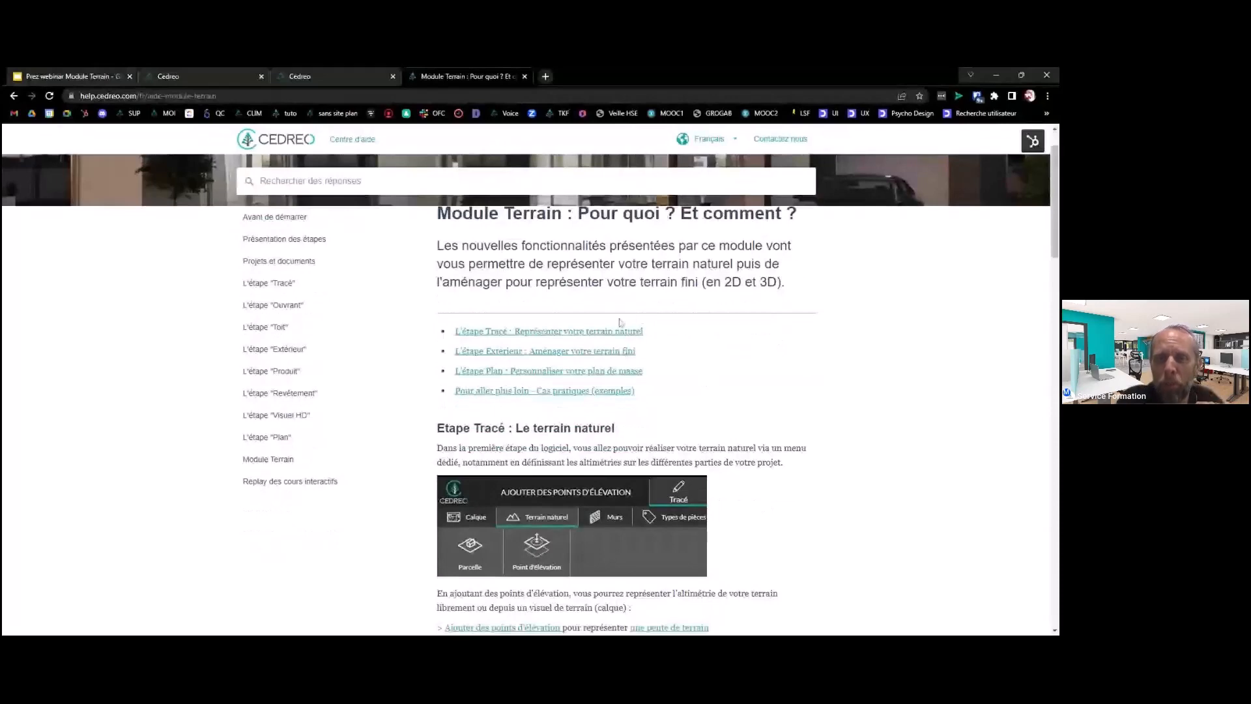
scroll(671, 370, down, 1)
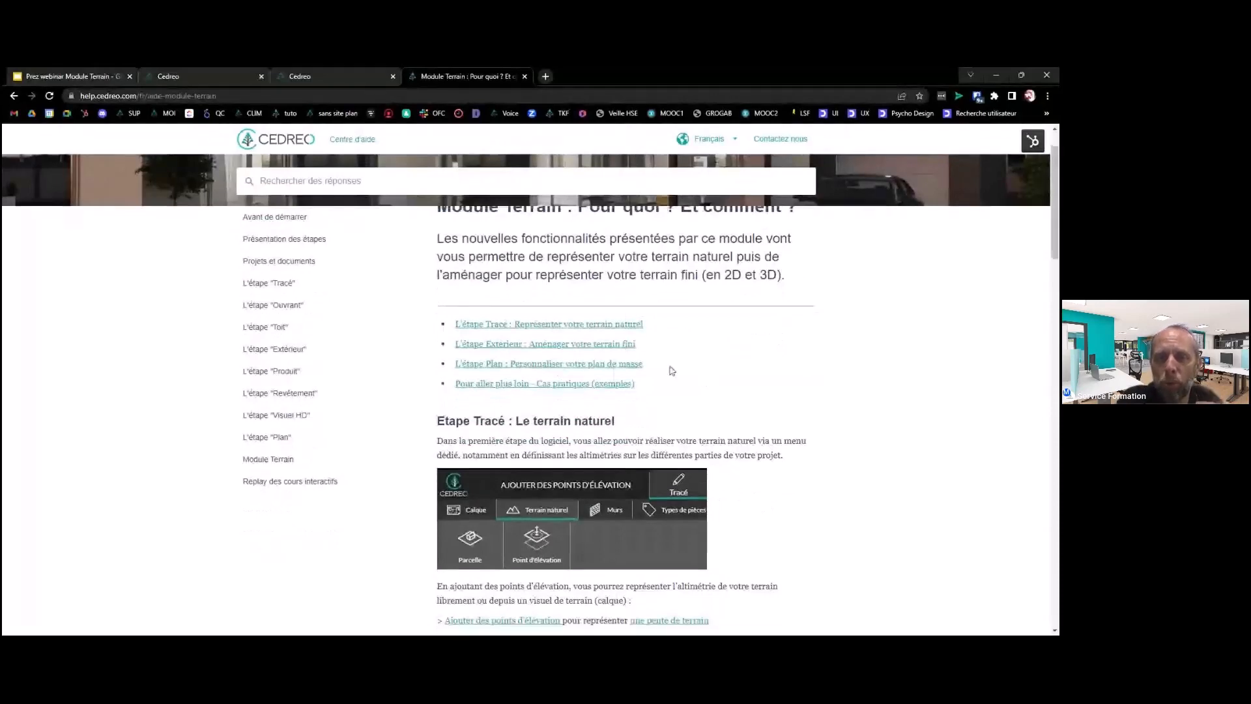
scroll(671, 370, down, 2)
scroll(617, 386, down, 2)
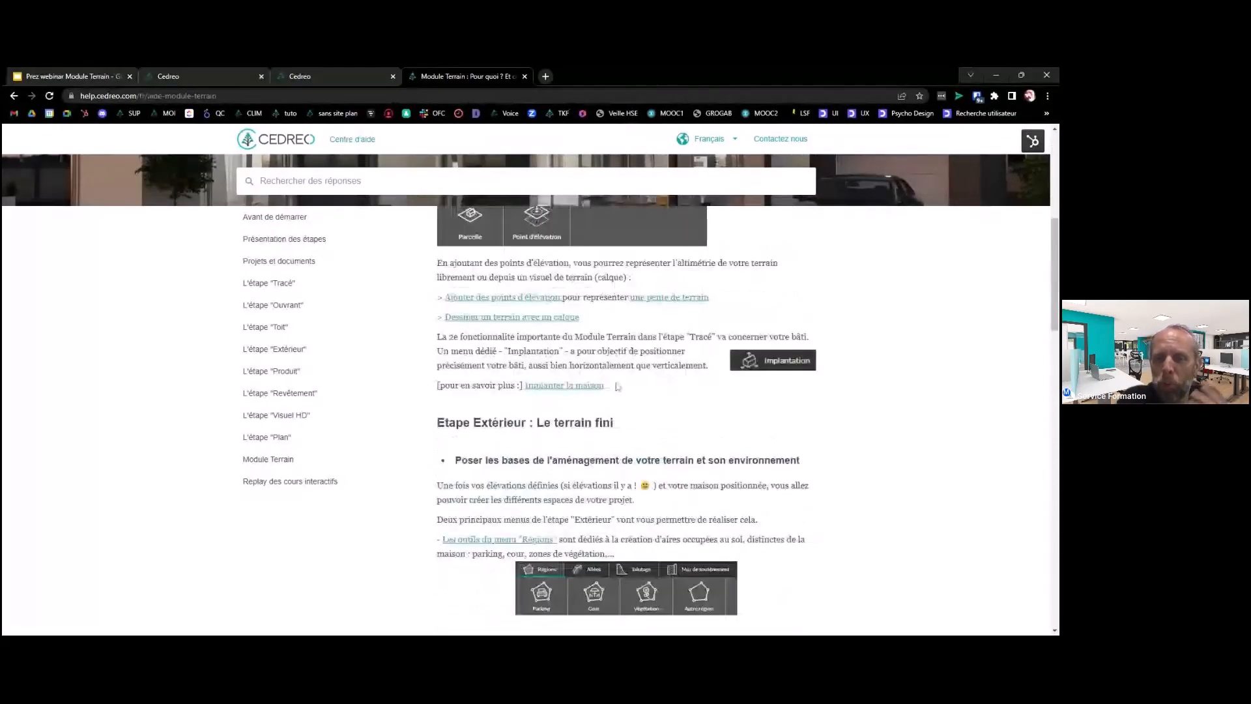
scroll(617, 386, down, 2)
scroll(617, 420, down, 4)
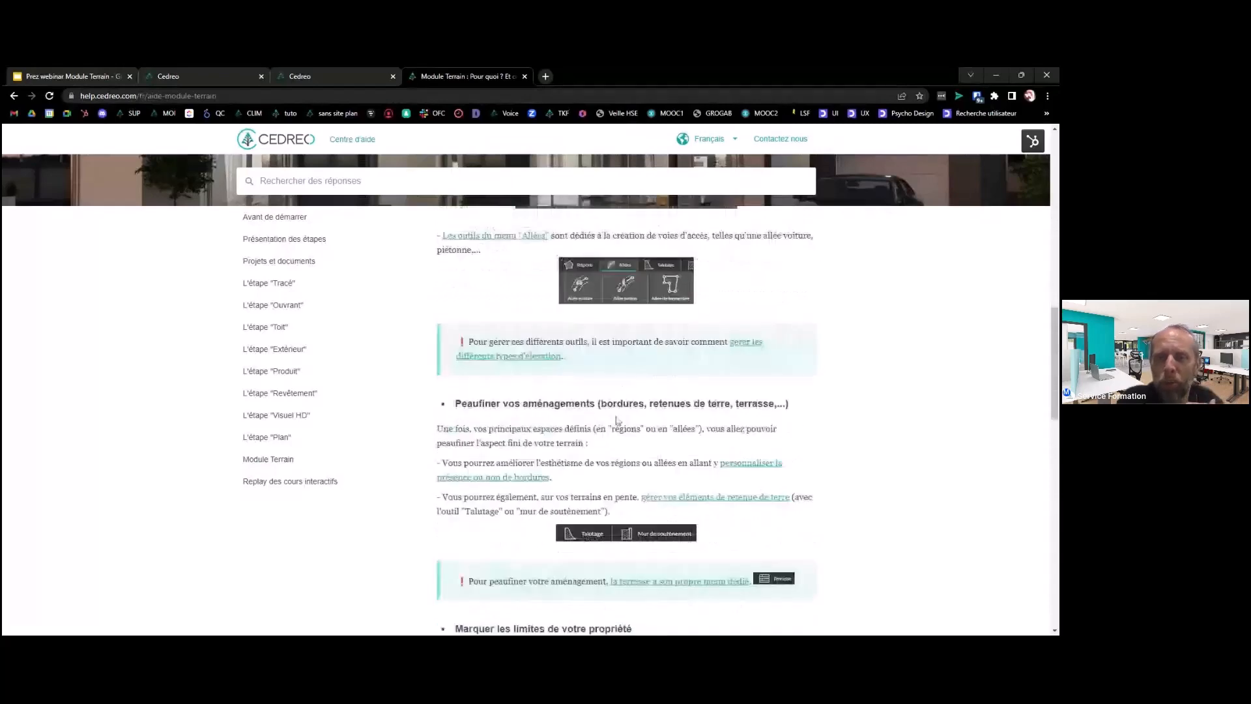
scroll(617, 420, down, 2)
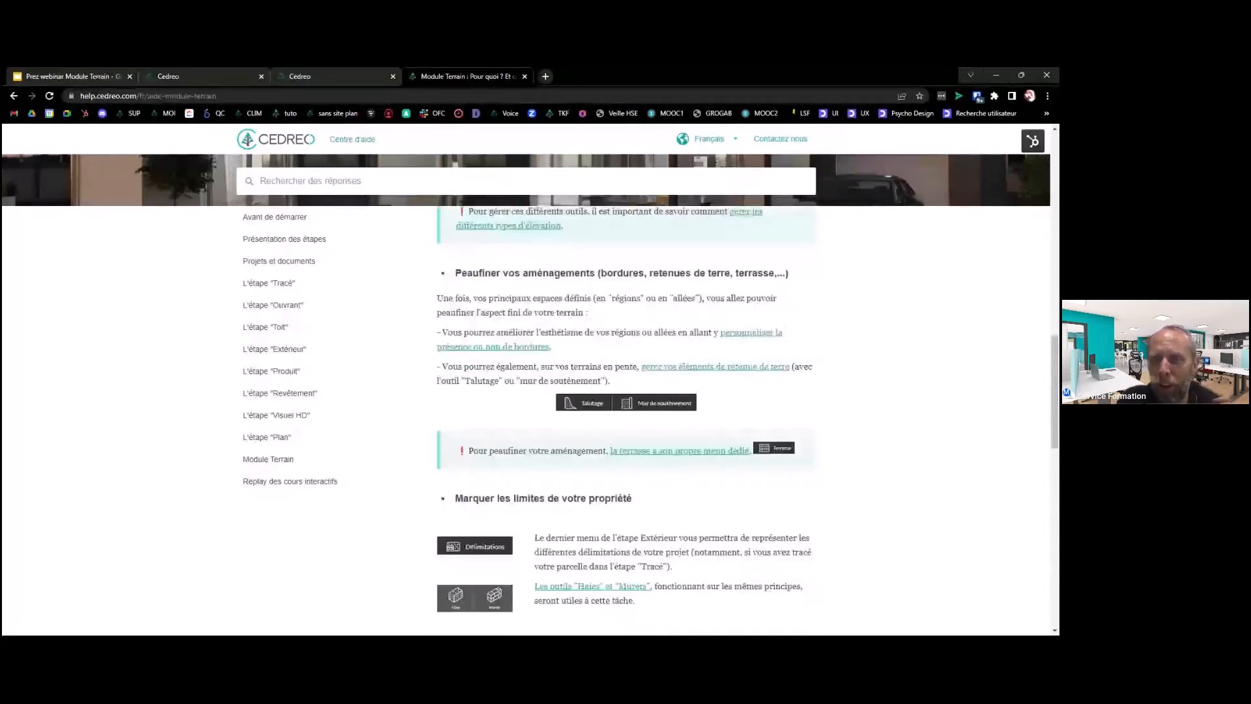
scroll(593, 358, down, 4)
scroll(593, 358, up, 1)
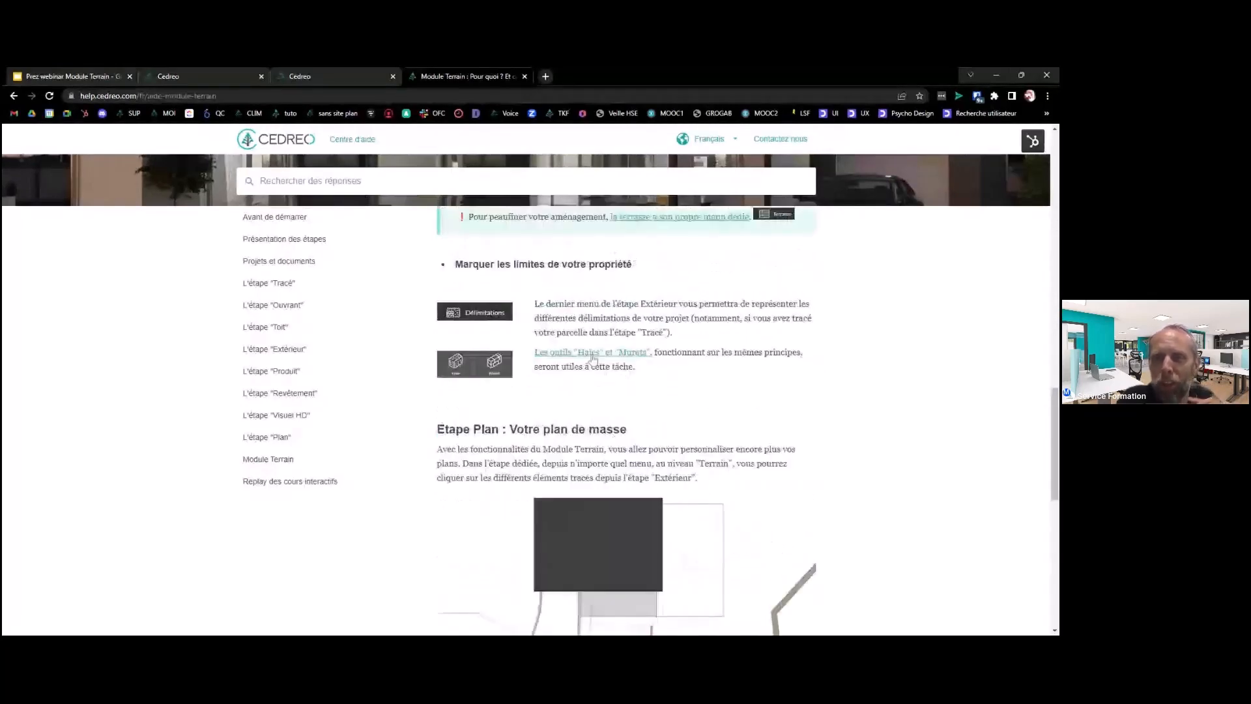
scroll(593, 358, up, 3)
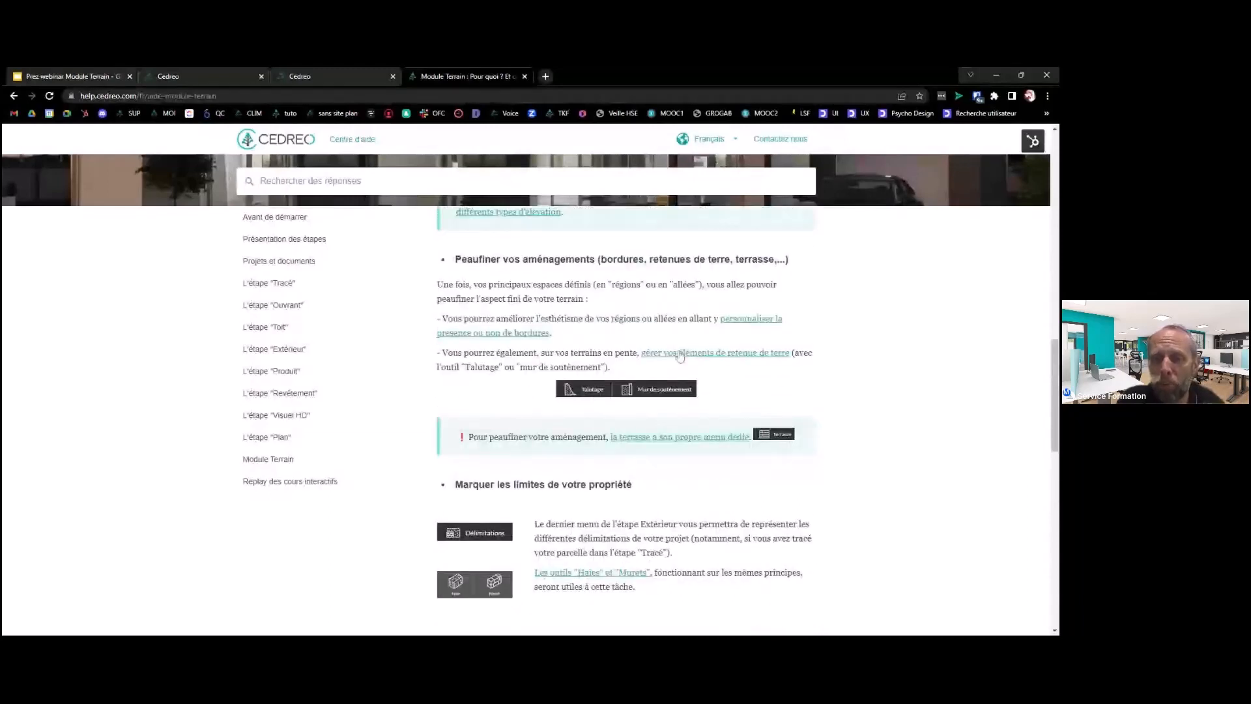
scroll(679, 355, down, 5)
scroll(623, 451, down, 6)
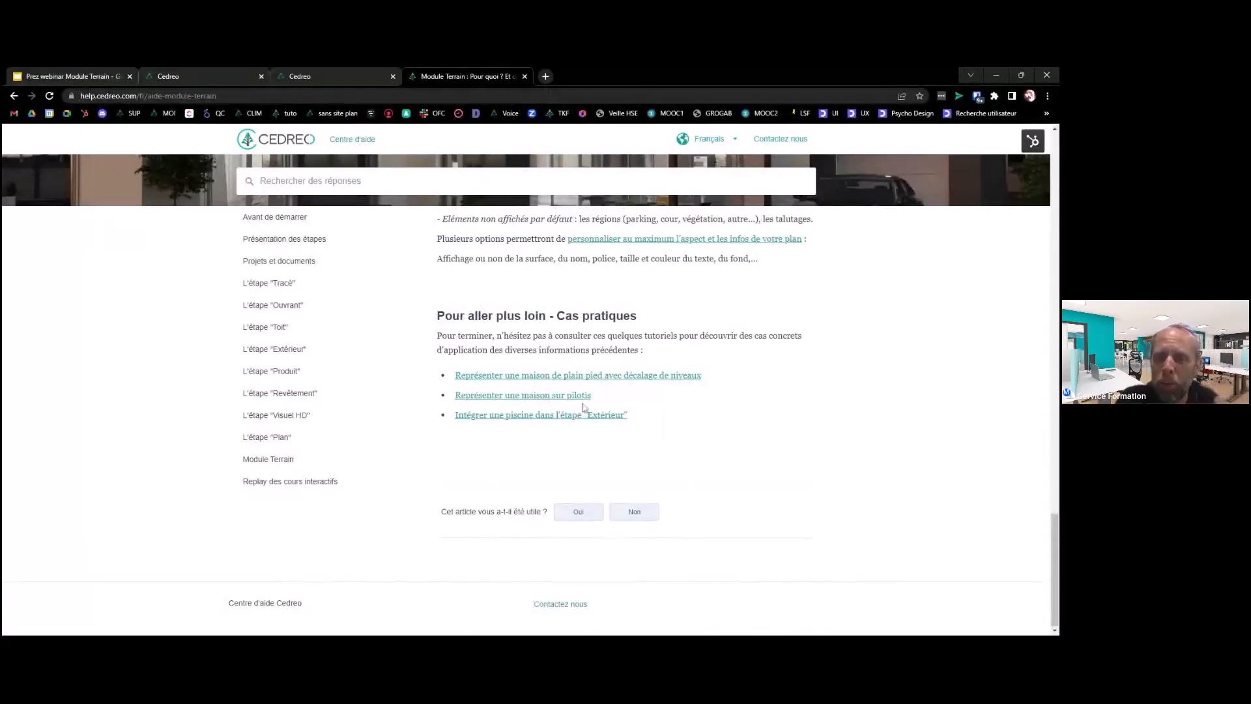
scroll(584, 407, up, 5)
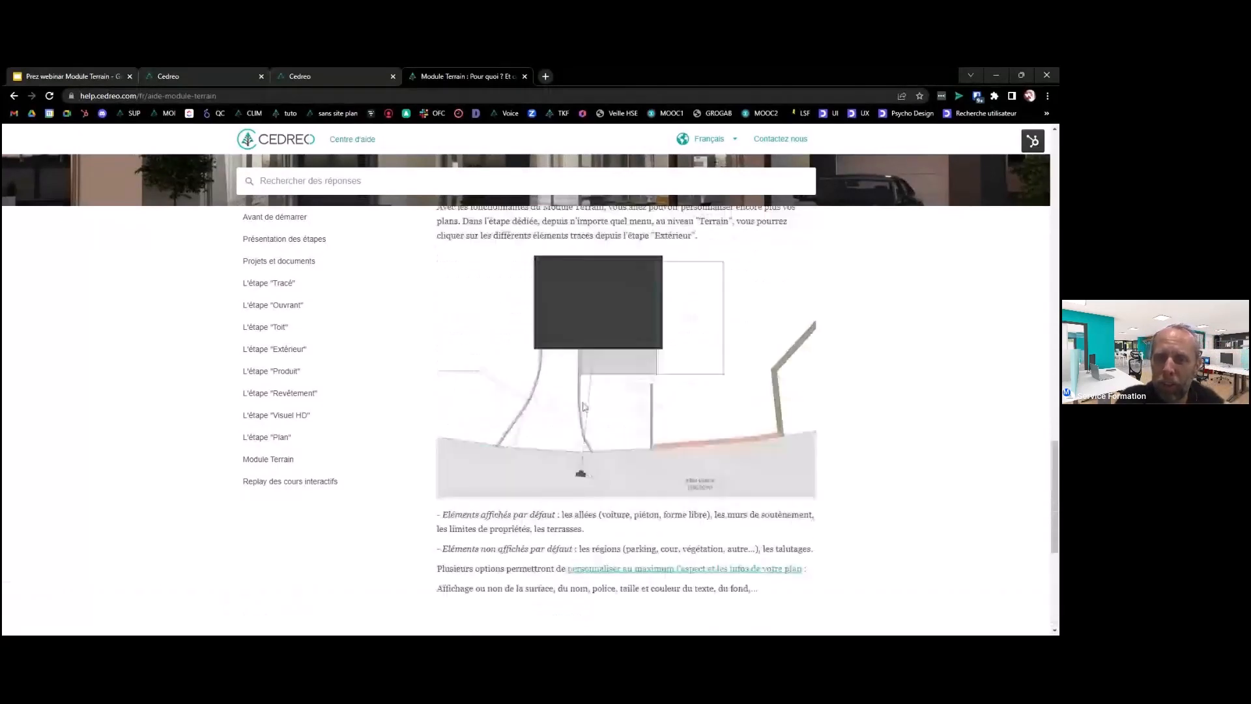
scroll(584, 407, up, 10)
scroll(584, 405, up, 15)
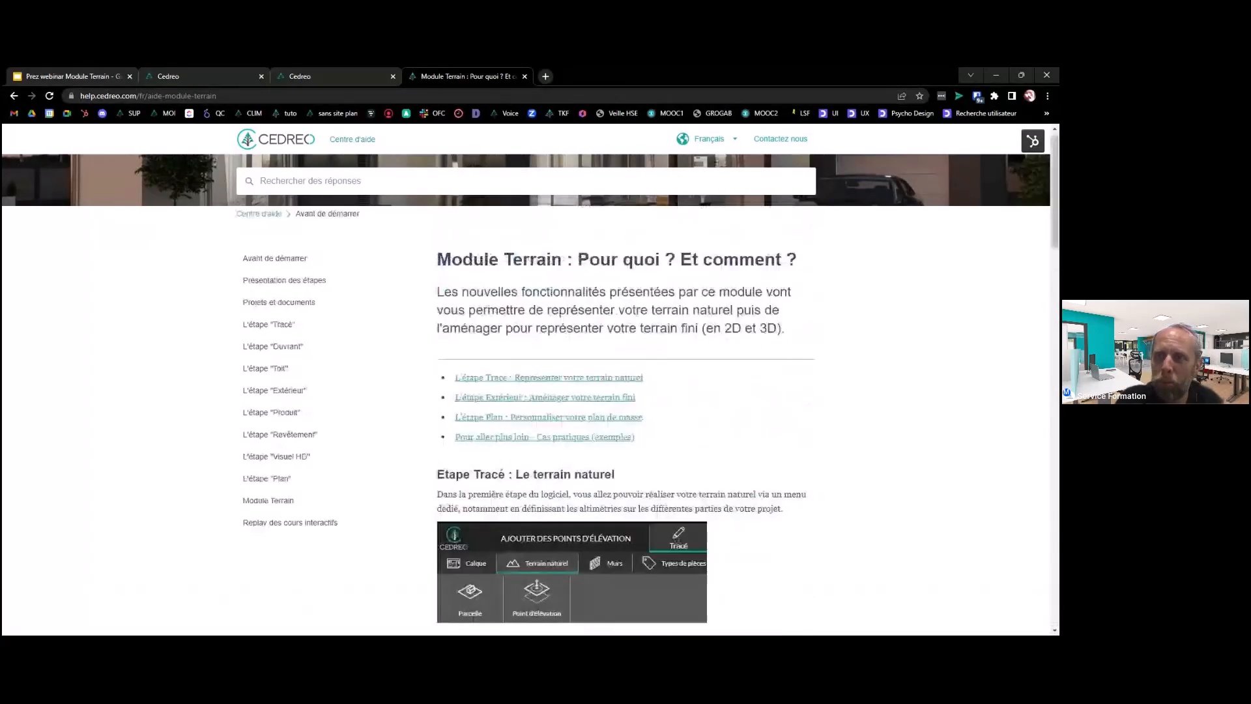
Load the Cedreo dashboard in a new browser tab and reach the help centre through Support's "Trouver de l'aide"
click(300, 77)
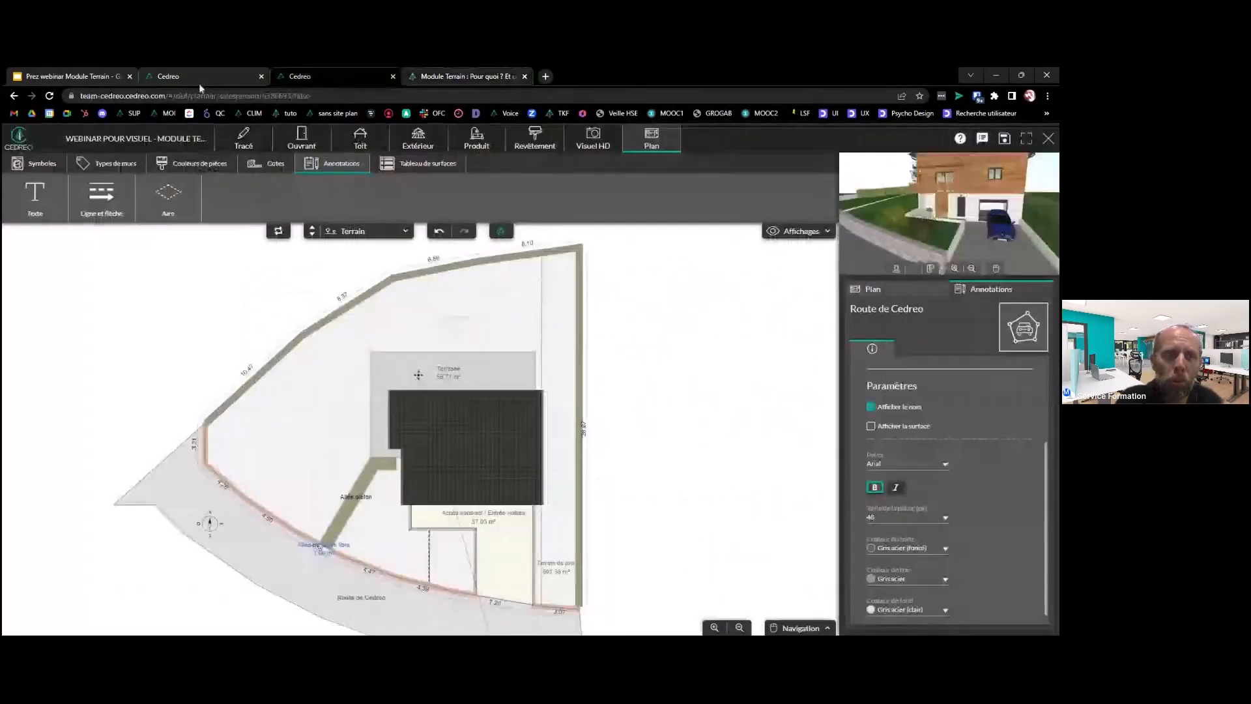
click(218, 75)
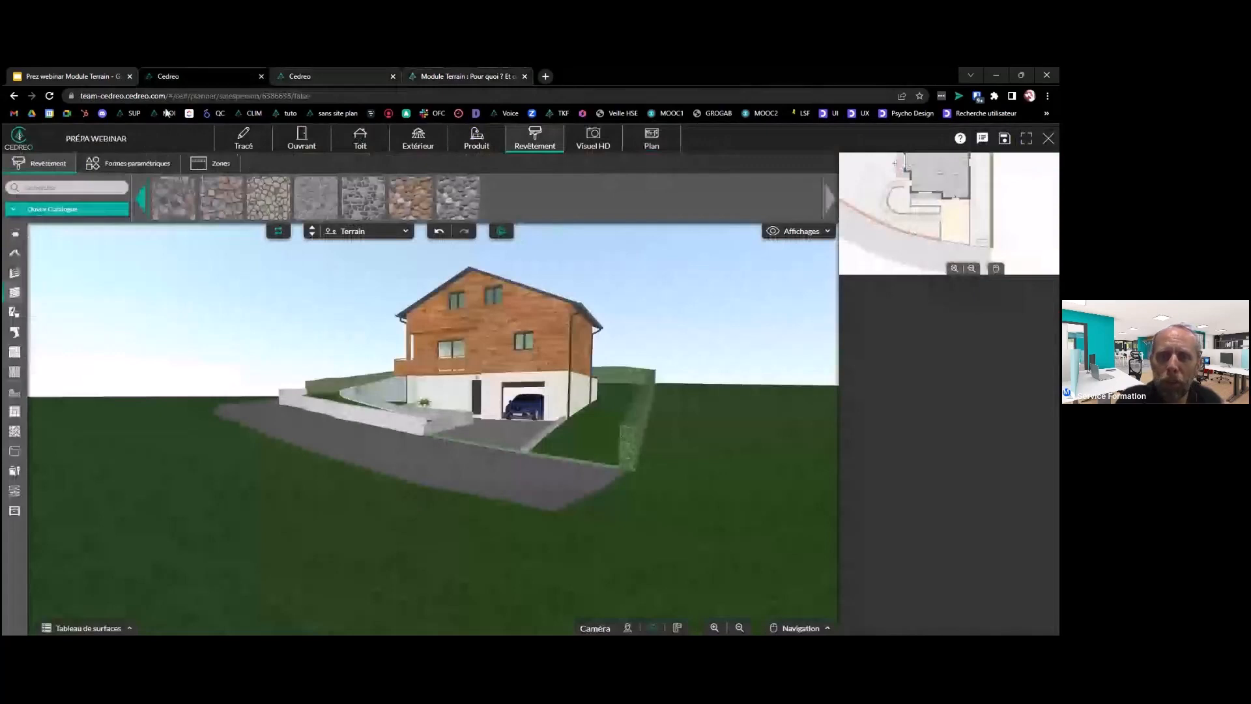
click(169, 114)
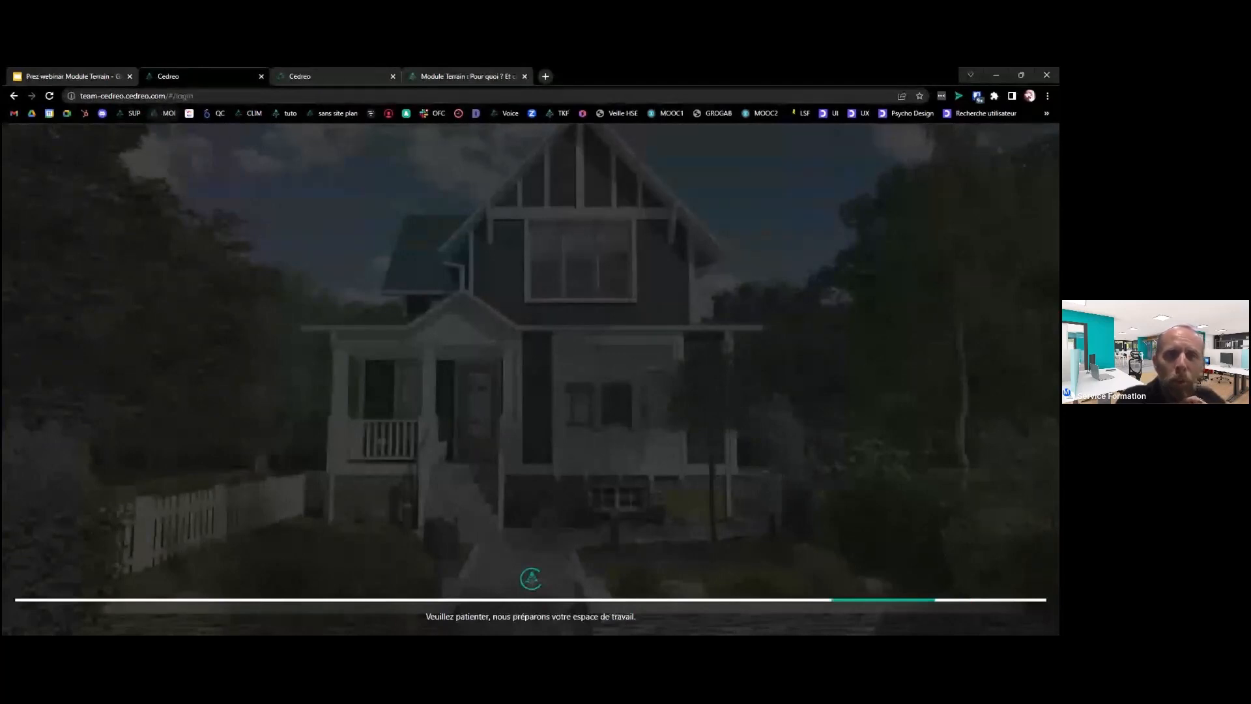
click(555, 77)
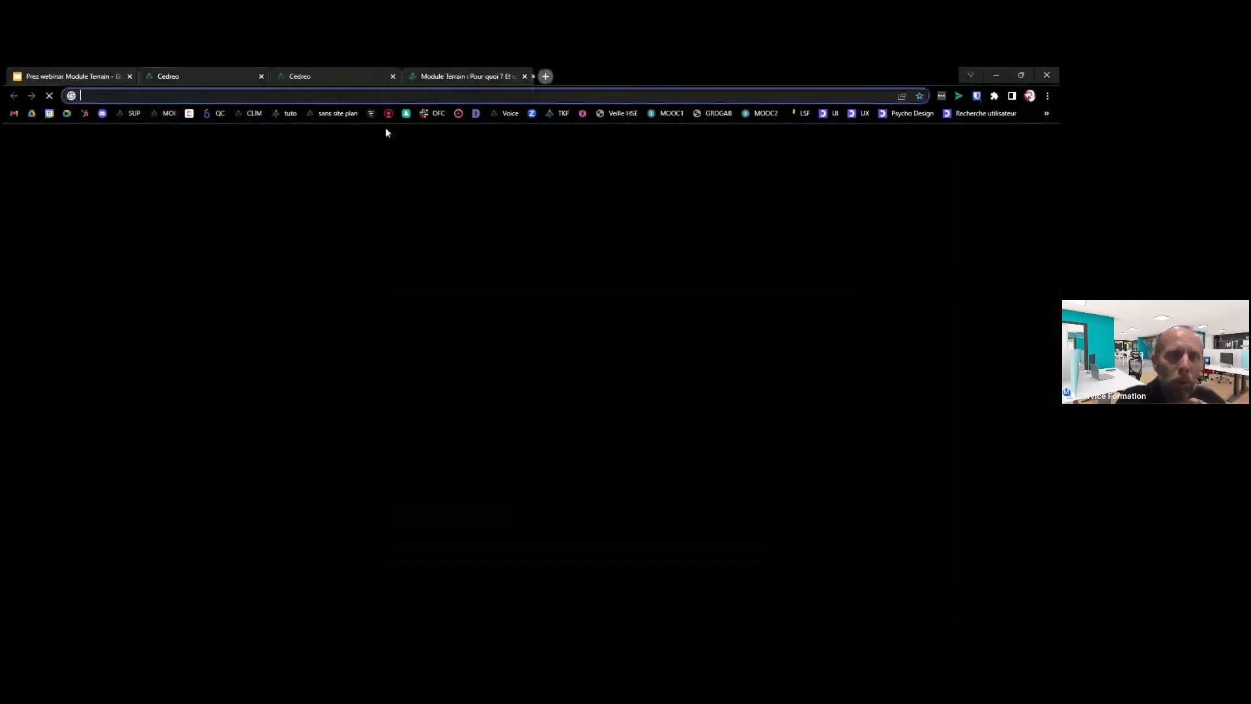
click(171, 114)
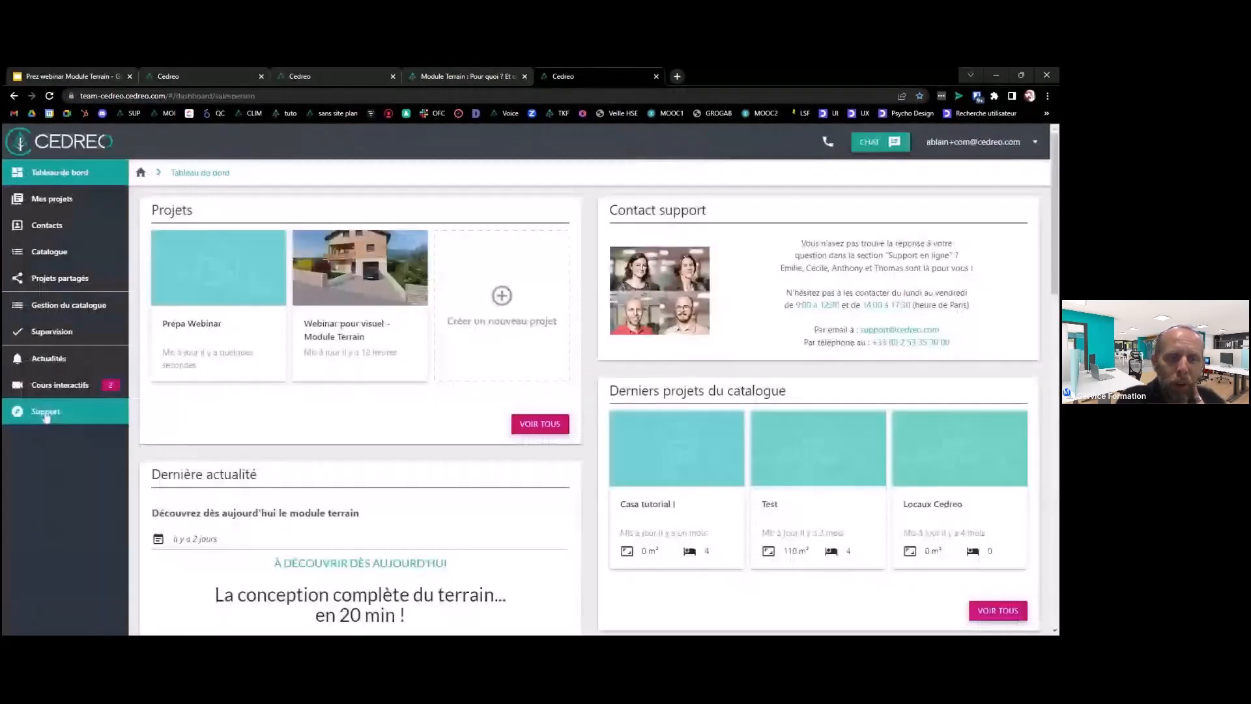
click(46, 413)
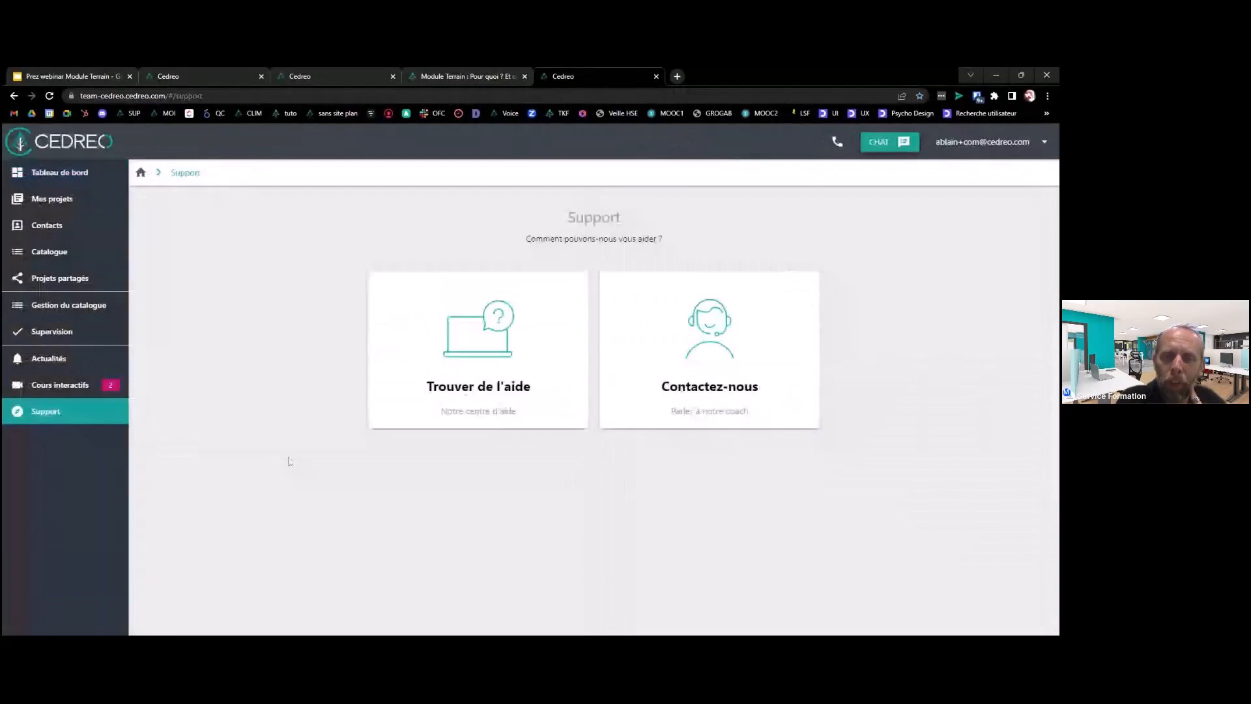
click(473, 392)
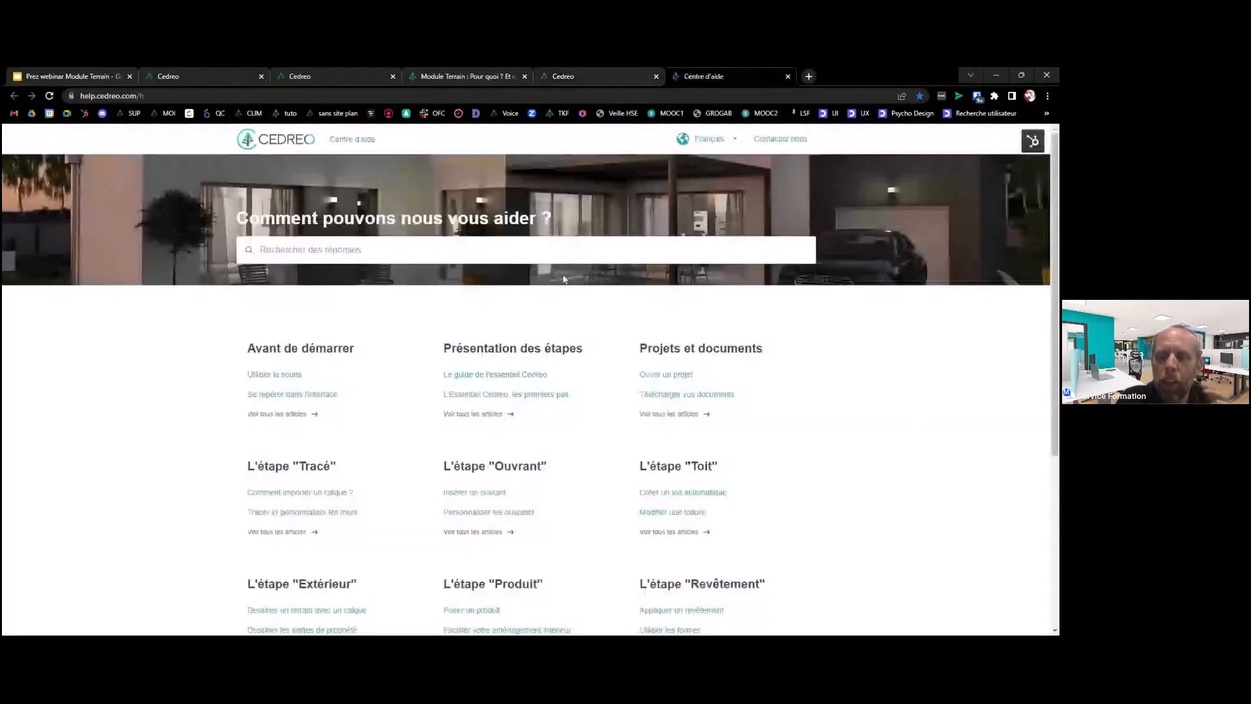
click(600, 84)
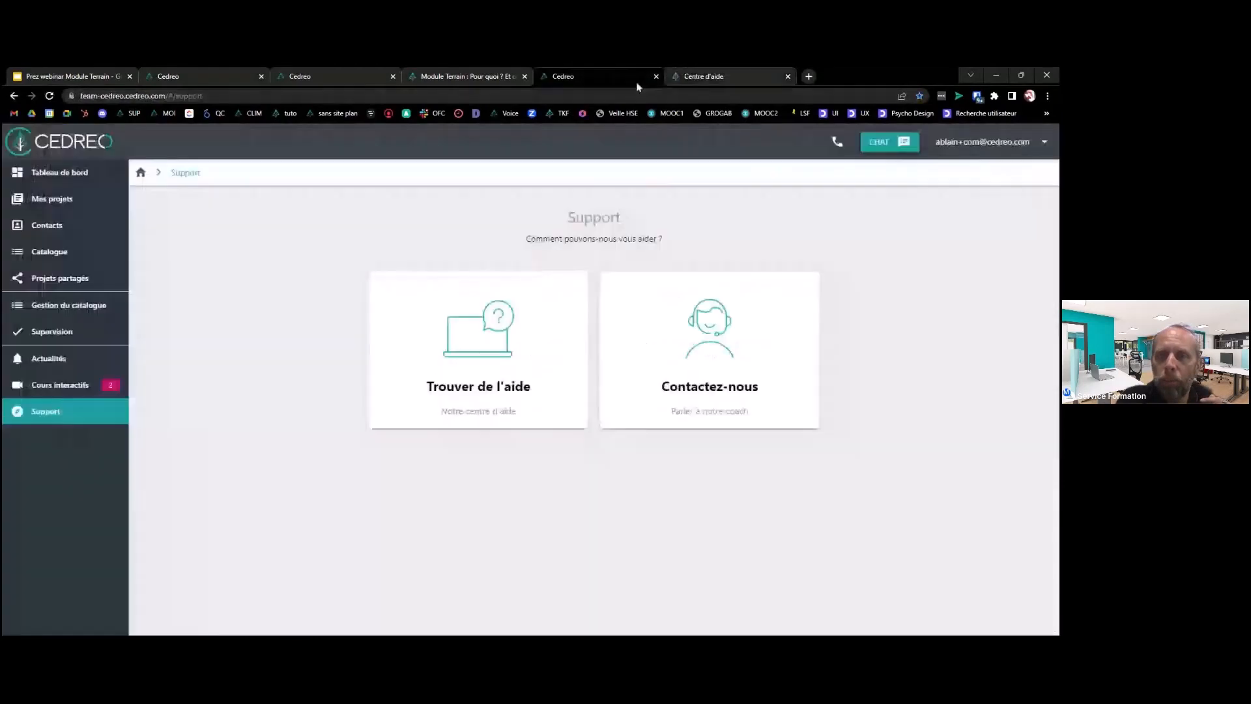
click(671, 81)
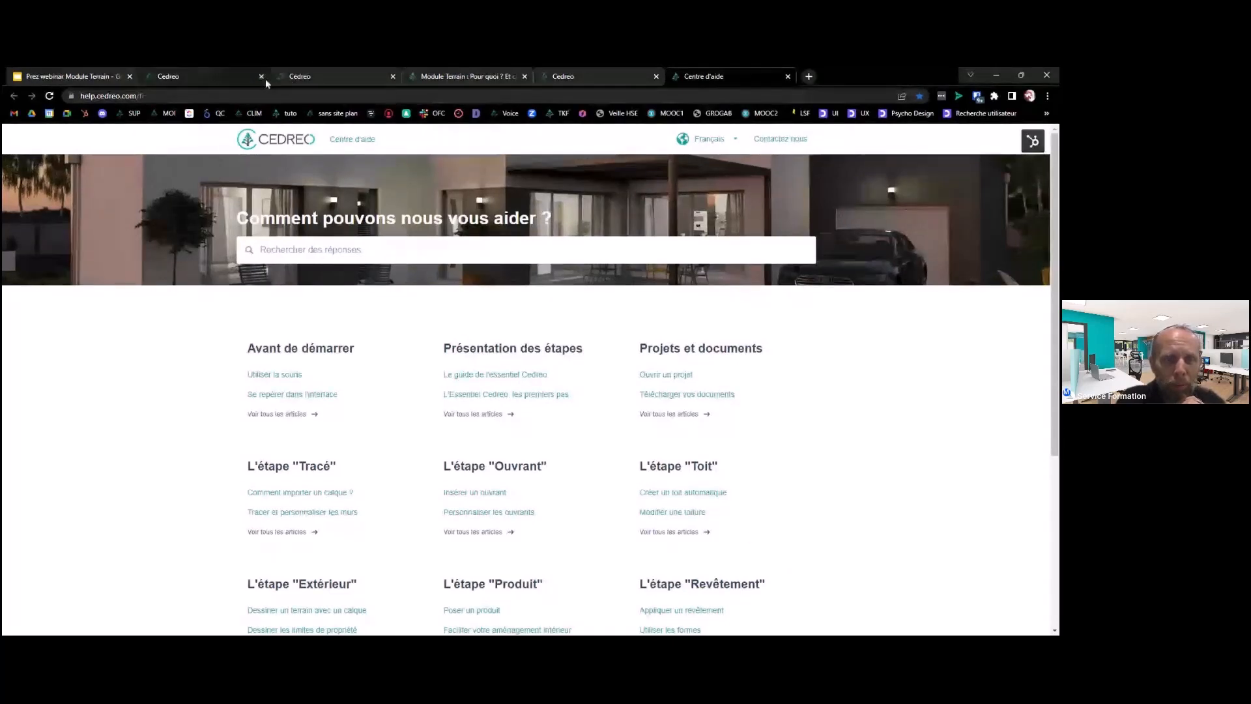
Return to the open help article and bring up "Activer ou non les fonctionnalités terrain" from the Module Terrain category
click(568, 78)
click(438, 79)
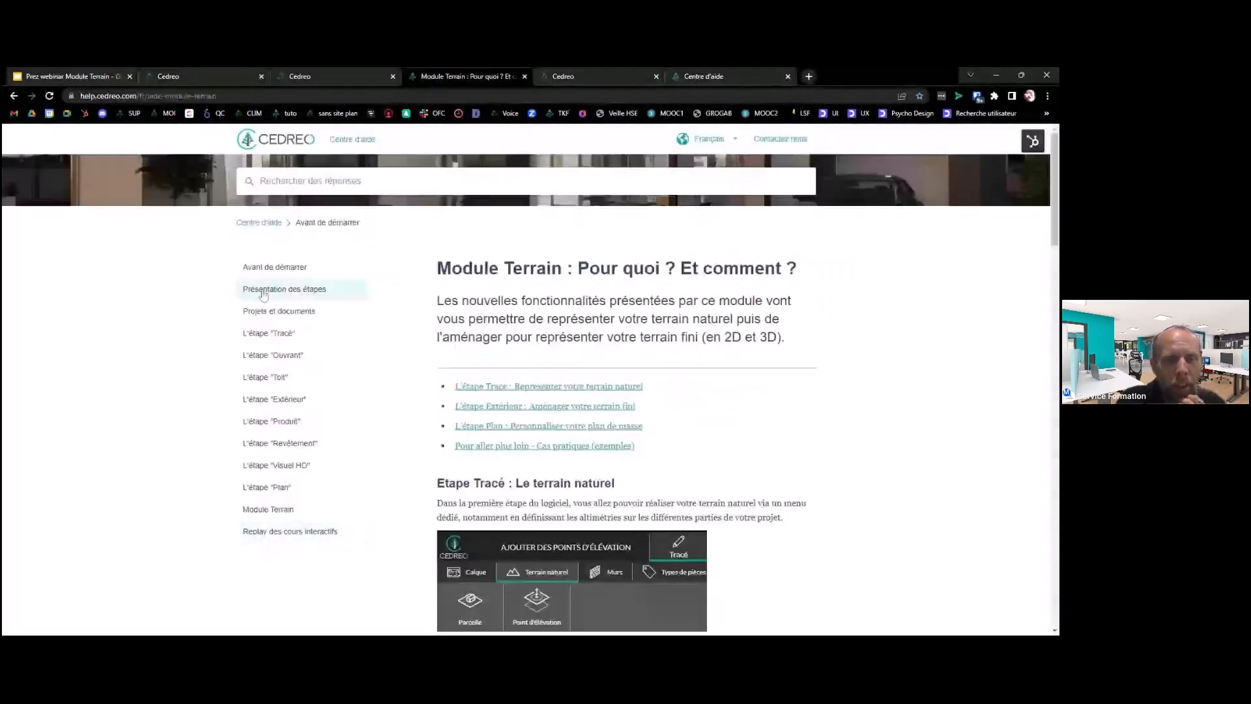
click(274, 508)
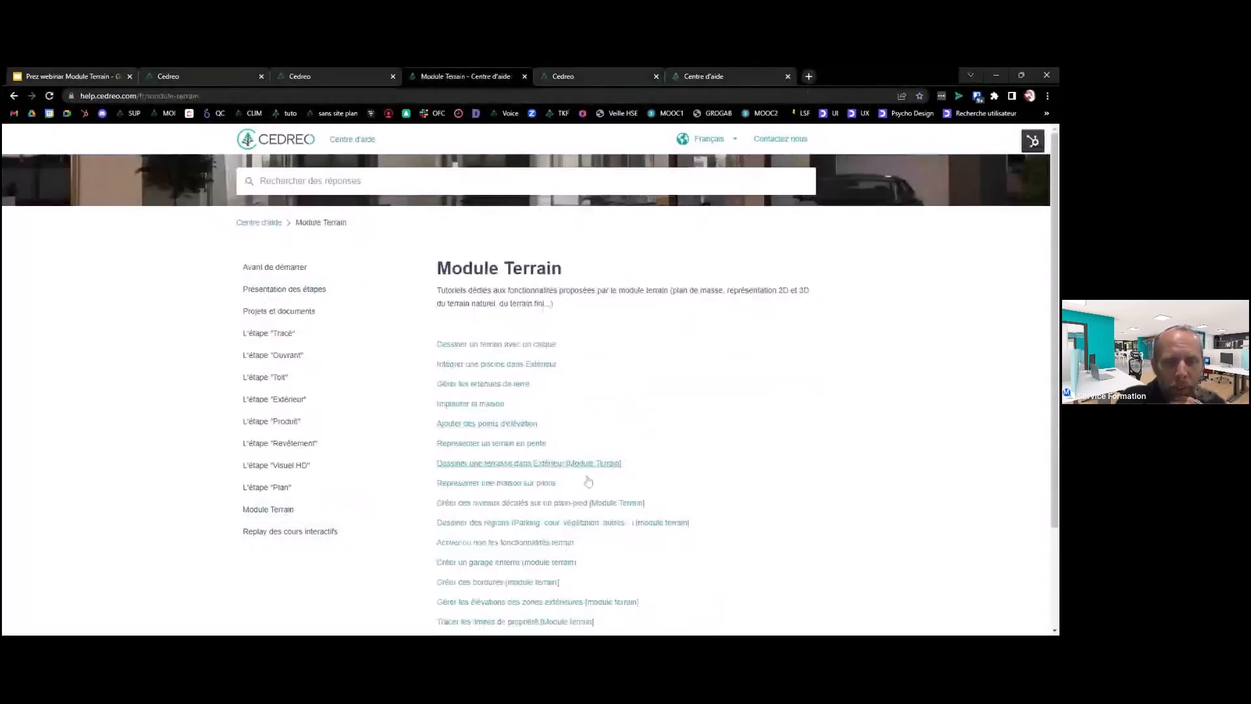
scroll(589, 481, down, 2)
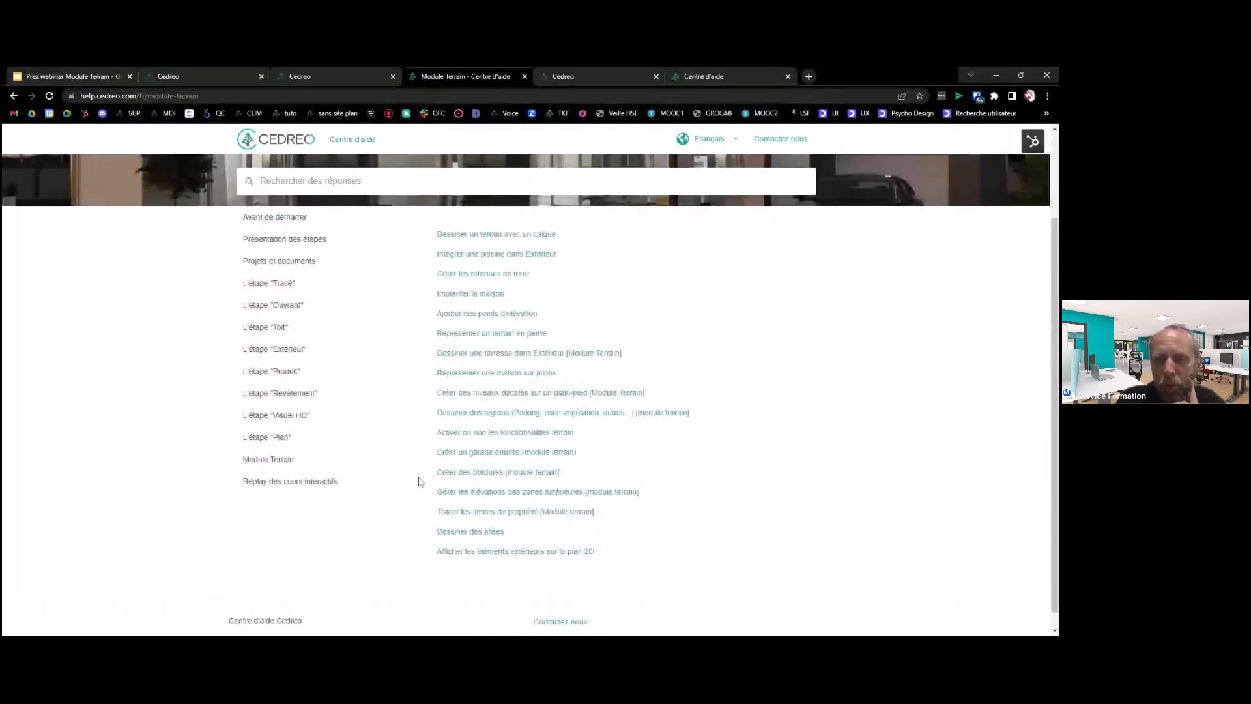
click(505, 432)
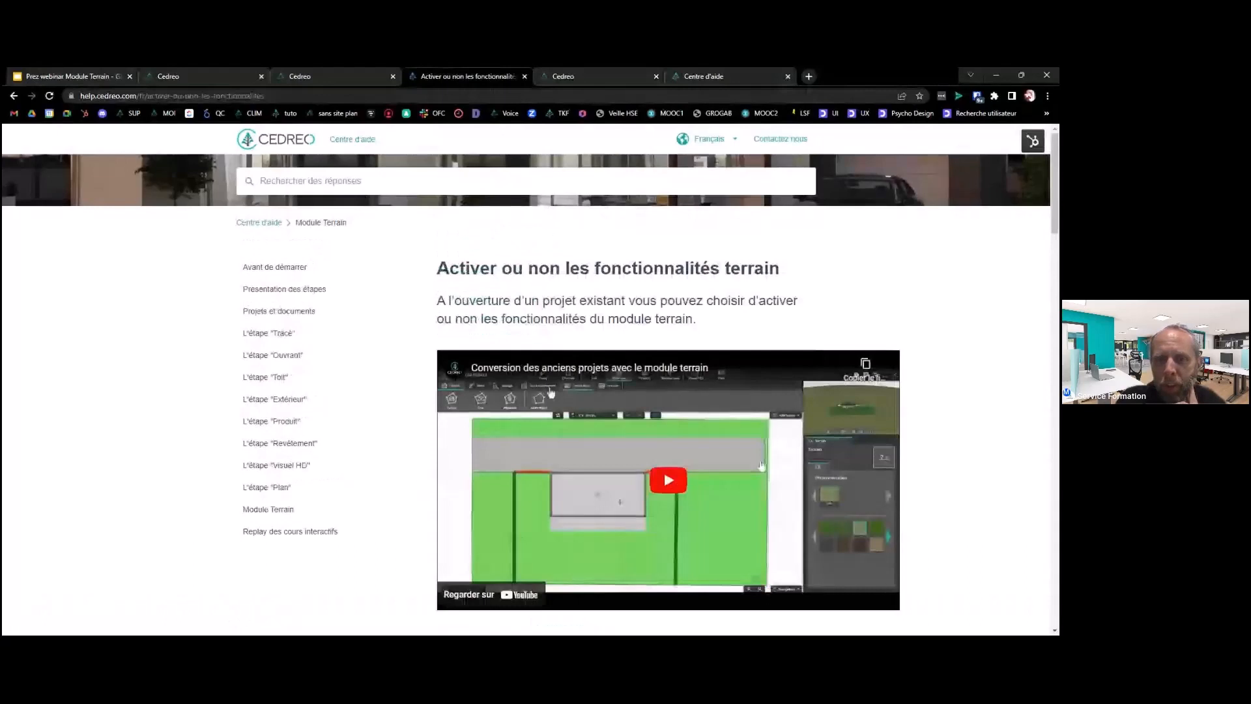
scroll(721, 482, down, 1)
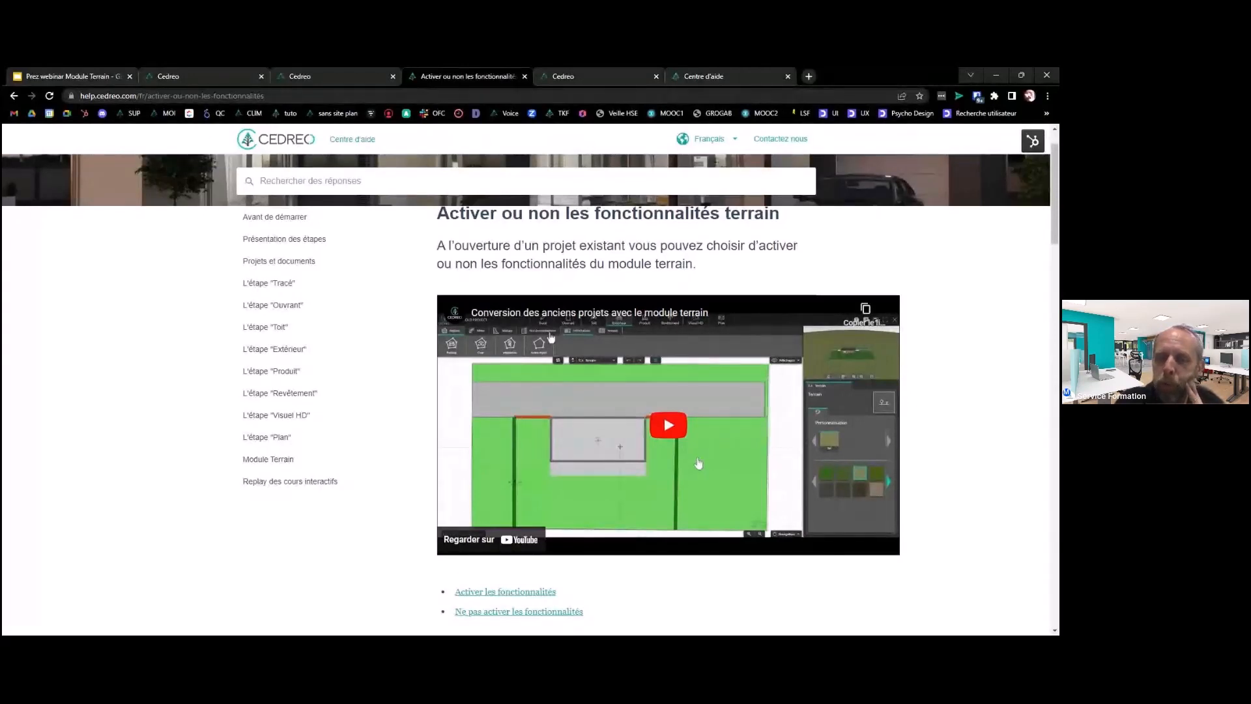
Read the article's "Activer les fonctionnalités" section through to the note on cancelling activation by closing the project without saving
scroll(696, 464, down, 4)
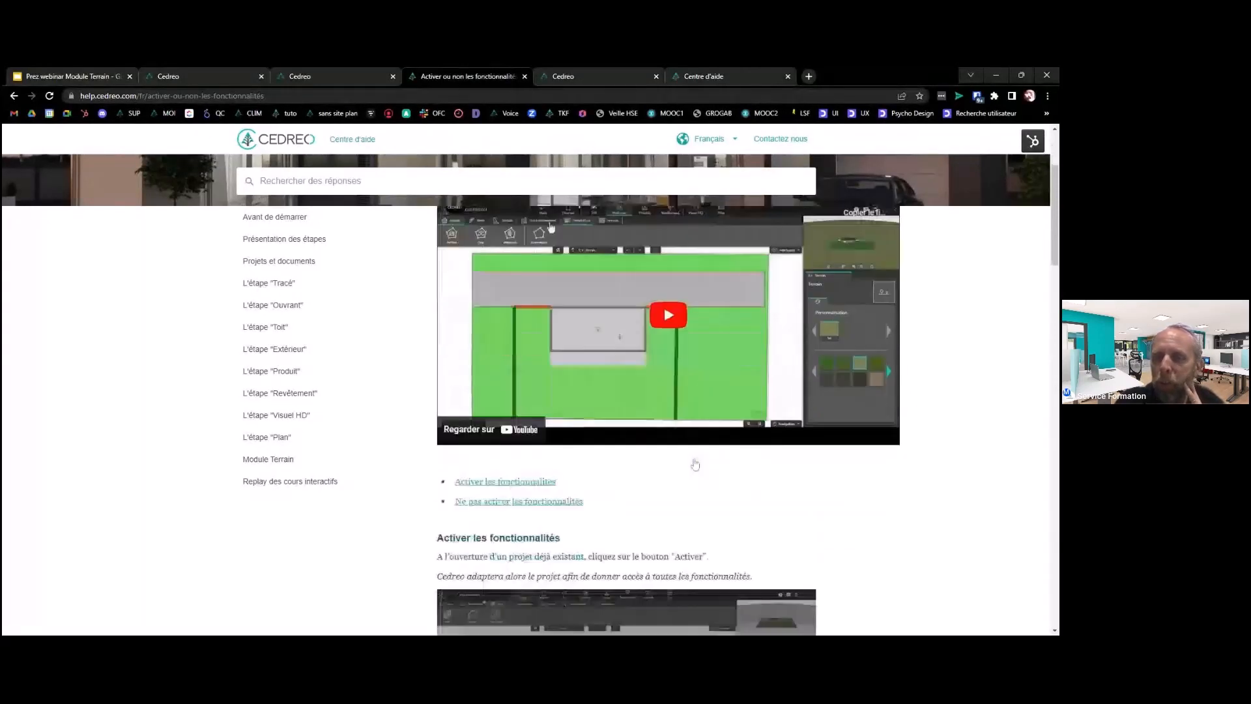
scroll(625, 420, down, 2)
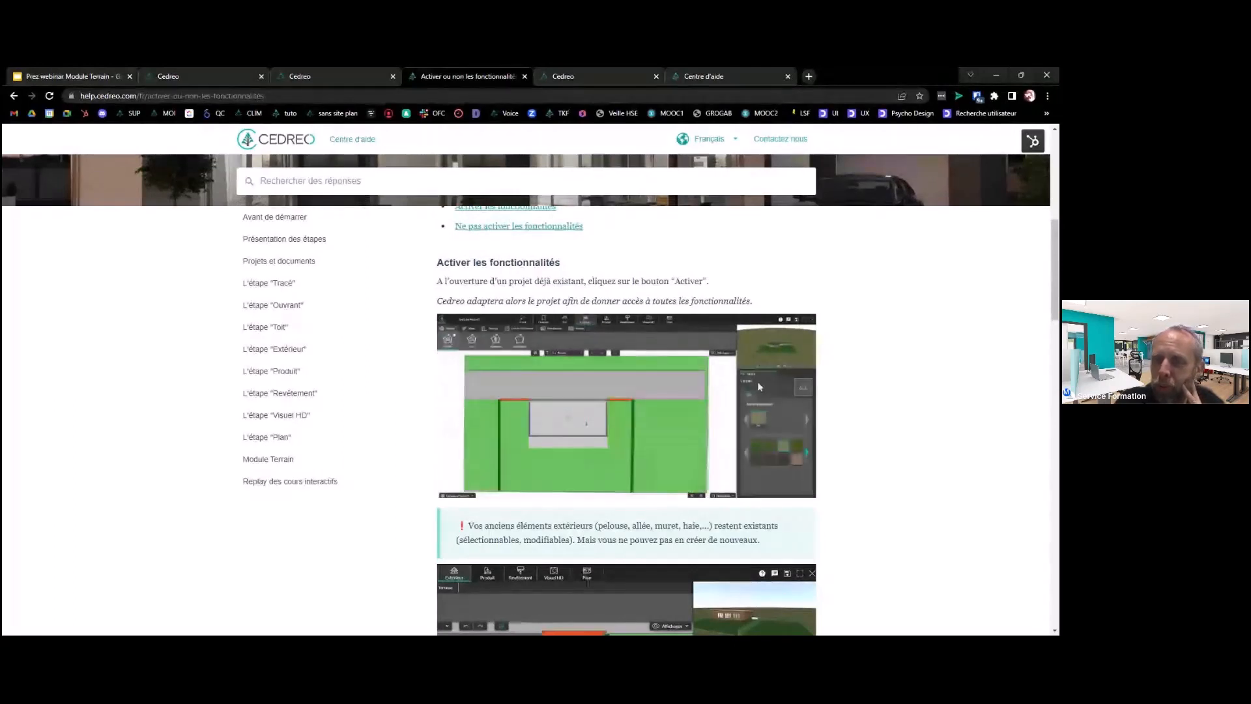
scroll(792, 343, down, 1)
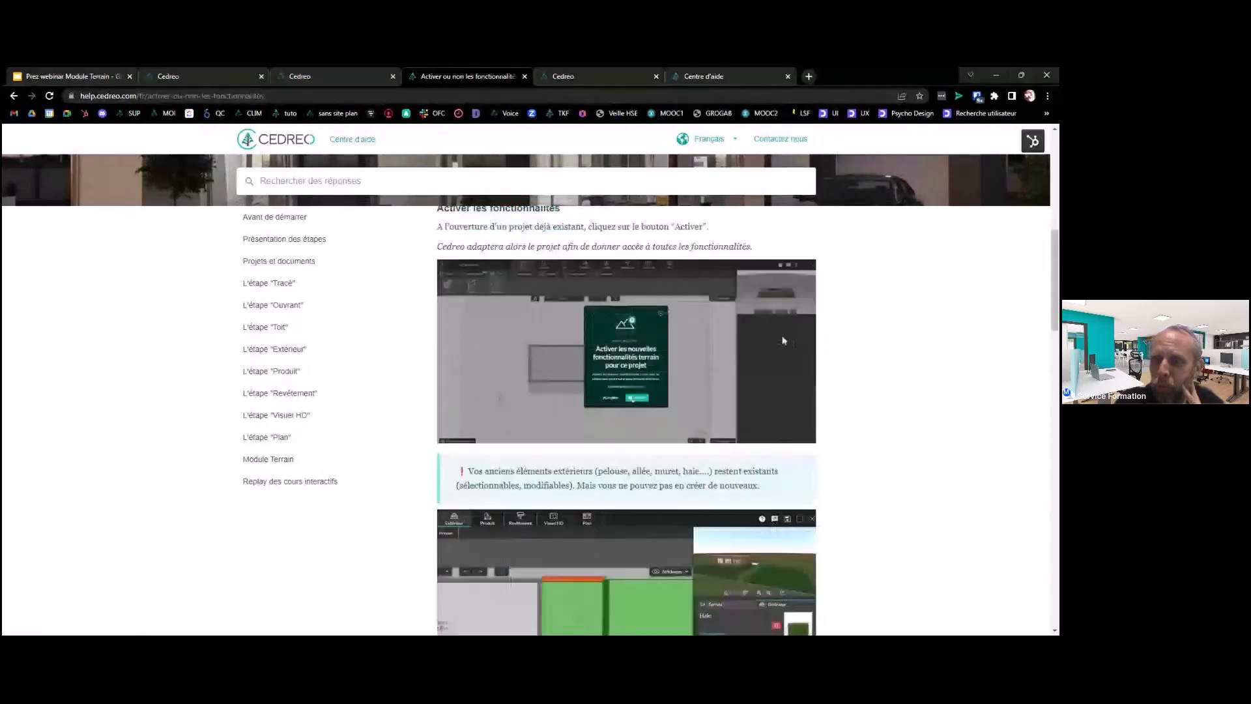
scroll(783, 340, up, 1)
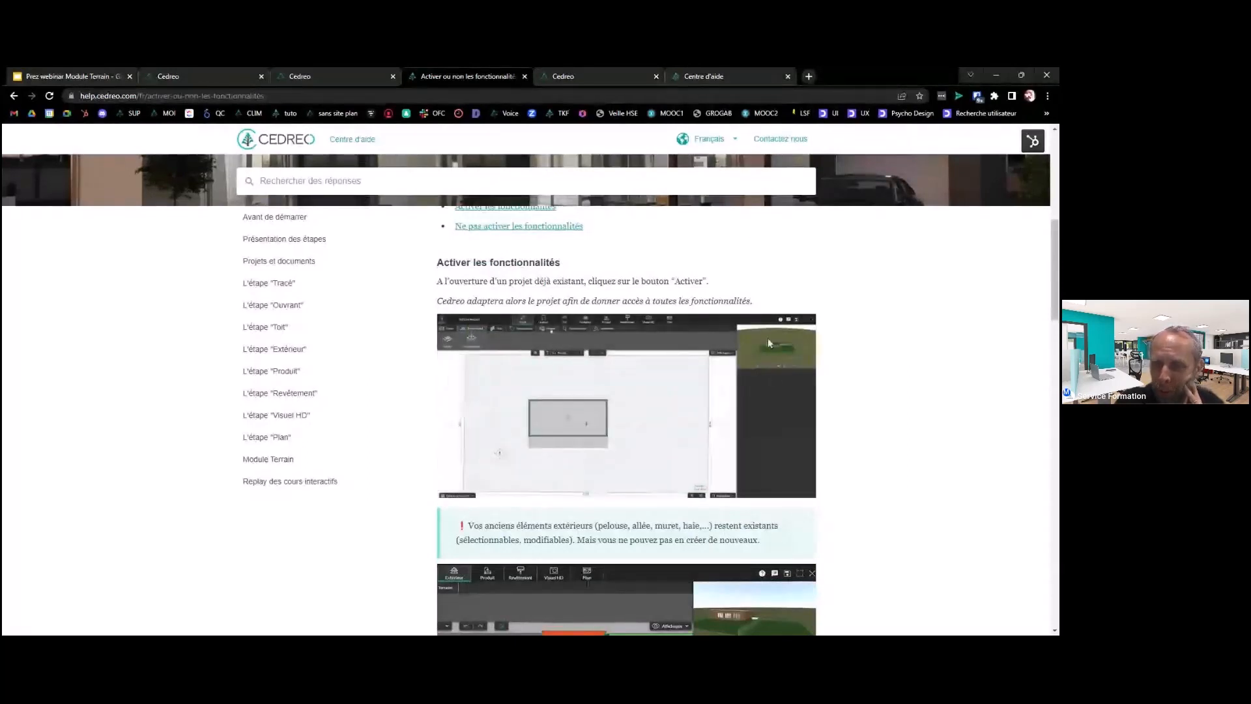
scroll(625, 417, down, 3)
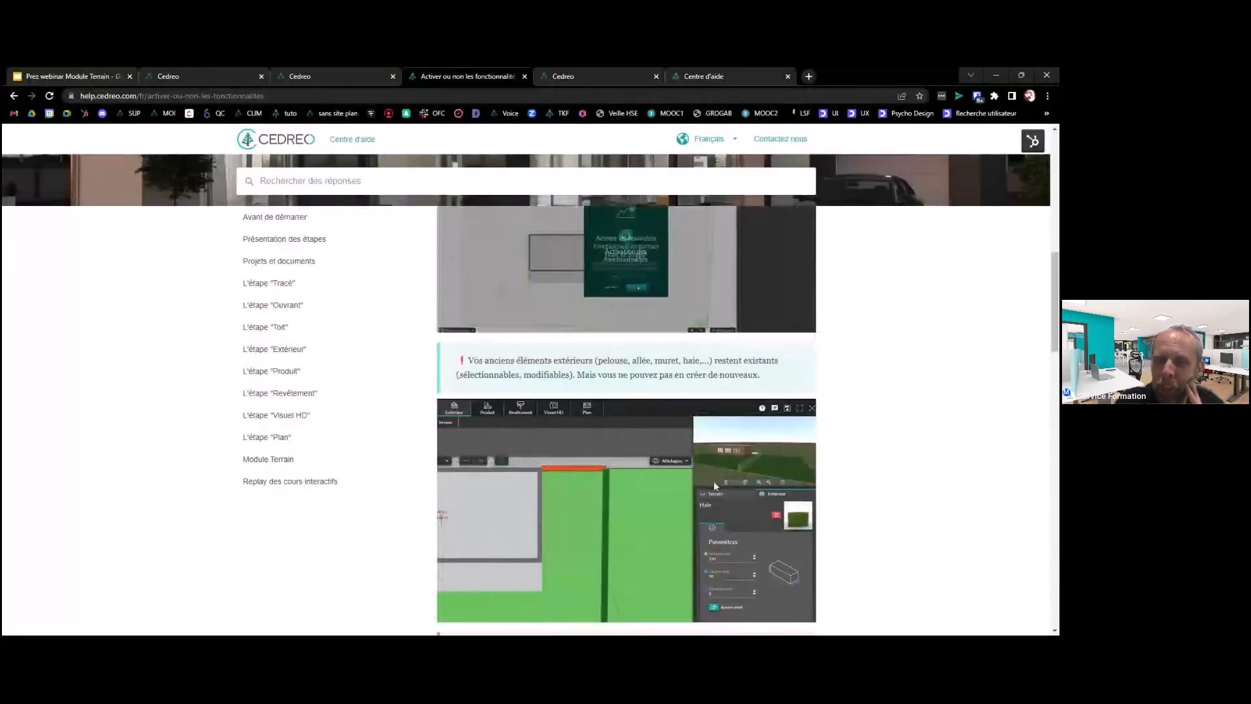
scroll(626, 417, down, 2)
scroll(714, 488, down, 5)
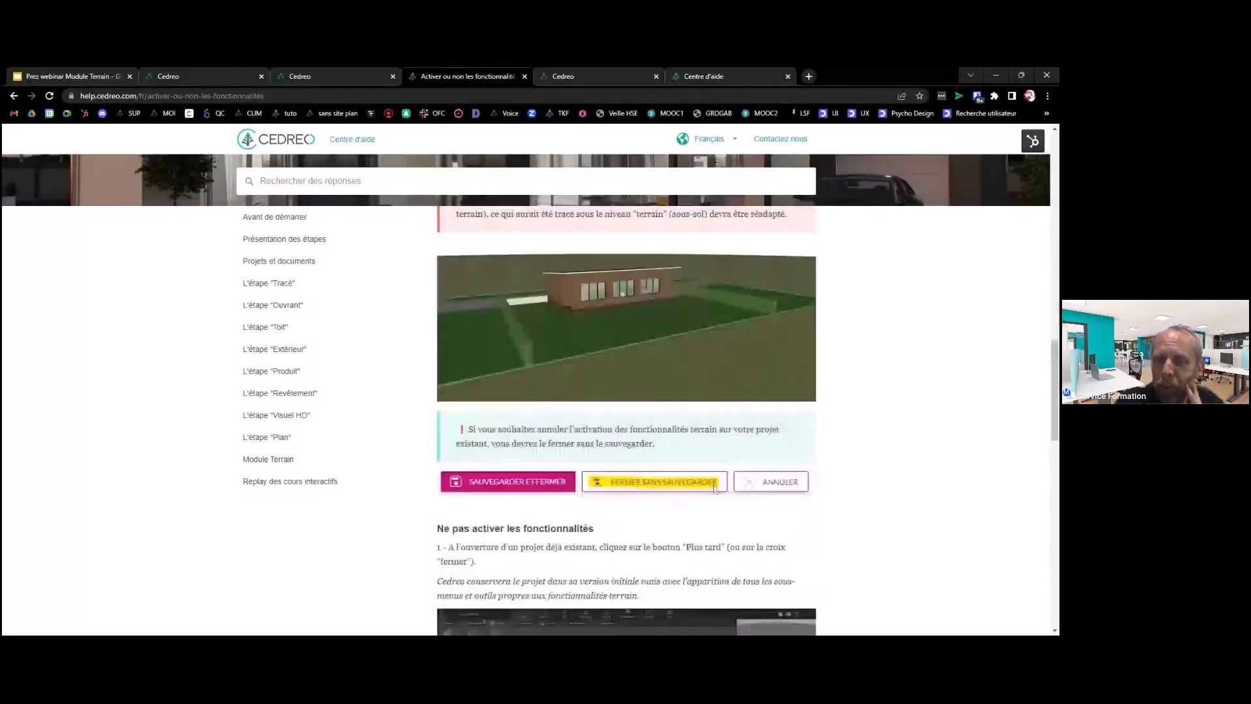
scroll(714, 488, down, 1)
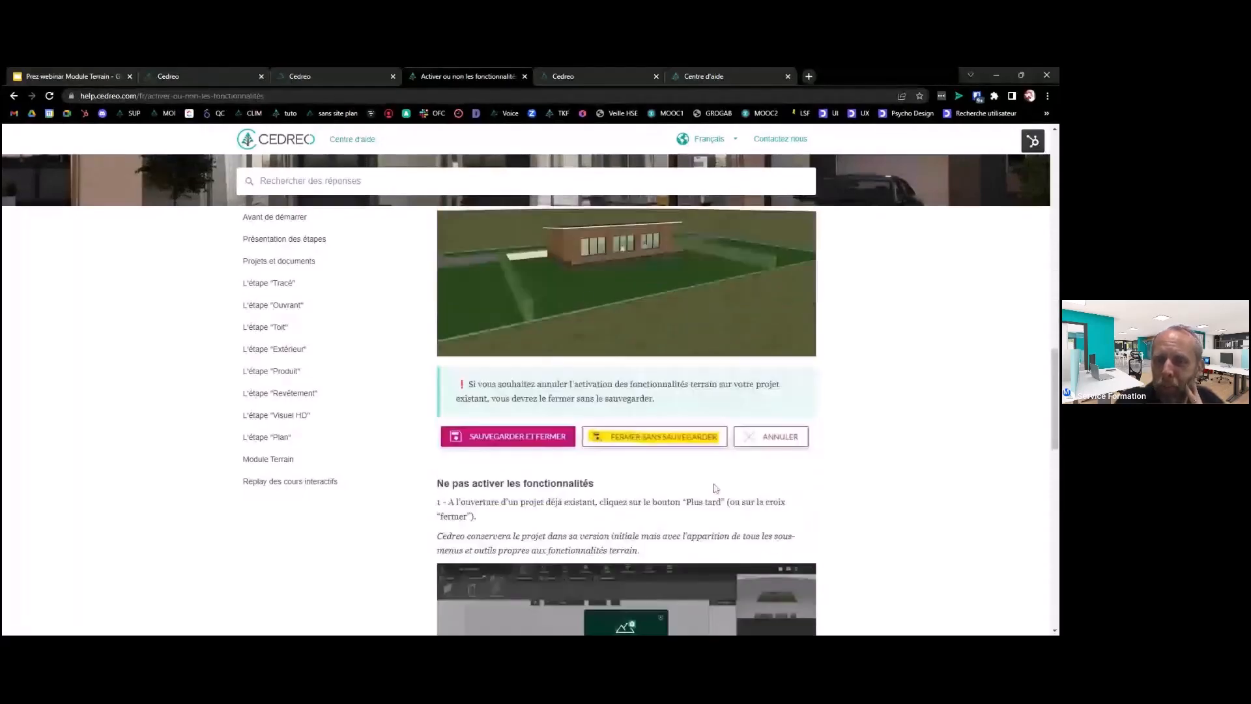
Read the "Ne pas activer les fonctionnalités" section, covering the old exterior elements and activating a terrain tool at any time
scroll(714, 488, down, 3)
scroll(712, 487, down, 1)
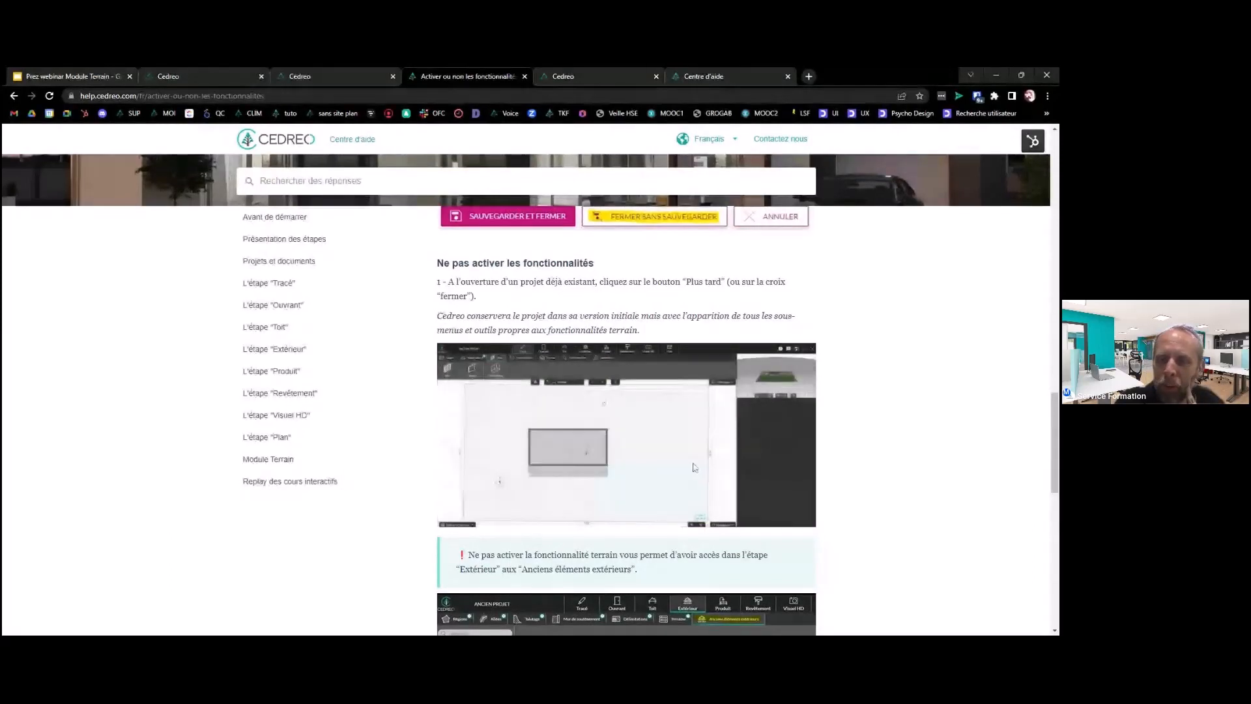
scroll(682, 475, down, 3)
scroll(787, 520, down, 2)
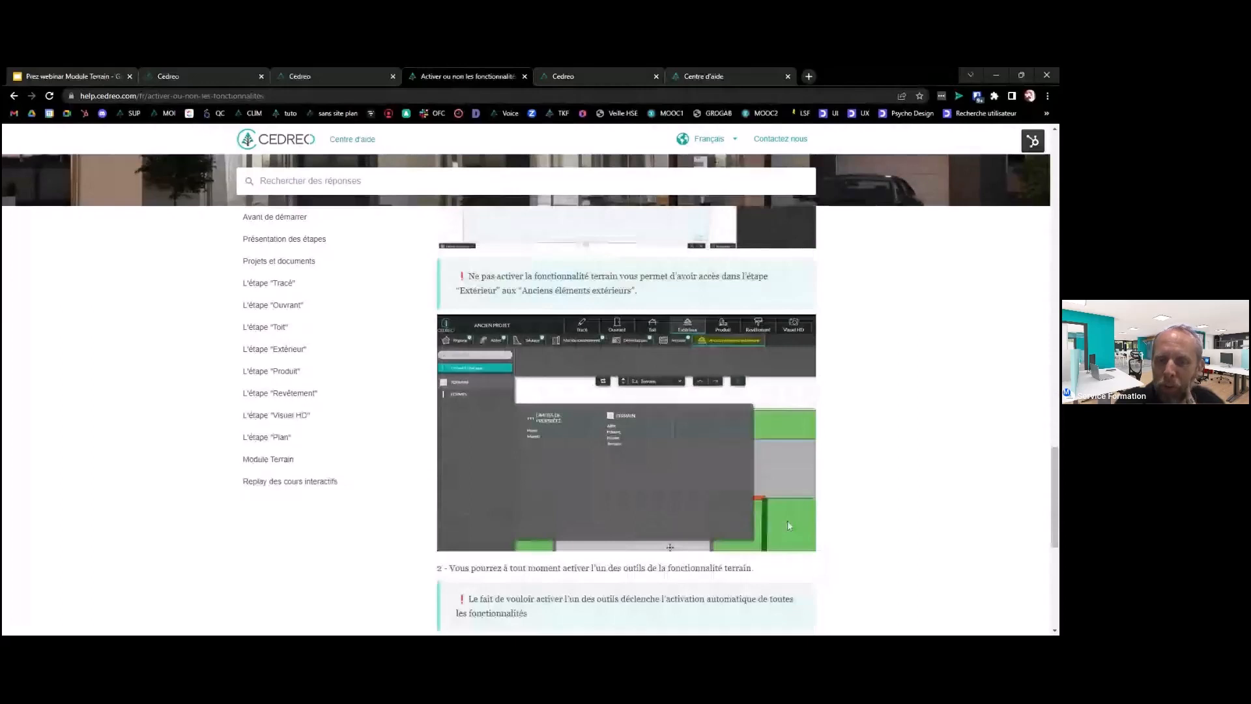
scroll(788, 525, down, 2)
scroll(662, 359, up, 1)
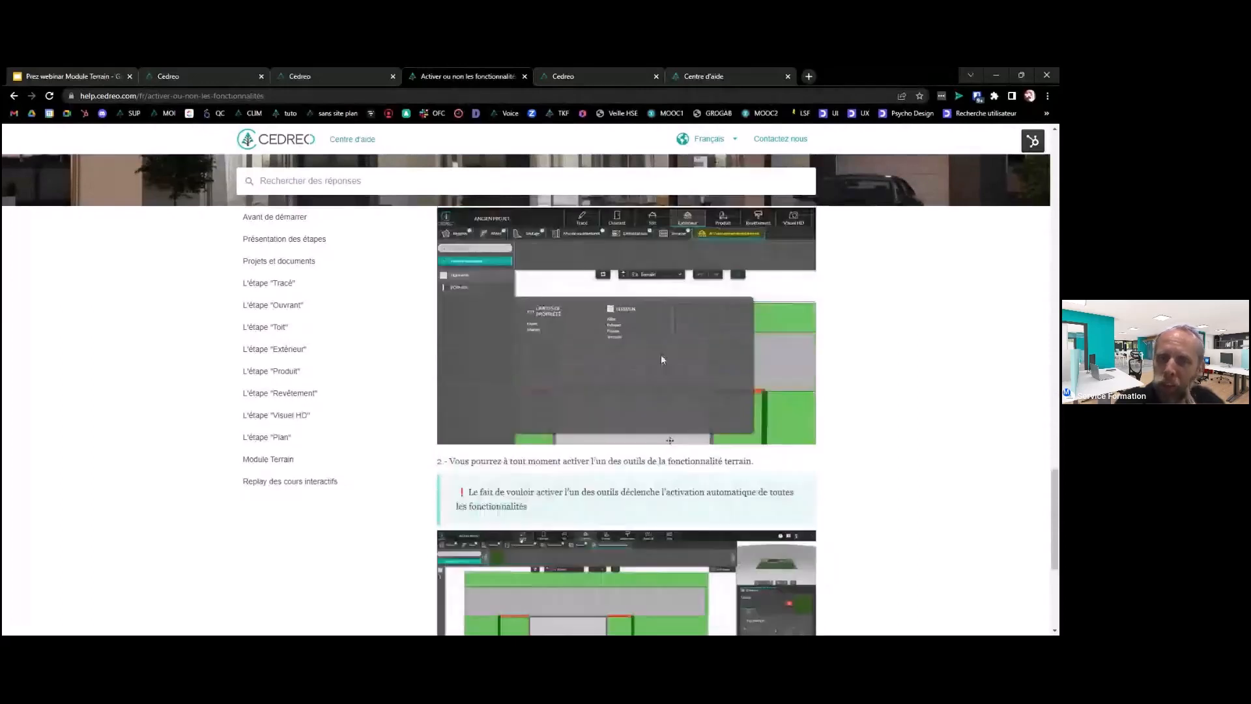
Go back to the beginning of the help article and return to the open webinar project's site plan in Cedreo
scroll(663, 358, up, 3)
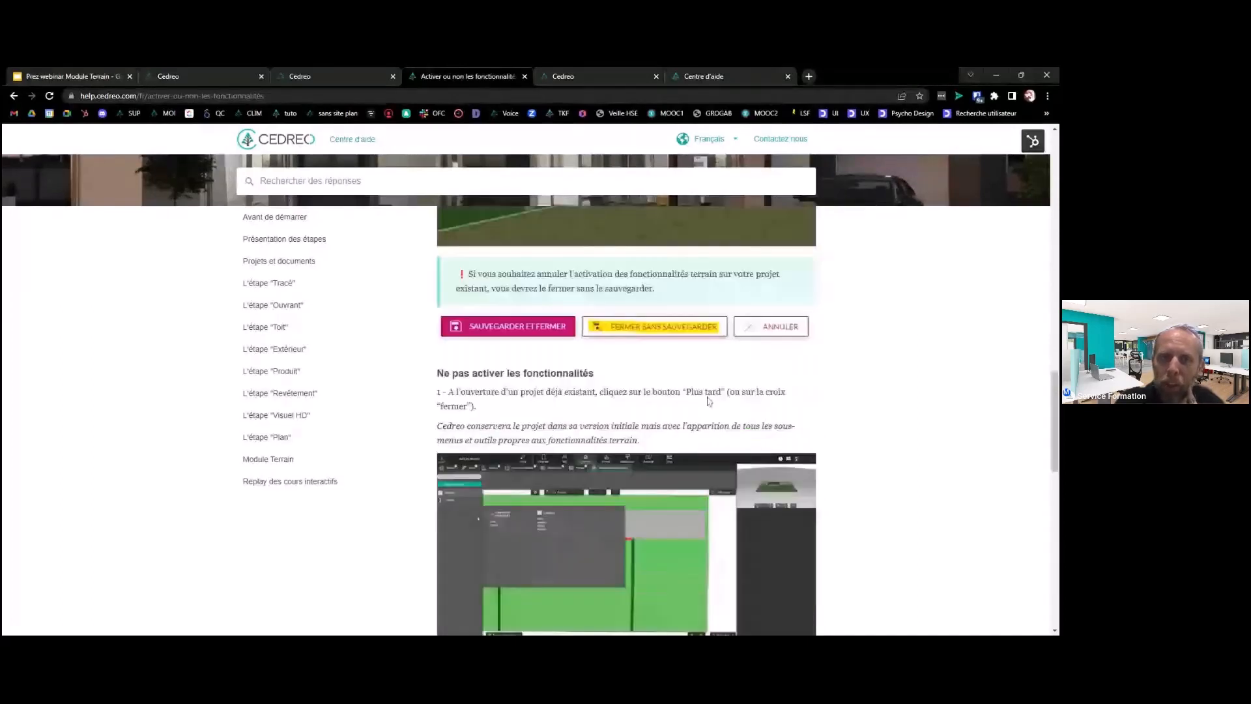
scroll(708, 399, up, 15)
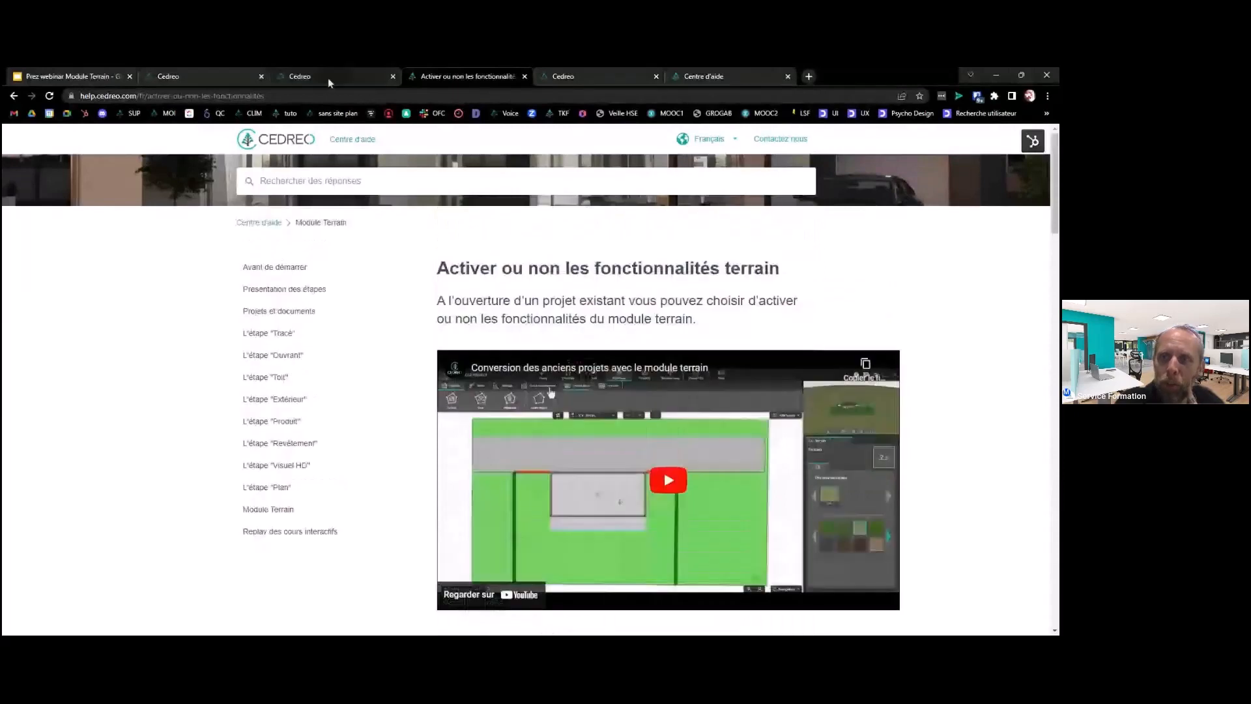
click(327, 77)
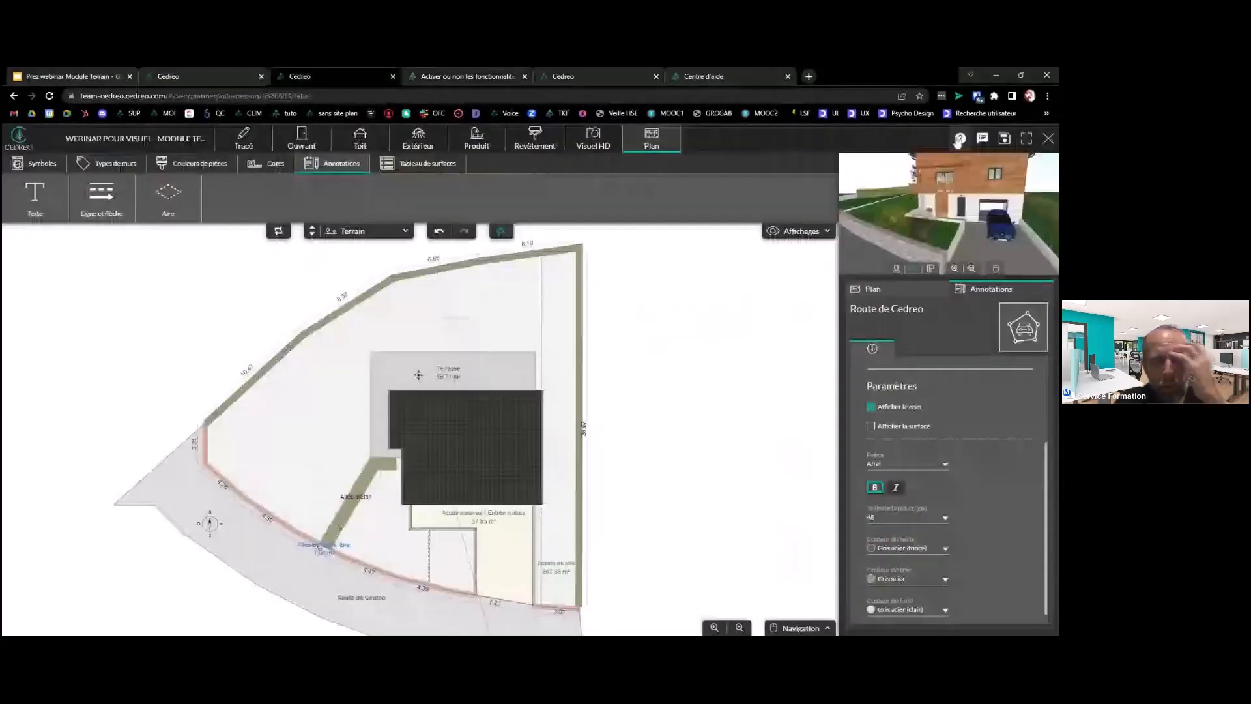